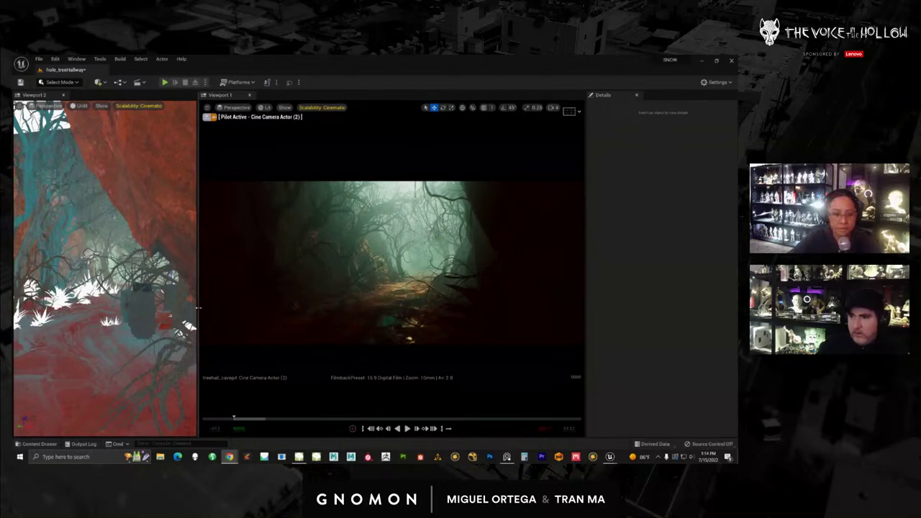
Switch to Premiere Pro, fit the whole edit in the timeline, and watch the sequence full screen from about frame 1027.
left_click_drag(198, 308, 143, 311)
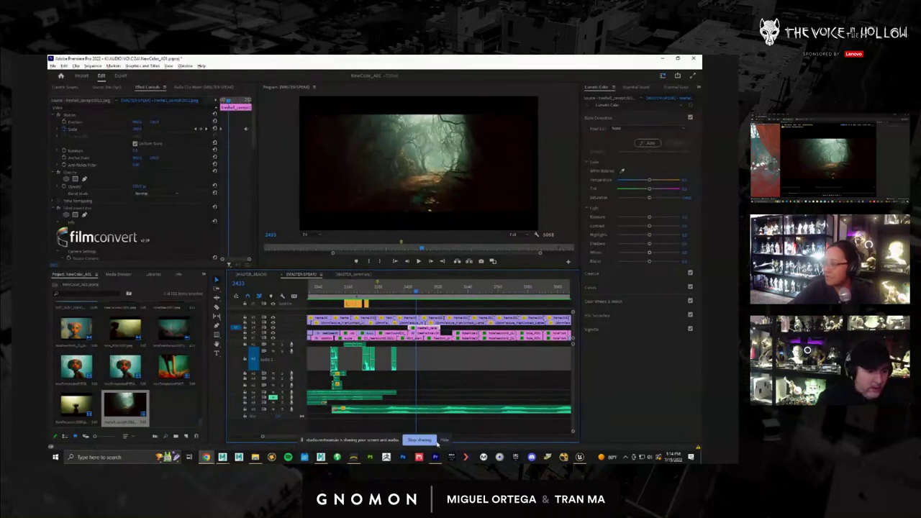
left_click(444, 441)
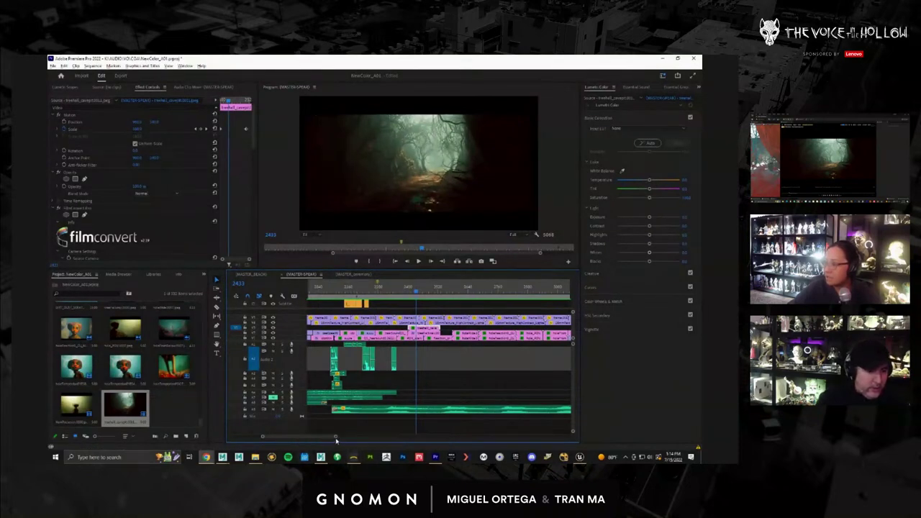
left_click_drag(337, 437, 385, 439)
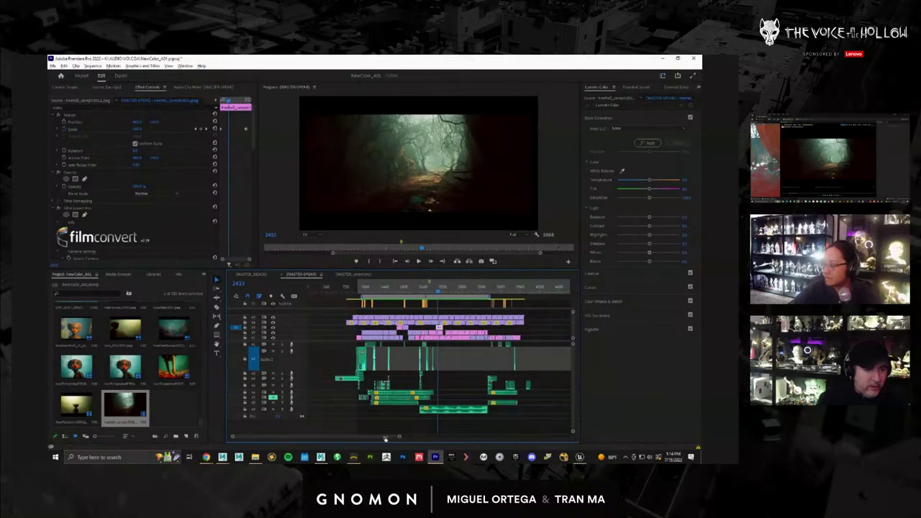
left_click(365, 287)
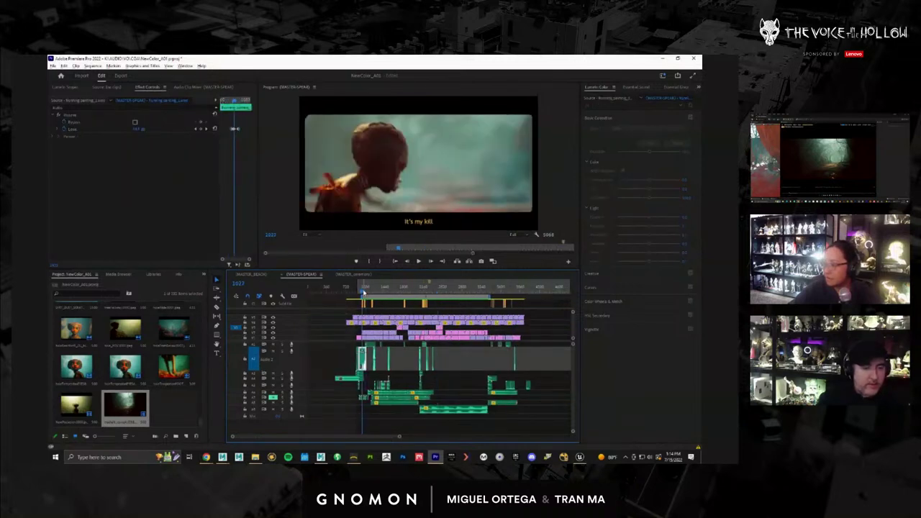
key("ctrl+grave")
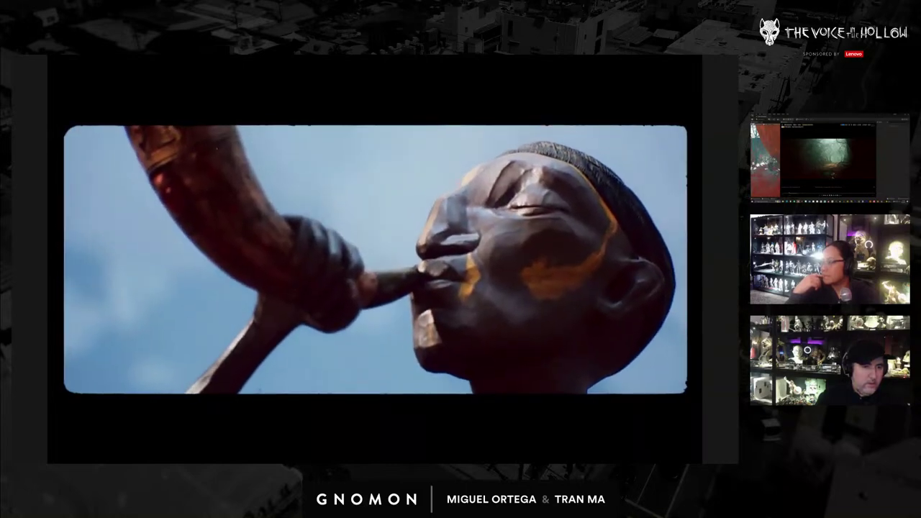
key("Escape")
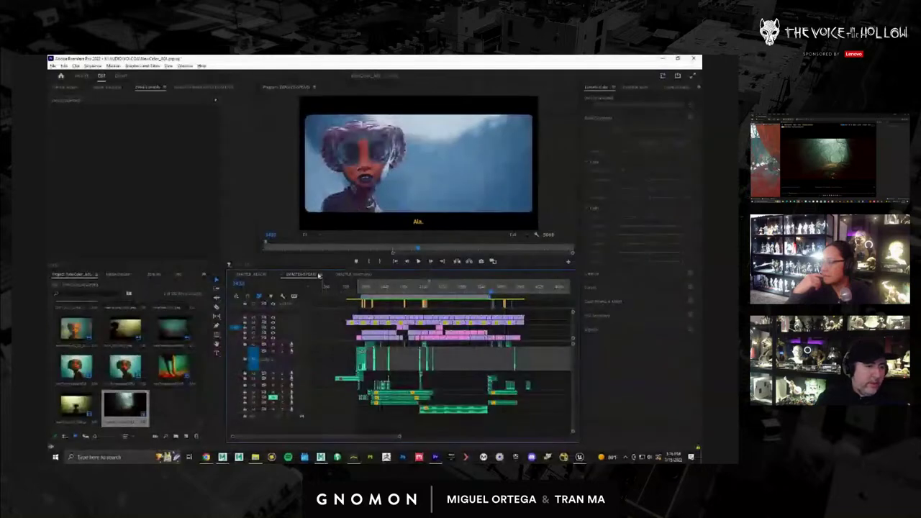
Go to the silhouette shot near frame 3227 and check it with the letterbox frame track hidden and shown again.
mouse_move(482, 288)
left_mouse_down()
mouse_move(466, 290)
mouse_move(482, 288)
left_mouse_up()
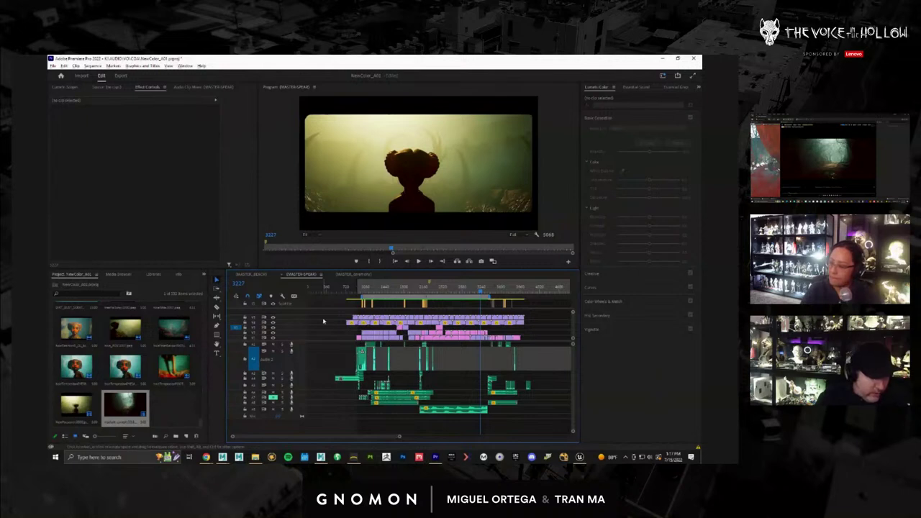
left_click(273, 317)
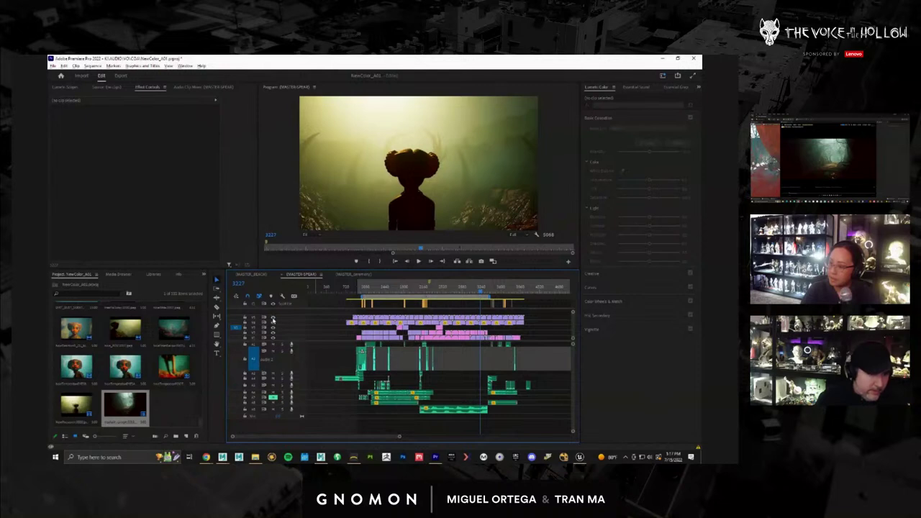
left_click(272, 319)
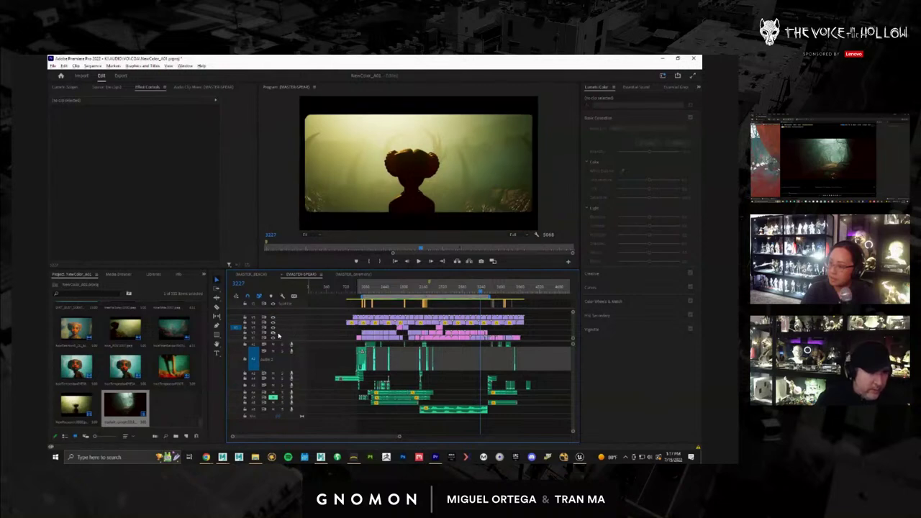
Compare the early and current versions of the horned clearing shot near frame 2644 by toggling the second-lowest video track's output.
left_click(273, 334)
left_click_drag(478, 295, 450, 292)
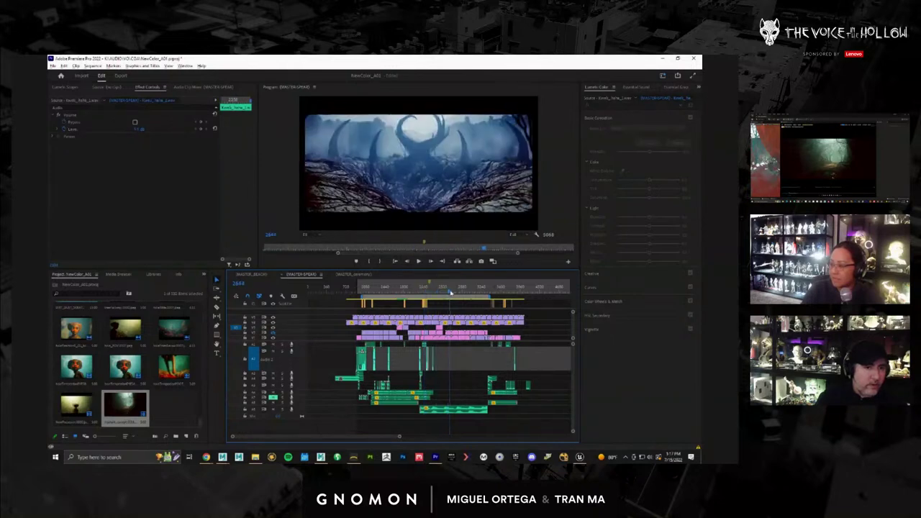
left_click(273, 335)
left_click(272, 334)
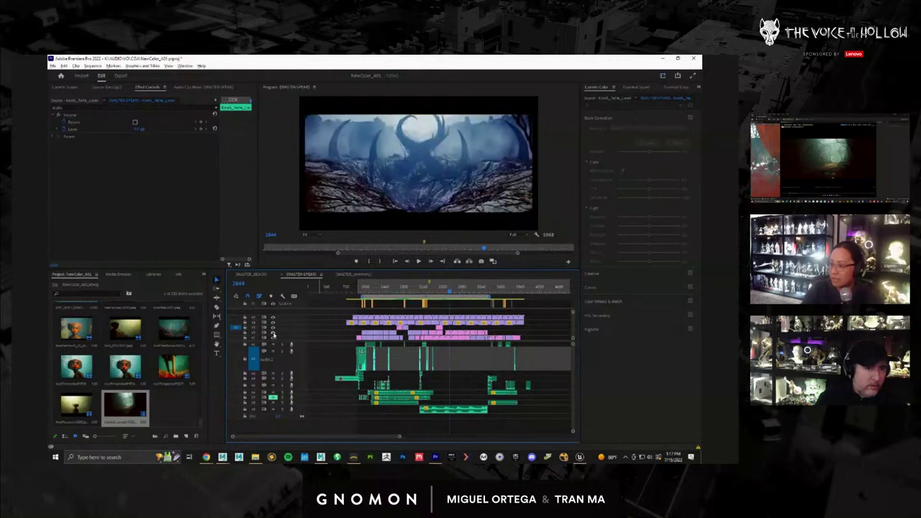
left_click(273, 334)
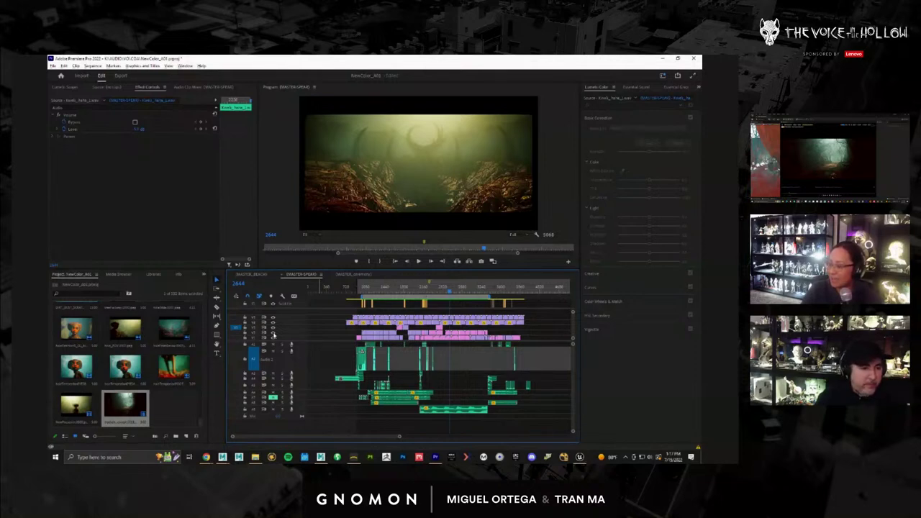
left_click(272, 334)
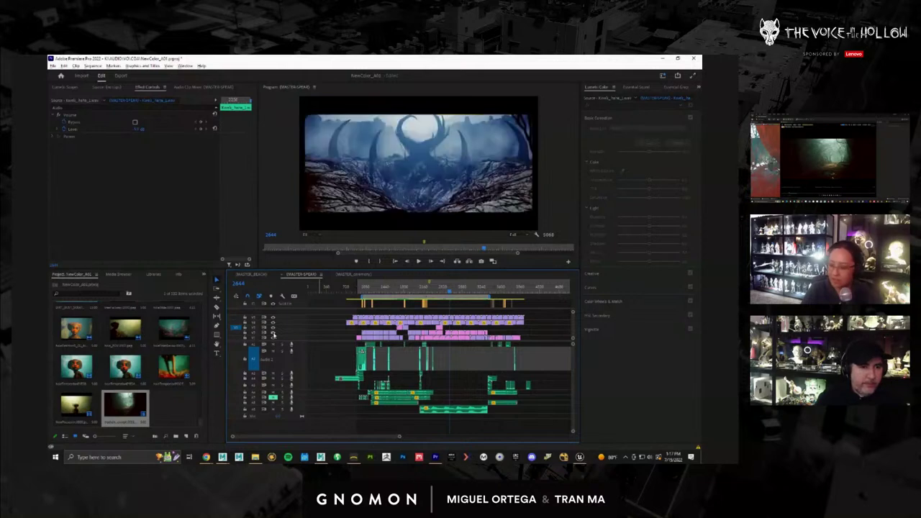
left_click(273, 334)
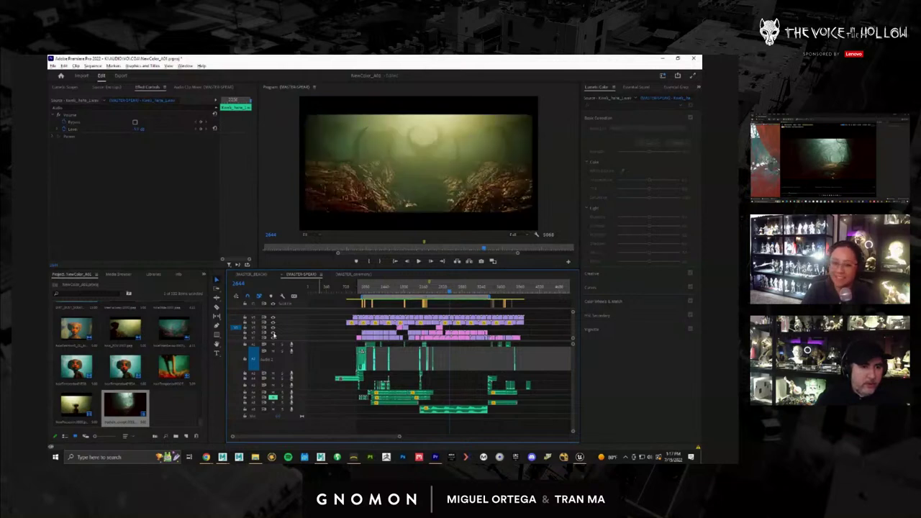
left_click(273, 334)
left_click(272, 335)
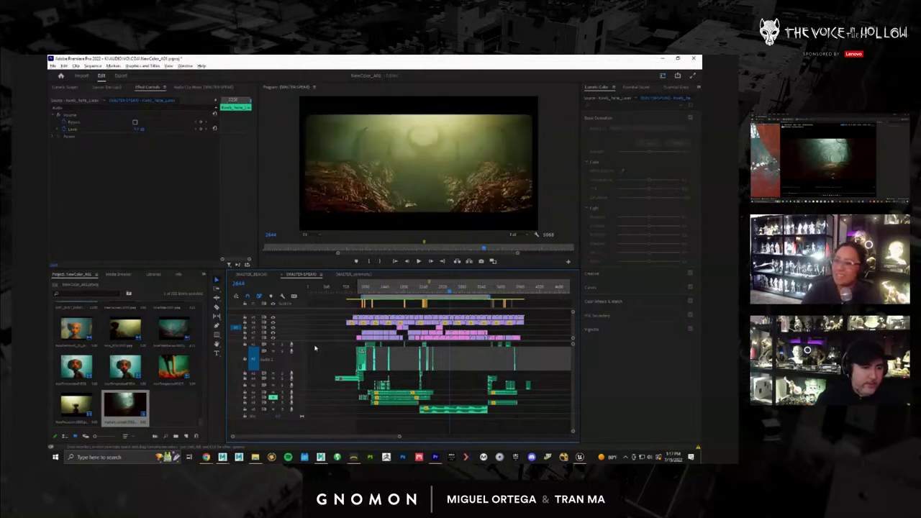
left_click(272, 334)
Scrub through the tree shot near frame 1783, then compare both versions of the horned clearing near frame 2619.
left_click_drag(400, 292, 402, 291)
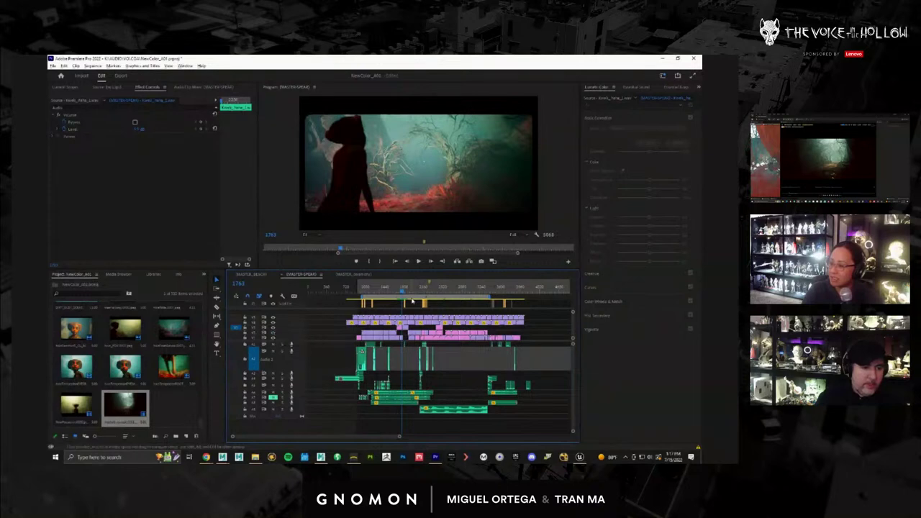
left_click(466, 301)
left_click_drag(464, 299, 449, 296)
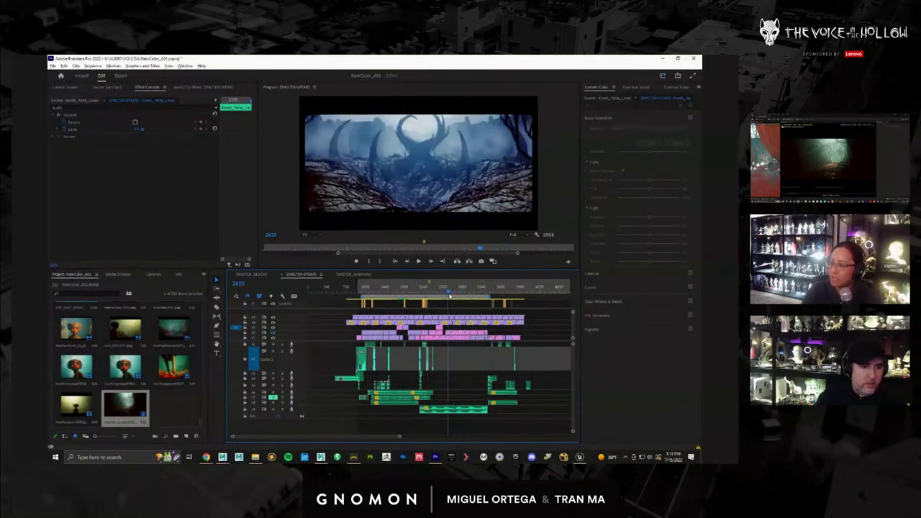
left_click(273, 333)
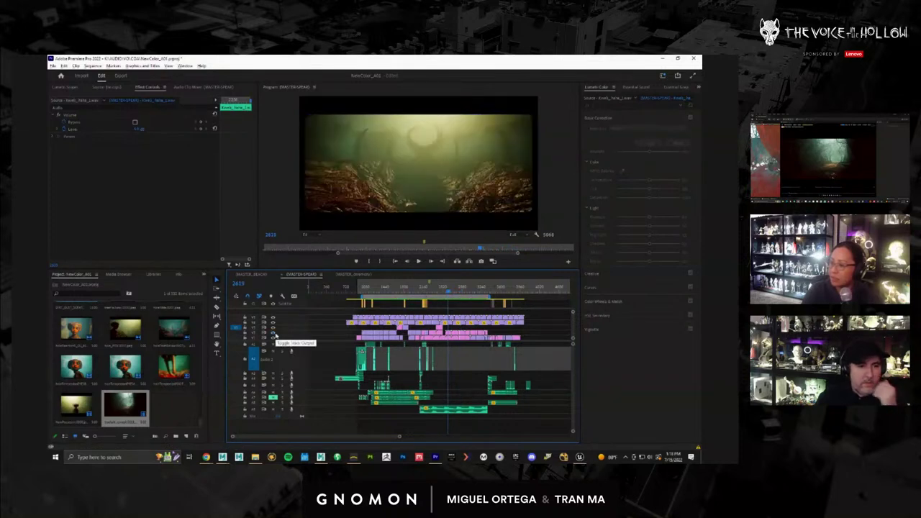
left_click(273, 334)
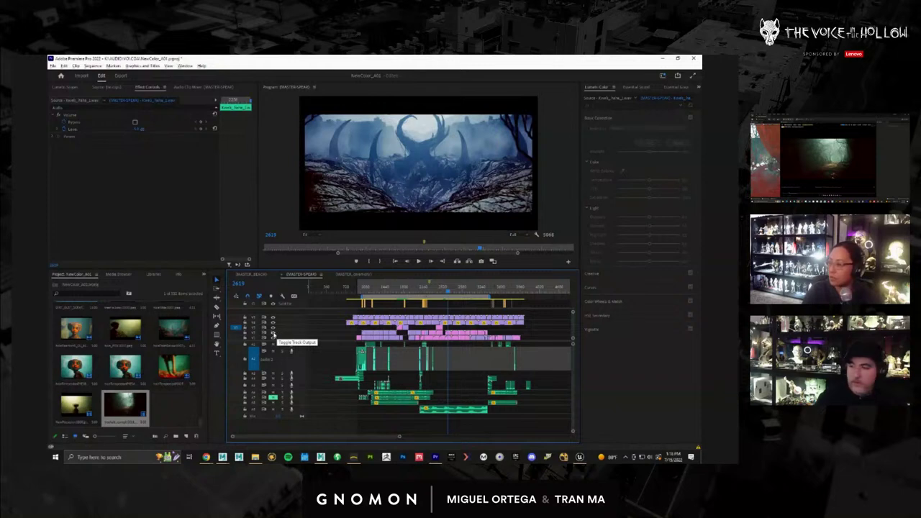
left_click(272, 334)
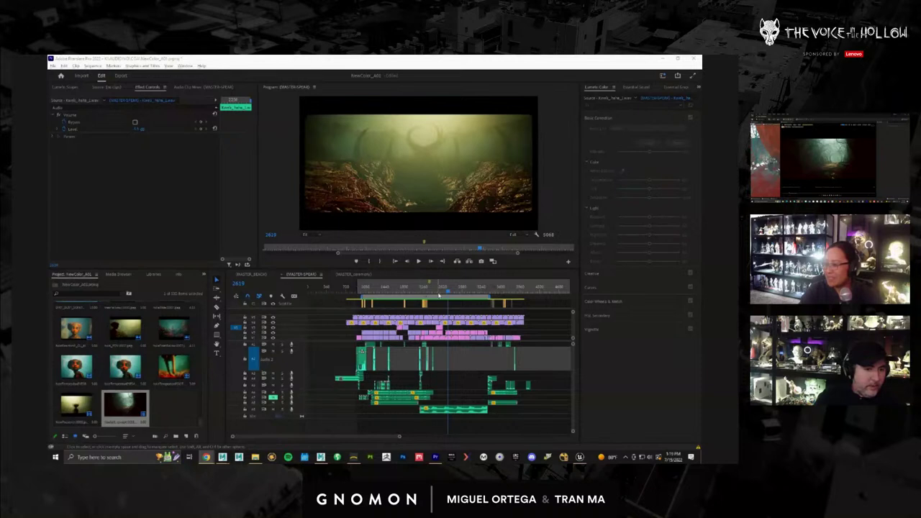
Review the red forest shot near frame 1693 and compare both versions of the landscape shot at frame 1553.
left_click(409, 291)
left_click_drag(409, 291, 398, 290)
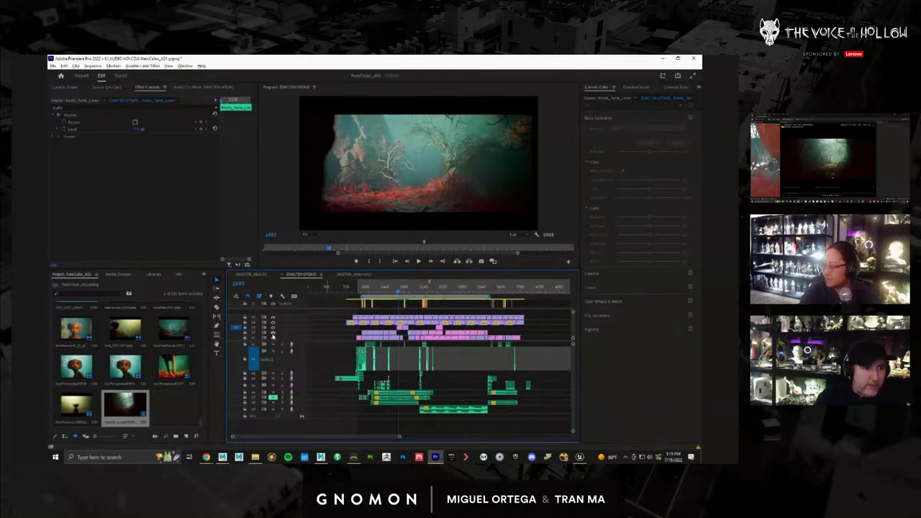
left_click(392, 291)
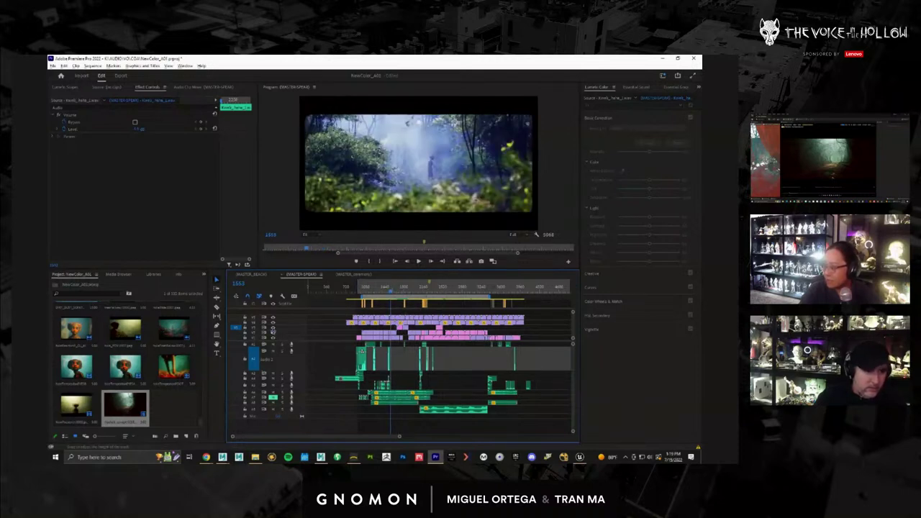
left_click(273, 336)
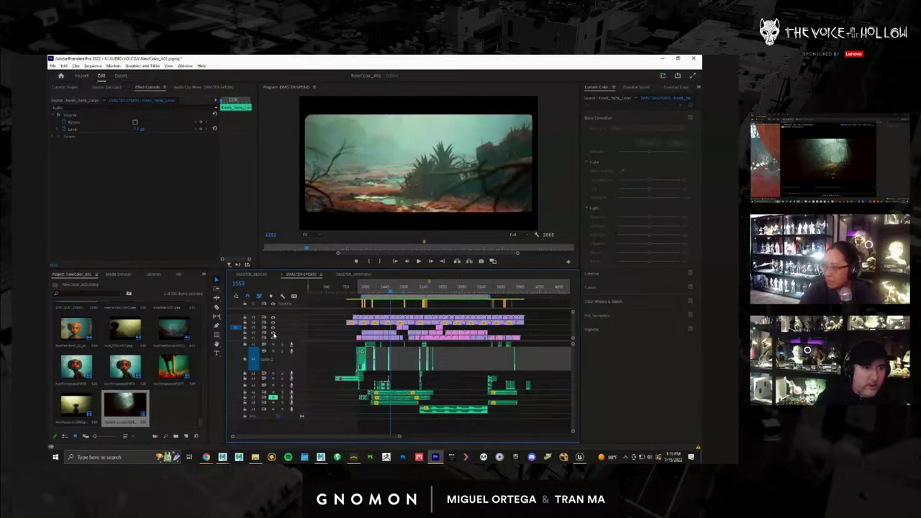
left_click(273, 336)
left_click(273, 336)
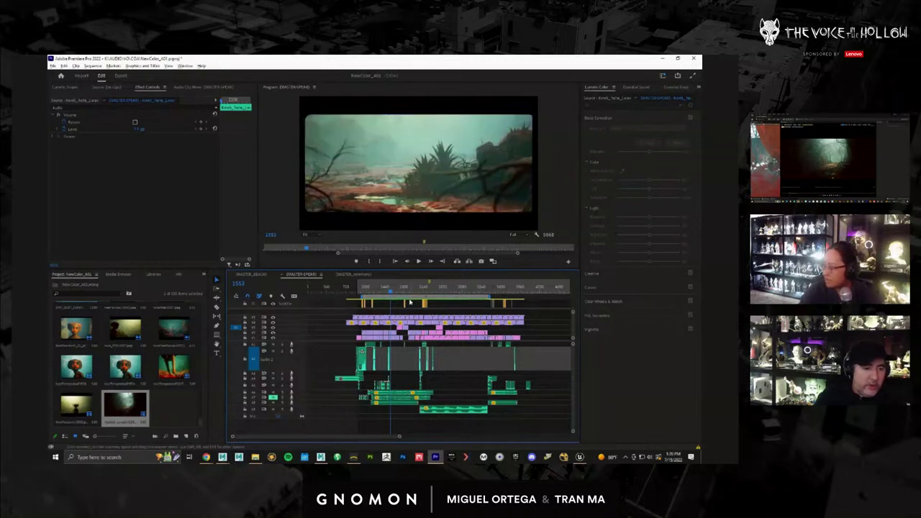
Compare the two versions of the silhouetted girl shot near frame 1934 and the spear-pointing shot near frame 1448.
left_click_drag(393, 294, 410, 295)
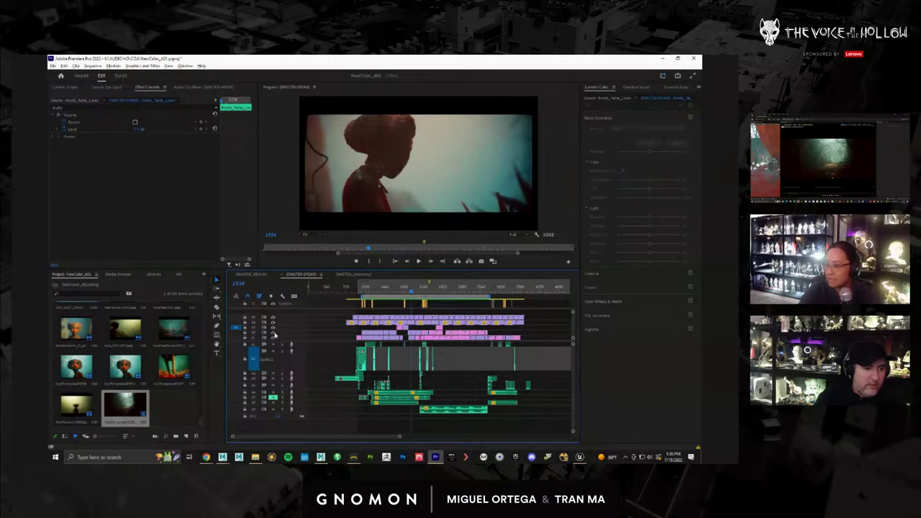
left_click(413, 292)
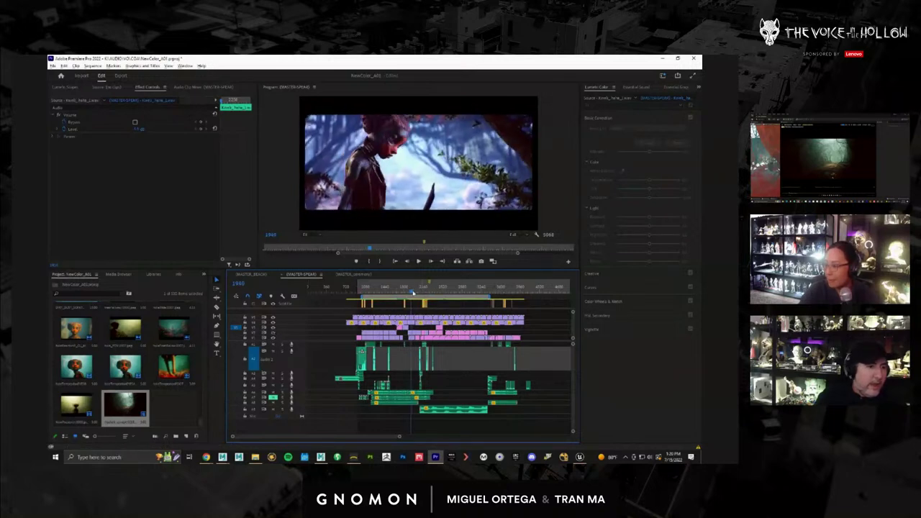
left_click_drag(412, 292, 386, 285)
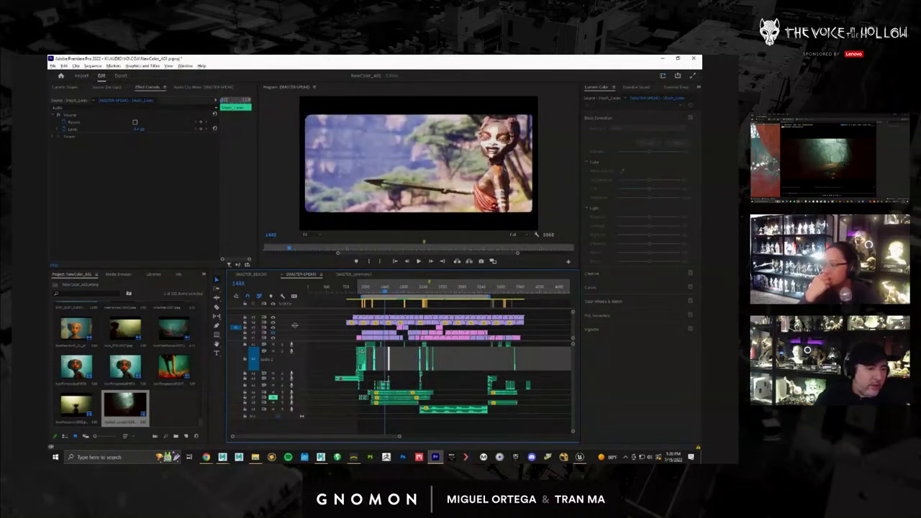
left_click(273, 336)
left_click(273, 335)
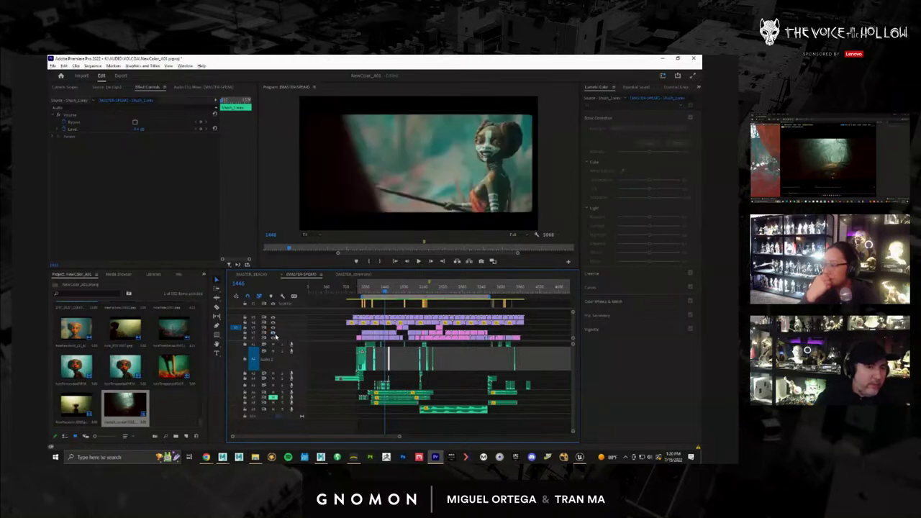
left_click(274, 335)
Compare both versions of the girl's over-the-shoulder shot at frame 1363 by toggling the upper render track's output.
left_click_drag(386, 292, 381, 292)
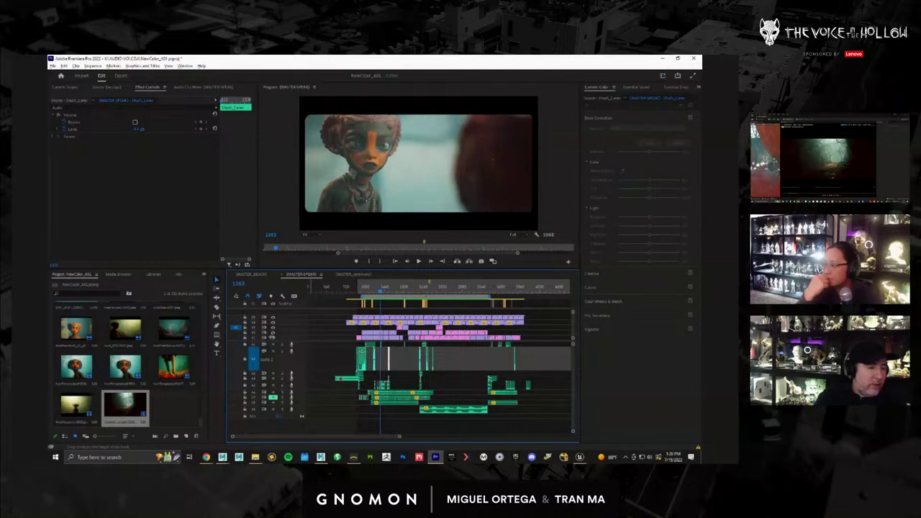
left_click(272, 335)
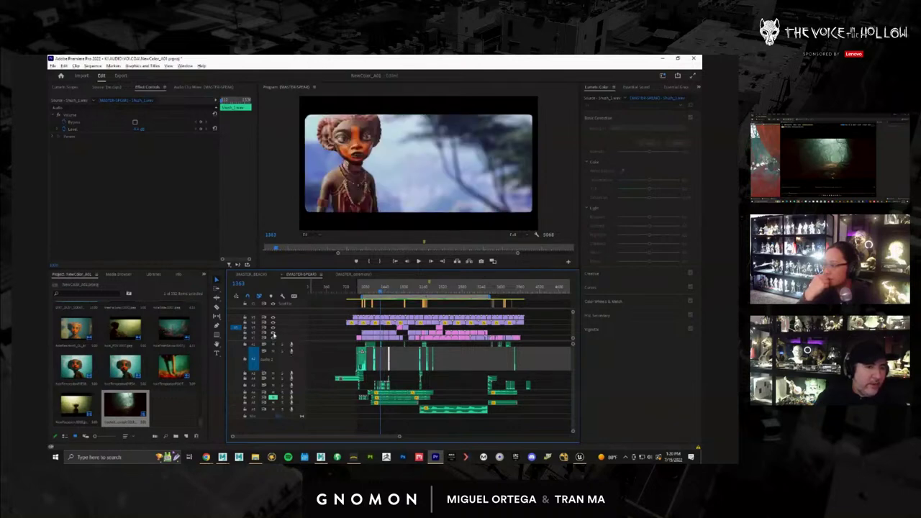
left_click(273, 335)
left_click(272, 335)
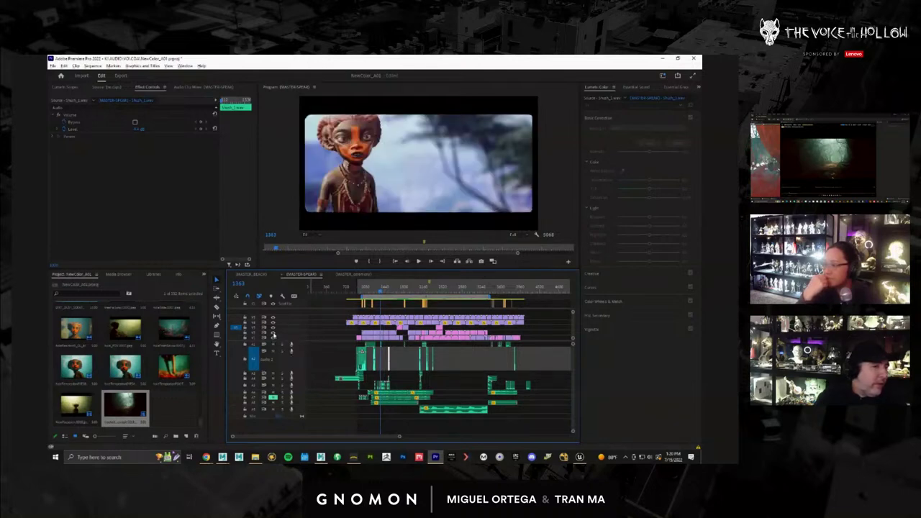
left_click(272, 336)
Compare both versions of the shot at frame 1281 where the girl carries the spear across her shoulders.
left_click_drag(379, 291, 376, 292)
left_click(272, 335)
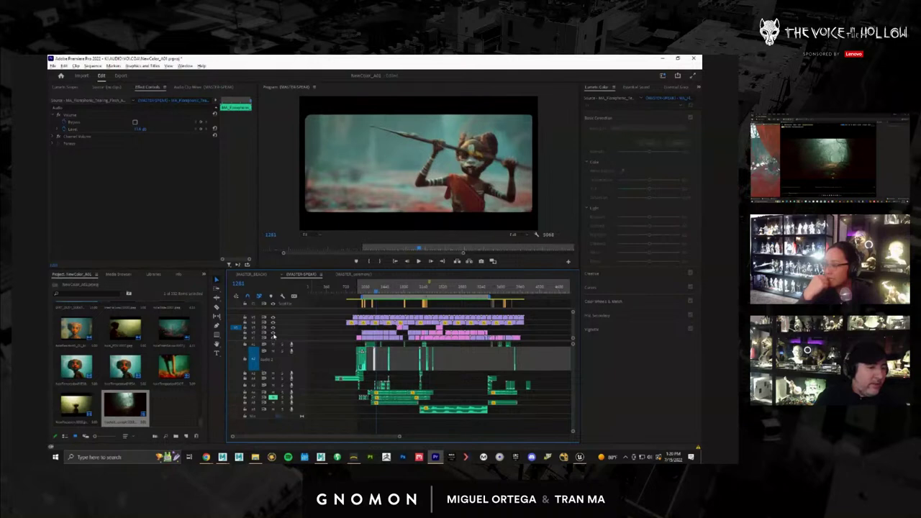
left_click(273, 336)
left_click(274, 335)
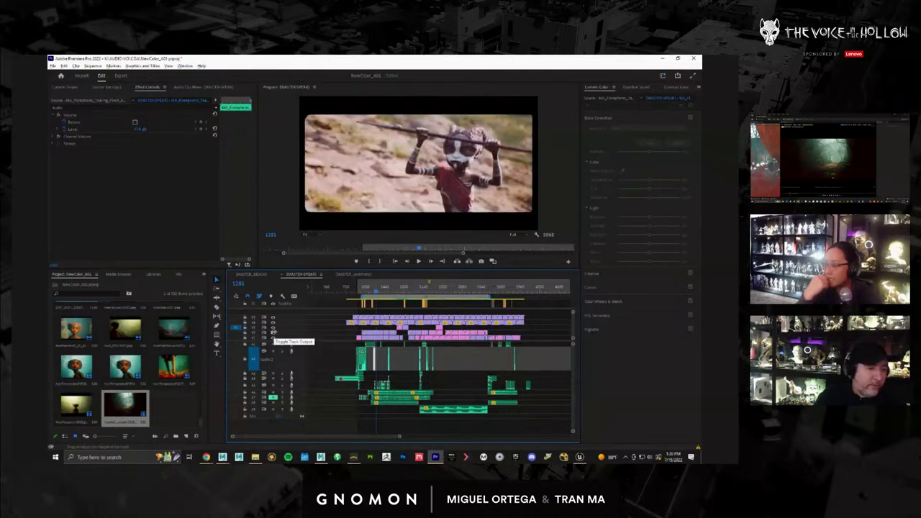
left_click(273, 332)
Scrub back through the earlier shots to the crouching girl near frame 1097.
left_click(371, 292)
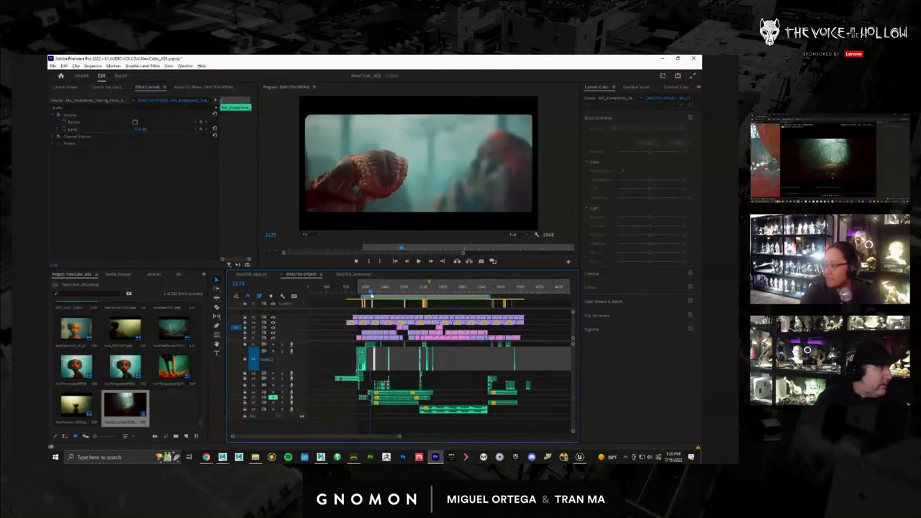
left_click(370, 294)
left_click_drag(370, 293, 367, 295)
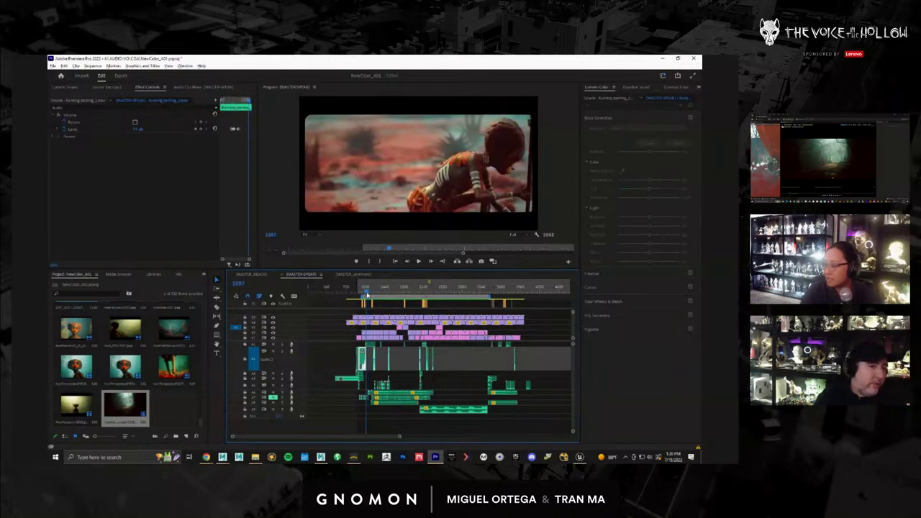
Compare both versions of the girl's frontal close-up at frame 2764 by toggling the render track's output.
left_click_drag(366, 293, 456, 293)
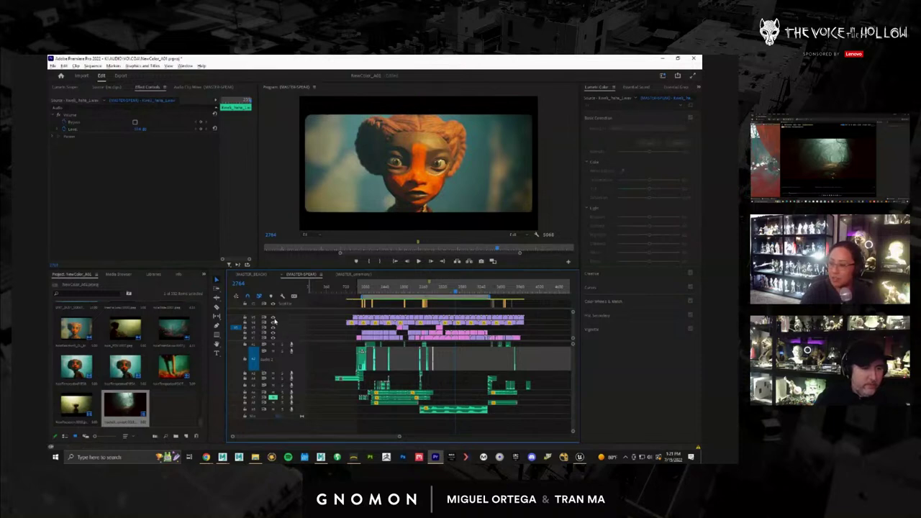
left_click(274, 335)
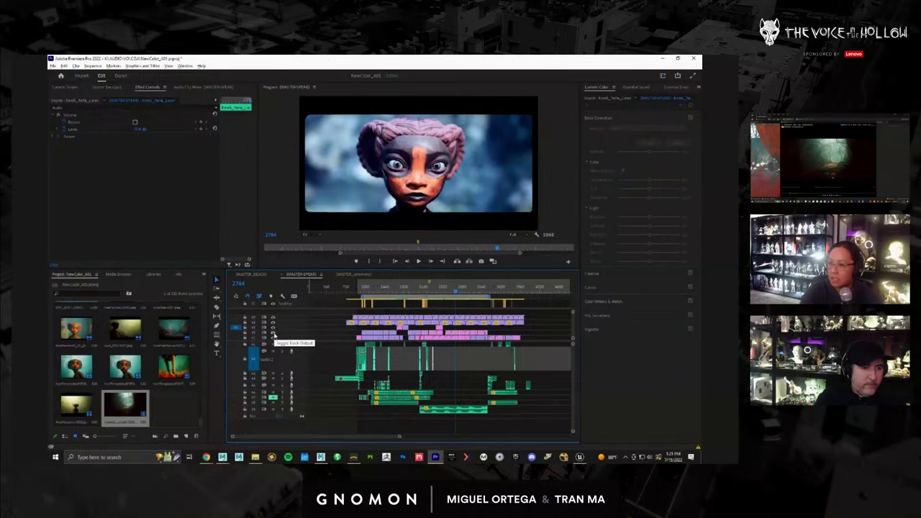
left_click(273, 336)
left_click(273, 335)
left_click(273, 336)
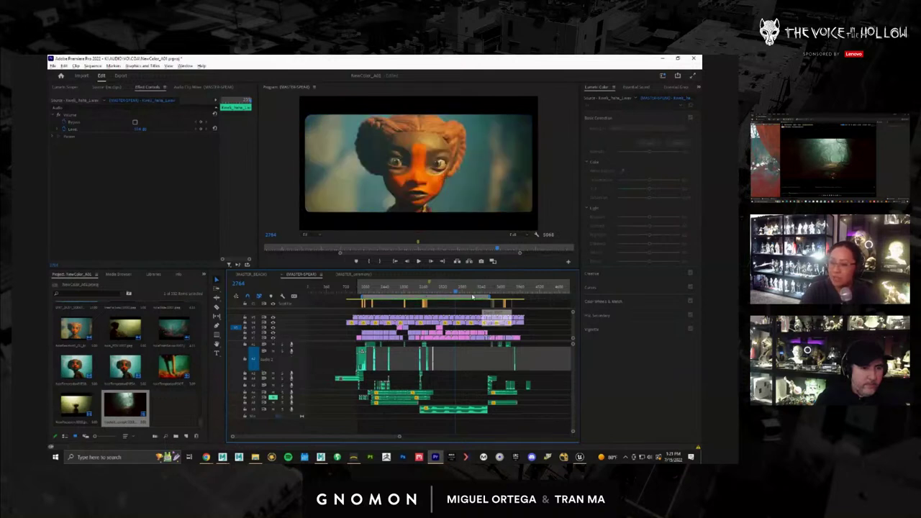
Compare both versions of the silhouetted girl shot at frame 2847, and move on to the rocky ridge shot near frame 2967.
left_click_drag(455, 294, 462, 295)
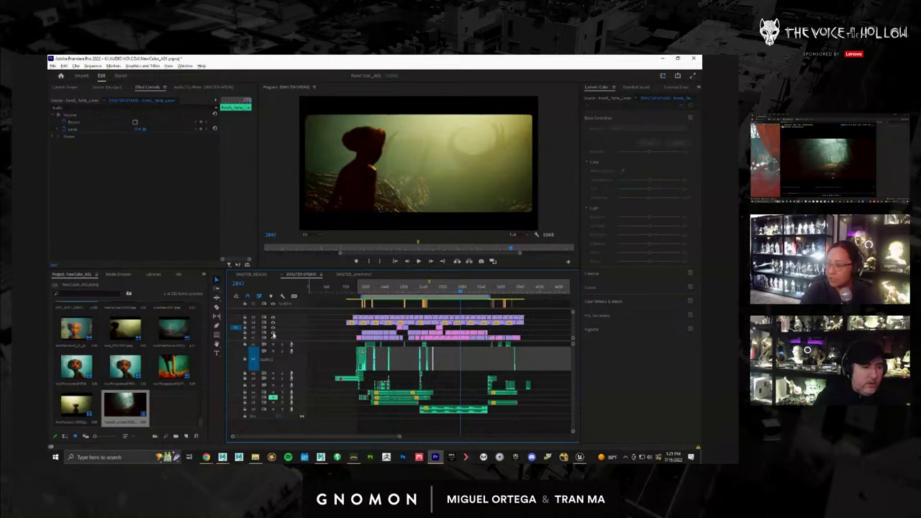
left_click(274, 335)
left_click(273, 335)
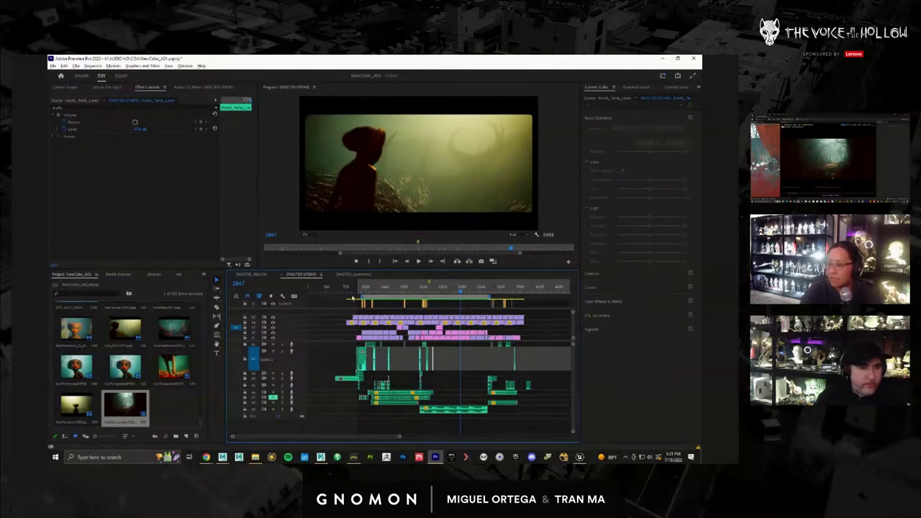
left_click_drag(459, 291, 463, 292)
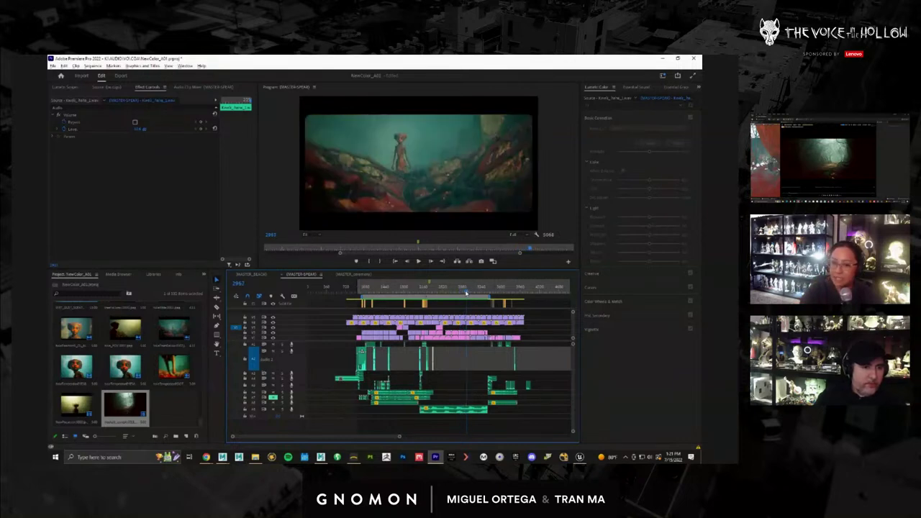
Return to the early shots near frame 1100 and watch the sequence full screen through the foggy forest section.
left_click_drag(465, 293, 363, 292)
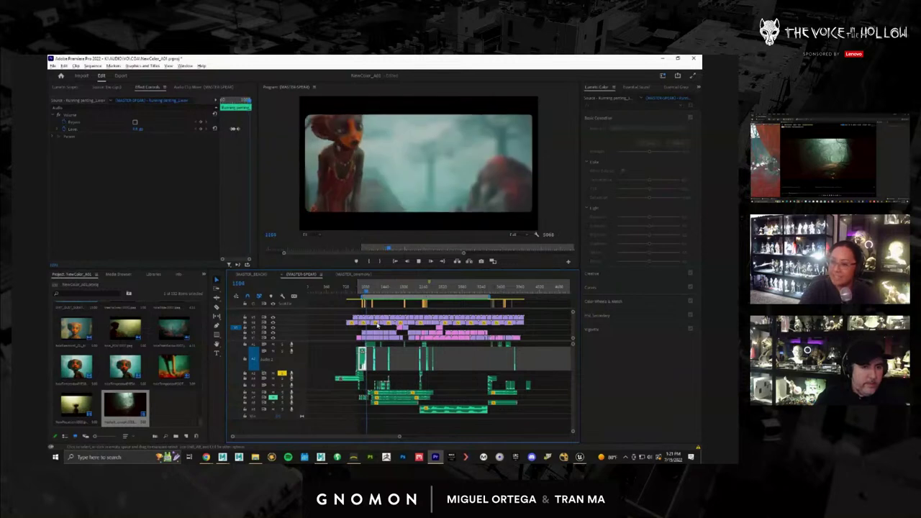
key("ctrl+grave")
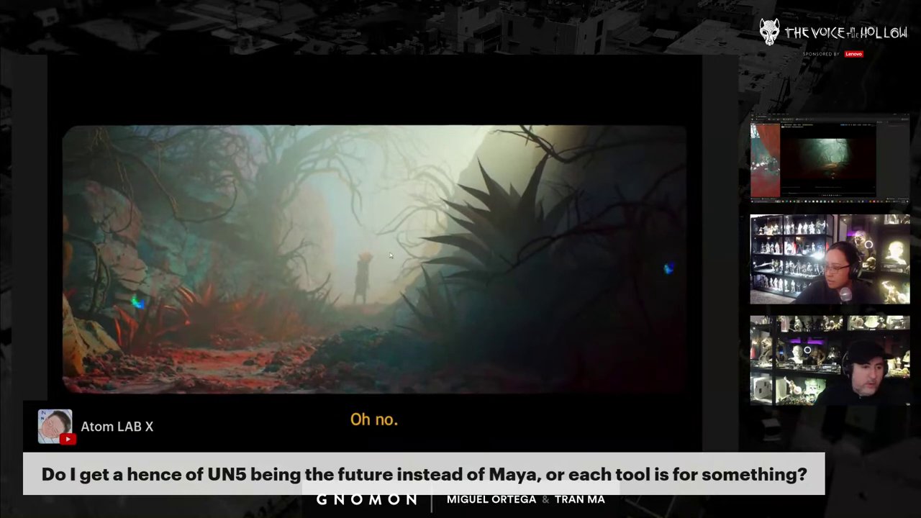
key("Escape")
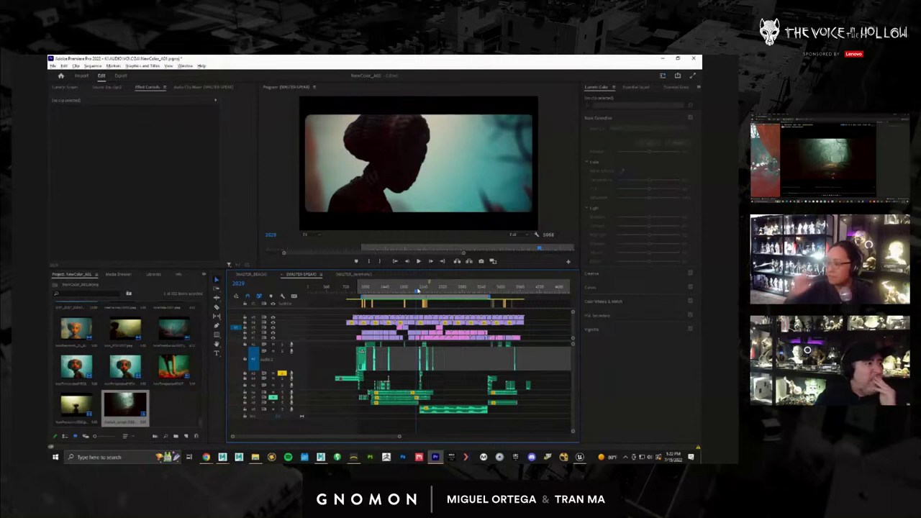
Move to the shots around frame 2171 and watch the edit full screen up to the dark forest path.
left_click_drag(418, 289, 424, 289)
left_click(410, 291)
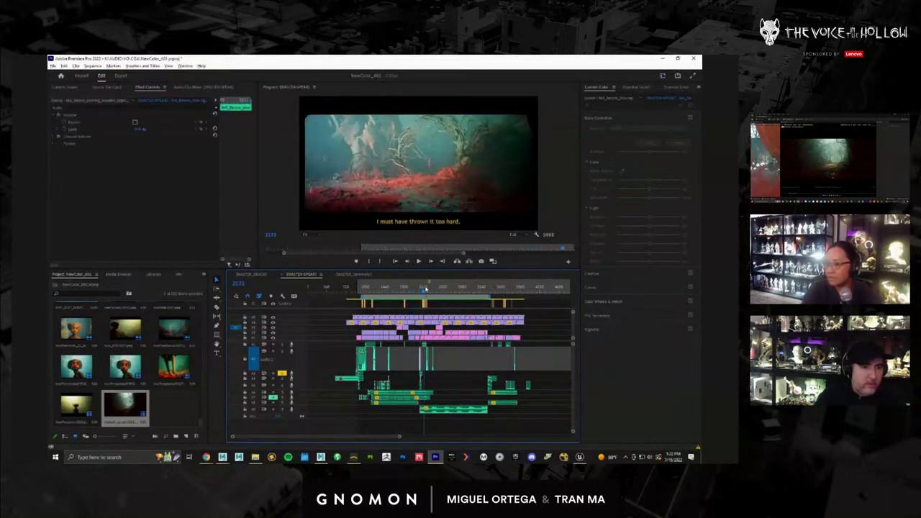
key("ctrl+grave")
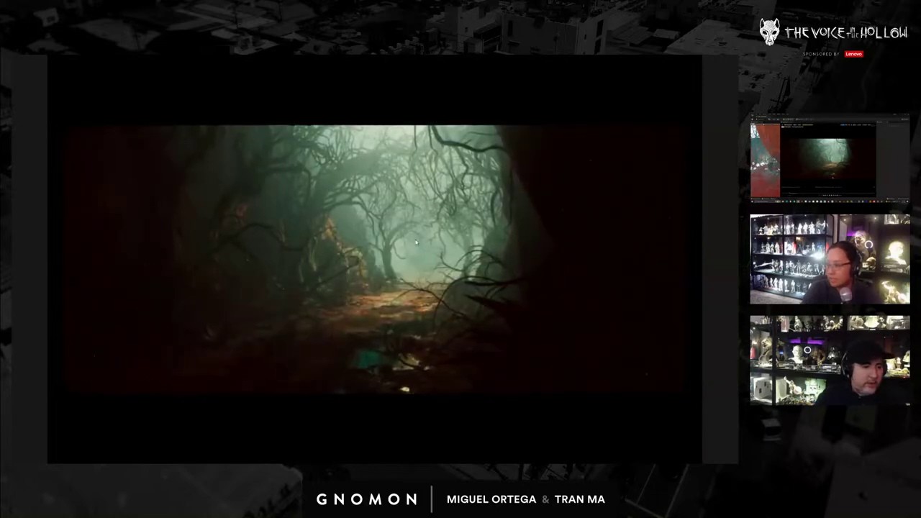
key("Escape")
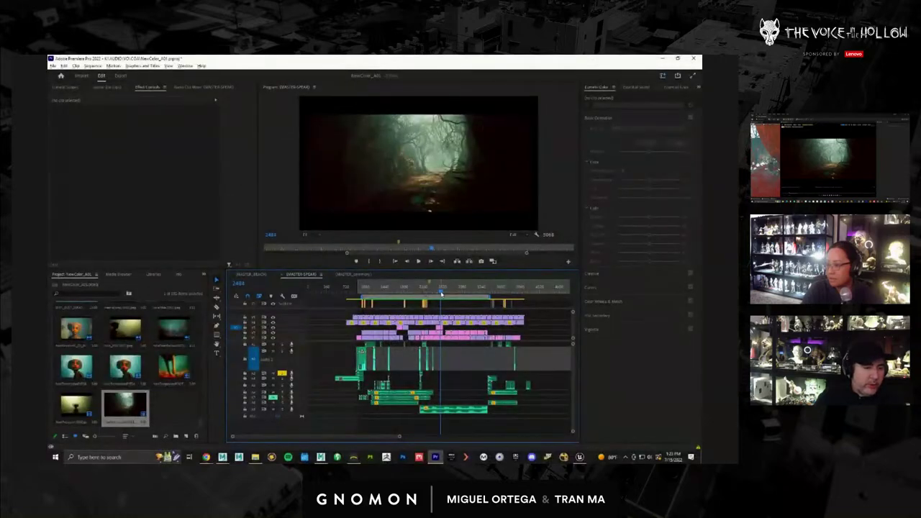
View the shot of the girl standing between the root-covered rocks near frame 2968 full screen, replaying it.
left_click_drag(441, 294, 468, 292)
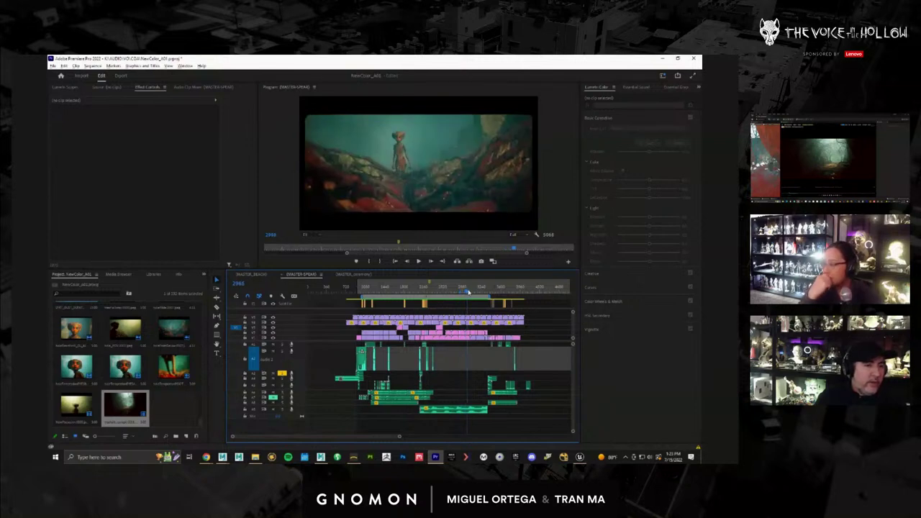
key("ctrl+grave")
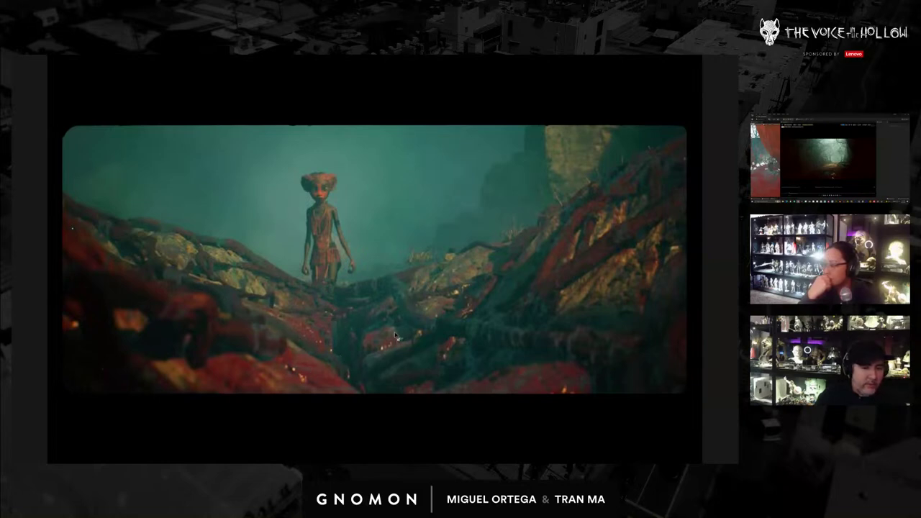
key("Escape")
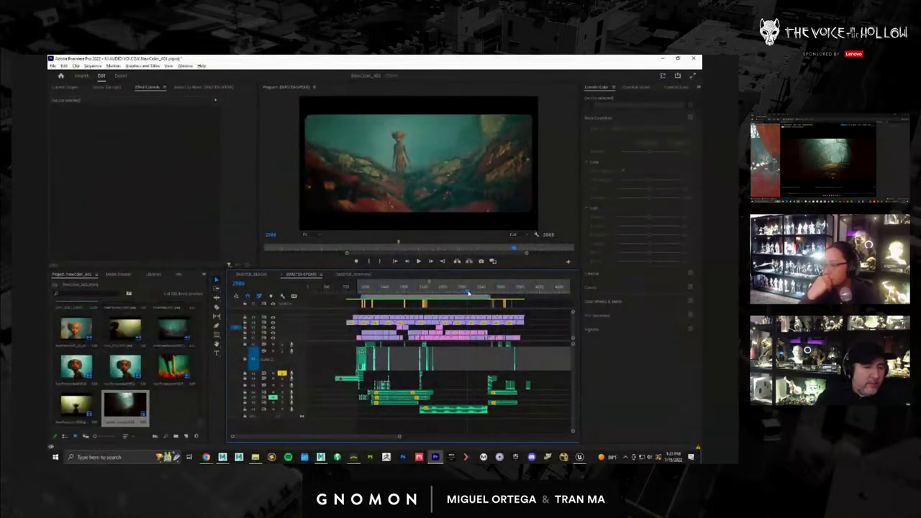
left_click_drag(468, 291, 466, 293)
key("ctrl+grave")
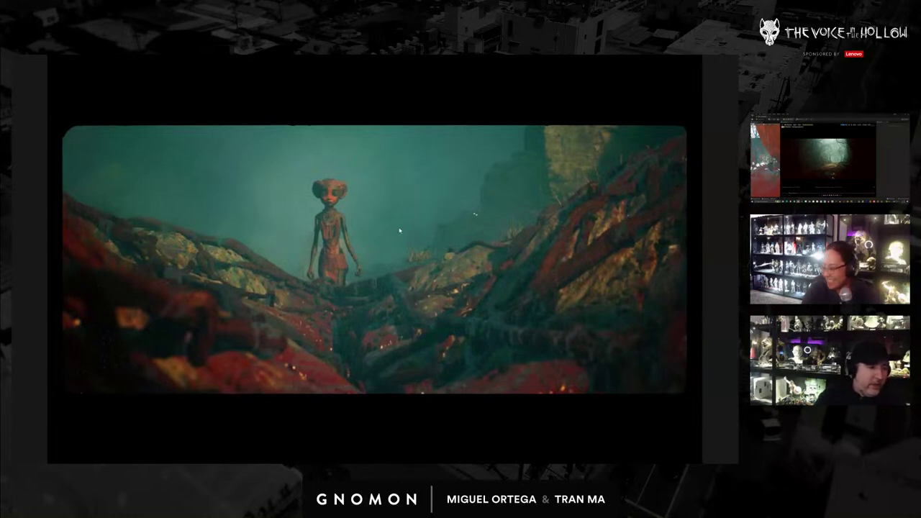
key("Escape")
Move to the extreme close-up of the girl's painted face near frame 3113 and examine it full screen.
left_click_drag(466, 293, 474, 294)
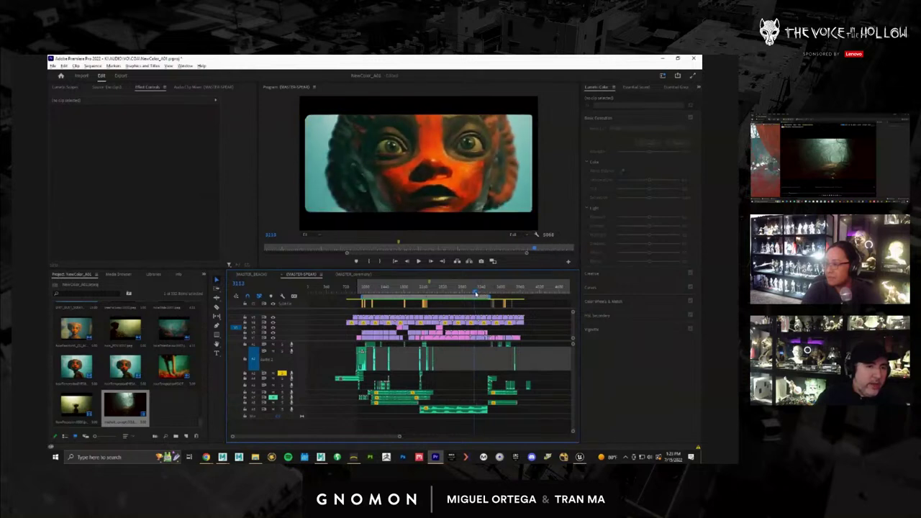
key("ctrl+grave")
key("ctrl+grave")
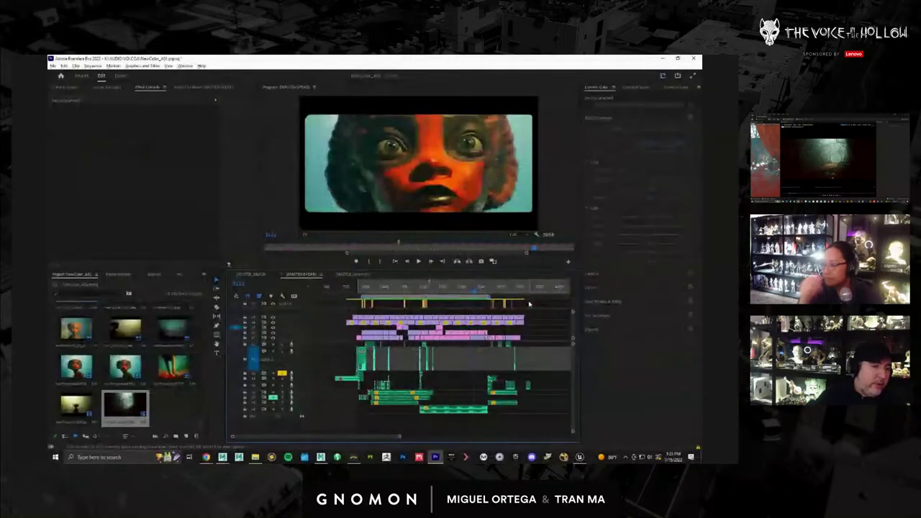
key("ctrl+grave")
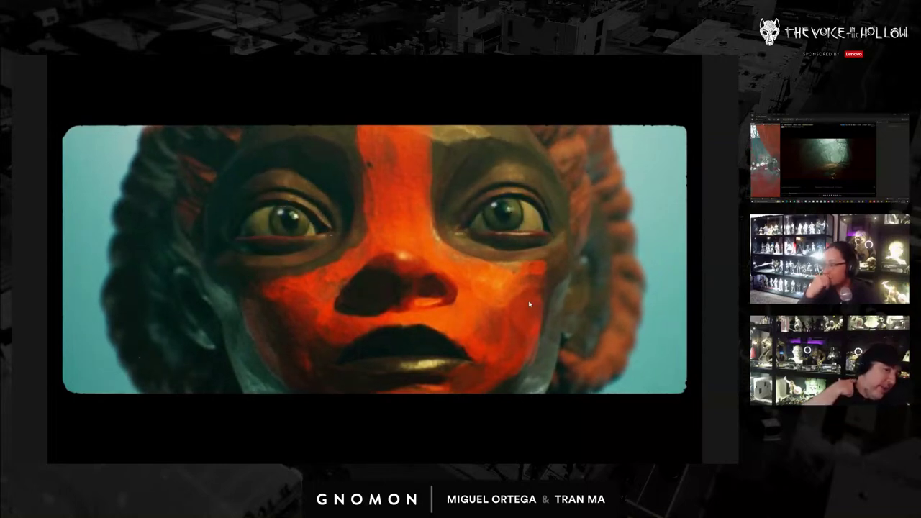
key("Escape")
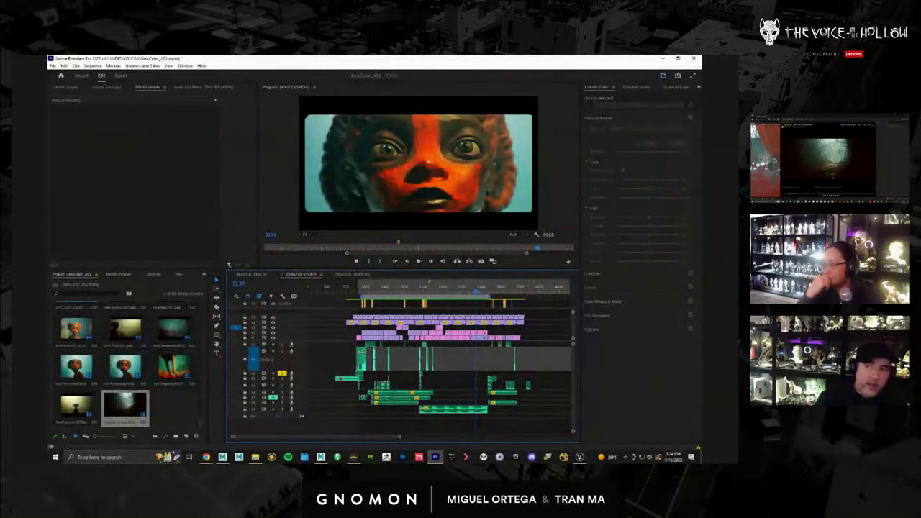
Switch to Chrome and preview the flower-framed Blood and Black Lace still among the "mario bava cinematography" image results.
key("alt+Tab")
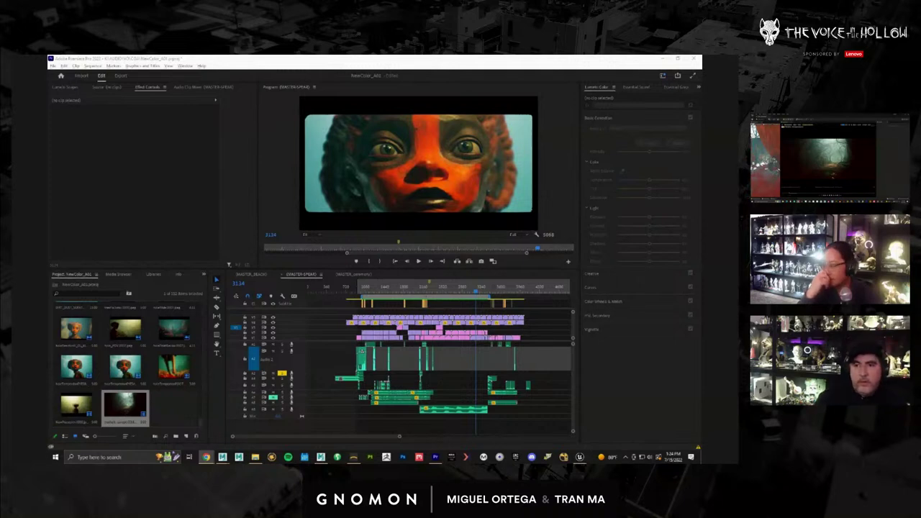
left_click_drag(702, 180, 252, 160)
left_click(519, 158)
scroll(387, 238, "down", 5)
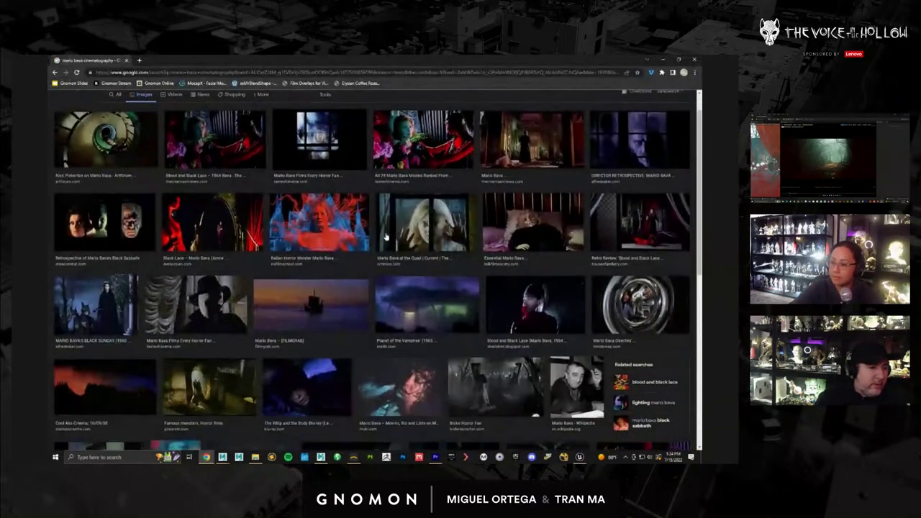
scroll(386, 237, "up", 2)
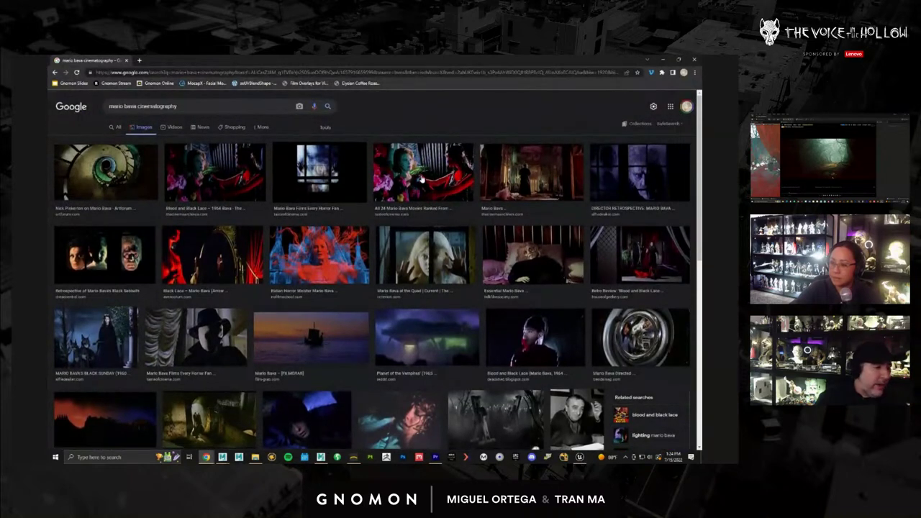
left_click(426, 175)
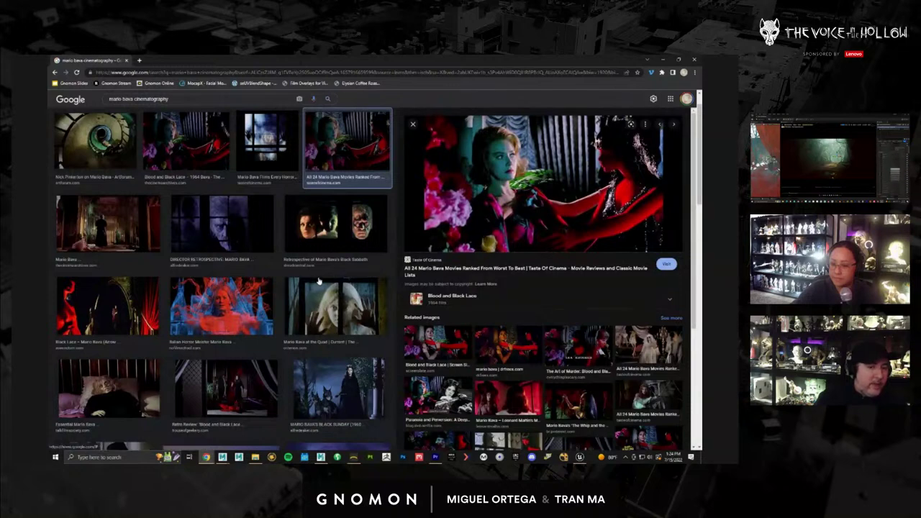
Preview the Black Sunday still with the dogs and the Blood and Black Lace retro review image.
scroll(232, 271, "down", 2)
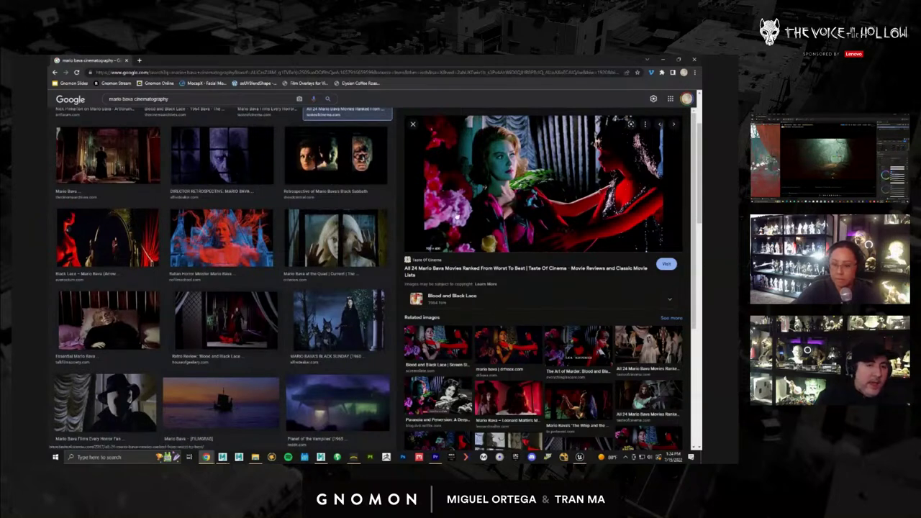
scroll(264, 286, "down", 2)
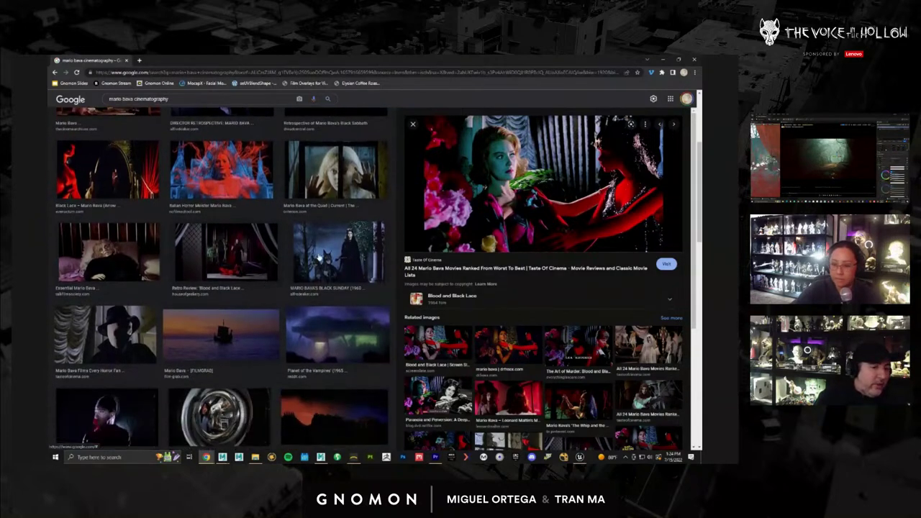
left_click(320, 257)
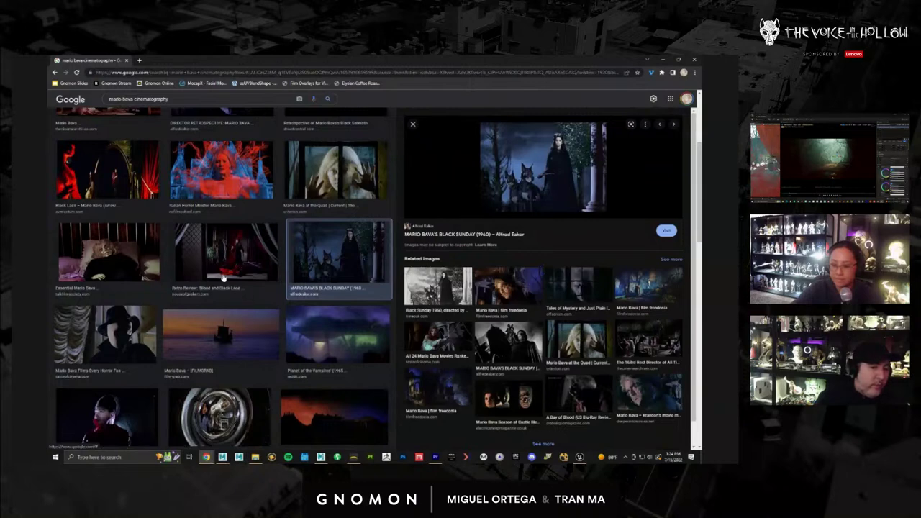
left_click(245, 261)
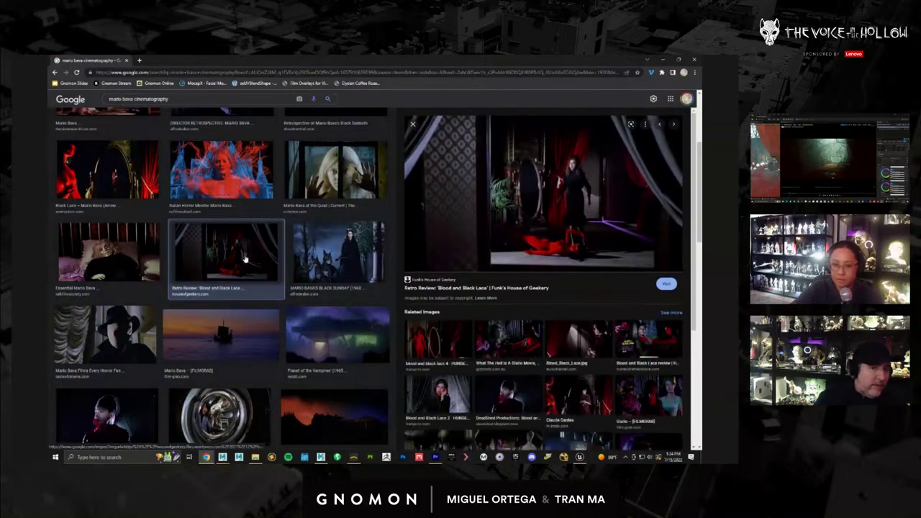
Preview the Planet of the Vampires spaceship image and the blue-lit The Whip and the Body still.
scroll(245, 259, "down", 3)
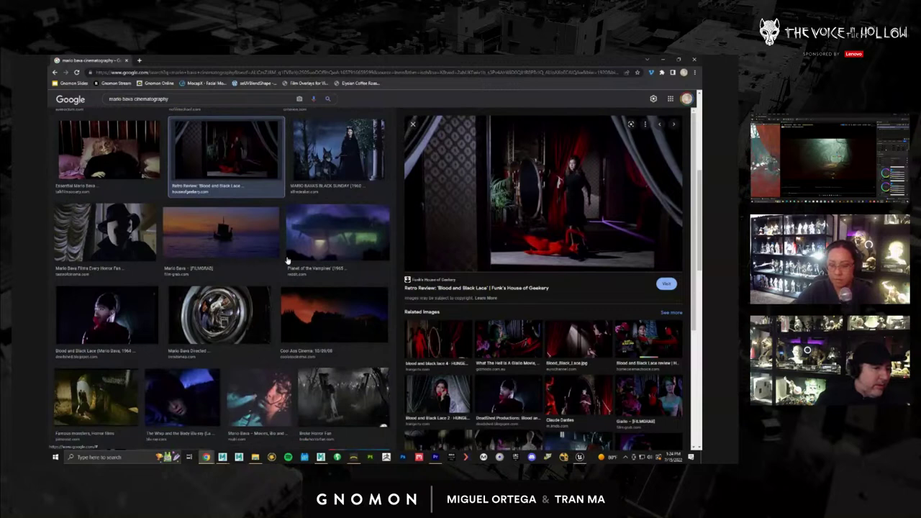
left_click(288, 259)
scroll(250, 269, "down", 1)
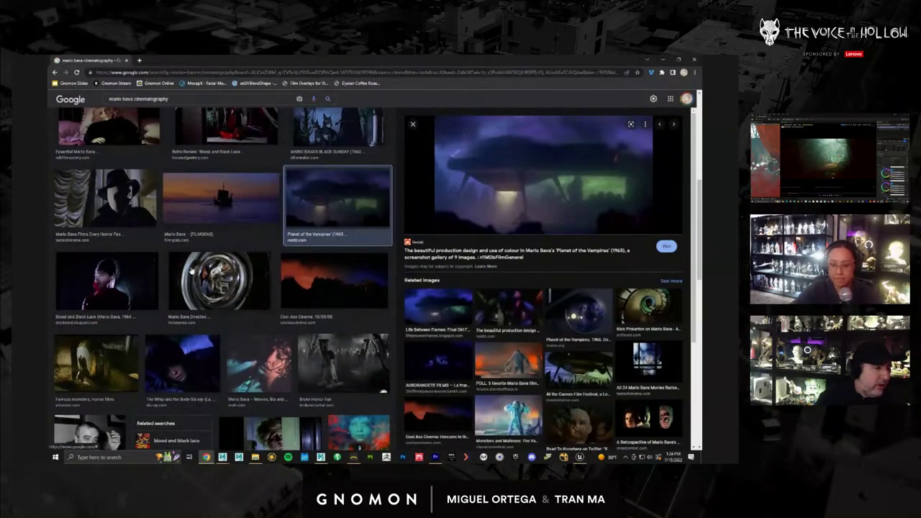
scroll(191, 271, "down", 3)
scroll(203, 269, "down", 4)
scroll(207, 257, "up", 4)
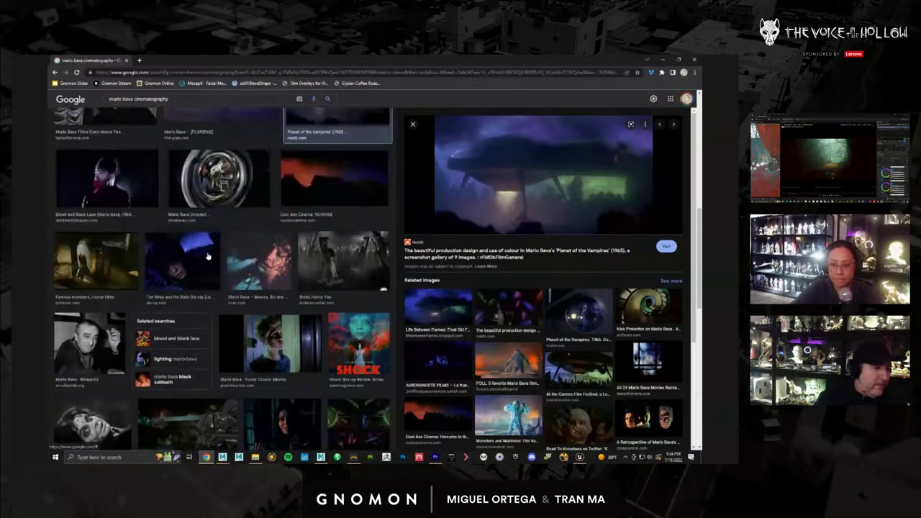
left_click(202, 247)
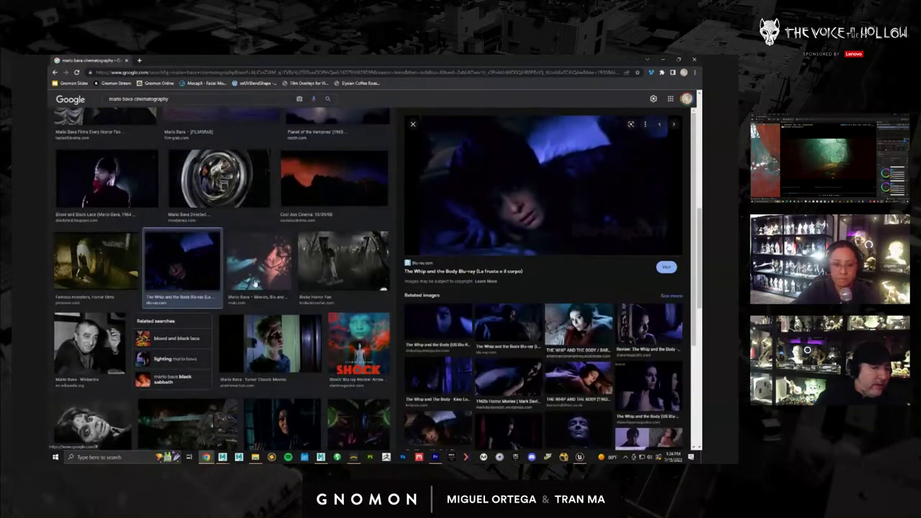
Open the Tumgir GIF of red and purple flowers and its related Blood and Black Lace title-sequence GIF.
scroll(254, 284, "down", 8)
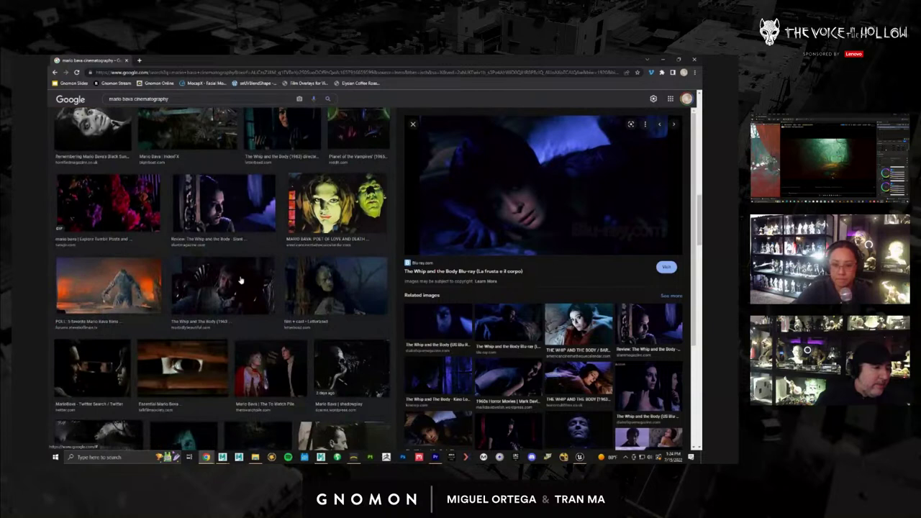
left_click(105, 194)
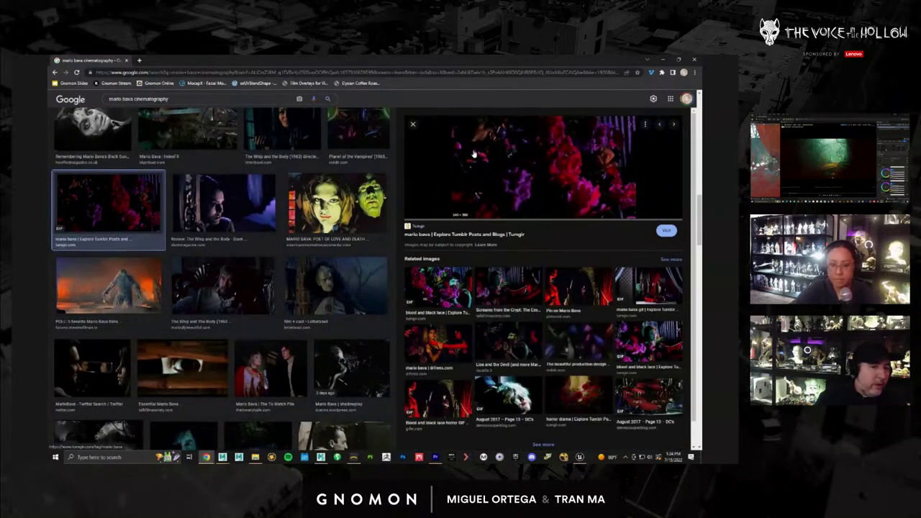
left_click(436, 301)
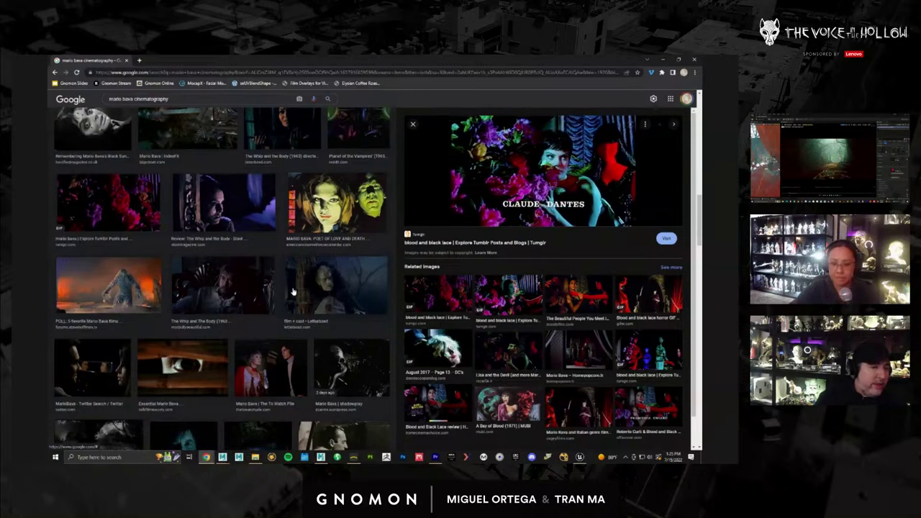
Preview the purple-lit Blood and Black Lace still of a screaming face from Cinematic Catharsis.
scroll(293, 291, "down", 3)
scroll(293, 290, "down", 4)
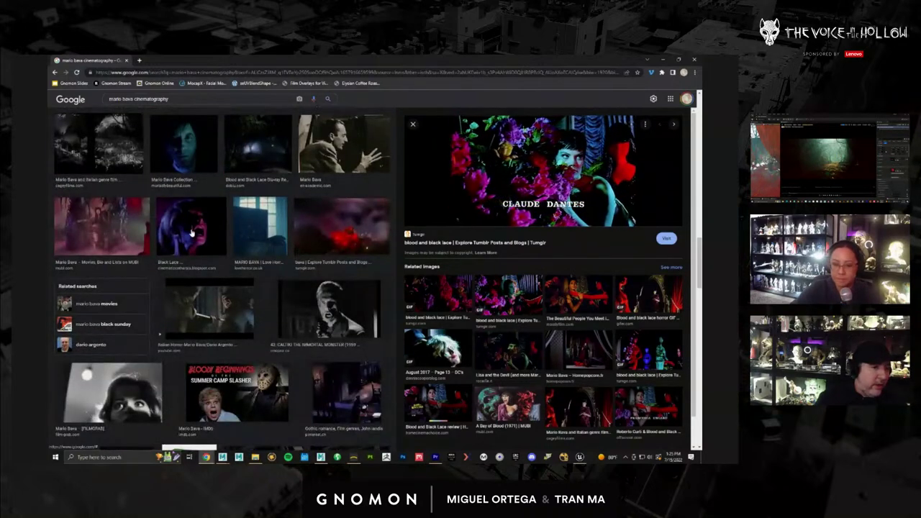
left_click(191, 226)
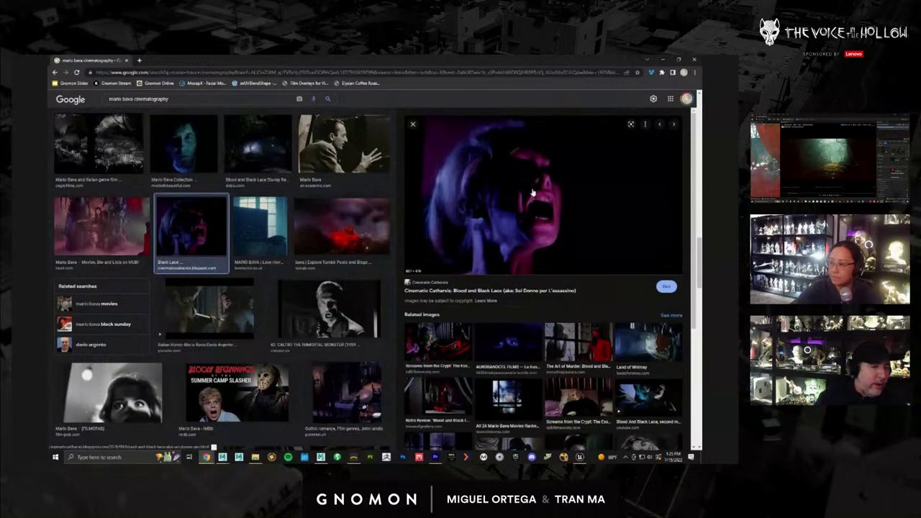
scroll(345, 263, "down", 3)
Return to Premiere Pro and scrub the spear sequence to frame 3272 of the red-lit girl's close-up.
left_click(663, 61)
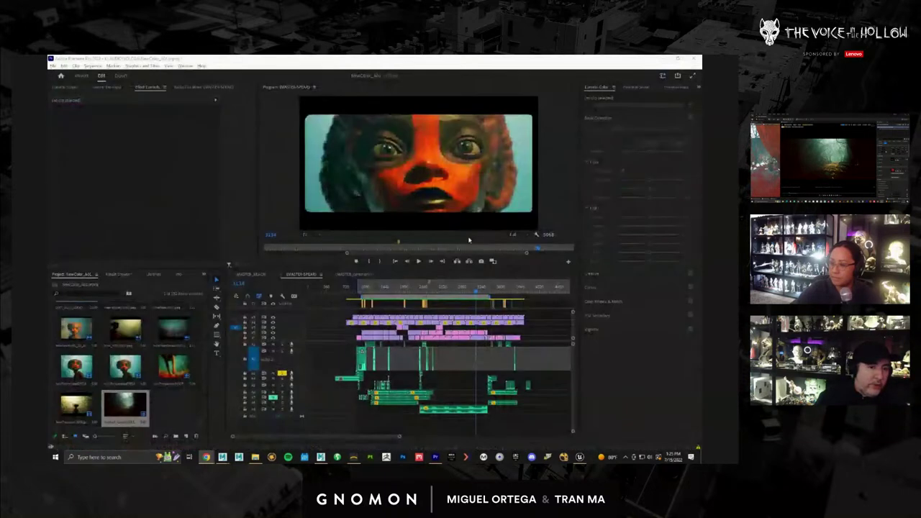
mouse_move(477, 294)
left_mouse_down()
mouse_move(493, 294)
mouse_move(475, 291)
mouse_move(484, 292)
left_mouse_up()
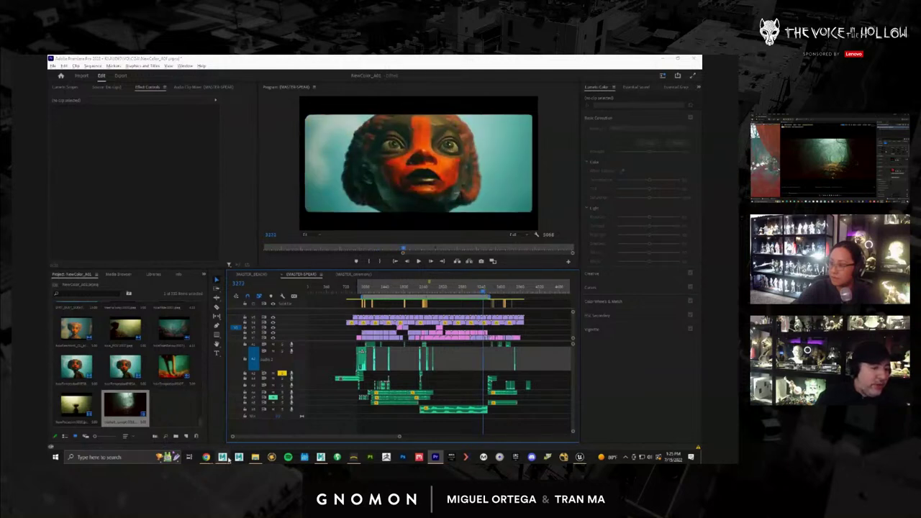
Switch to Maya, rewind the possessed mocap scene to the first frame of its range and bring the character into view.
left_click(222, 458)
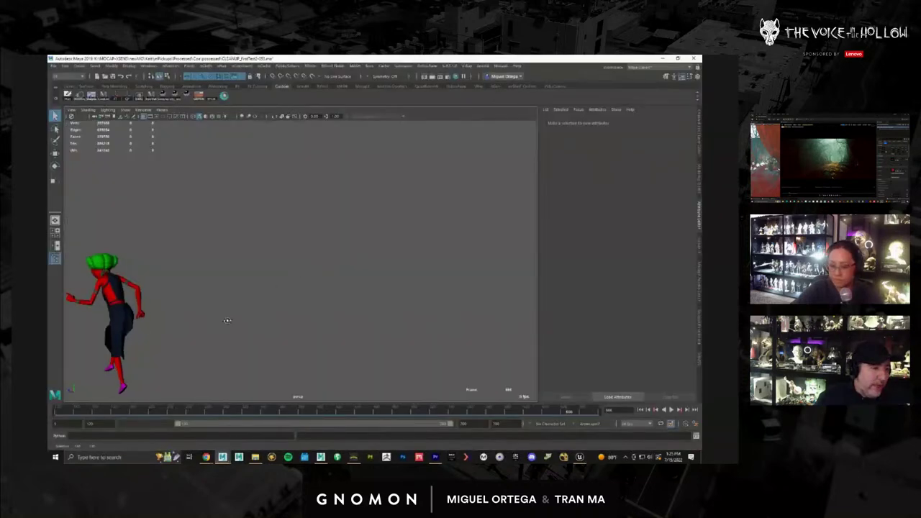
left_click_drag(227, 321, 164, 428, "alt")
left_click_drag(108, 408, 58, 408)
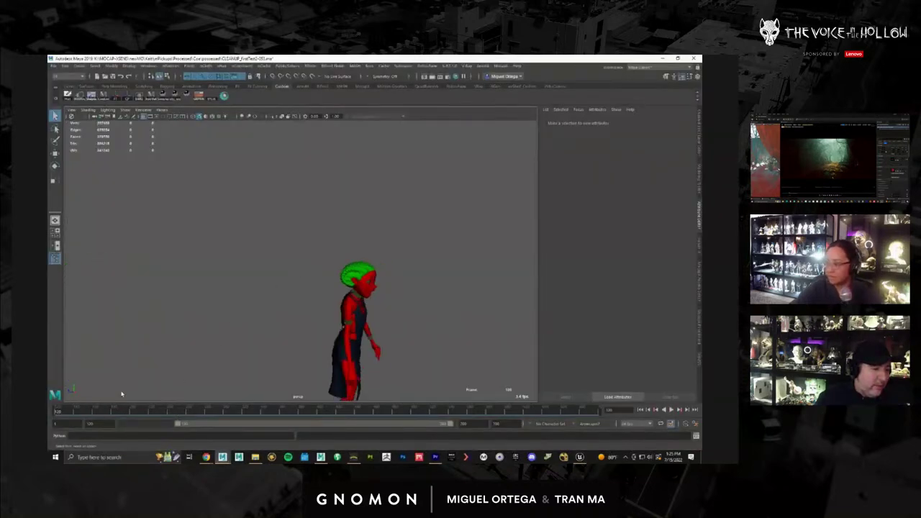
left_click_drag(302, 327, 315, 325, "alt")
middle_click_drag(314, 324, 308, 269, "alt")
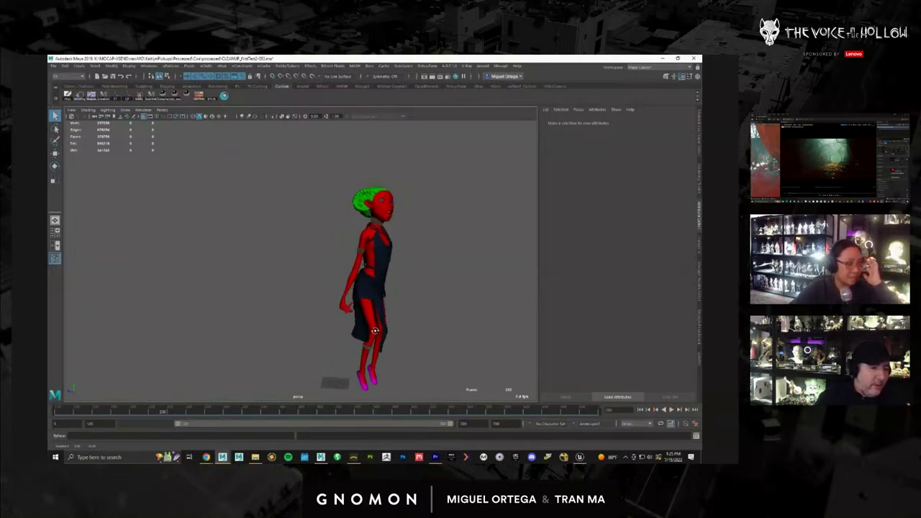
Review the character's body motion from a closer side view, scrubbing and playing toward frame 367.
right_click_drag(331, 292, 398, 314, "alt")
left_click_drag(398, 315, 426, 304, "alt")
left_click_drag(170, 410, 290, 423)
key("alt+v")
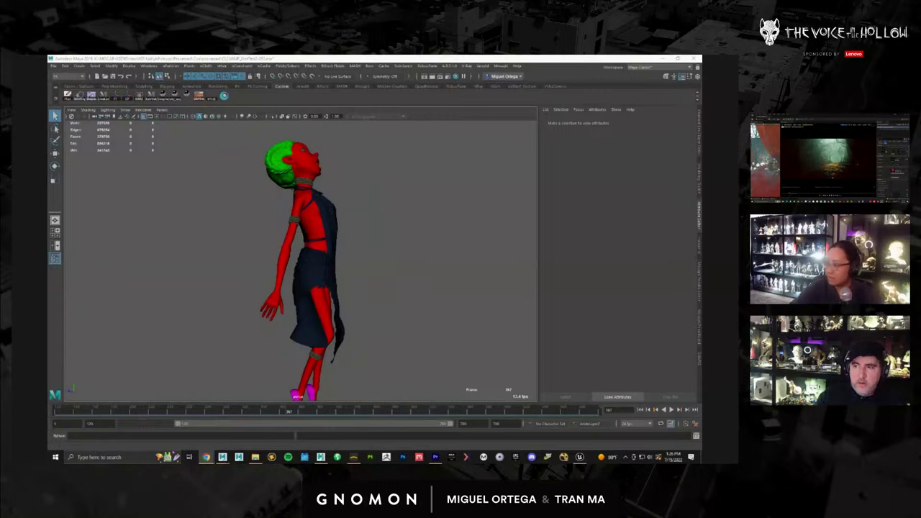
Bring up the Dropbox reference video IMG_3582.MOV in a maximized Chrome window and play it through.
left_click_drag(701, 130, 376, 127)
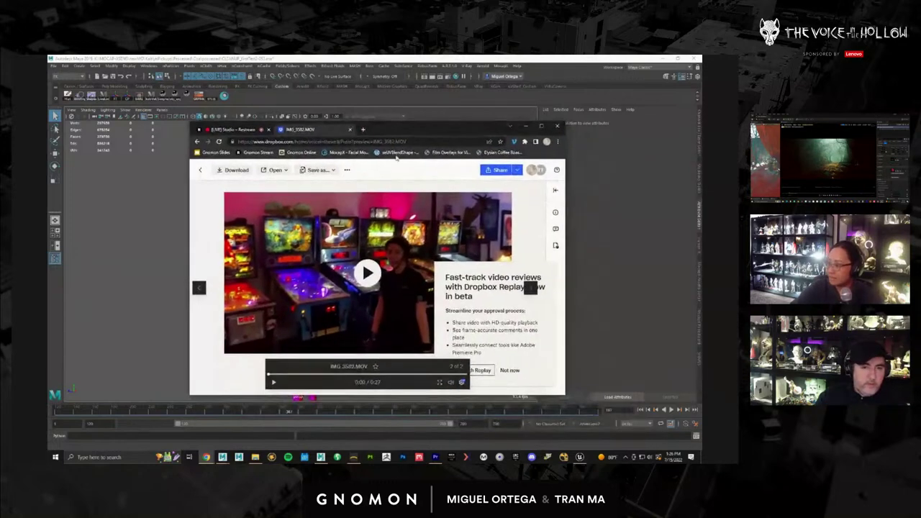
key("alt+Tab")
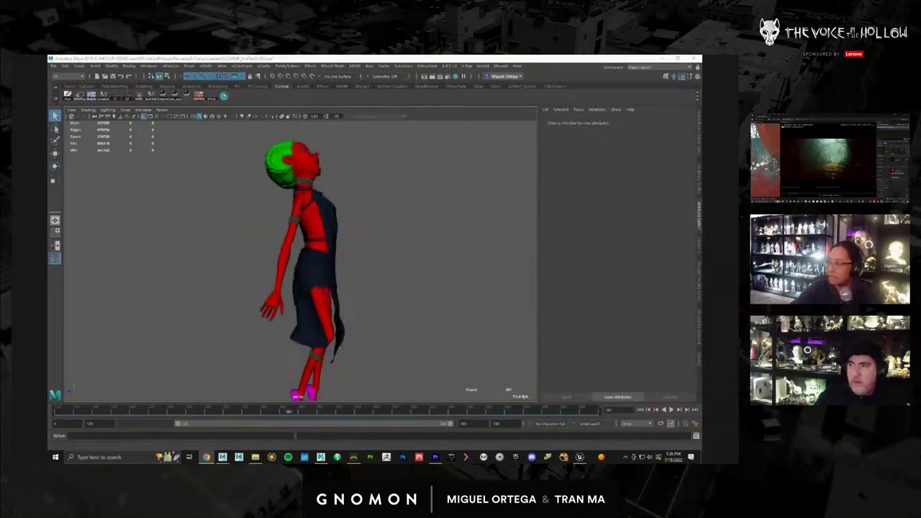
key("alt+Tab")
left_click(557, 102)
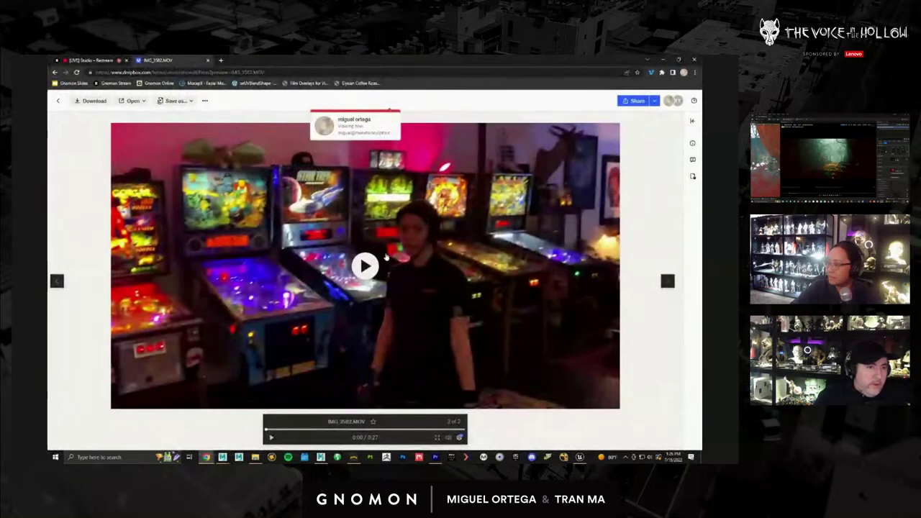
left_click(365, 266)
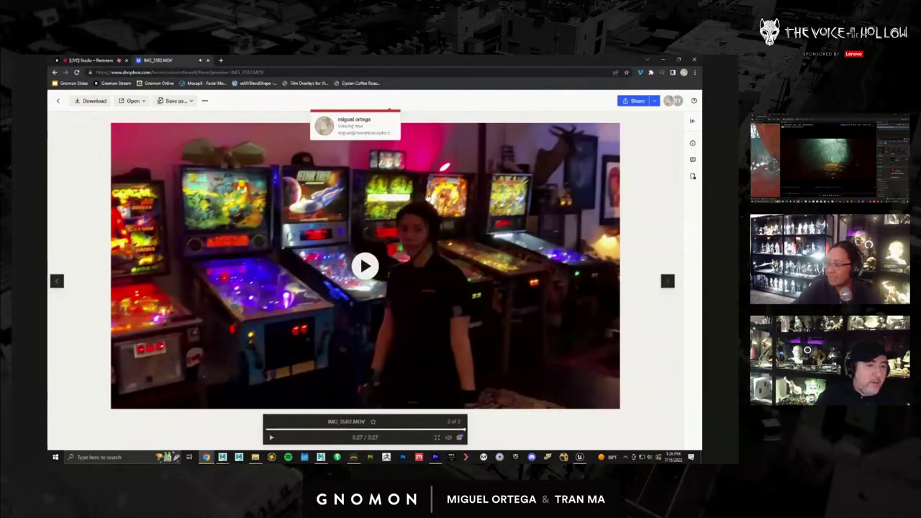
Return to Maya and replay the matching mocap performance from an earlier frame, scrubbing on toward frame 526.
key("alt+Tab")
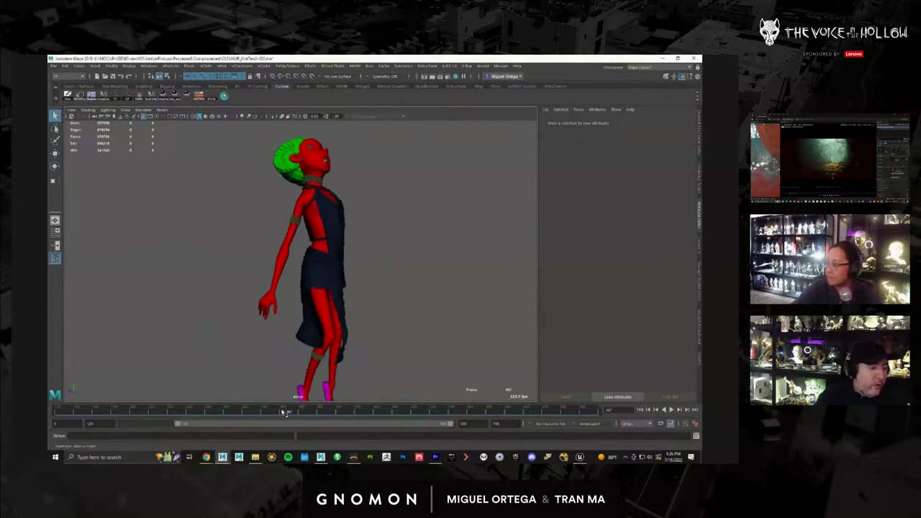
left_click_drag(282, 411, 192, 413)
key("alt+v")
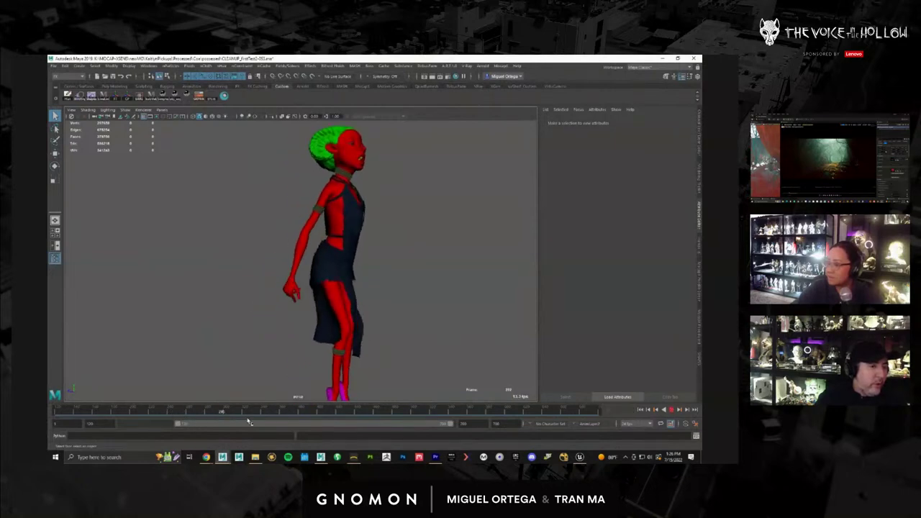
mouse_move(249, 423)
left_mouse_down()
mouse_move(432, 431)
mouse_move(435, 411)
mouse_move(517, 417)
mouse_move(436, 411)
left_mouse_up()
Recentre the character, play the animation to its end and scrub back to the standing pose.
middle_click_drag(448, 309, 359, 305, "alt")
left_click_drag(360, 305, 339, 311, "alt")
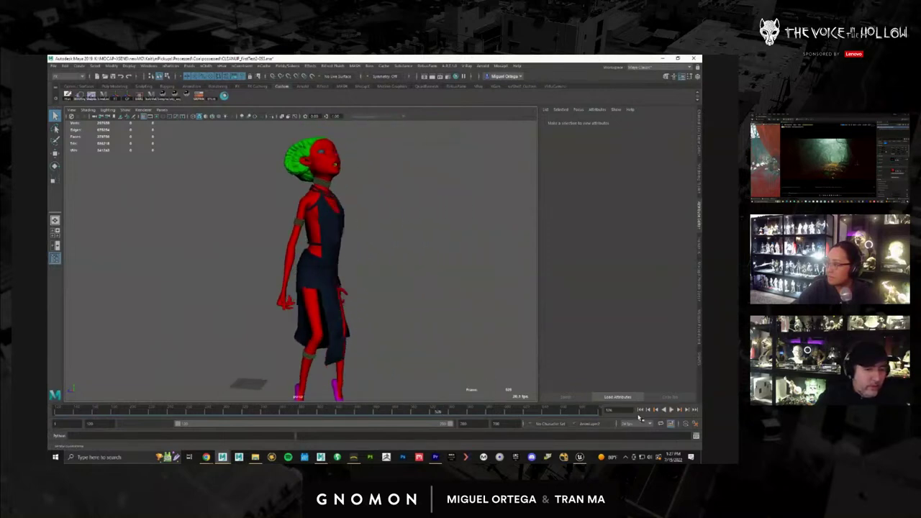
left_click(672, 410)
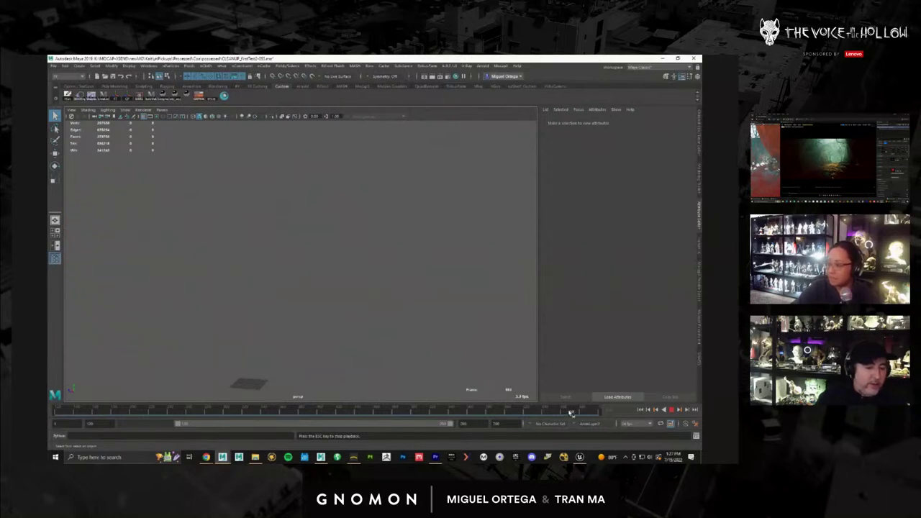
mouse_move(571, 413)
left_mouse_down()
mouse_move(335, 413)
mouse_move(412, 412)
left_mouse_up()
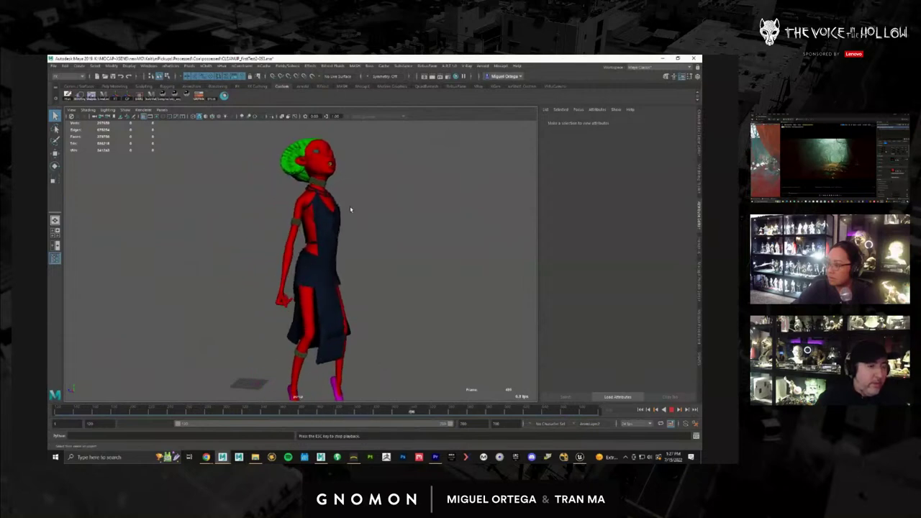
Stop playback and review the facial performance from a front close-up, scrubbing through the whole range.
left_click(669, 409)
middle_click_drag(374, 244, 379, 312, "alt")
left_click_drag(369, 292, 349, 296, "alt")
right_click_drag(350, 297, 432, 306, "alt")
left_click_drag(431, 307, 409, 311, "alt")
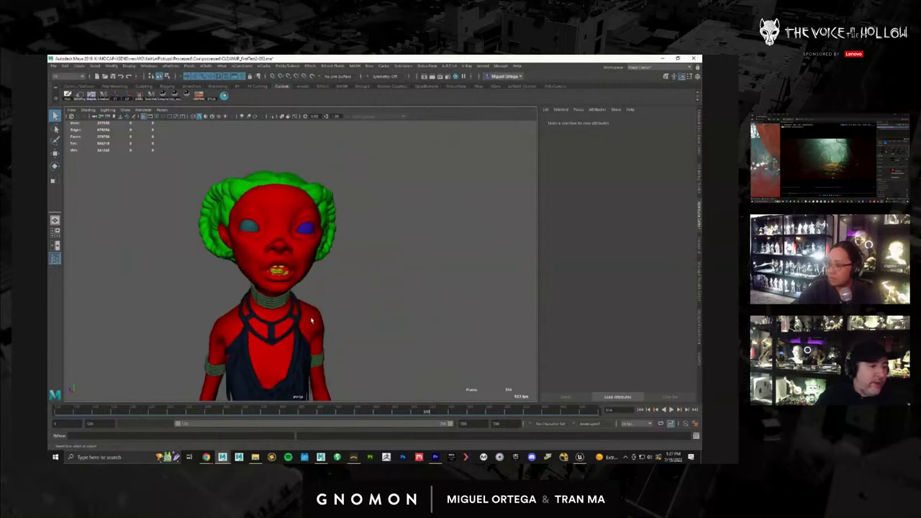
left_click_drag(421, 410, 181, 412)
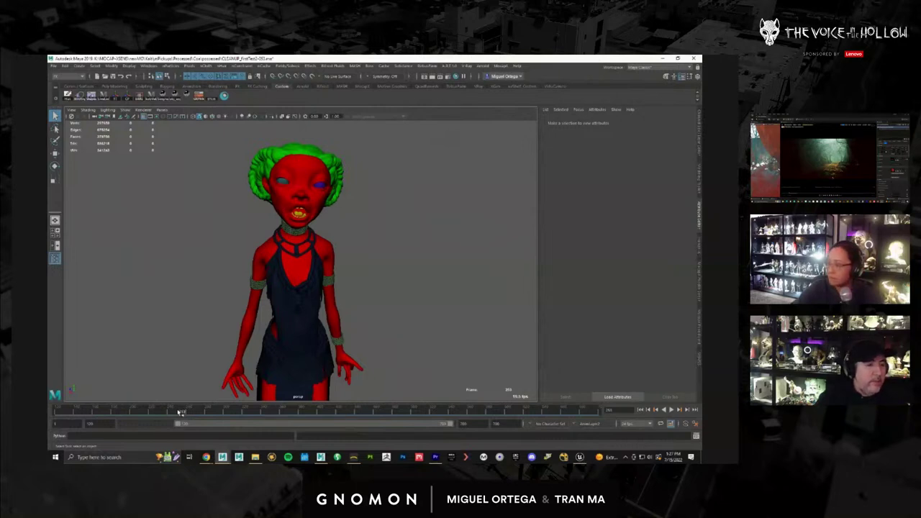
left_click_drag(182, 413, 70, 412)
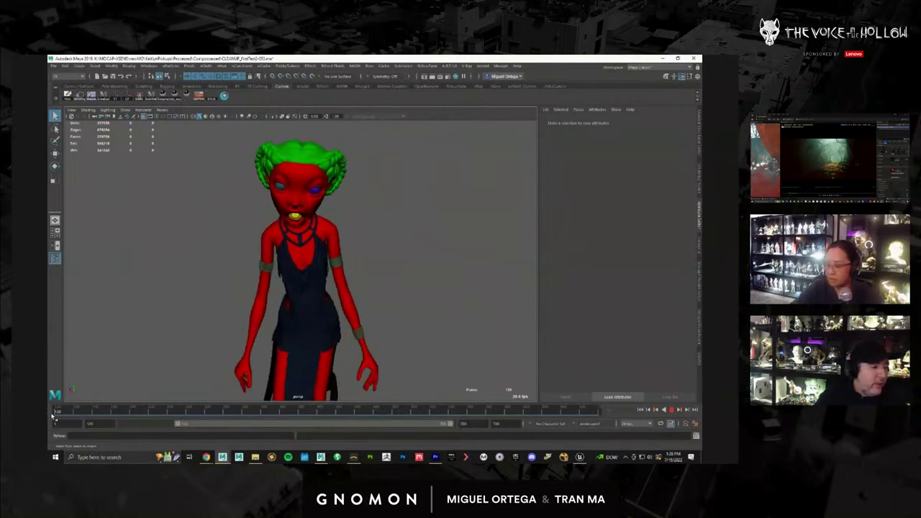
left_click_drag(146, 419, 306, 408)
Replay the performance from a three-quarter view and return to the first frame of the range.
left_click_drag(340, 347, 386, 335, "alt")
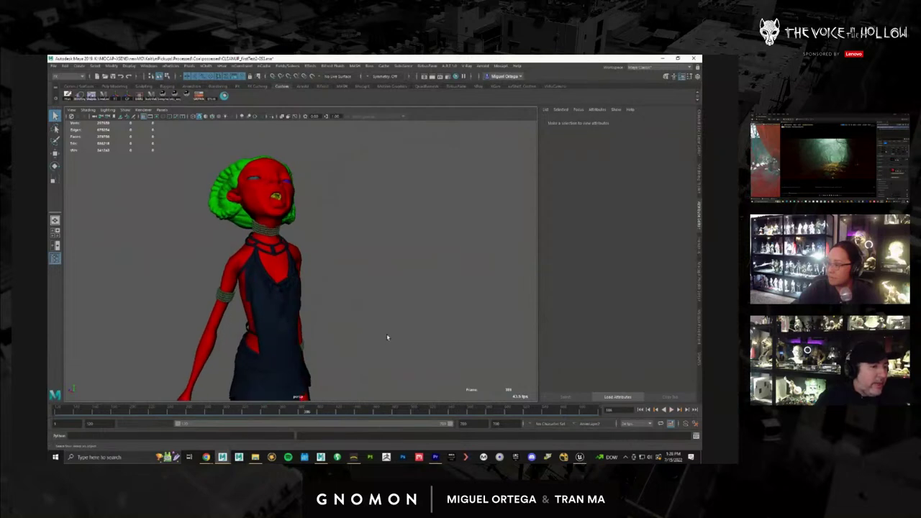
right_click_drag(386, 335, 348, 324, "alt")
middle_click_drag(349, 323, 390, 284, "alt")
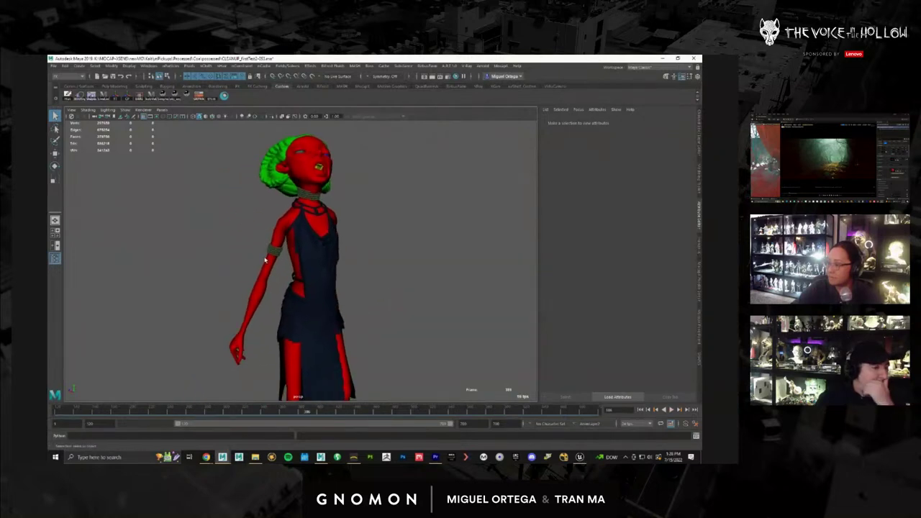
key("alt+v")
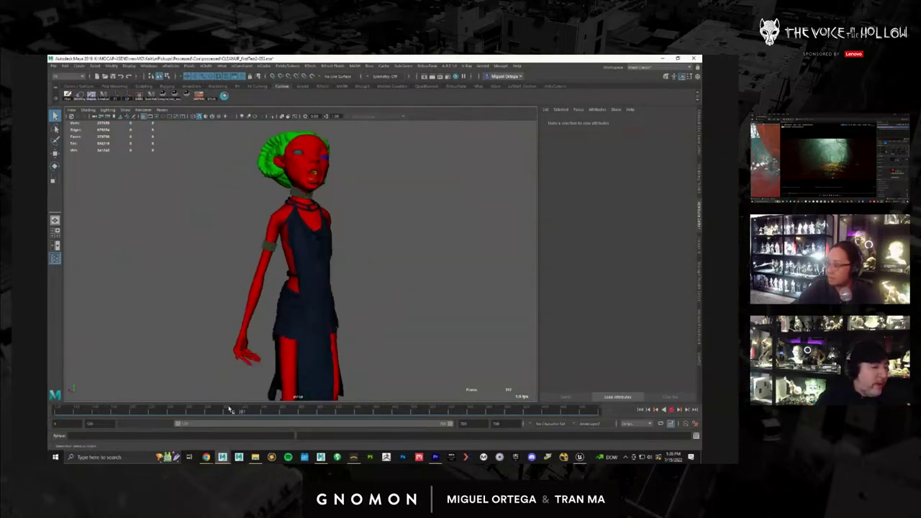
left_click(57, 412)
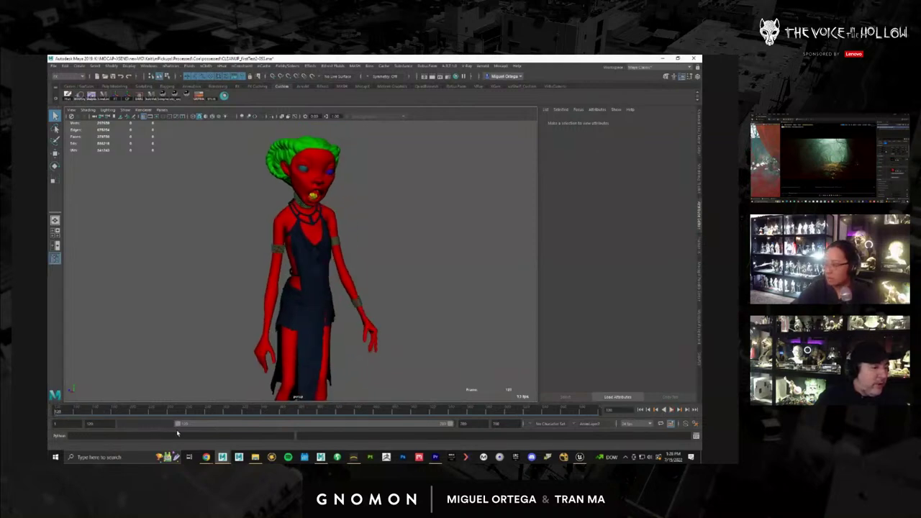
Extend the playback range back to frame 1 and play the earlier part of the animation.
left_click_drag(177, 424, 94, 430)
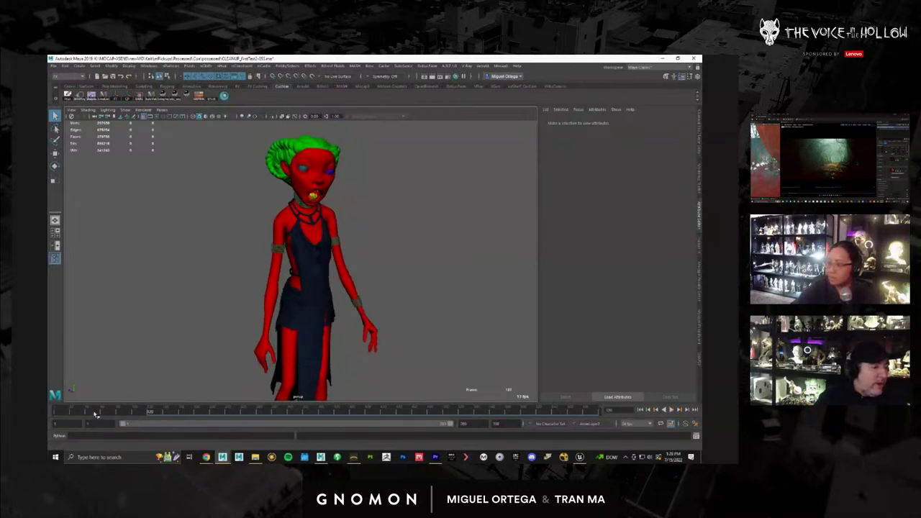
key("alt+v")
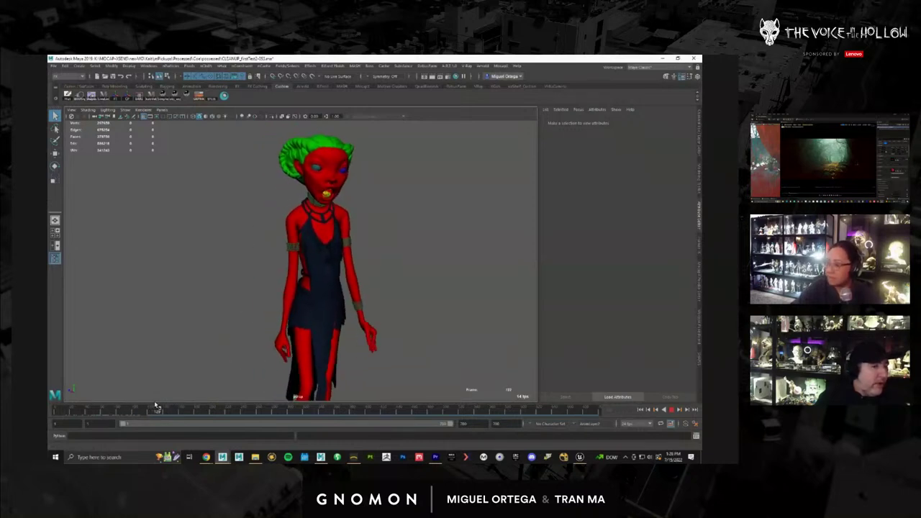
left_click_drag(166, 403, 109, 412)
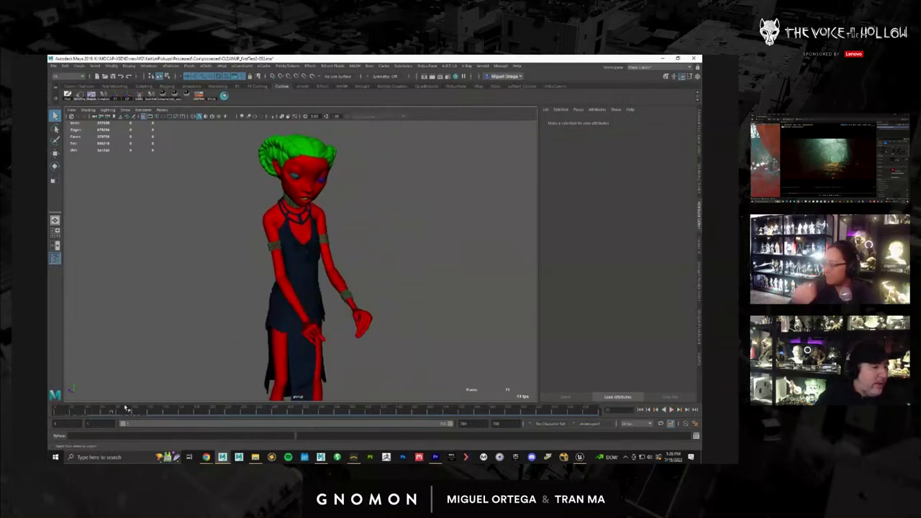
key("alt+v")
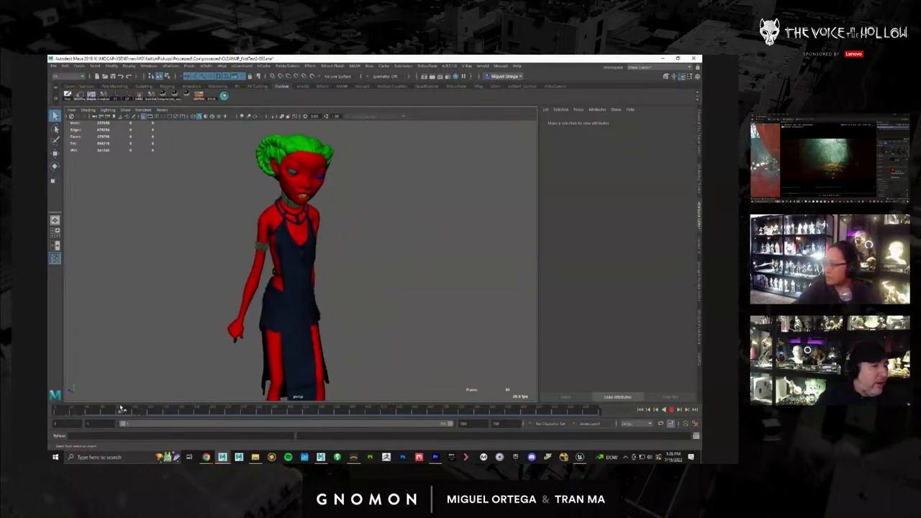
key("alt+v")
Start opening another scene and browse the mocap pickups folders down to the first character's folder in Processed.
left_click(52, 66)
left_click(79, 82)
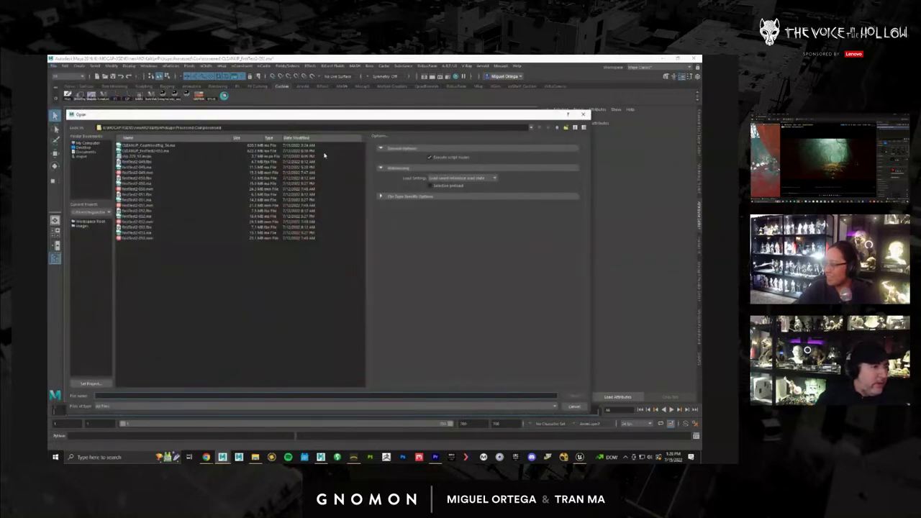
left_click(556, 129)
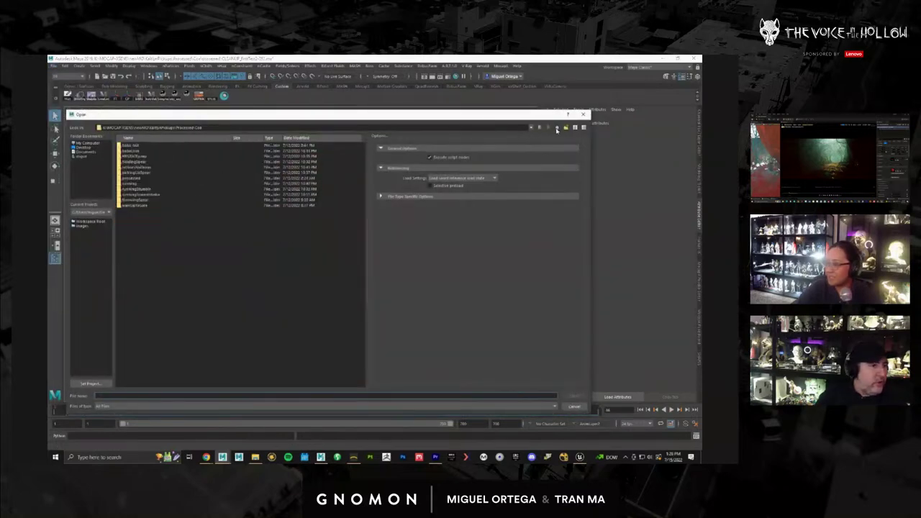
left_click(556, 129)
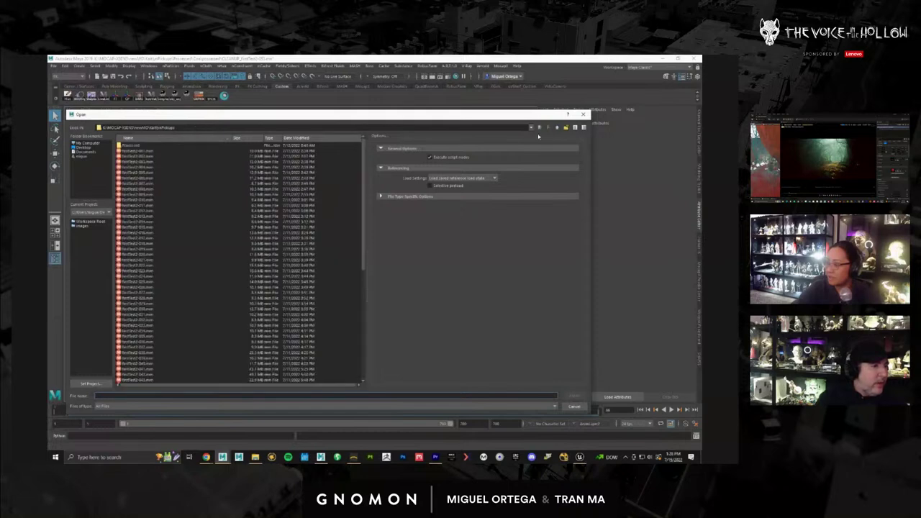
scroll(204, 185, "up", 5)
double_click(130, 145)
double_click(131, 146)
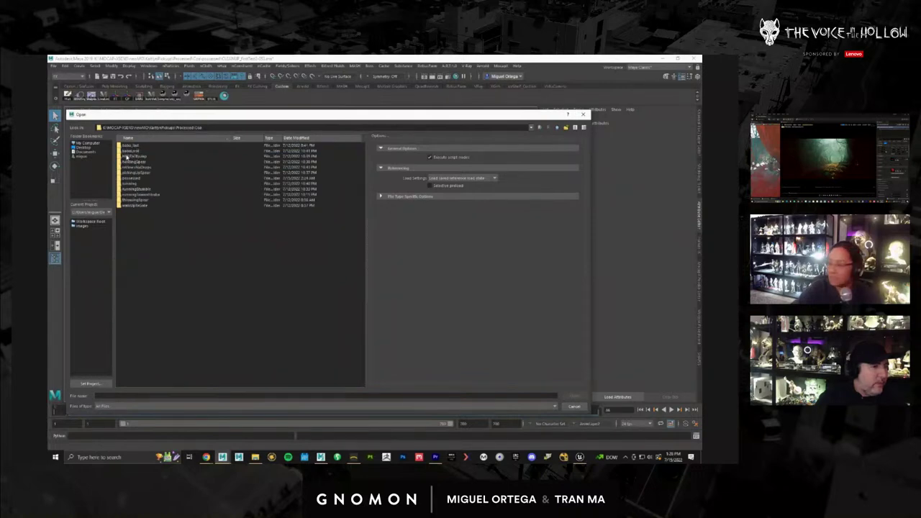
Open the cleanup scene from the second character's folder in Processed, discarding changes to the current scene.
left_click(558, 128)
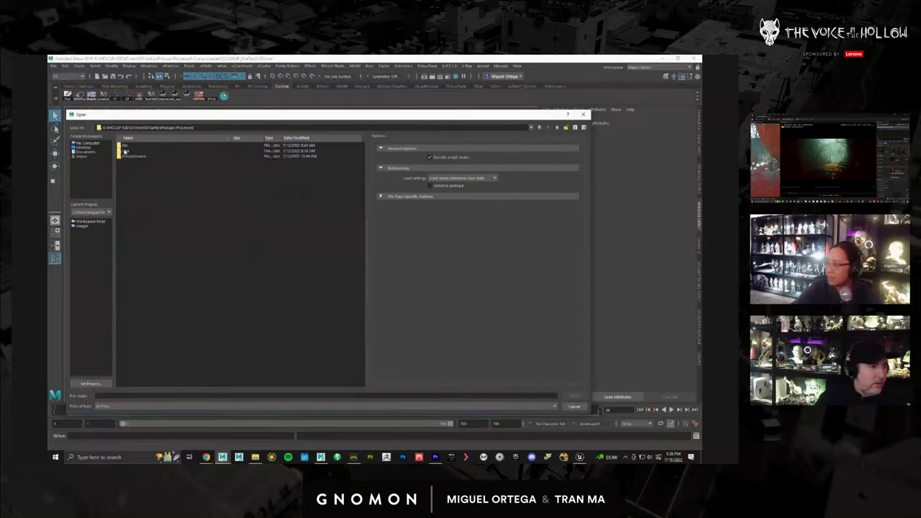
double_click(126, 149)
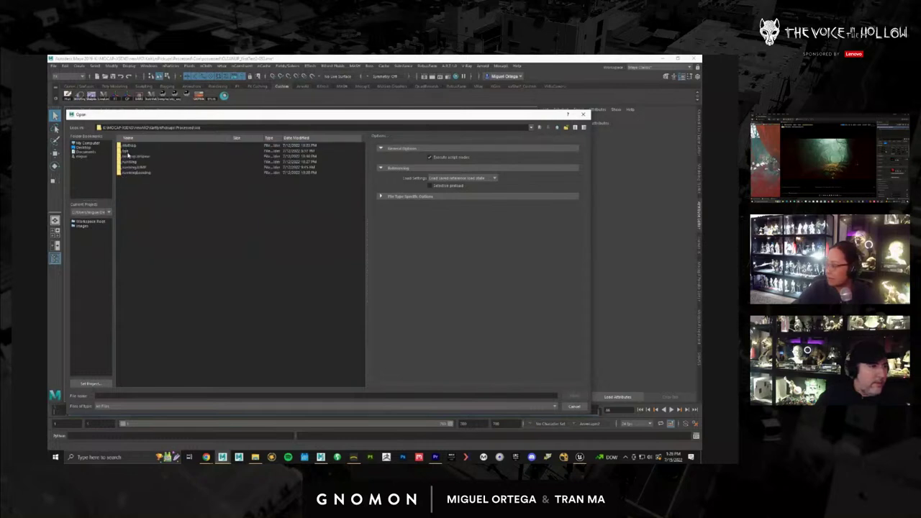
double_click(127, 154)
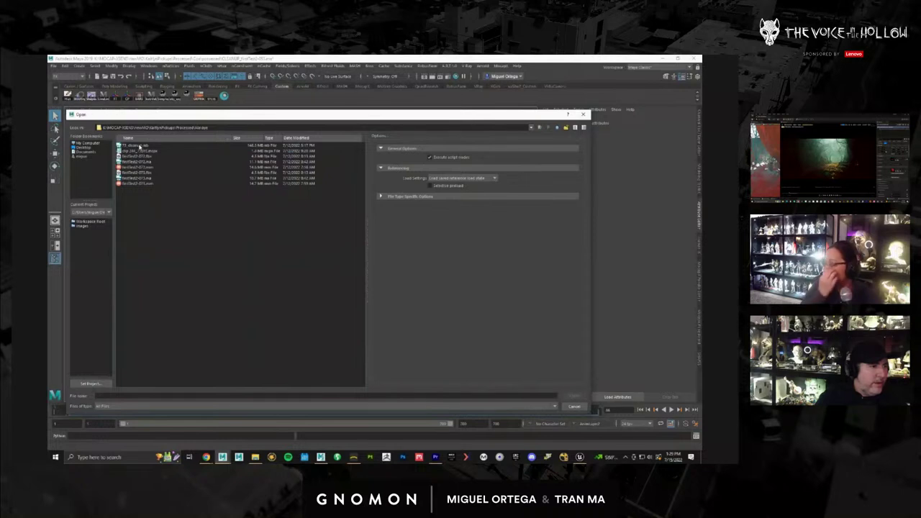
double_click(139, 145)
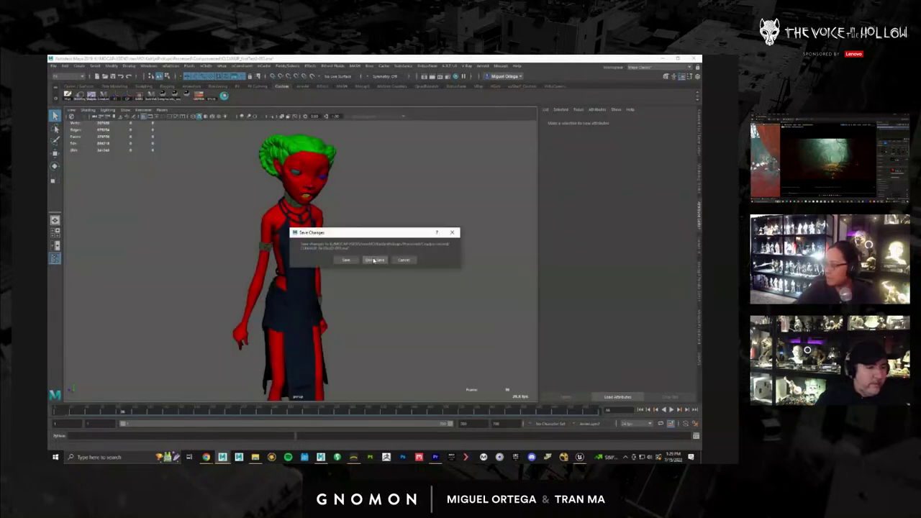
left_click(372, 259)
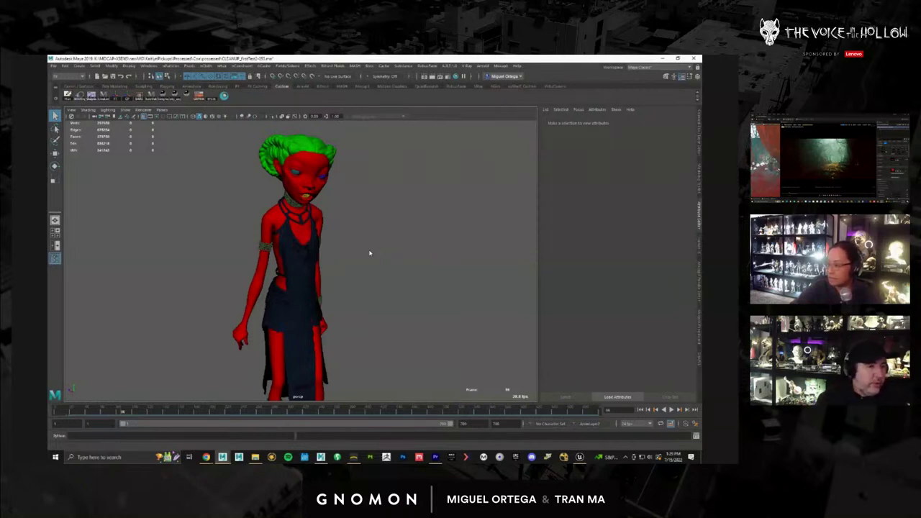
left_click(366, 262)
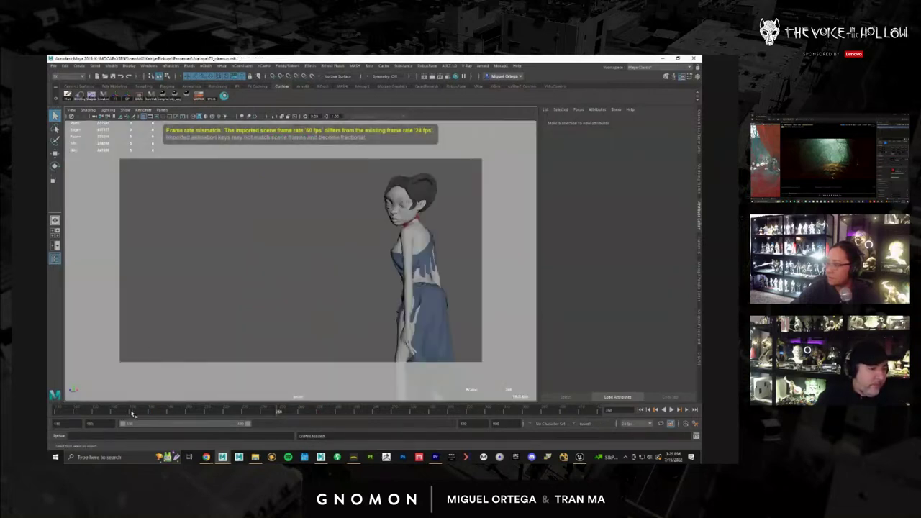
Set the playback range start to frame 0 and scrub through the character's body performance.
mouse_move(75, 416)
left_mouse_down()
mouse_move(97, 417)
mouse_move(61, 417)
mouse_move(81, 423)
left_mouse_up()
type("0")
key("Return")
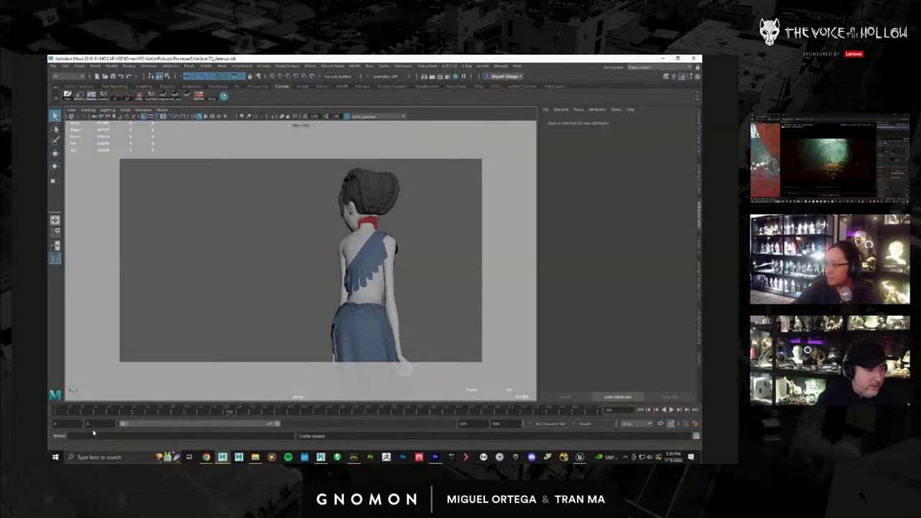
mouse_move(63, 415)
left_mouse_down()
mouse_move(55, 415)
mouse_move(467, 414)
left_mouse_up()
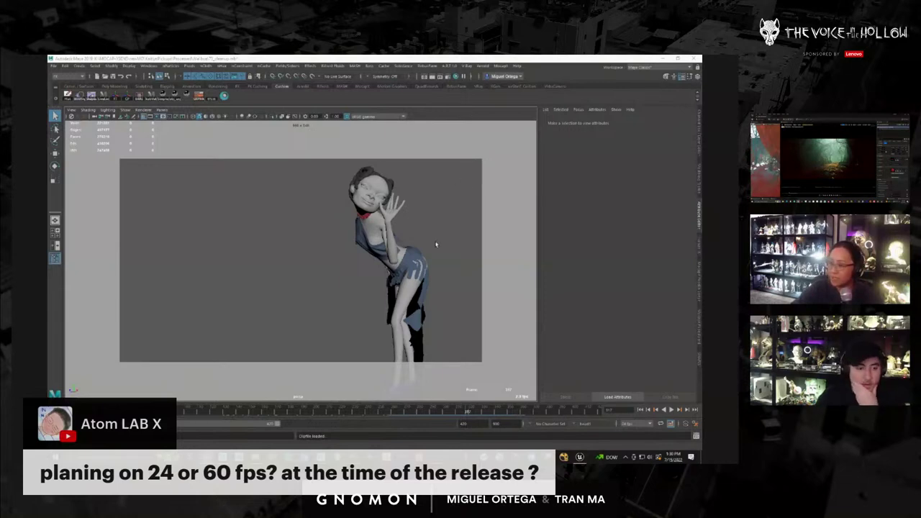
Switch to Premiere Pro, scrub the film's edit back to an earlier shot and maximize the preview.
left_click(455, 456)
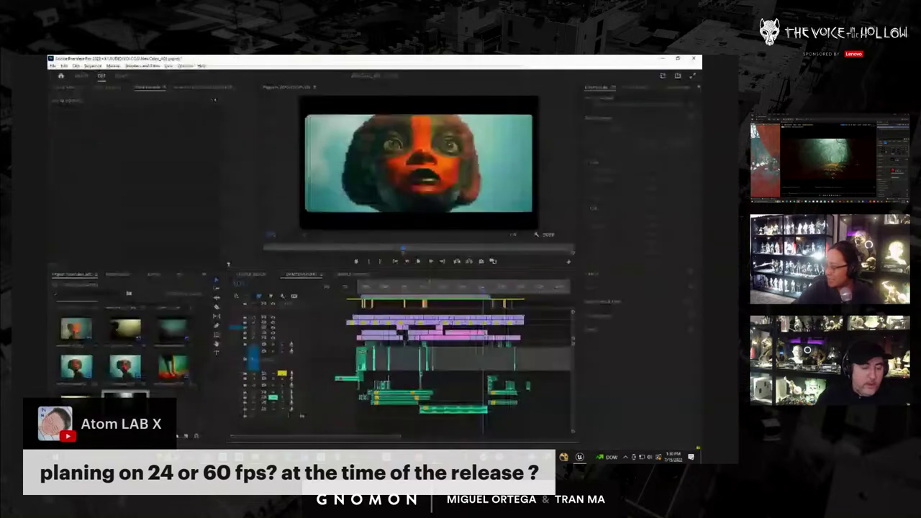
left_click(454, 291)
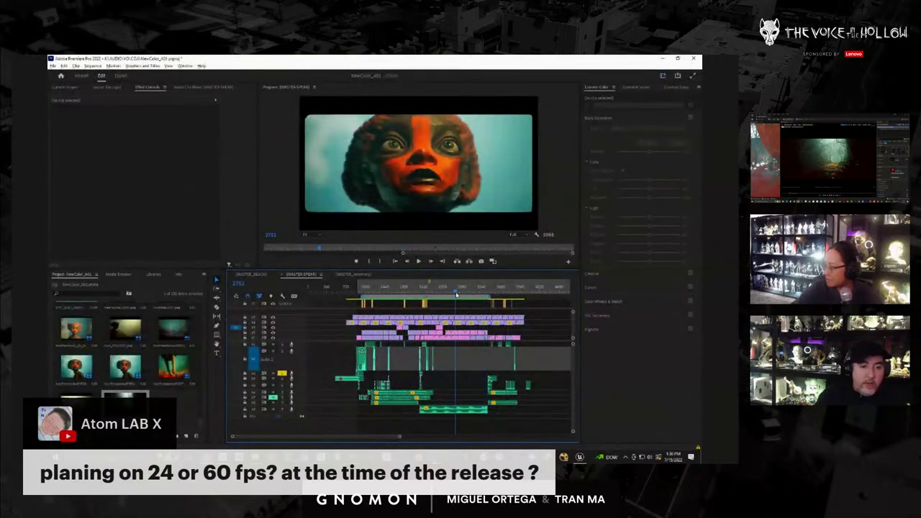
left_click_drag(456, 294, 422, 300)
key("ctrl+grave")
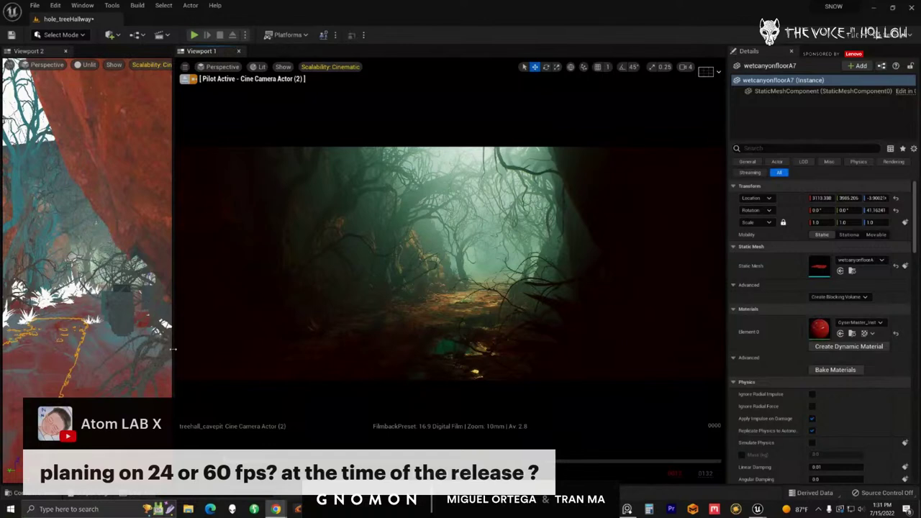
Widen the piloted cine camera viewport of the forest scene in Unreal Engine, shrinking the unlit viewport.
left_click_drag(174, 352, 146, 351)
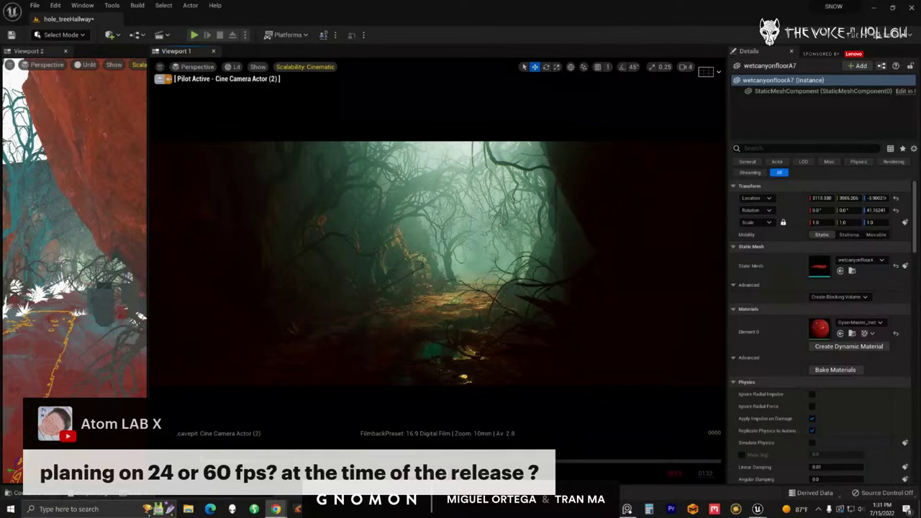
key("alt+Tab")
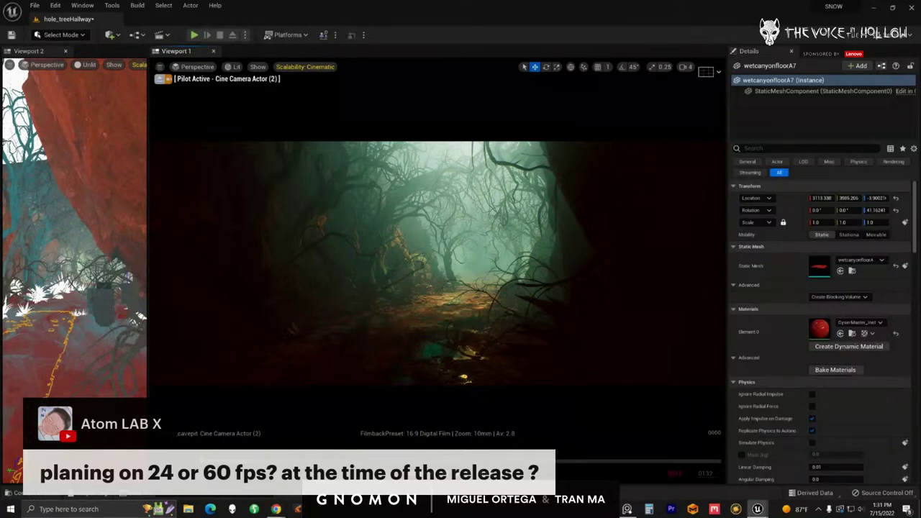
key("alt+Tab")
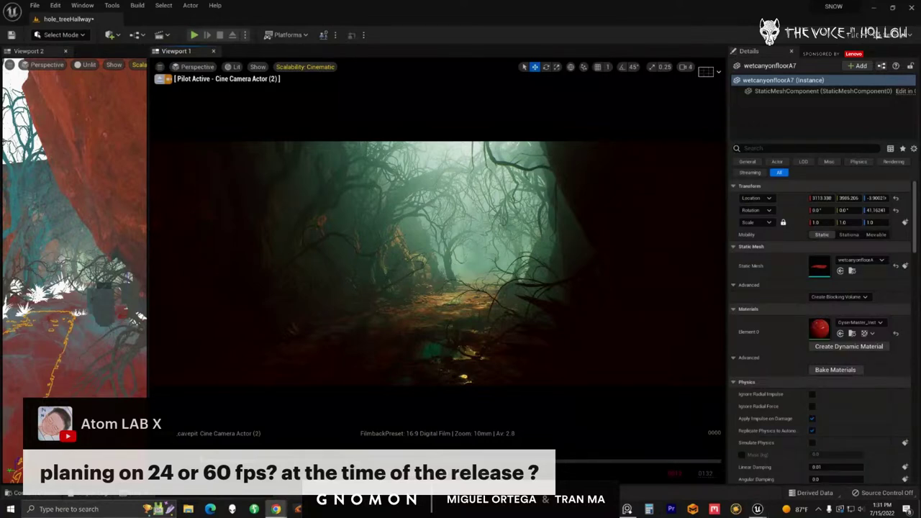
key("alt+Tab")
Pick a curved tree, the coastal cliff and the wet canyon floor piece in the camera view, and enable Game View.
left_click(441, 266)
left_click(381, 230)
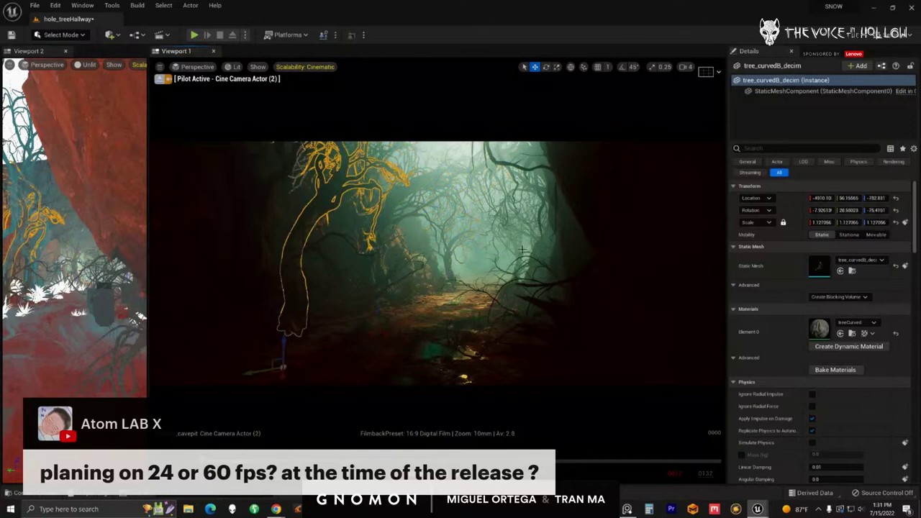
left_click(444, 270)
left_click(510, 257)
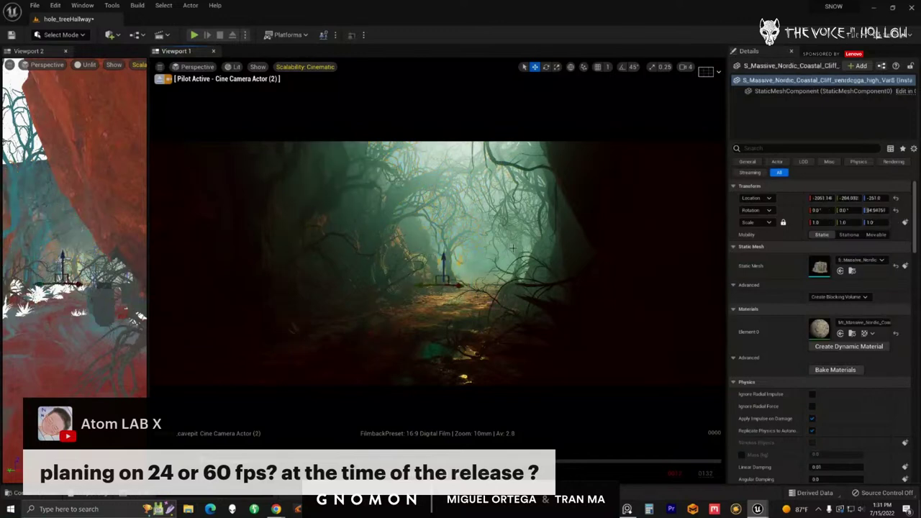
left_click(385, 329)
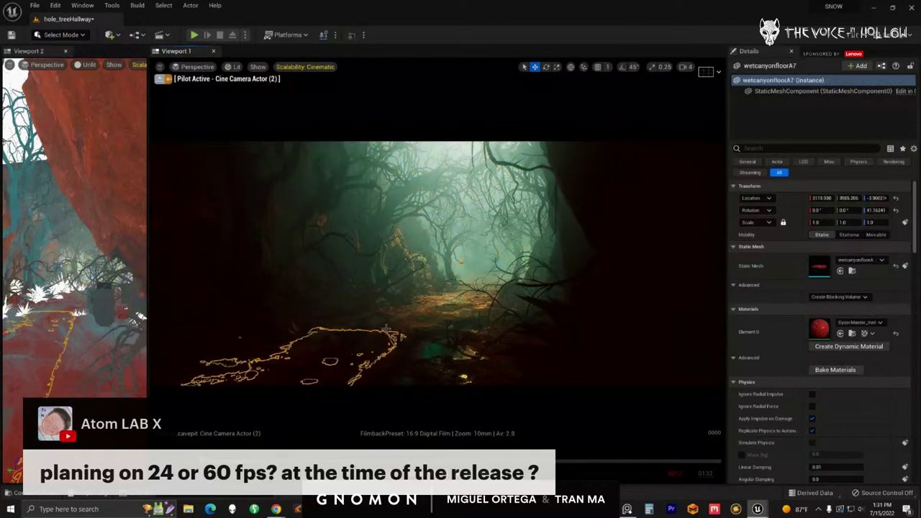
key("g")
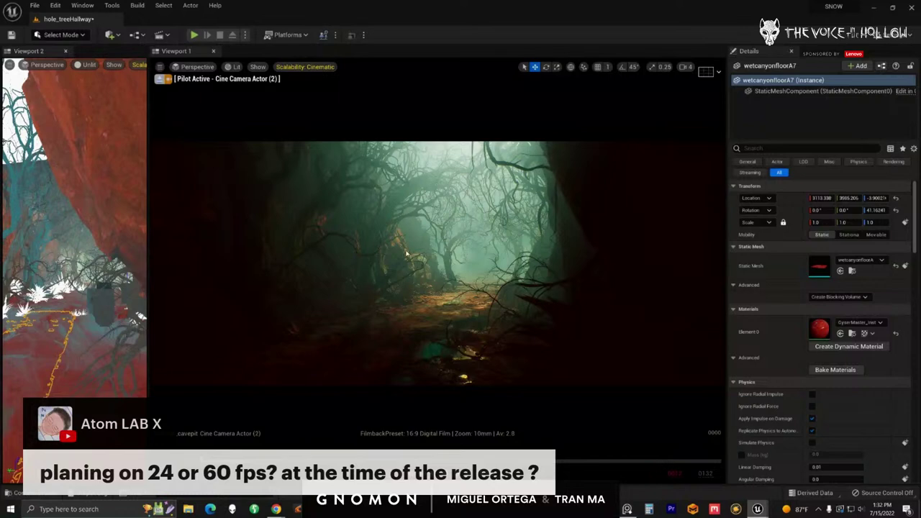
Play the forest sequence and scrub back and forth through the character's close-up shot.
key("space")
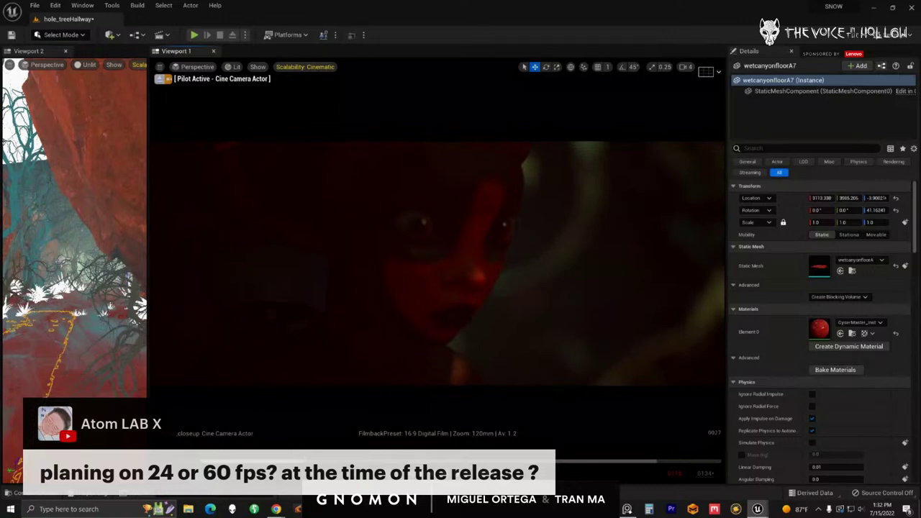
left_click_drag(277, 461, 633, 462)
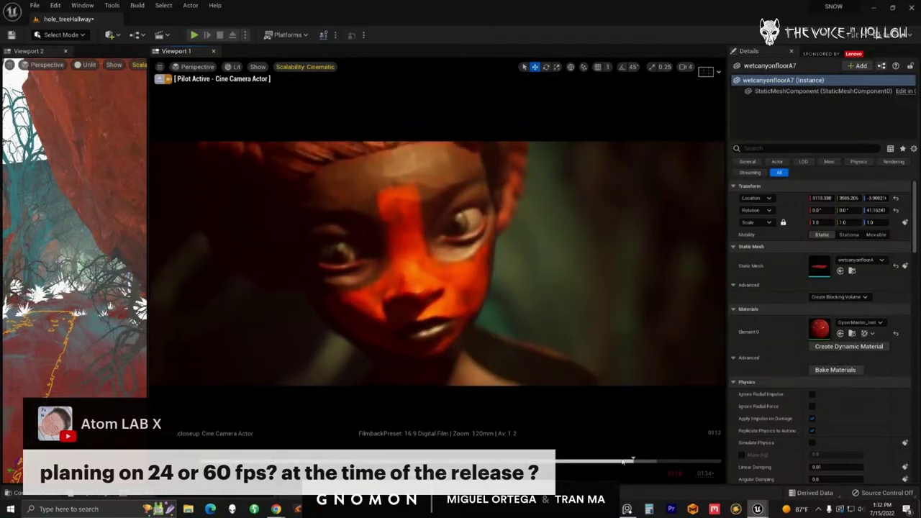
left_click_drag(414, 461, 642, 459)
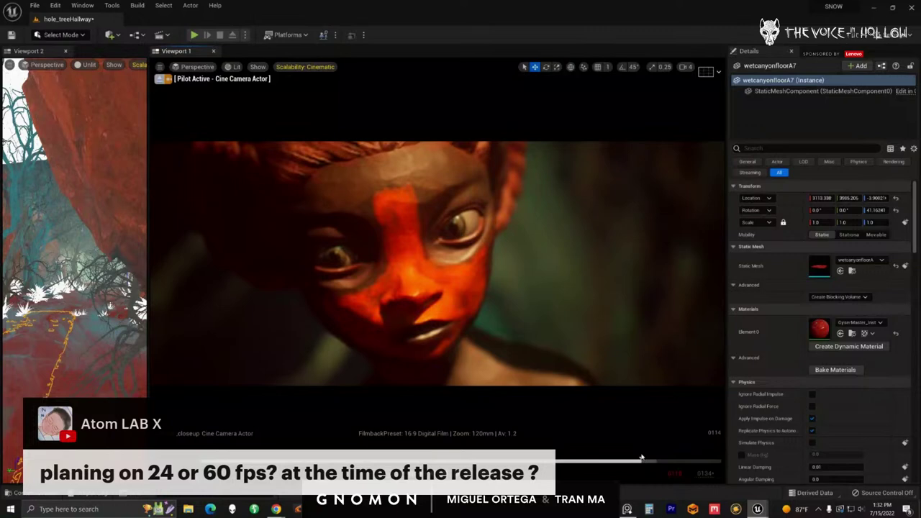
left_click_drag(642, 457, 565, 465)
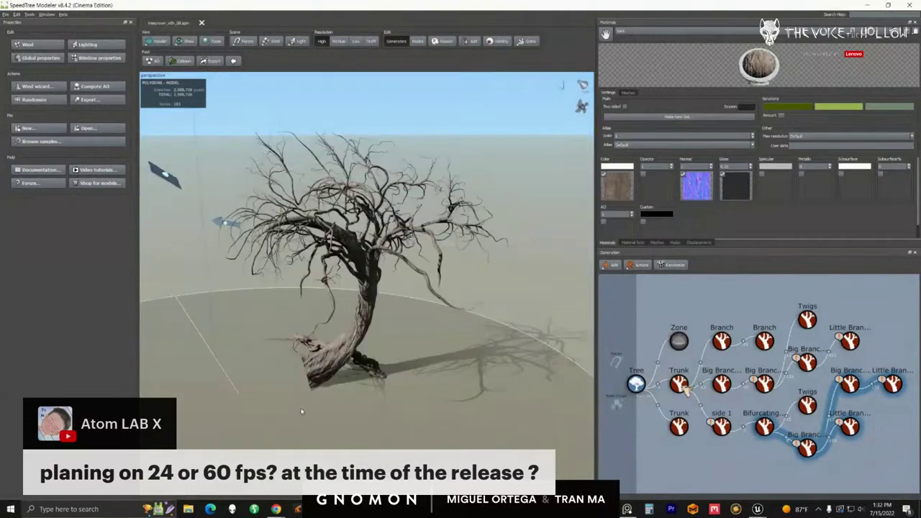
Switch to SpeedTree and examine the curved bare tree from several angles, comparing it with the Unreal Engine shot.
left_click_drag(301, 412, 434, 409)
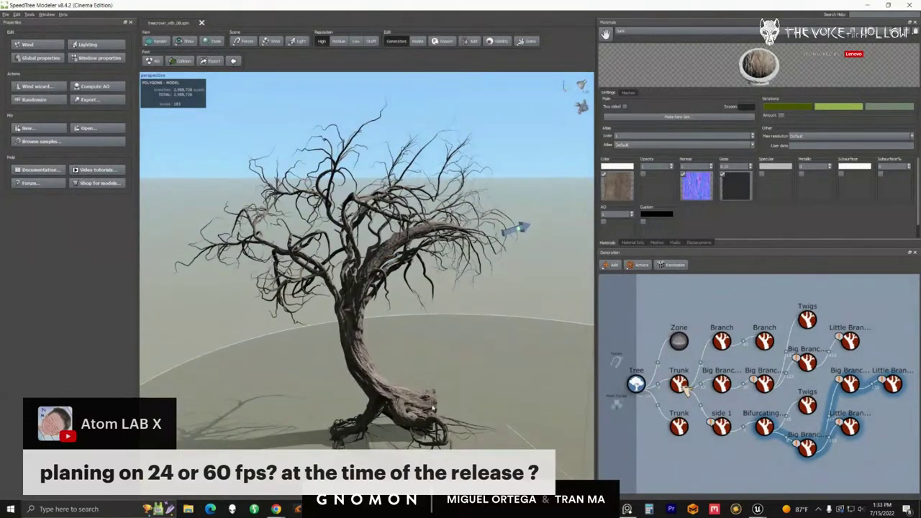
middle_click_drag(433, 408, 434, 389)
scroll(434, 388, "up", 4)
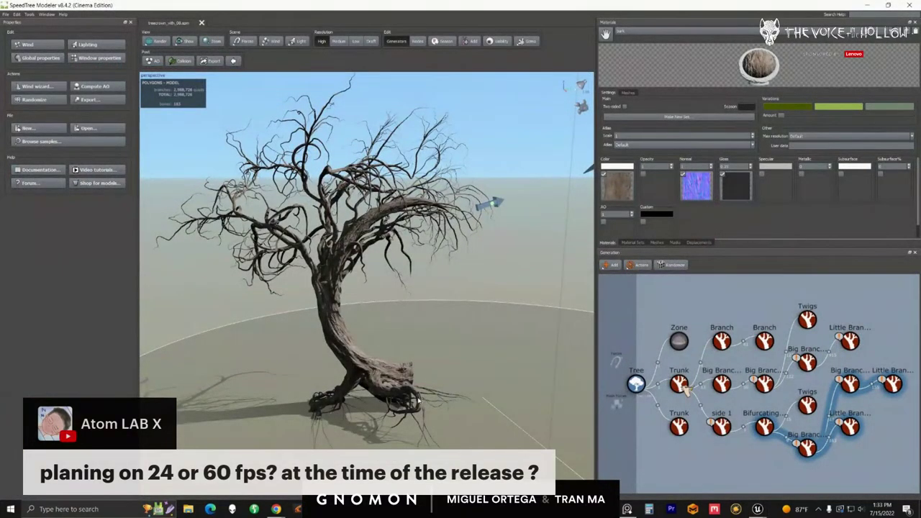
mouse_move(424, 399)
left_mouse_down()
mouse_move(407, 392)
mouse_move(417, 400)
mouse_move(407, 400)
left_mouse_up()
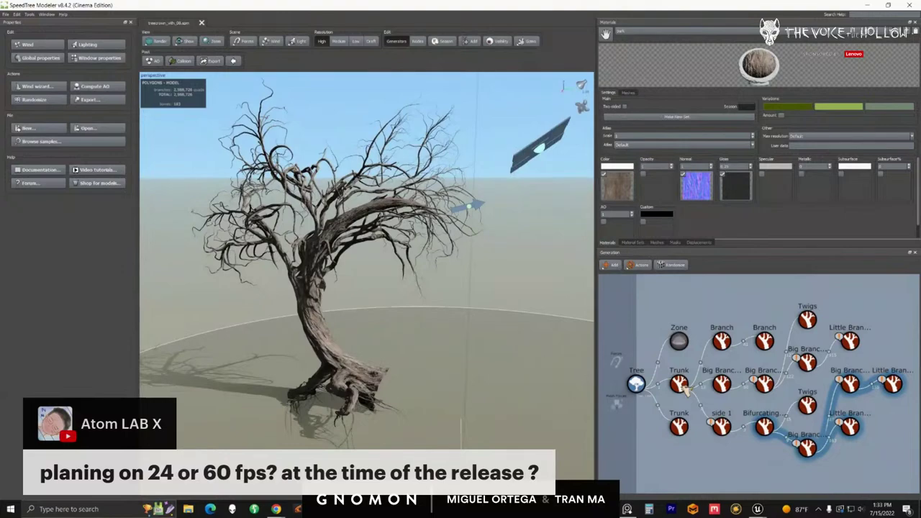
key("alt+Tab")
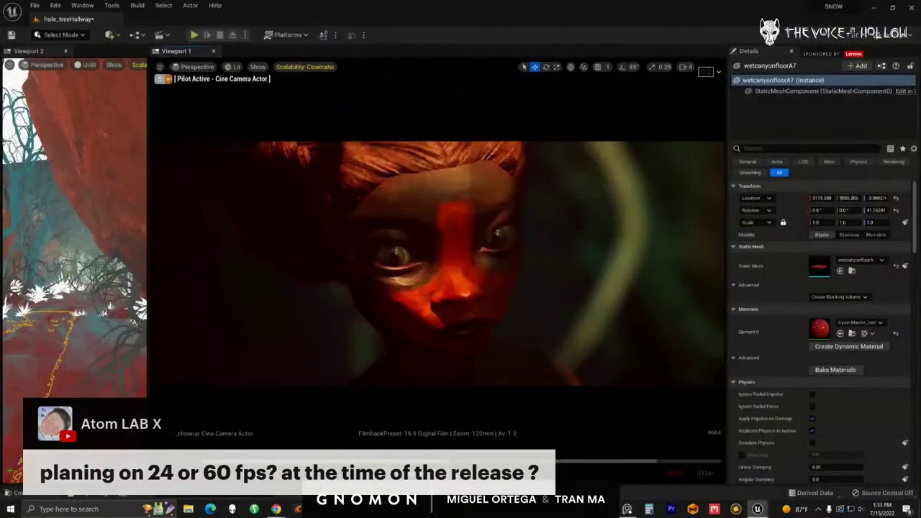
key("alt+Tab")
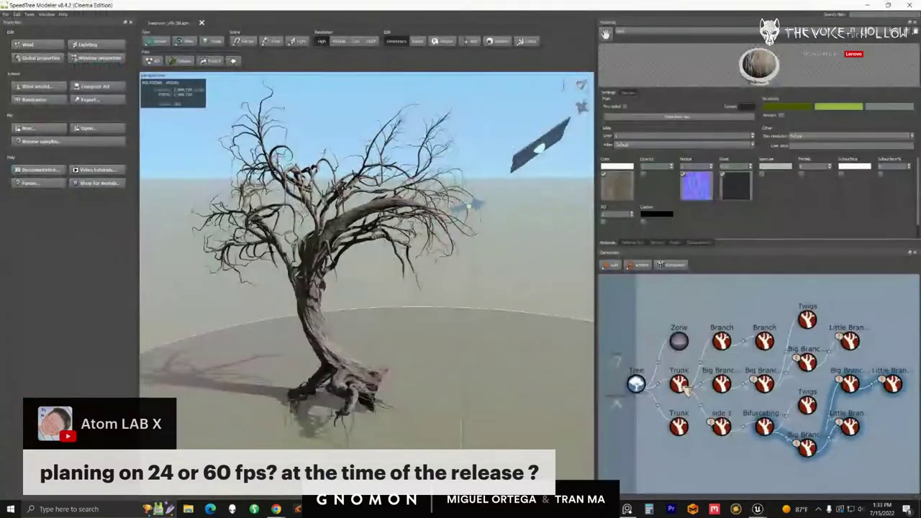
left_click_drag(333, 355, 354, 341)
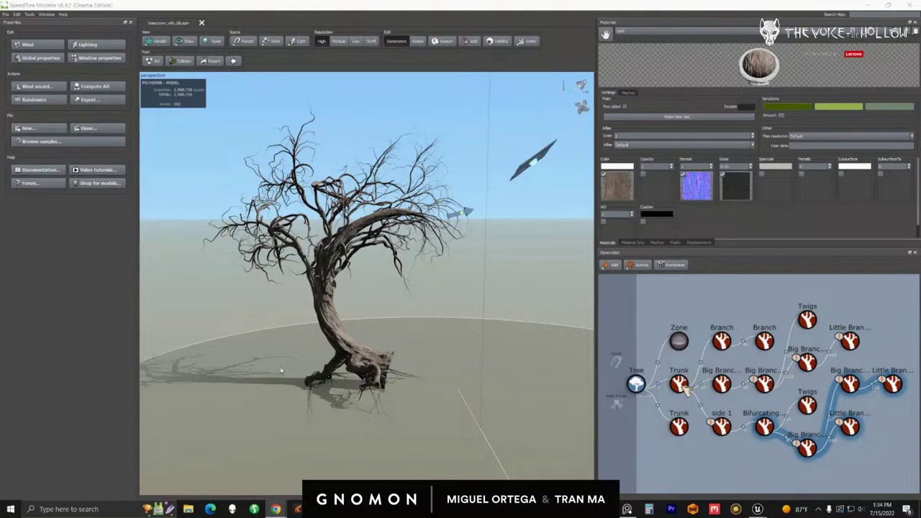
mouse_move(375, 332)
left_mouse_down()
mouse_move(239, 331)
mouse_move(378, 329)
mouse_move(365, 315)
mouse_move(382, 314)
mouse_move(376, 323)
left_mouse_up()
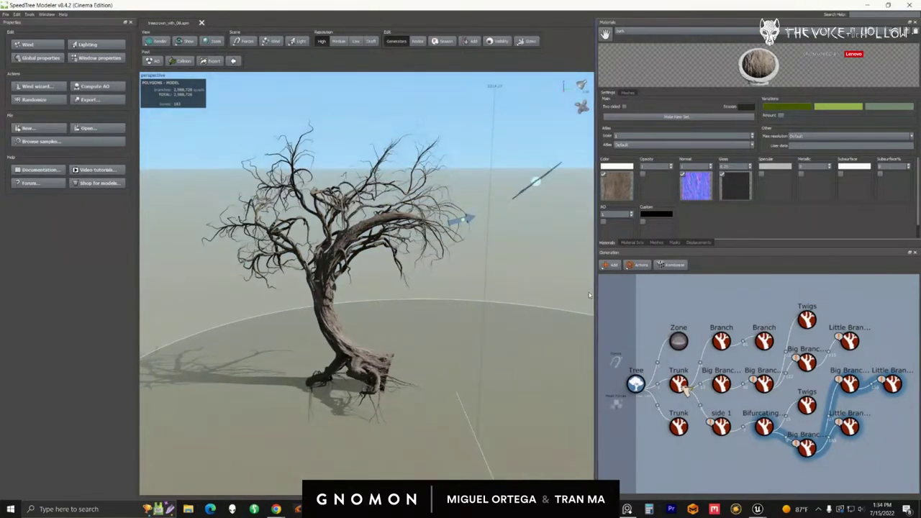
Widen the generation graph and inspect the tree's generators, selecting side 1, Branch and Big Branches in turn.
left_click_drag(596, 290, 904, 489)
left_click(671, 384)
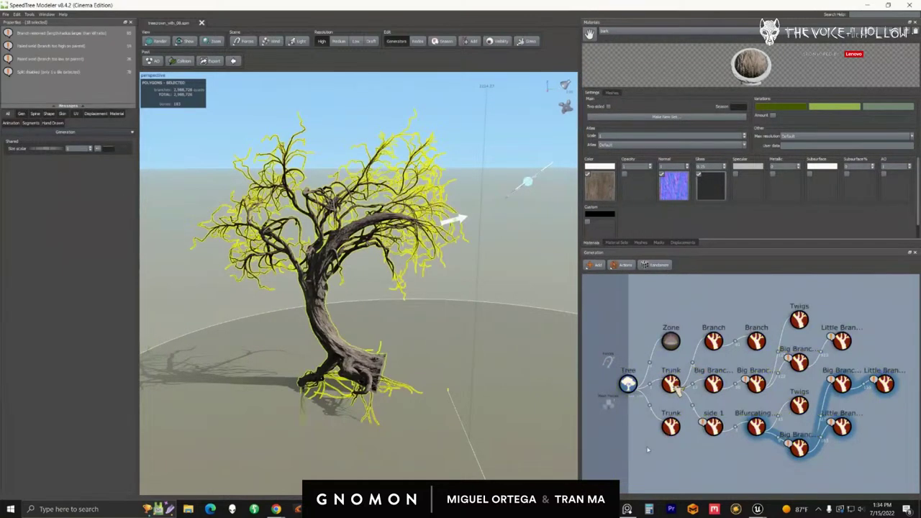
left_click(712, 427)
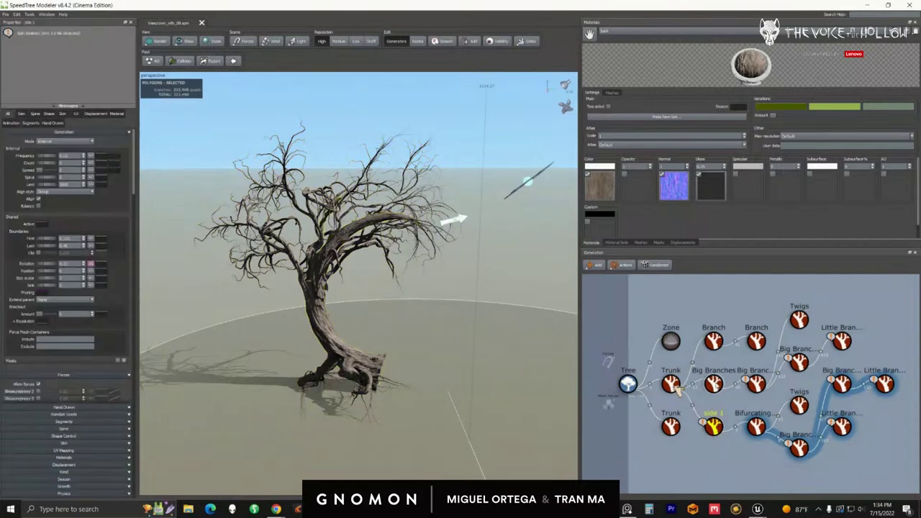
left_click(713, 341)
left_click(713, 387)
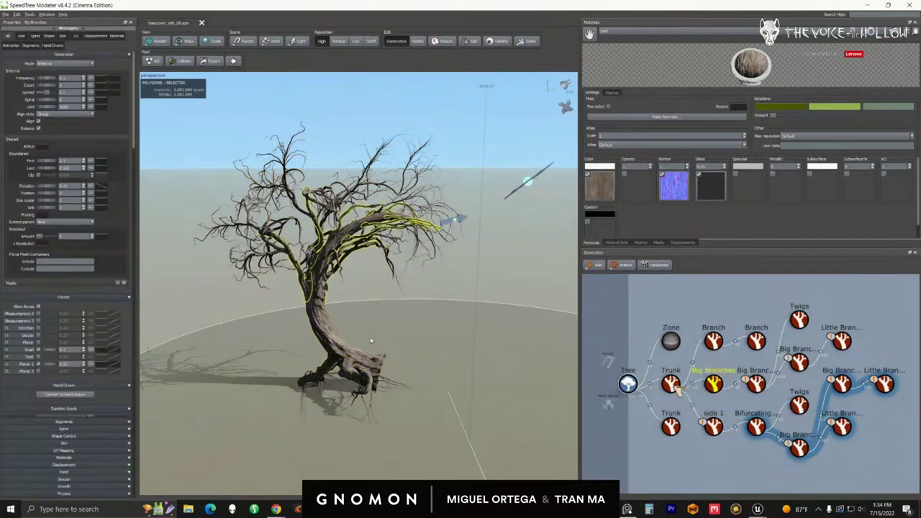
left_click_drag(371, 333, 367, 342)
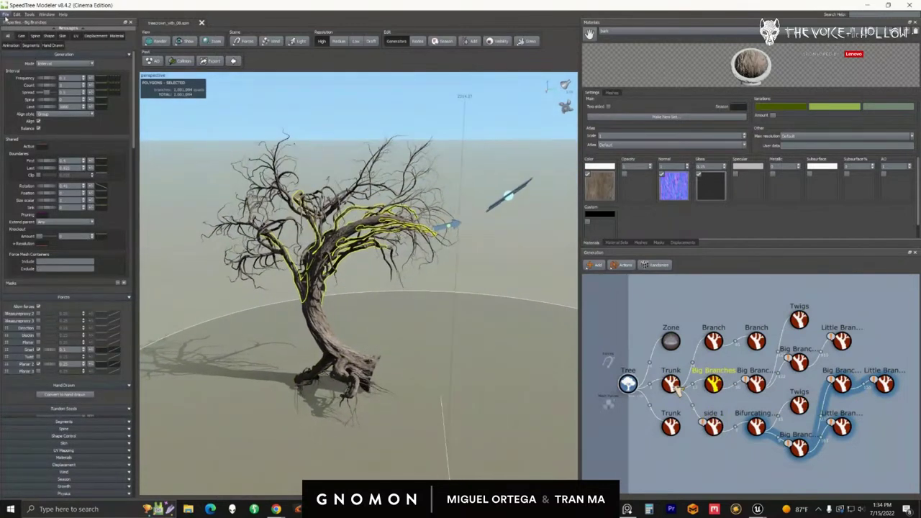
Create a new tree from the Blank template.
left_click(6, 14)
left_click(21, 26)
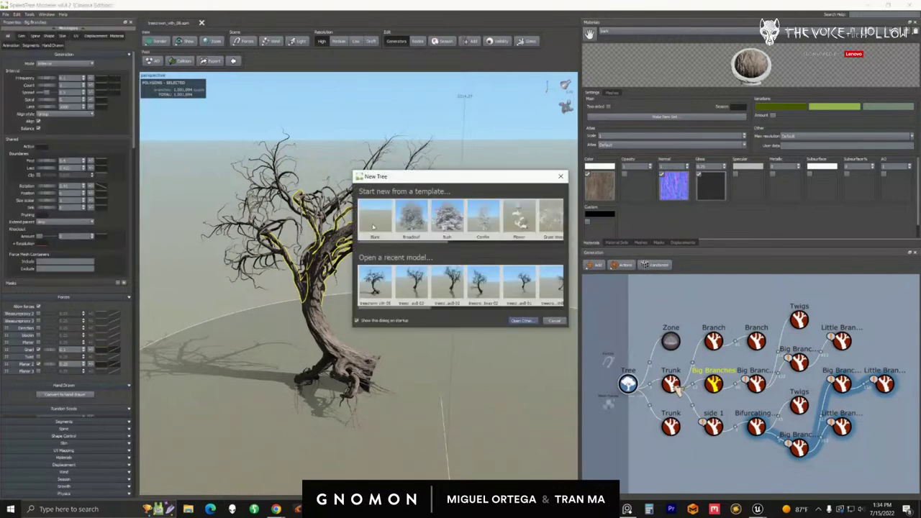
left_click(373, 225)
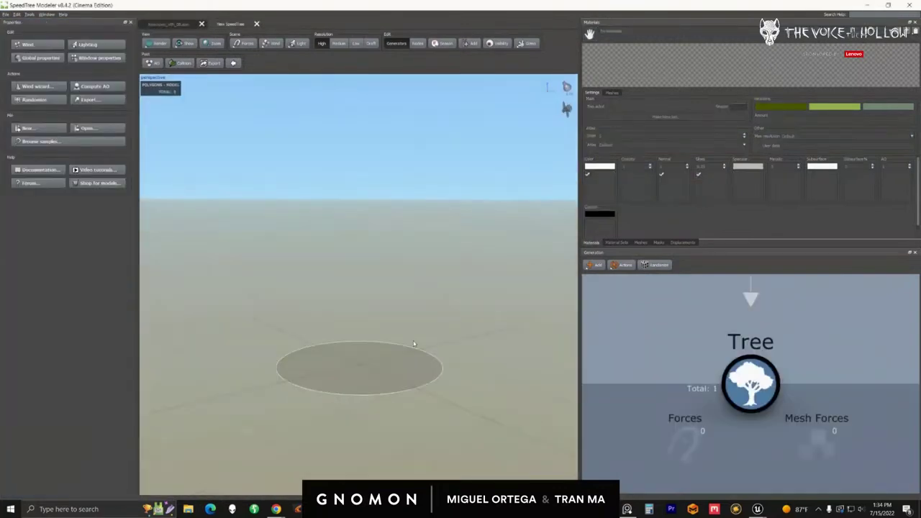
Add a Trunk generator to the blank tree.
left_click_drag(418, 331, 391, 339)
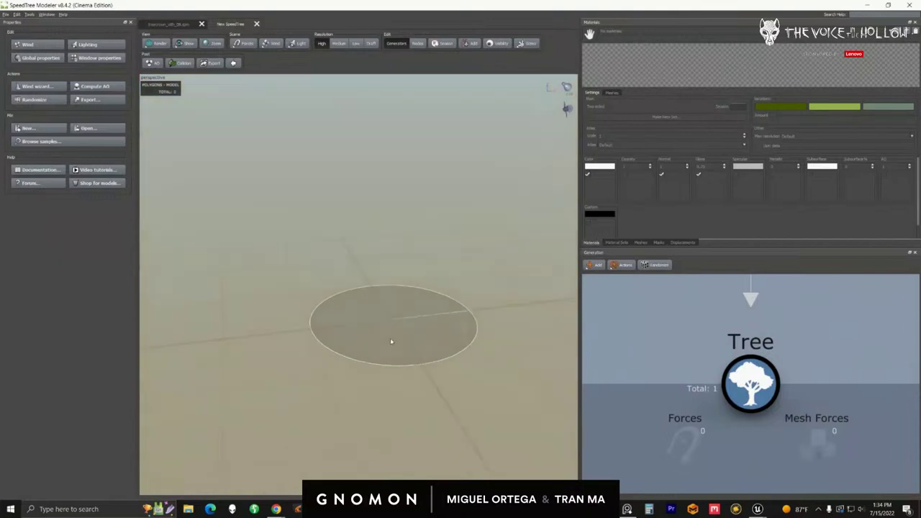
middle_click_drag(687, 340, 686, 362)
right_click_drag(699, 362, 697, 348)
scroll(692, 358, "up", 2)
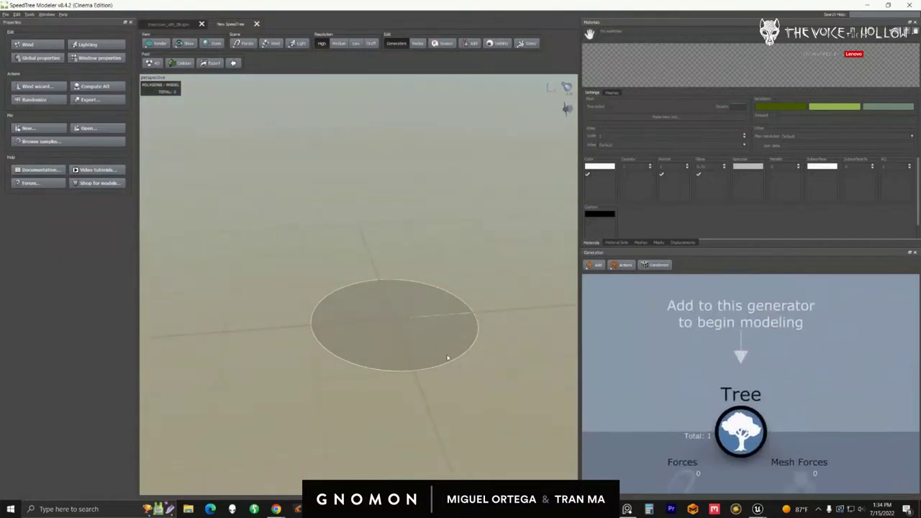
left_click_drag(448, 358, 455, 365)
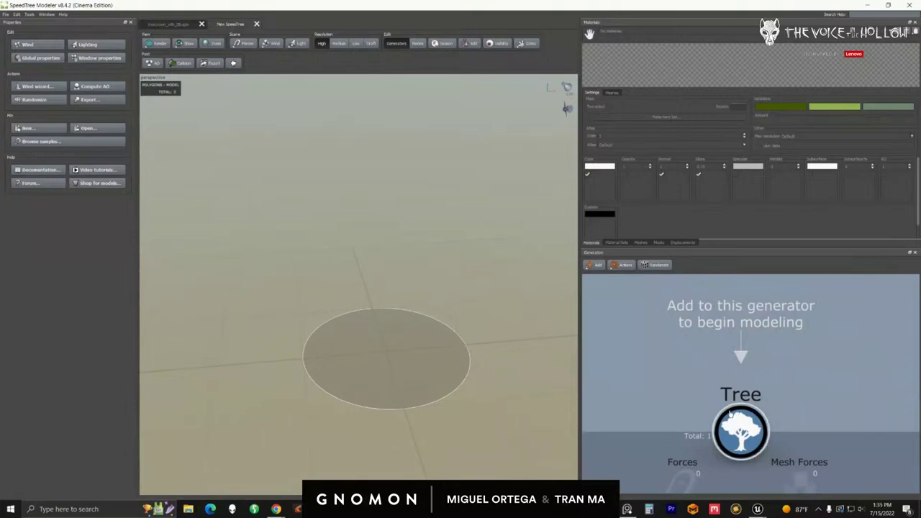
right_click(685, 358)
mouse_move(712, 359)
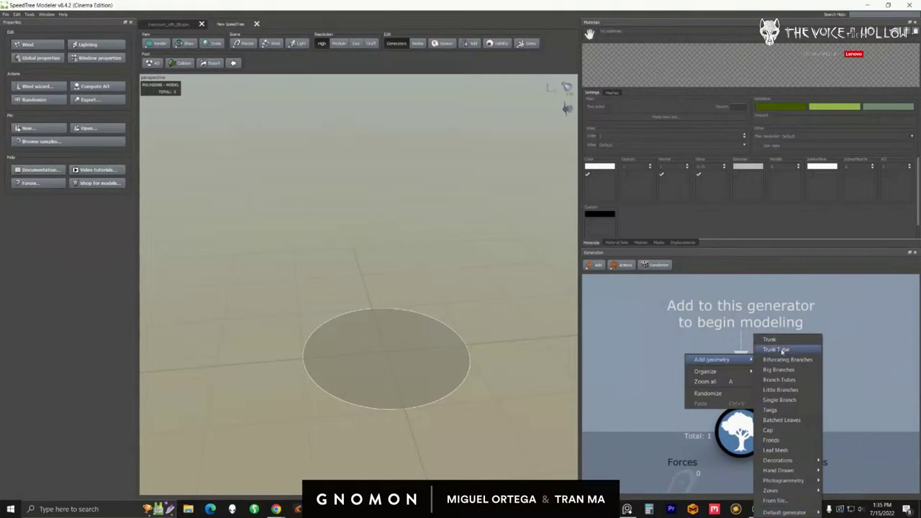
left_click(776, 342)
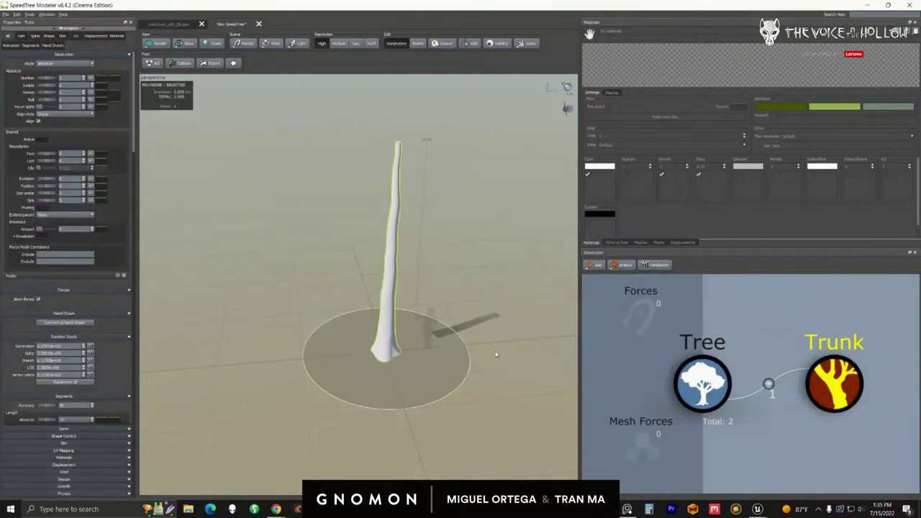
Look over the new flared trunk and delete its Trunk generator.
scroll(496, 354, "down", 2)
left_click_drag(448, 345, 412, 334)
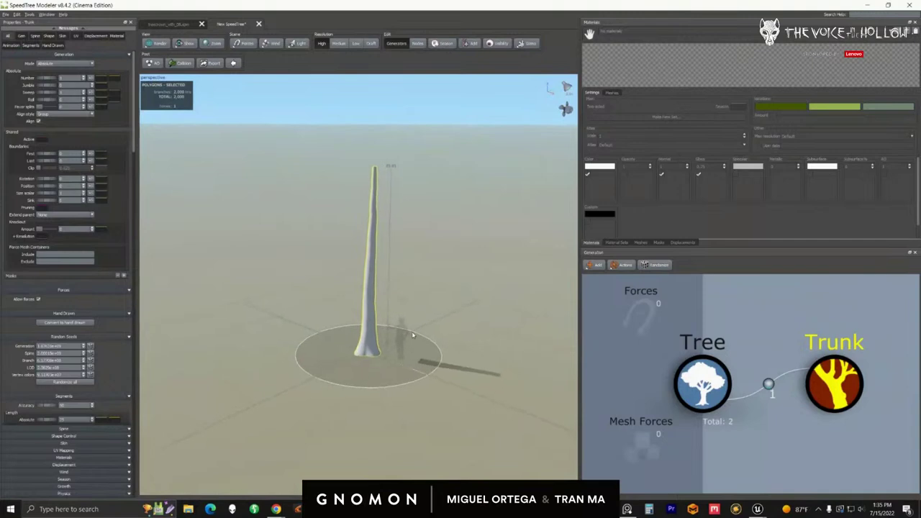
scroll(412, 334, "up", 1)
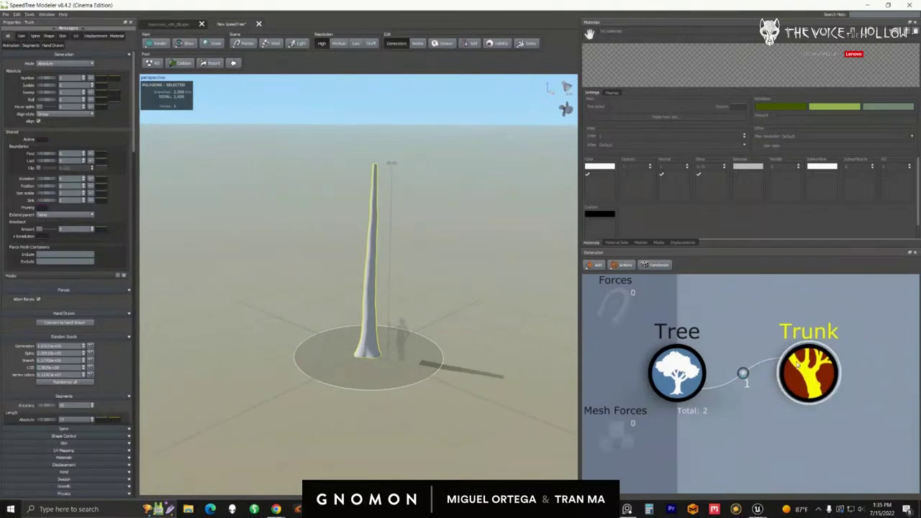
key("Delete")
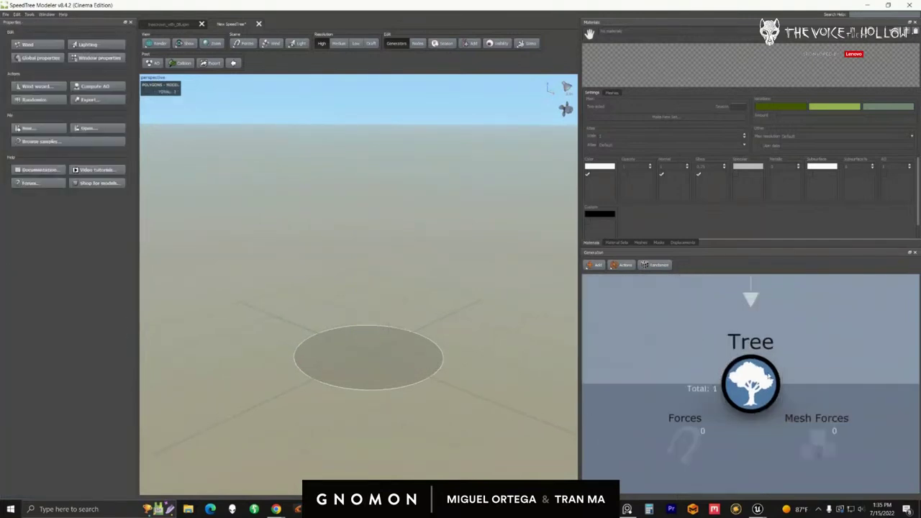
Add a Trunk Tube generator to the empty tree and view the plain tube from a closer angle.
right_click(747, 338)
mouse_move(774, 341)
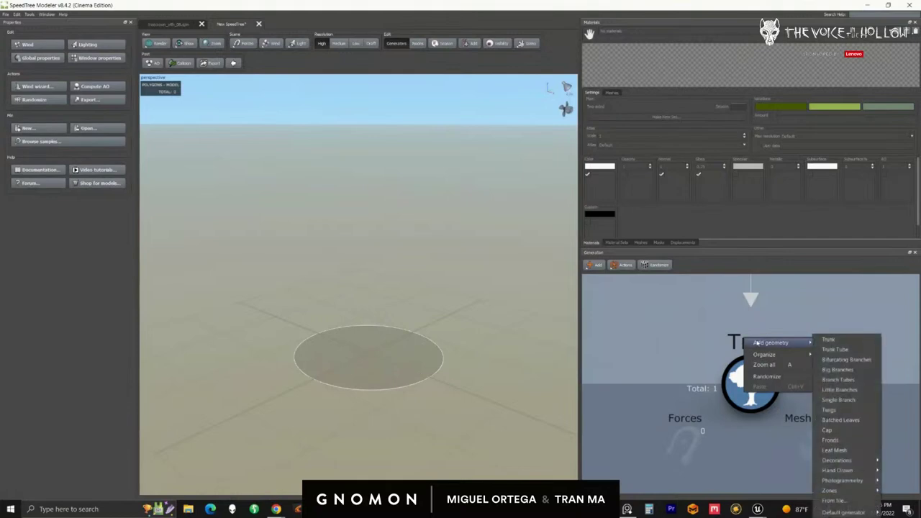
left_click(832, 352)
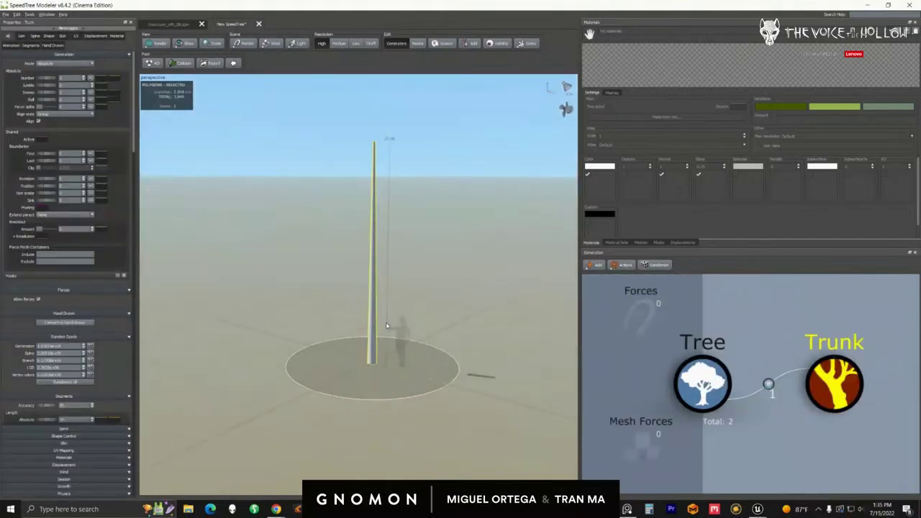
scroll(381, 335, "up", 5)
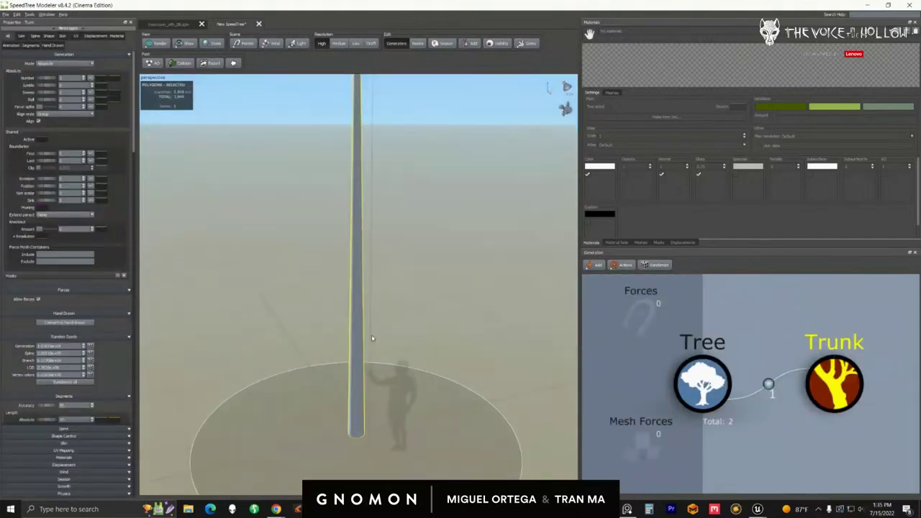
left_click_drag(372, 338, 397, 333)
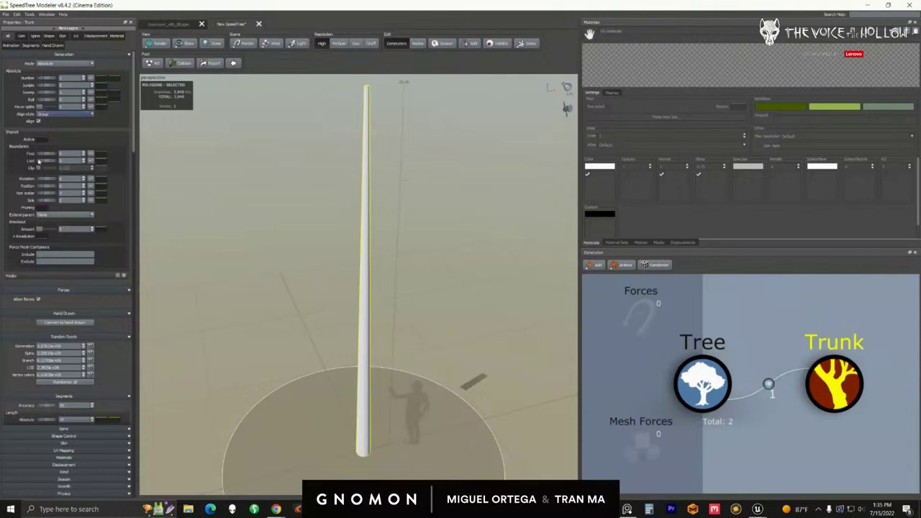
Make the trunk taller by increasing the absolute length of its spine.
scroll(65, 284, "down", 6)
scroll(65, 285, "down", 4)
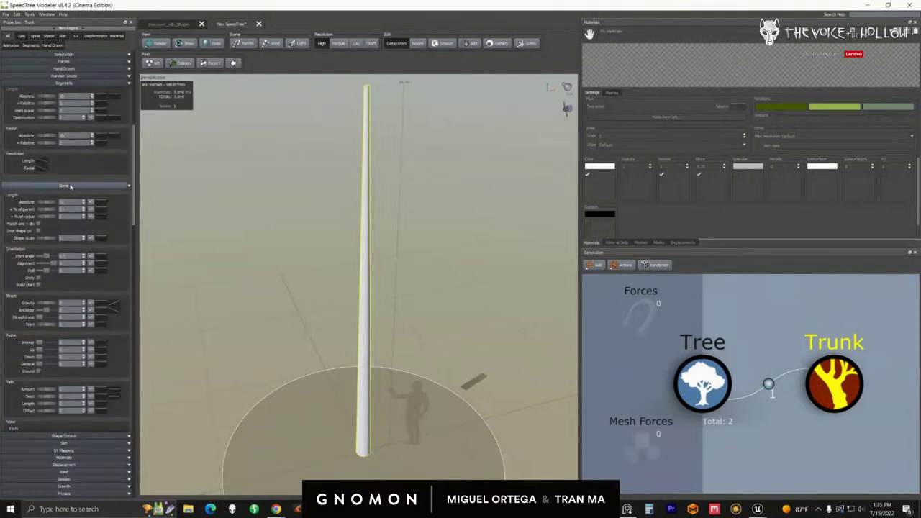
scroll(71, 186, "down", 3)
scroll(71, 186, "down", 1)
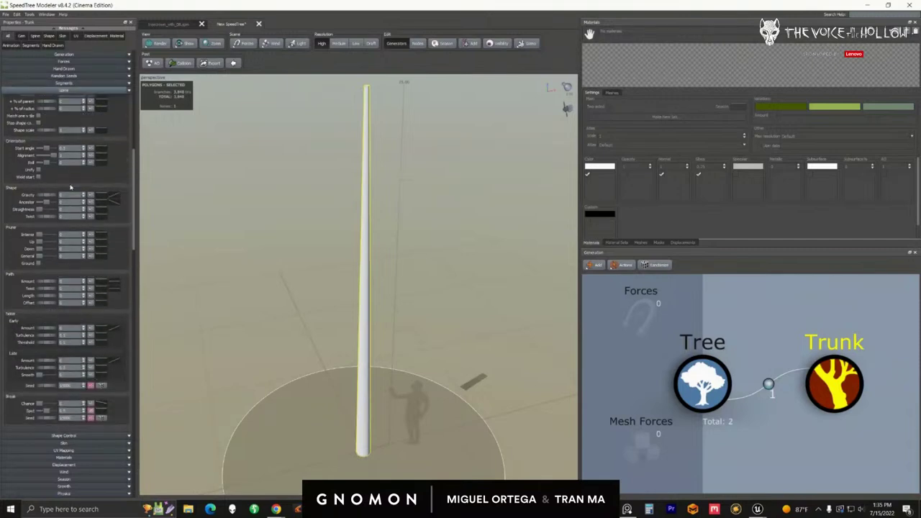
scroll(51, 136, "up", 1)
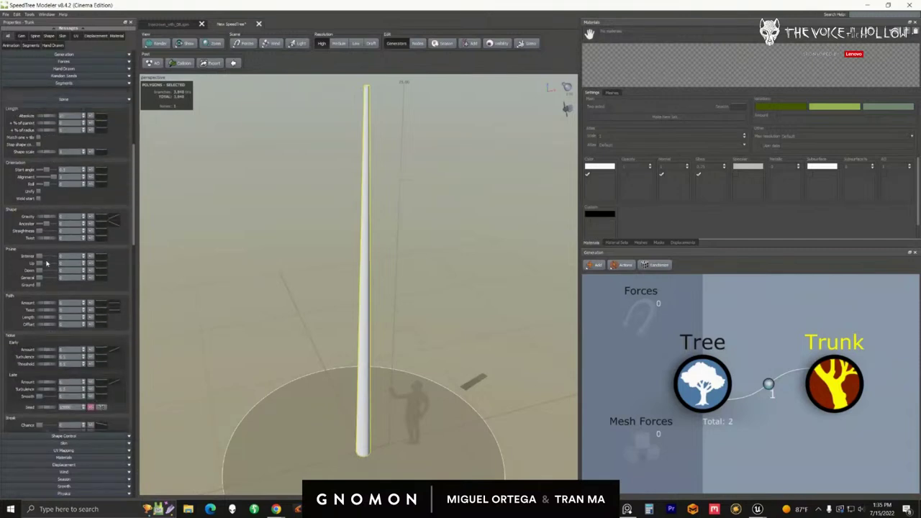
scroll(47, 264, "down", 1)
scroll(50, 144, "up", 1)
scroll(257, 143, "down", 5)
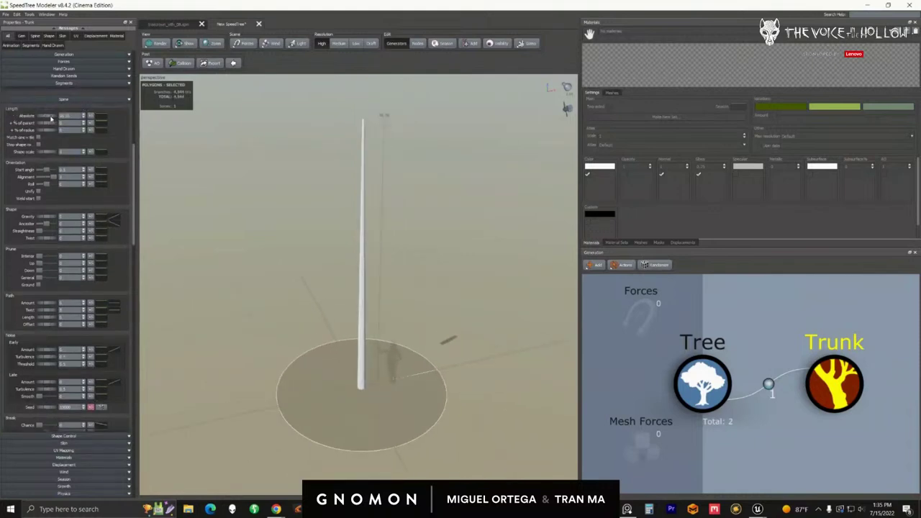
left_click_drag(72, 119, 2, 153)
Make the trunk slightly wavy by setting its late spine noise amount to 0.1 and adjusting the late turbulence.
scroll(67, 322, "down", 4)
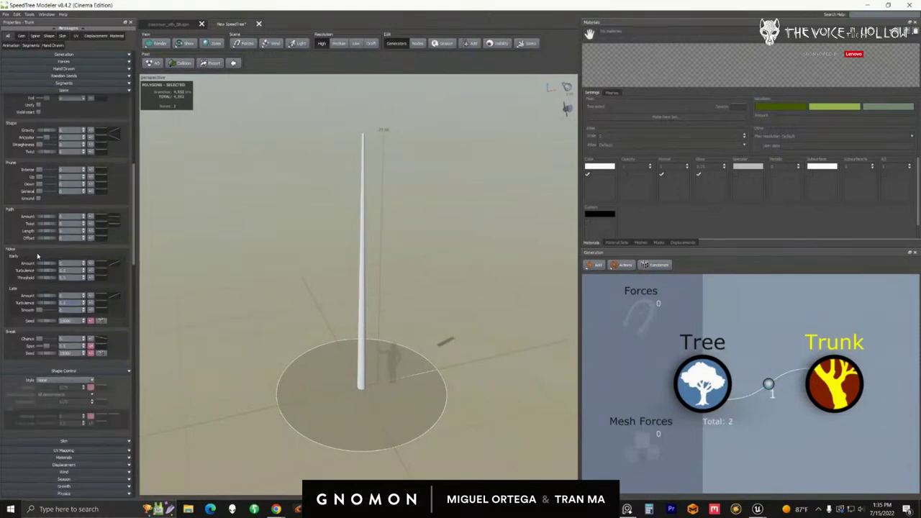
mouse_move(43, 299)
left_mouse_down()
mouse_move(100, 296)
mouse_move(72, 298)
left_mouse_up()
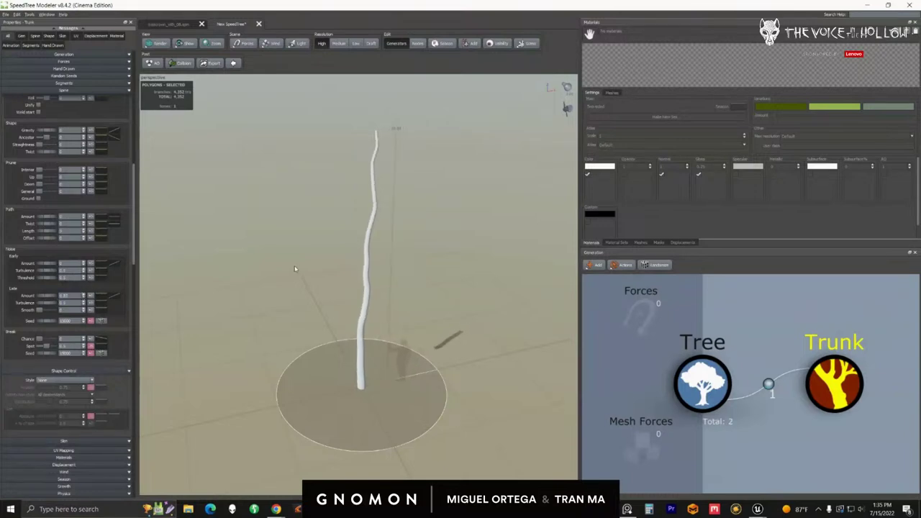
scroll(295, 272, "up", 2)
left_click_drag(298, 274, 227, 302)
scroll(291, 270, "up", 2)
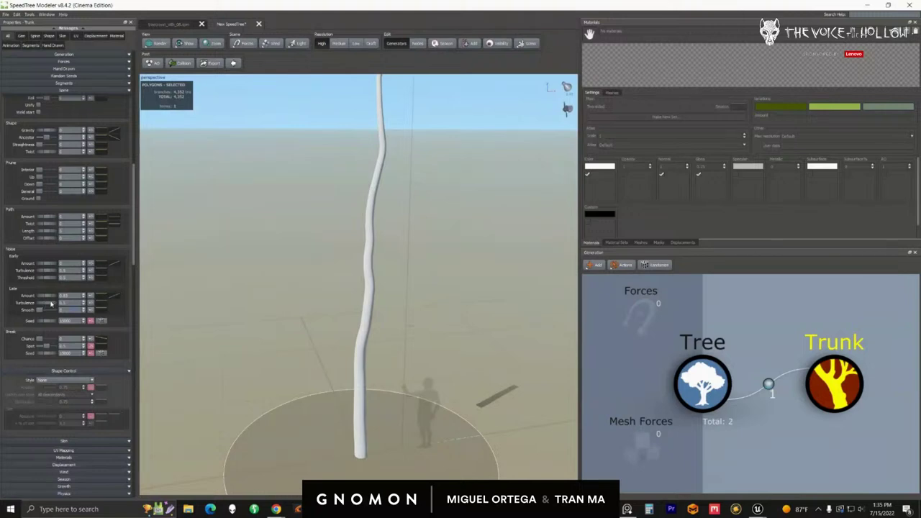
left_click_drag(50, 304, 269, 306)
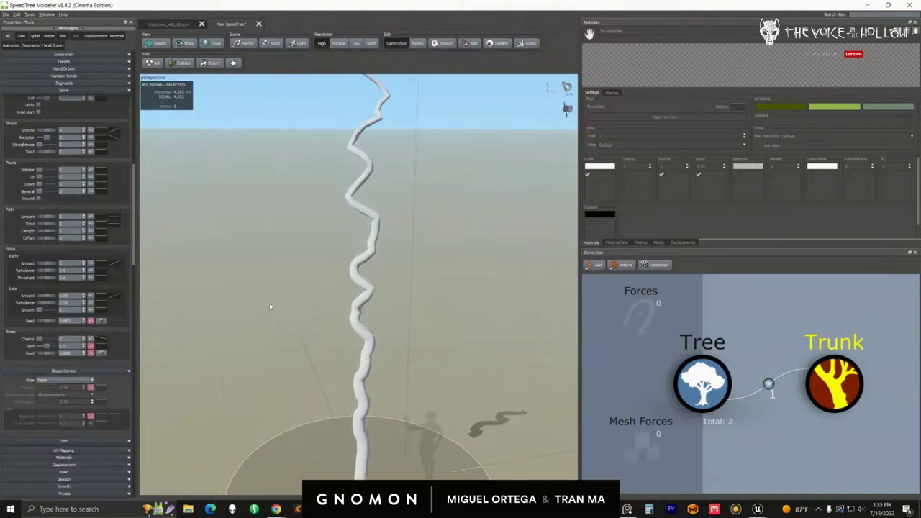
scroll(248, 305, "down", 1)
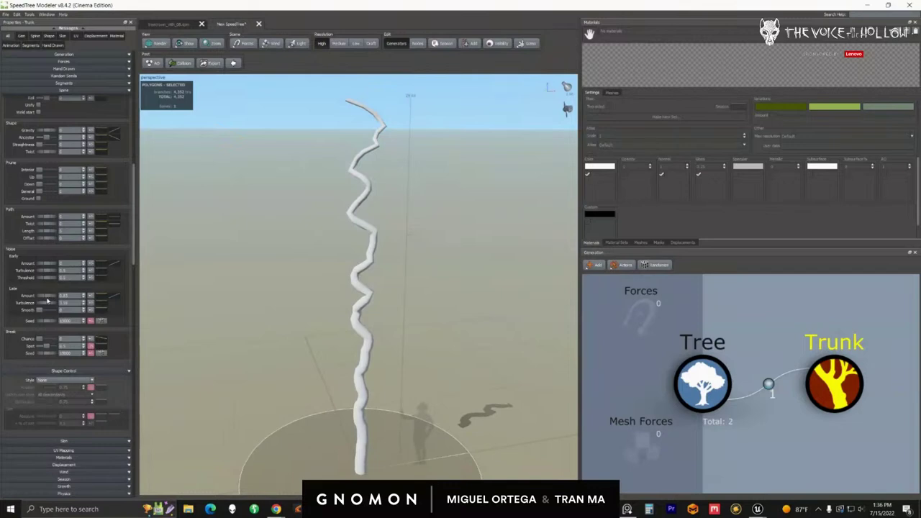
mouse_move(45, 297)
left_mouse_down()
mouse_move(25, 298)
mouse_move(37, 306)
mouse_move(29, 306)
left_mouse_up()
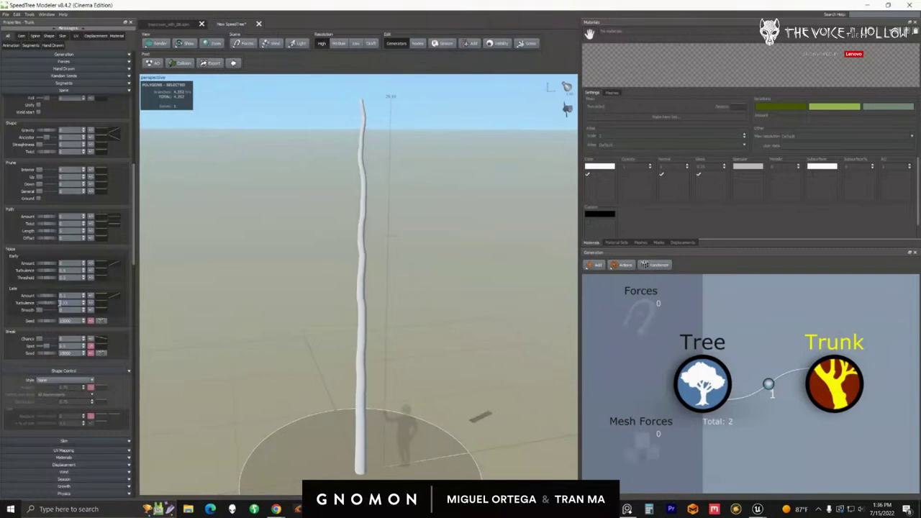
Thicken the trunk by increasing the absolute radius of its skin.
left_click(72, 441)
scroll(102, 142, "down", 3)
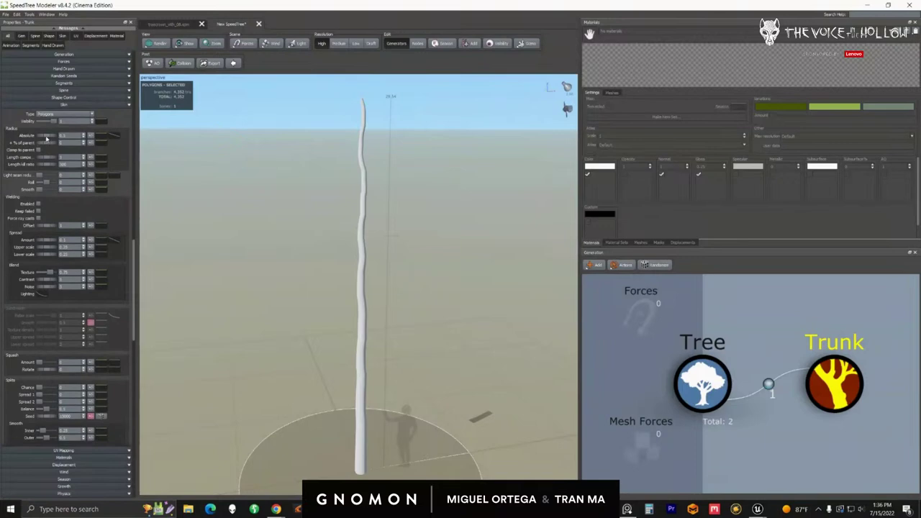
left_click_drag(46, 137, 66, 143)
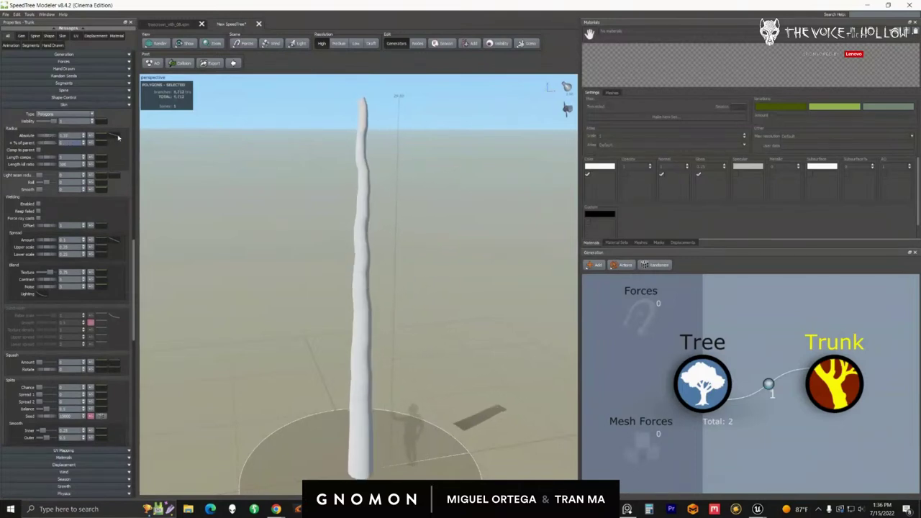
Edit the profile curve of the trunk's absolute radius, adjusting its end point and adding a midpoint.
left_click(119, 137)
left_click_drag(163, 139, 487, 157)
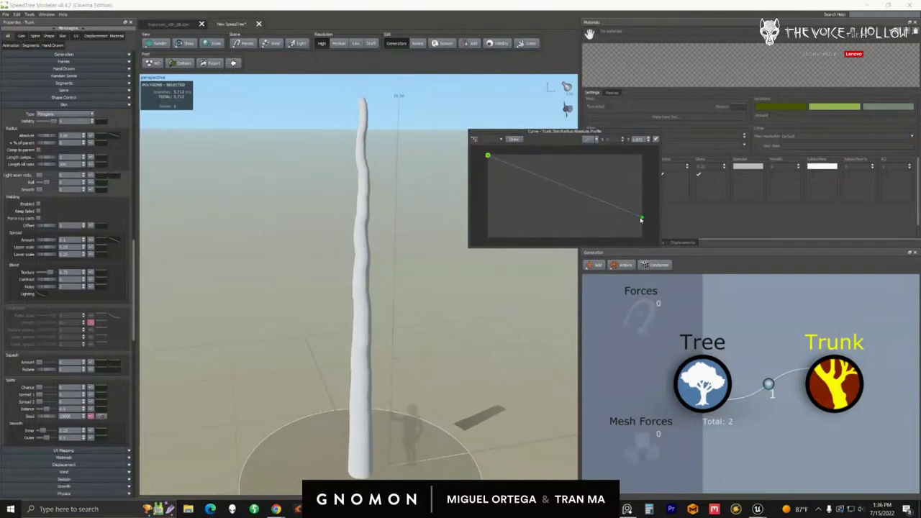
mouse_move(643, 220)
left_mouse_down()
mouse_move(645, 157)
mouse_move(642, 223)
left_mouse_up()
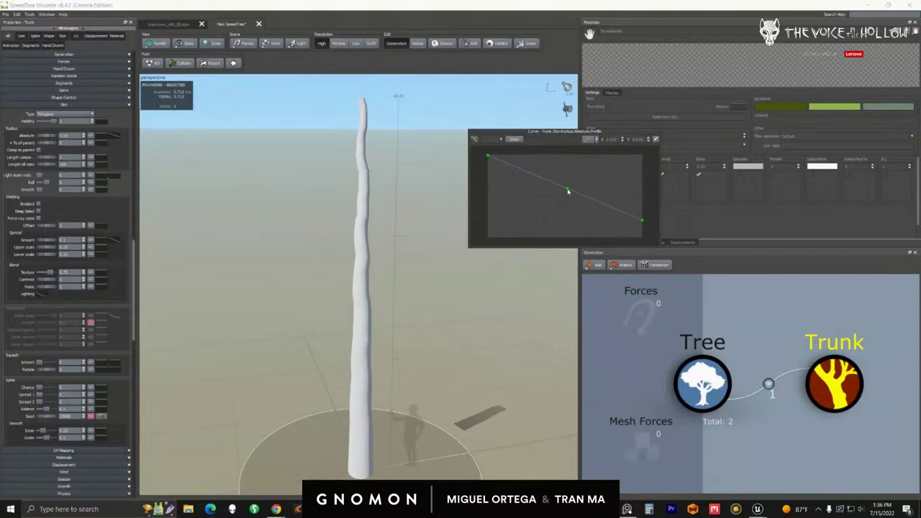
left_click(568, 190)
mouse_move(567, 190)
left_mouse_down()
mouse_move(578, 160)
mouse_move(592, 163)
mouse_move(571, 190)
left_mouse_up()
Make the trunk's surface lumpy by raising its noise displacement amount.
scroll(358, 259, "up", 5)
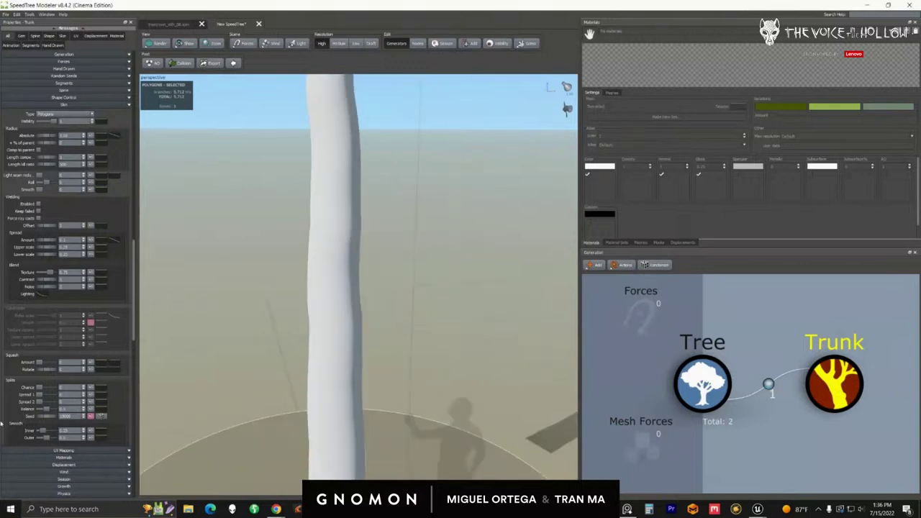
scroll(85, 408, "down", 5)
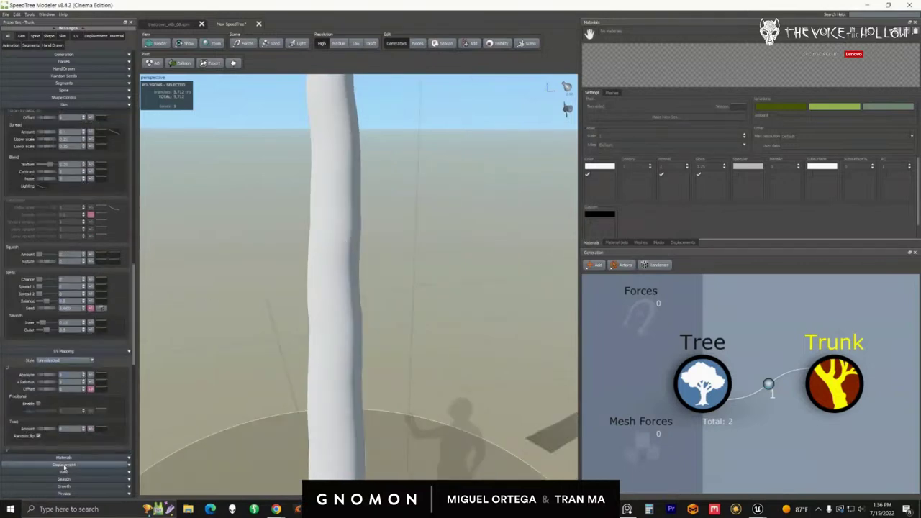
scroll(65, 450, "down", 5)
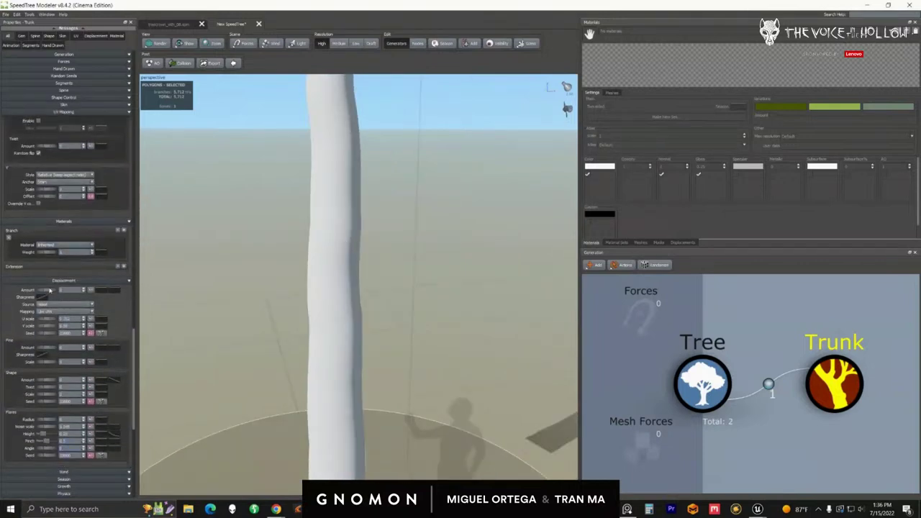
left_click_drag(45, 291, 78, 289)
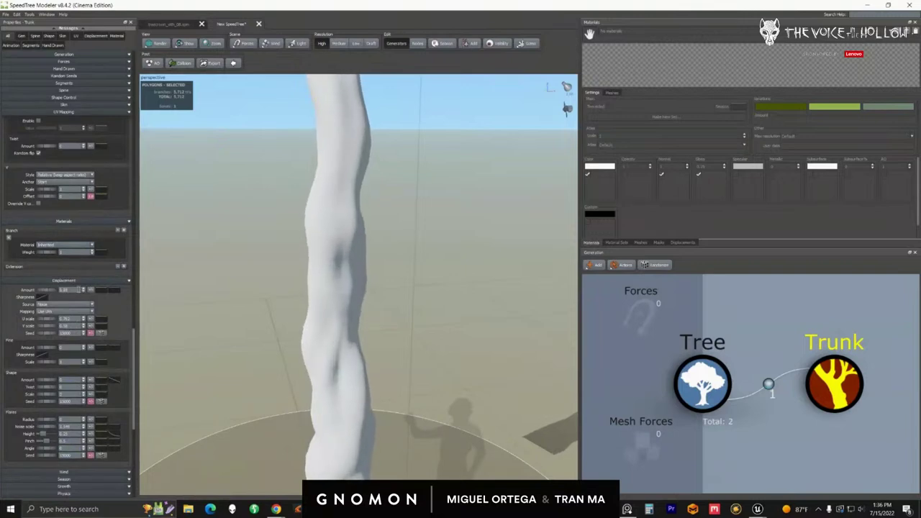
middle_click_drag(323, 302, 323, 353)
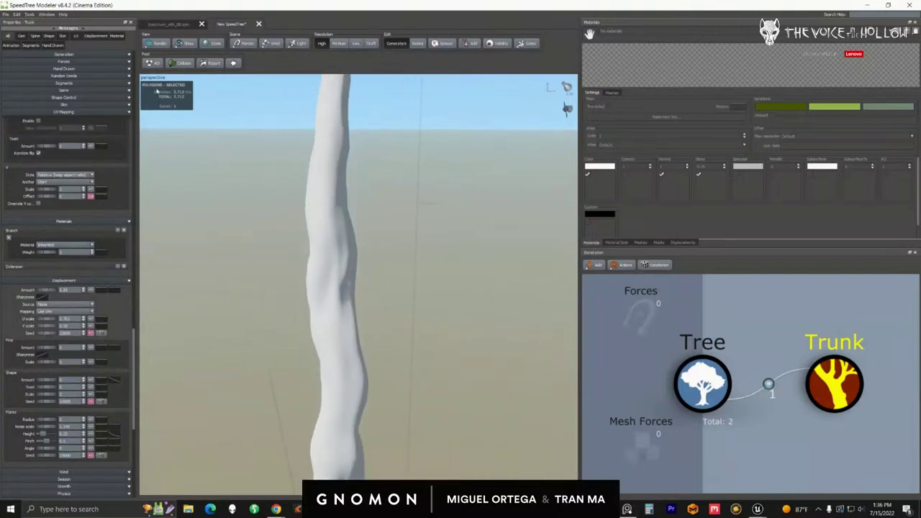
Switch the viewport render mode to Scribed and examine the displaced trunk's polygon mesh from several angles.
left_click(157, 44)
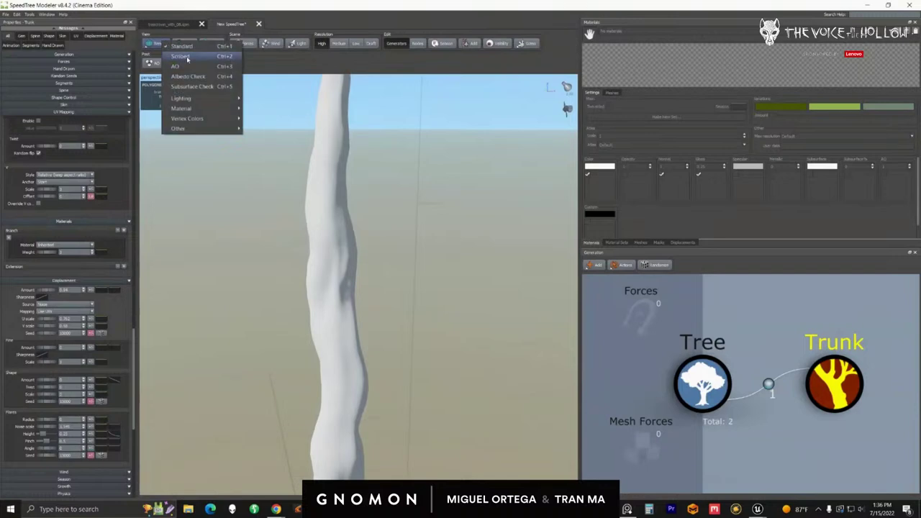
left_click(181, 57)
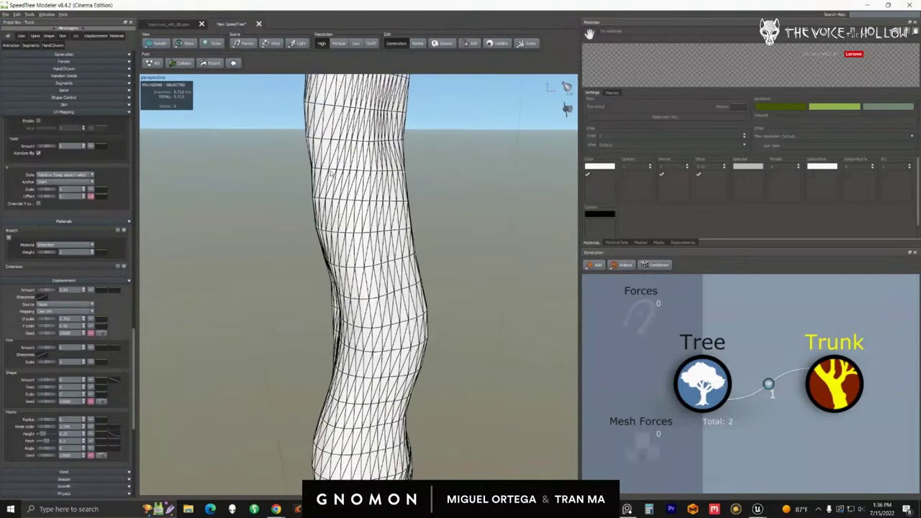
left_click(157, 43)
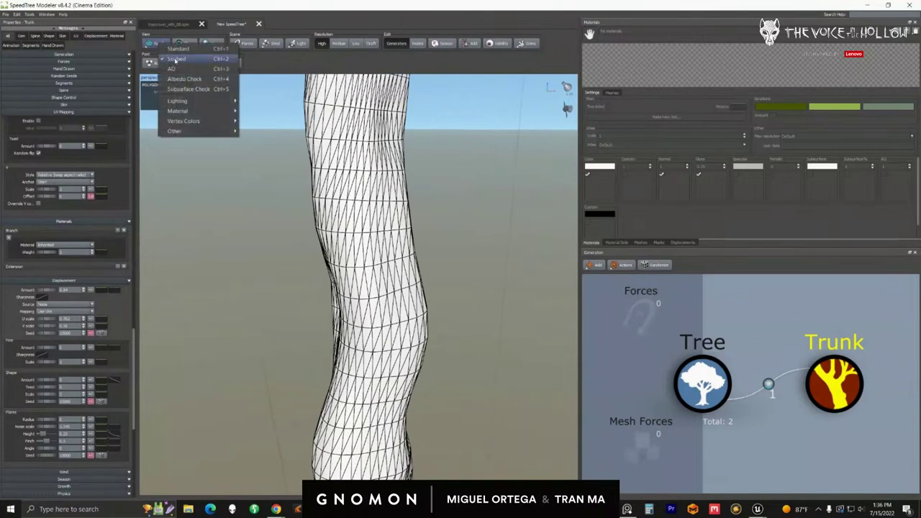
left_click(175, 60)
left_click_drag(345, 238, 407, 231)
left_click_drag(402, 264, 304, 254)
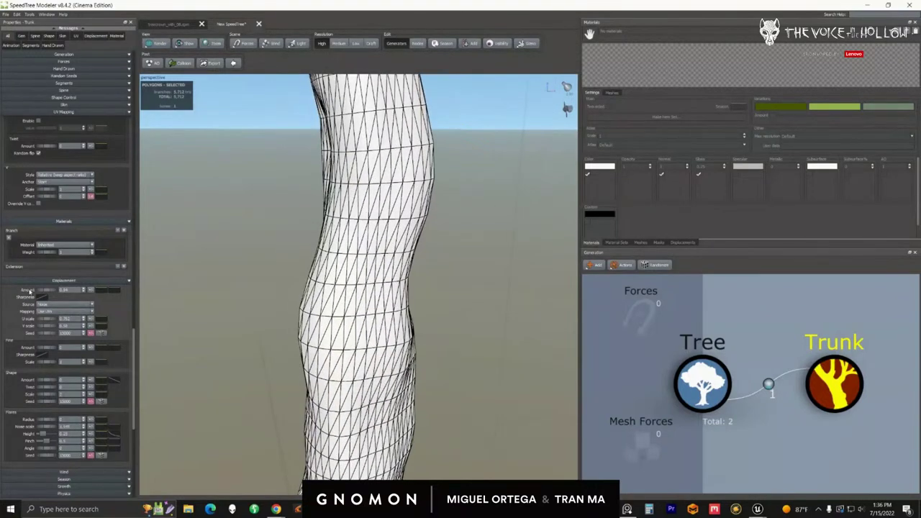
Slightly lower the trunk's displacement amount and increase its absolute length and radial segments for a denser mesh.
mouse_move(43, 291)
left_mouse_down()
mouse_move(33, 293)
mouse_move(42, 291)
left_mouse_up()
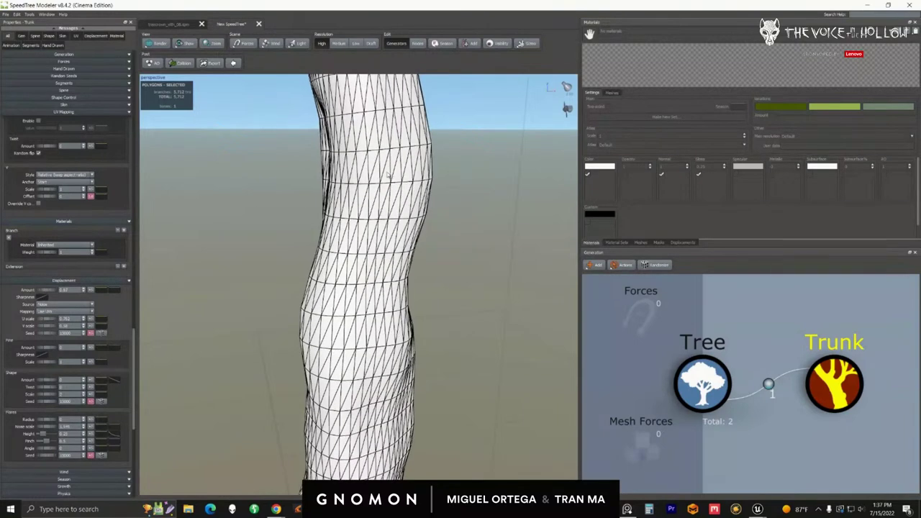
left_click(83, 84)
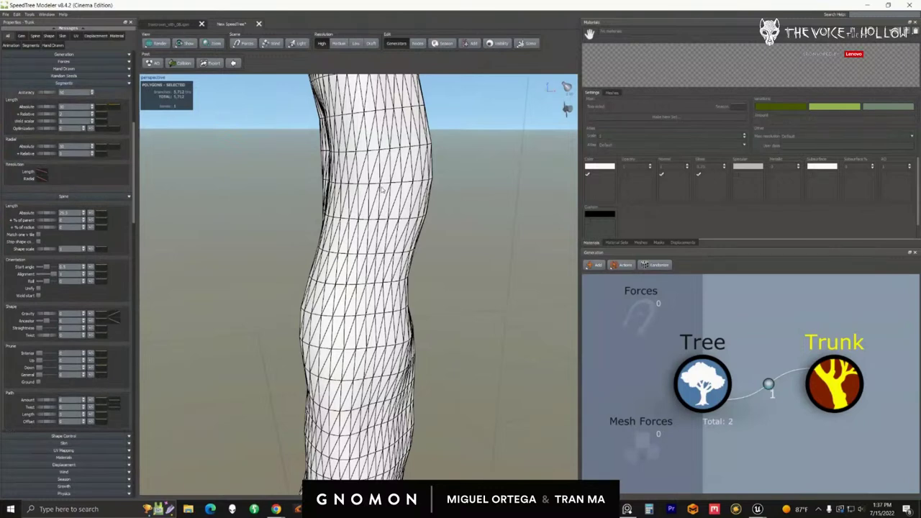
left_click_drag(318, 187, 354, 176)
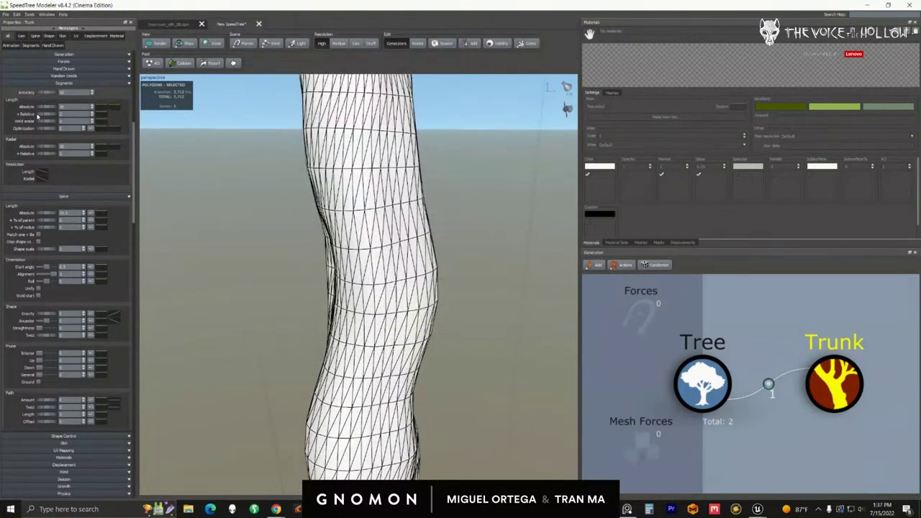
left_click_drag(41, 108, 787, 201)
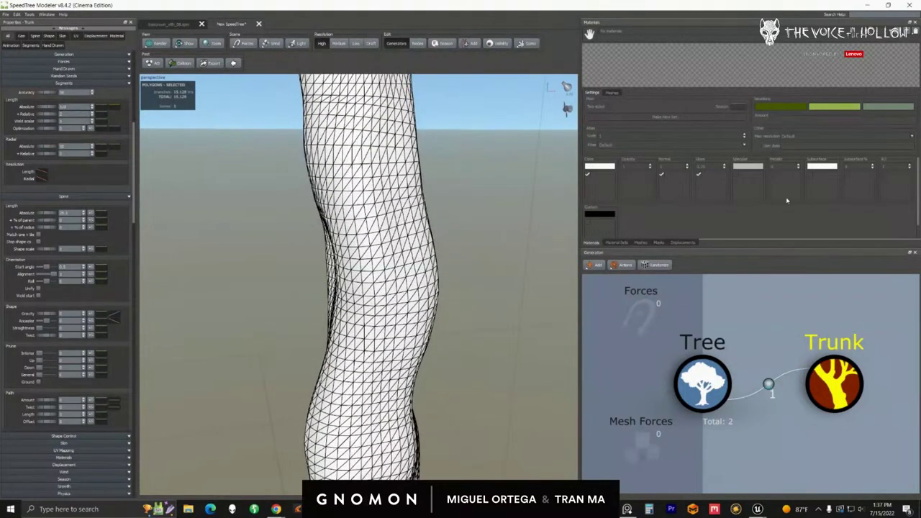
left_click_drag(42, 148, 153, 153)
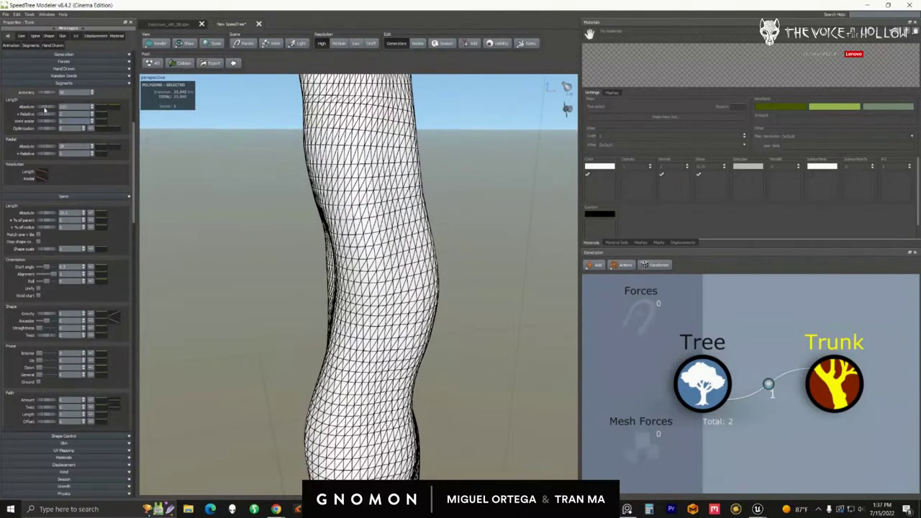
left_click_drag(44, 109, 155, 144)
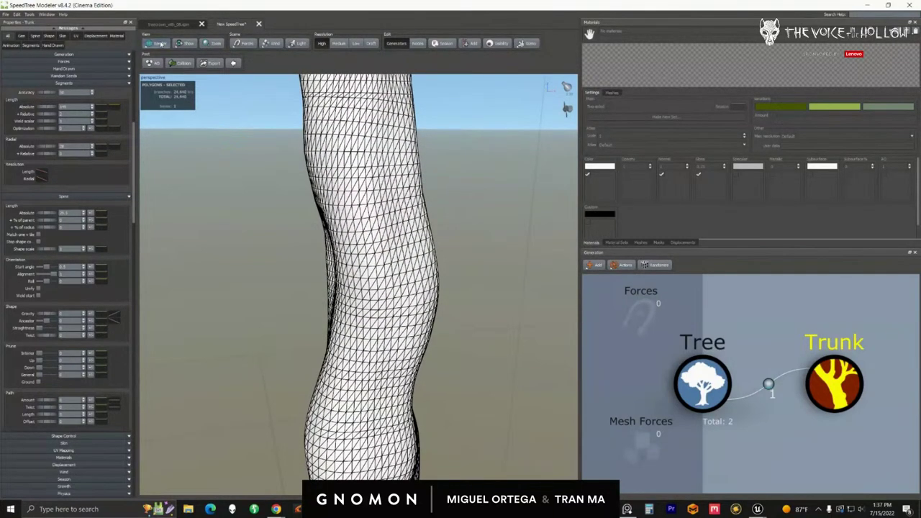
Switch the viewport render mode from wireframe back to plain shading on the trunk.
left_click(161, 44)
left_click(173, 50)
left_click_drag(394, 285, 386, 247)
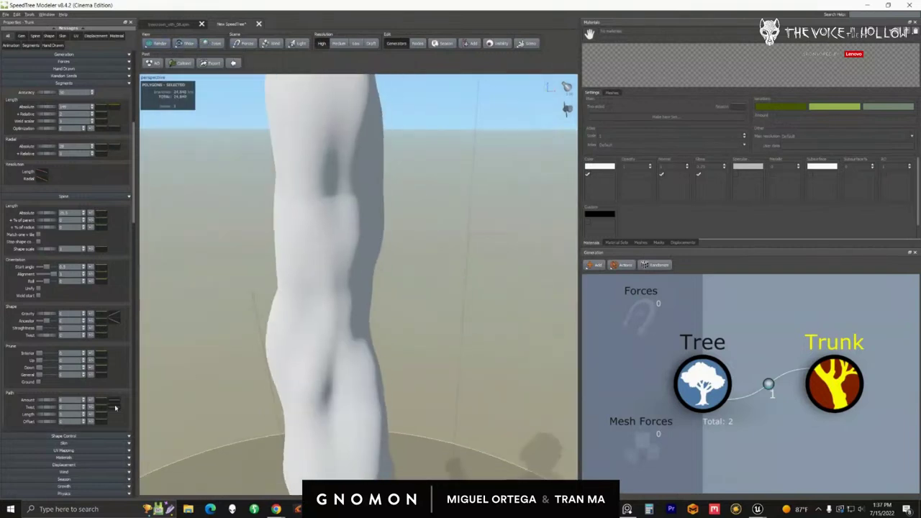
Raise the fine displacement amount to add smaller bumps along the trunk, checking the surface up close and from afar.
left_click(64, 464)
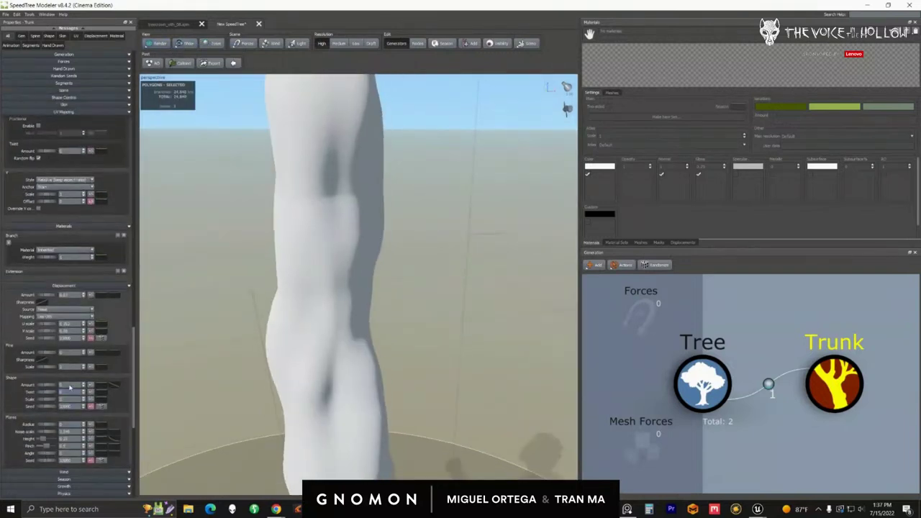
scroll(47, 328, "down", 1)
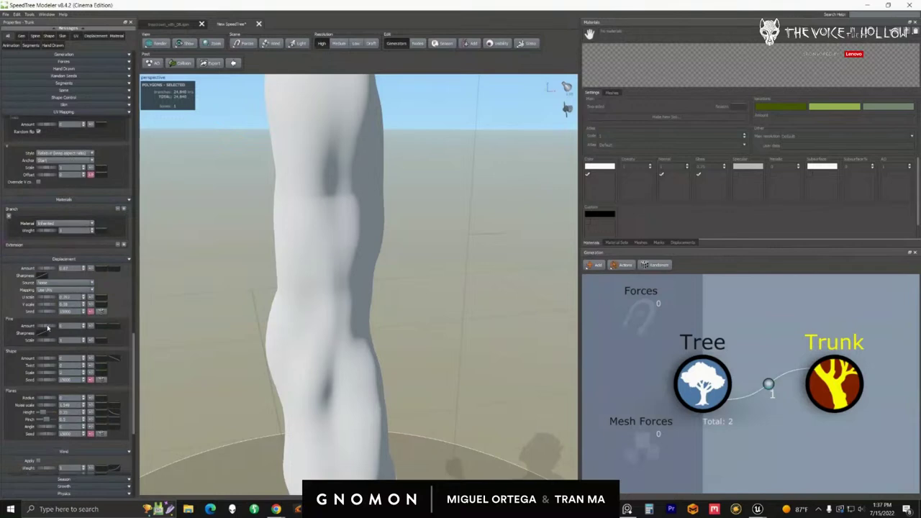
left_click_drag(47, 328, 58, 329)
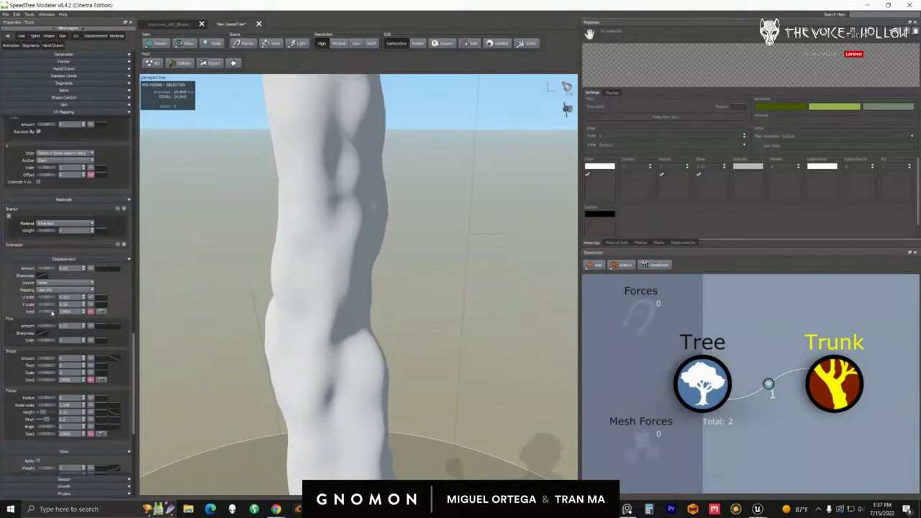
scroll(327, 281, "down", 8)
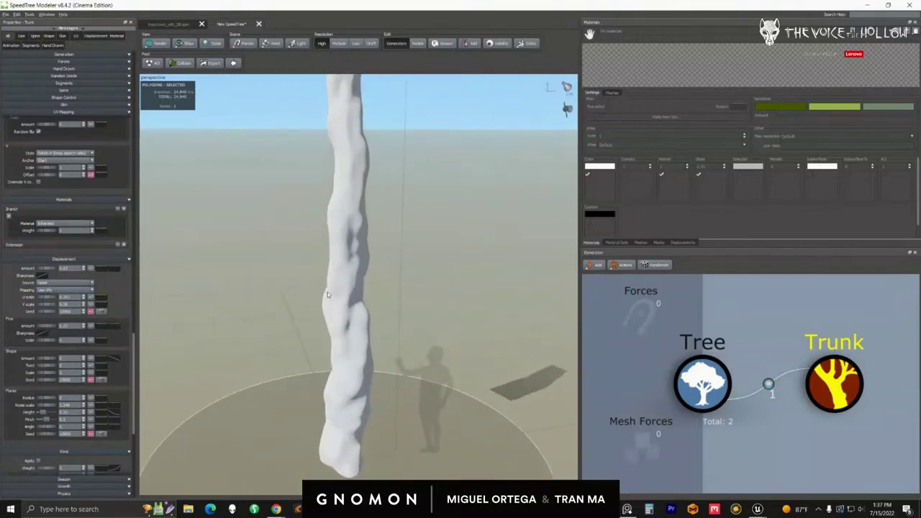
scroll(328, 295, "up", 5)
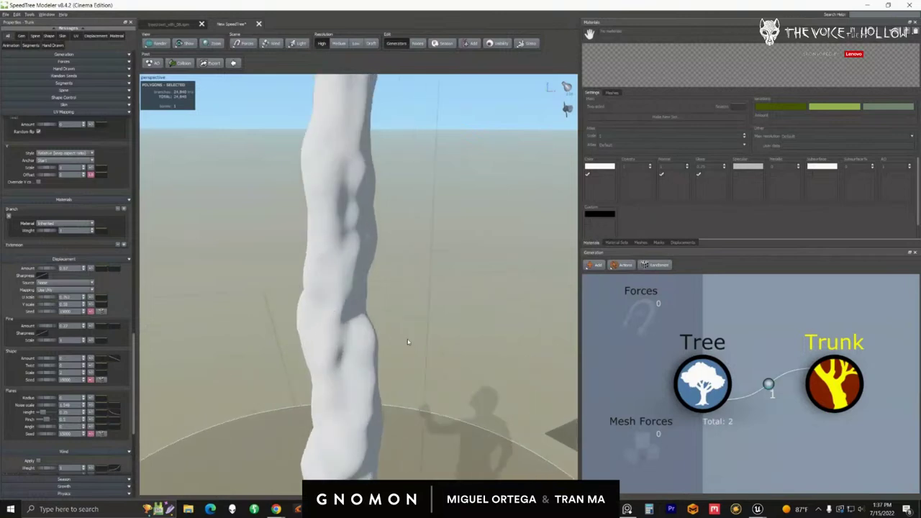
scroll(408, 341, "down", 4)
scroll(388, 359, "up", 1)
middle_click_drag(374, 385, 362, 329)
scroll(362, 329, "up", 1)
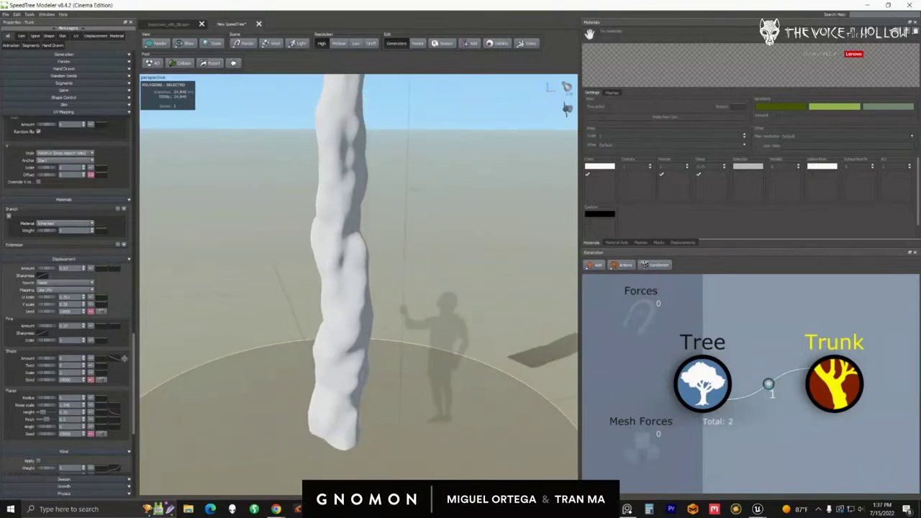
scroll(362, 324, "down", 1)
scroll(362, 325, "up", 1)
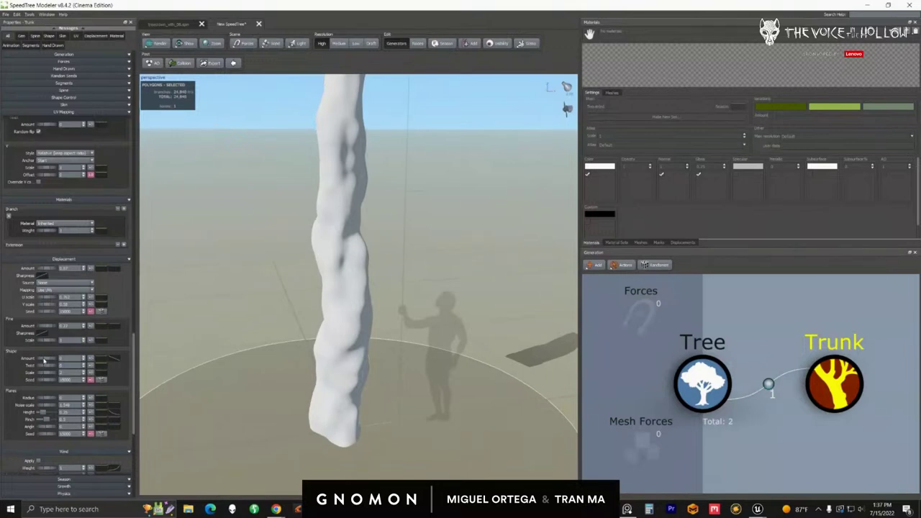
Set the trunk's shape displacement to an amount of 0.42 with a twist of 15.44.
left_click_drag(44, 359, 252, 369)
middle_click_drag(331, 267, 338, 390)
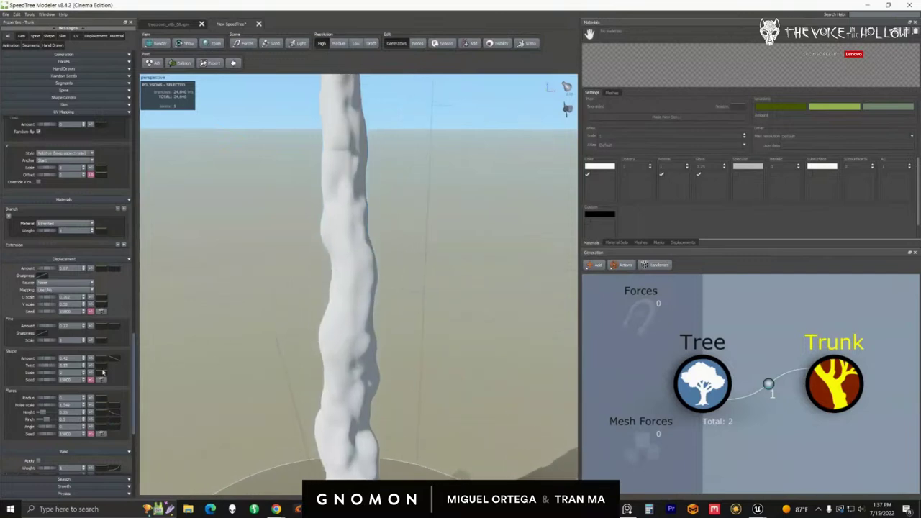
left_click_drag(44, 368, 46, 369)
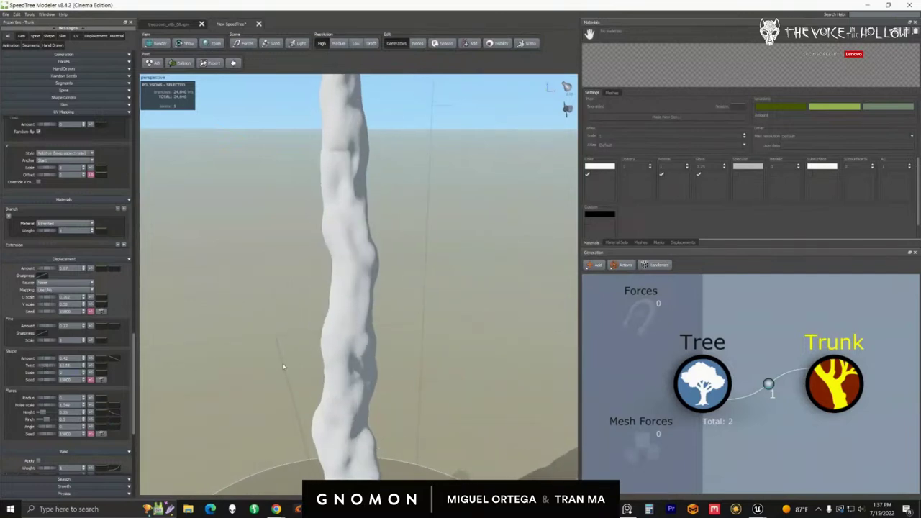
scroll(314, 354, "down", 5)
scroll(314, 355, "up", 2)
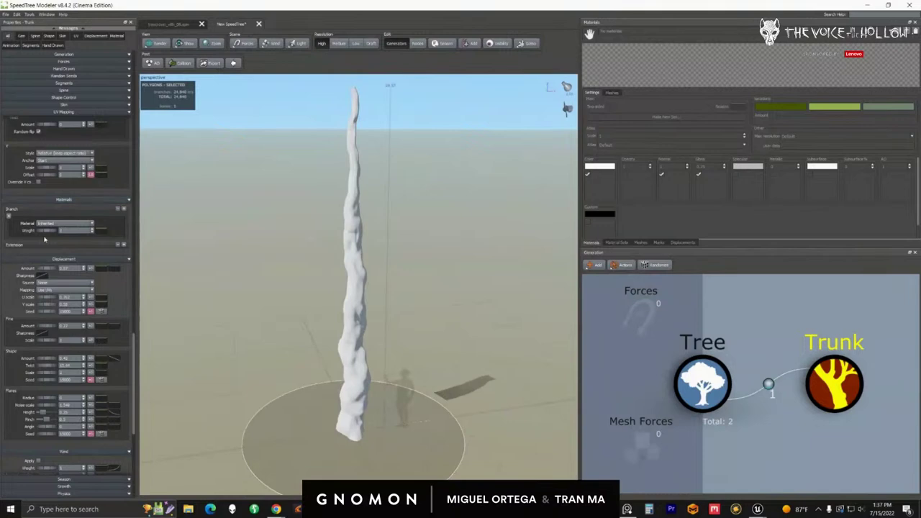
Soften the trunk's surface by lowering its main displacement amount, fine amount and V scale.
left_click_drag(51, 270, 44, 274)
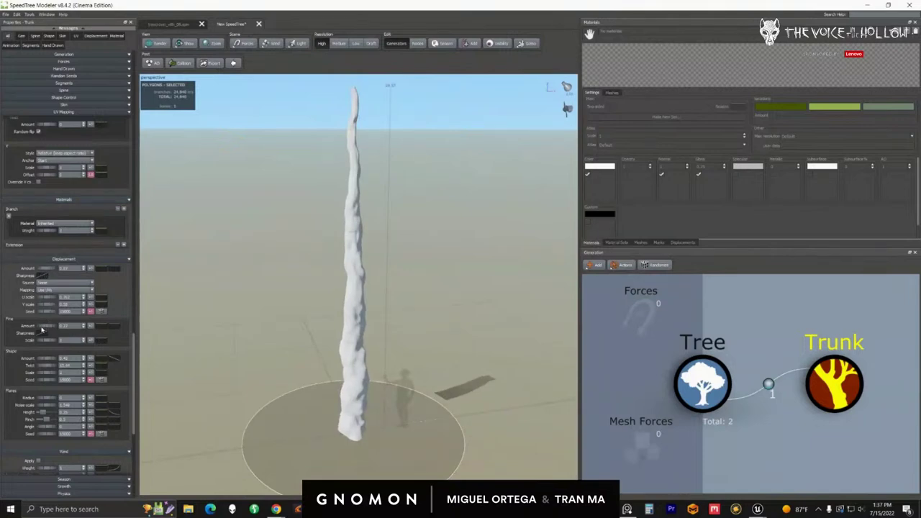
left_click_drag(51, 328, 44, 329)
scroll(287, 285, "up", 2)
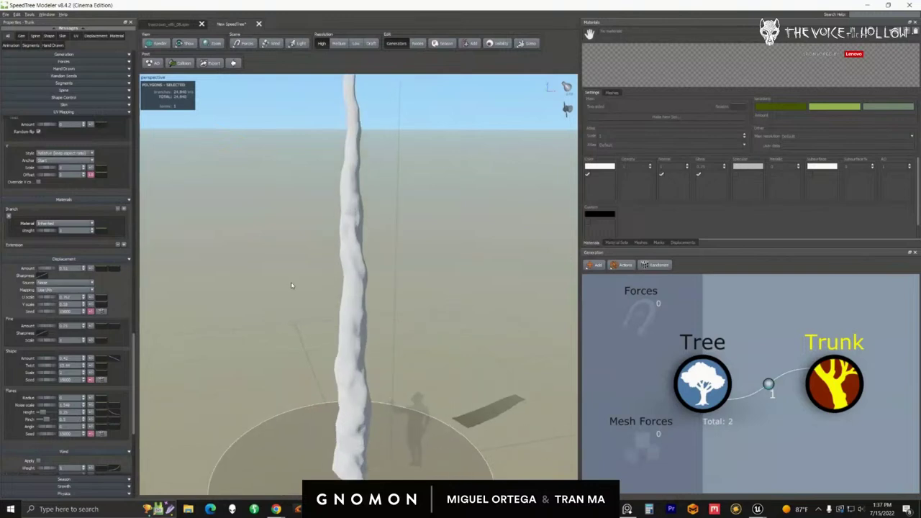
left_click_drag(54, 307, 37, 311)
left_click_drag(372, 306, 348, 298)
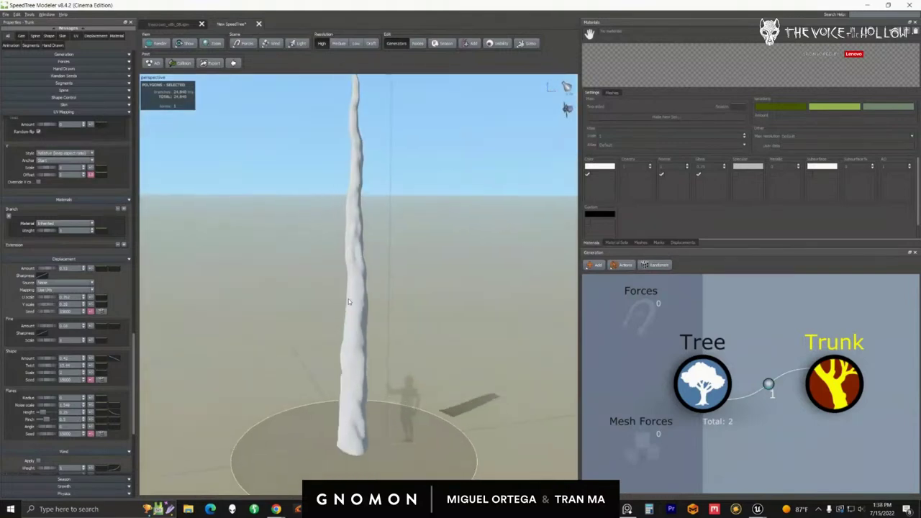
mouse_move(348, 299)
middle_mouse_down()
mouse_move(366, 321)
mouse_move(353, 320)
mouse_move(356, 305)
middle_mouse_up()
scroll(360, 324, "down", 3)
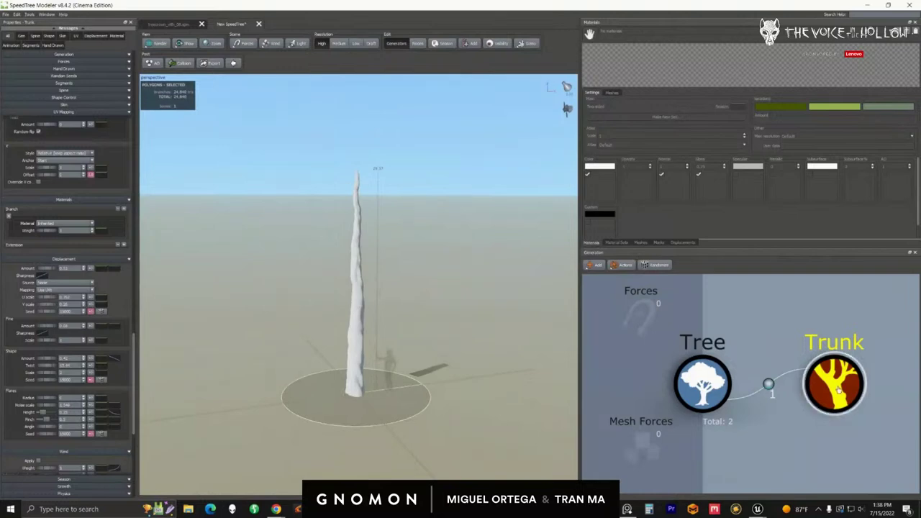
Try a Big Branches generator on the trunk and delete it again.
left_click(838, 389)
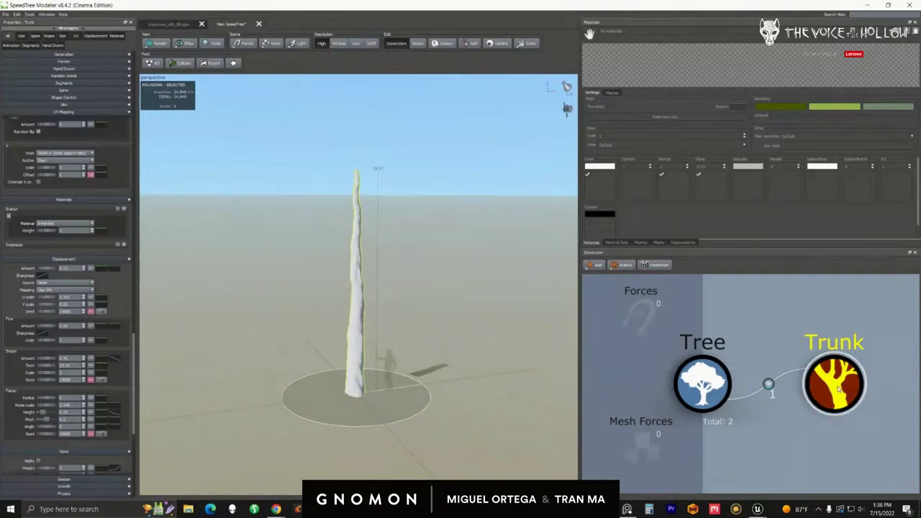
right_click(838, 389)
left_click(834, 399)
left_click_drag(830, 394, 830, 396)
right_click(840, 405)
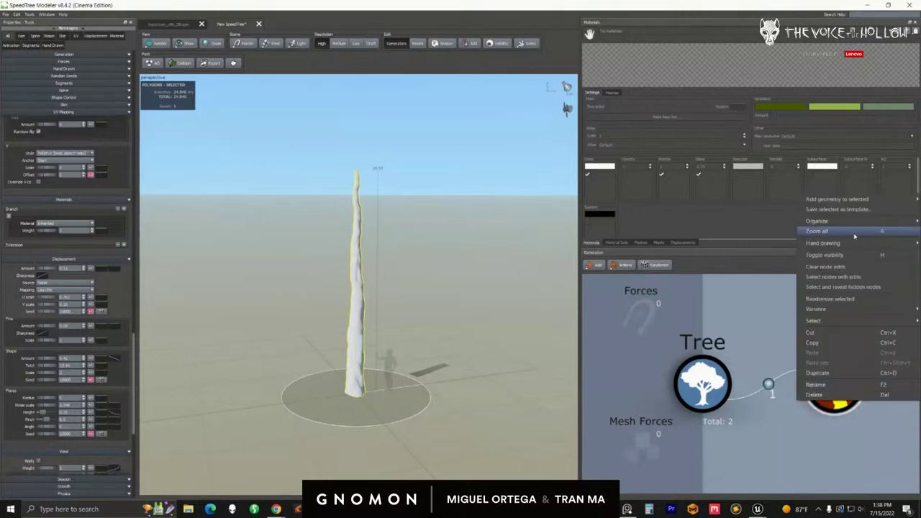
mouse_move(835, 199)
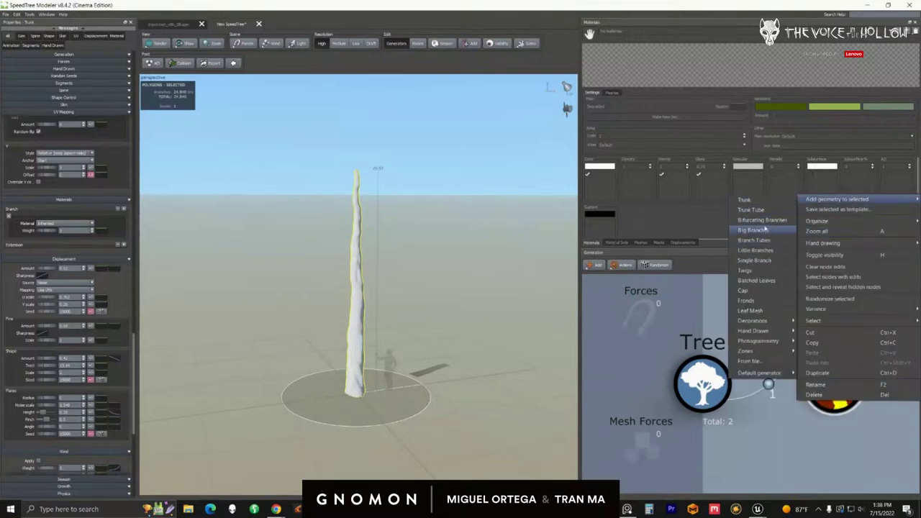
left_click(753, 229)
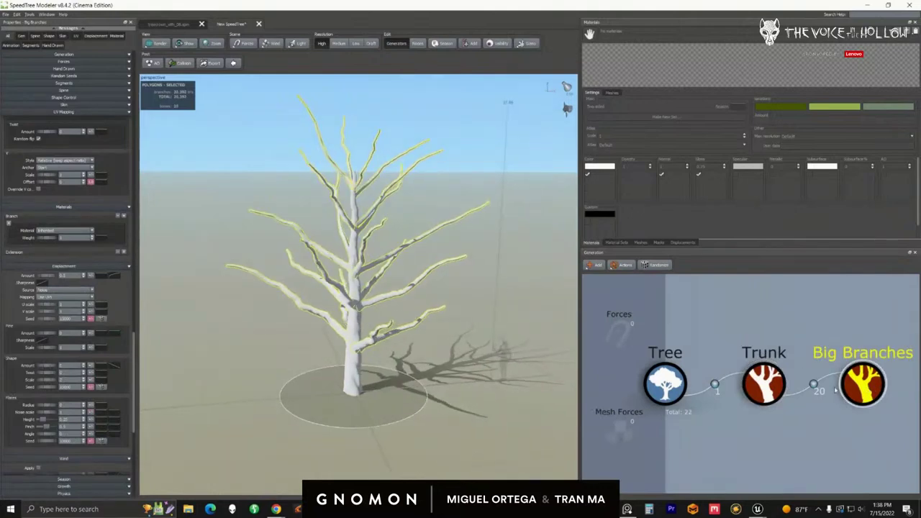
key("Delete")
Try a plain Branch generator on the trunk, view its straight branches from another angle, and delete it.
right_click(771, 392)
mouse_move(813, 191)
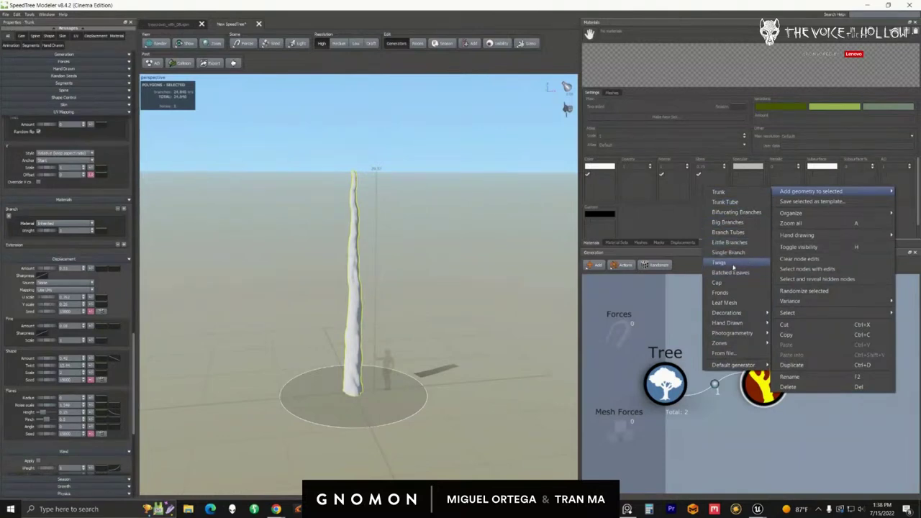
left_click(727, 232)
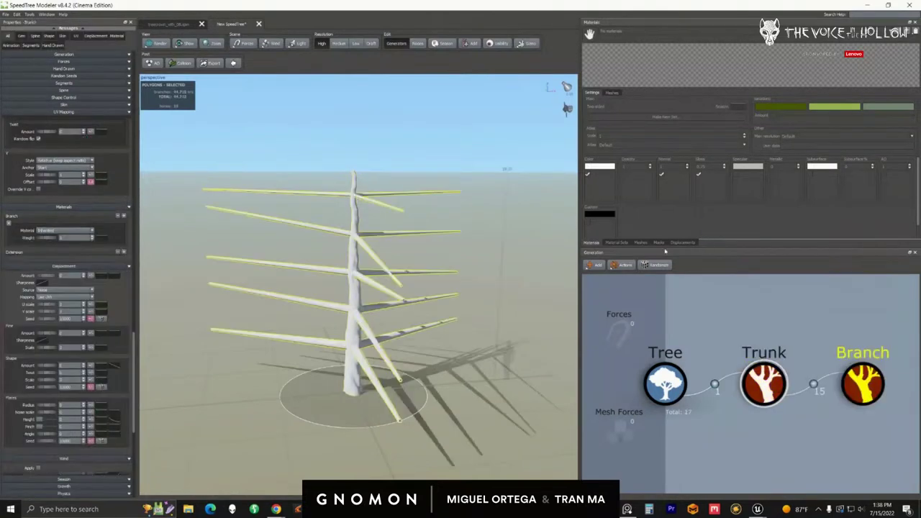
left_click_drag(431, 230, 376, 231)
scroll(407, 232, "up", 3)
scroll(405, 232, "down", 4)
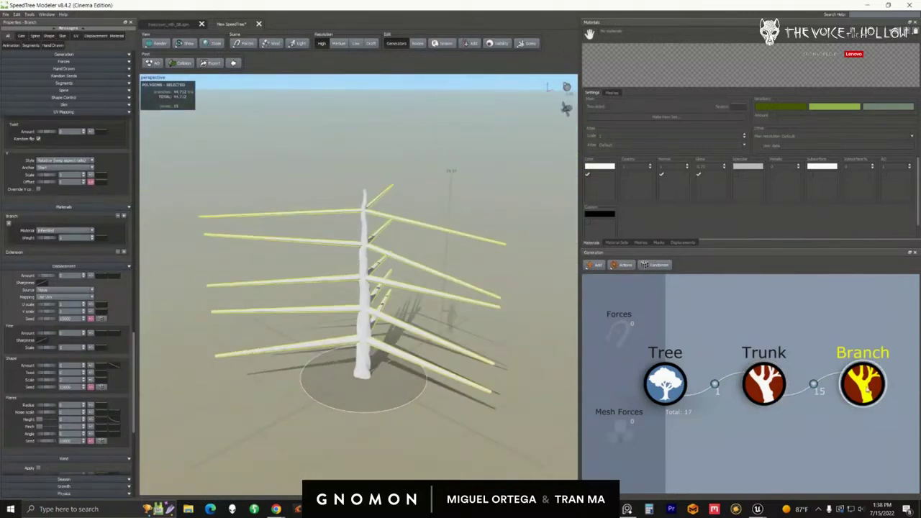
key("Delete")
Add a Big Branches generator to the trunk.
right_click(774, 391)
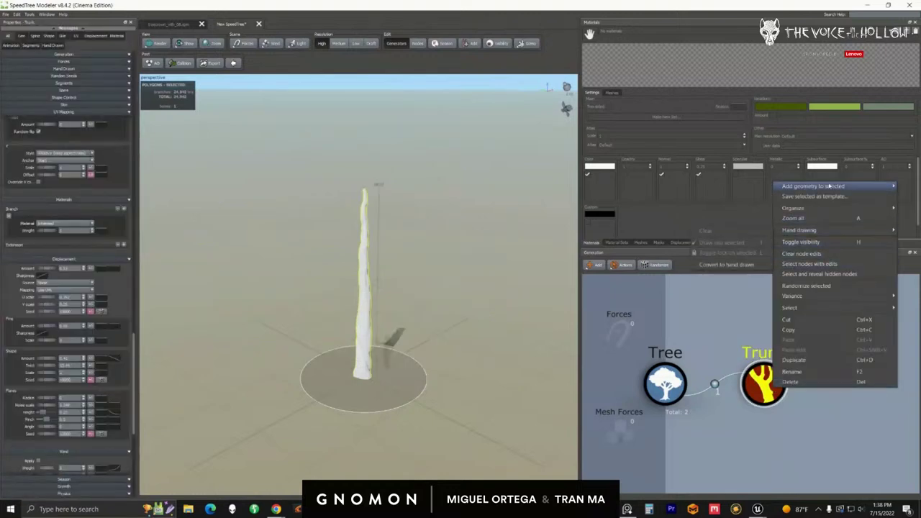
mouse_move(813, 186)
left_click(749, 217)
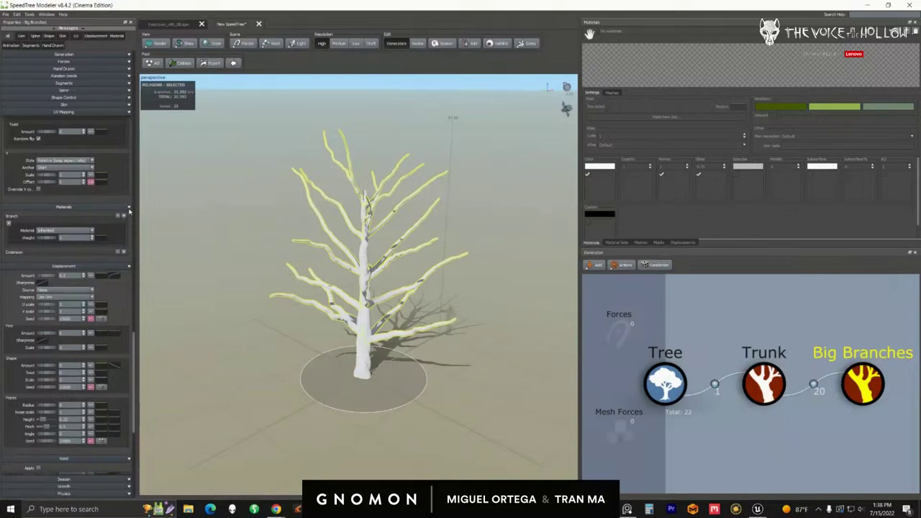
Examine the generation and spine properties of the big branches and their arrangement around the trunk.
left_click(89, 54)
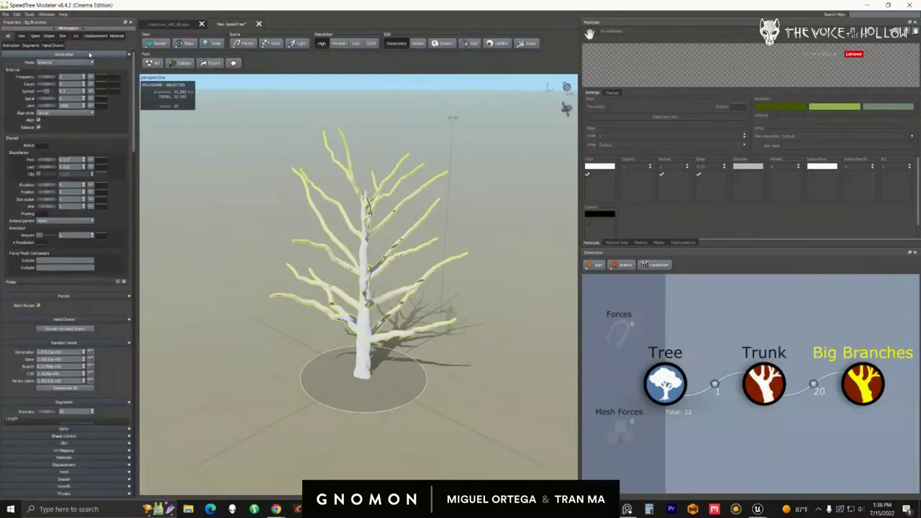
left_click(90, 430)
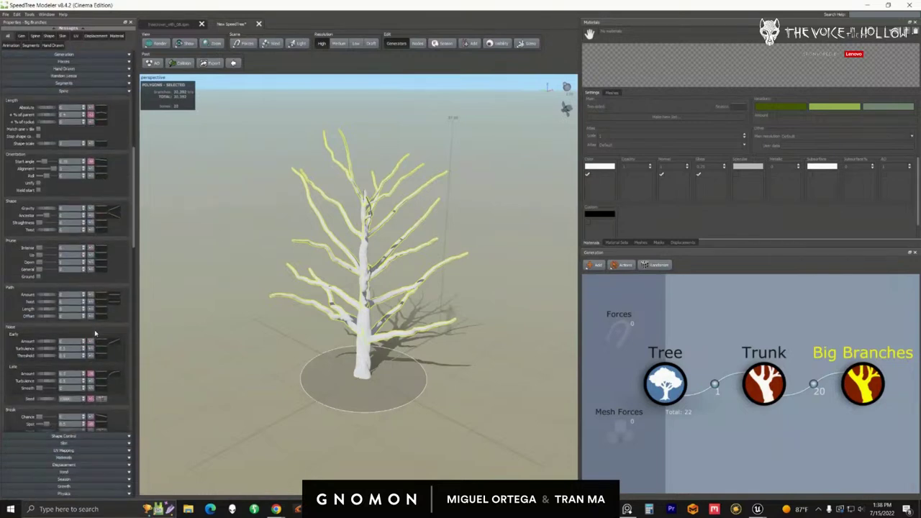
scroll(435, 350, "up", 4)
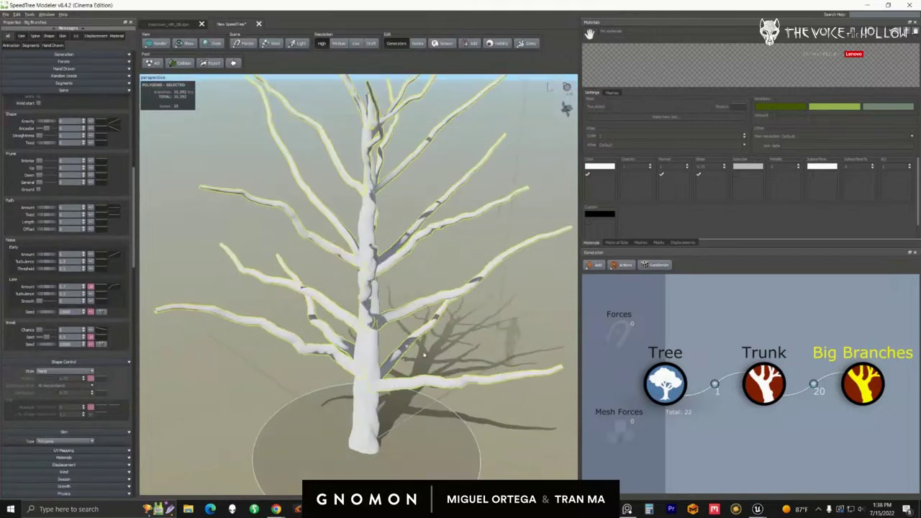
mouse_move(435, 350)
left_mouse_down()
mouse_move(405, 353)
mouse_move(424, 355)
left_mouse_up()
scroll(424, 355, "down", 2)
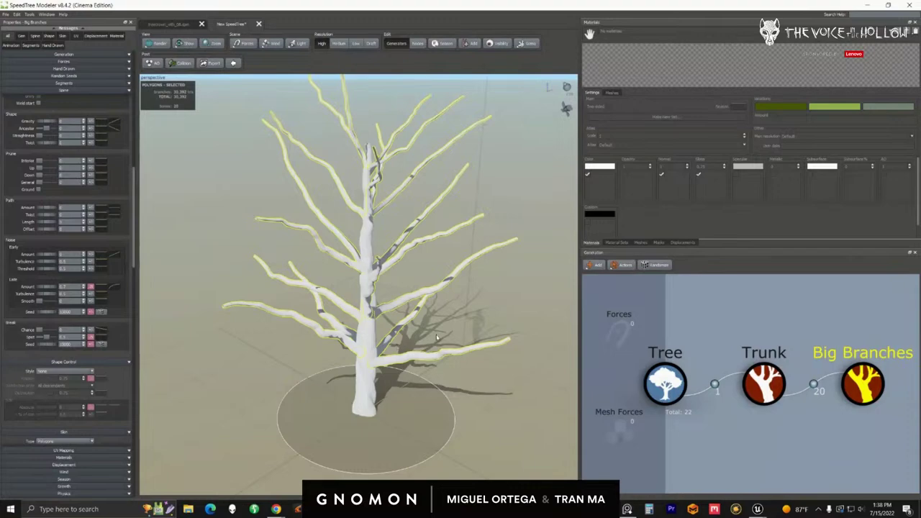
left_click_drag(439, 331, 410, 333)
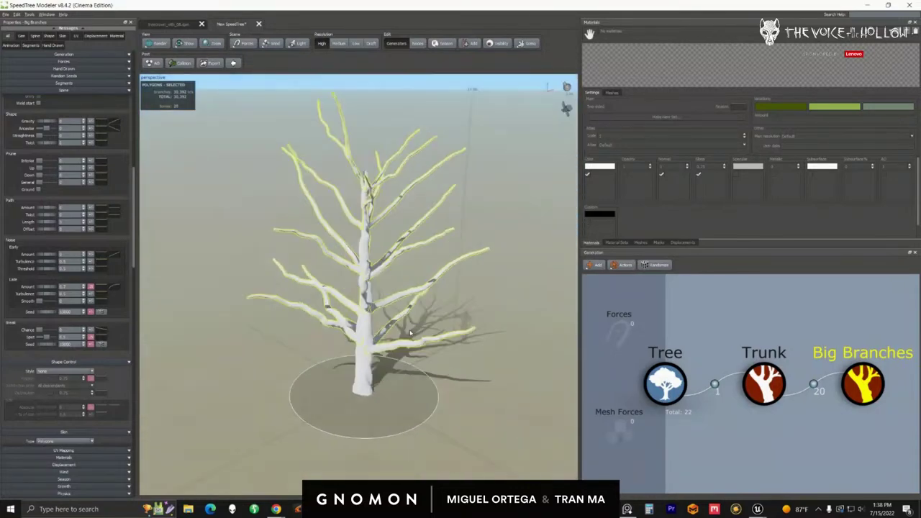
Add a Twigs generator to the Big Branches generator.
left_click_drag(425, 303, 452, 310)
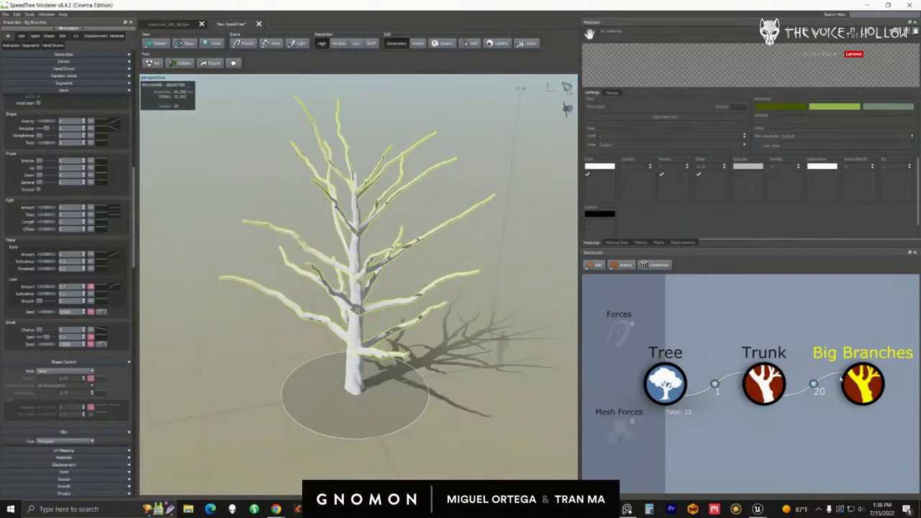
left_click(840, 380)
right_click(840, 379)
mouse_move(827, 180)
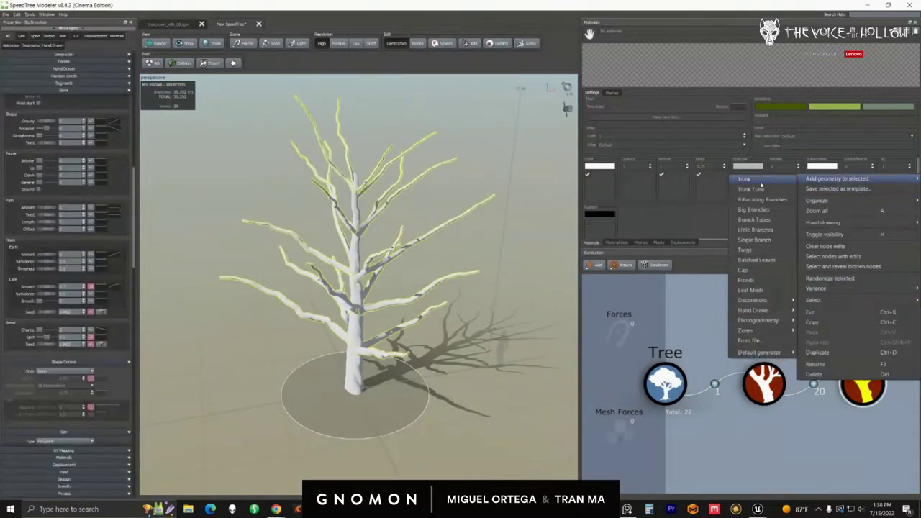
left_click(760, 250)
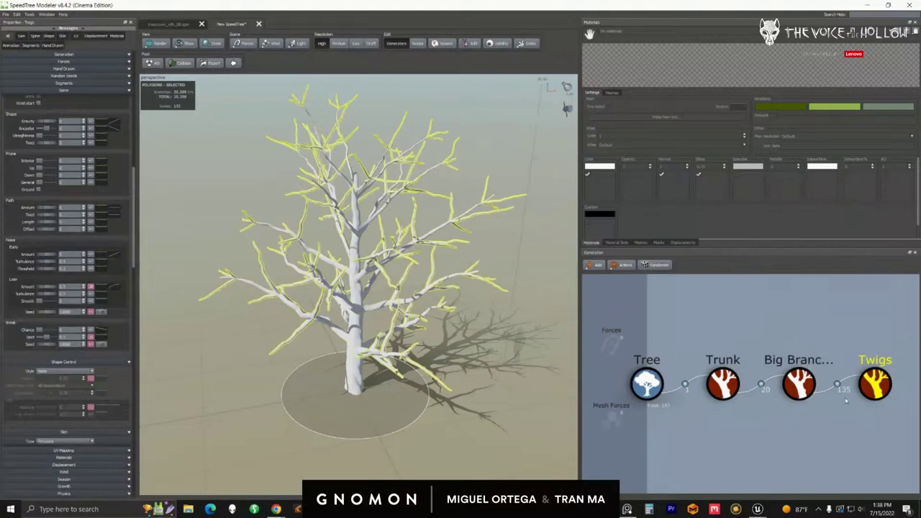
Add a child Twigs generator to the existing Twigs and a second Twigs generator to the Big Branches.
right_click(875, 386)
middle_click_drag(777, 463, 746, 454)
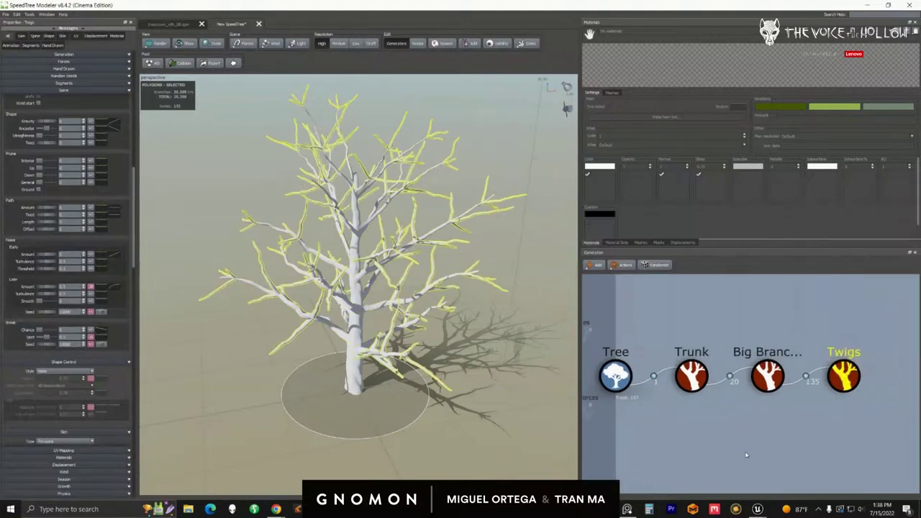
left_click_drag(824, 382, 760, 389)
left_click(905, 382)
left_click(755, 381)
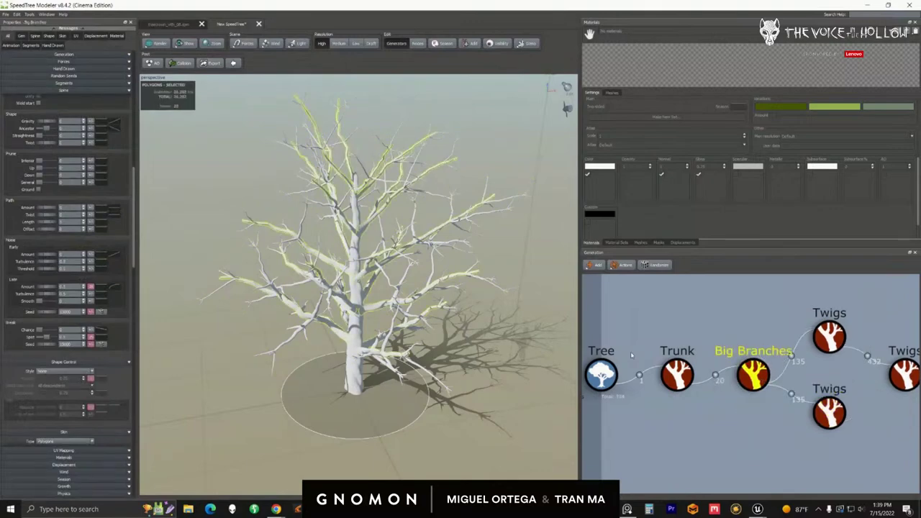
Inspect up close which branches each of the two Twigs generators on the Big Branches controls.
scroll(421, 311, "up", 5)
scroll(421, 311, "up", 6)
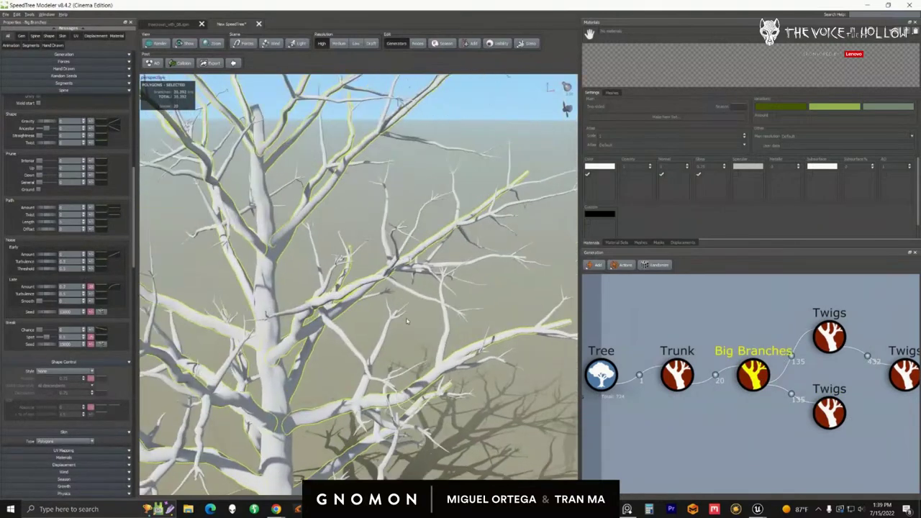
left_click(820, 415)
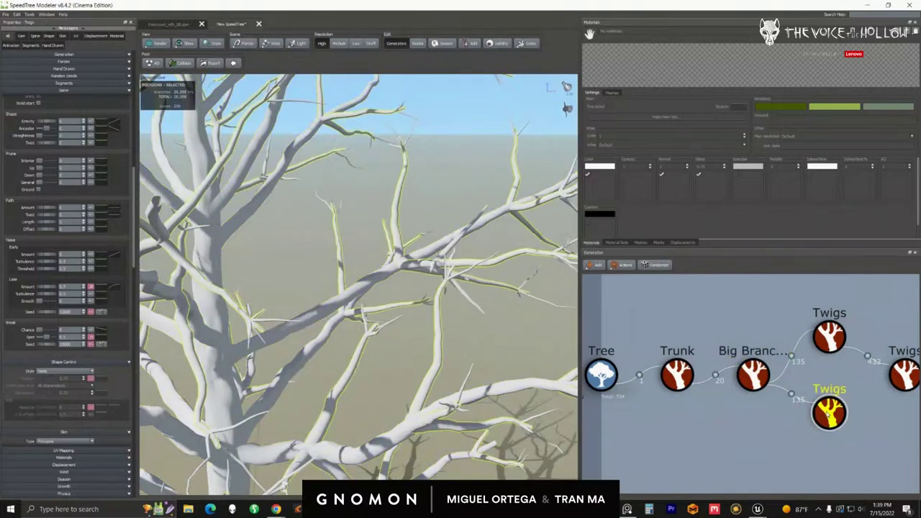
left_click(832, 339)
left_click(833, 414)
Adjust the generation Frequency of the second Twigs generator on the Big Branches and view the whole tree.
left_click(71, 62)
left_click(70, 54)
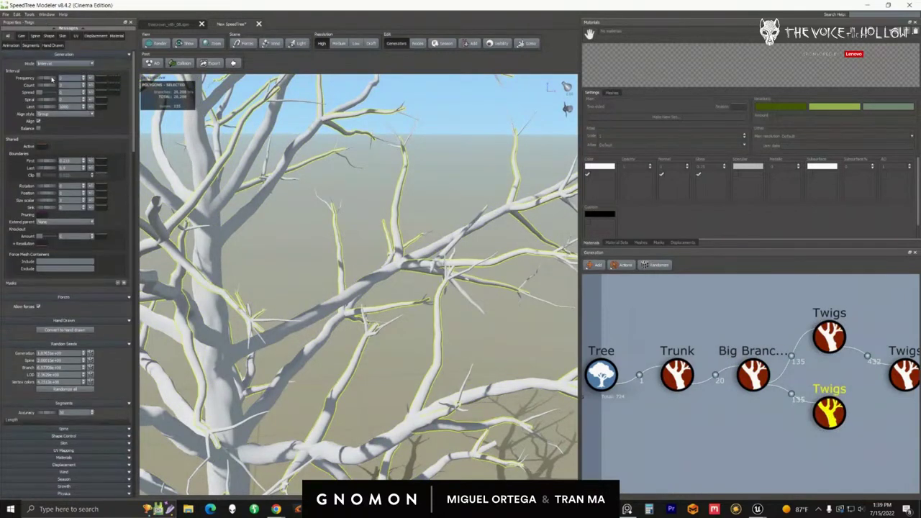
mouse_move(43, 79)
left_mouse_down()
mouse_move(95, 80)
mouse_move(43, 93)
left_mouse_up()
scroll(305, 255, "down", 8)
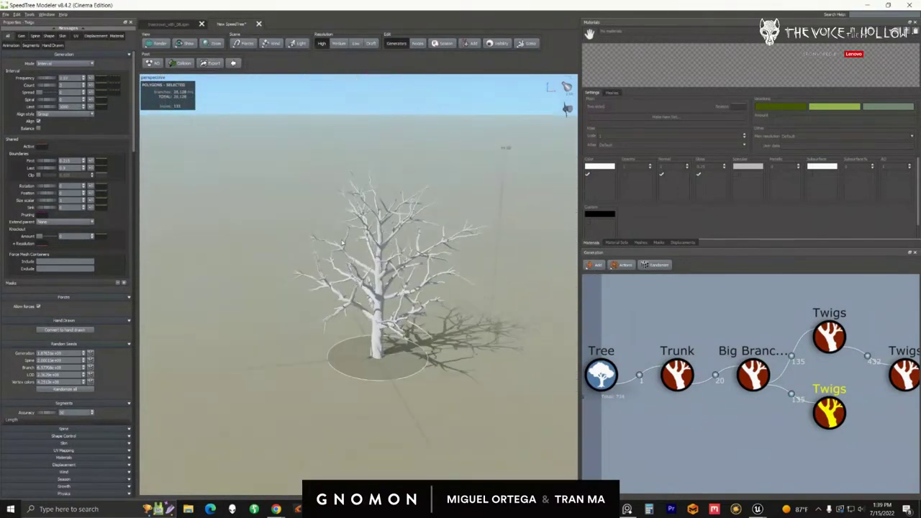
Select all trunk, branch and twig generators and delete them, keeping only the Tree generator.
left_click_drag(678, 290, 899, 439)
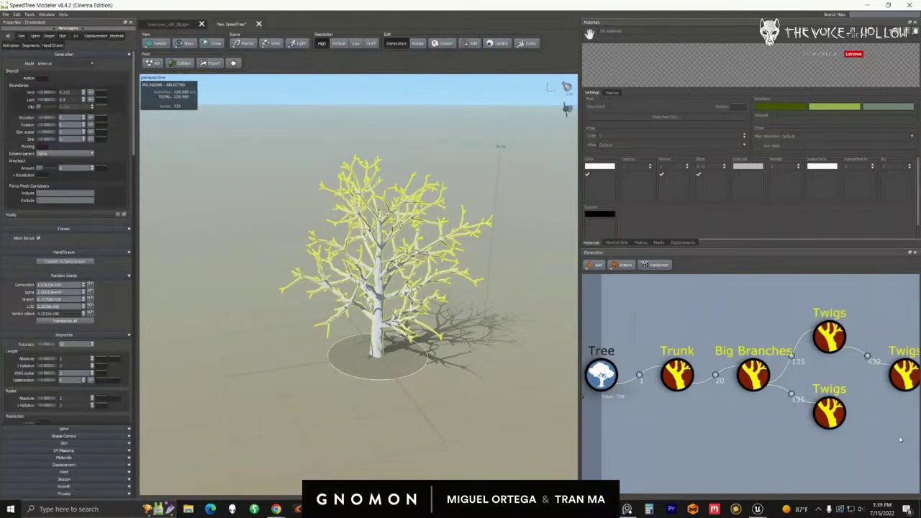
key("Delete")
scroll(437, 360, "up", 3)
middle_click_drag(440, 368, 436, 345)
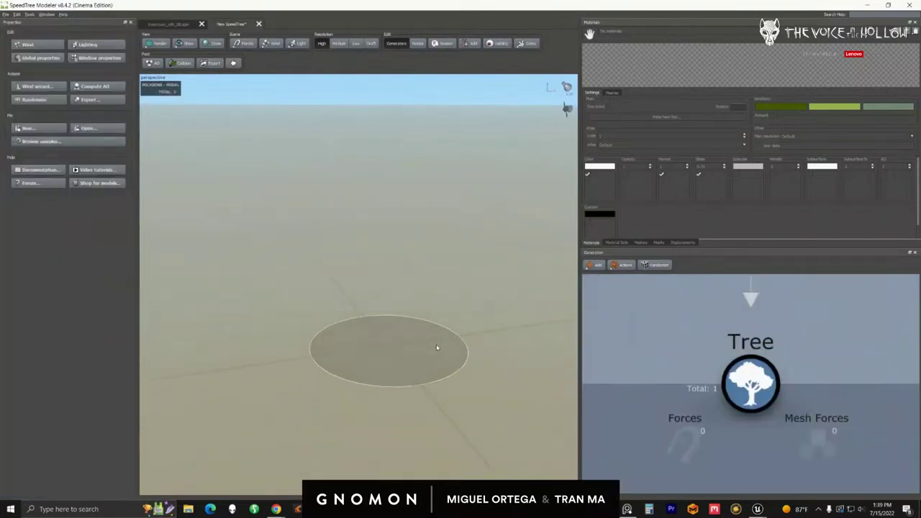
scroll(436, 346, "up", 2)
left_click_drag(429, 351, 398, 356)
middle_click_drag(398, 356, 405, 343)
scroll(413, 345, "up", 2)
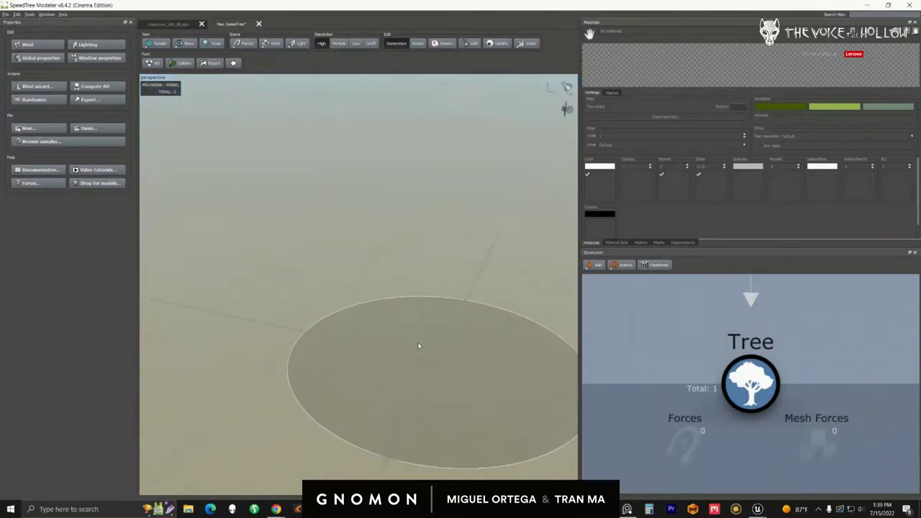
left_click_drag(420, 347, 448, 341)
middle_click_drag(448, 342, 451, 356)
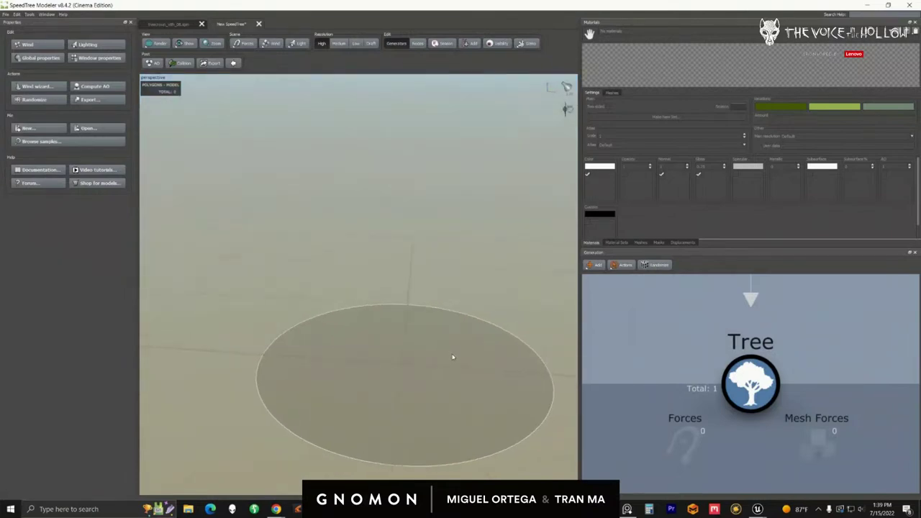
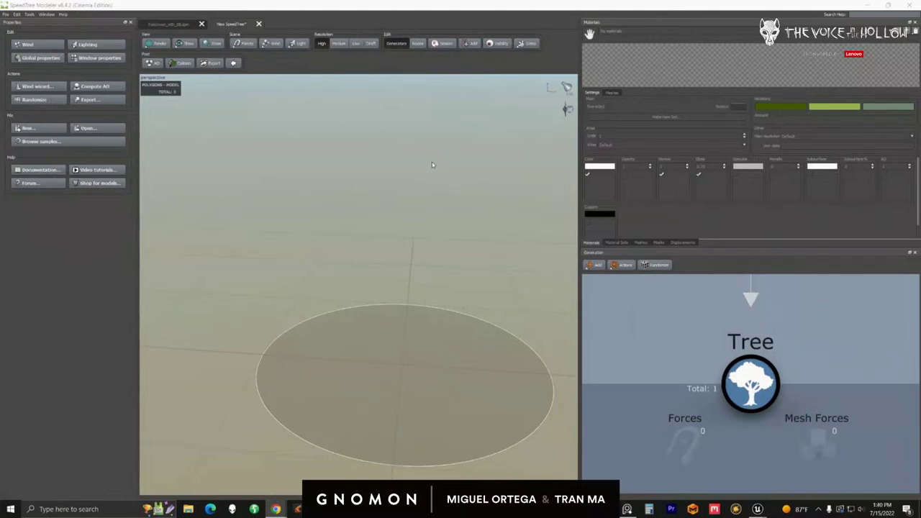
View the finished twisted tree in the other open document and return to the new, empty tree.
scroll(748, 346, "down", 1)
middle_click_drag(732, 313, 712, 344)
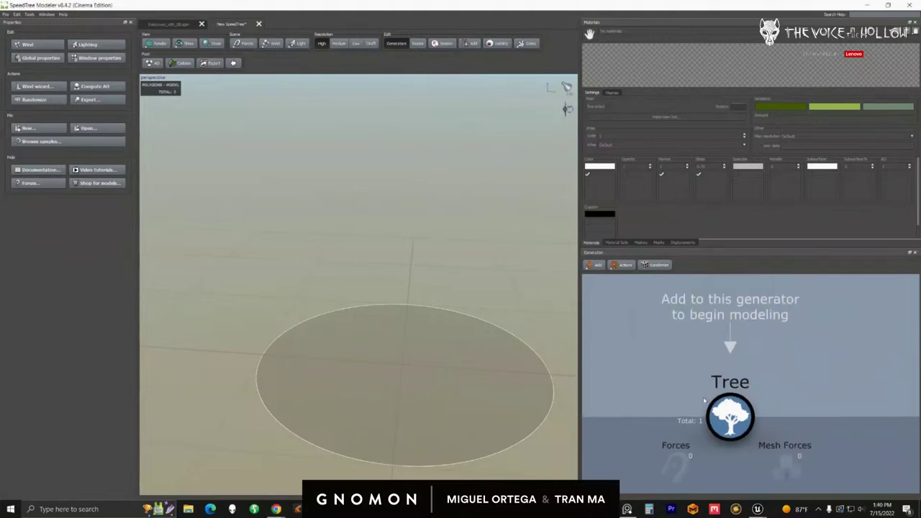
left_click(164, 24)
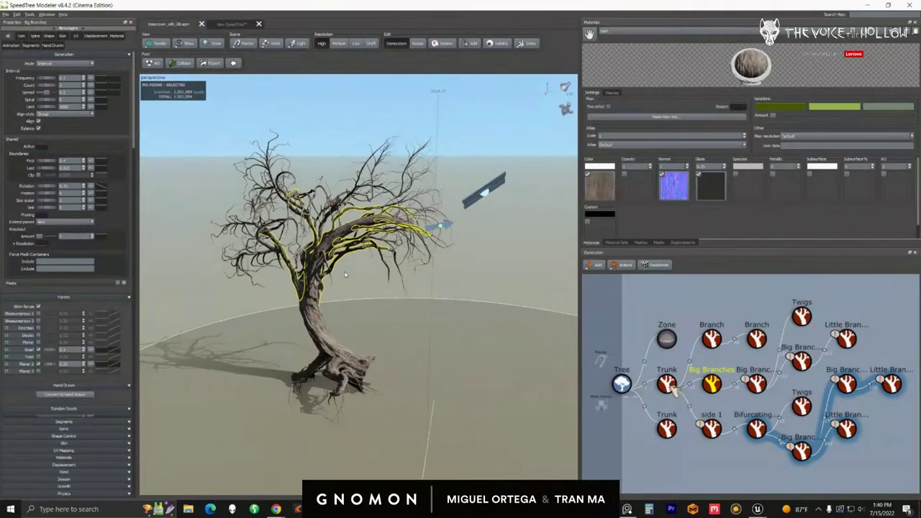
left_click(215, 25)
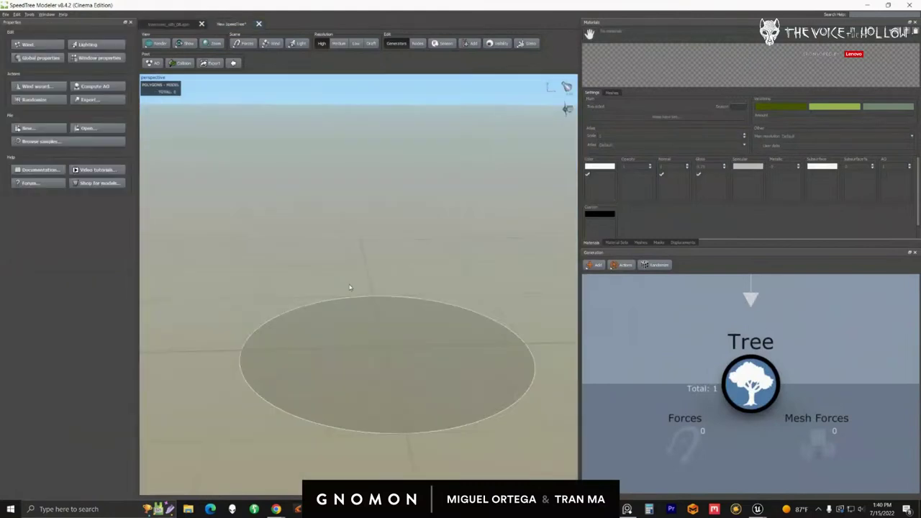
Add a hand-drawn Trunk generator to the Tree generator.
left_click_drag(364, 306, 388, 356)
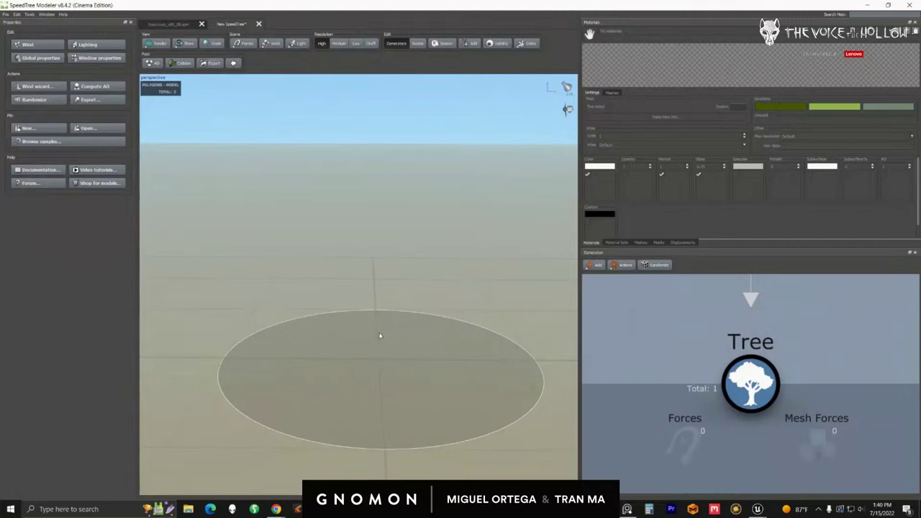
left_click_drag(380, 335, 376, 333)
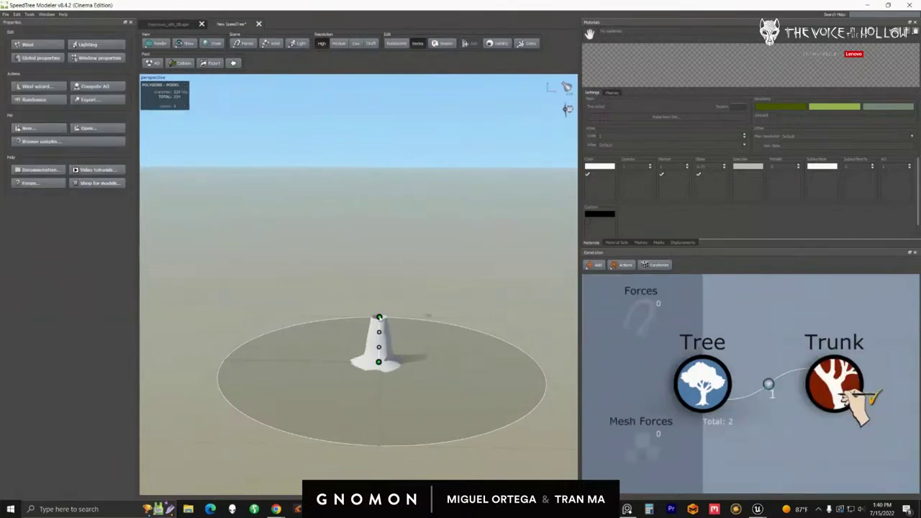
left_click_drag(547, 324, 548, 336)
scroll(548, 336, "up", 2)
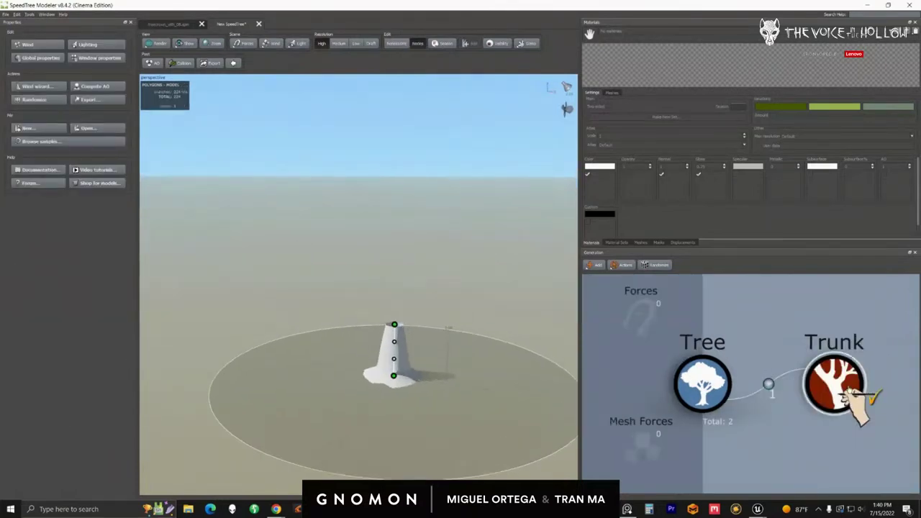
mouse_move(846, 389)
left_mouse_down()
mouse_move(811, 373)
mouse_move(848, 399)
mouse_move(805, 370)
mouse_move(852, 399)
left_mouse_up()
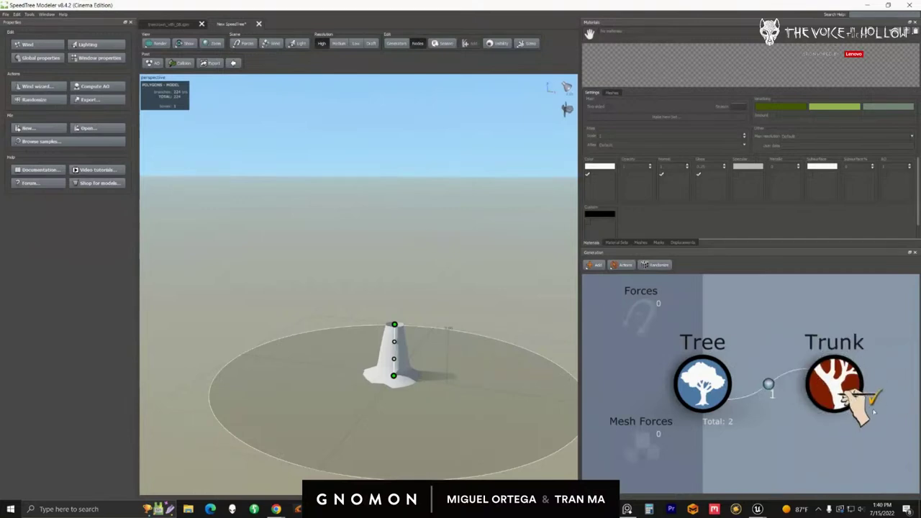
left_click_drag(438, 341, 449, 338)
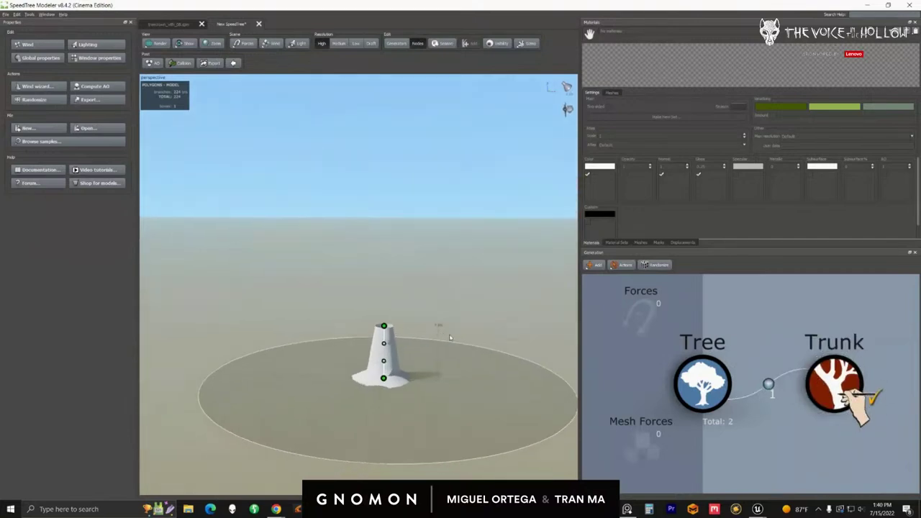
left_click(709, 388)
right_click(710, 387)
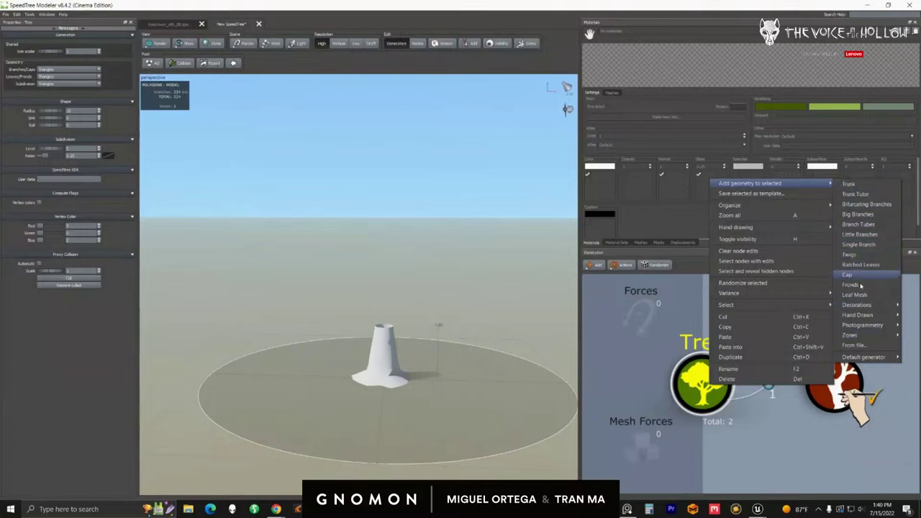
mouse_move(859, 335)
mouse_move(859, 316)
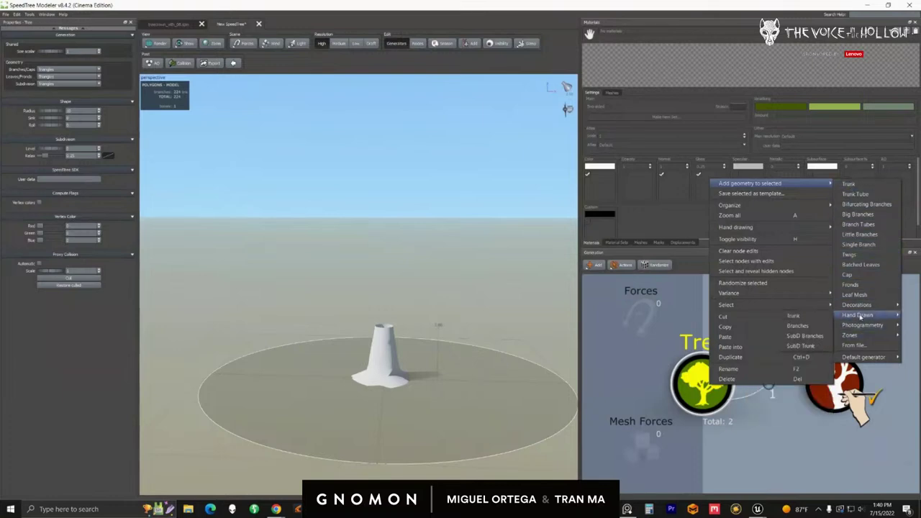
left_click(793, 315)
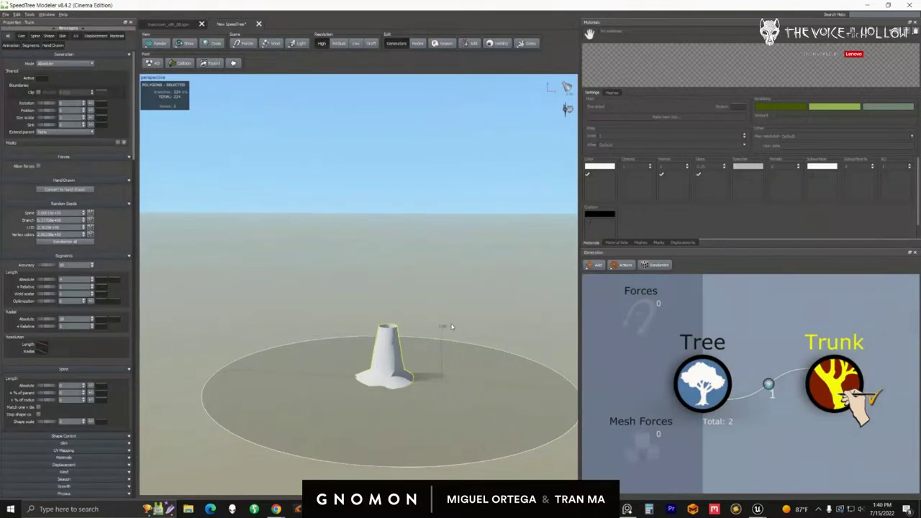
Draw the trunk freehand as an S-shaped curve that rises from the ground and bends over into a hook.
left_click_drag(451, 327, 397, 339)
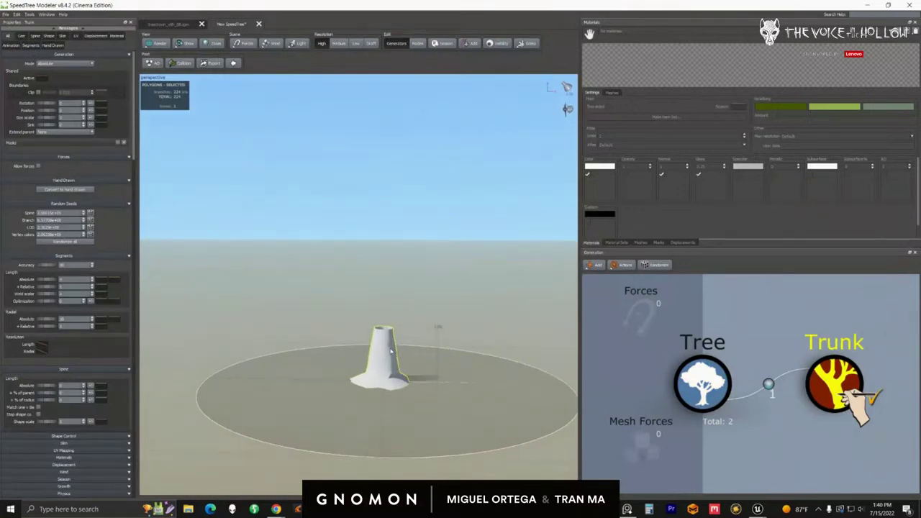
left_click_drag(422, 306, 403, 316)
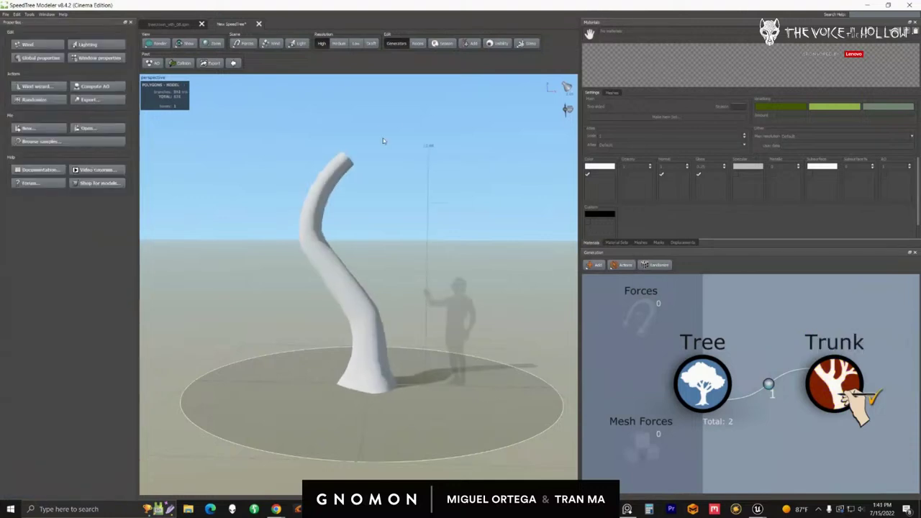
mouse_move(382, 141)
left_mouse_down()
mouse_move(451, 255)
mouse_move(440, 254)
left_mouse_up()
Select the drawn trunk and move the control point near the hook's end upward and outward.
scroll(432, 324, "down", 4)
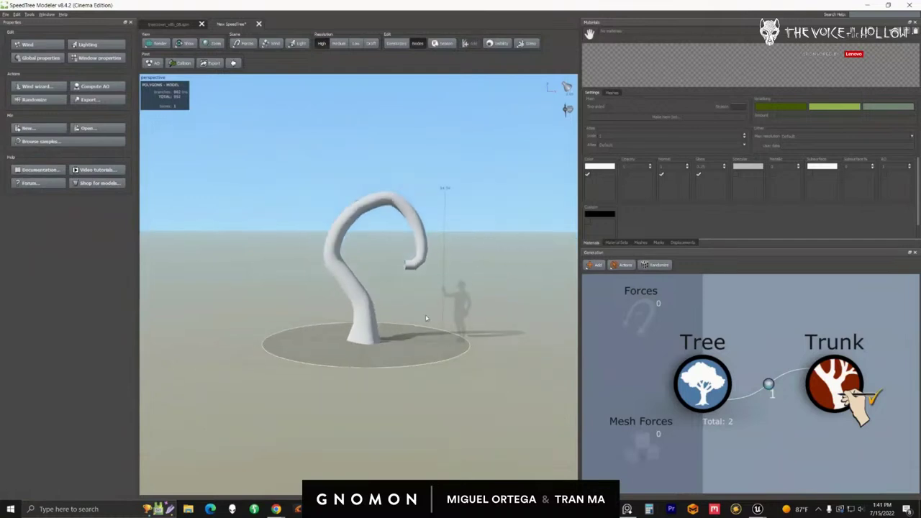
scroll(428, 292, "up", 2)
scroll(428, 286, "up", 1)
scroll(423, 233, "up", 2)
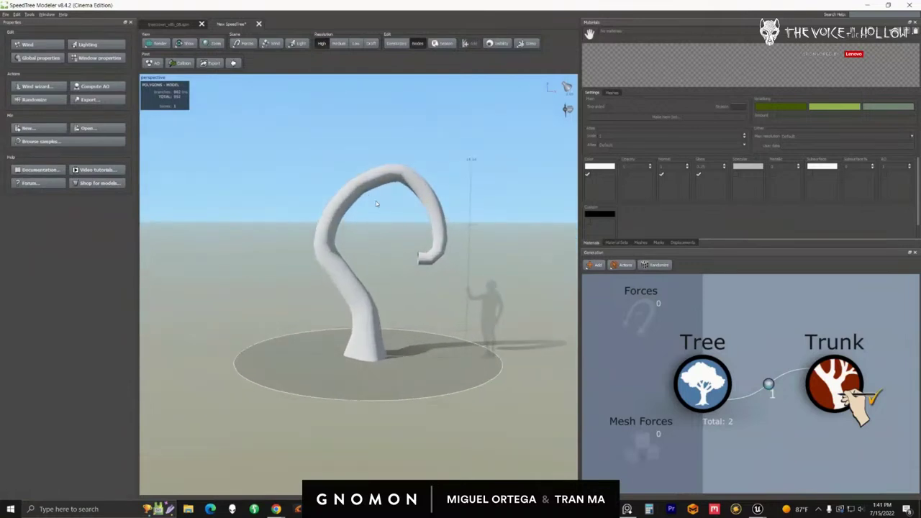
left_click(379, 175)
left_click_drag(394, 234, 400, 233)
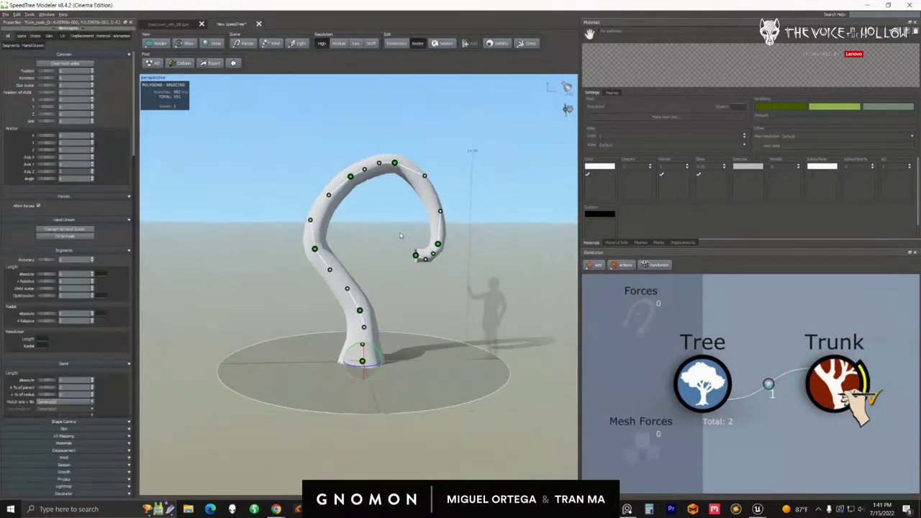
middle_click_drag(399, 233, 395, 255)
left_click_drag(394, 258, 388, 256)
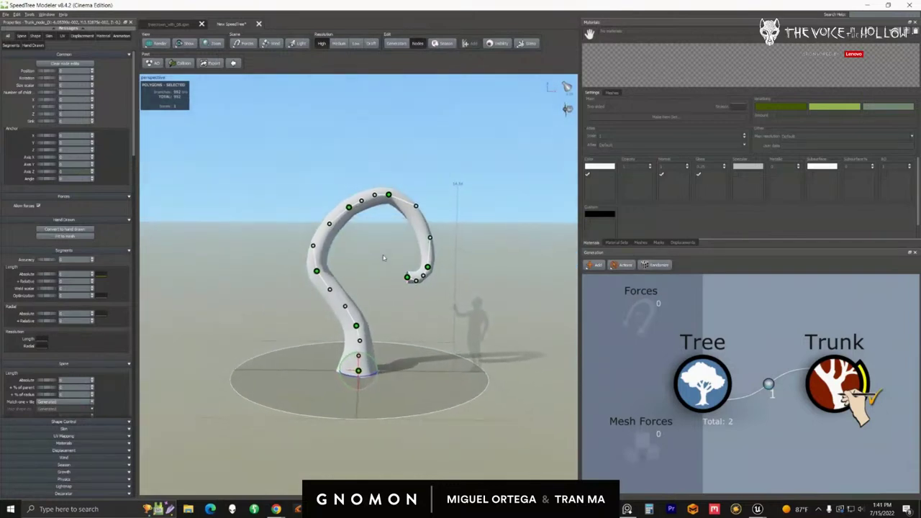
middle_click_drag(383, 257, 386, 262)
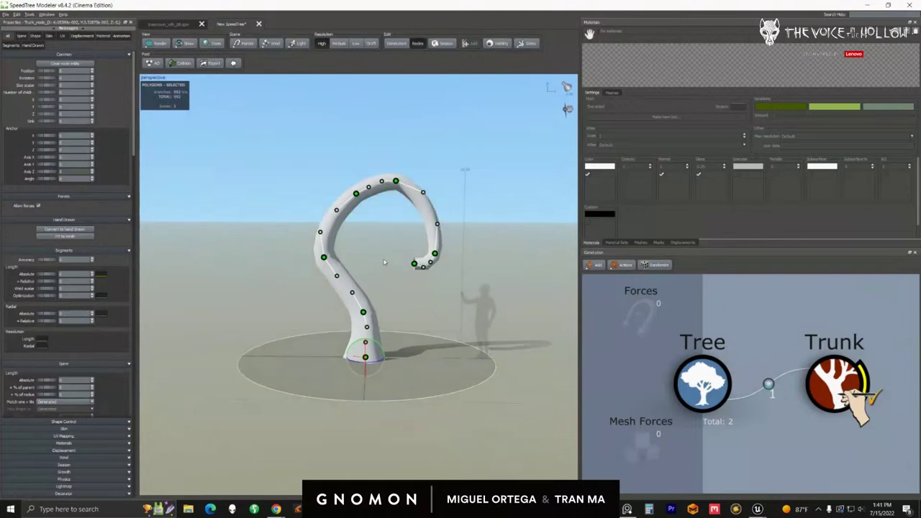
left_click_drag(387, 263, 389, 262)
middle_click_drag(401, 238, 394, 241)
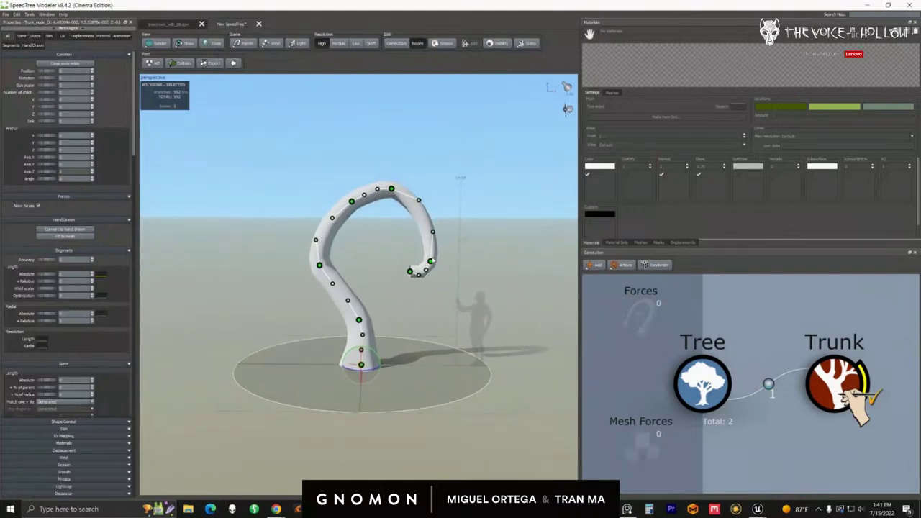
left_click(430, 261)
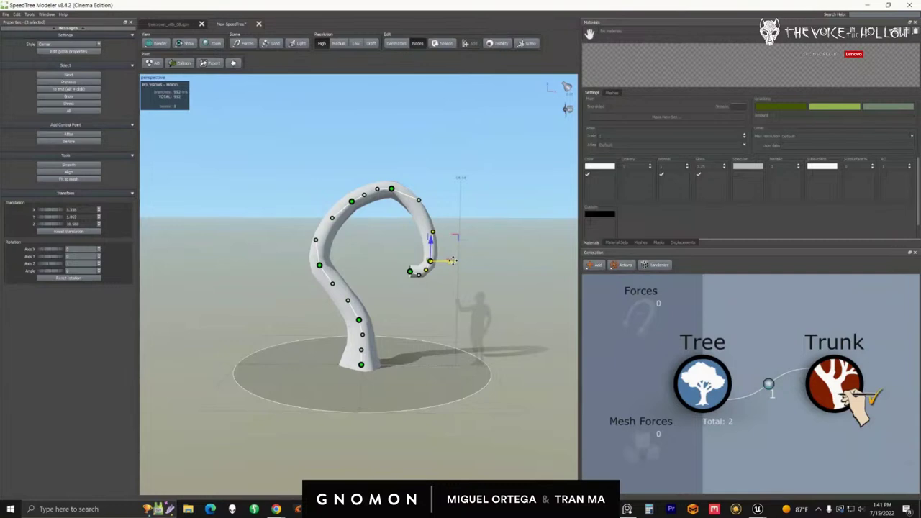
left_click_drag(452, 260, 432, 224)
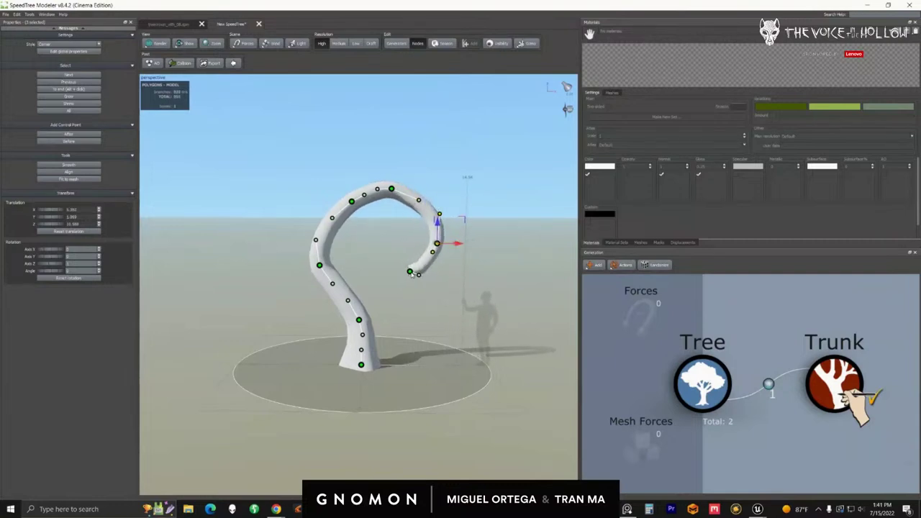
Undo the hooked trunk shape and raise the top control point of the short trunk to make it tall and straight.
left_click(403, 292)
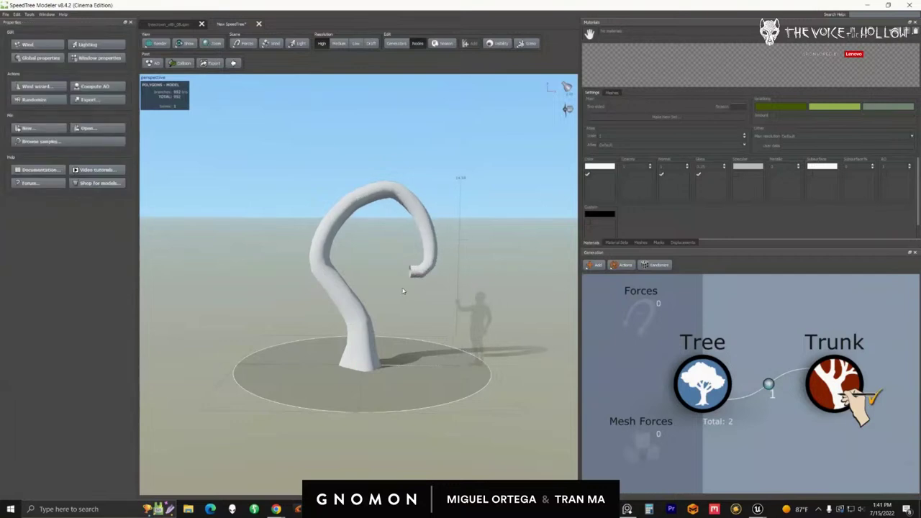
key("ctrl+z")
left_click(363, 346)
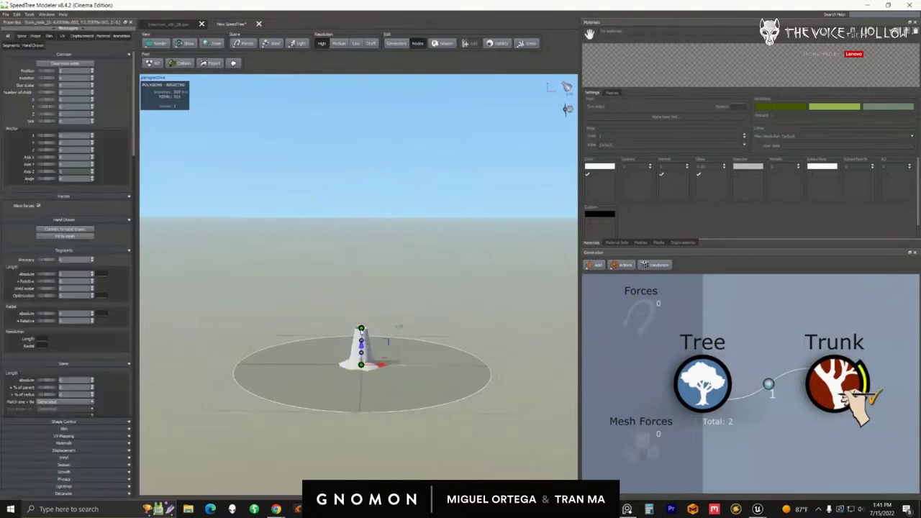
left_click(362, 328)
left_click_drag(362, 308, 364, 94)
middle_click_drag(423, 211, 430, 220)
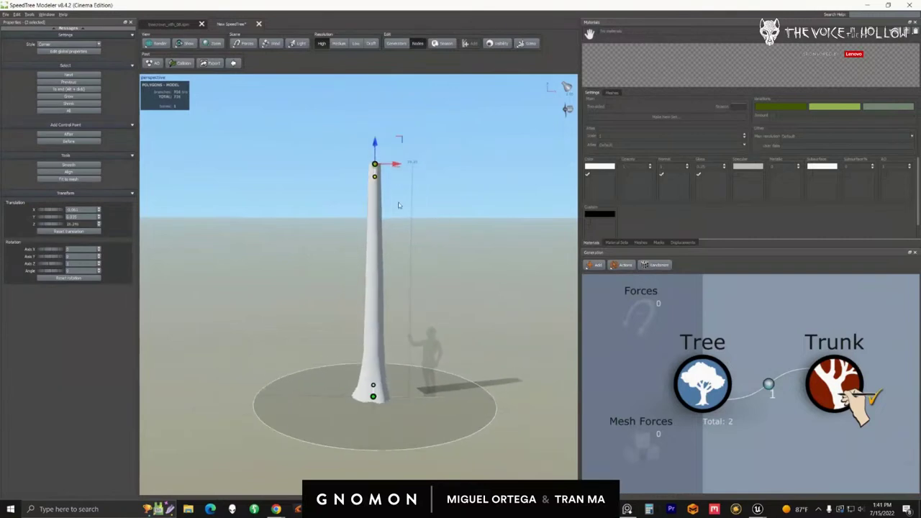
Lean the trunk by moving its top control point sideways, and insert a new control point before it.
left_click_drag(396, 164, 492, 175)
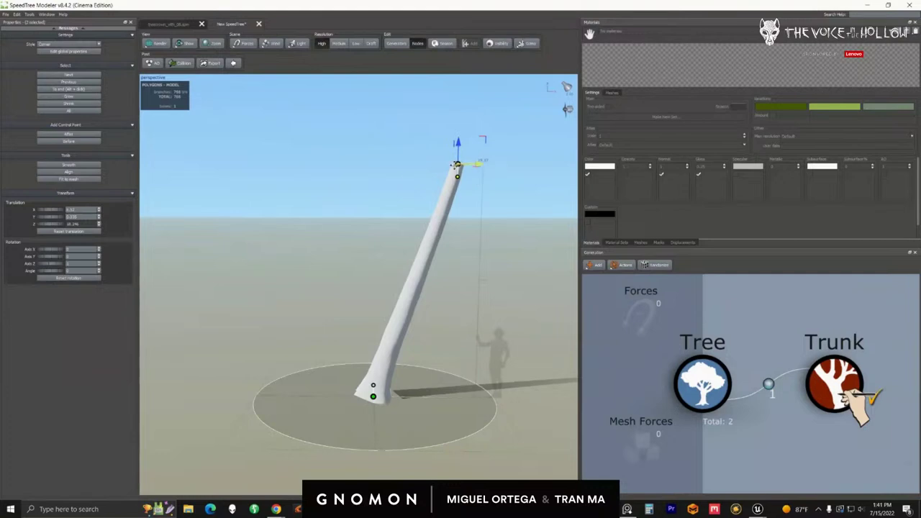
left_click(472, 180)
left_click(454, 182)
left_click(457, 165)
left_click(45, 99)
left_click(69, 142)
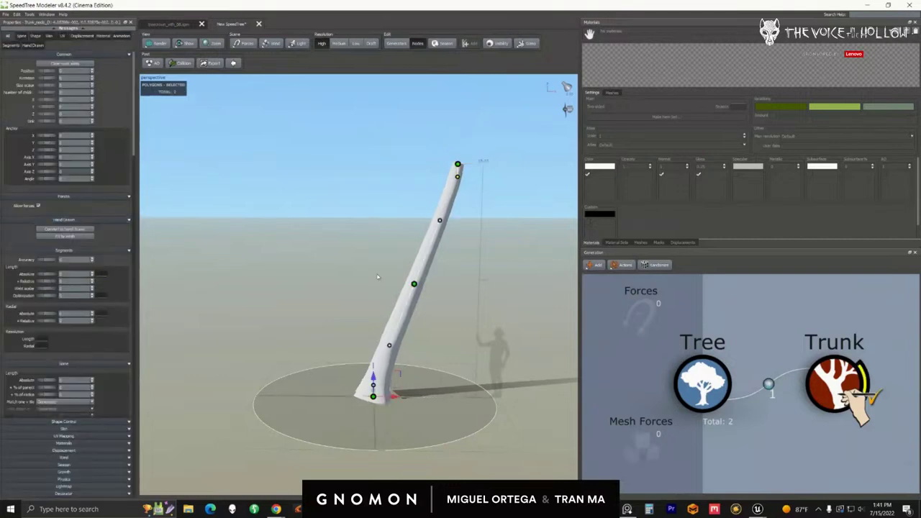
Bend the trunk into an arc by moving its middle control point outward against the lean and raising that point's upper handle.
left_click(415, 285)
left_click_drag(430, 283, 320, 262)
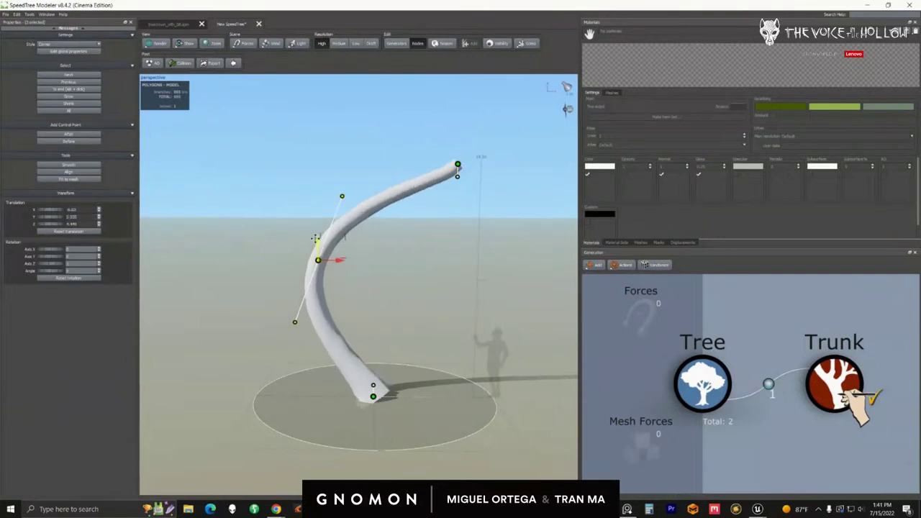
left_click(342, 197)
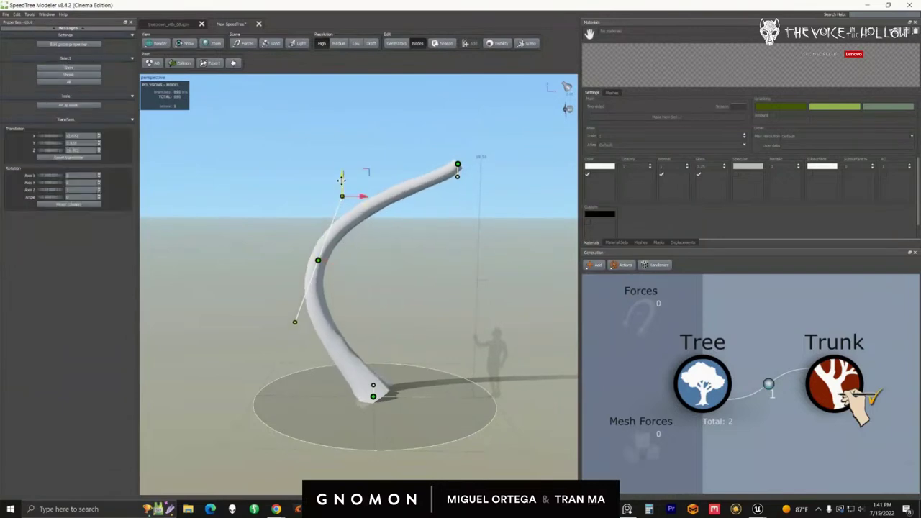
left_click_drag(342, 197, 337, 125)
Nudge the middle control point slightly outward and move its lower handle down and inward to round the lower bend.
left_click(317, 260)
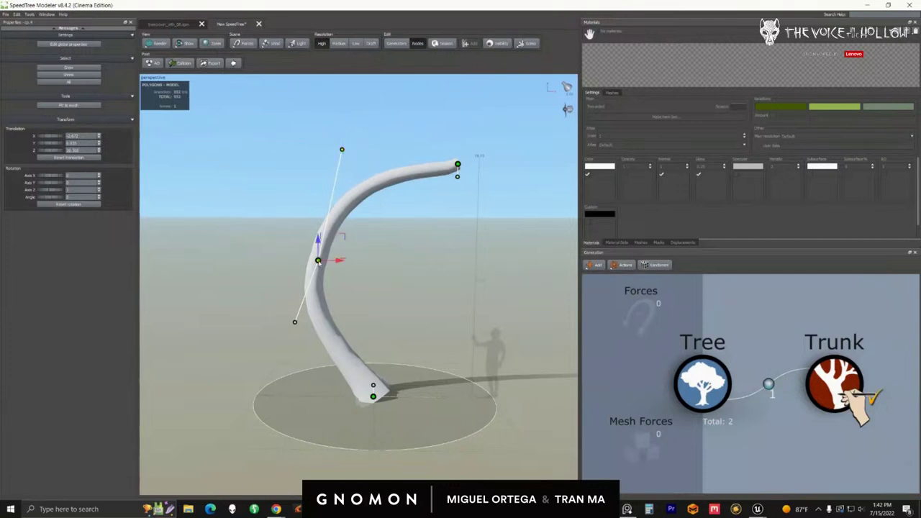
left_click_drag(340, 260, 335, 260)
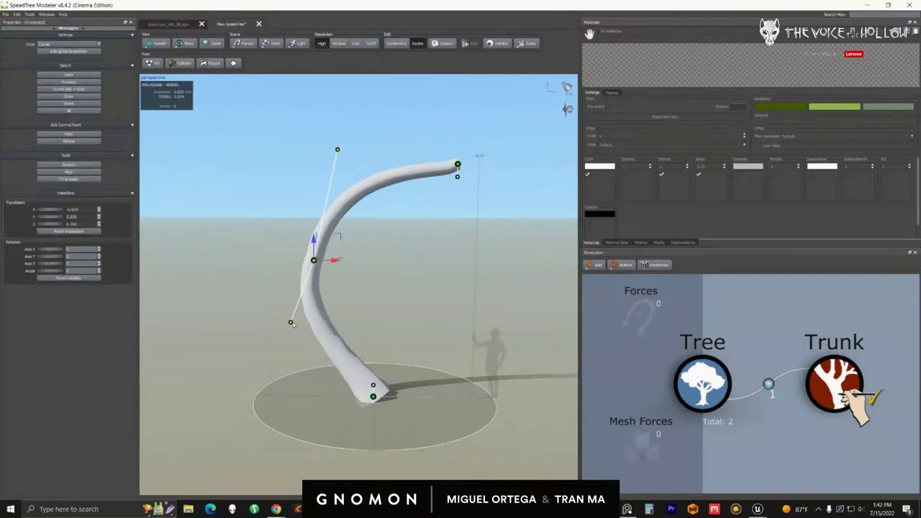
left_click(290, 323)
left_click_drag(308, 322, 322, 344)
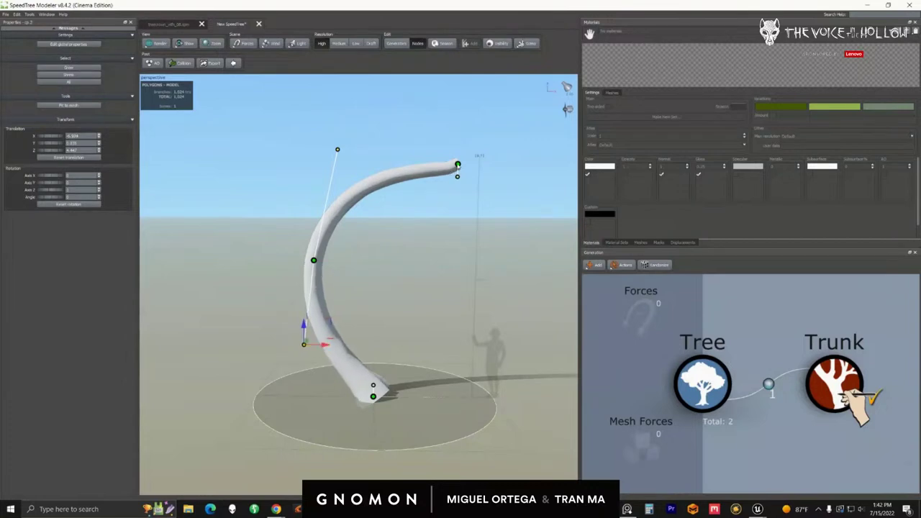
Lower the trunk's tip control point and move its handle up and inward so the end curves downward.
left_click(457, 165)
left_click_drag(458, 146, 458, 178)
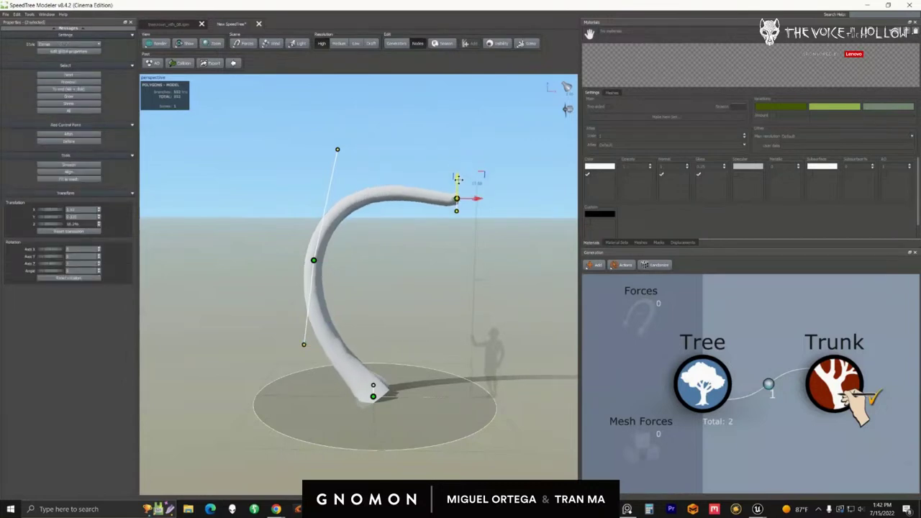
left_click(456, 212)
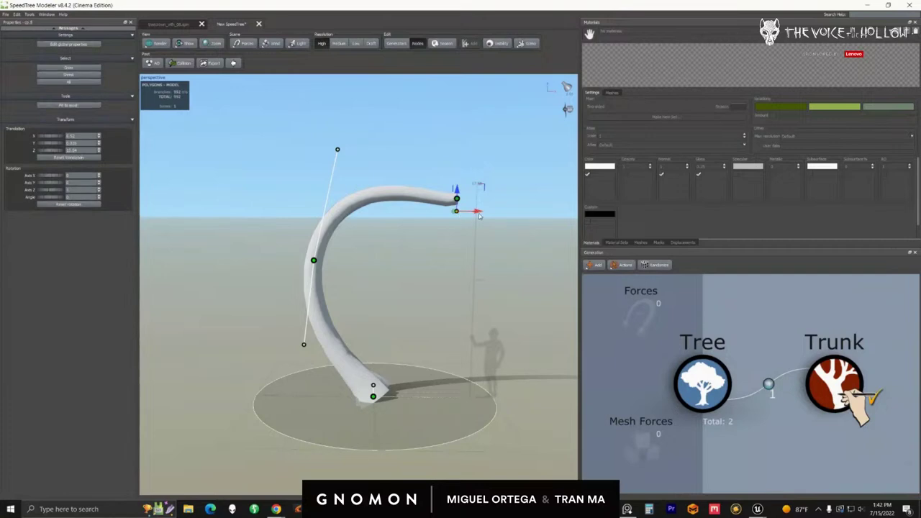
left_click_drag(480, 210, 451, 177)
View the main Trunk generator of the finished twisted tree in the other document and its spine nodes for comparison.
left_click(182, 24)
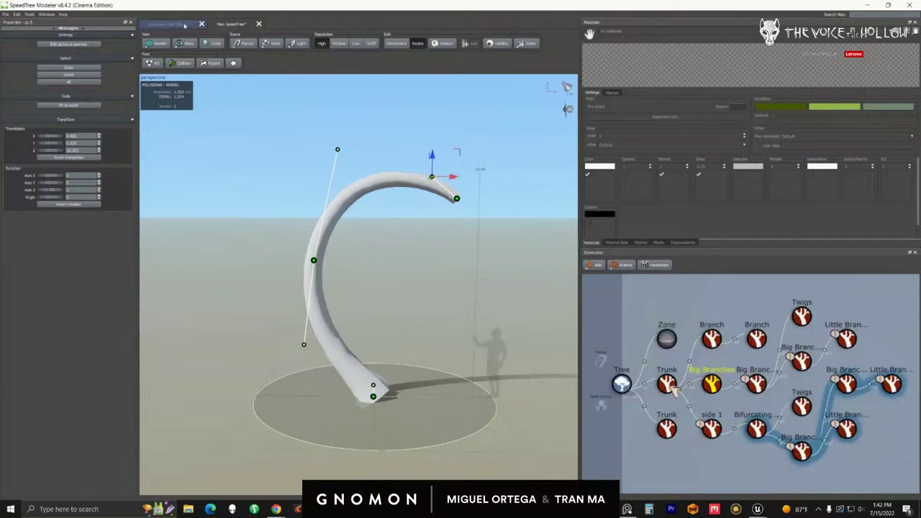
left_click(667, 383)
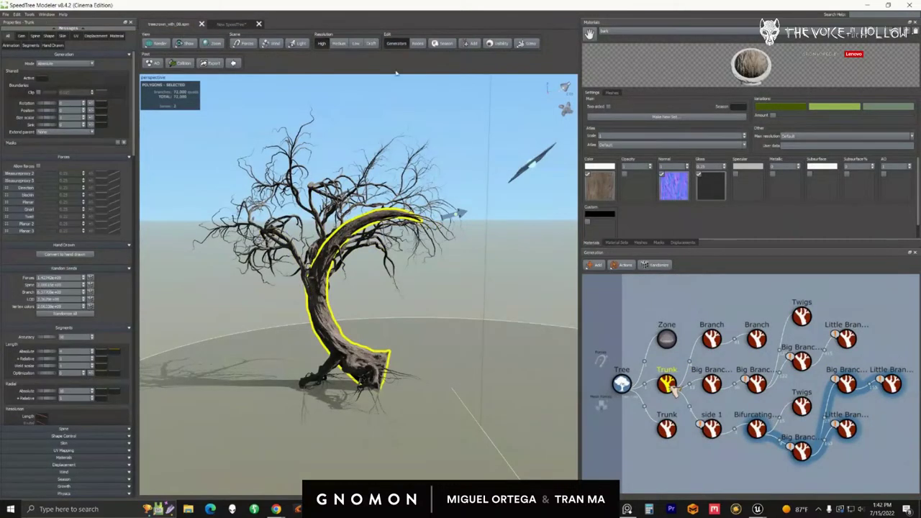
left_click(417, 43)
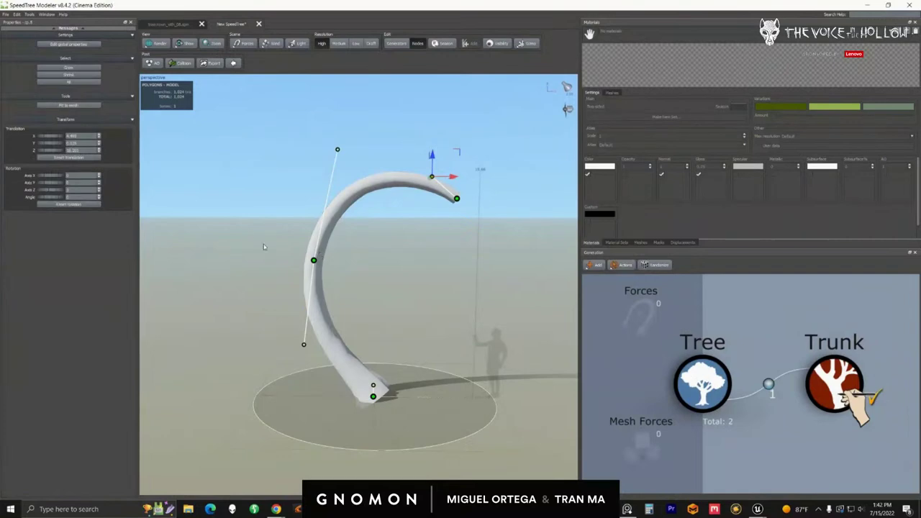
Refine the new trunk's arc by raising the tip's handle slightly and shifting the middle control point further outward.
left_click_drag(363, 271, 402, 254)
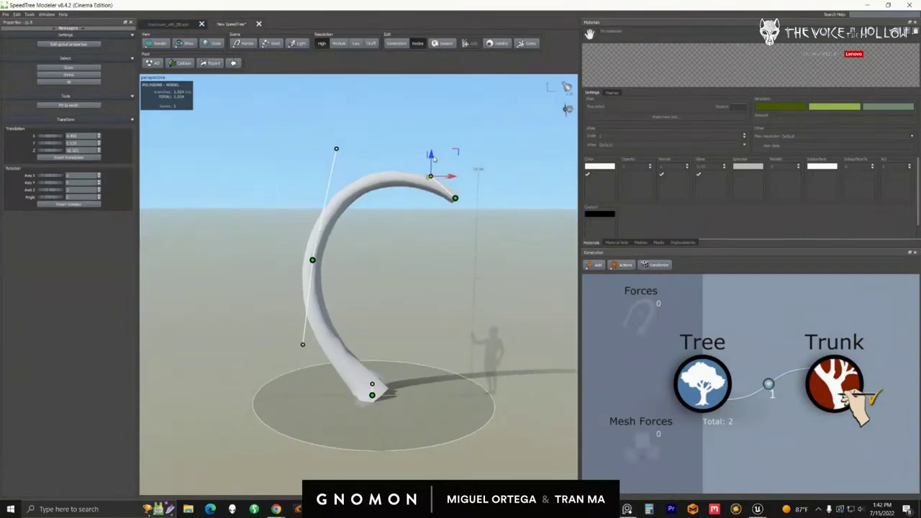
left_click_drag(431, 154, 432, 148)
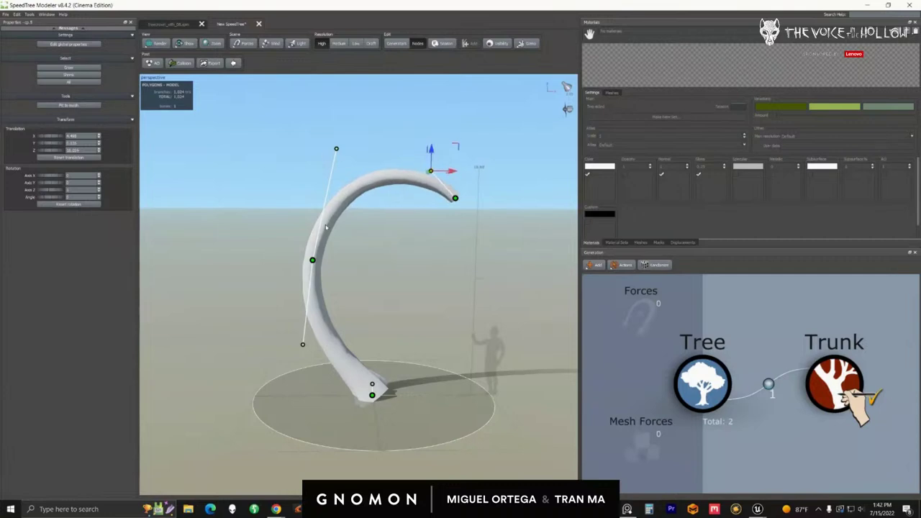
left_click(313, 261)
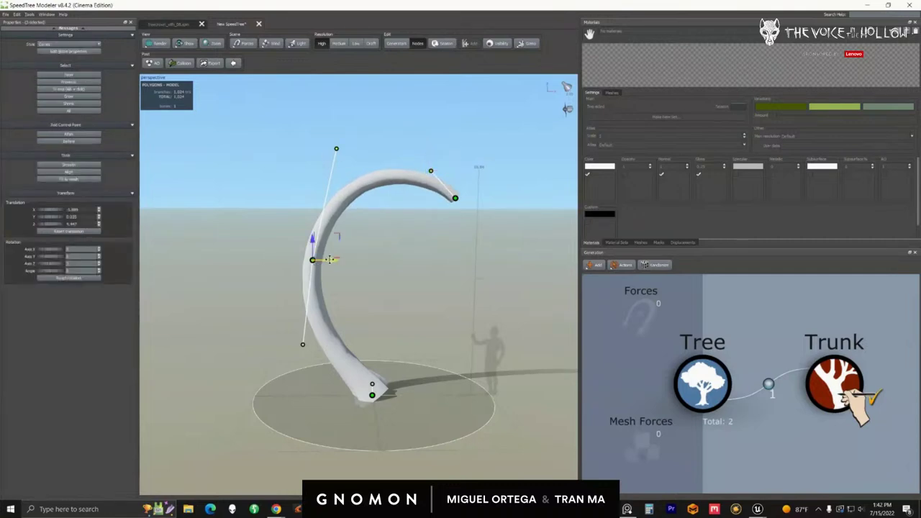
left_click_drag(333, 260, 324, 260)
scroll(325, 260, "down", 3)
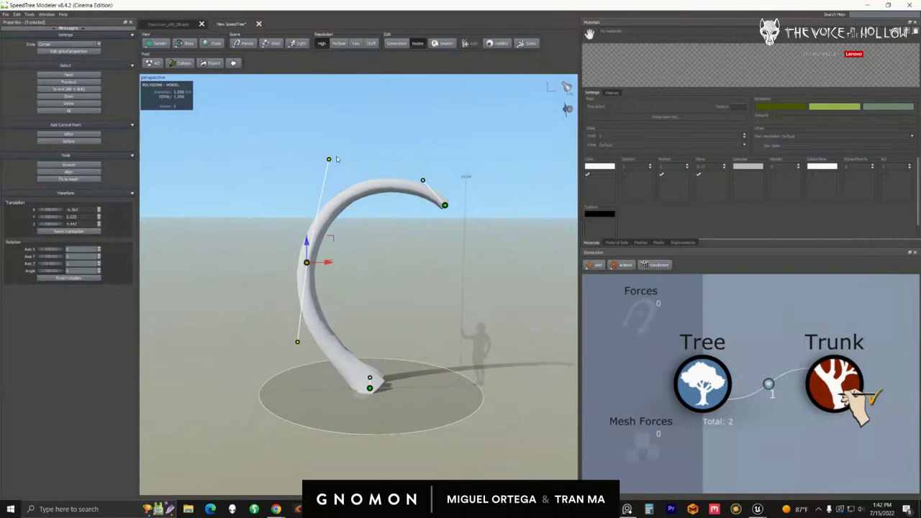
Select the Trunk generator and increase its absolute skin radius to thicken the trunk.
mouse_move(426, 327)
left_mouse_down()
mouse_move(422, 334)
mouse_move(426, 327)
left_mouse_up()
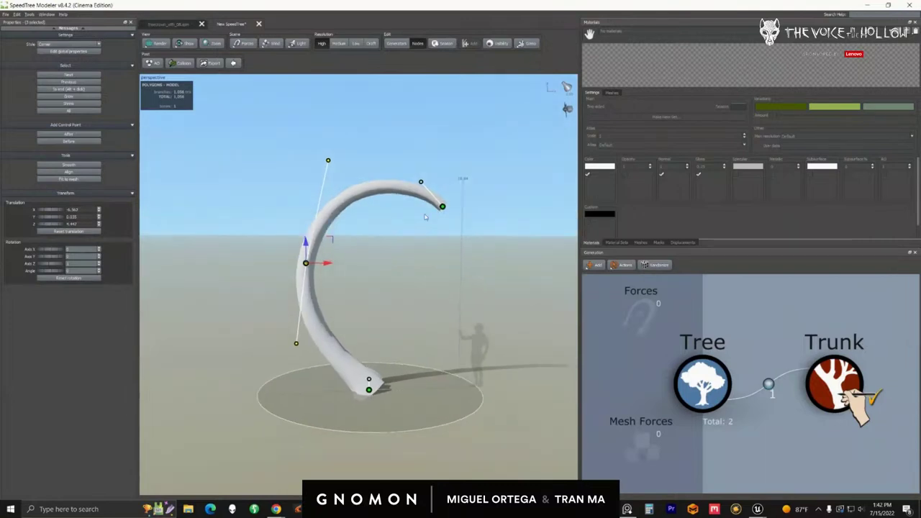
left_click_drag(426, 216, 387, 184)
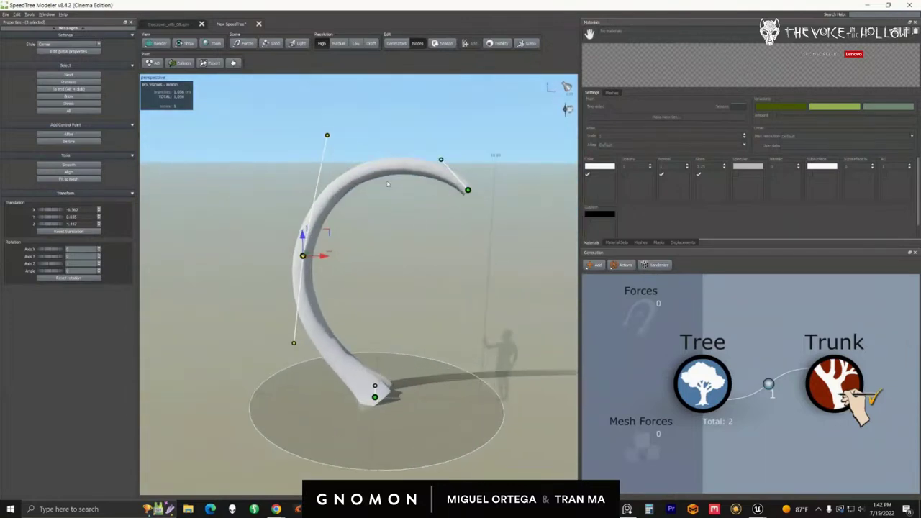
left_click(394, 171)
scroll(399, 219, "up", 5)
left_click(457, 163)
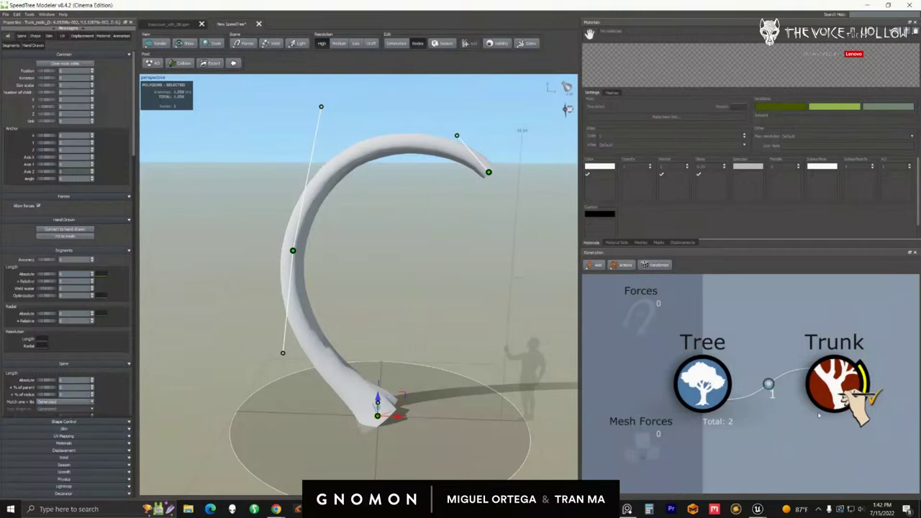
left_click(835, 396)
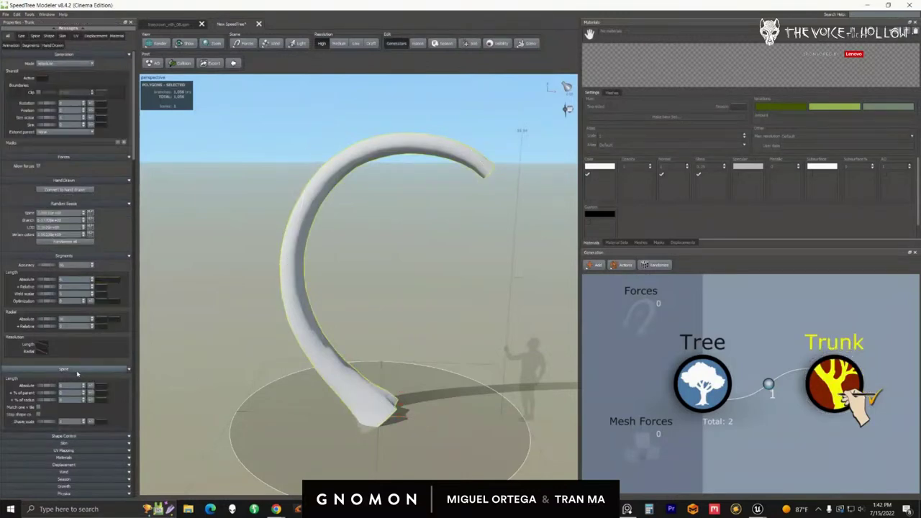
left_click(65, 443)
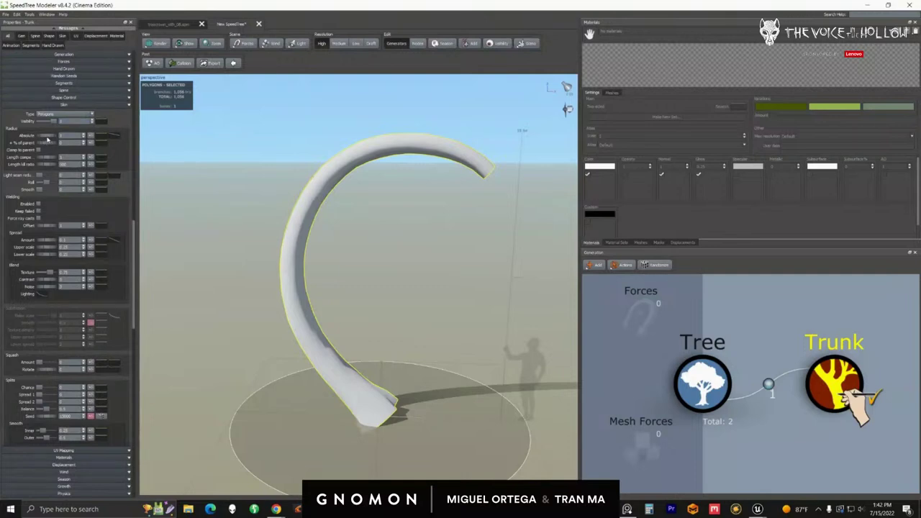
left_click_drag(47, 139, 61, 135)
Open the absolute radius profile curve and lower its end point so the trunk tapers strongly toward the tip.
left_click(107, 135)
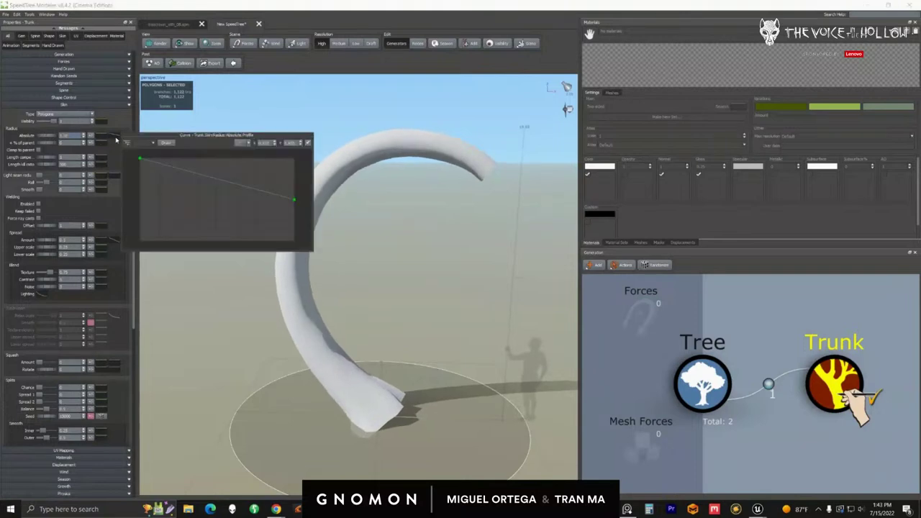
left_click_drag(194, 135, 603, 92)
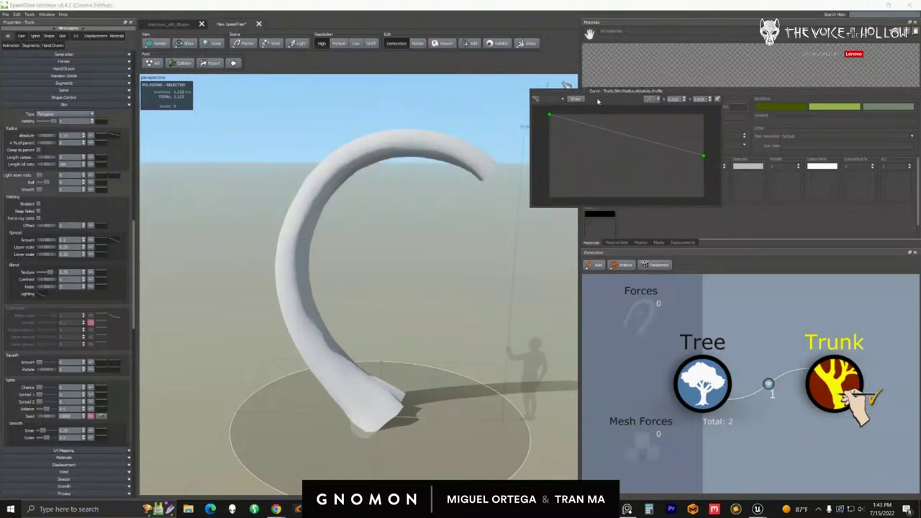
left_click(549, 115)
left_click_drag(704, 157, 691, 185)
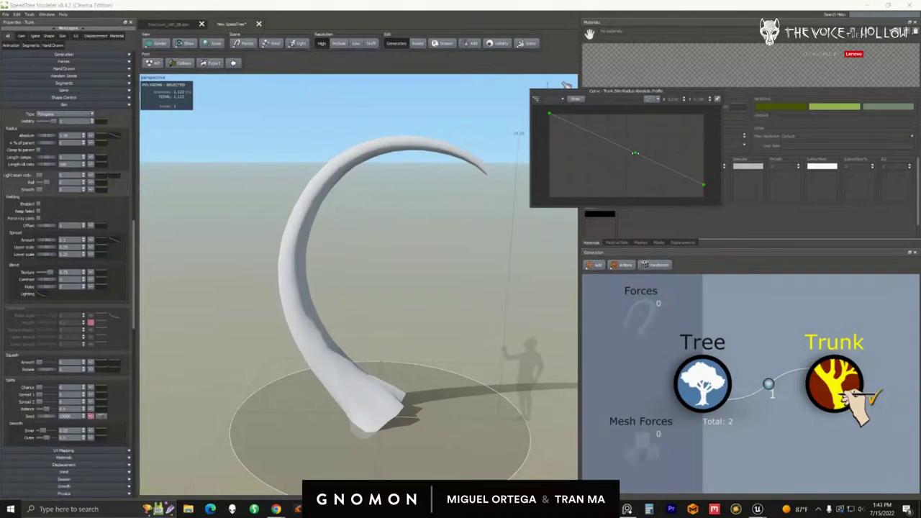
Add three intermediate points to the radius profile curve and shape them so the trunk's thickness varies along its length.
mouse_move(634, 153)
left_mouse_down()
mouse_move(637, 146)
mouse_move(696, 177)
mouse_move(696, 167)
left_mouse_up()
left_click(670, 166)
left_click(590, 133)
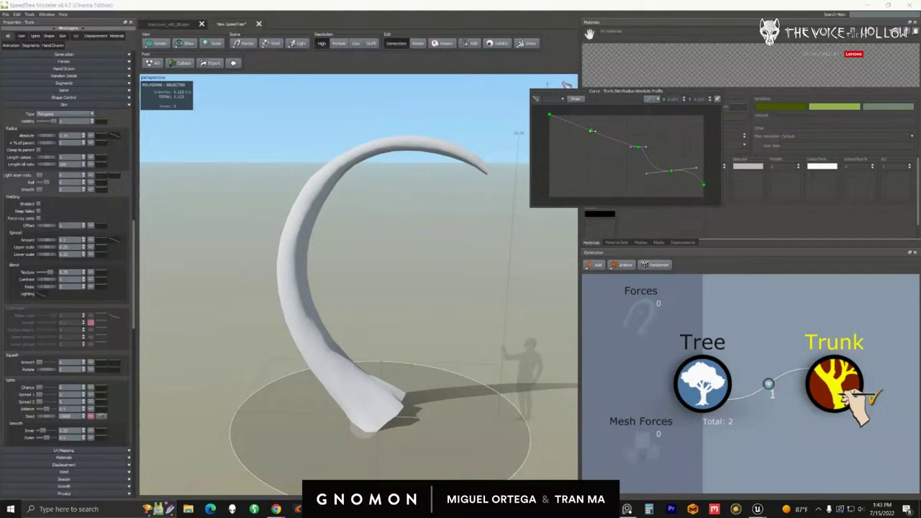
left_click_drag(591, 131, 590, 125)
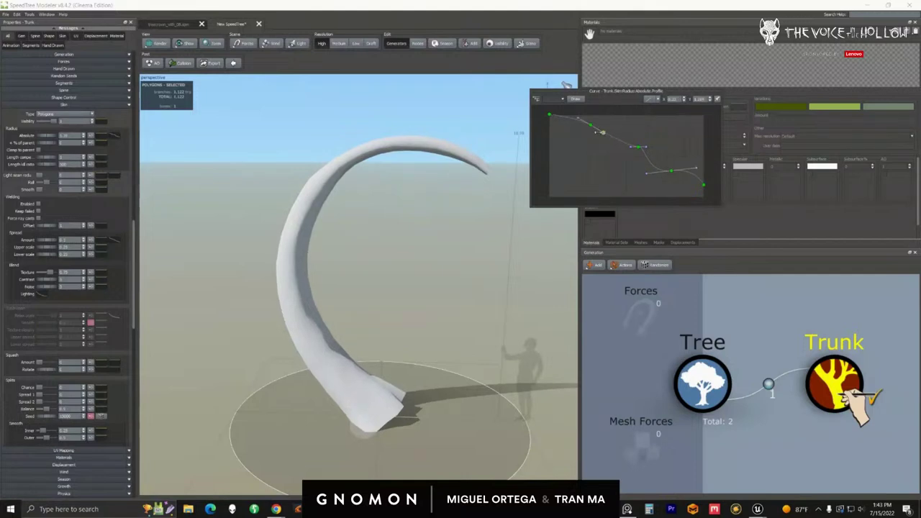
Raise the Trunk generator's late spine noise amount and turbulence to bend the trunk irregularly, then soften the amount.
left_click(834, 379)
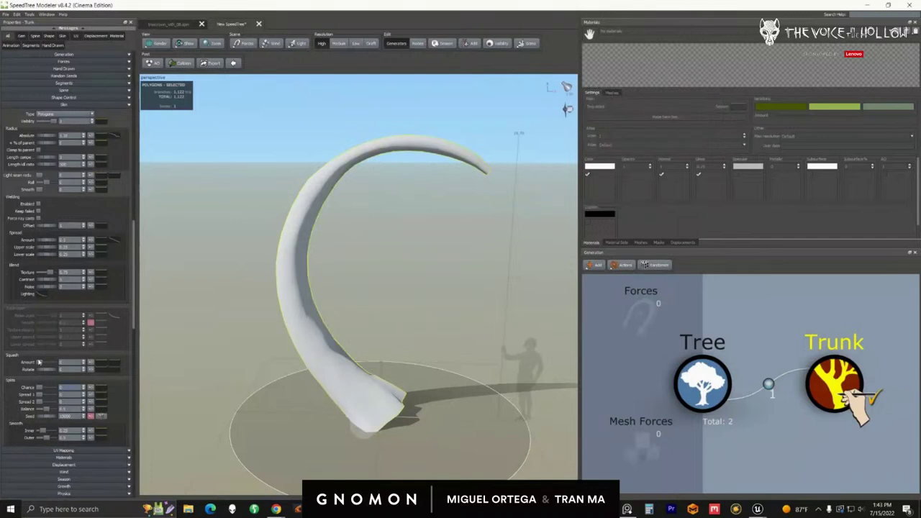
scroll(43, 354, "down", 2)
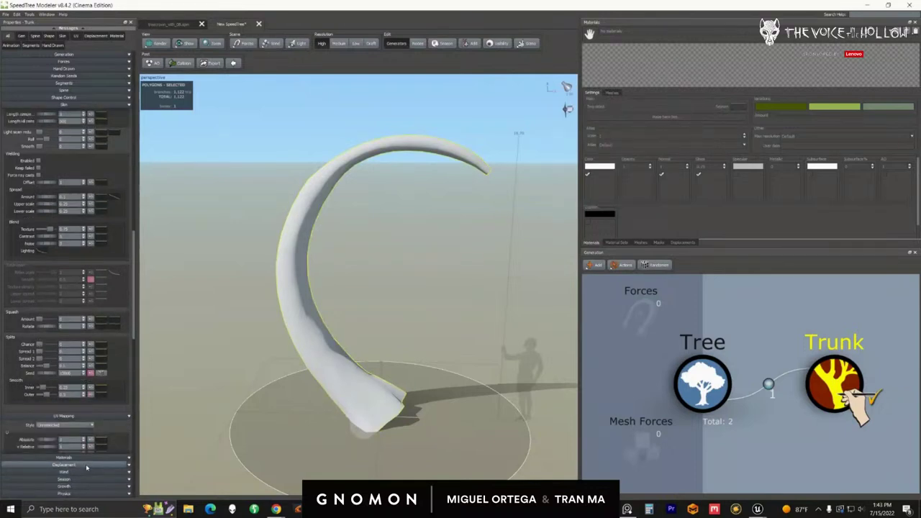
left_click(63, 90)
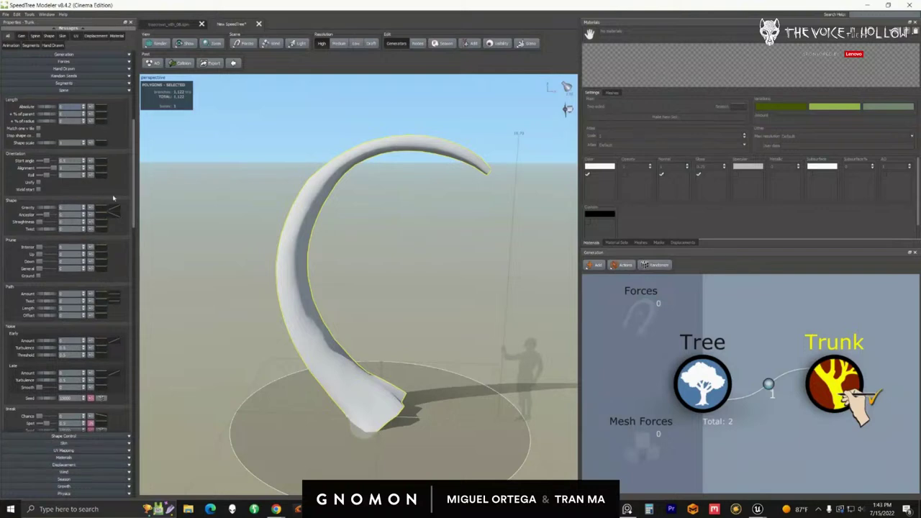
scroll(43, 315, "down", 3)
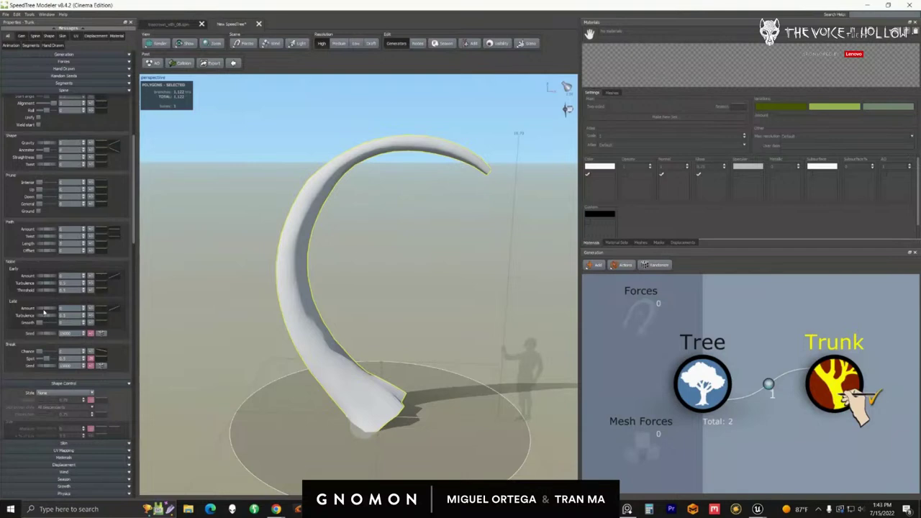
left_click_drag(46, 311, 108, 320)
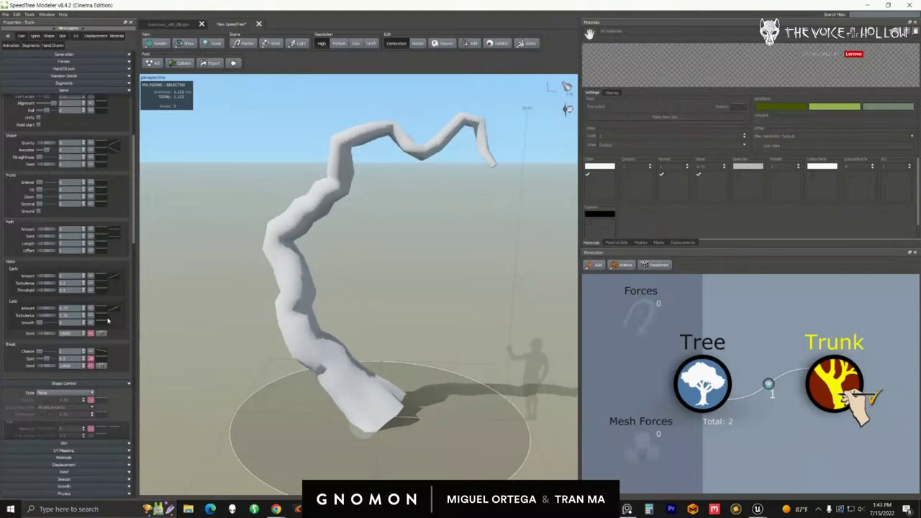
left_click_drag(55, 311, 43, 314)
Add a raised intermediate point to the late noise amount profile curve and reduce the late noise amount to 0.1.
left_click(108, 311)
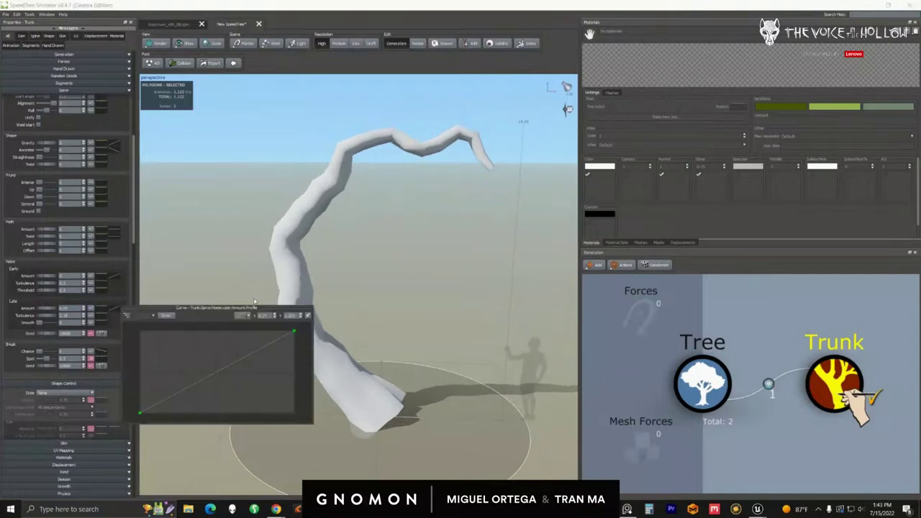
left_click_drag(218, 308, 515, 192)
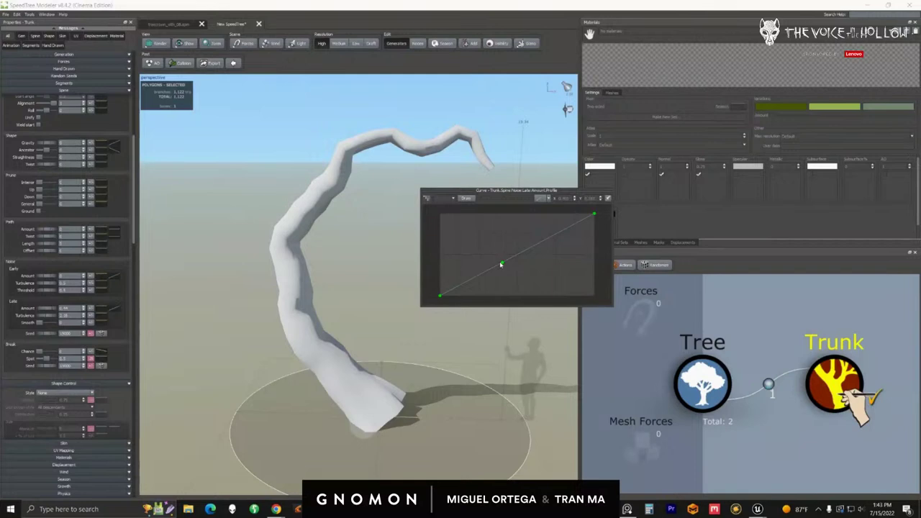
left_click_drag(502, 263, 489, 233)
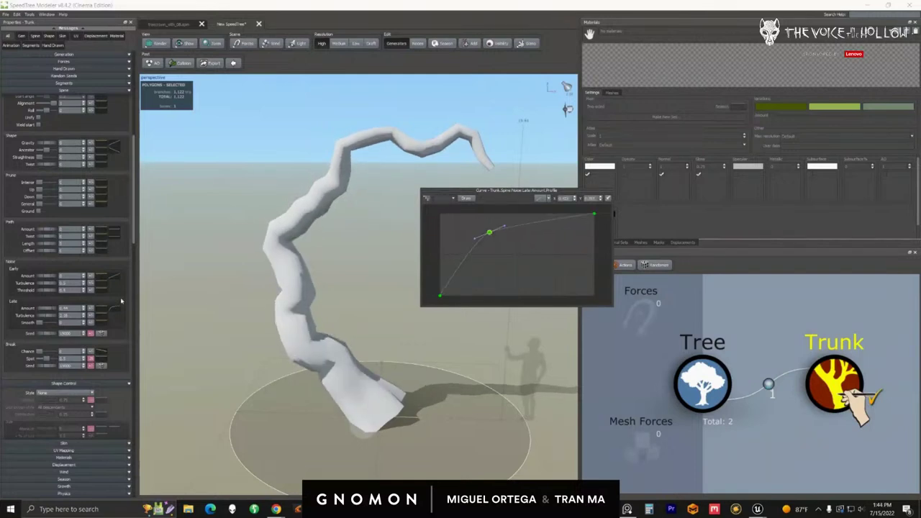
left_click_drag(50, 309, 40, 310)
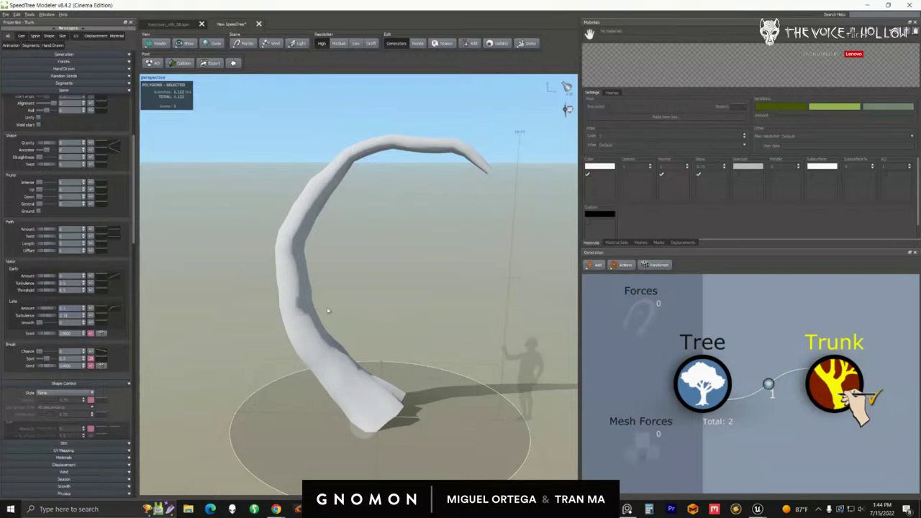
Switch the viewport to wireframe-overlay rendering and examine the polygon density of the trunk's upper bend up close.
left_click_drag(328, 310, 294, 257)
scroll(295, 258, "up", 2)
middle_click_drag(300, 260, 300, 289)
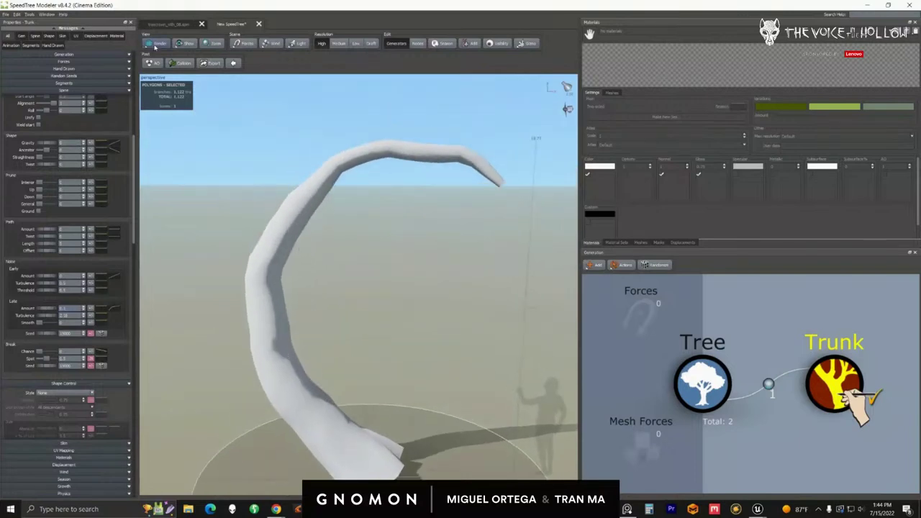
left_click(154, 45)
left_click(173, 62)
scroll(281, 157, "up", 2)
middle_click_drag(291, 168, 297, 187)
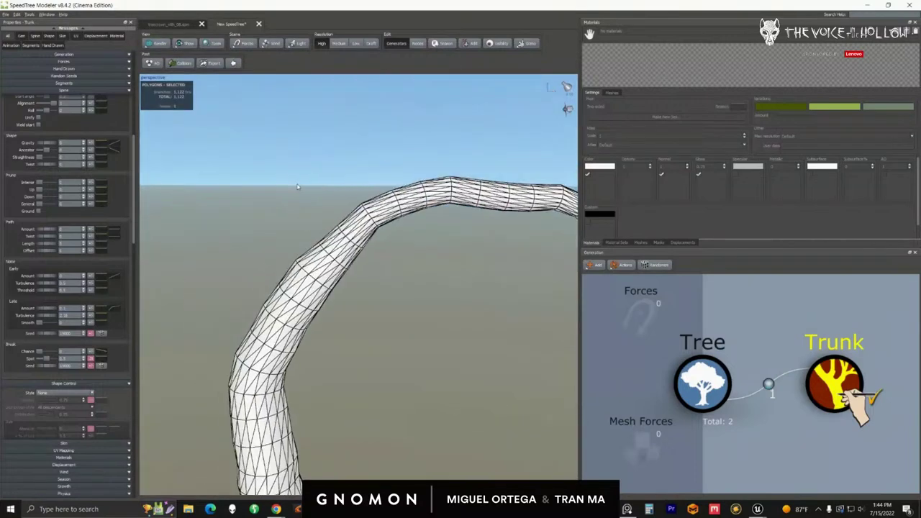
left_click_drag(297, 186, 278, 166)
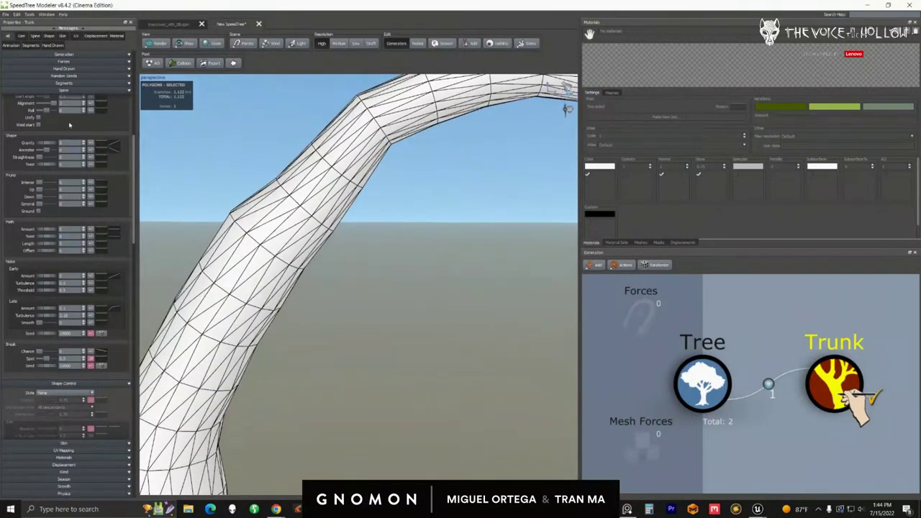
Increase the trunk's absolute length and radial segments to give it a much denser, smoother mesh.
scroll(51, 120, "up", 5)
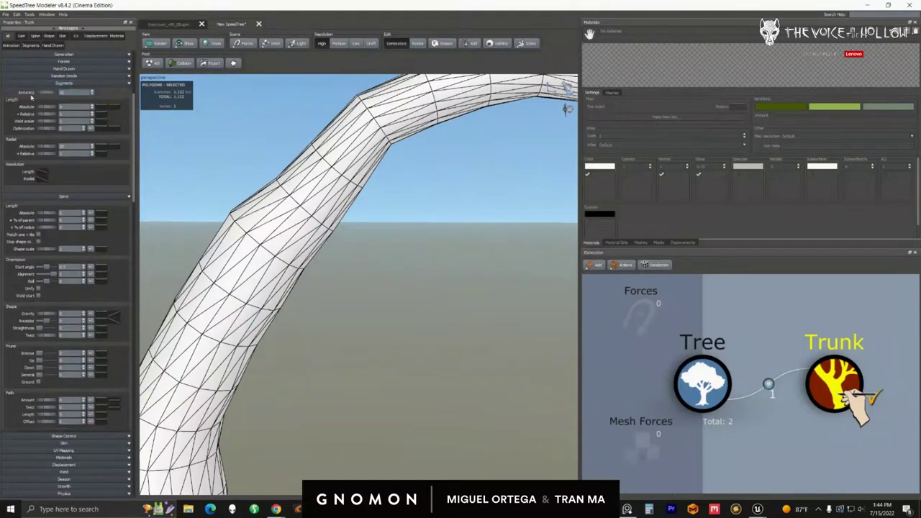
left_click_drag(44, 109, 869, 244)
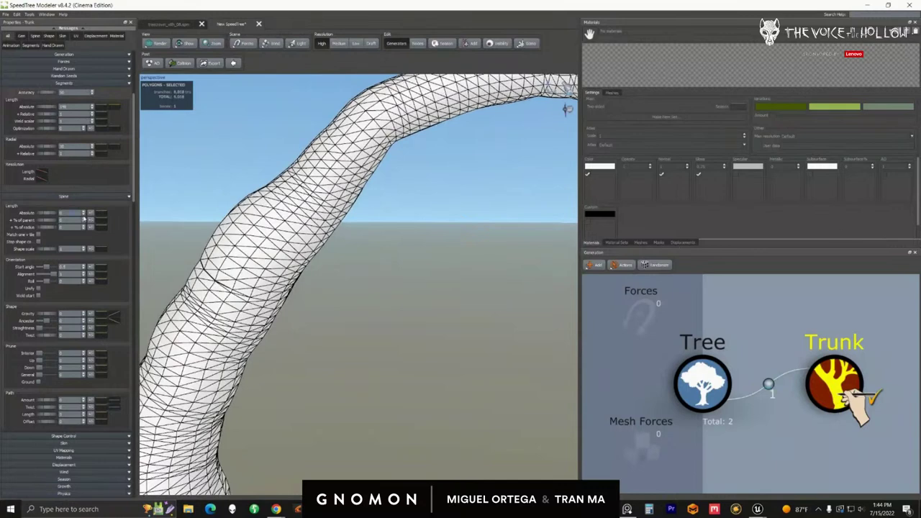
left_click_drag(42, 111, 38, 112)
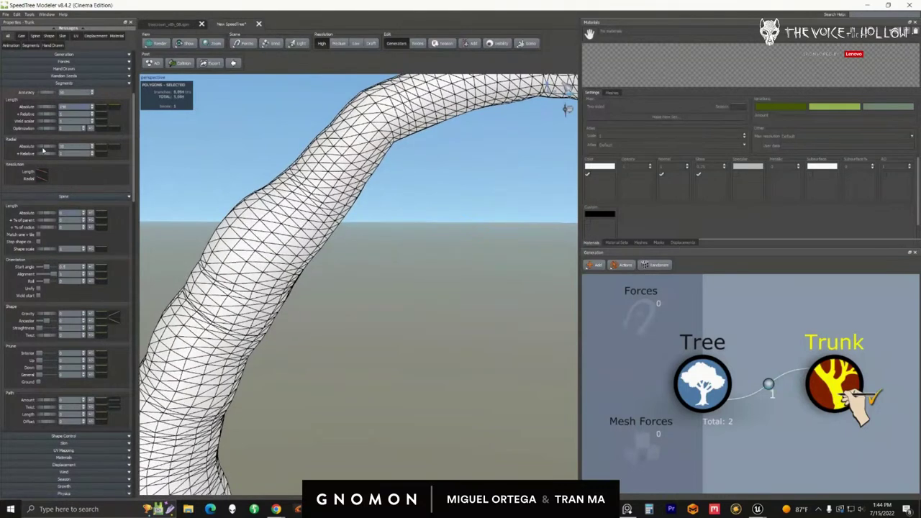
left_click_drag(43, 149, 194, 163)
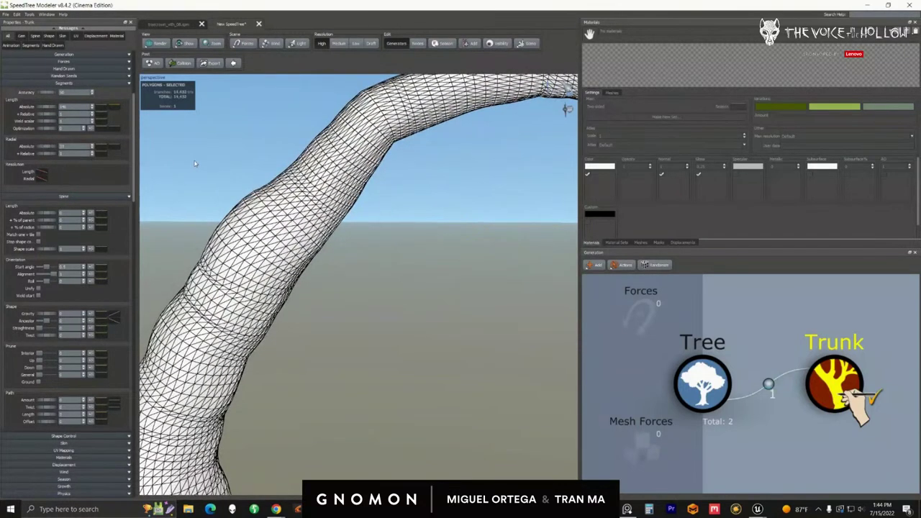
Return the viewport to Standard rendering and examine the shape of the whole trunk.
left_click_drag(283, 215, 245, 274)
left_click(160, 43)
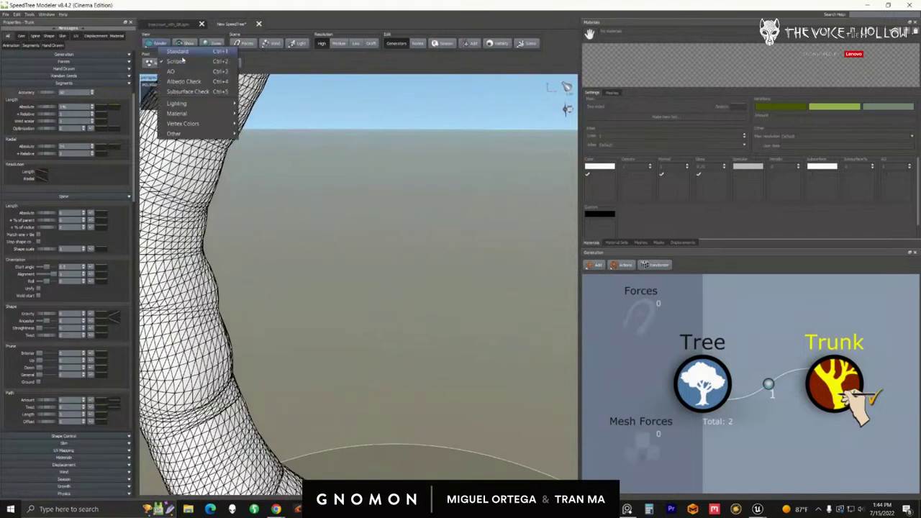
left_click(178, 52)
scroll(266, 220, "down", 5)
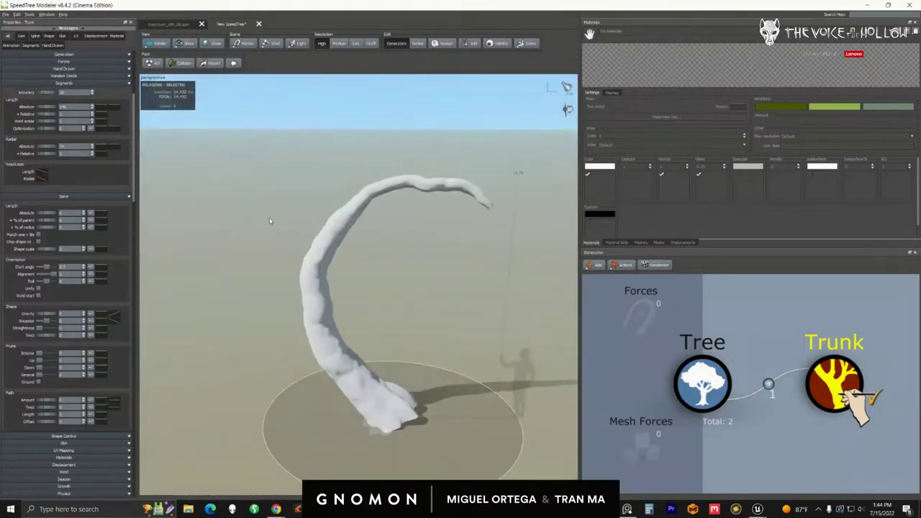
left_click_drag(274, 222, 222, 228)
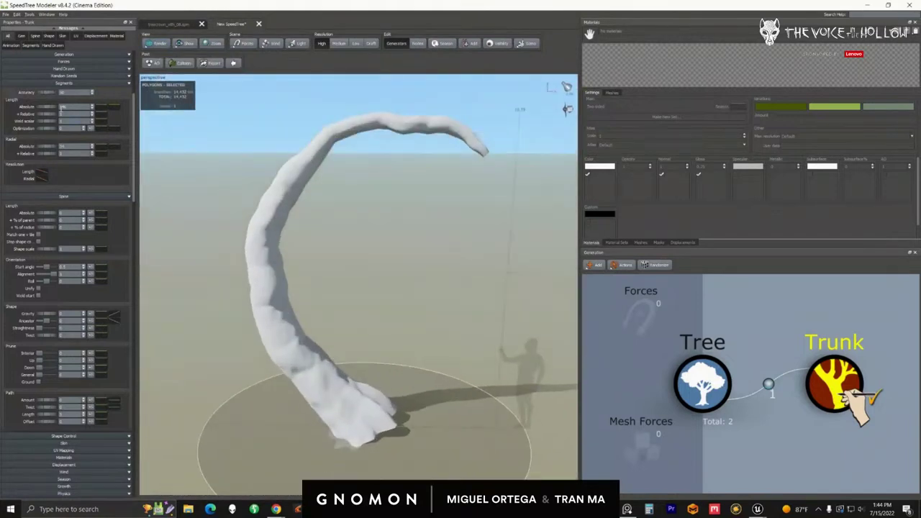
Lower the trunk's late spine noise amount further to calm the bumps along its arc.
scroll(68, 347, "down", 3)
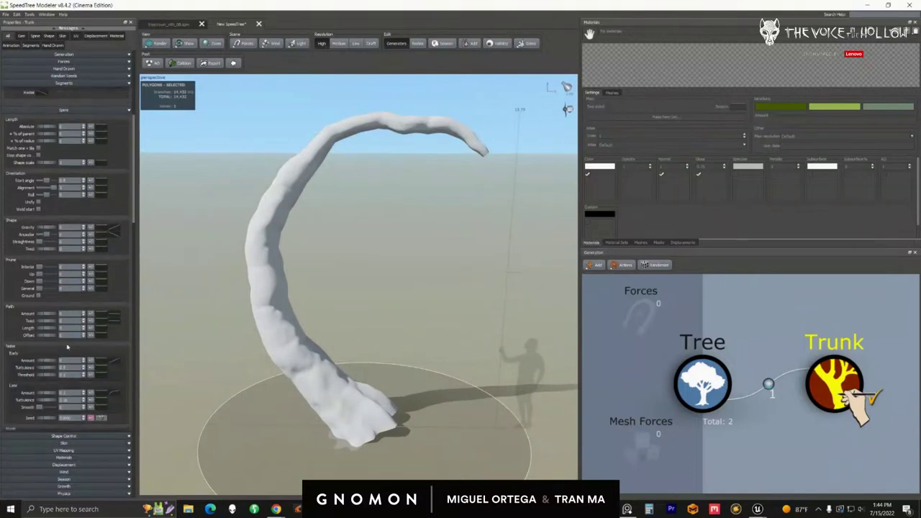
scroll(67, 348, "down", 4)
left_click_drag(51, 266, 50, 268)
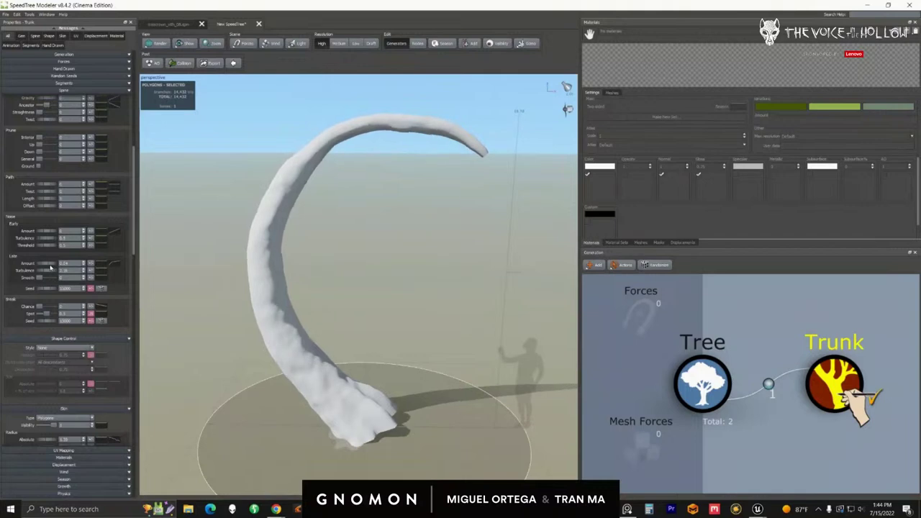
Open the trunk's displacement settings and increase the main displacement amount to 0.7 for a rougher surface.
scroll(302, 381, "up", 5)
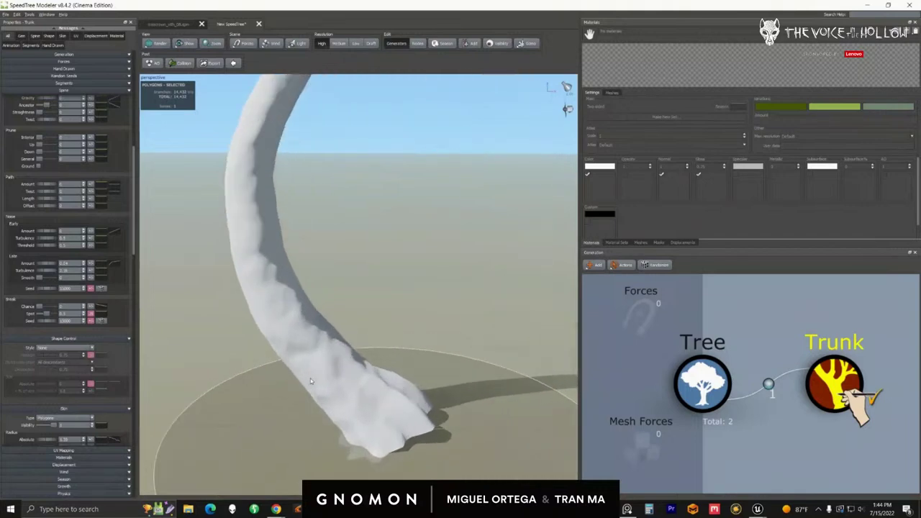
left_click(72, 451)
left_click(60, 465)
scroll(58, 323, "down", 5)
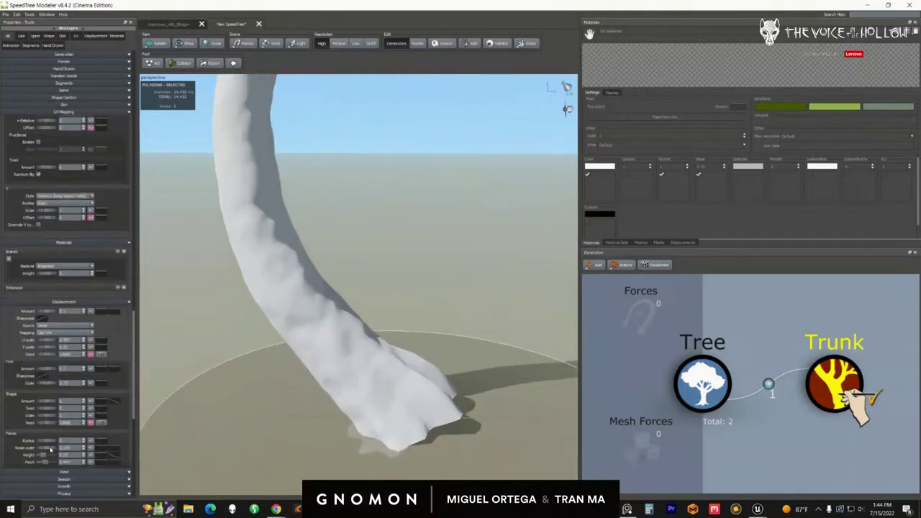
left_click_drag(44, 291, 57, 290)
middle_click_drag(327, 230, 338, 247)
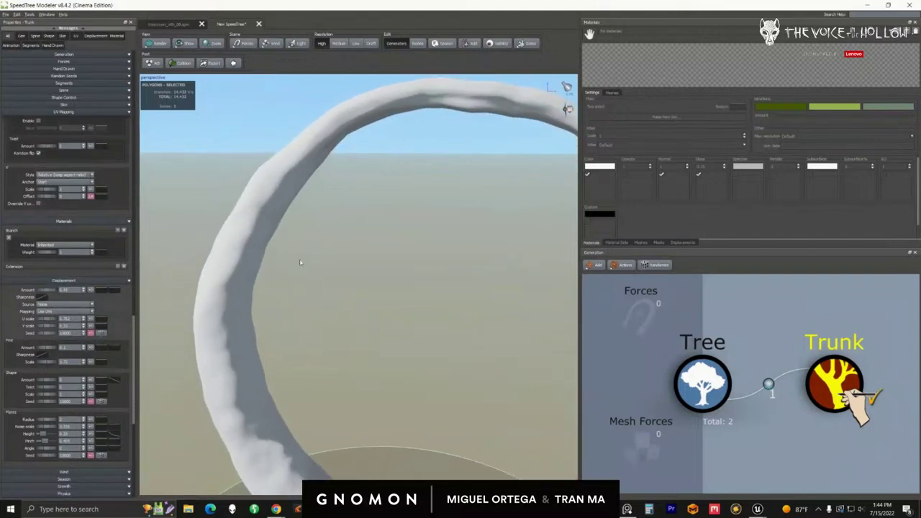
left_click_drag(46, 291, 56, 289)
left_click_drag(386, 340, 382, 312)
scroll(363, 321, "down", 2)
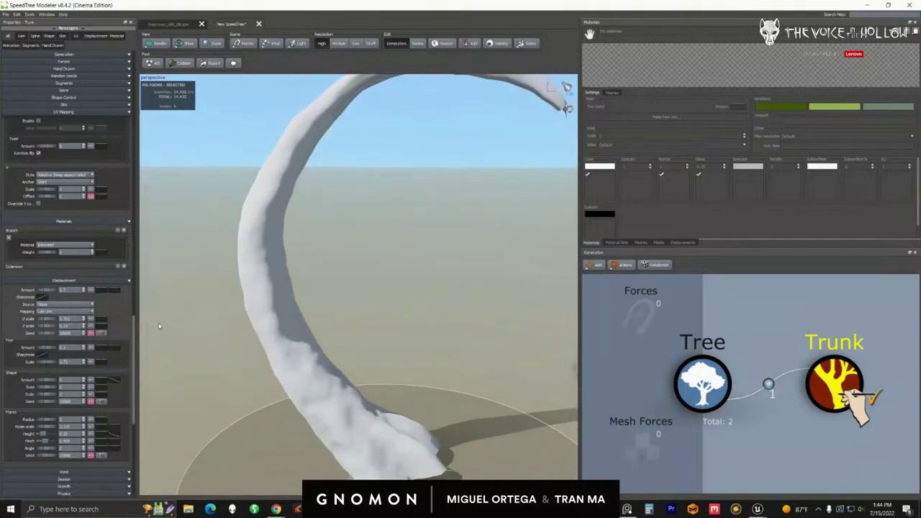
Adjust the trunk's fine displacement amount and add shape displacement with twist to form gnarled ridges near the base.
left_click(47, 350)
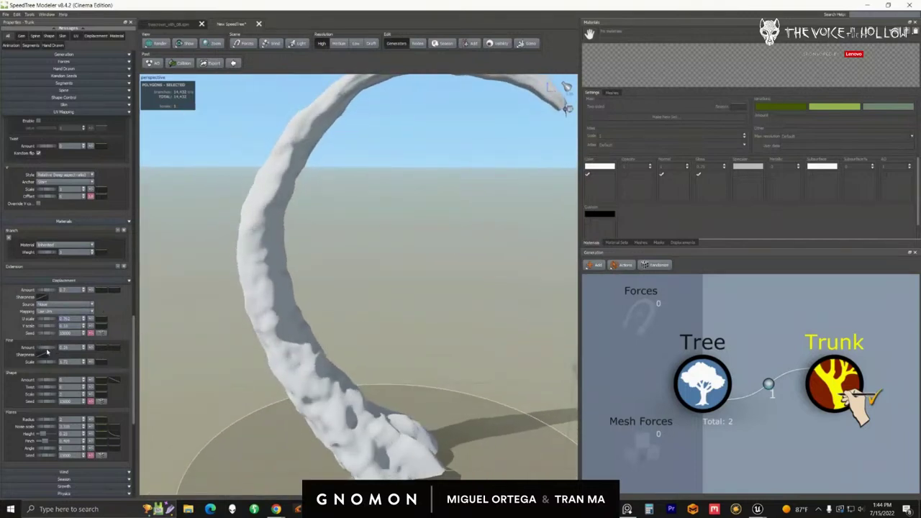
left_click_drag(47, 349, 43, 351)
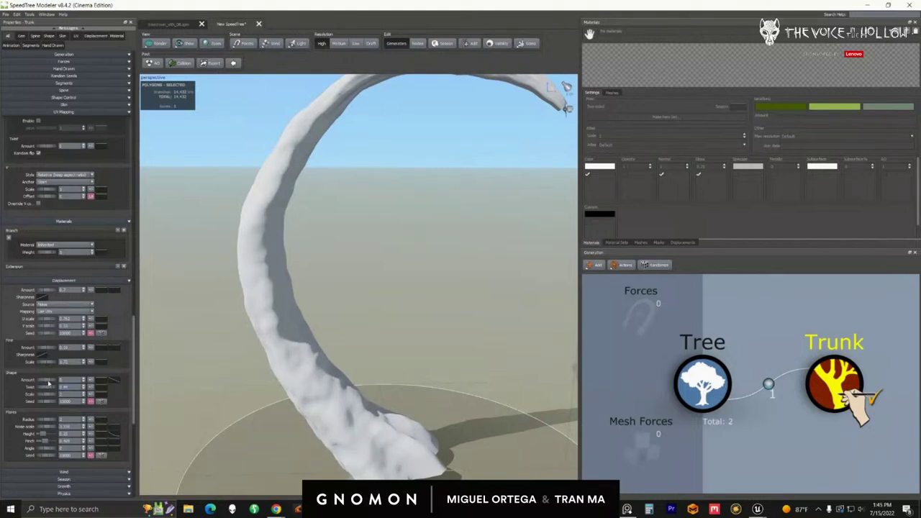
left_click_drag(48, 381, 213, 404)
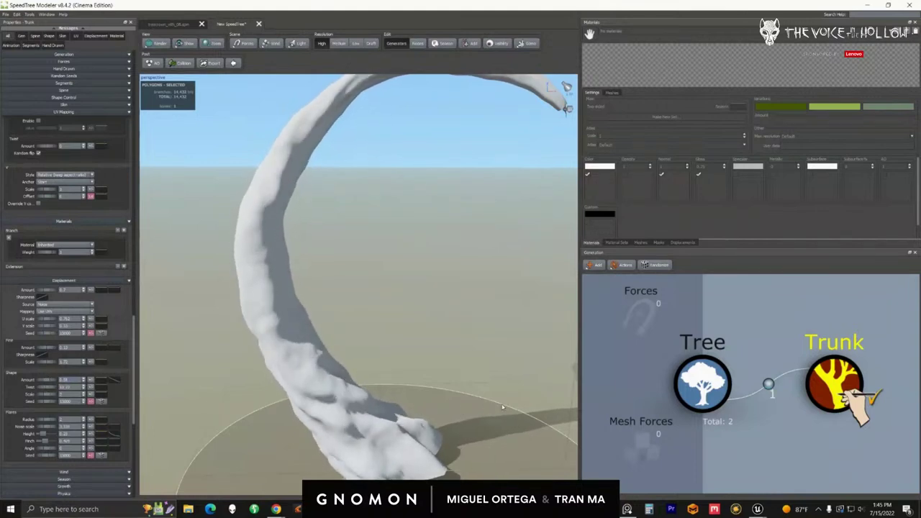
Open the shape displacement amount profile curve and raise its end point so the ridges continue toward the tip.
scroll(473, 406, "down", 3)
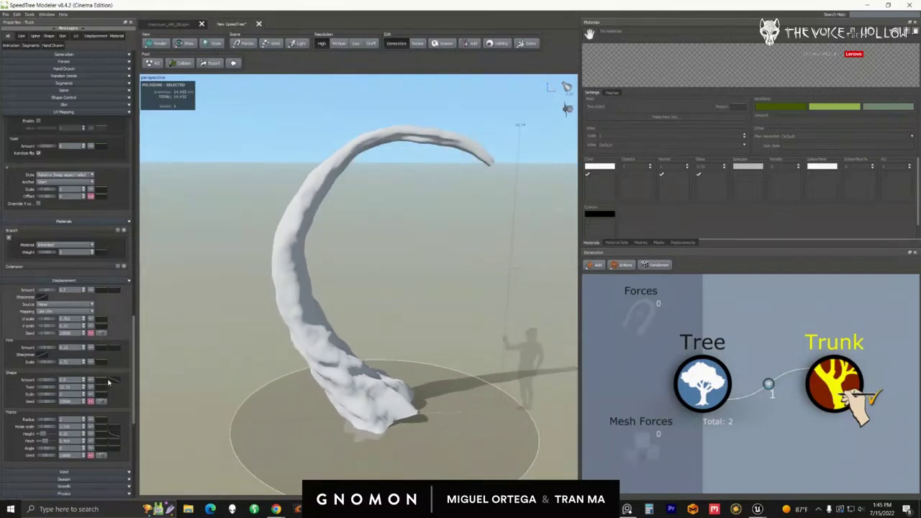
left_click(110, 381)
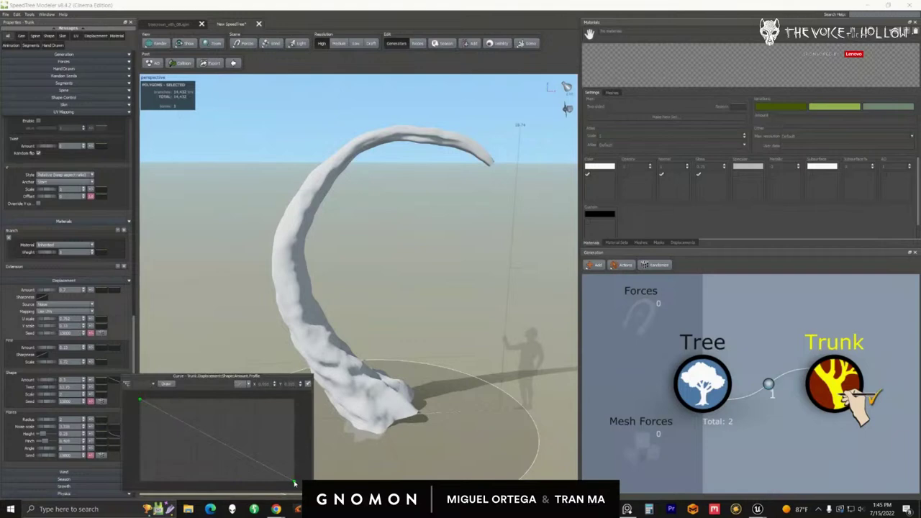
left_click_drag(292, 481, 293, 423)
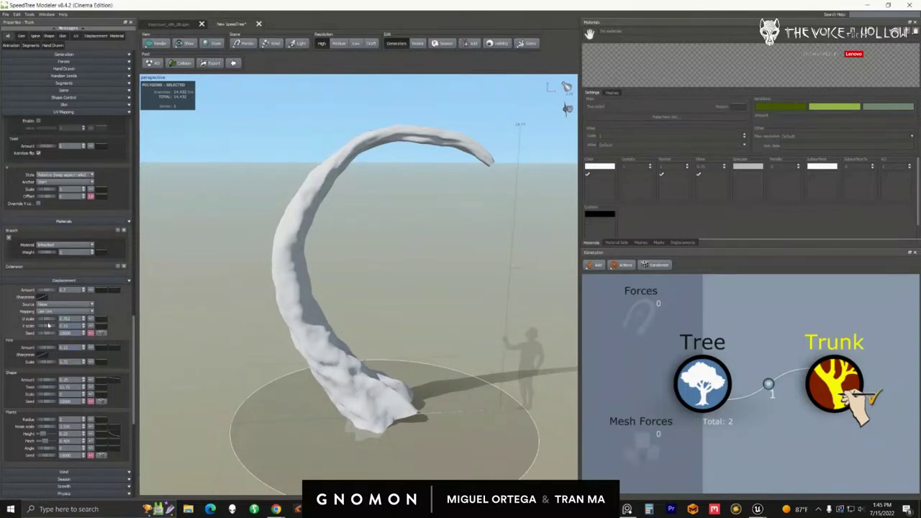
Lower the end point of the main displacement amount profile curve so the roughness fades toward the trunk's tip.
left_click(115, 291)
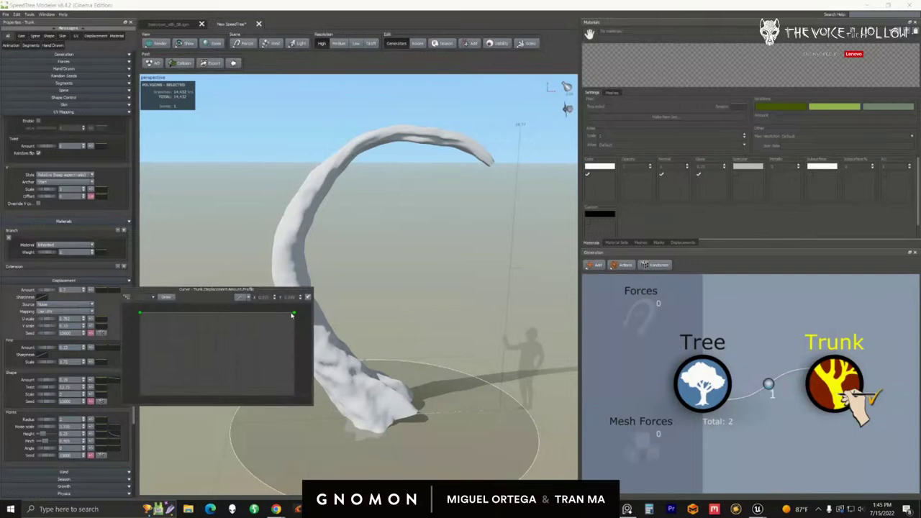
left_click_drag(293, 314, 293, 384)
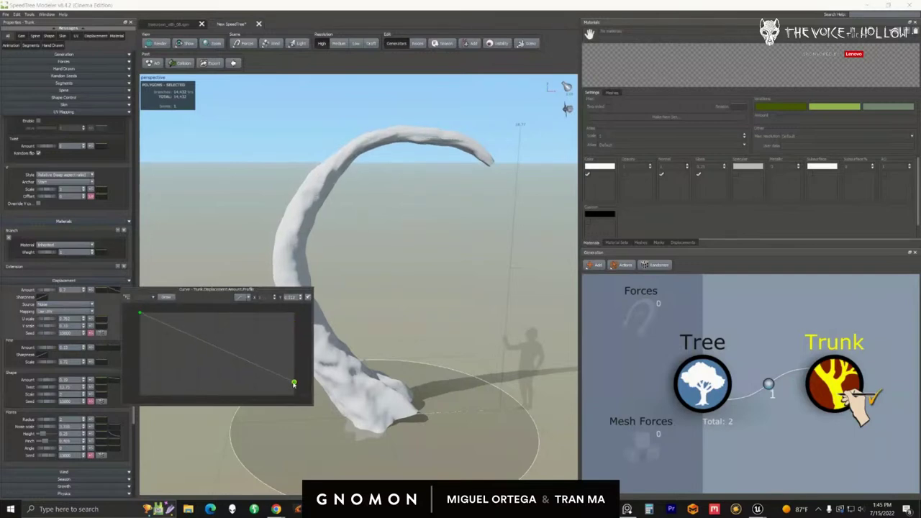
mouse_move(407, 202)
left_mouse_down()
mouse_move(391, 199)
mouse_move(405, 214)
left_mouse_up()
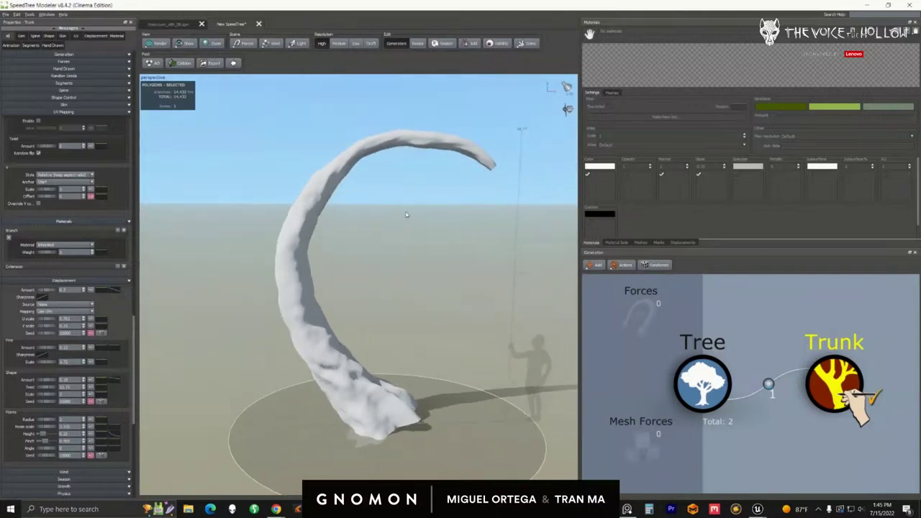
middle_click_drag(405, 212, 374, 198)
left_click_drag(374, 198, 374, 230)
scroll(375, 226, "down", 3)
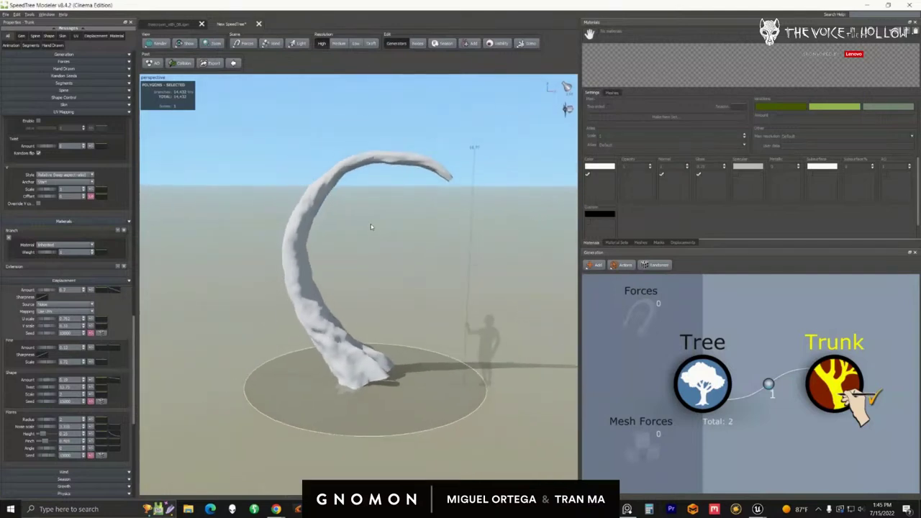
Edit the trunk's skin radius profile curve, deleting the dip point near the end and lowering the end point to taper the tip.
left_click(69, 106)
left_click(114, 134)
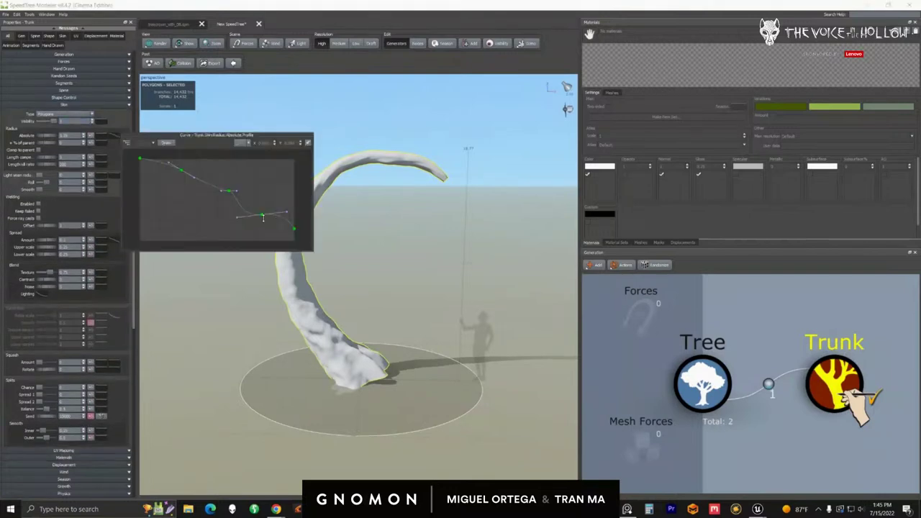
left_click(262, 216)
key("Delete")
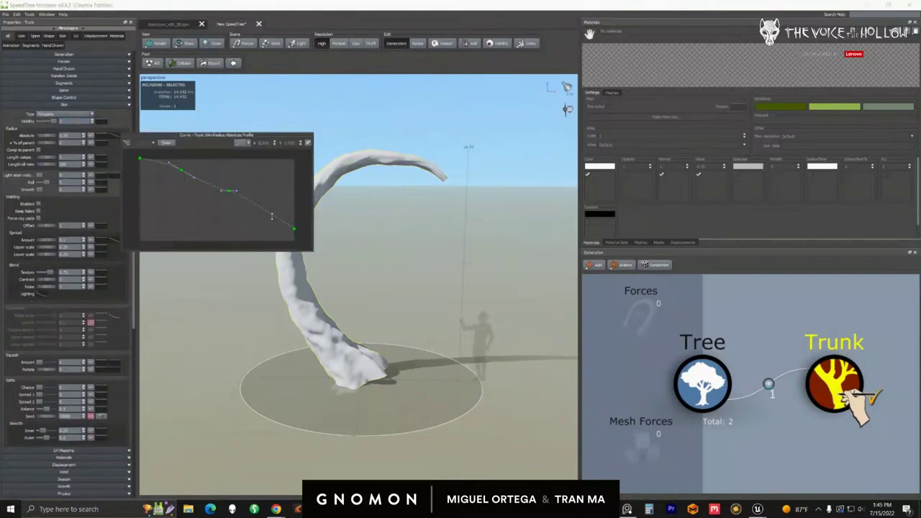
left_click(229, 190)
left_click_drag(294, 229, 293, 238)
left_click_drag(468, 305, 440, 286)
left_click_drag(382, 238, 362, 231)
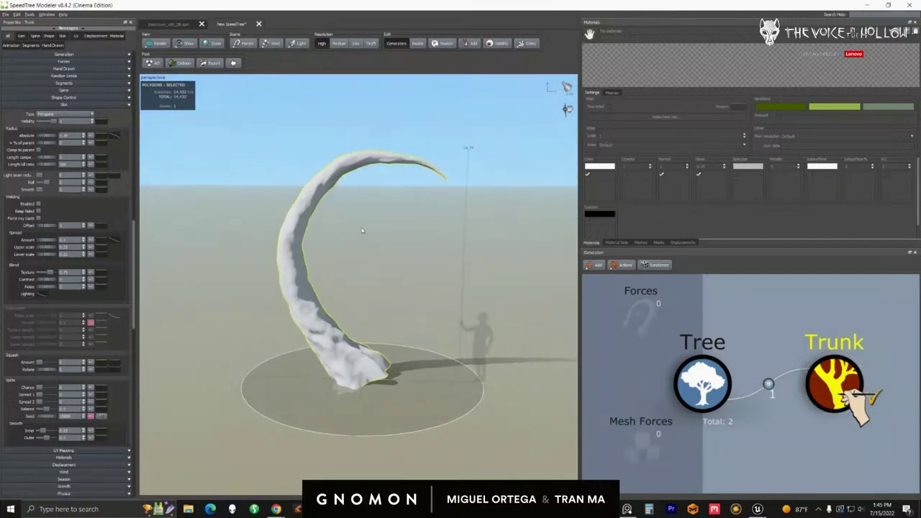
Edit the trunk's spline nodes, shifting the middle node's upper handle slightly outward and selecting the tip's handle.
left_click(286, 237)
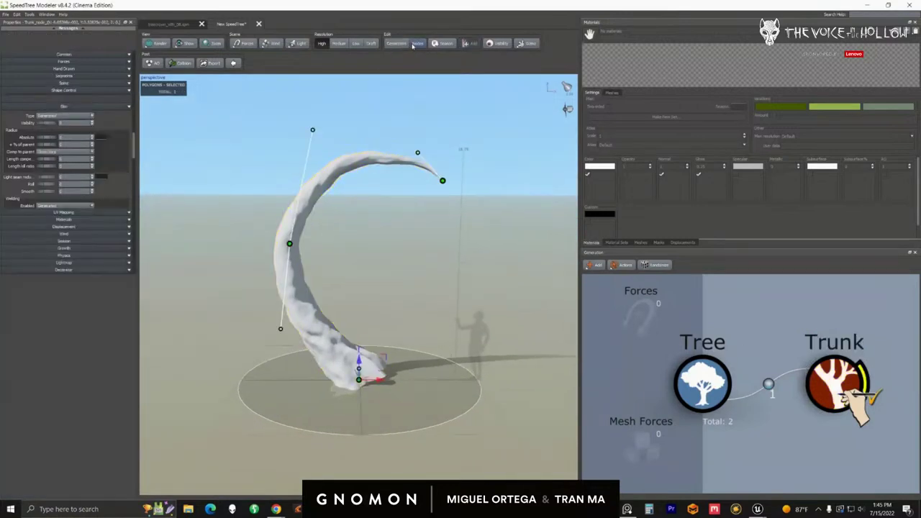
left_click(312, 130)
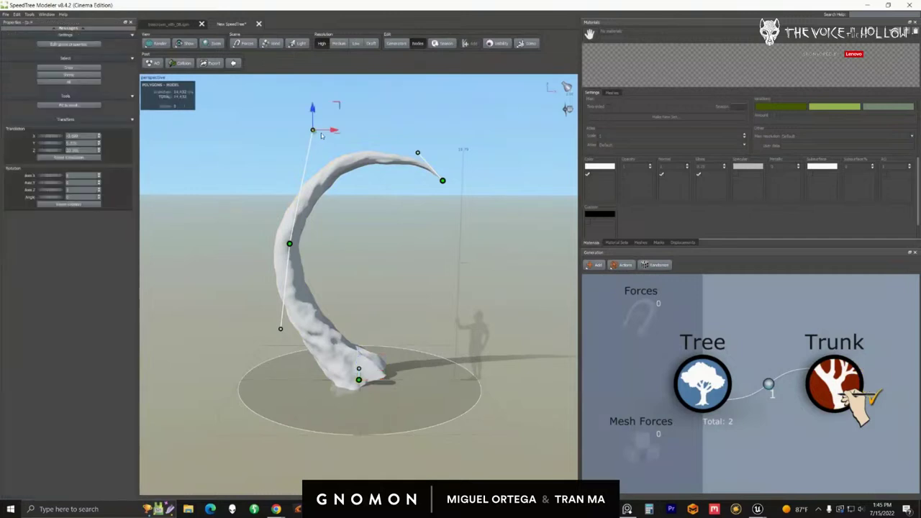
left_click_drag(326, 129, 299, 118)
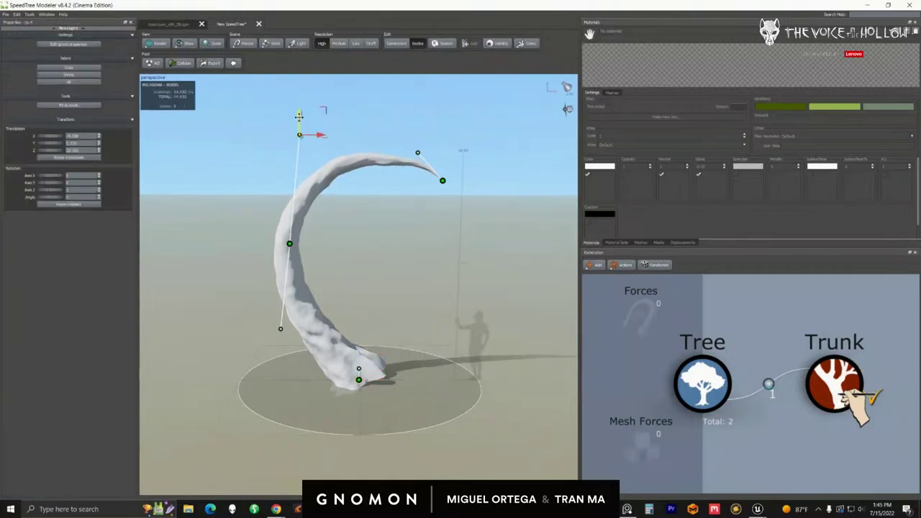
left_click(443, 180)
left_click(417, 153)
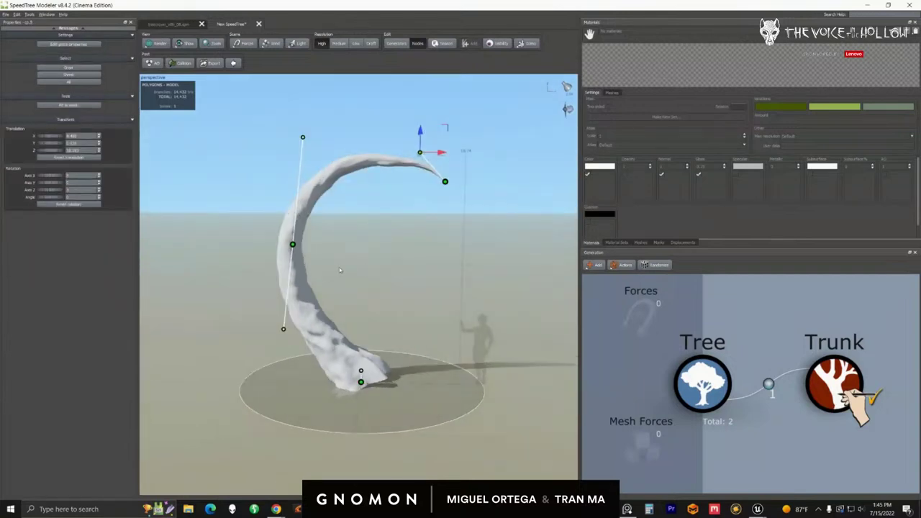
scroll(341, 269, "up", 3)
scroll(347, 273, "up", 2)
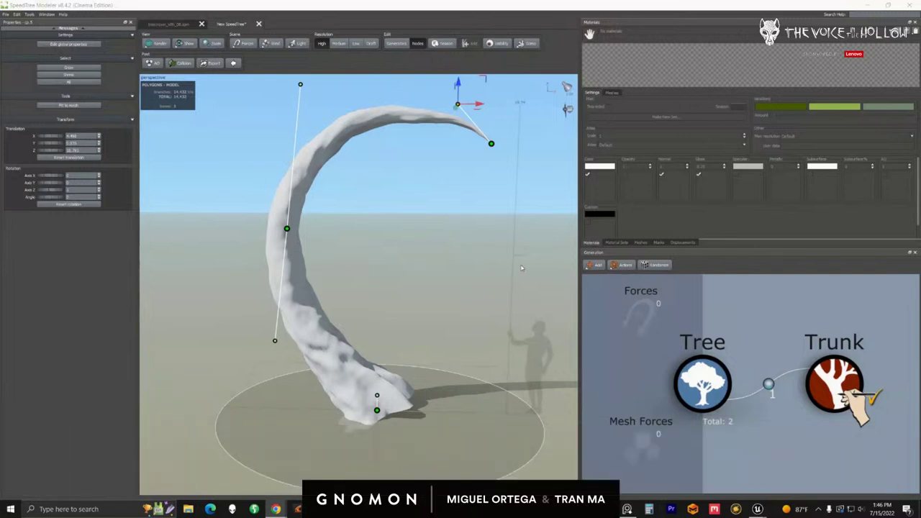
right_click_drag(522, 268, 482, 255)
middle_click_drag(482, 254, 497, 246)
left_click_drag(497, 247, 452, 250)
Add a new material named "bark" to the new tree's material list.
left_click(838, 388)
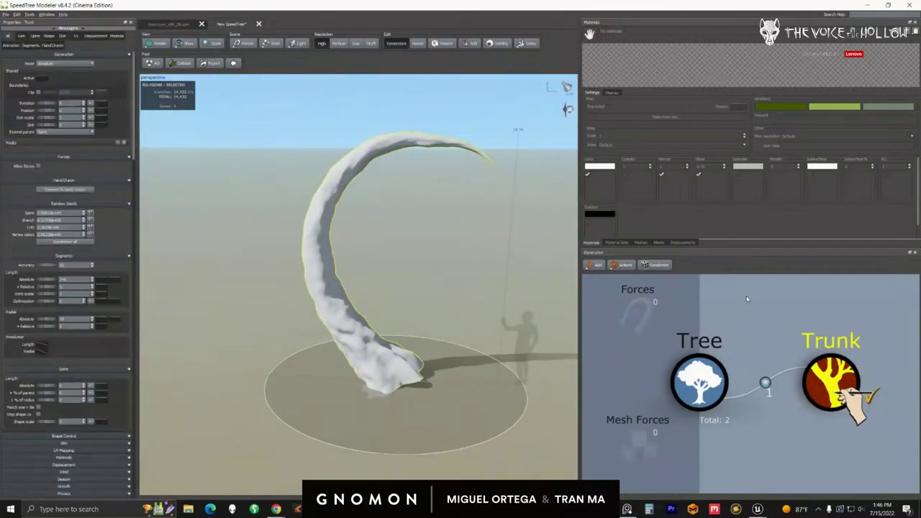
left_click(896, 33)
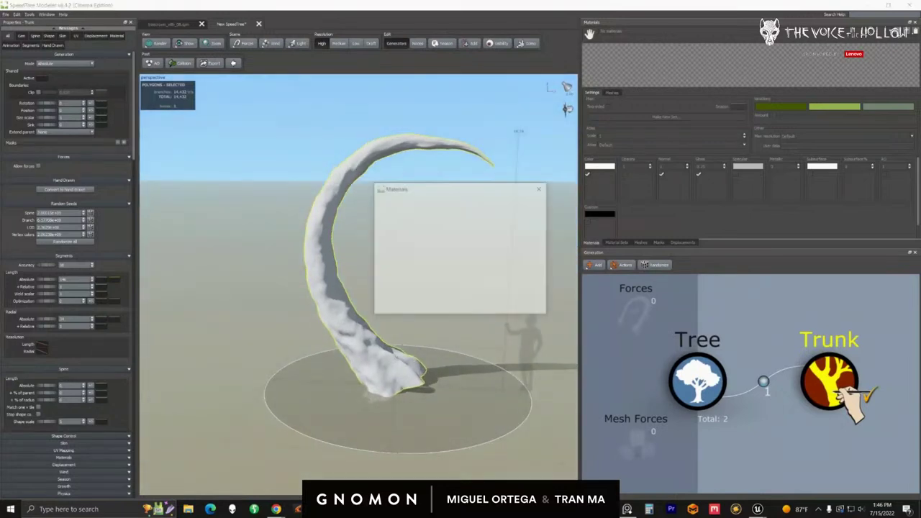
left_click(542, 189)
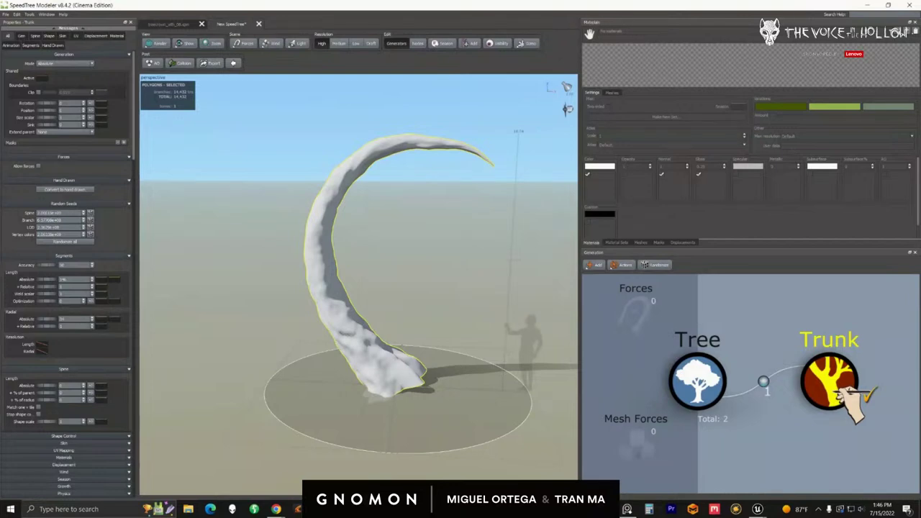
left_click(896, 33)
left_click(382, 201)
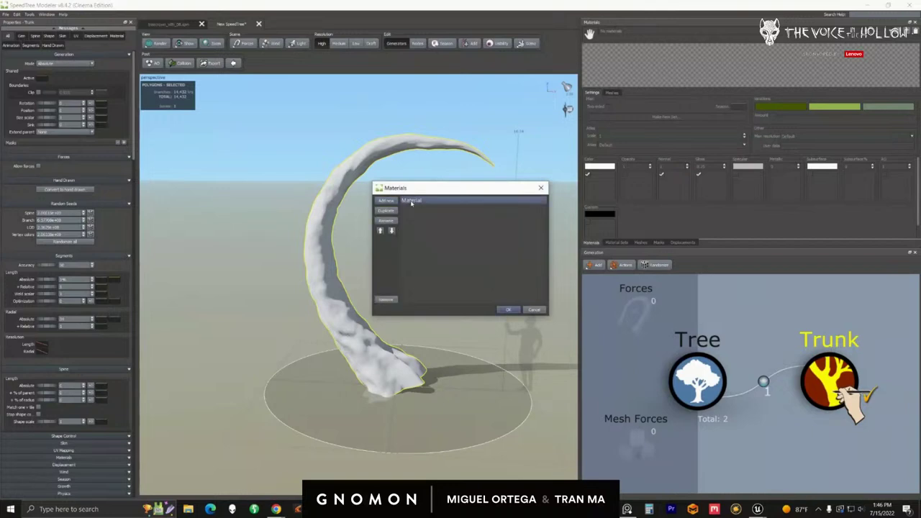
type("bark")
key("Return")
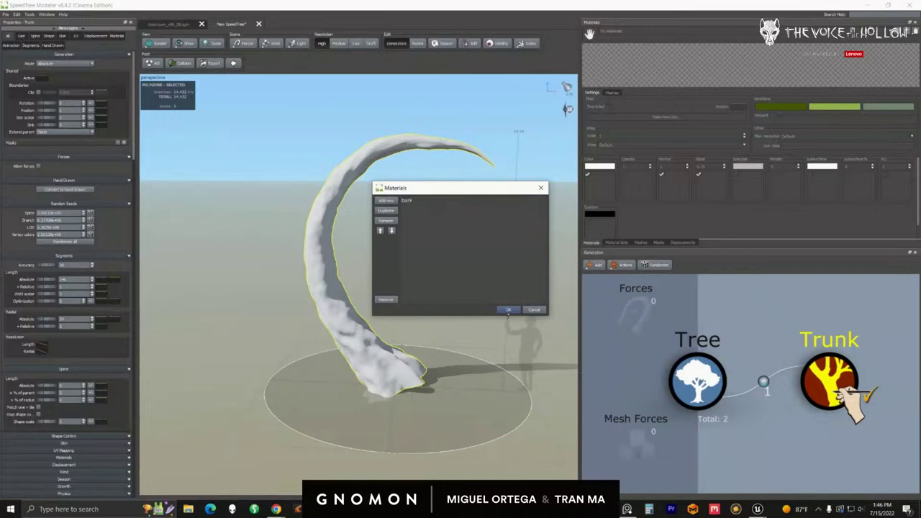
left_click(507, 309)
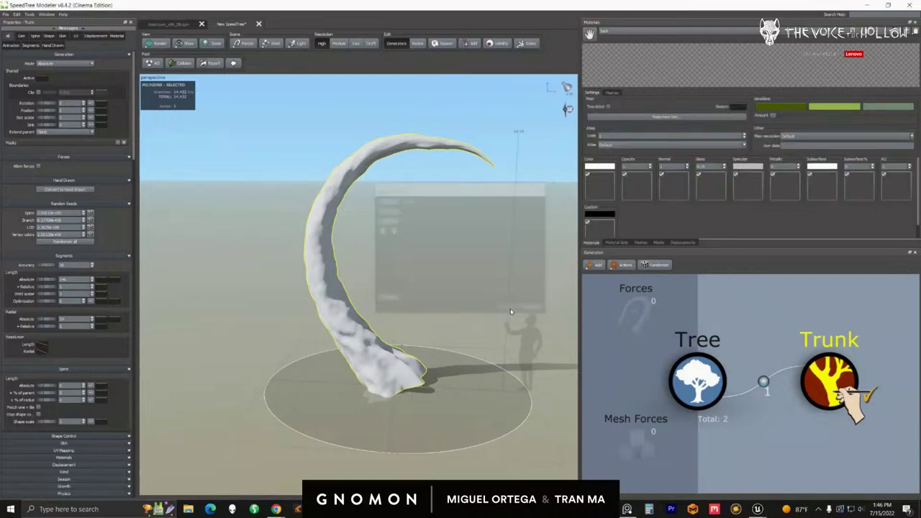
Copy the bark color map's file path from the finished tree document and return to the new tree.
left_click(167, 24)
left_click_drag(393, 276, 584, 198)
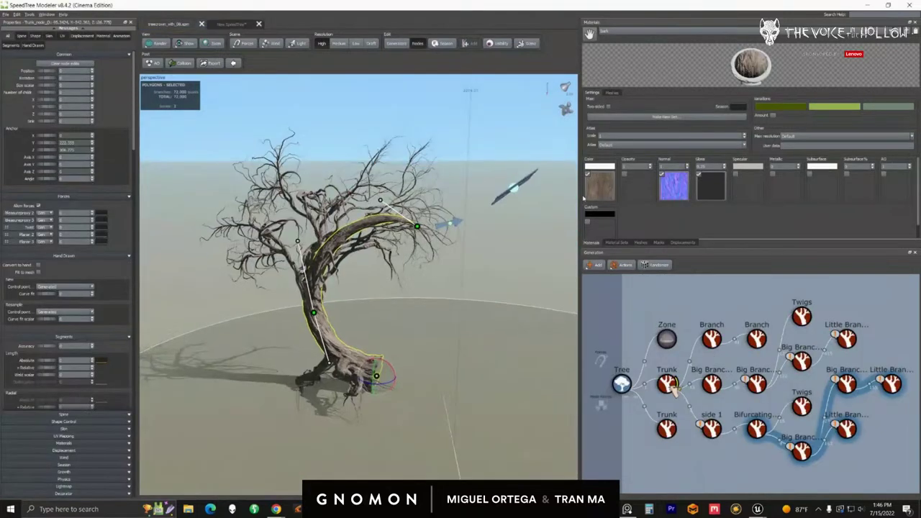
left_click(608, 194)
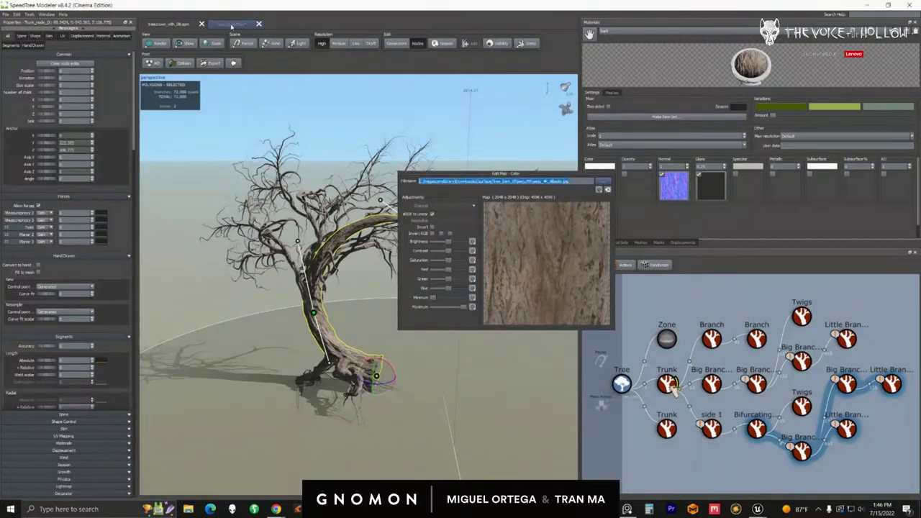
left_click(237, 23)
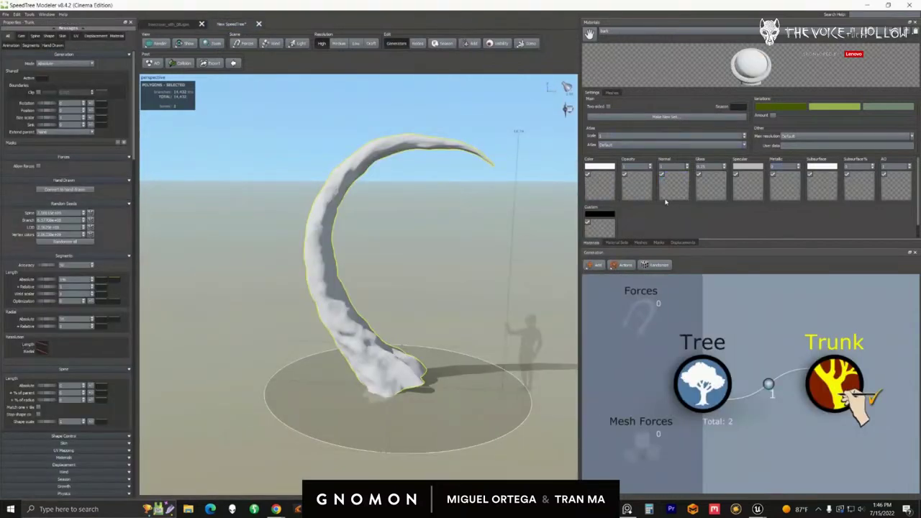
Load tfhjaeju_4K_Albedo.jpg from the megascans library's Tree_Bark_tfhjaeju folder as the bark material's color map.
left_click(598, 189)
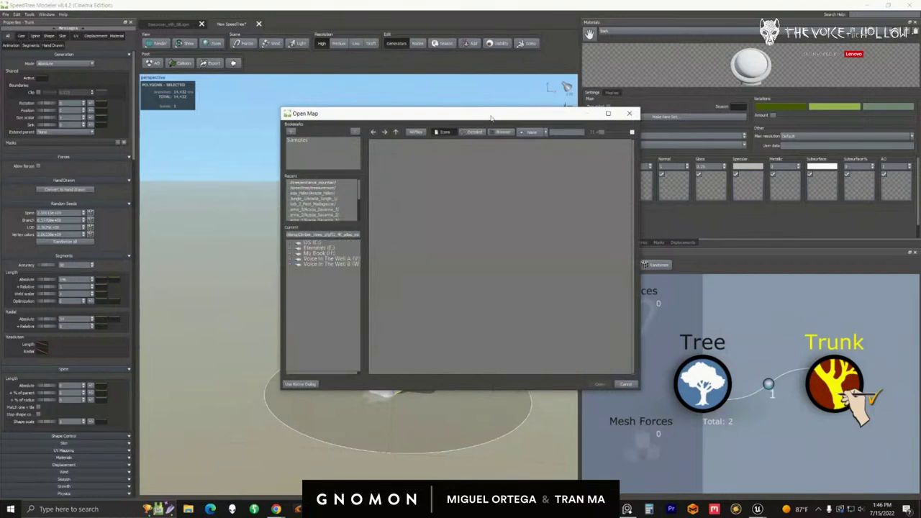
left_click(308, 385)
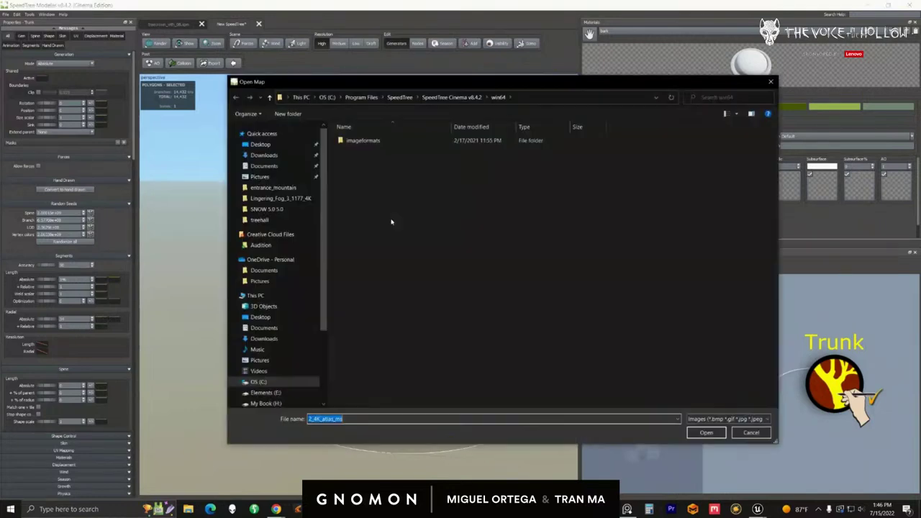
left_click(522, 98)
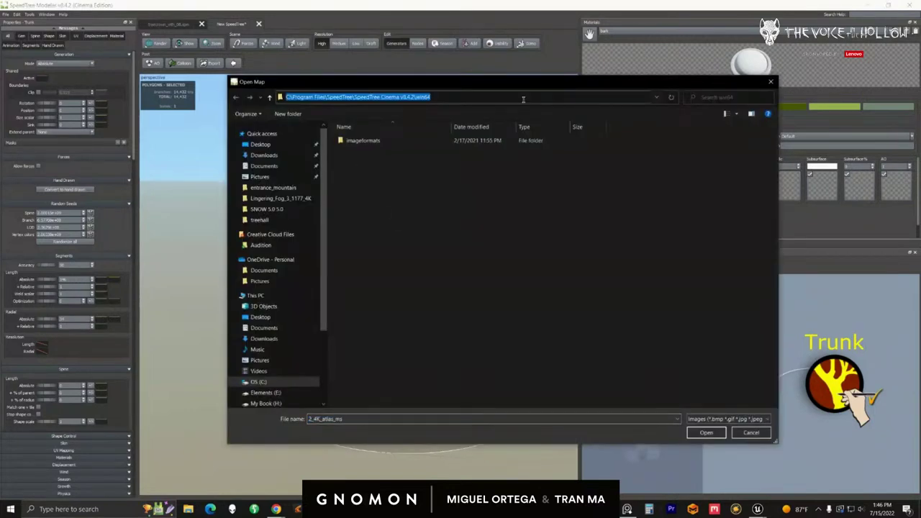
type("E:/megascanslibrary/Downloaded/surface/Tree_Bark_tfhjaeju/tfhjaeju_4K_Albedo.jpg")
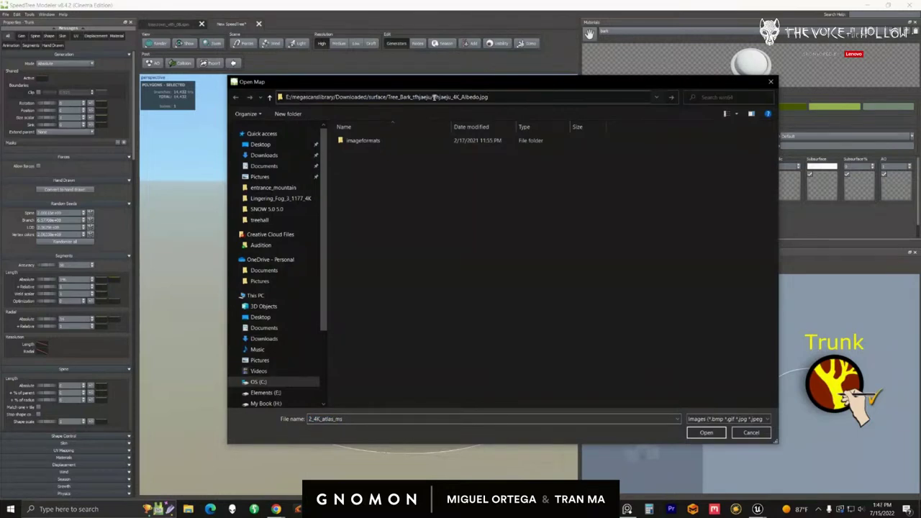
left_click_drag(432, 96, 502, 95)
key("BackSpace")
key("ctrl+a")
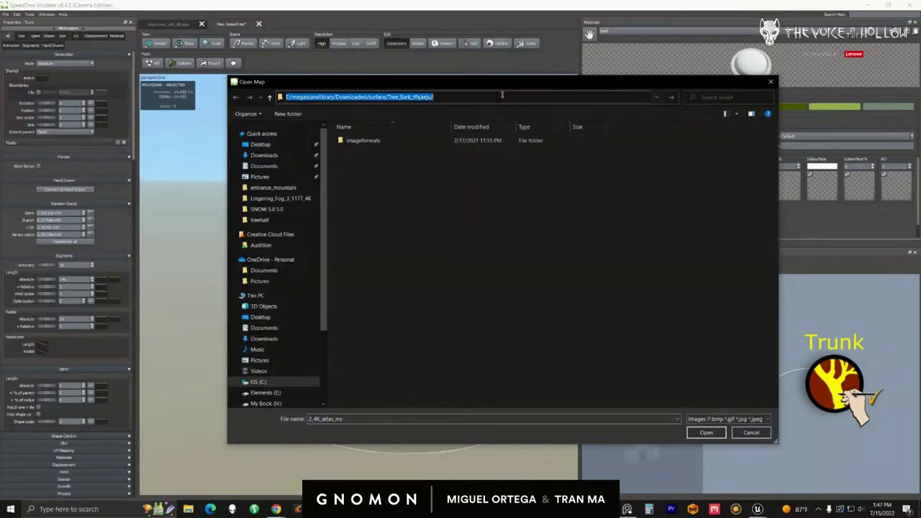
key("Return")
left_click(387, 160)
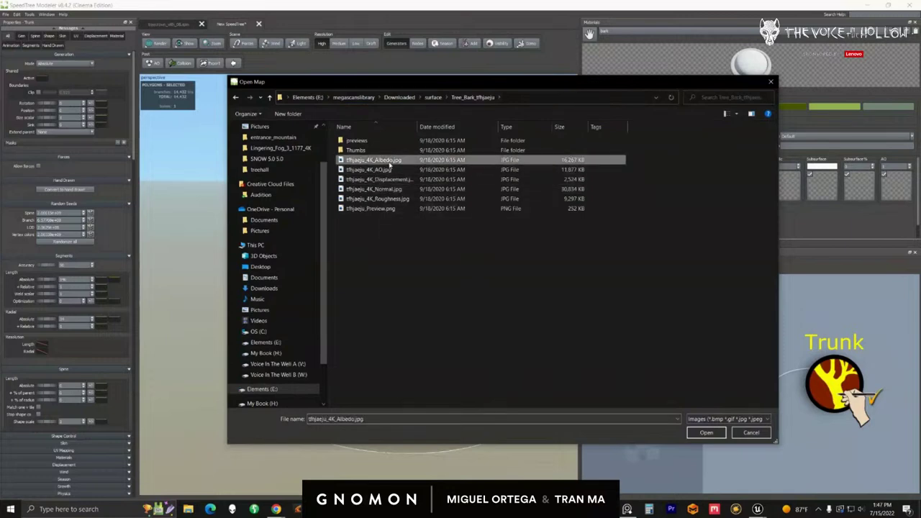
left_click(705, 432)
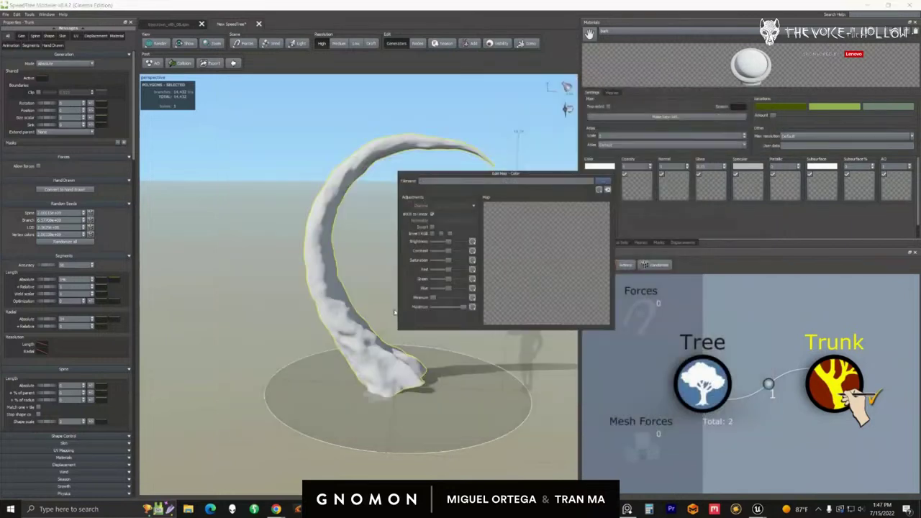
Load the matching 4K normal image from the same Tree_Bark_tfhjaeju folder as the bark material's normal map.
left_click(665, 192)
left_click(671, 190)
left_click(675, 181)
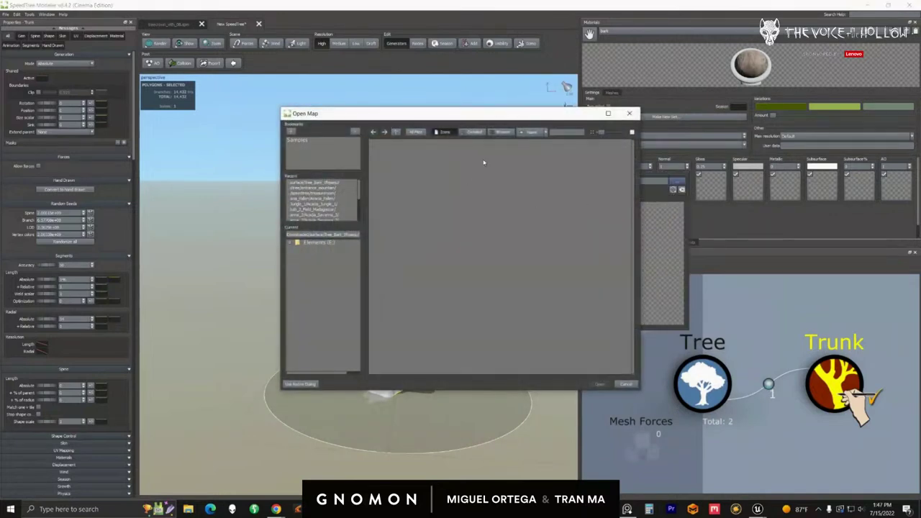
left_click(565, 170)
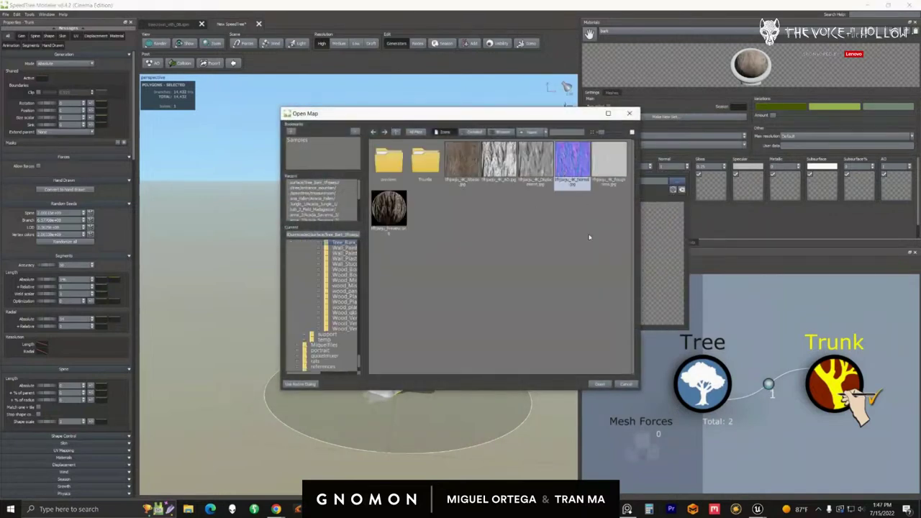
left_click(600, 385)
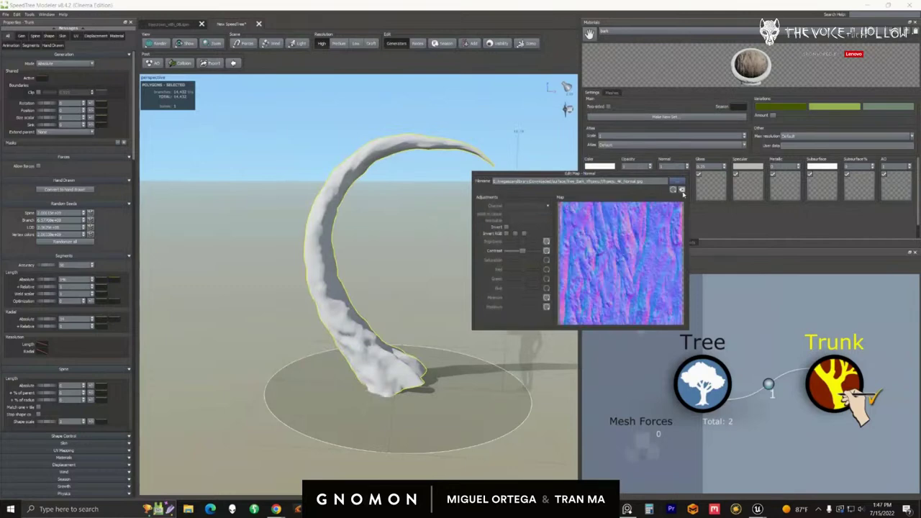
left_click(684, 175)
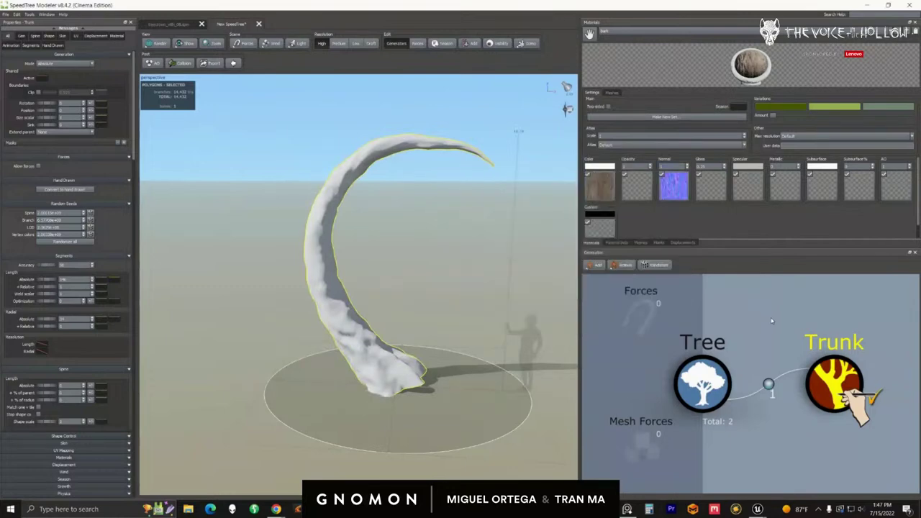
Apply the bark material to the Trunk generator, replacing its branch material.
left_click(388, 288)
scroll(388, 287, "up", 2)
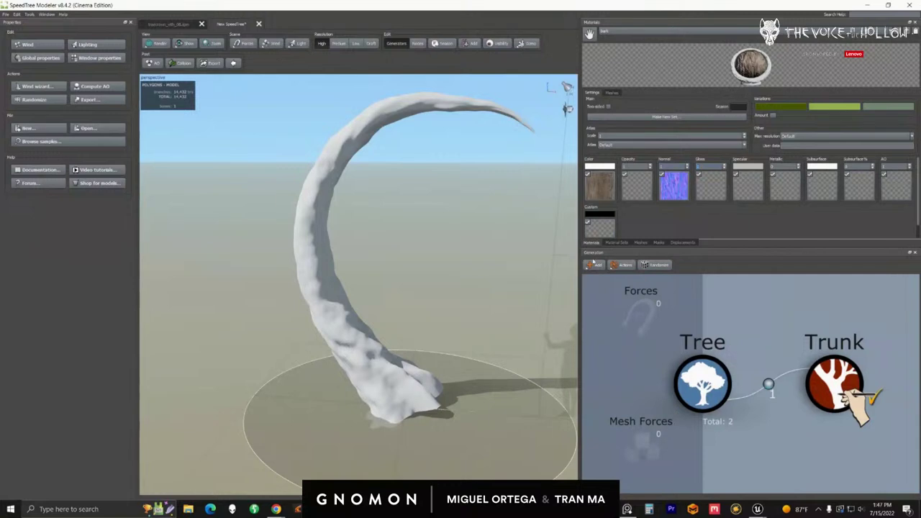
left_click_drag(447, 274, 449, 267)
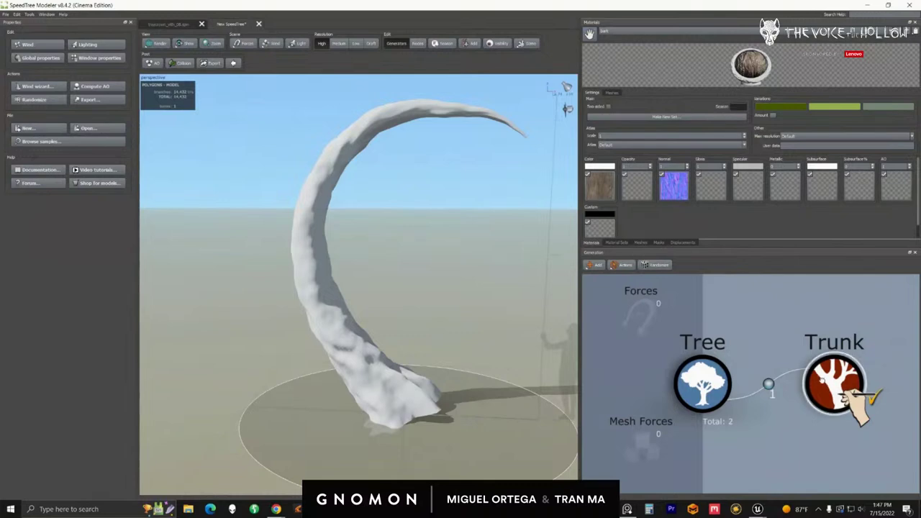
right_click(841, 374)
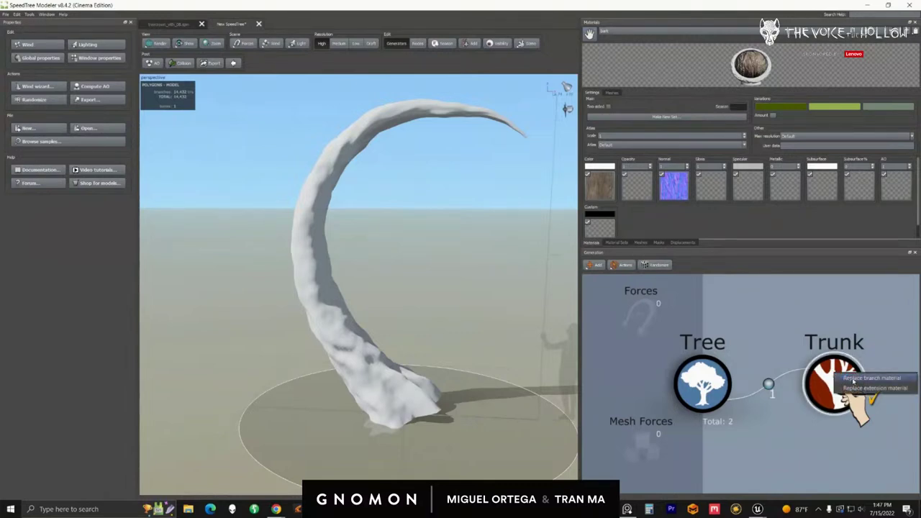
left_click(852, 381)
mouse_move(374, 252)
left_mouse_down()
mouse_move(355, 246)
mouse_move(388, 242)
mouse_move(366, 245)
mouse_move(380, 243)
left_mouse_up()
scroll(379, 243, "up", 1)
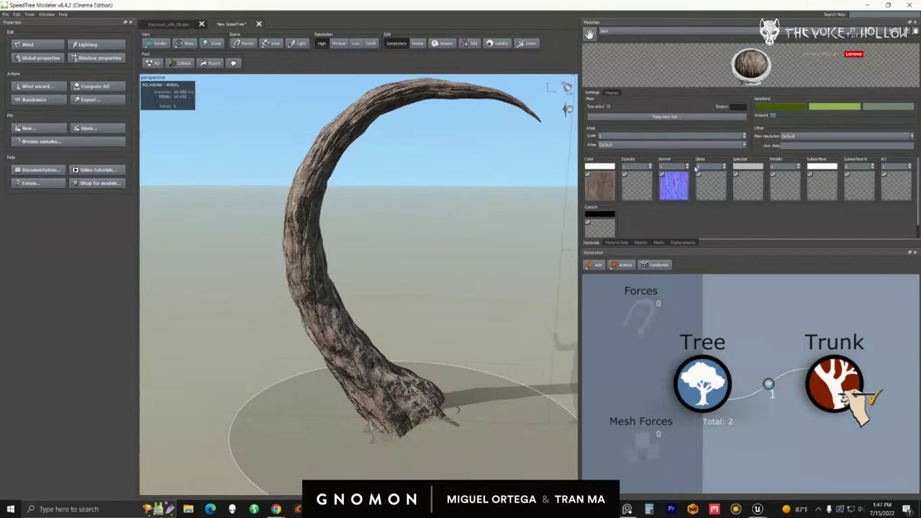
Examine the bark texture along the whole trunk and up close near the base.
scroll(441, 222, "down", 2)
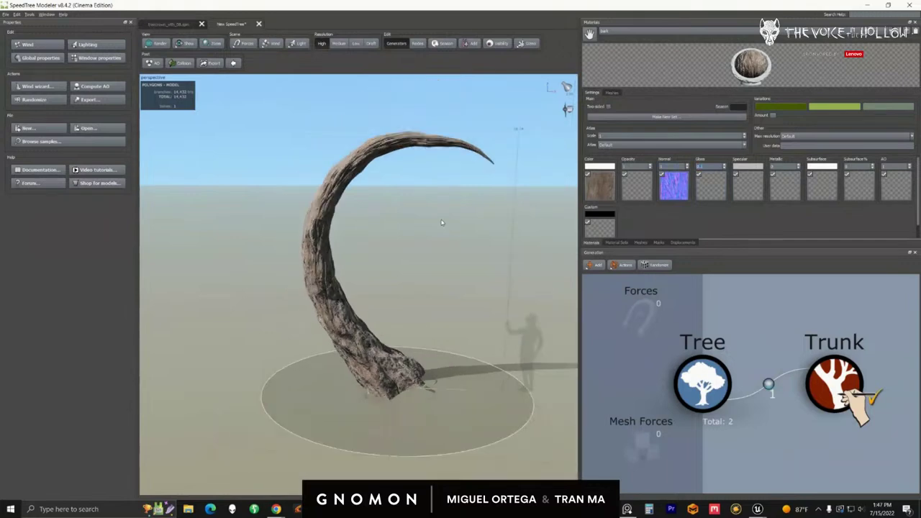
scroll(441, 225, "up", 2)
left_click_drag(441, 226, 393, 206)
scroll(392, 205, "down", 4)
scroll(397, 207, "up", 5)
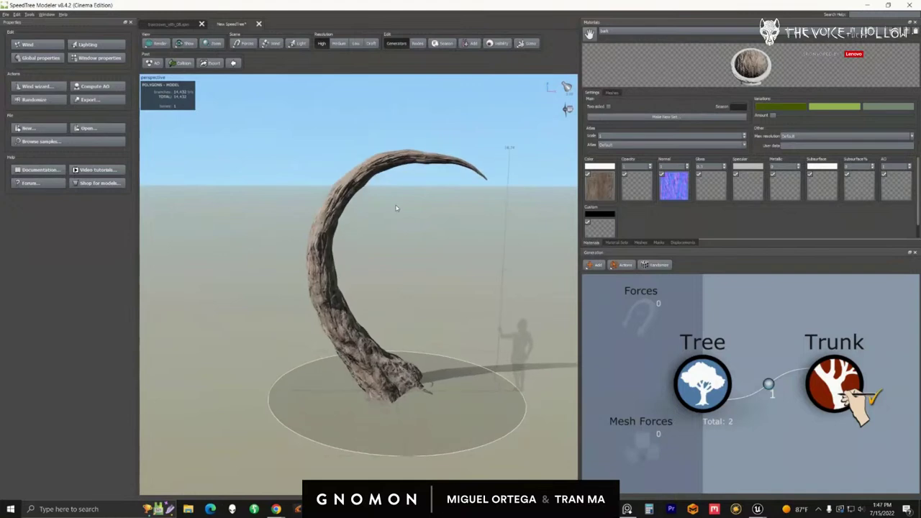
middle_click_drag(391, 234, 393, 216)
left_click_drag(393, 216, 413, 227)
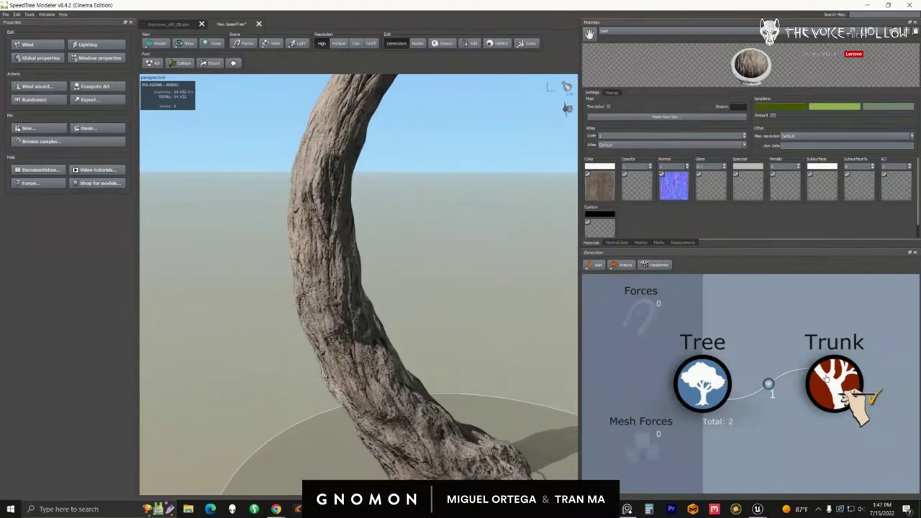
Increase the U tiling in the Trunk generator's UV mapping so the bark texture appears finer along the trunk.
left_click(826, 378)
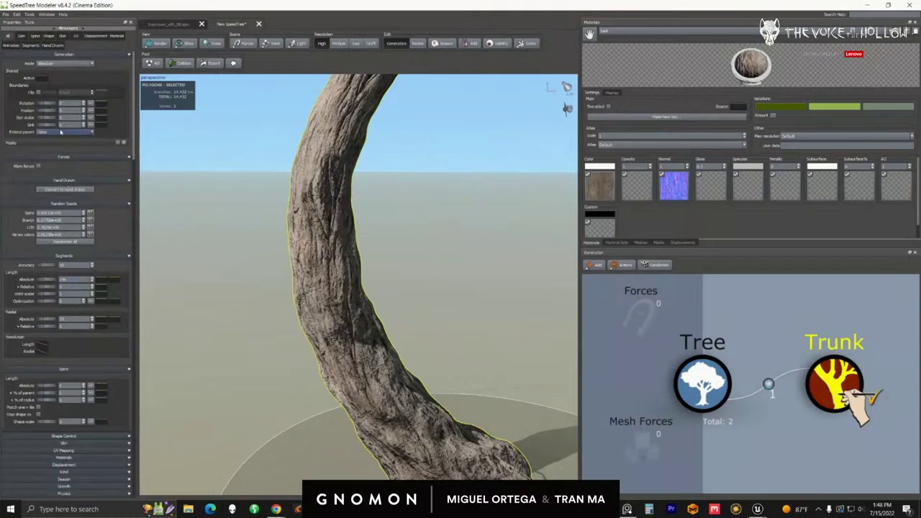
left_click(67, 444)
left_click(66, 451)
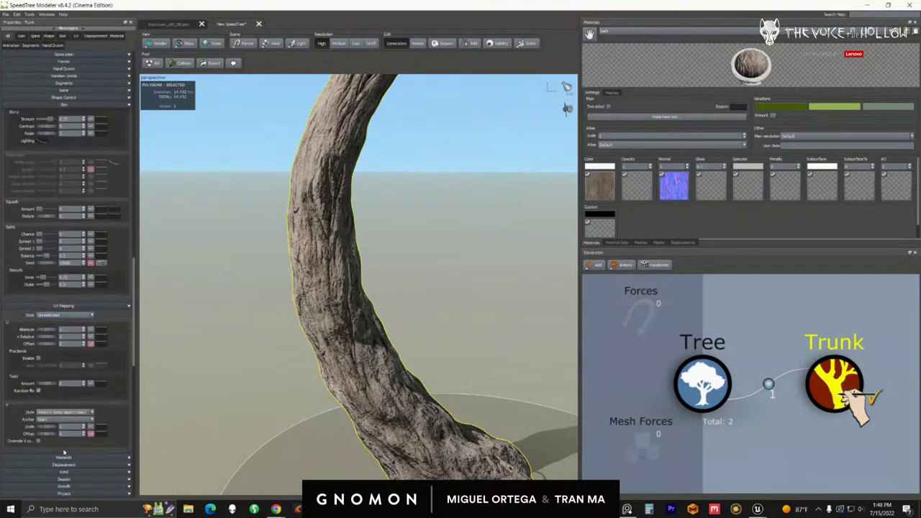
scroll(84, 300, "down", 2)
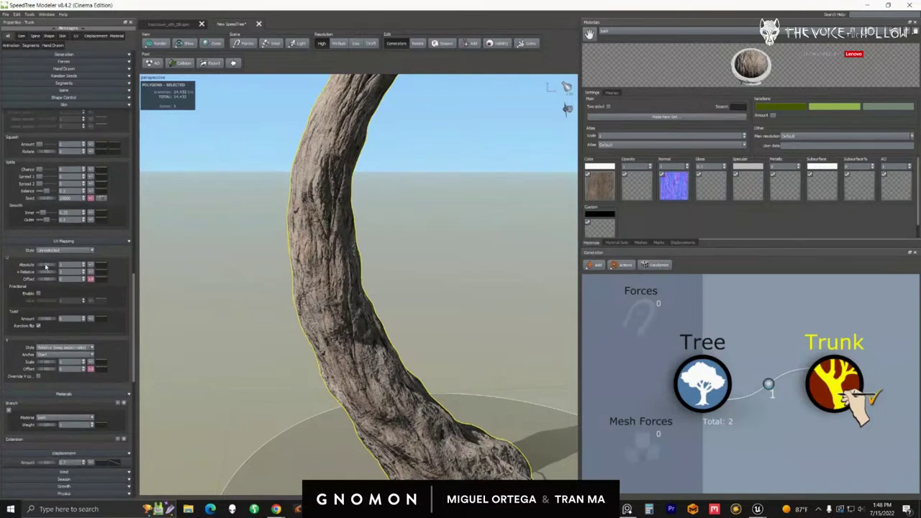
left_click_drag(45, 266, 57, 263)
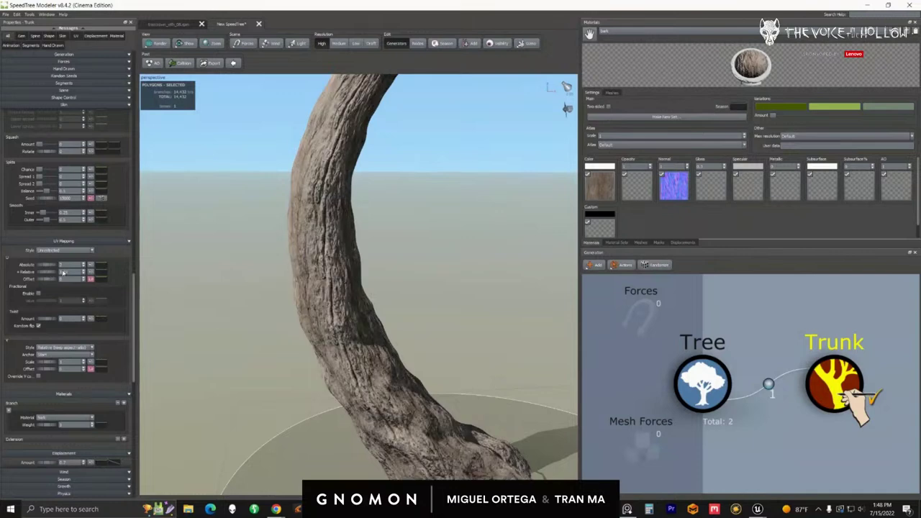
left_click_drag(351, 299, 338, 274)
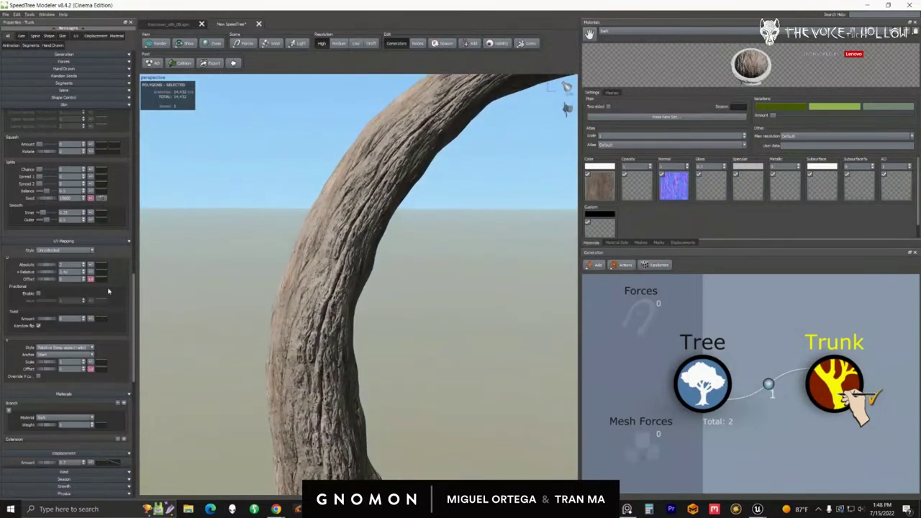
left_click_drag(46, 266, 53, 266)
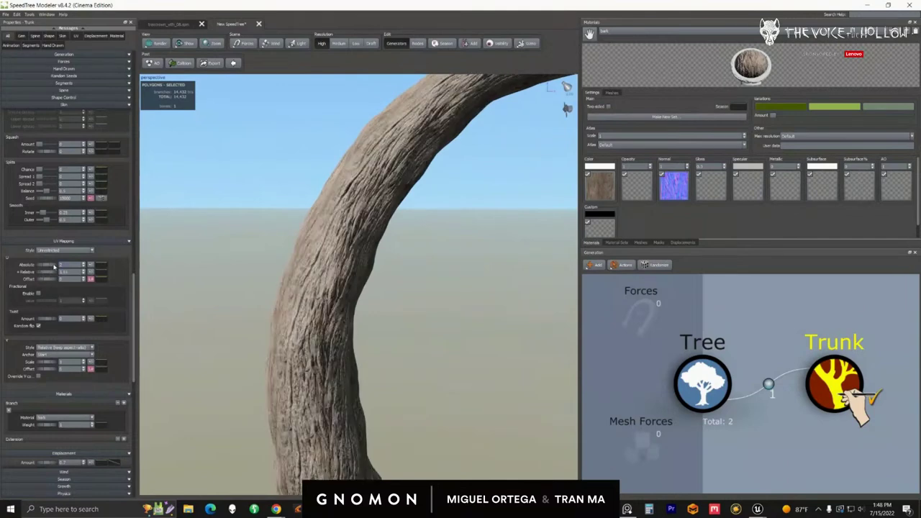
left_click_drag(302, 292, 353, 223)
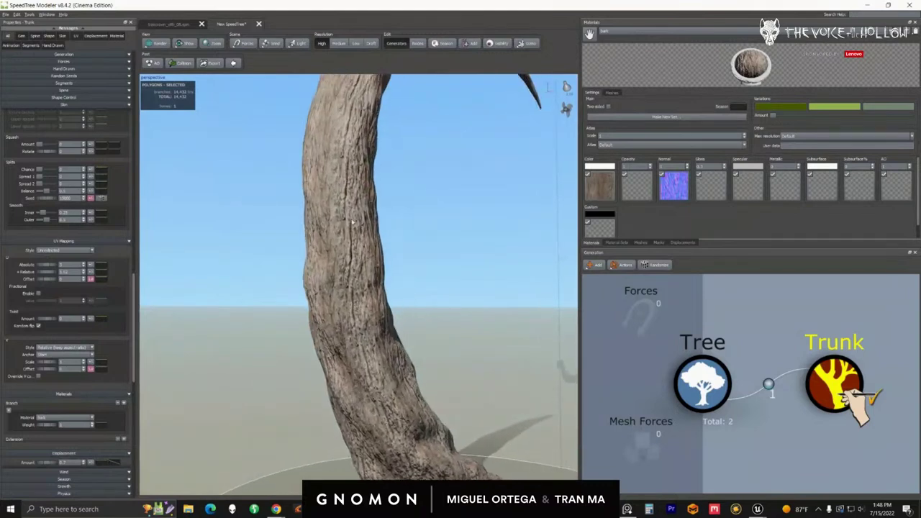
left_click_drag(336, 186, 351, 145)
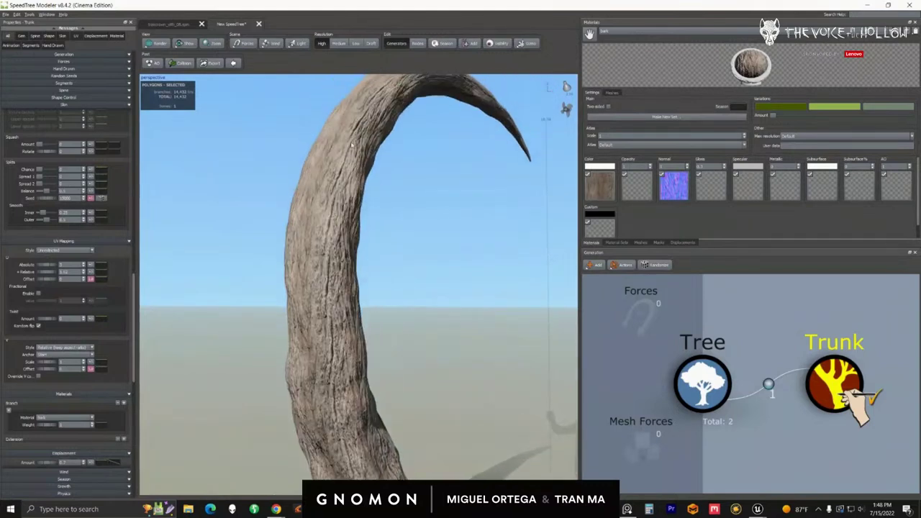
left_click_drag(374, 104, 334, 250)
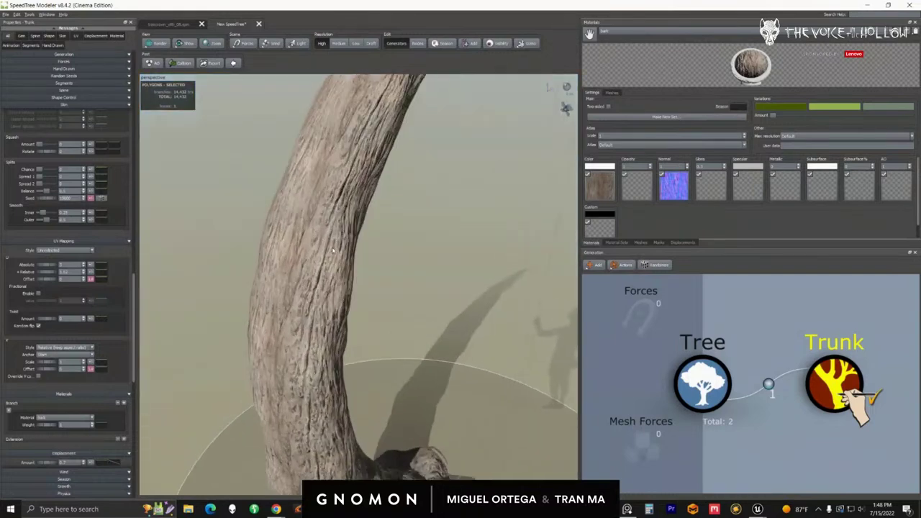
Inspect the bark material's color map image and its adjustment settings.
double_click(601, 185)
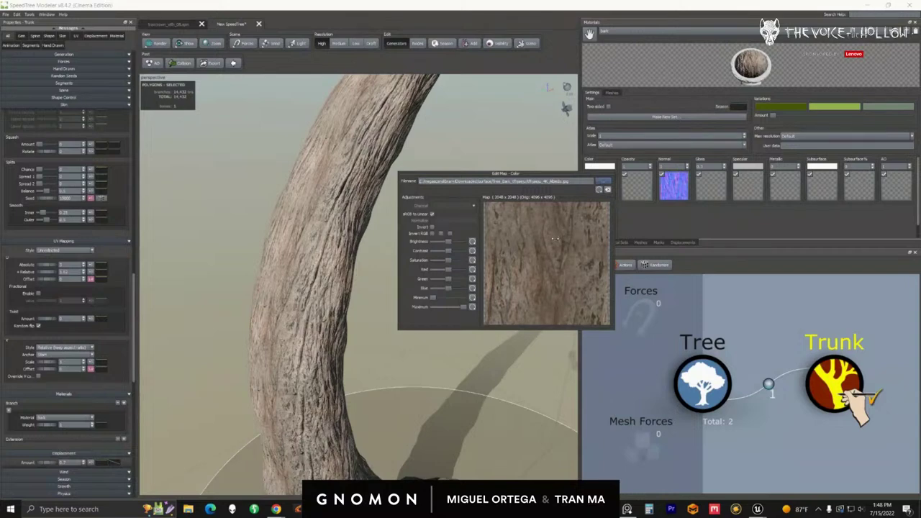
left_click(782, 302)
left_click_drag(391, 264, 399, 296)
Twist the bark texture around the trunk by setting the UV mapping's Twist Amount to 0.48.
left_click(834, 387)
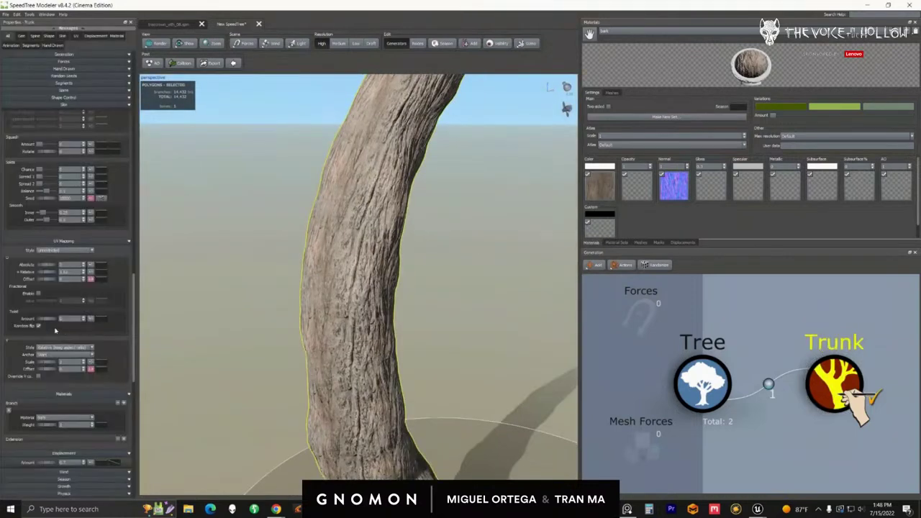
scroll(280, 273, "up", 2)
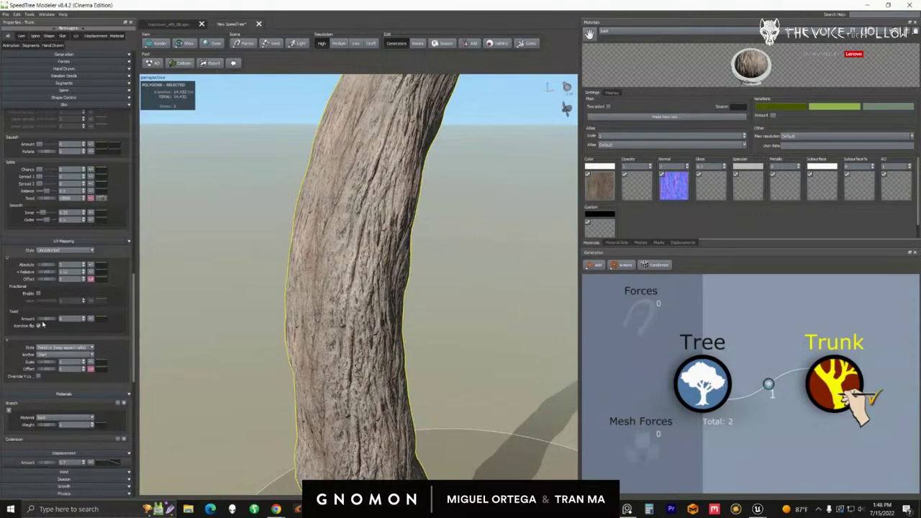
left_click_drag(47, 322, 55, 320)
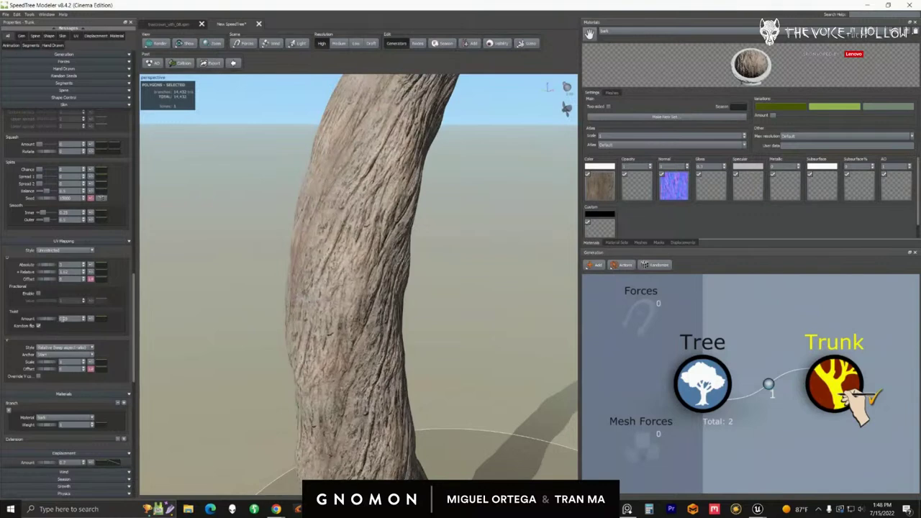
scroll(376, 337, "down", 1)
left_click_drag(375, 336, 334, 324)
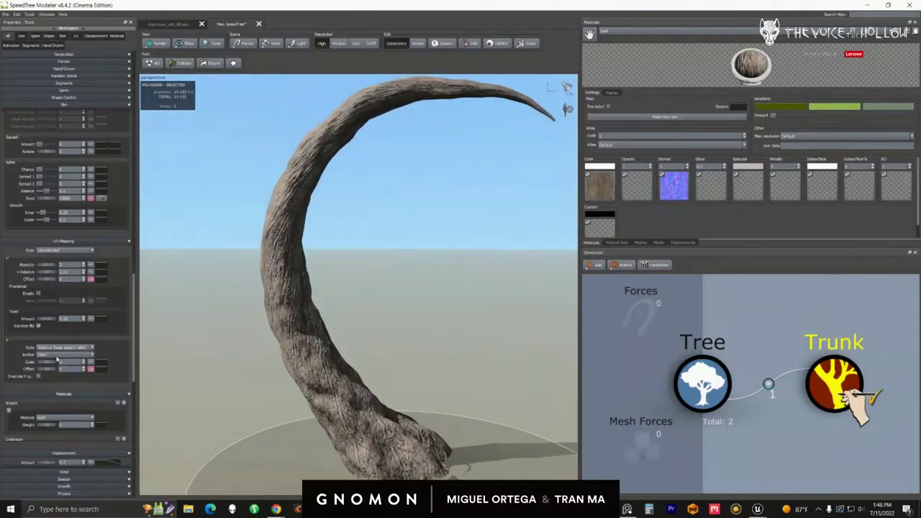
left_click_drag(51, 323, 52, 321)
scroll(343, 308, "up", 3)
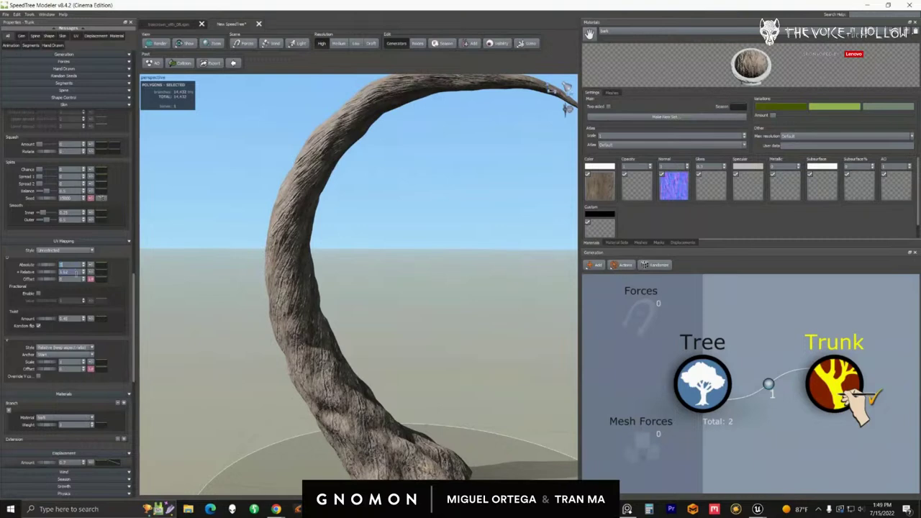
Readjust the Absolute and Relative U tiling of the trunk's bark texture.
left_click_drag(76, 272, 75, 272)
left_click_drag(269, 310, 269, 315)
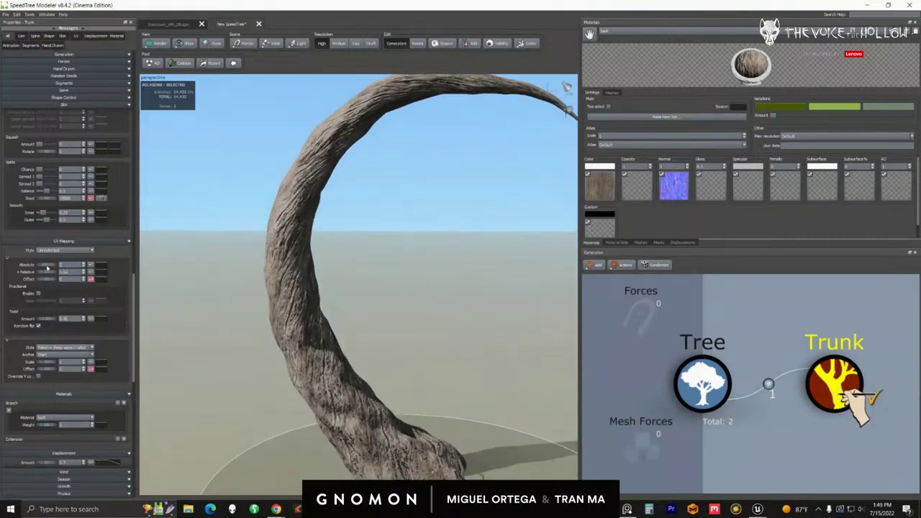
left_click_drag(43, 265, 40, 266)
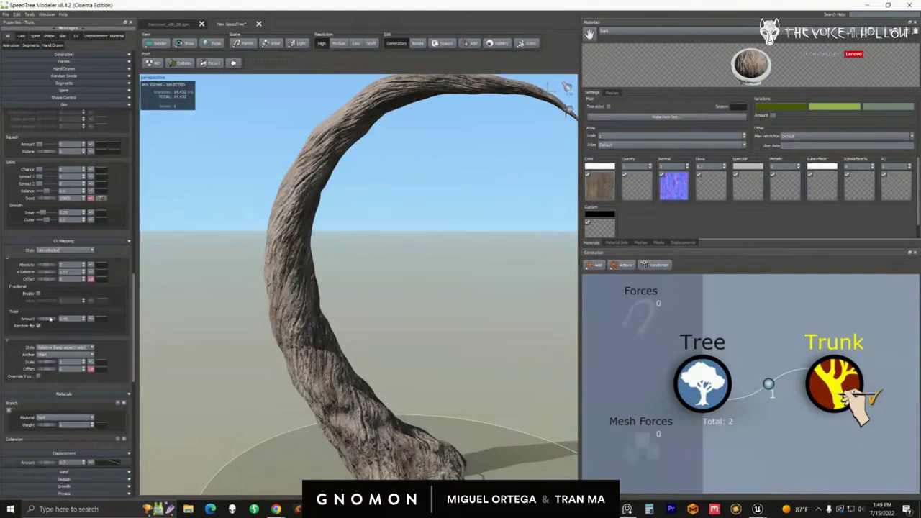
Reverse the bark's twist direction with a negative UV Twist Amount and check the texture along the whole trunk.
left_click_drag(49, 319, 14, 332)
left_click_drag(379, 311, 353, 299)
left_click(827, 382)
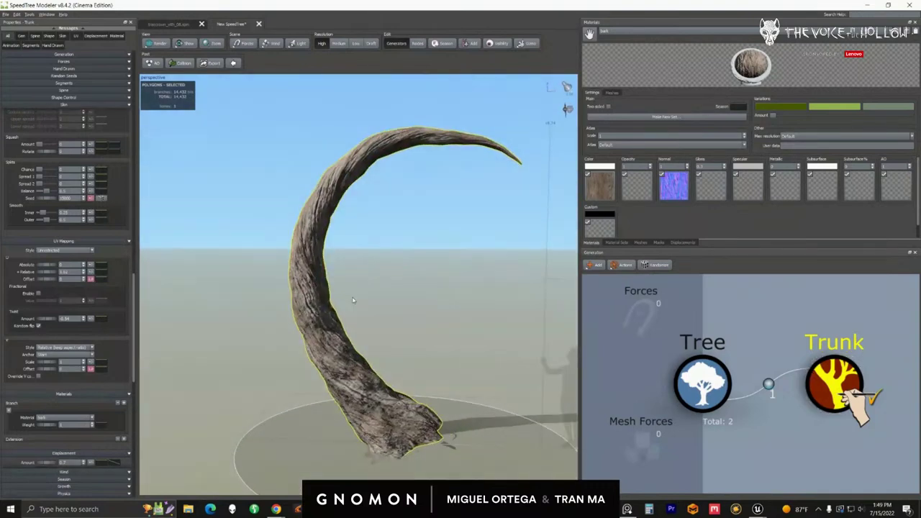
right_click_drag(353, 300, 364, 331)
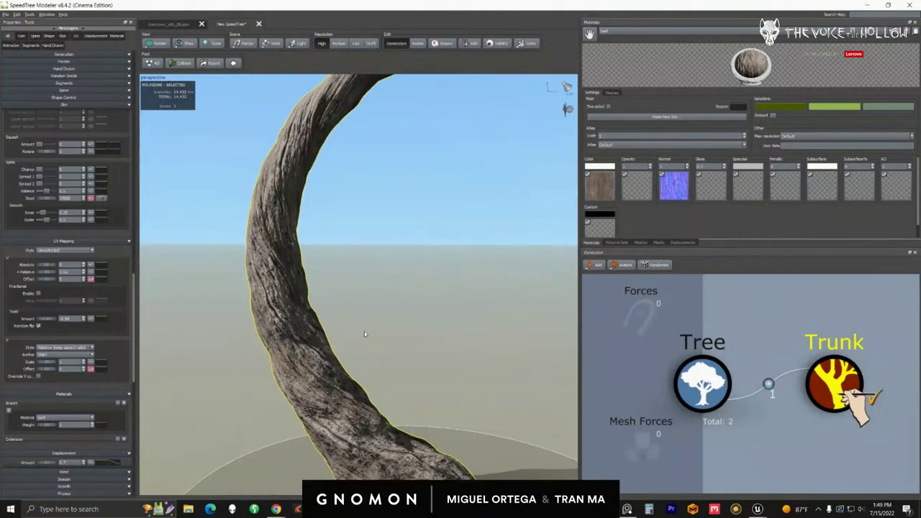
left_click_drag(364, 334, 400, 341)
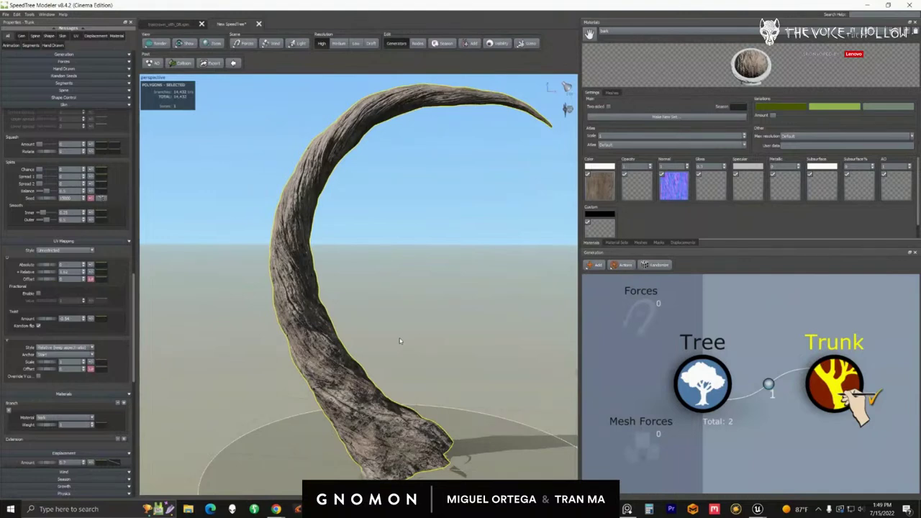
right_click_drag(355, 348, 414, 365)
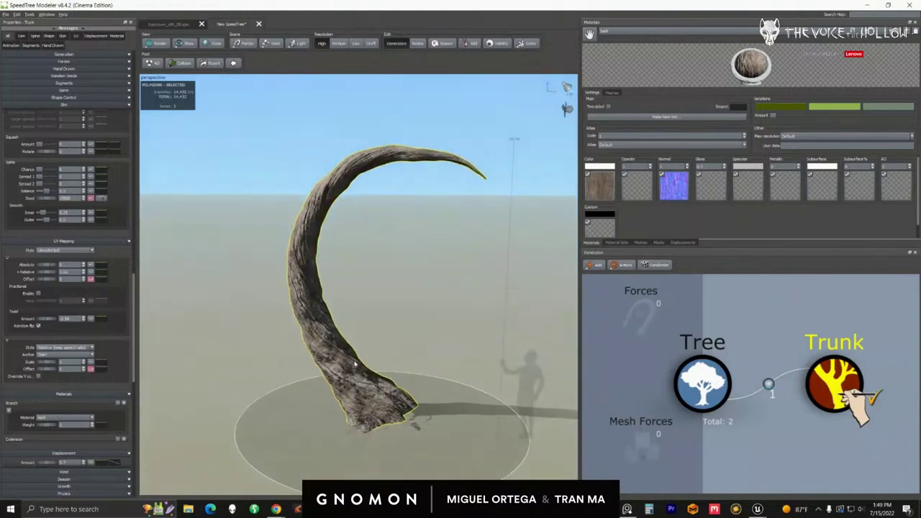
Add Little Branches geometry to the Trunk generator.
middle_click_drag(816, 333, 769, 342)
scroll(769, 343, "down", 1)
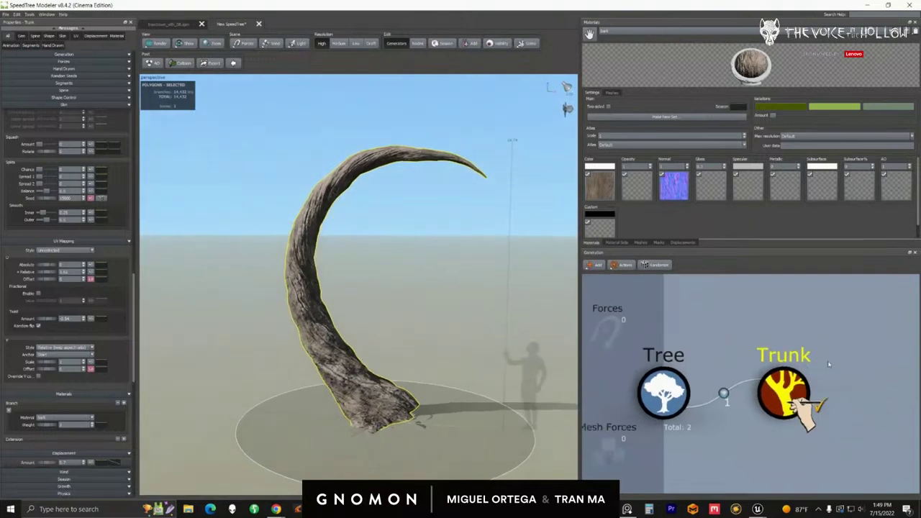
middle_click_drag(827, 360, 776, 349)
scroll(776, 350, "down", 3)
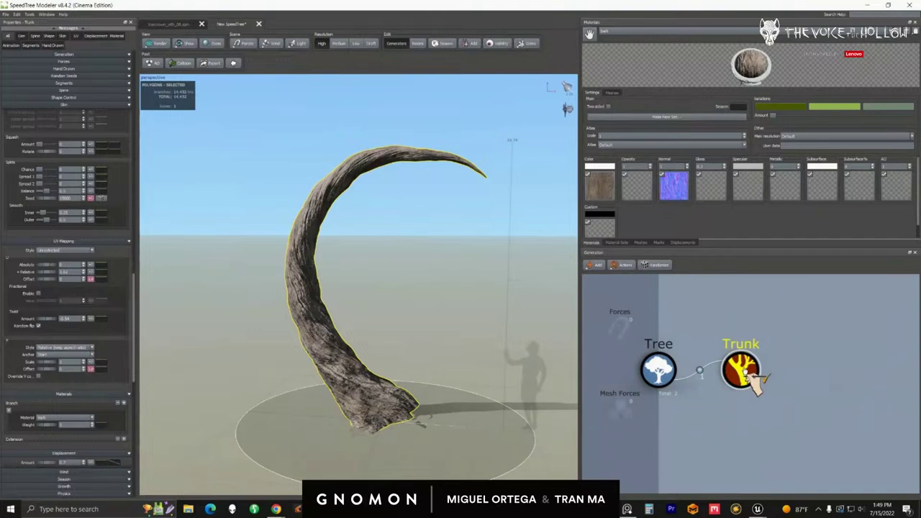
right_click(749, 372)
mouse_move(767, 168)
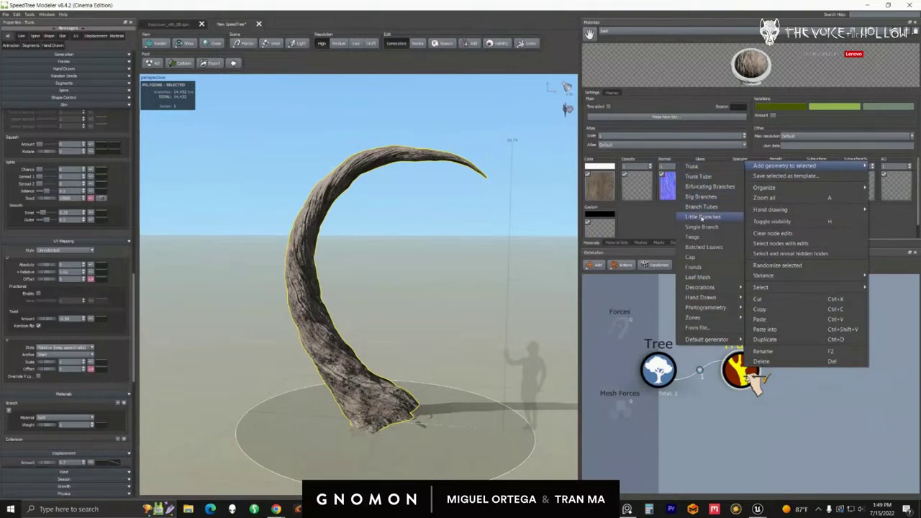
left_click(701, 217)
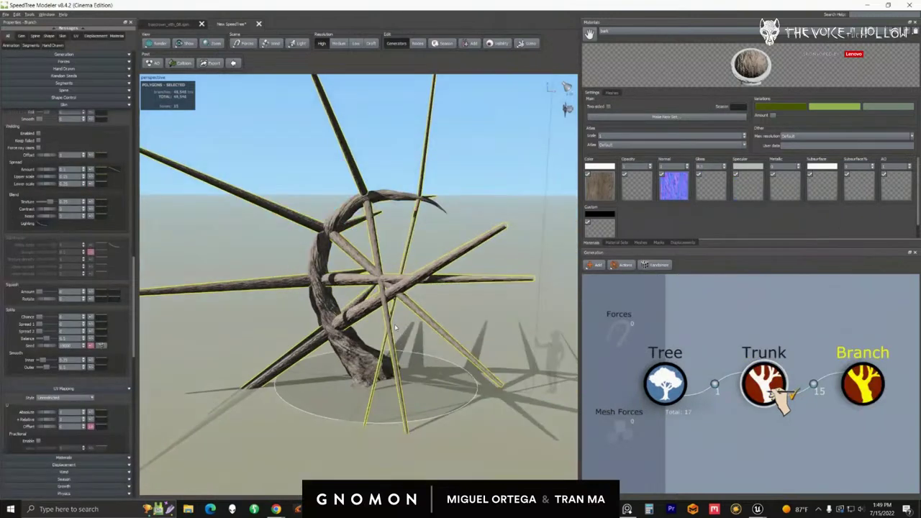
Shorten the new branches into short spikes by lowering their spine length as a percentage of the parent.
left_click_drag(395, 327, 381, 240)
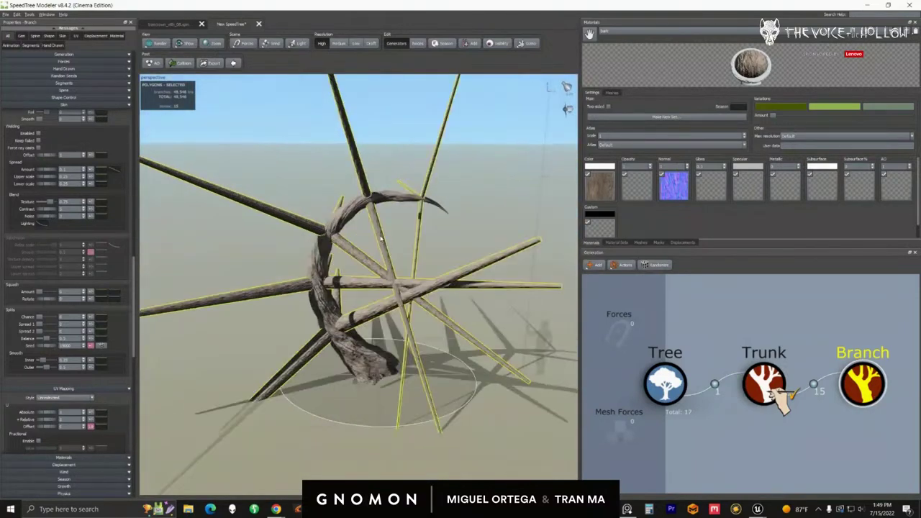
middle_click_drag(381, 239, 394, 277)
scroll(394, 266, "up", 4)
left_click_drag(394, 237, 392, 287)
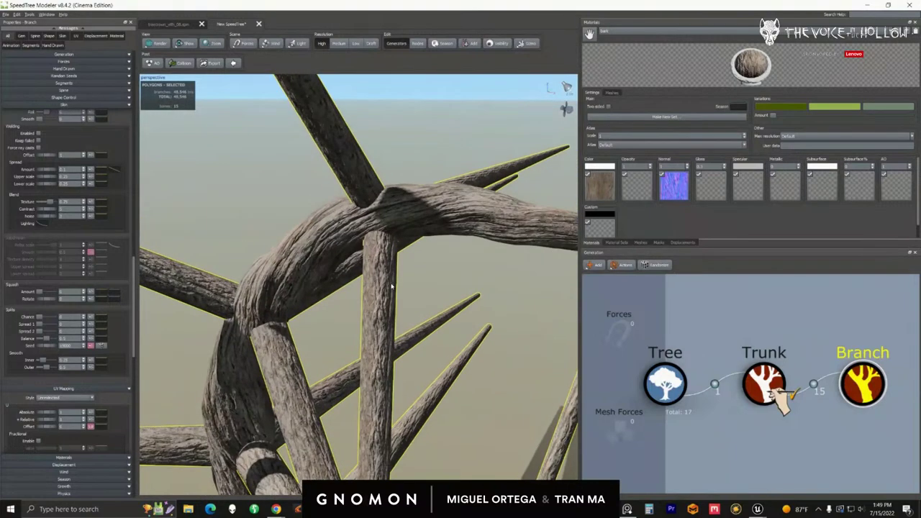
scroll(392, 287, "down", 5)
middle_click_drag(392, 286, 397, 249)
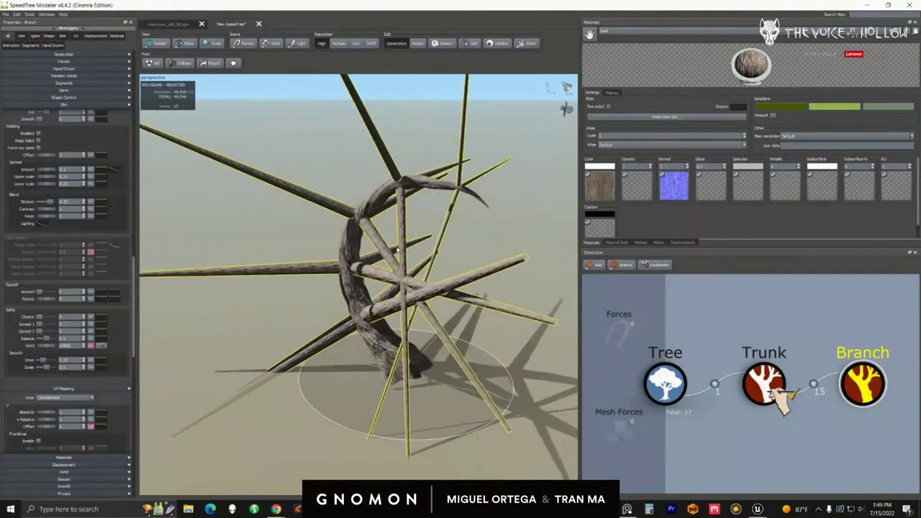
left_click(50, 90)
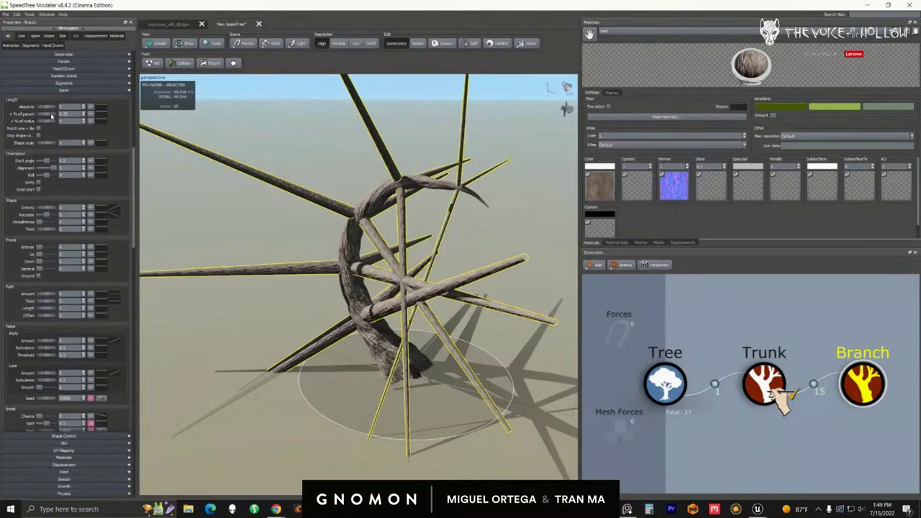
left_click_drag(51, 116, 32, 115)
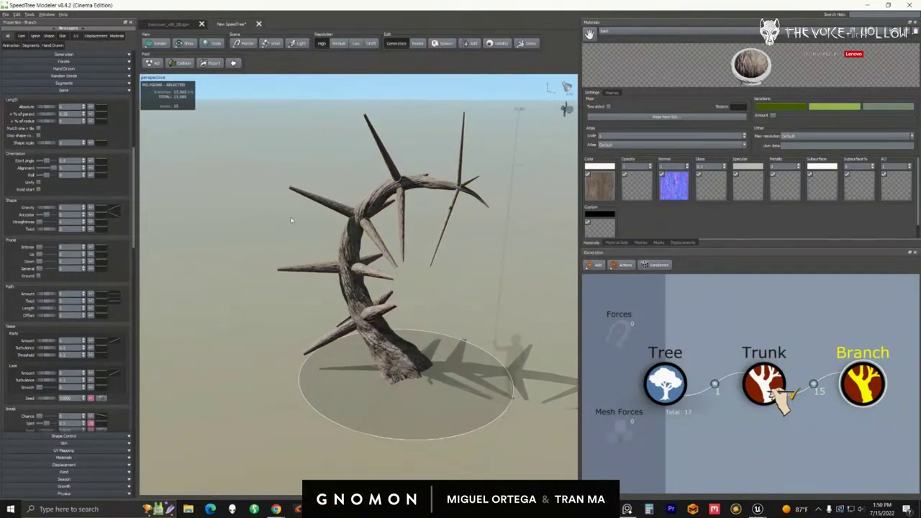
left_click_drag(291, 220, 322, 237)
scroll(317, 242, "up", 3)
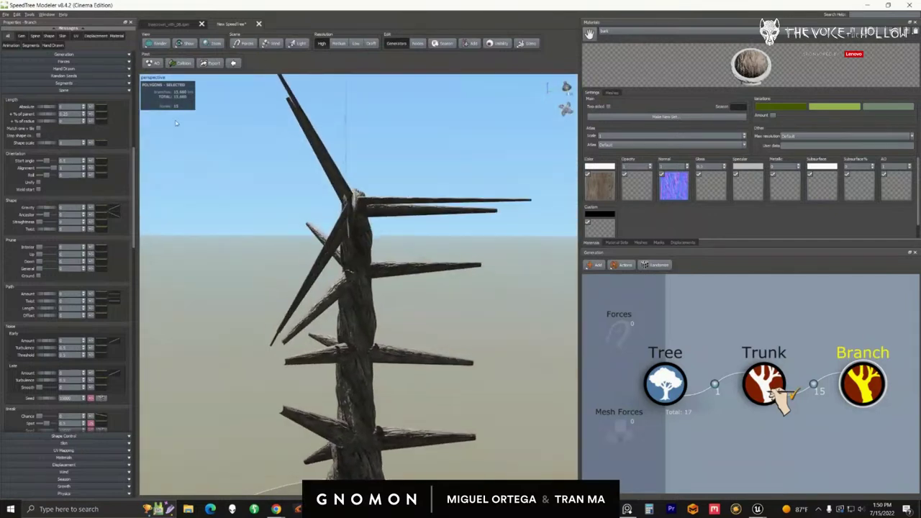
Display the Branch generator's Generation settings and select the Trunk generator for comparison.
left_click(68, 55)
left_click_drag(392, 170, 398, 200)
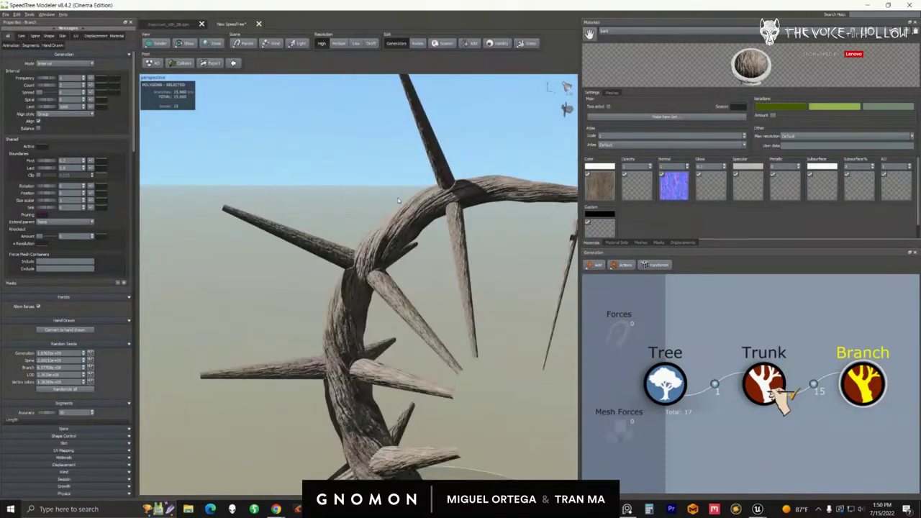
scroll(398, 200, "down", 5)
left_click(775, 390)
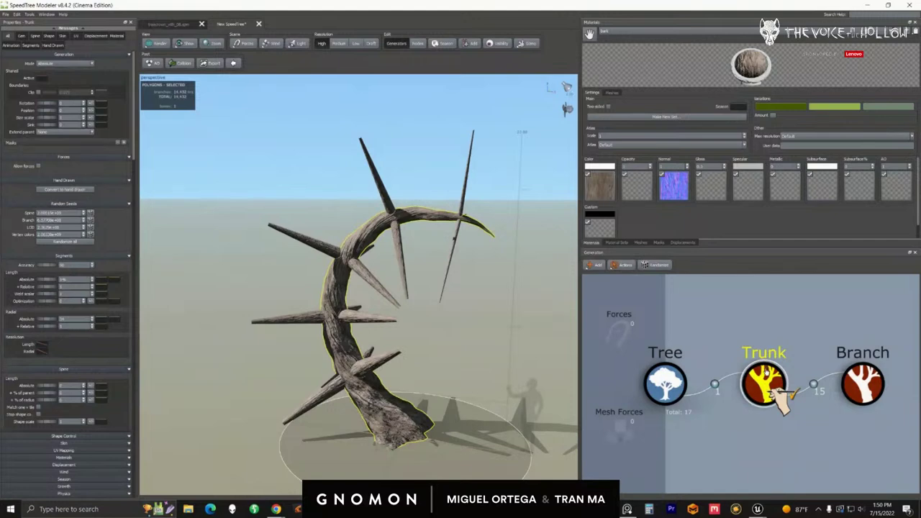
Raise the frequency of the Branch generator so the spikes repeat more closely along the curved trunk.
left_click(862, 390)
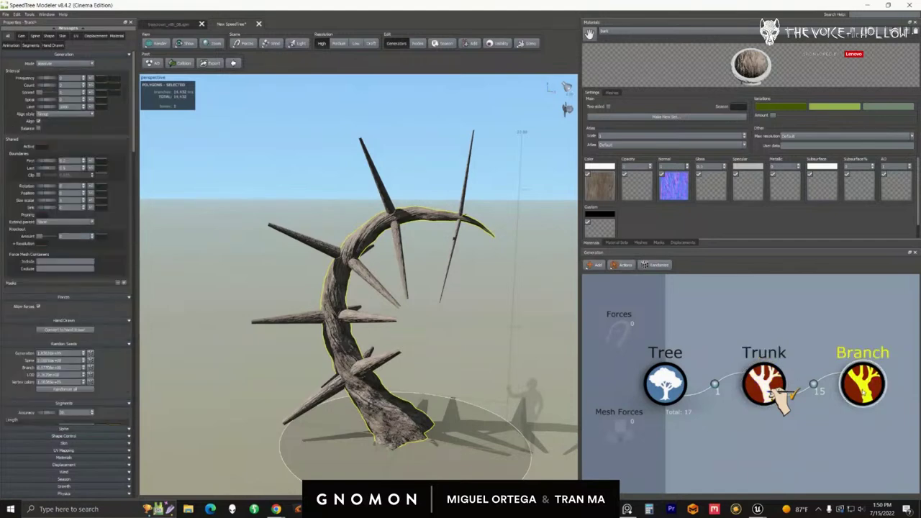
scroll(387, 252, "up", 3)
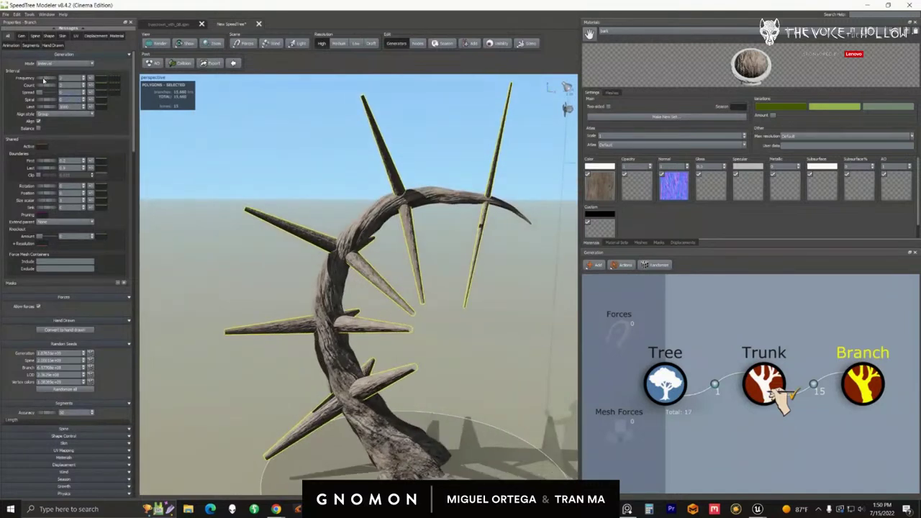
left_click_drag(46, 82, 75, 101)
left_click_drag(315, 155, 314, 182)
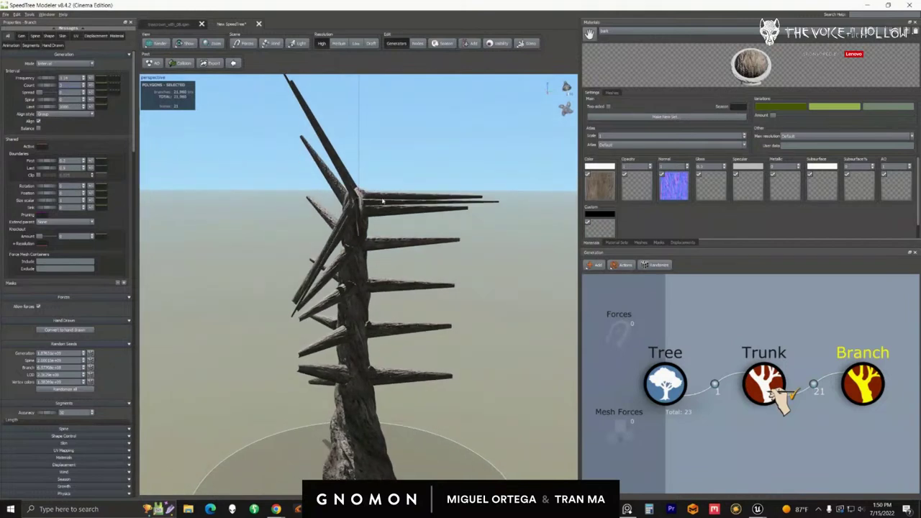
left_click_drag(382, 201, 379, 202)
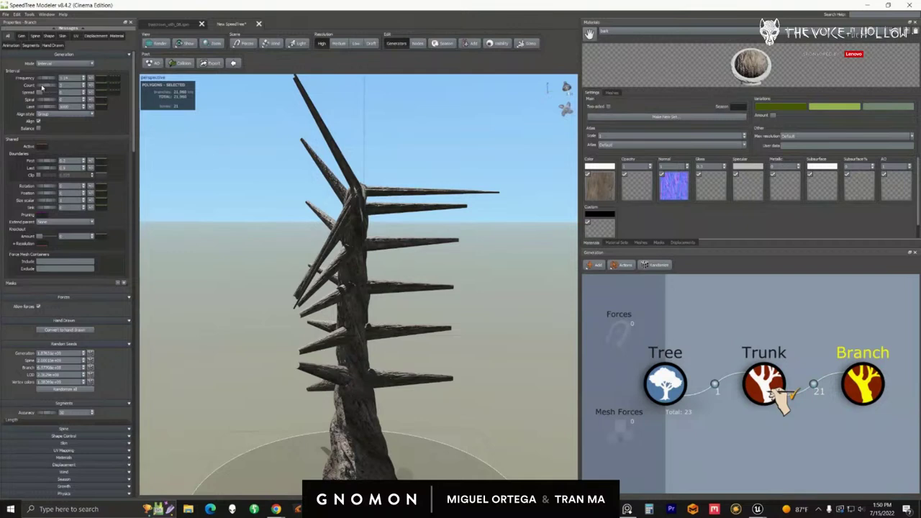
Try a lower count of branches per interval, and set the Branch generator's count back to 3.
left_click_drag(42, 87, 44, 88)
left_click_drag(335, 204, 388, 225)
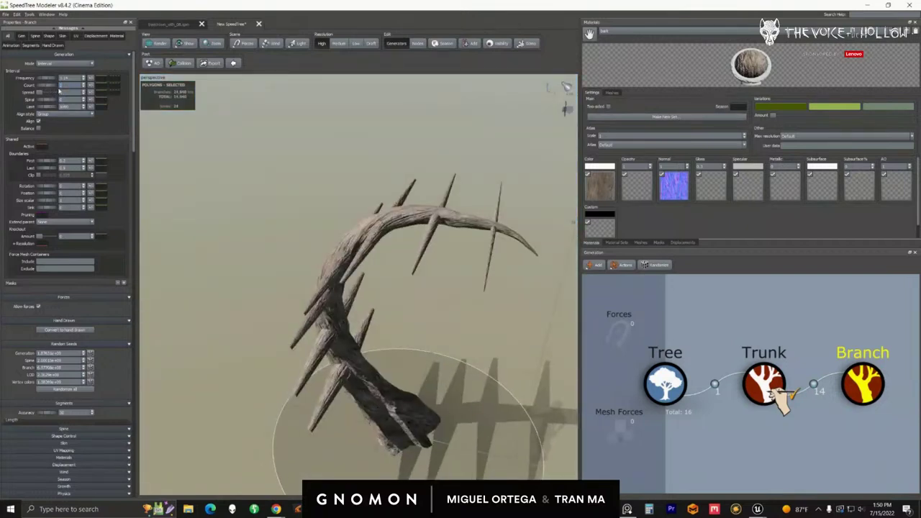
left_click_drag(277, 175, 252, 162)
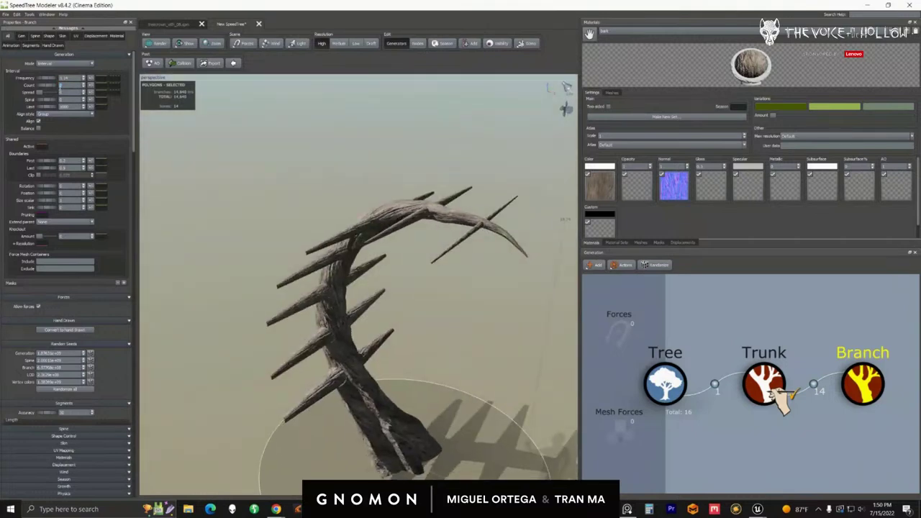
type("3")
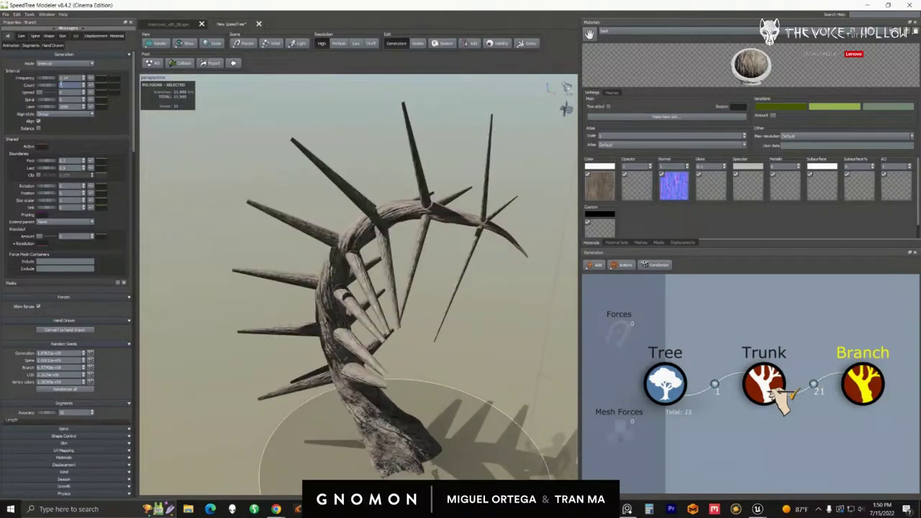
left_click_drag(374, 192, 165, 127)
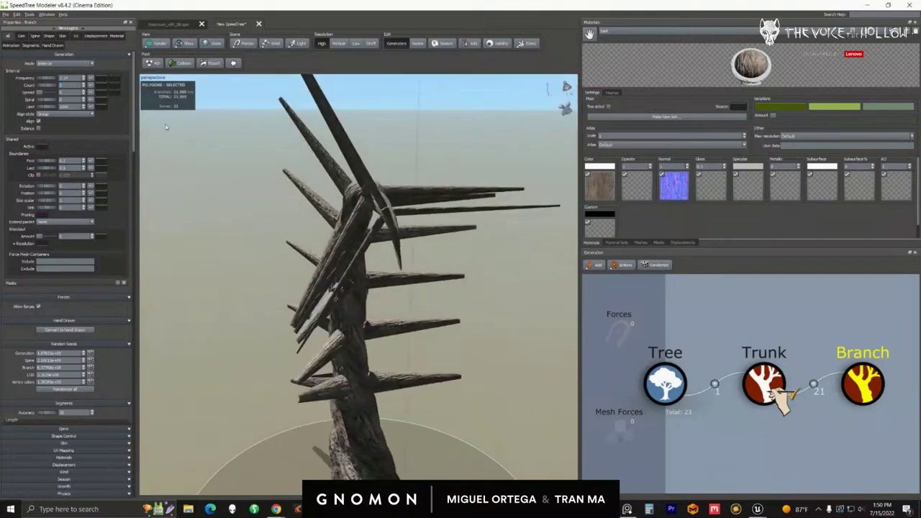
Lower the Branch generator's frequency to space the branch groups farther apart on the trunk.
left_click_drag(47, 80, 17, 87)
mouse_move(378, 241)
left_mouse_down()
mouse_move(446, 241)
mouse_move(383, 239)
left_mouse_up()
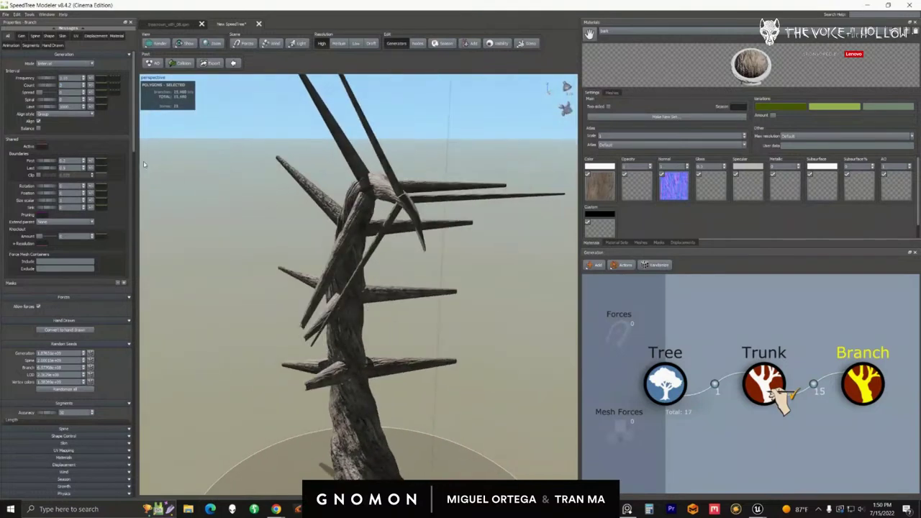
left_click_drag(256, 188, 305, 187)
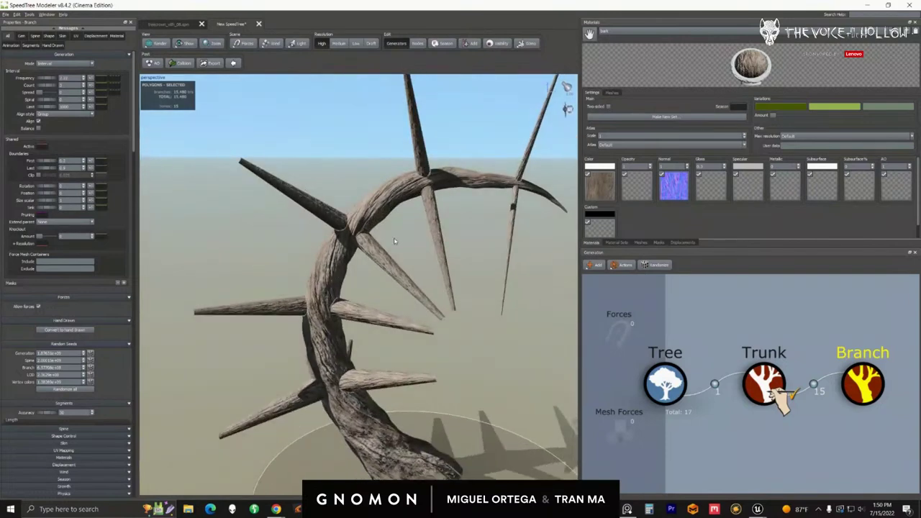
left_click_drag(394, 241, 371, 235)
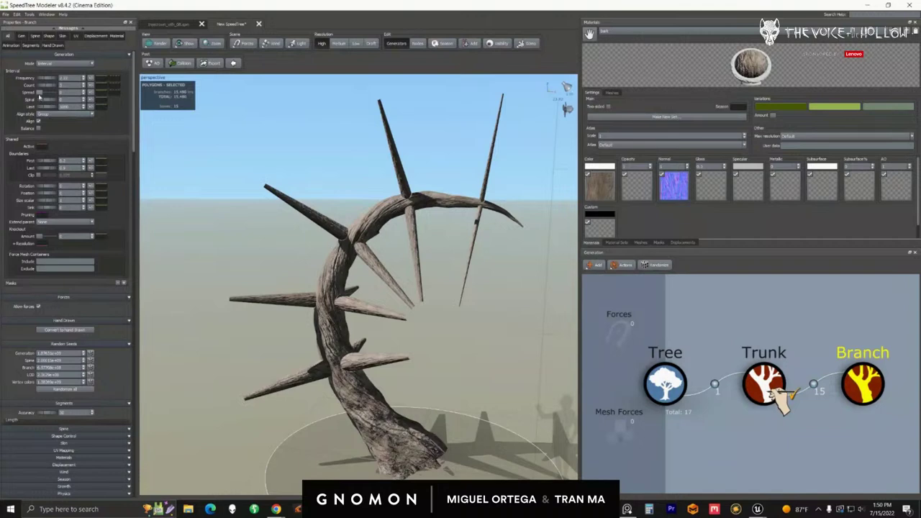
Raise the branches' spread to its maximum and add a small spiral so the groups wind around the trunk.
left_click_drag(39, 92, 55, 93)
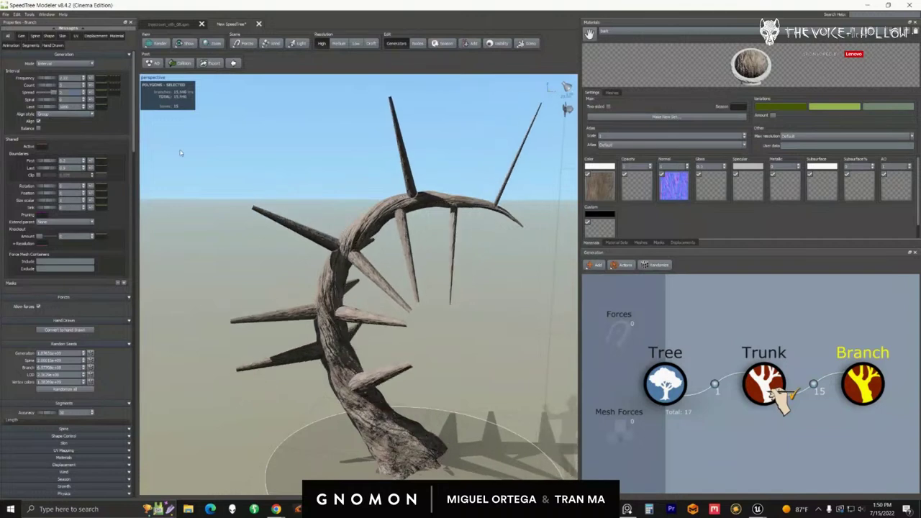
left_click_drag(180, 152, 405, 290)
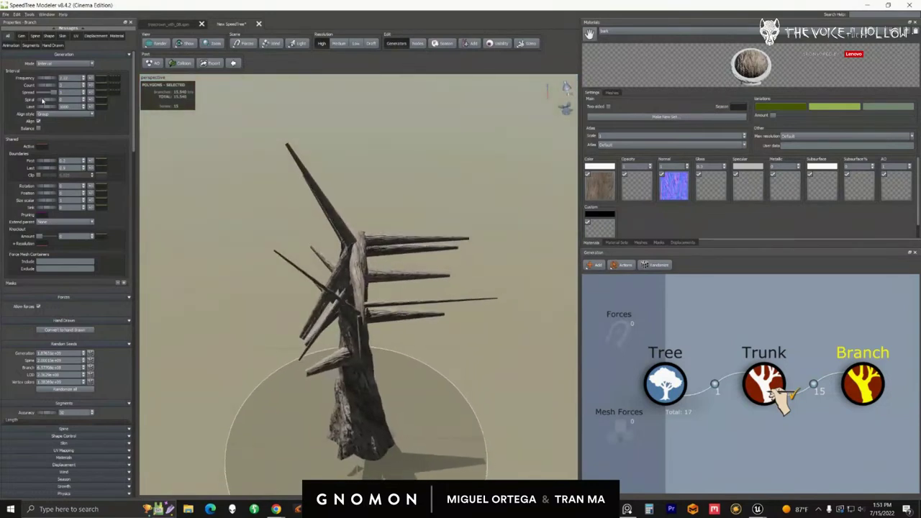
left_click_drag(42, 101, 107, 111)
left_click_drag(345, 288, 421, 255)
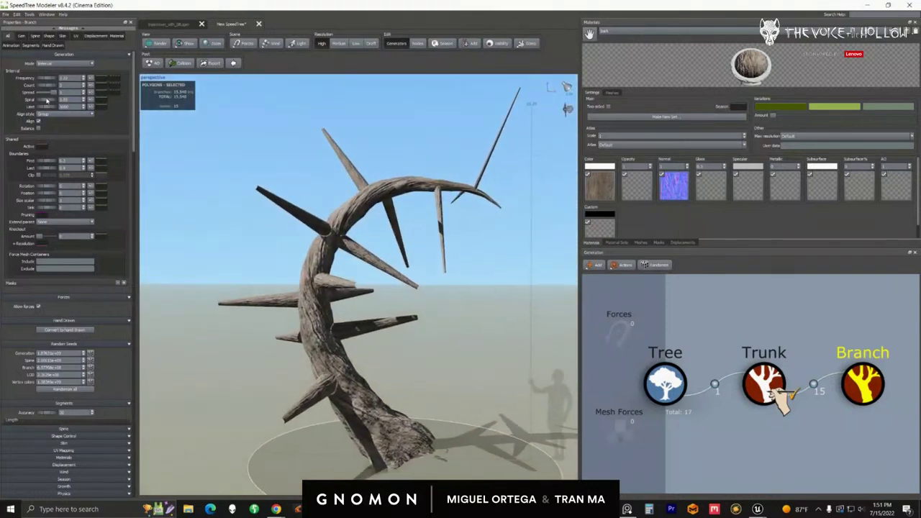
scroll(76, 100, "down", 2)
left_click_drag(391, 240, 385, 244)
Reduce the Branch generator's frequency further to thin out the spread and spiralled branches.
left_click_drag(53, 94, 29, 84)
mouse_move(345, 274)
left_mouse_down()
mouse_move(382, 281)
mouse_move(359, 279)
mouse_move(378, 278)
mouse_move(337, 258)
left_mouse_up()
scroll(378, 278, "up", 2)
scroll(332, 259, "up", 1)
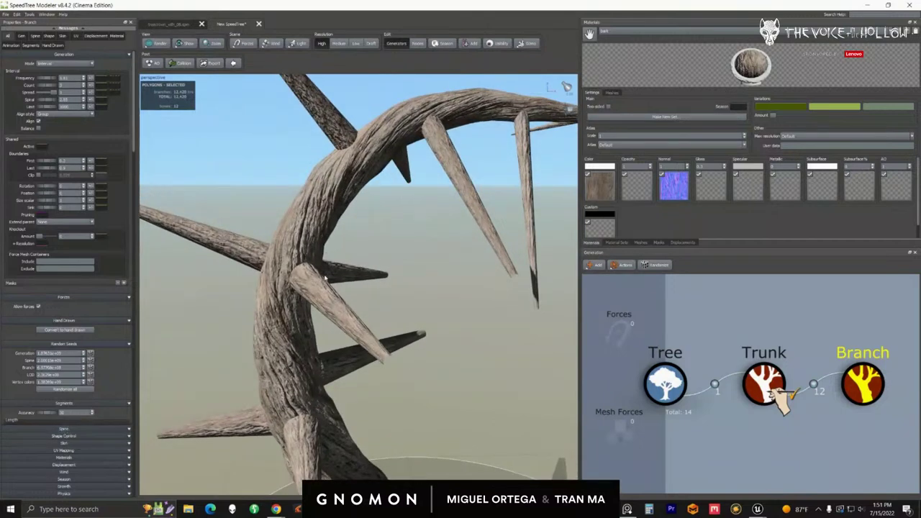
scroll(325, 278, "down", 2)
left_click_drag(324, 279, 306, 260)
scroll(315, 269, "down", 2)
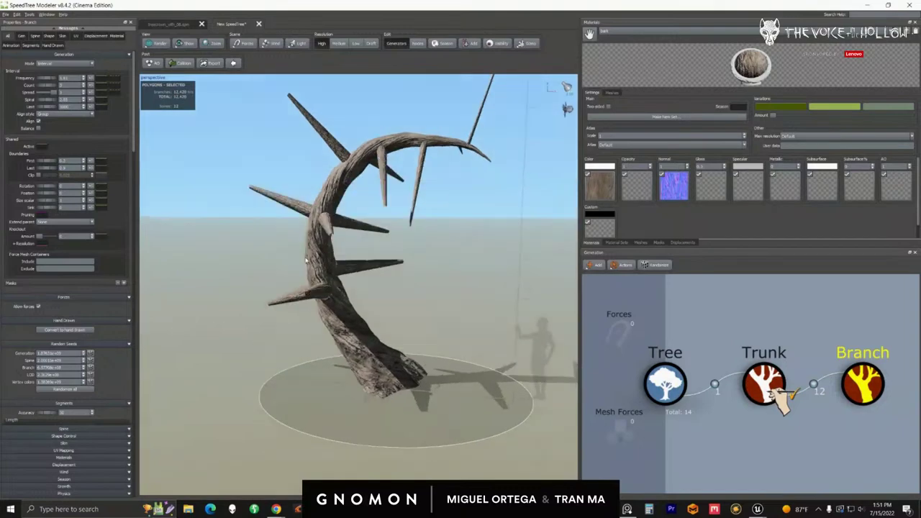
Examine the trunk and branch structure of the finished tree in the other open document, and return to the new tree.
left_click(164, 25)
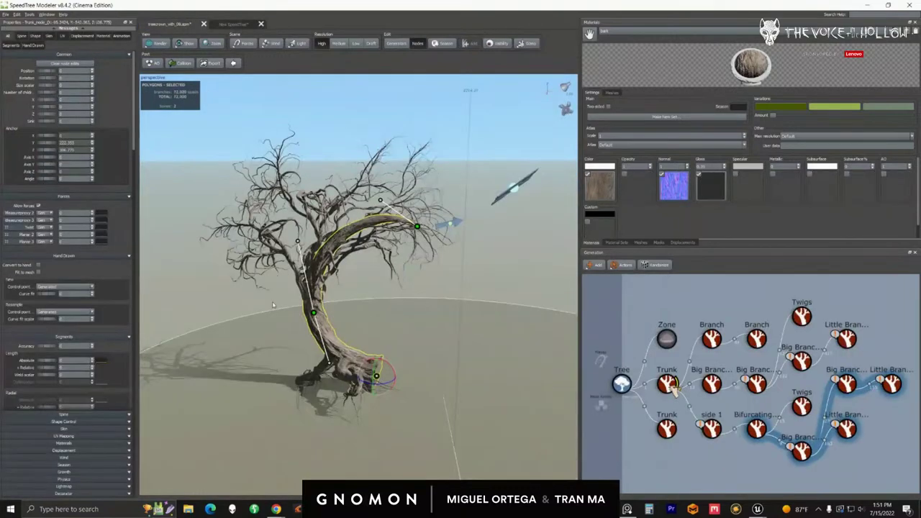
scroll(274, 303, "up", 5)
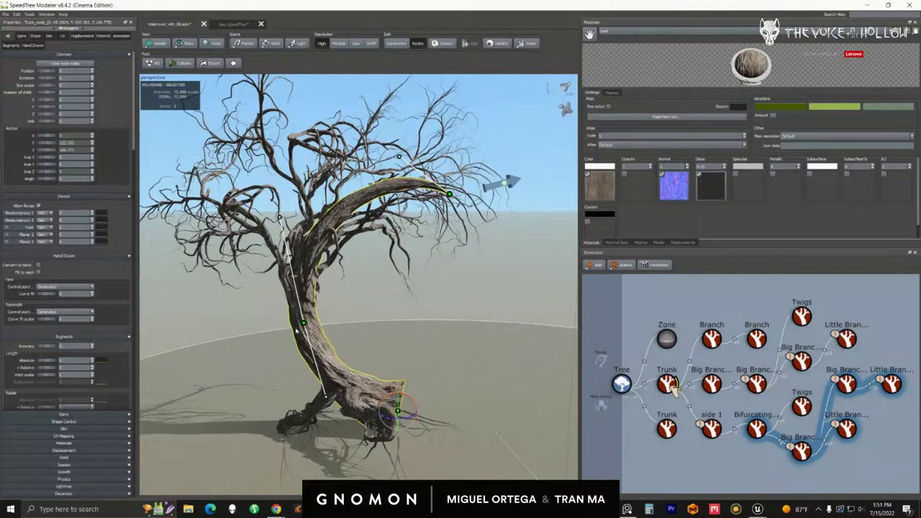
left_click(233, 26)
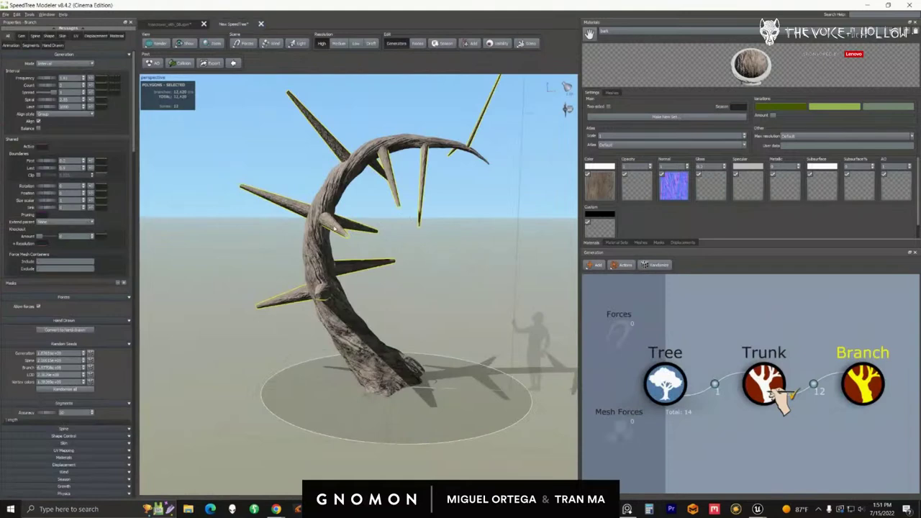
Set the Branch generator's first boundary to 0 and its last boundary to 1, covering the full trunk length.
scroll(335, 227, "up", 3)
scroll(316, 218, "up", 1)
scroll(313, 252, "down", 5)
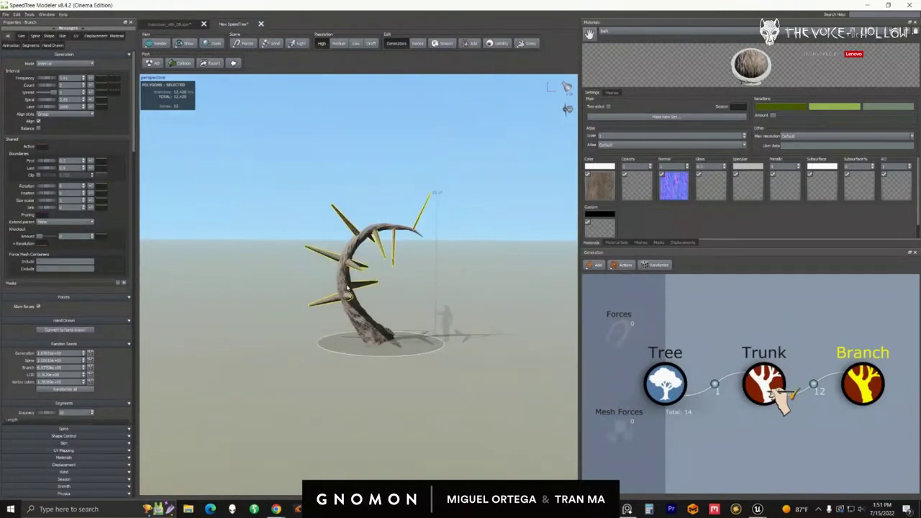
scroll(347, 286, "up", 3)
scroll(341, 288, "up", 2)
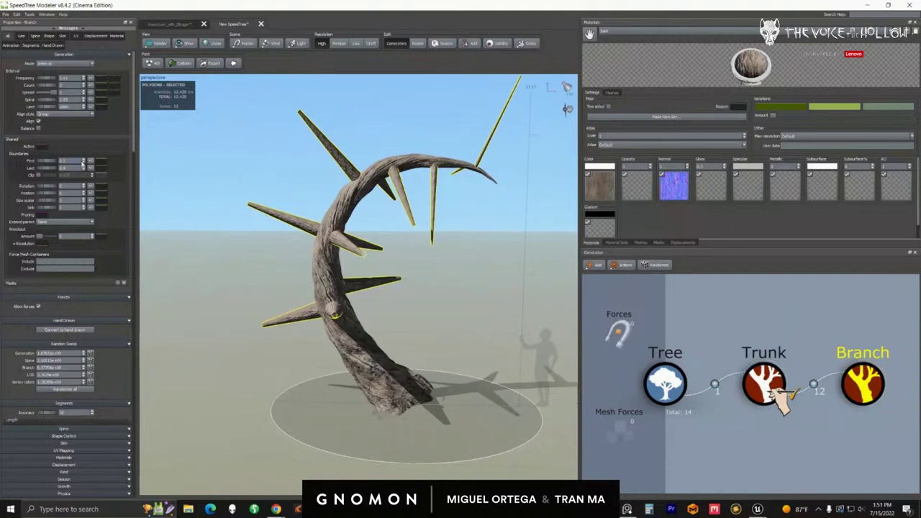
double_click(68, 160)
double_click(68, 167)
type("0")
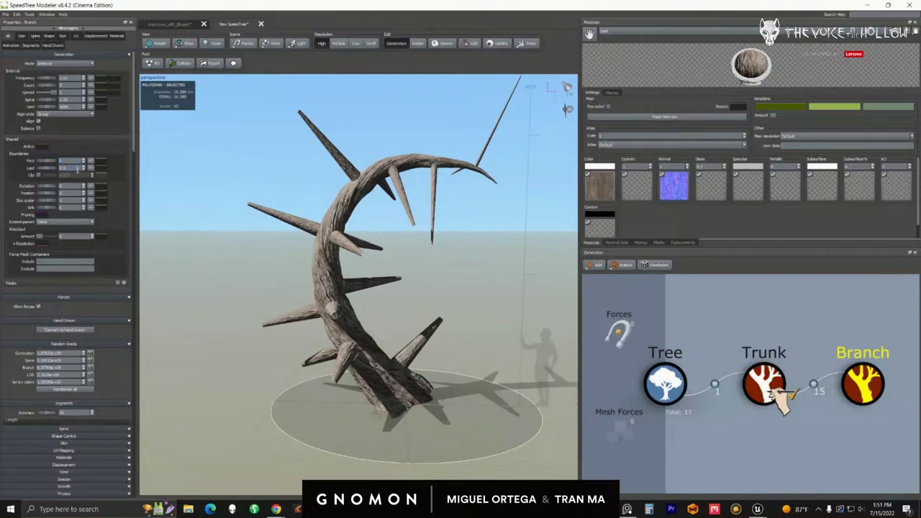
type("1")
key("Return")
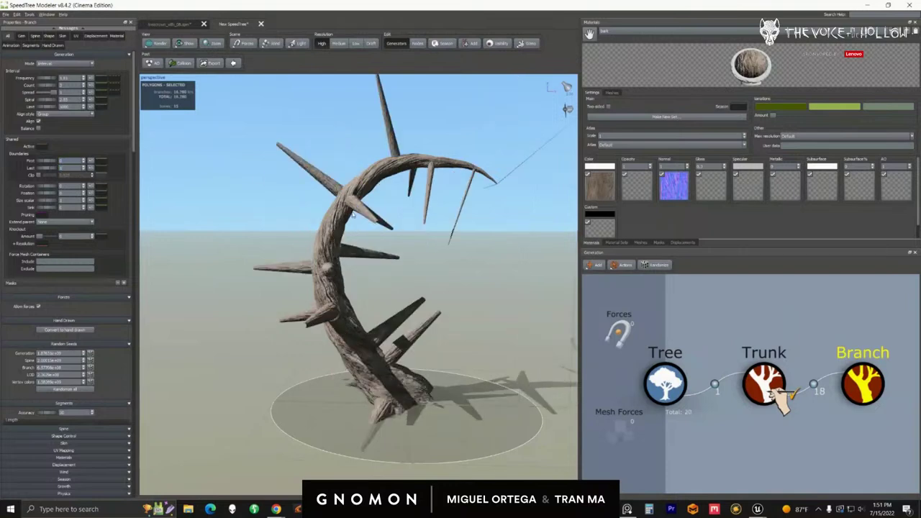
Restore the previous last boundary of the Branch generator to keep branches off the trunk's tip.
left_click_drag(352, 214, 381, 227)
left_click_drag(408, 405, 439, 374)
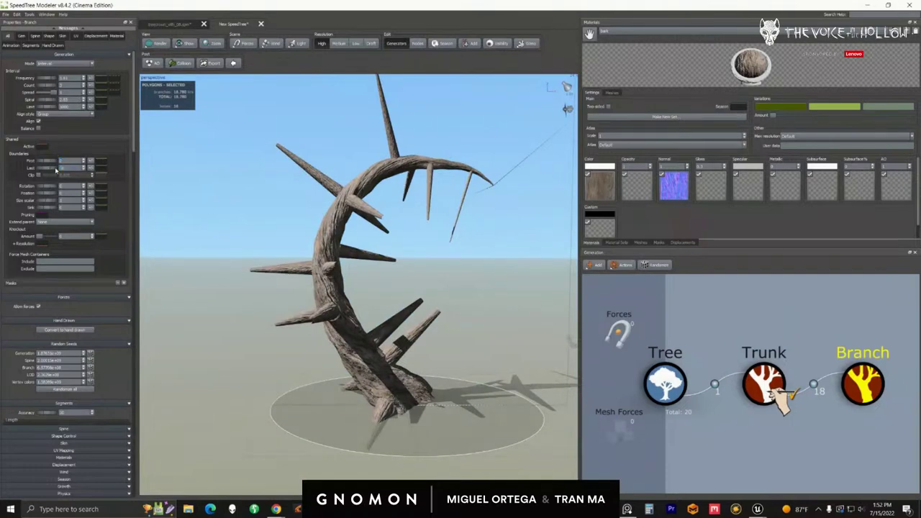
left_click(56, 169)
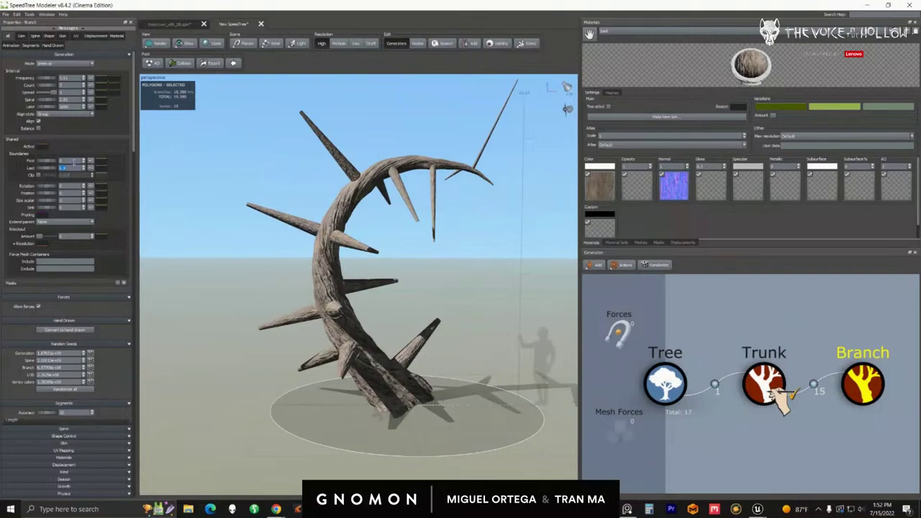
Set the Branch generator's first boundary to 0.4 to clear branches from the lower trunk.
left_click_drag(282, 242, 316, 278)
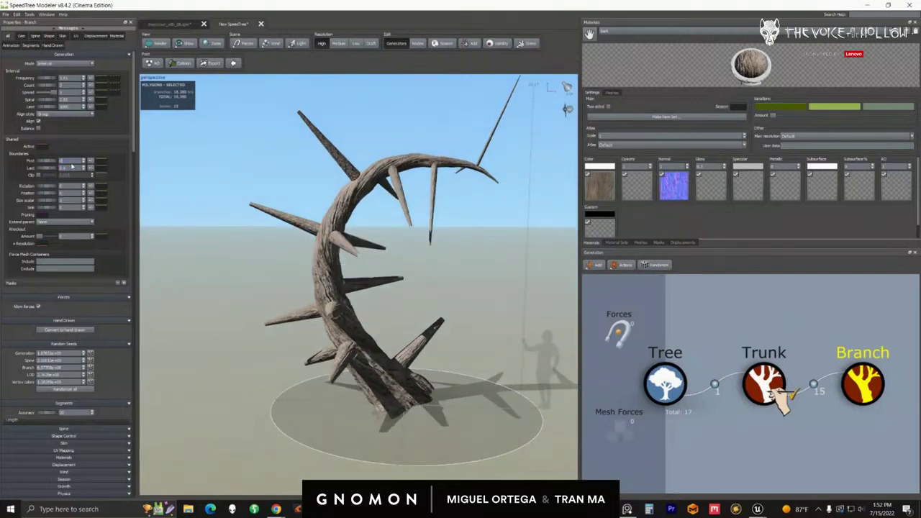
left_click(72, 166)
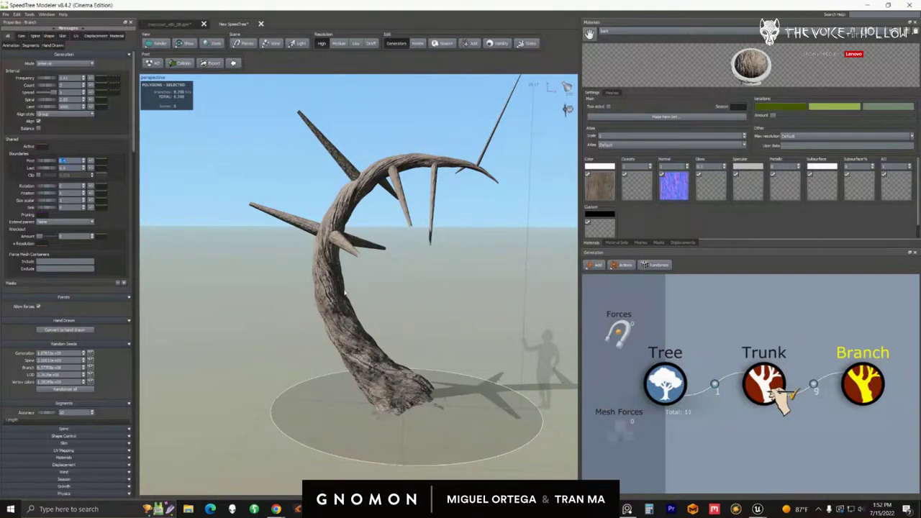
left_click_drag(345, 292, 333, 271)
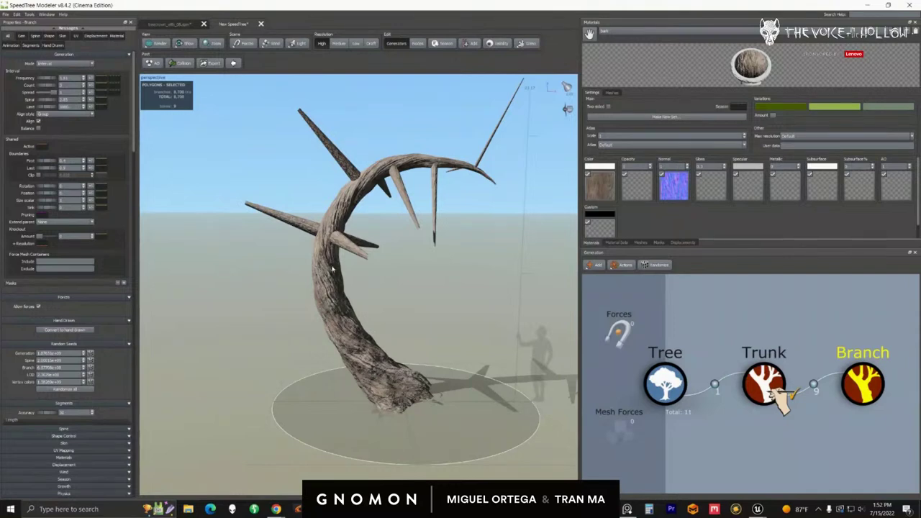
left_click_drag(346, 279, 415, 393)
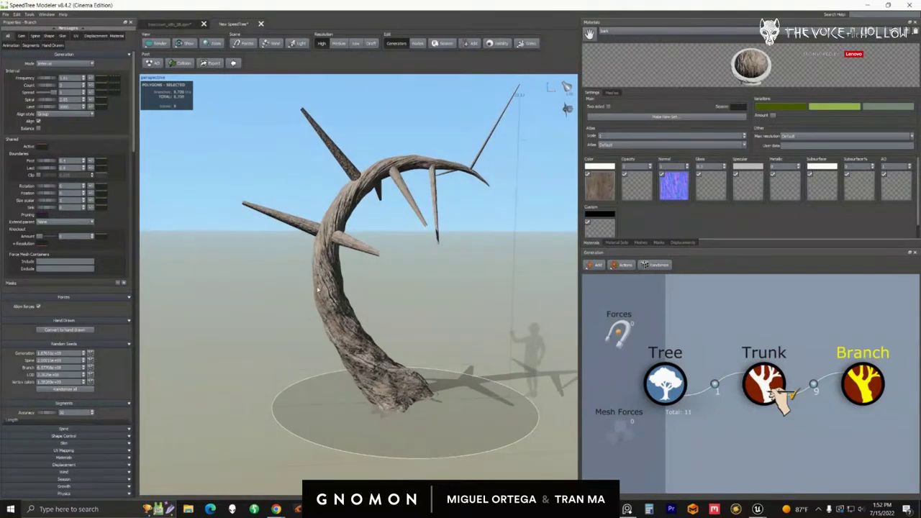
mouse_move(322, 280)
left_mouse_down()
mouse_move(342, 293)
mouse_move(336, 290)
left_mouse_up()
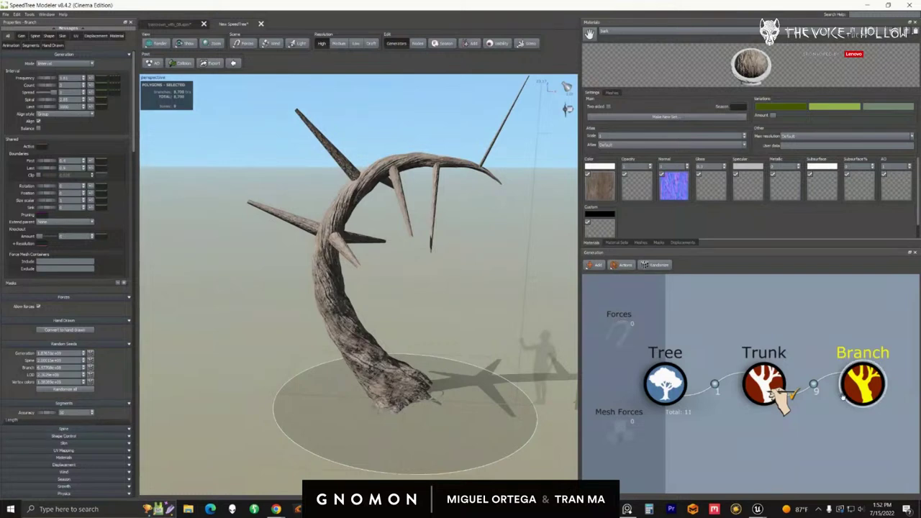
Lower the Branch generator's start angle to about 0.3 so the branches lean along the trunk's growth direction.
left_click(768, 385)
left_click(859, 385)
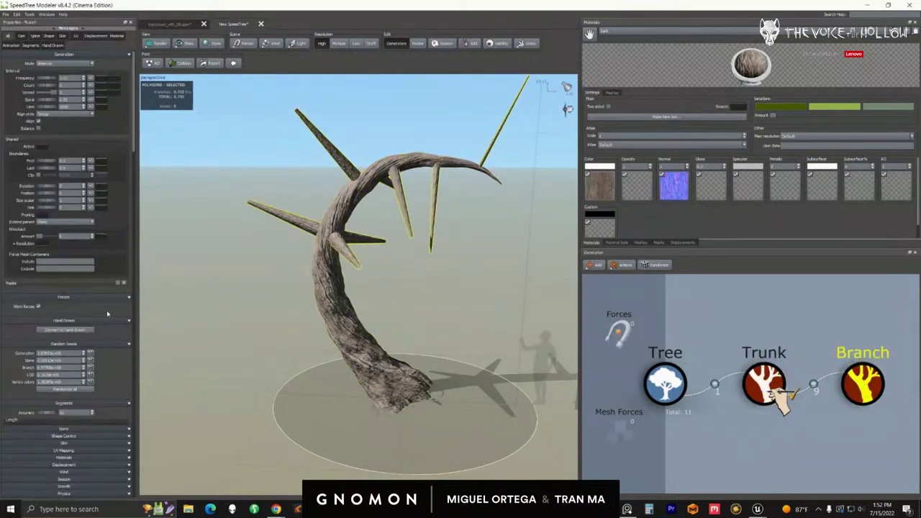
scroll(52, 341, "down", 5)
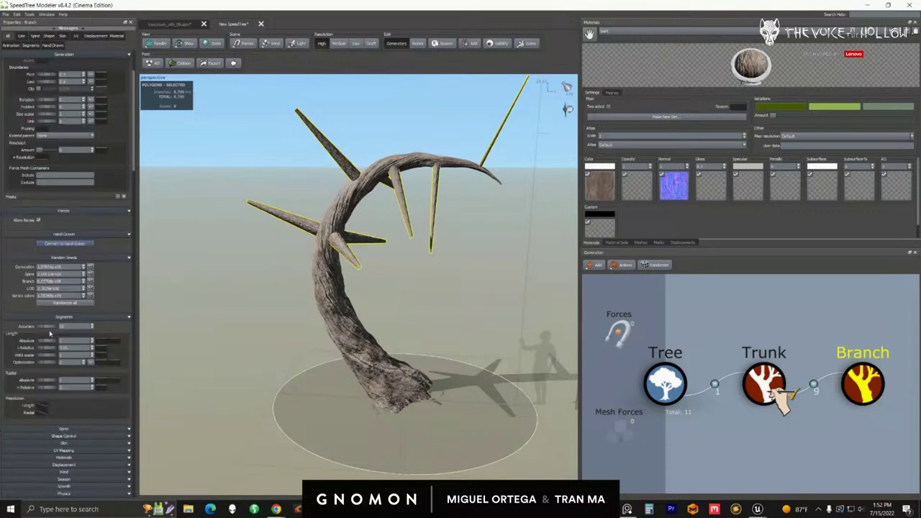
scroll(50, 333, "down", 12)
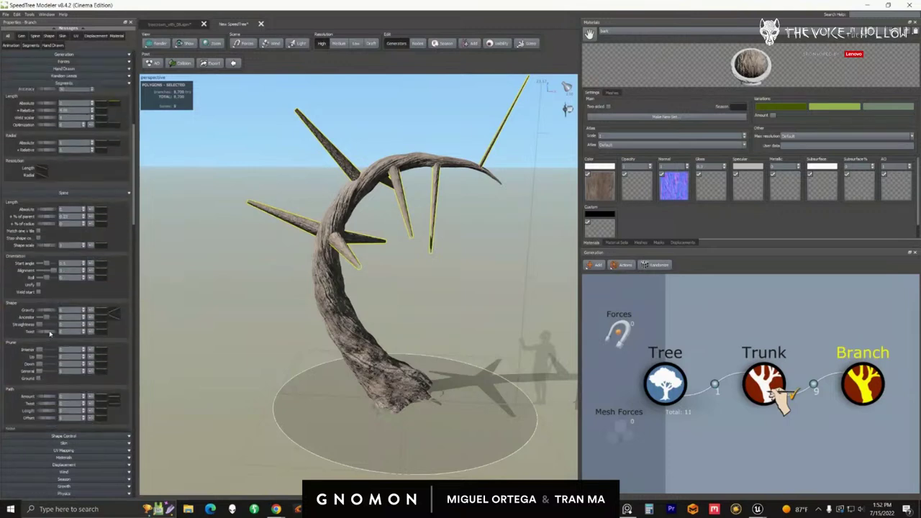
scroll(50, 334, "down", 2)
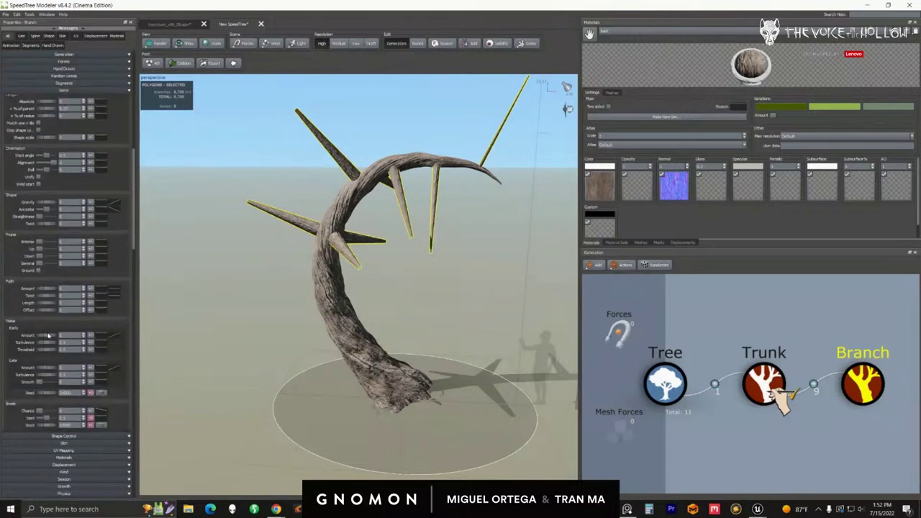
scroll(331, 270, "up", 4)
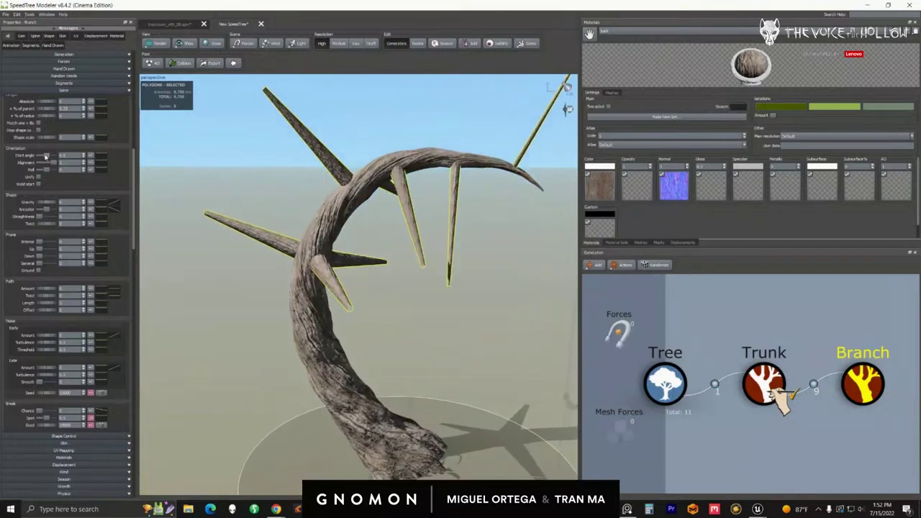
mouse_move(350, 262)
left_mouse_down()
mouse_move(286, 269)
mouse_move(238, 291)
mouse_move(341, 261)
mouse_move(339, 252)
left_mouse_up()
left_click_drag(44, 155, 43, 155)
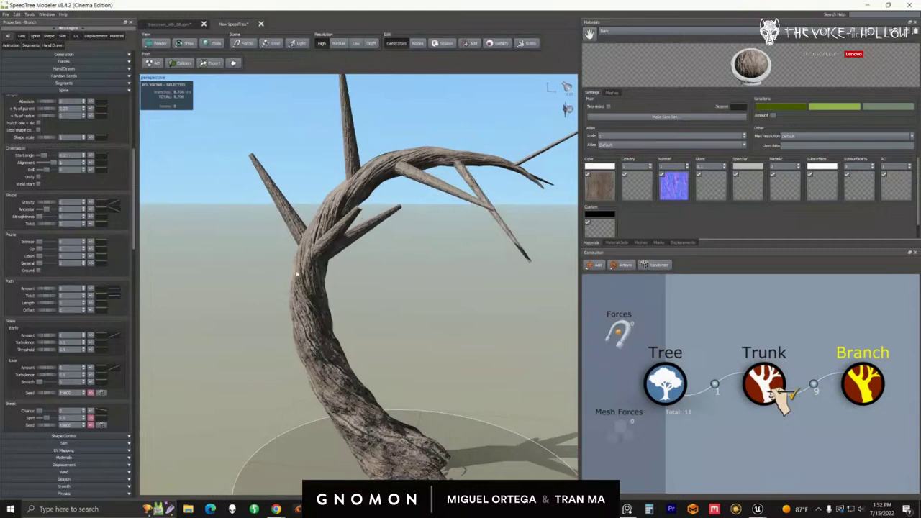
Lengthen the branches by raising the Branch generator's spine length as a percentage of the parent.
mouse_move(296, 273)
left_mouse_down()
mouse_move(288, 272)
mouse_move(309, 277)
left_mouse_up()
key("ctrl+a")
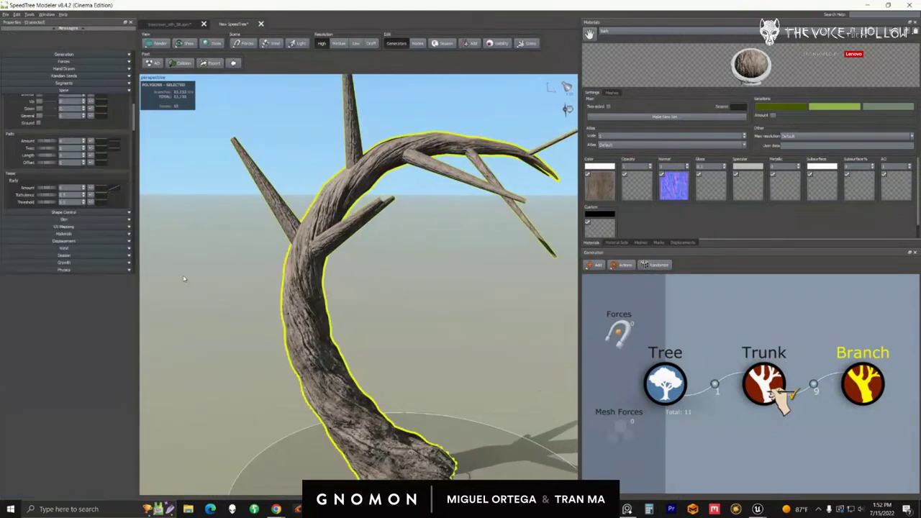
left_click(865, 394)
scroll(90, 347, "down", 1)
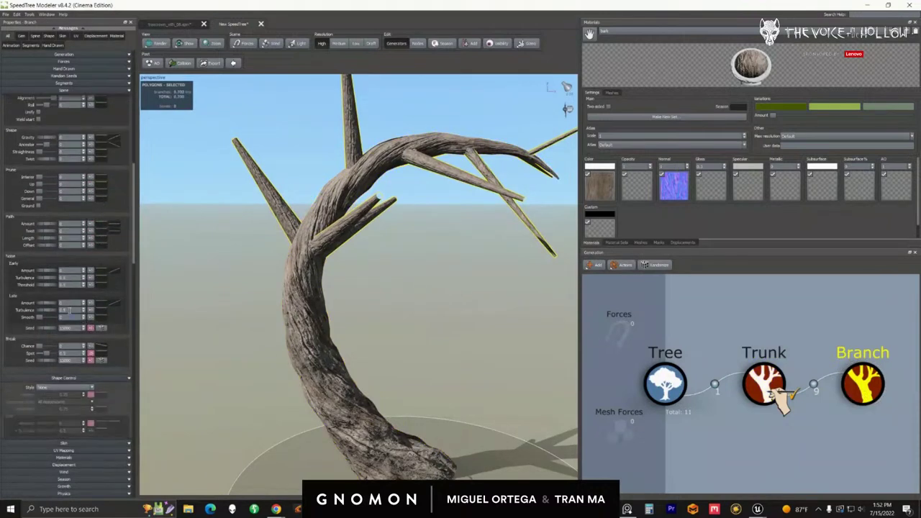
scroll(70, 310, "up", 6)
left_click_drag(439, 253, 384, 250)
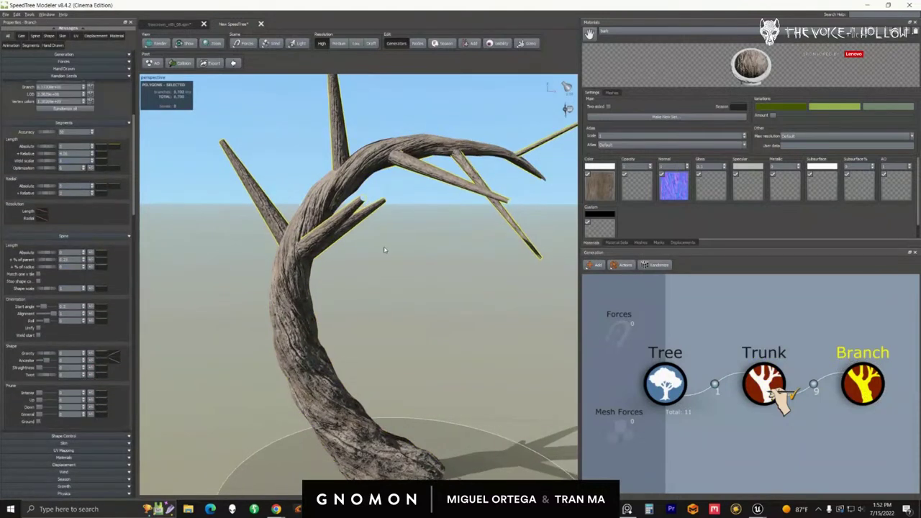
scroll(100, 306, "down", 2)
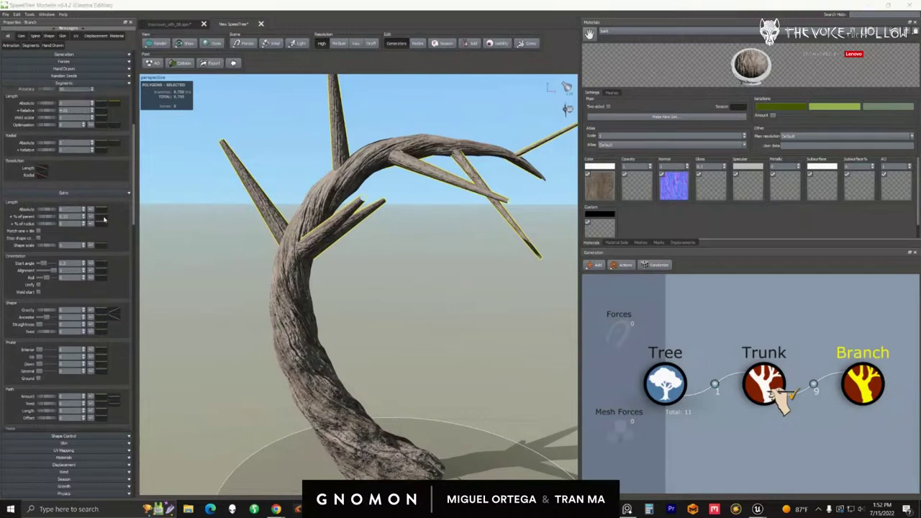
left_click(91, 216)
left_click_drag(47, 217, 55, 218)
scroll(379, 353, "down", 3)
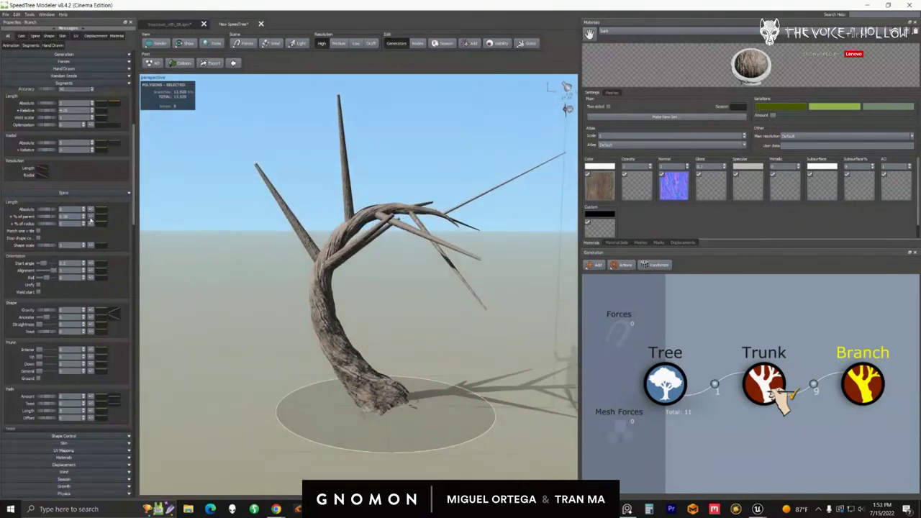
Shape the parent curve of the branches' percent-of-parent length, dropping its end to about 0.4 and raising an added midpoint.
left_click(91, 216)
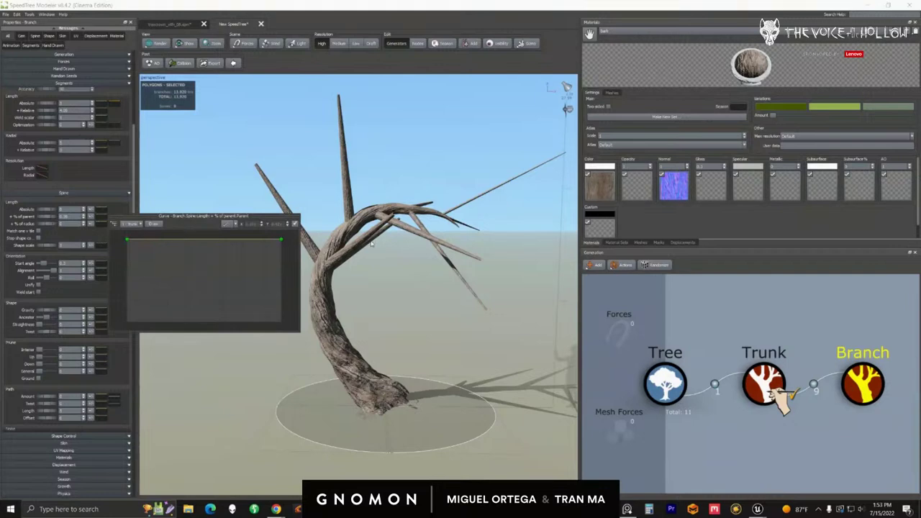
mouse_move(438, 224)
left_mouse_down()
mouse_move(491, 190)
mouse_move(439, 220)
left_mouse_up()
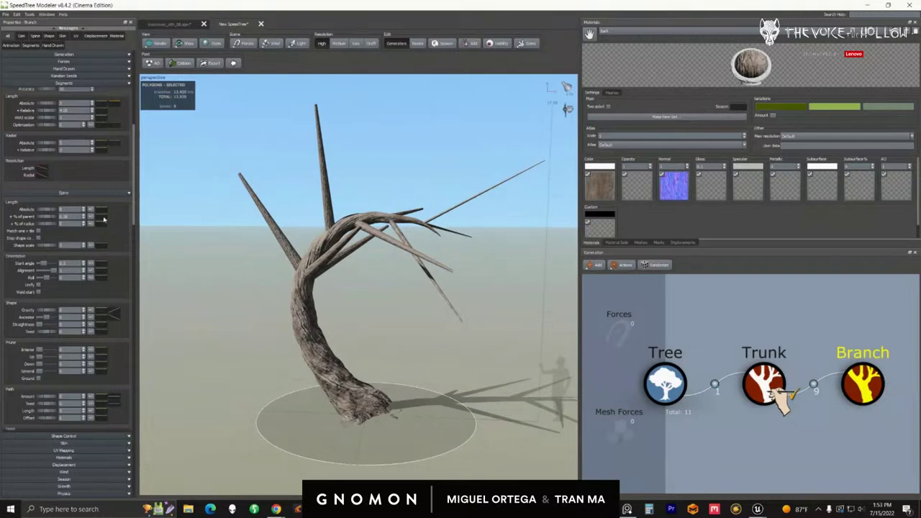
left_click(108, 219)
left_click_drag(191, 221, 599, 125)
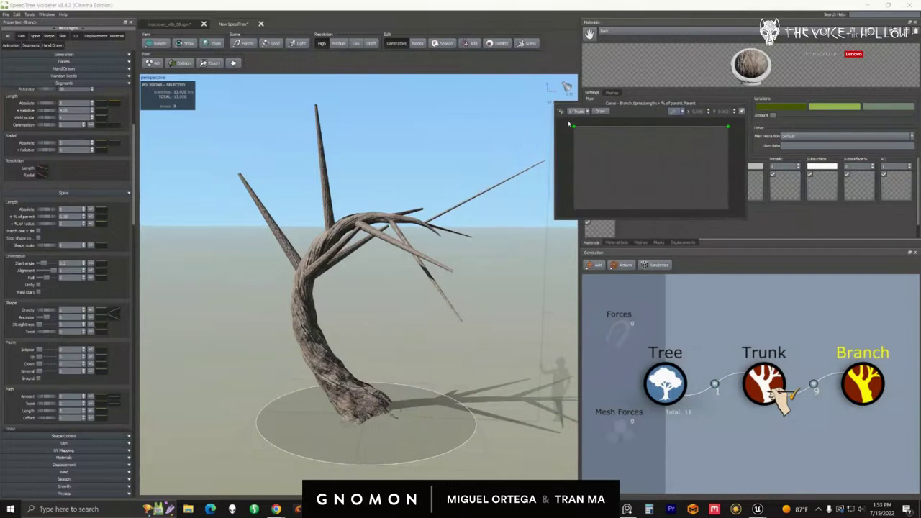
left_click_drag(728, 129, 711, 178)
left_click(630, 146)
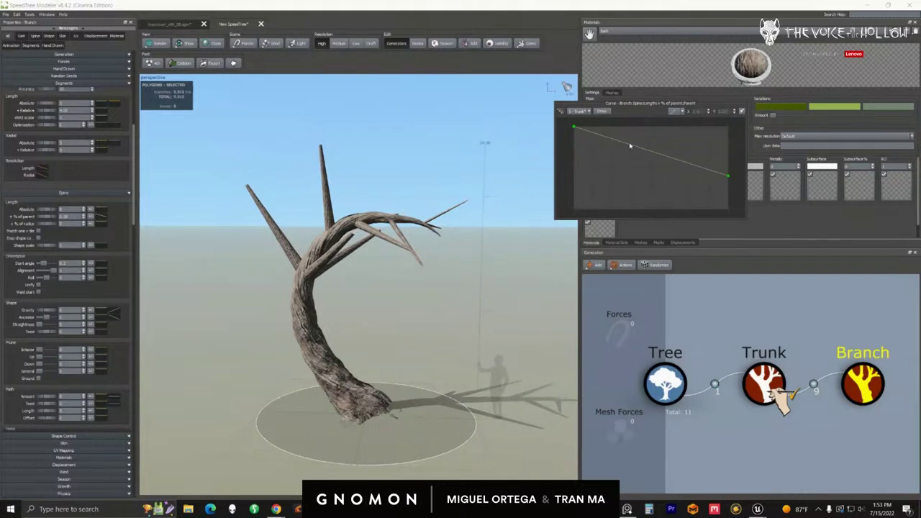
left_click(631, 146)
left_click_drag(631, 146, 635, 130)
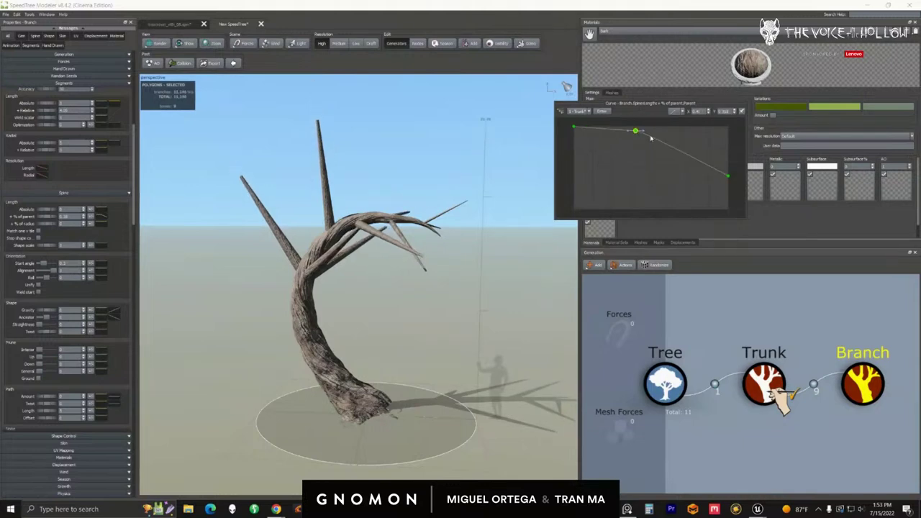
left_click(728, 177)
Bend the branches by raising the Branch generator's late spine noise amount to about 0.67.
left_click(349, 257)
left_click_drag(348, 257, 360, 257)
scroll(363, 261, "up", 2)
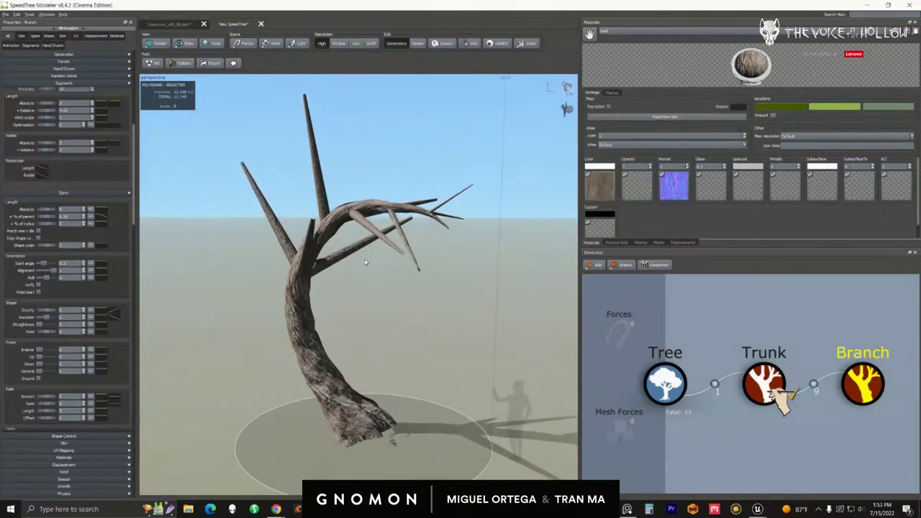
scroll(68, 304, "down", 8)
scroll(57, 286, "up", 1)
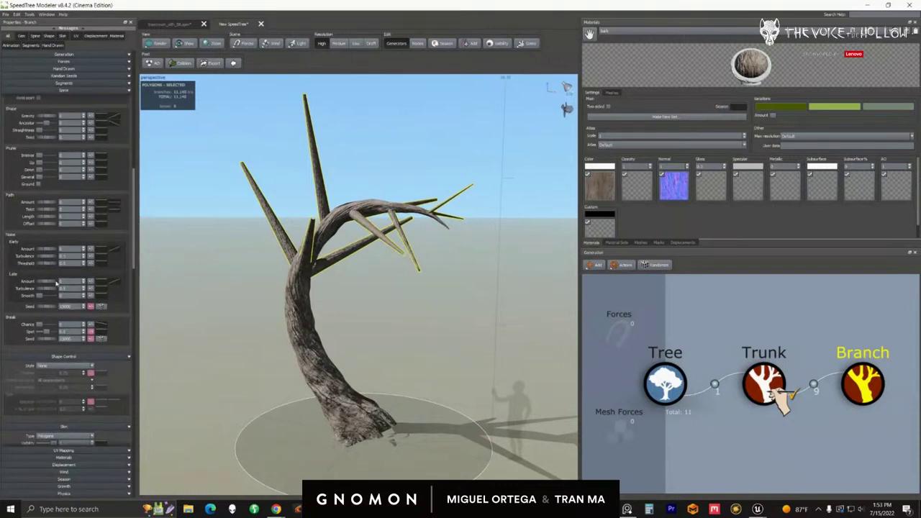
left_click_drag(47, 285, 71, 282)
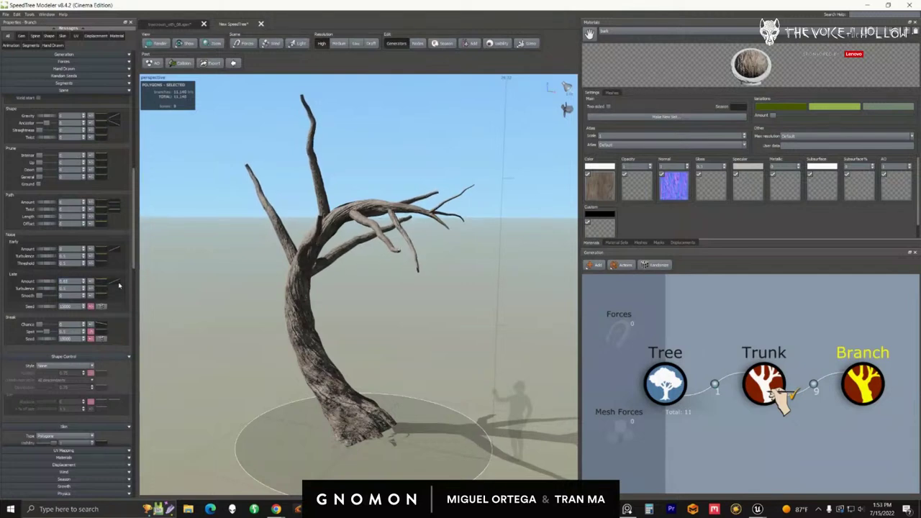
Raise the early part of the late noise profile curve so the branches bend strongly from near their base.
left_click(114, 281)
left_click_drag(189, 282, 595, 192)
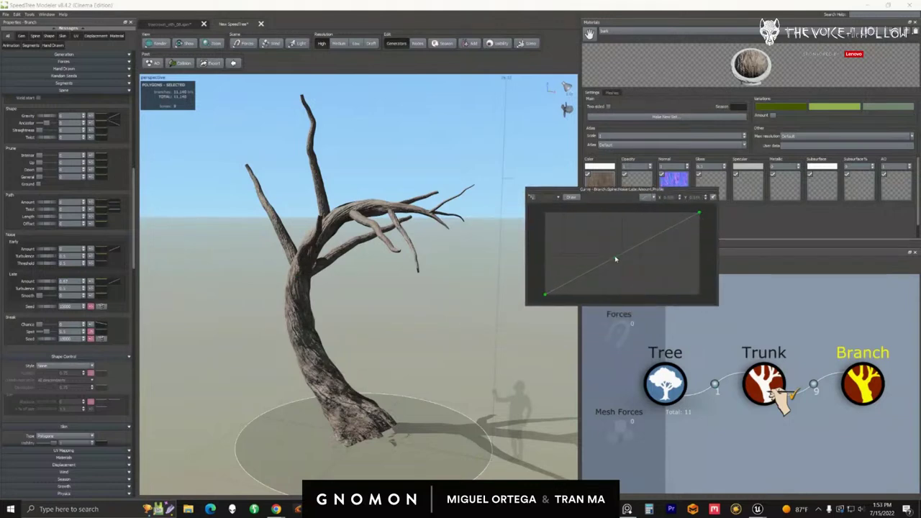
left_click_drag(615, 259, 590, 227)
mouse_move(545, 295)
left_mouse_down()
mouse_move(545, 246)
mouse_move(545, 291)
left_mouse_up()
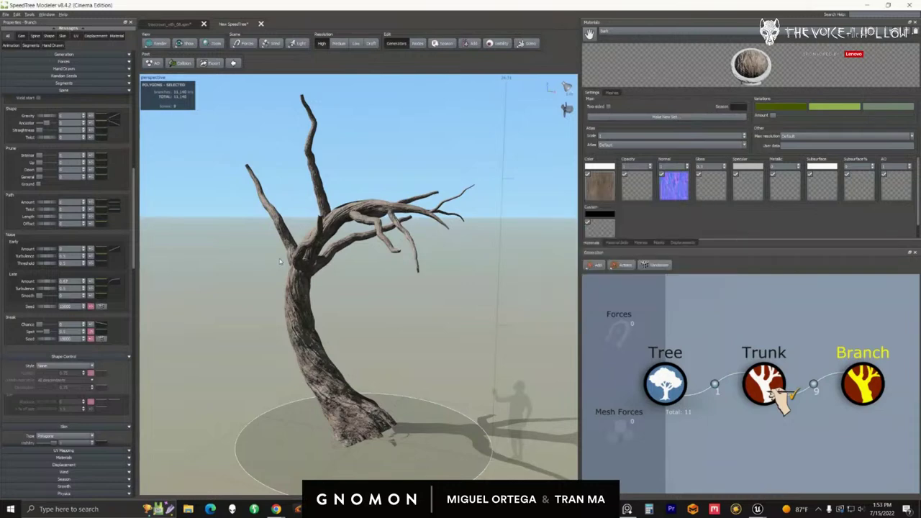
Examine the shape and spread of the bent branches around the trunk from several angles.
scroll(288, 257, "up", 5)
scroll(321, 248, "down", 3)
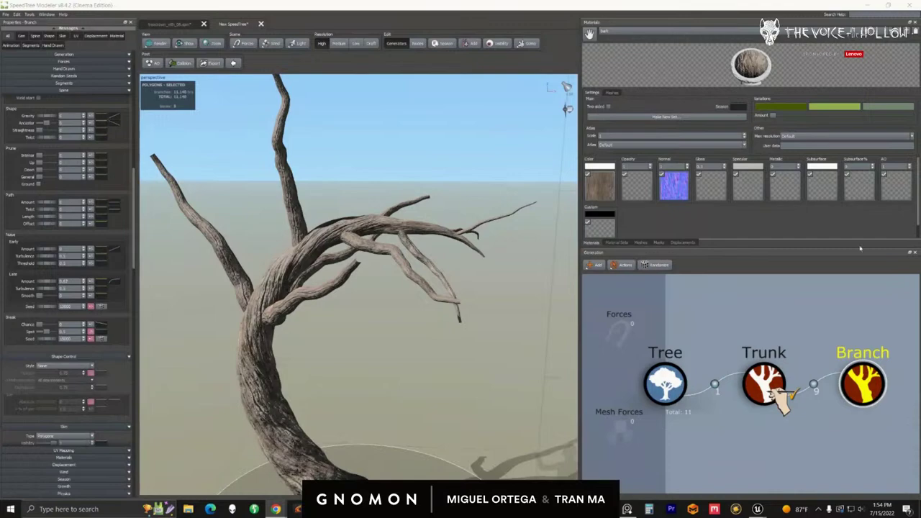
left_click_drag(340, 215, 366, 237)
mouse_move(366, 236)
middle_mouse_down()
mouse_move(366, 220)
mouse_move(374, 244)
middle_mouse_up()
scroll(374, 244, "down", 2)
left_click_drag(373, 244, 403, 243)
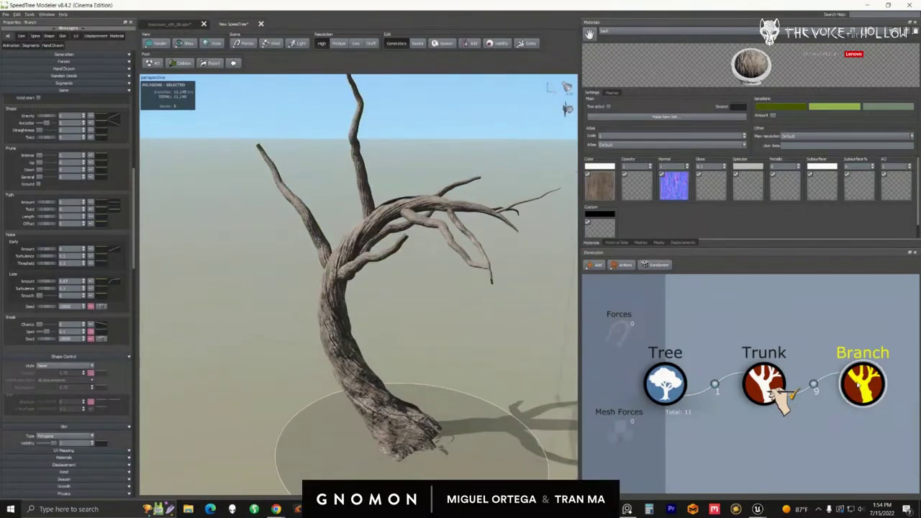
left_click_drag(439, 276, 433, 299)
scroll(428, 280, "up", 2)
scroll(427, 301, "down", 2)
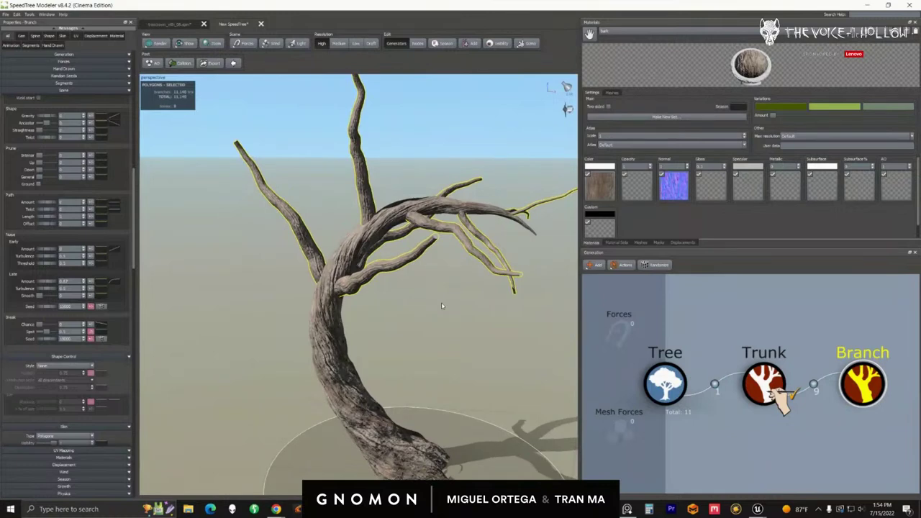
mouse_move(441, 306)
left_mouse_down()
mouse_move(429, 323)
mouse_move(446, 323)
mouse_move(438, 314)
left_mouse_up()
left_click_drag(872, 385, 863, 387)
mouse_move(385, 322)
left_mouse_down()
mouse_move(377, 314)
mouse_move(386, 315)
left_mouse_up()
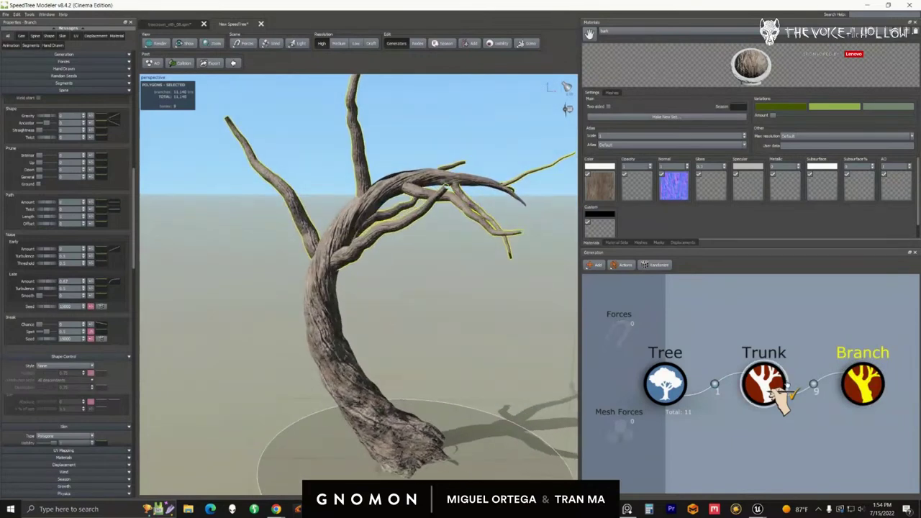
Fine-tune the Branch generator's late noise amount to about 0.68.
left_click_drag(865, 389, 867, 388)
left_click_drag(49, 283, 49, 285)
left_click_drag(353, 346, 338, 348)
mouse_move(323, 350)
left_mouse_down()
mouse_move(341, 354)
mouse_move(336, 343)
left_mouse_up()
scroll(341, 354, "down", 3)
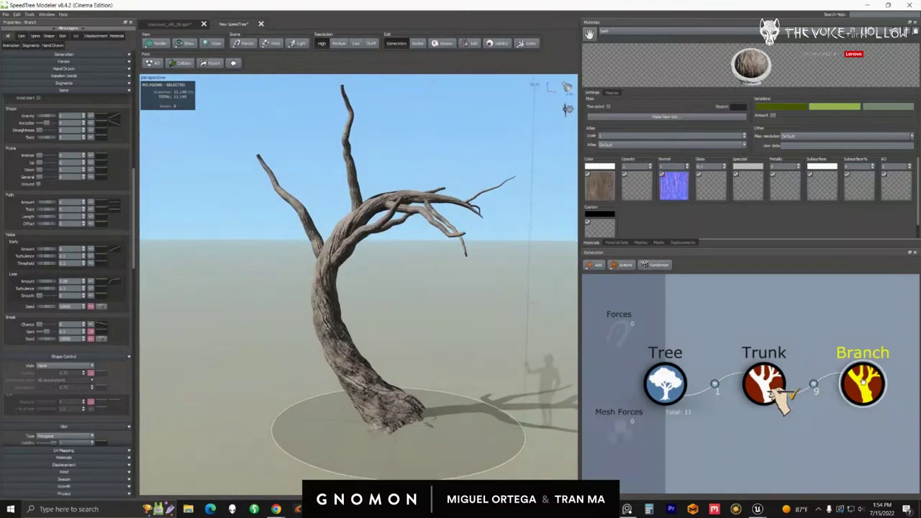
mouse_move(327, 286)
left_mouse_down()
mouse_move(324, 269)
mouse_move(322, 289)
left_mouse_up()
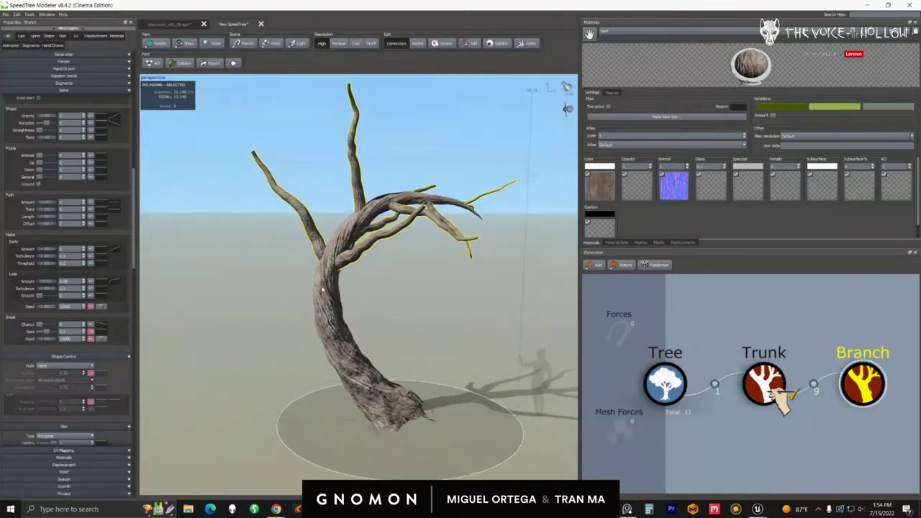
Enable welding in the Branch generator's skin settings to blend the branch bases into the trunk.
left_click_drag(429, 226, 246, 292)
scroll(388, 271, "up", 10)
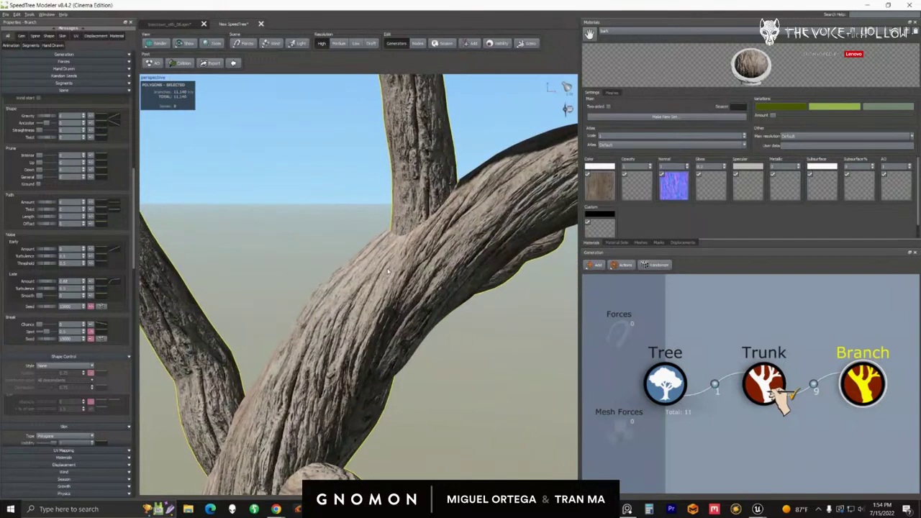
left_click_drag(387, 271, 393, 289)
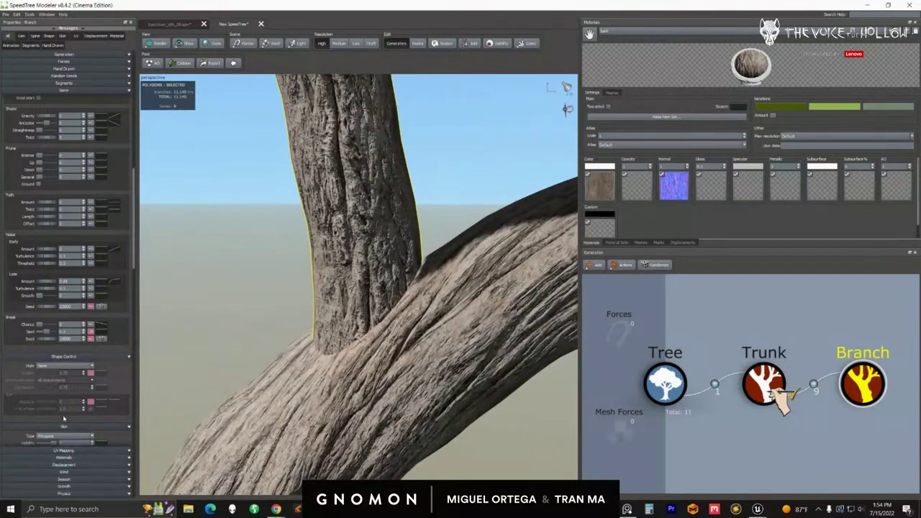
left_click(64, 427)
scroll(54, 207, "down", 1)
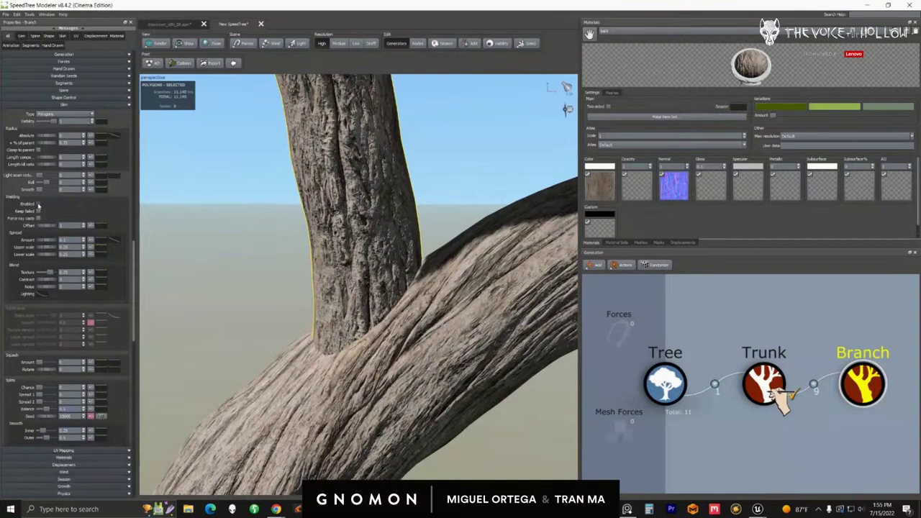
left_click(39, 205)
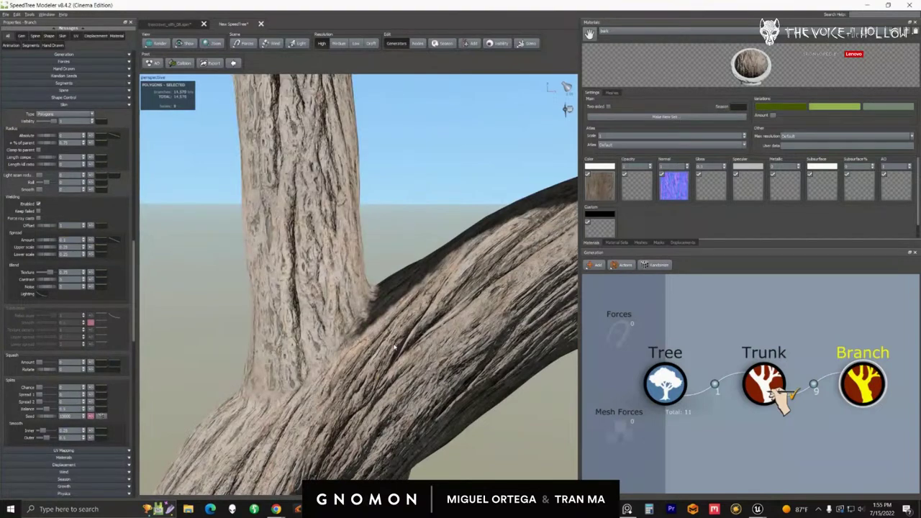
Examine the welded joints between the branches and the trunk up close.
scroll(394, 347, "down", 5)
left_click_drag(384, 329, 381, 346)
middle_click_drag(381, 346, 391, 310)
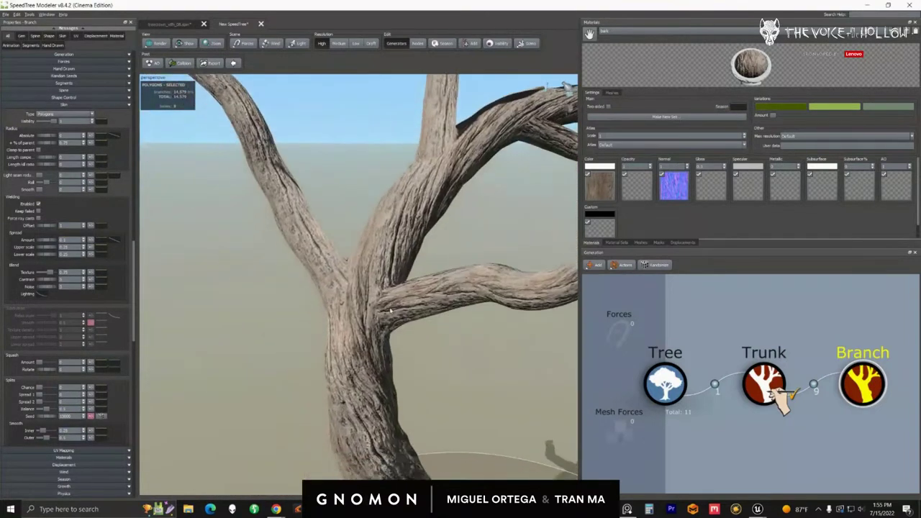
mouse_move(391, 310)
left_mouse_down()
mouse_move(421, 305)
mouse_move(388, 310)
left_mouse_up()
scroll(421, 305, "up", 3)
scroll(388, 309, "up", 2)
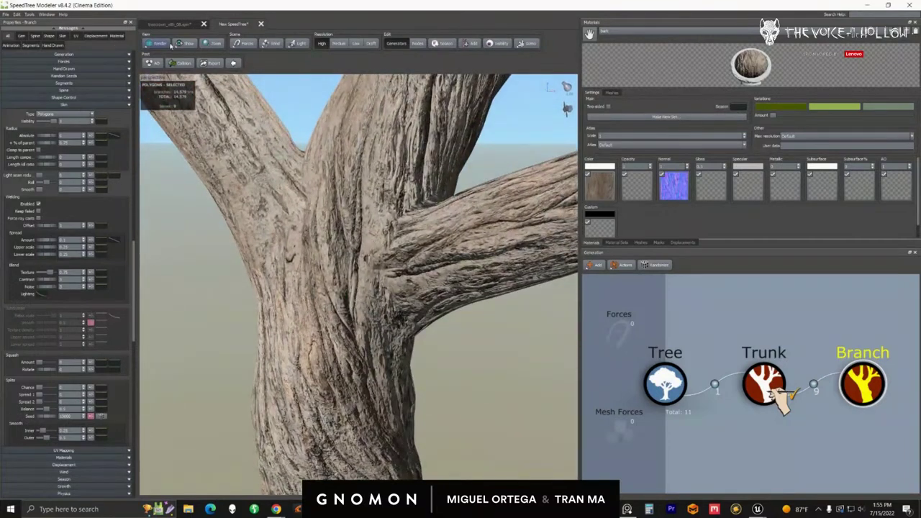
Show the tree as wireframe and turn off the branch welding to compare the joint's mesh.
left_click(165, 46)
left_click(180, 66)
left_click_drag(372, 257, 377, 242)
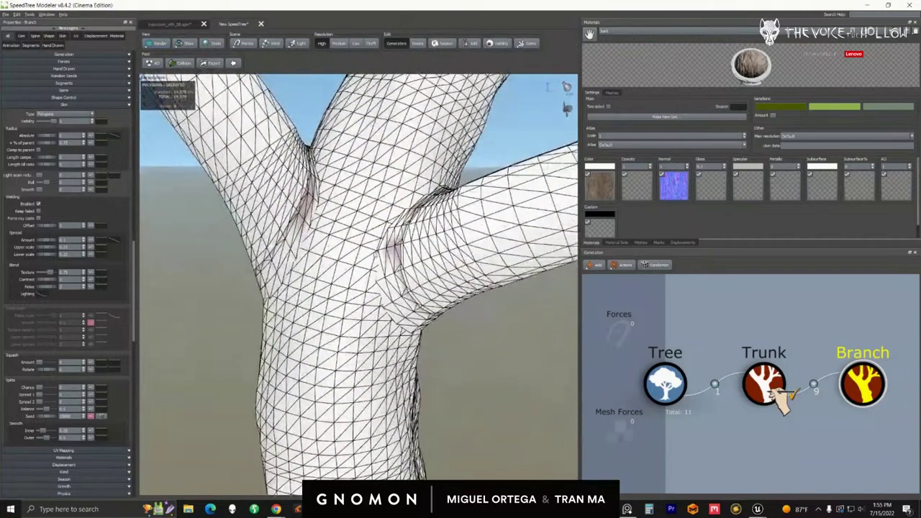
scroll(367, 257, "up", 2)
left_click(38, 204)
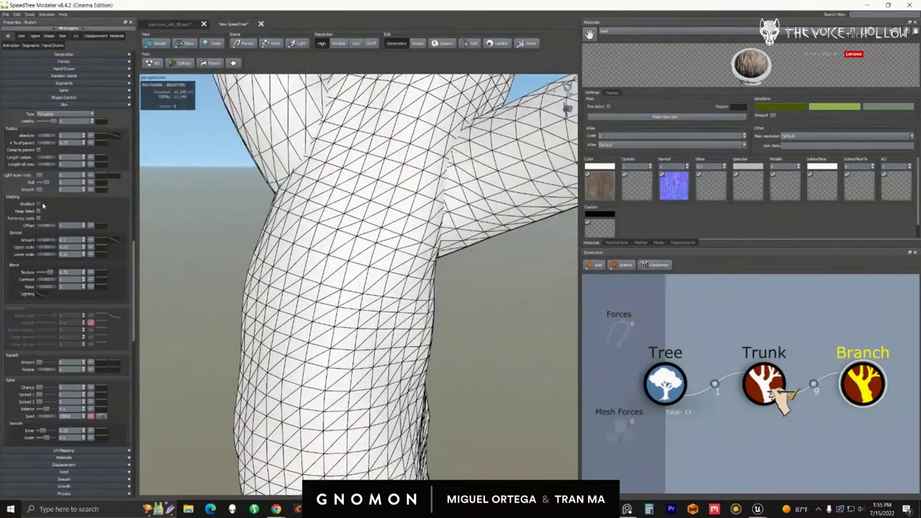
Re-enable welding for the Branch generator and return the view to the textured display to inspect the blended joints.
left_click_drag(446, 220, 399, 226)
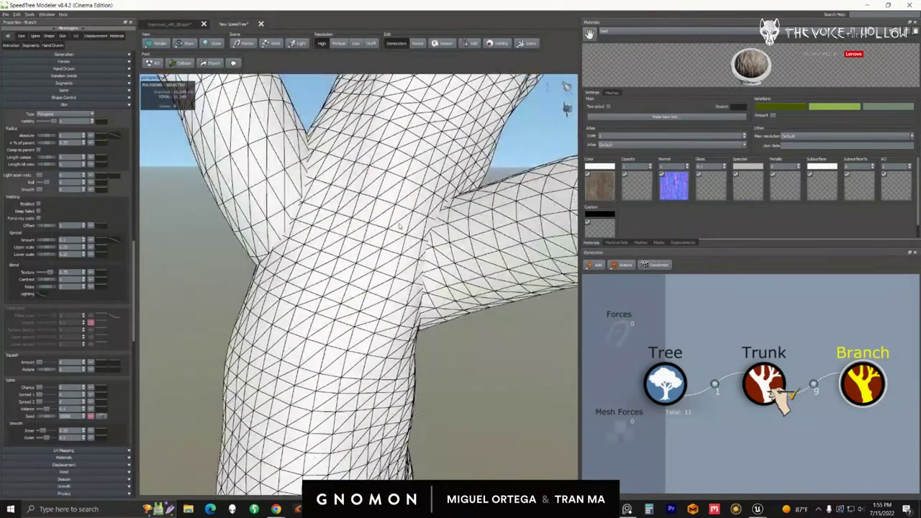
left_click(38, 205)
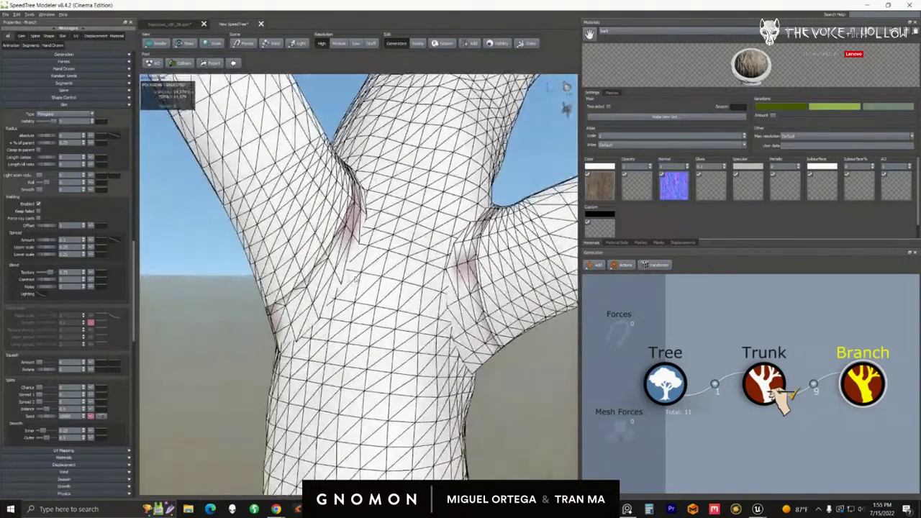
left_click(160, 43)
left_click(175, 55)
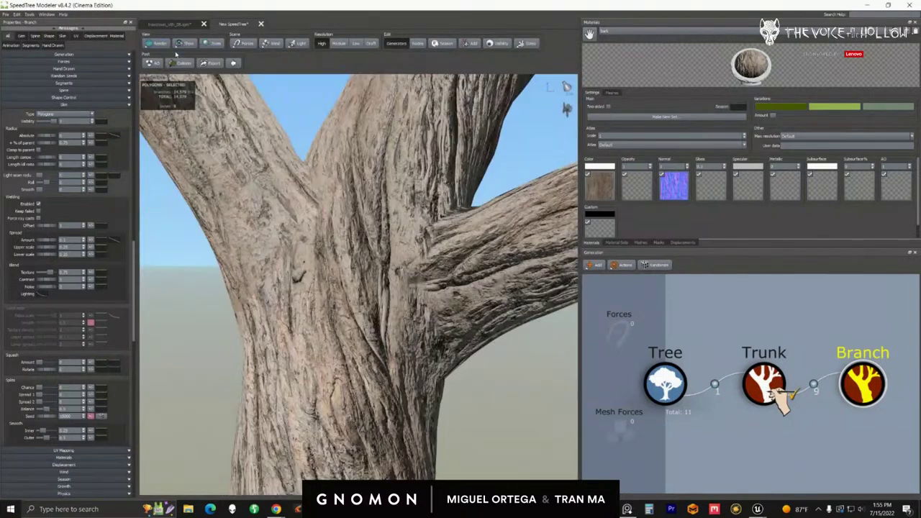
scroll(346, 236, "down", 3)
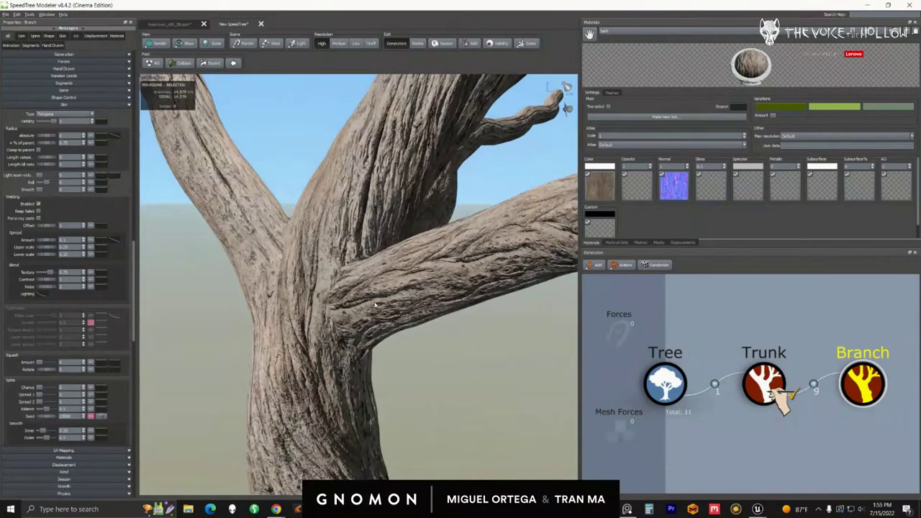
scroll(351, 279, "down", 5)
left_click_drag(350, 279, 425, 345)
scroll(345, 295, "down", 10)
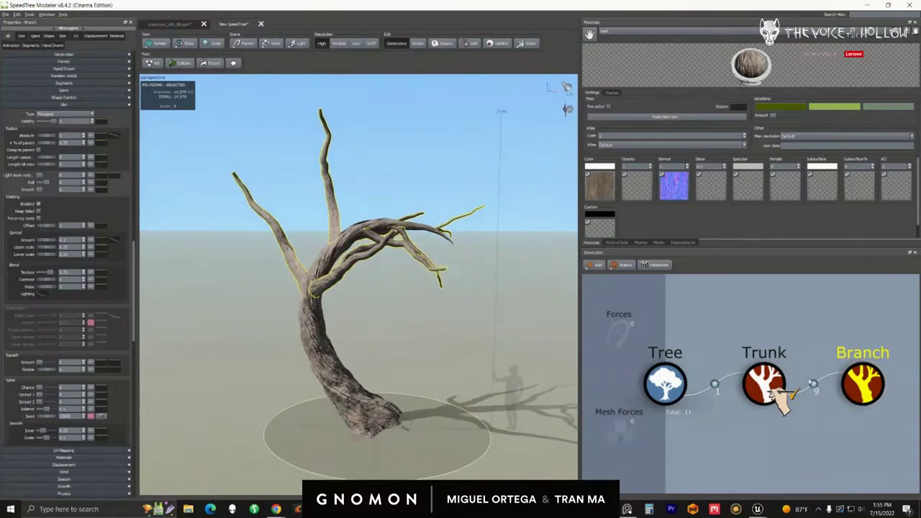
Raise the Branch generator's early noise amount to about 0.75 for stronger bends along the branches.
left_click(71, 90)
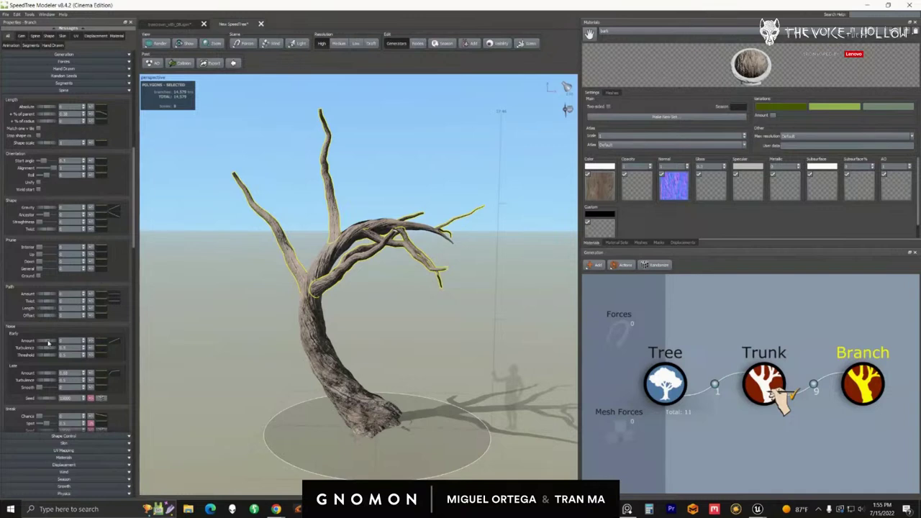
left_click_drag(44, 343, 80, 309)
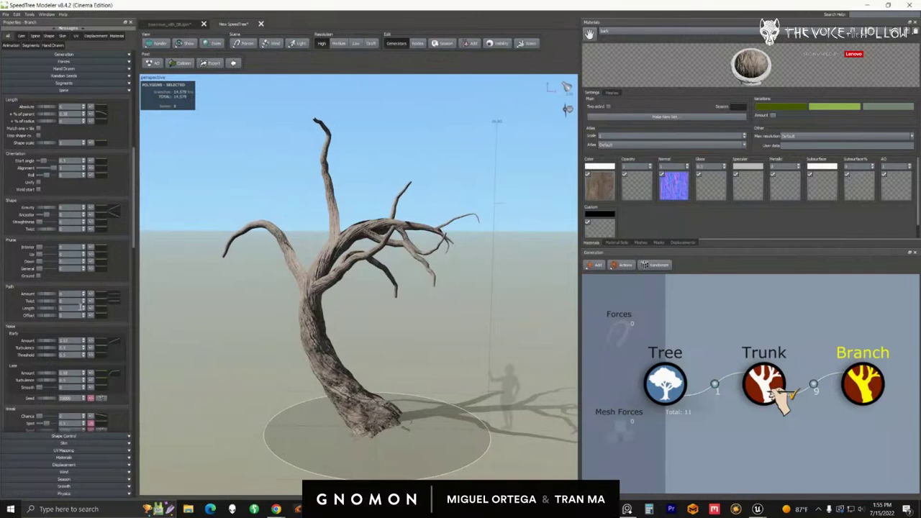
mouse_move(52, 341)
left_mouse_down()
mouse_move(168, 345)
mouse_move(24, 309)
mouse_move(42, 311)
mouse_move(43, 341)
left_mouse_up()
left_click_drag(274, 323, 403, 353)
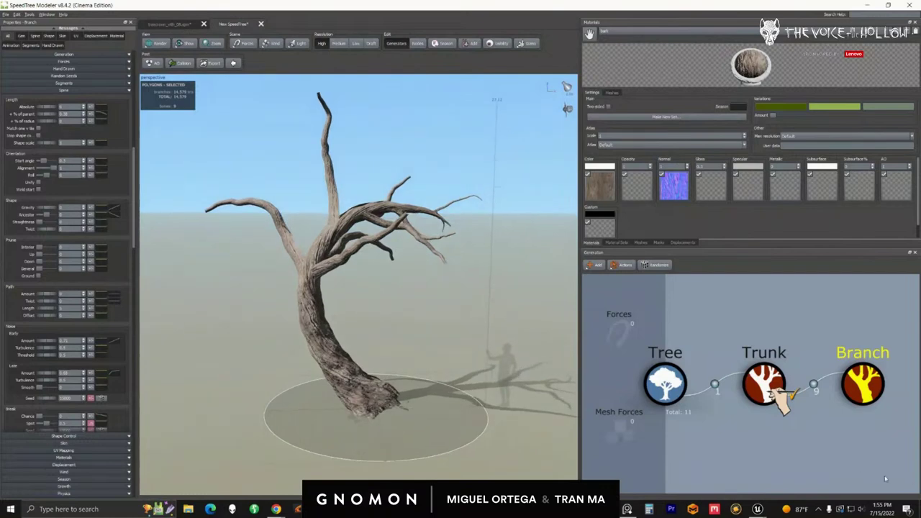
right_click(816, 379)
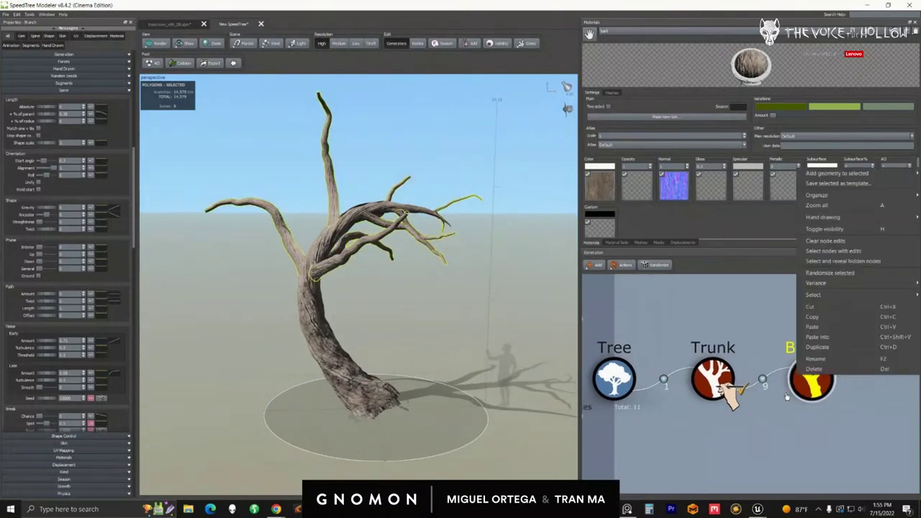
left_click(815, 389)
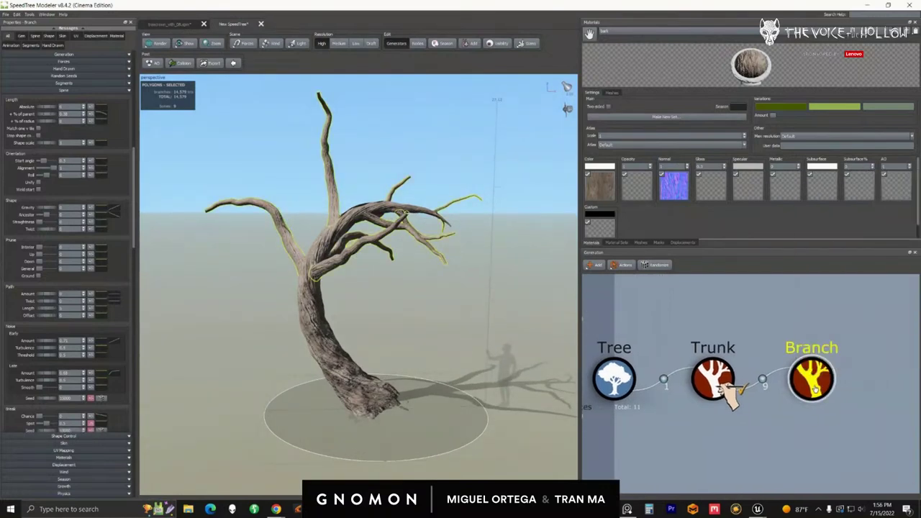
right_click(815, 389)
mouse_move(833, 182)
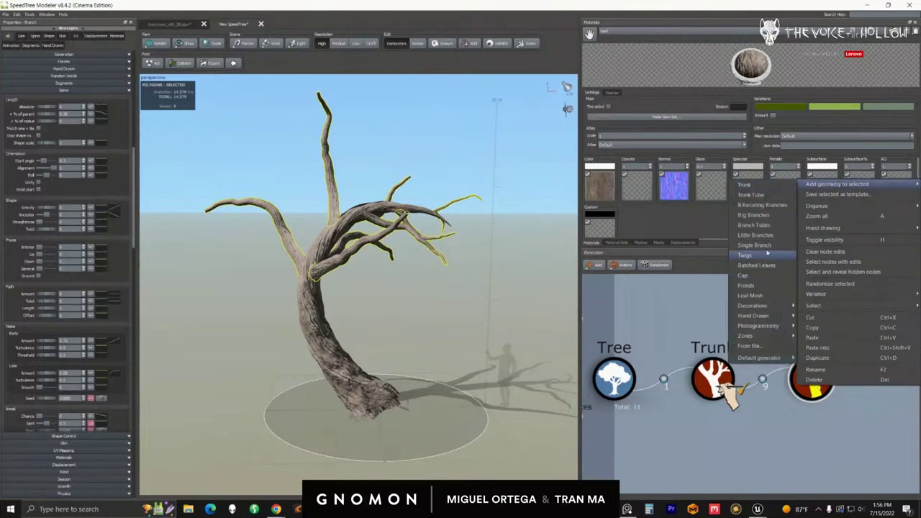
left_click(809, 487)
Duplicate the Branch generator and attach the copy as a child of the original Branch generator.
left_click(819, 385)
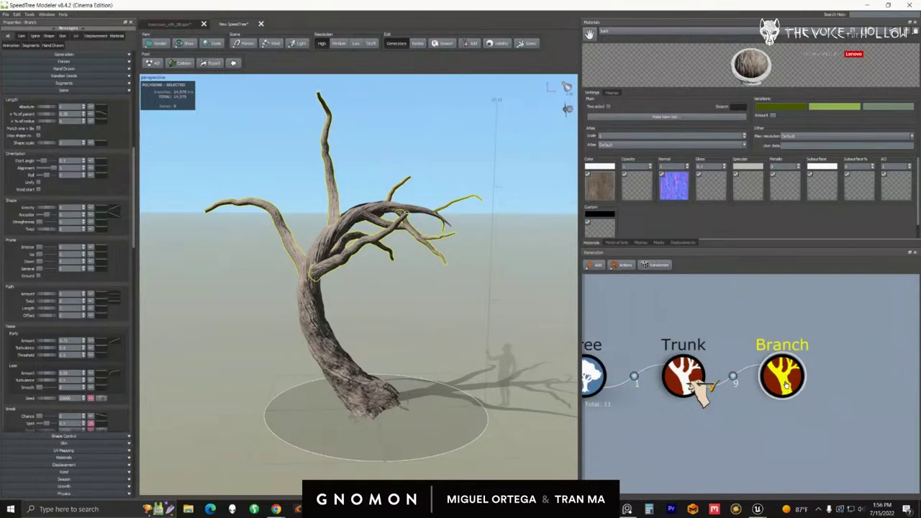
key("ctrl+d")
left_click_drag(780, 436, 791, 342)
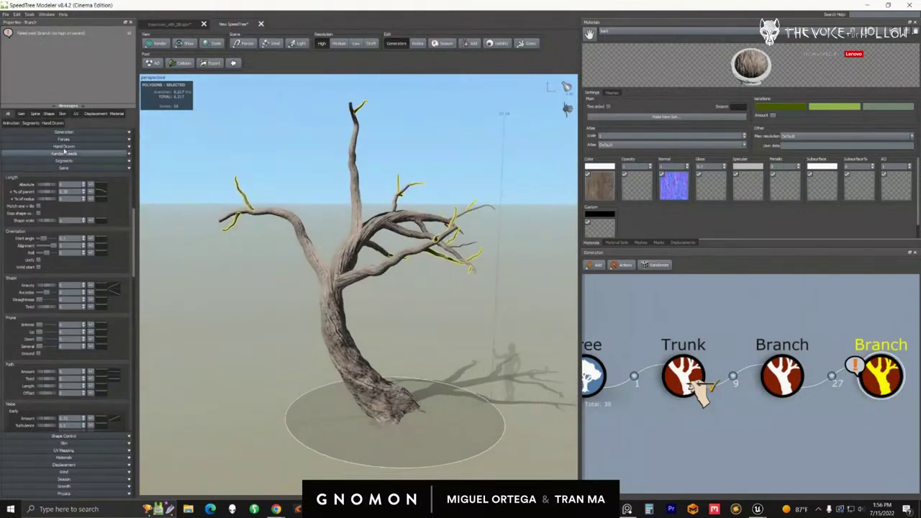
Adjust the first boundary in the second-level Branch generator's generation settings so branches start closer to their parents' bases.
left_click(64, 133)
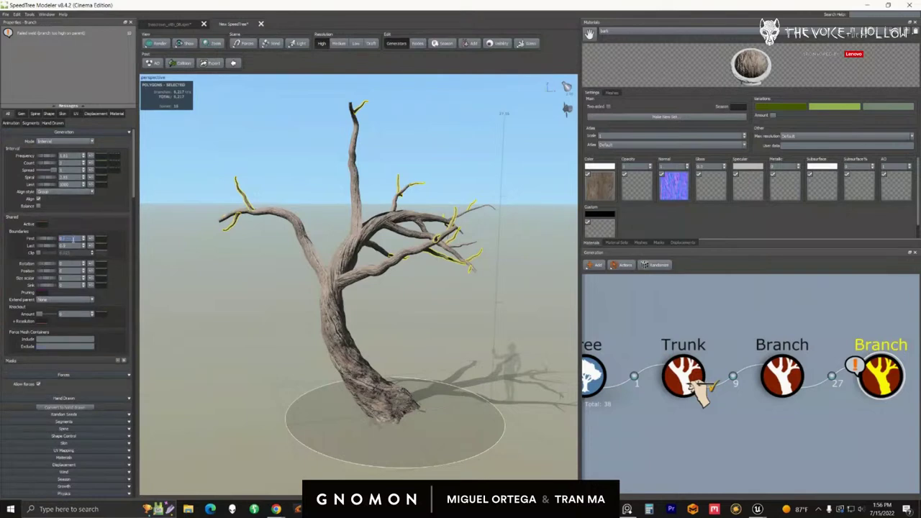
key("Return")
left_click_drag(226, 317, 222, 318)
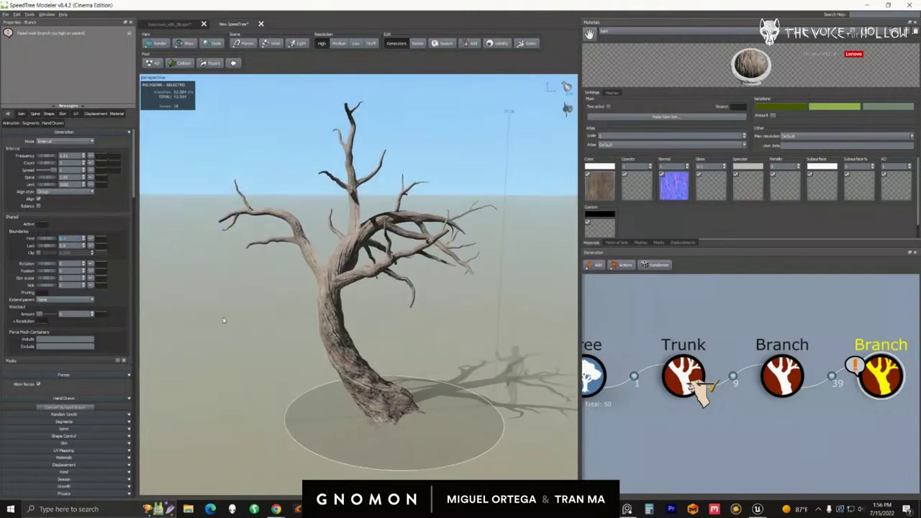
Raise the end point of the second-level Branch generator's % of parent length curve to lengthen branches near the parents' tips.
left_click(72, 430)
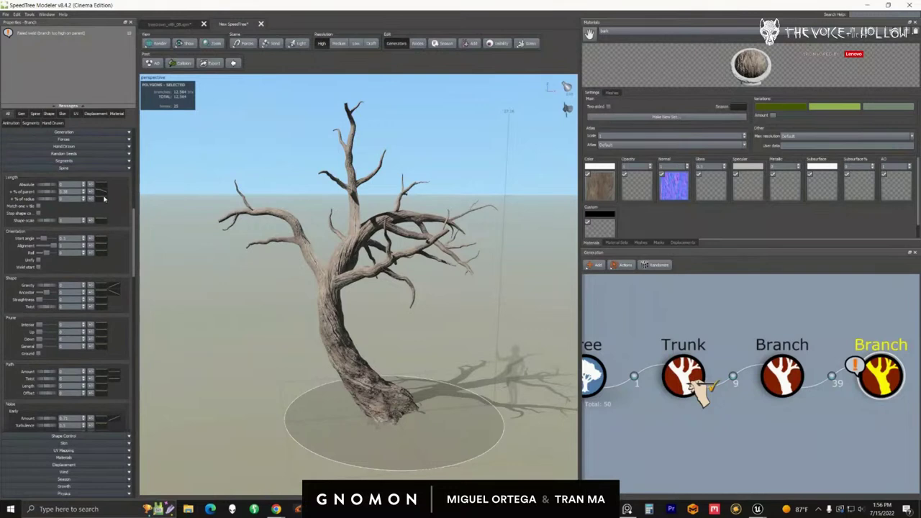
left_click(103, 193)
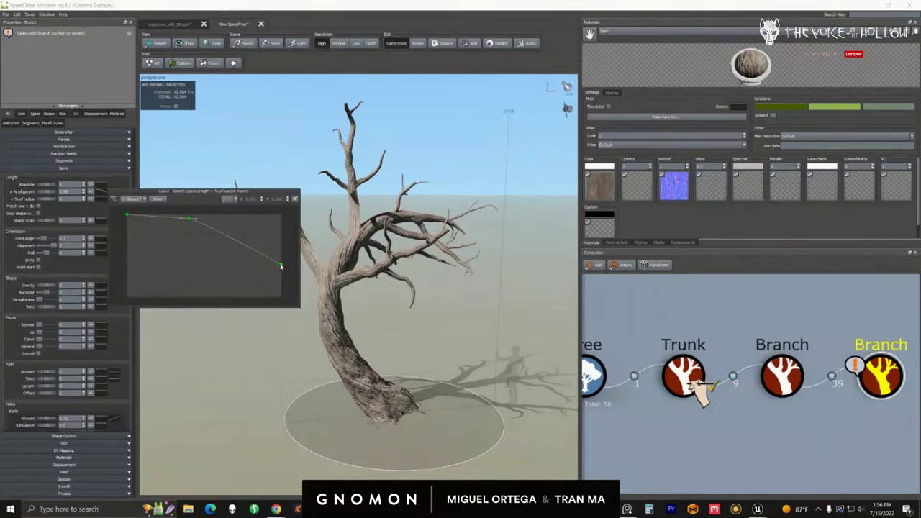
left_click_drag(281, 266, 275, 236)
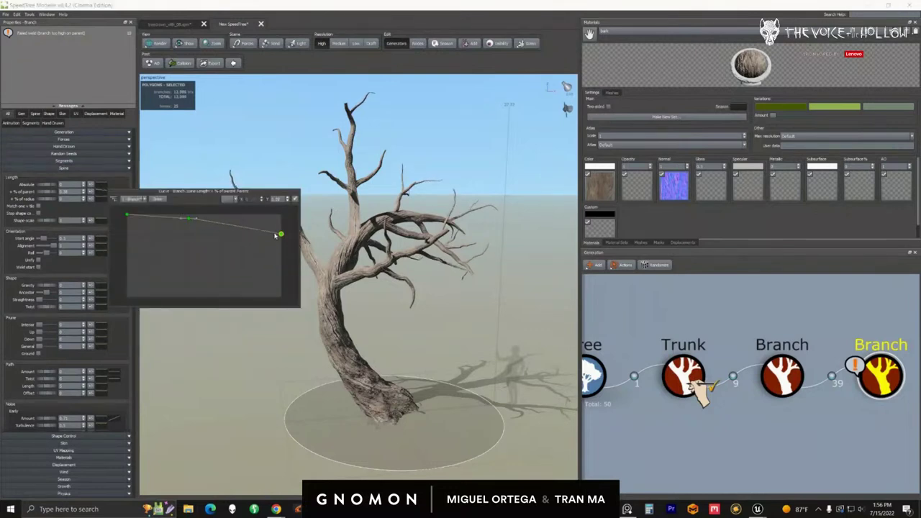
left_click(385, 321)
left_click_drag(386, 321, 362, 329)
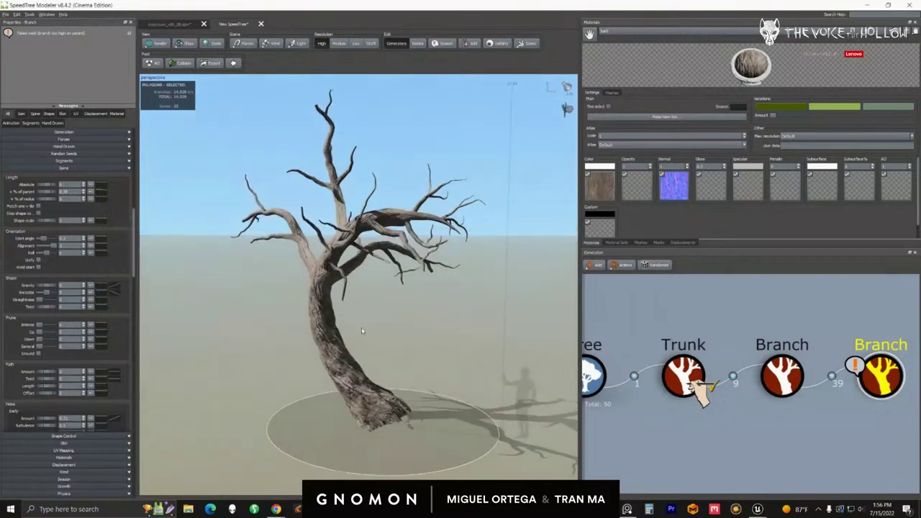
Switch to the finished tree file and examine the limbs made by its Trunk and first Big Branches generators.
middle_click_drag(361, 329, 429, 356)
middle_click_drag(886, 389, 806, 395)
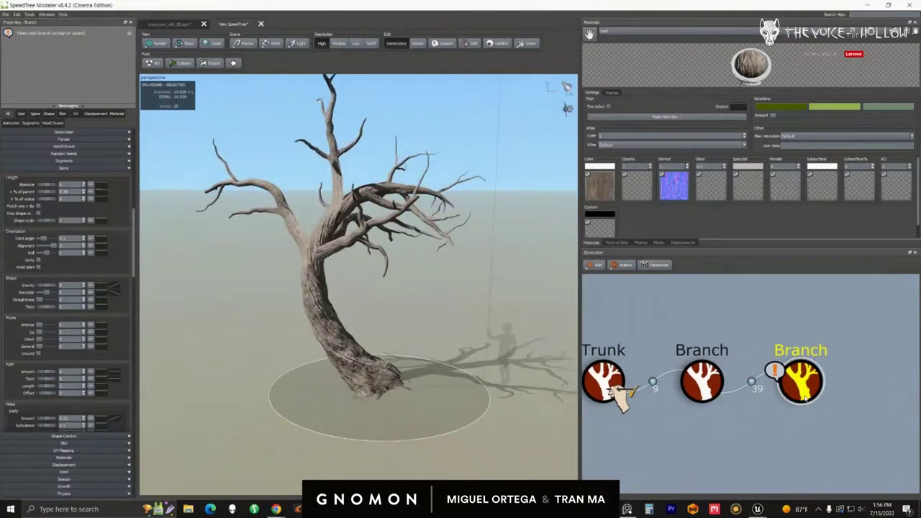
left_click(166, 26)
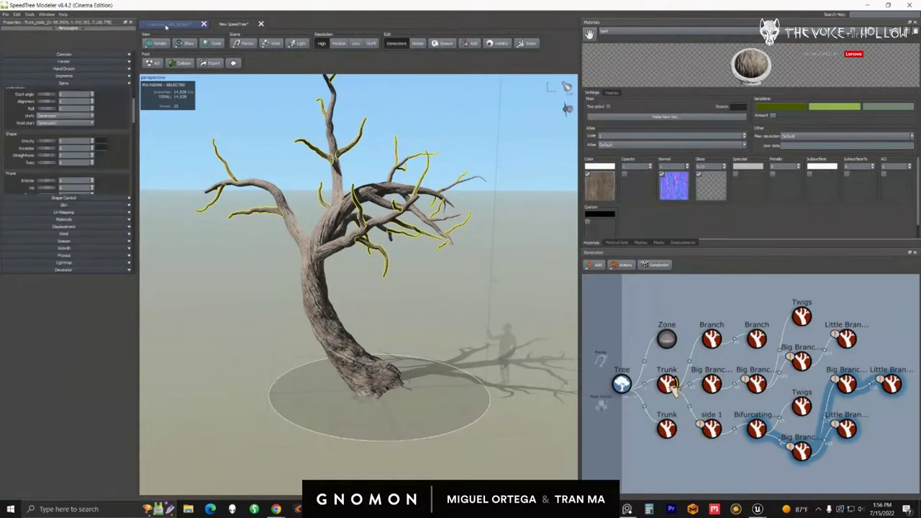
left_click_drag(401, 258, 387, 267)
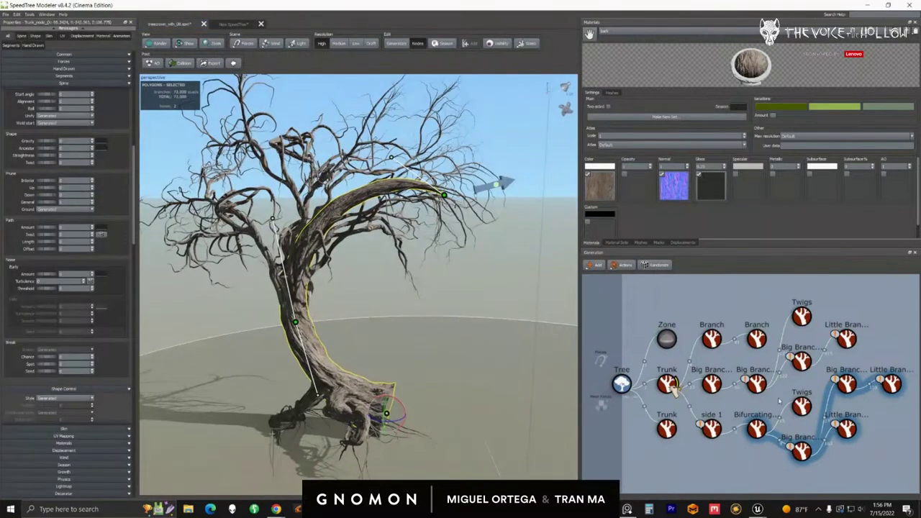
scroll(657, 388, "up", 1)
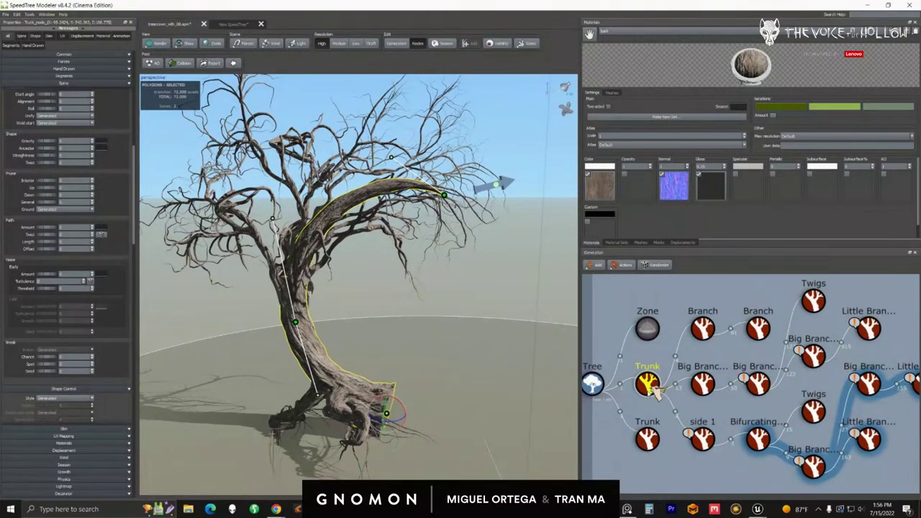
left_click(648, 389)
left_click(697, 386)
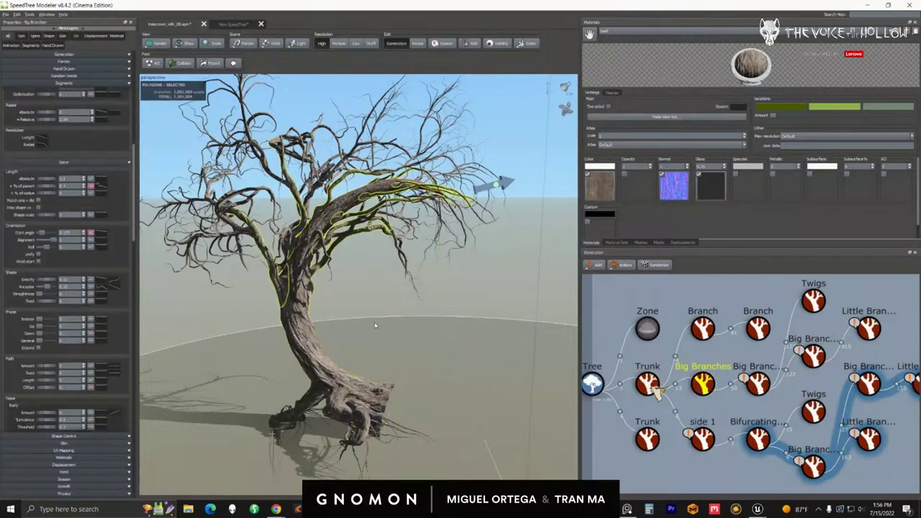
key("f")
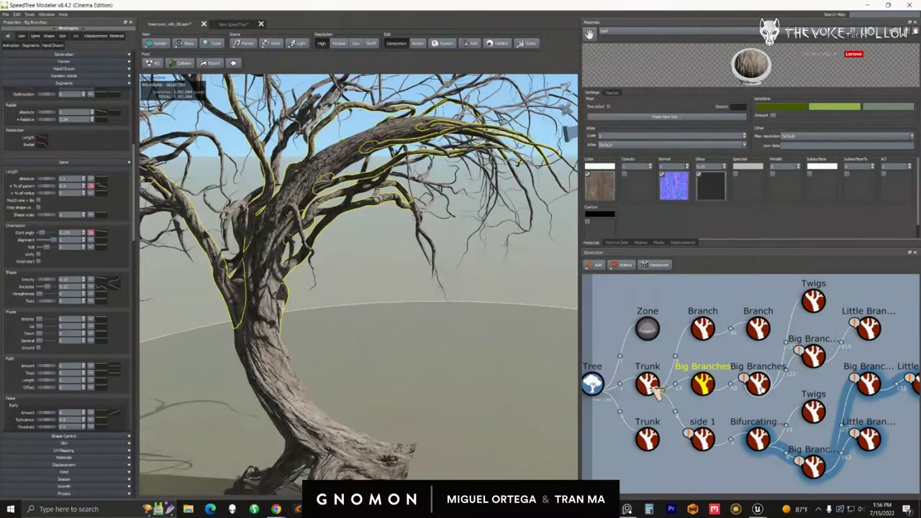
Examine which limbs the finished tree's outer Big Branches, Twigs and Little Branches generators produce.
key("Right")
scroll(464, 362, "down", 3)
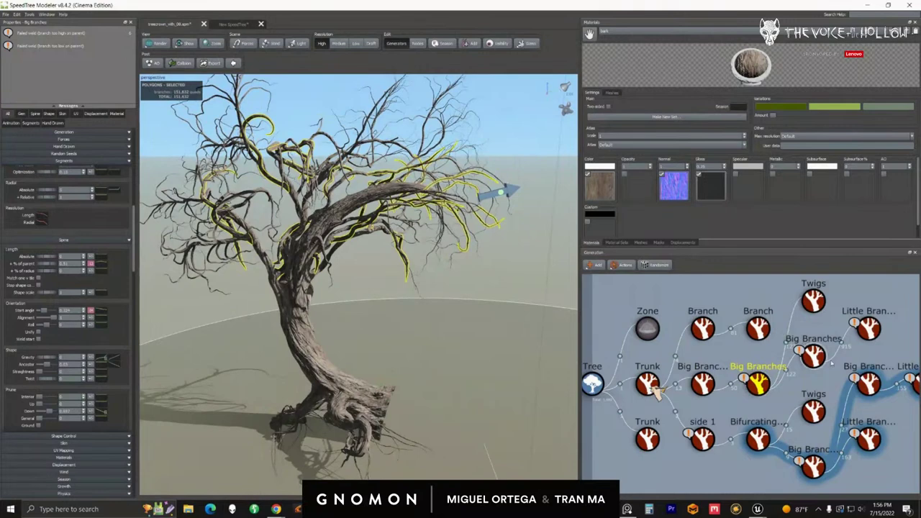
key("Right")
key("Right")
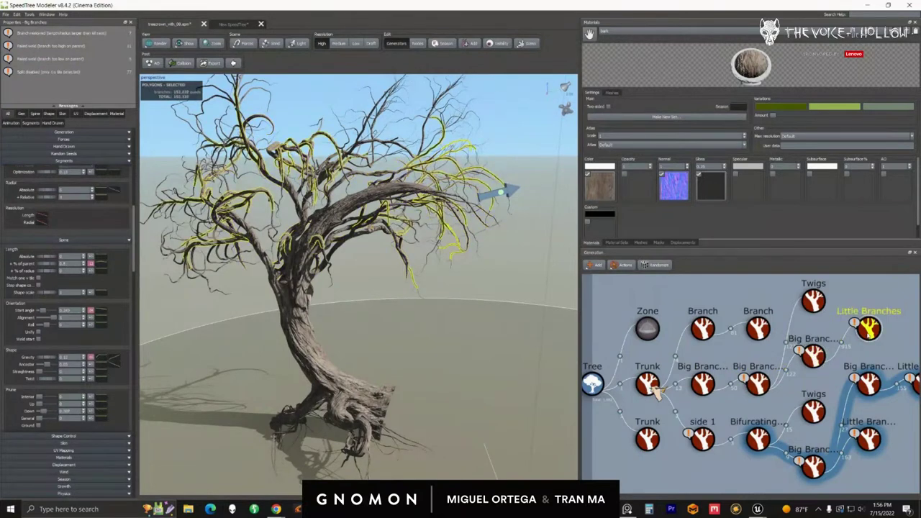
left_click(812, 304)
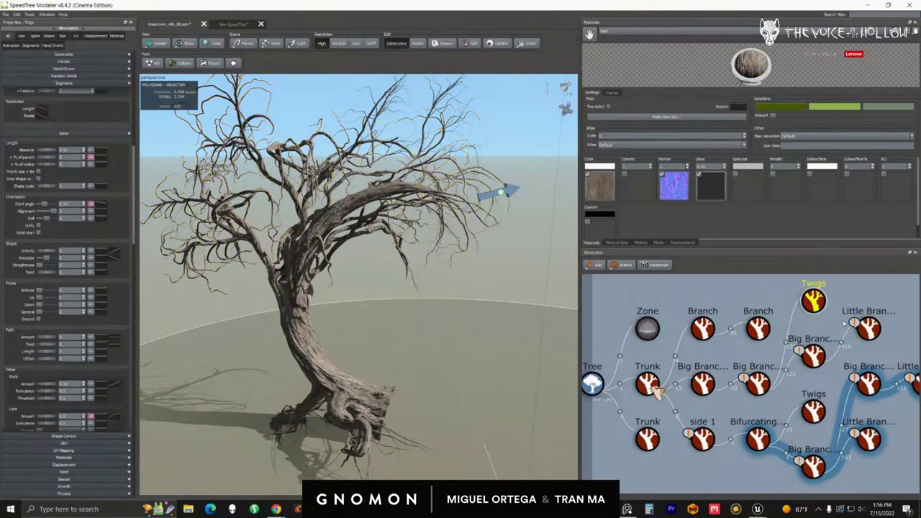
left_click(866, 327)
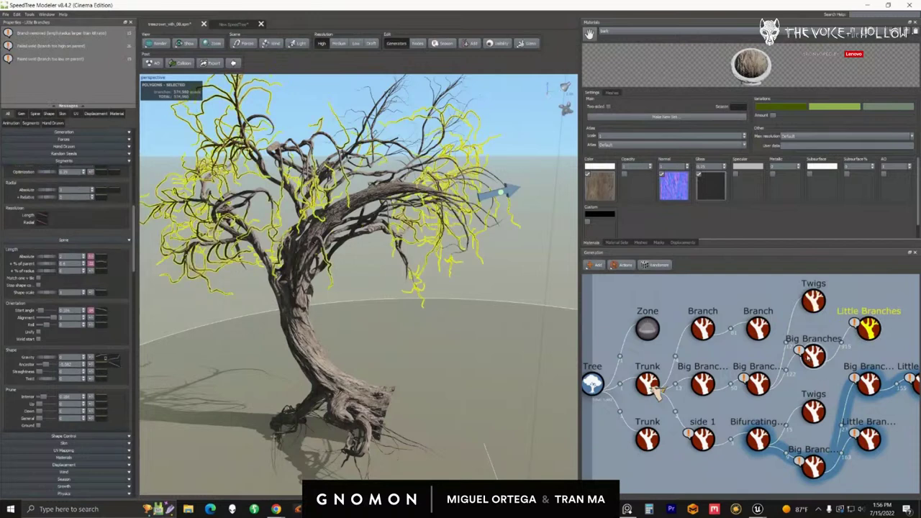
left_click(807, 357)
Copy the Little Branches generator from the finished tree into the new tree and attach it to the second-level Branch generator.
left_click(868, 332)
left_click(234, 24)
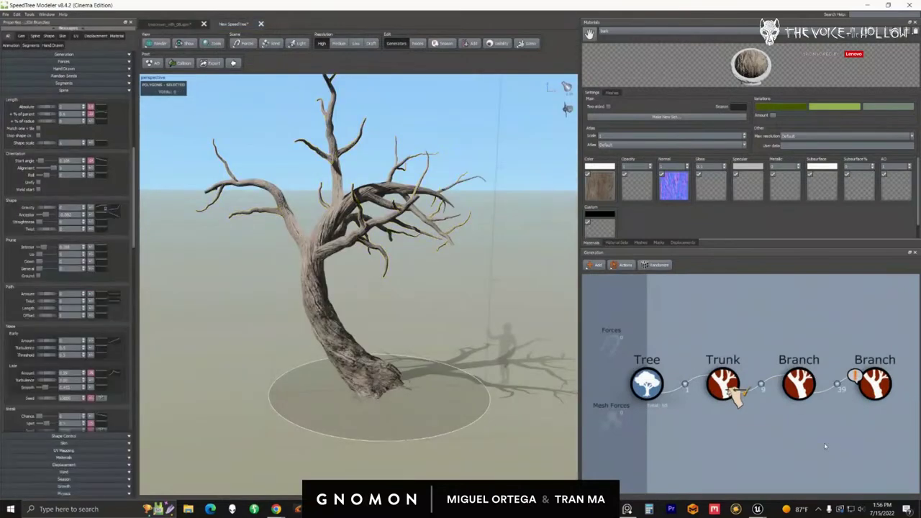
left_click(169, 24)
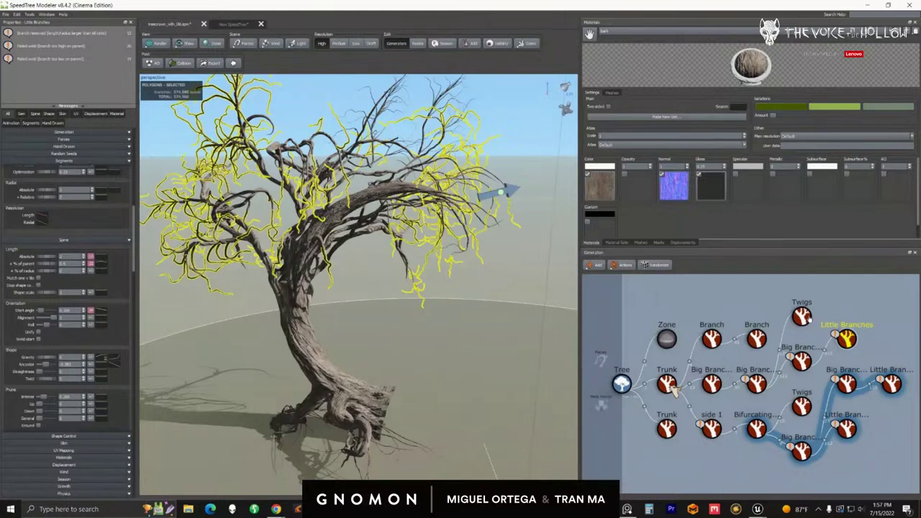
left_click(235, 26)
left_click_drag(884, 384, 787, 385)
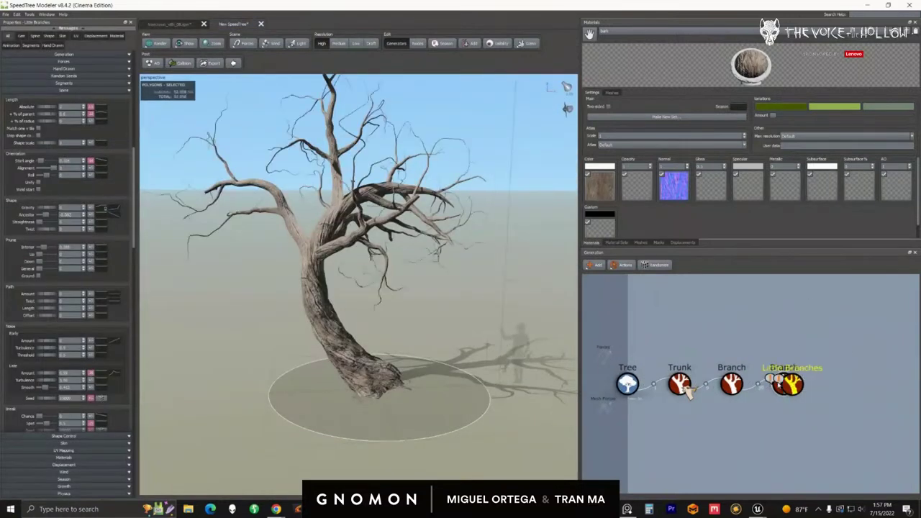
left_click_drag(499, 332, 764, 375)
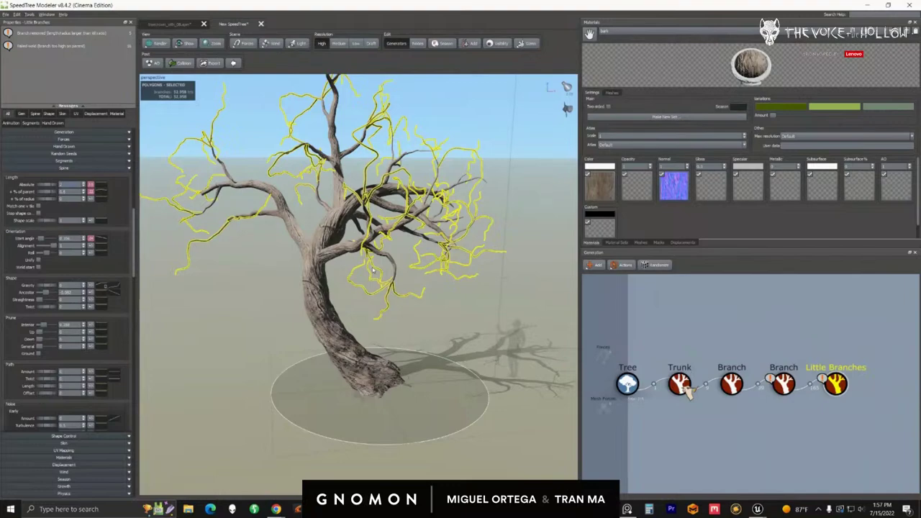
Reduce the first Branch generator's skin radius % of parent to make the main limbs thinner.
scroll(373, 271, "up", 1)
left_click(728, 385)
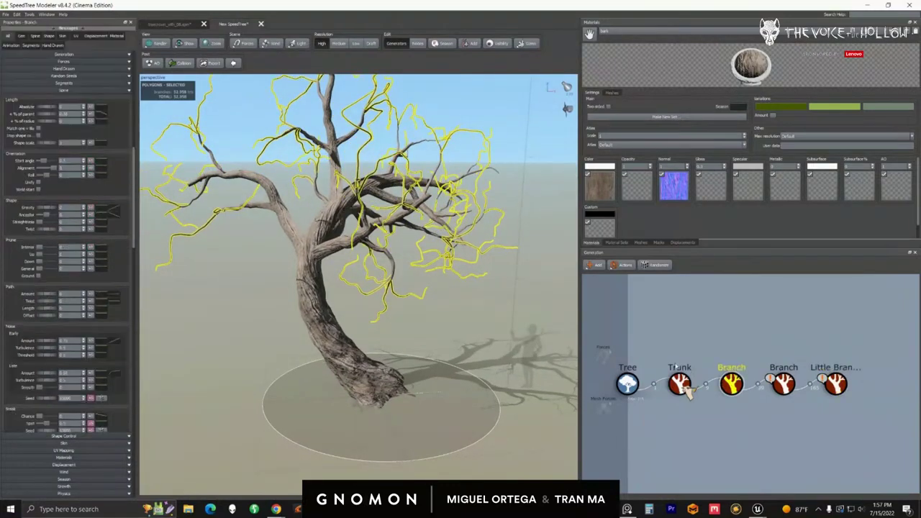
middle_click_drag(304, 265, 357, 283)
scroll(357, 283, "up", 3)
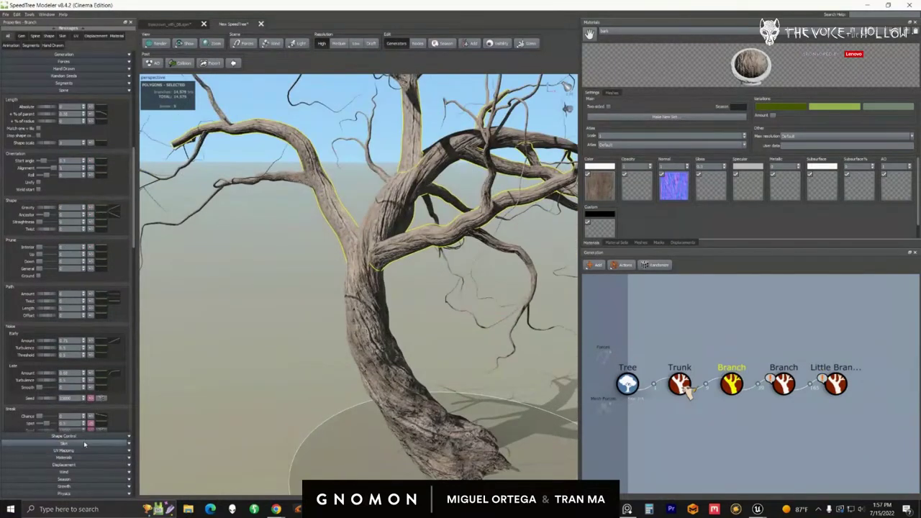
left_click(85, 443)
left_click_drag(51, 146, 44, 146)
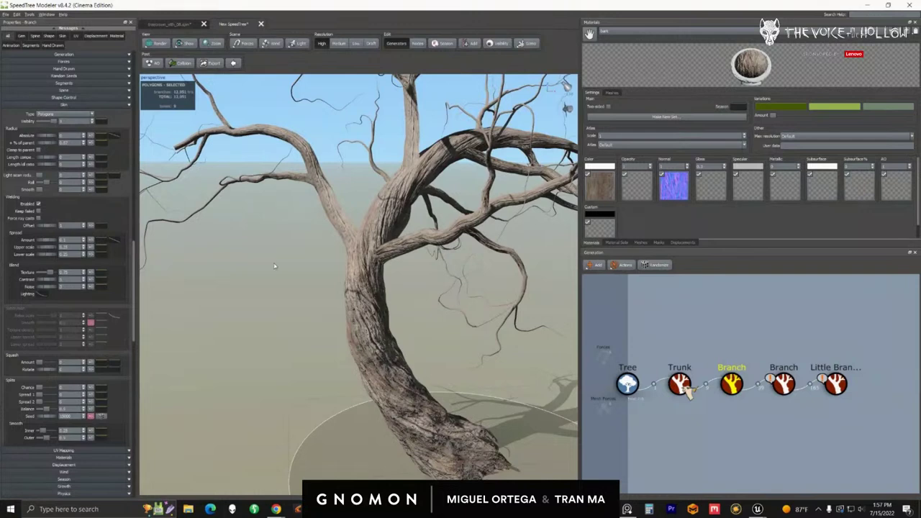
scroll(269, 261, "down", 5)
left_click_drag(274, 260, 267, 246)
scroll(275, 253, "up", 3)
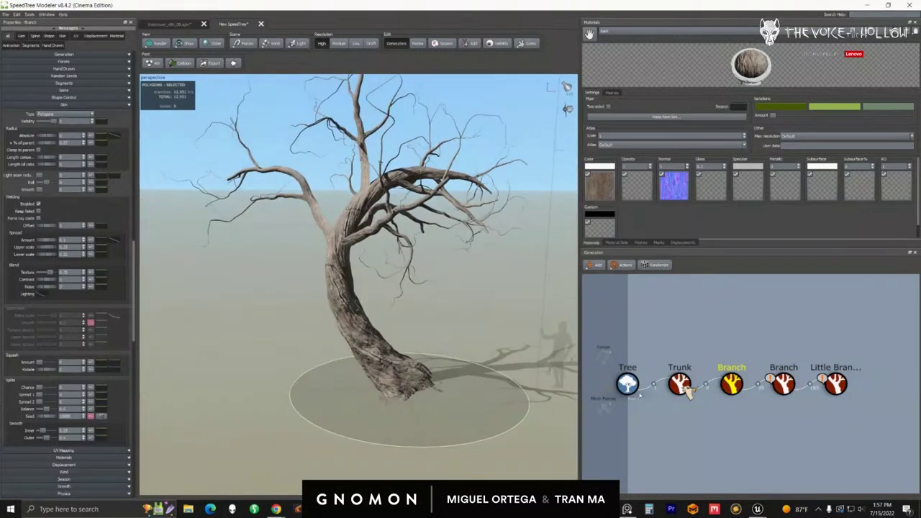
scroll(424, 342, "down", 2)
left_click_drag(420, 337, 419, 322)
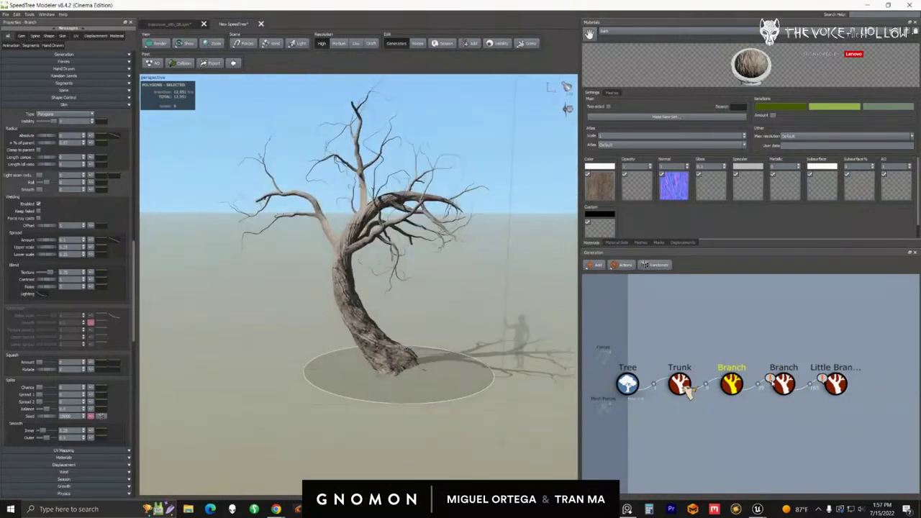
Duplicate the Little Branches generator and attach the copy as a child of the original Little Branches.
left_click(783, 383)
left_click(835, 384)
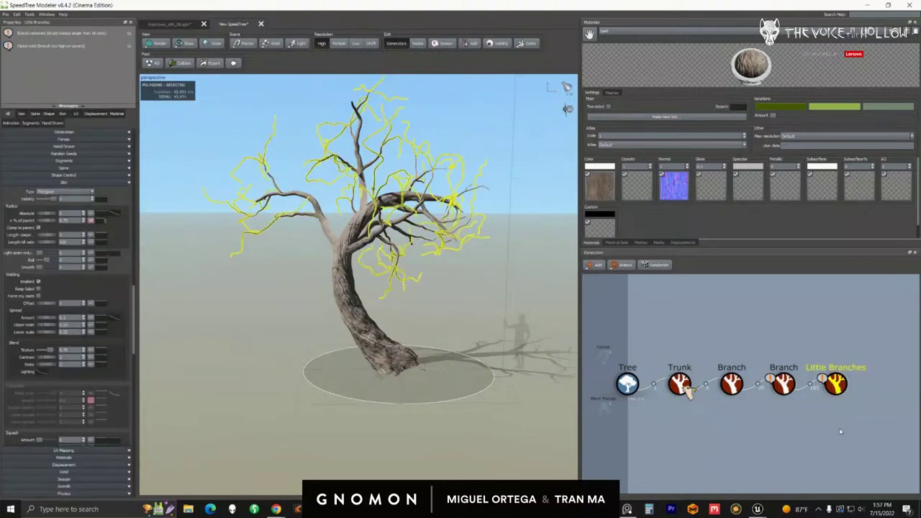
key("ctrl+d")
left_click_drag(835, 411, 837, 363)
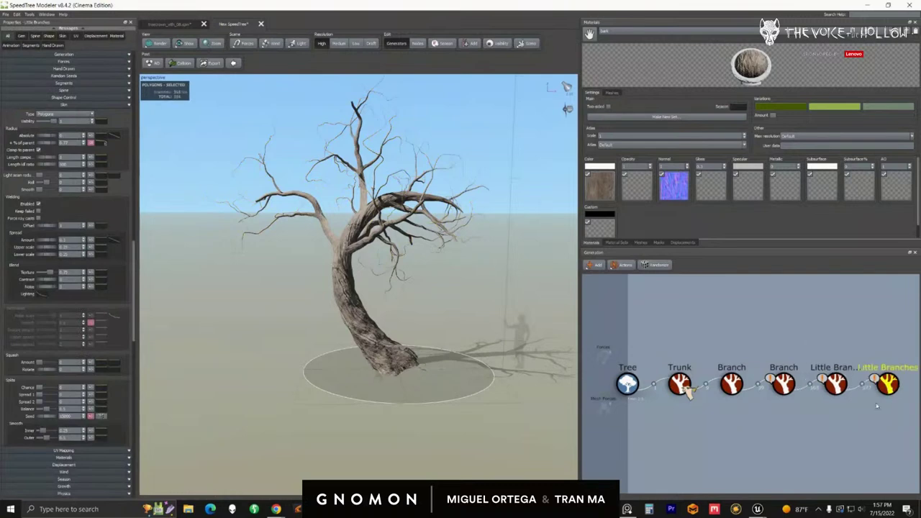
Increase the generation Frequency of the first Little Branches generator to add more fine branches.
left_click(834, 385)
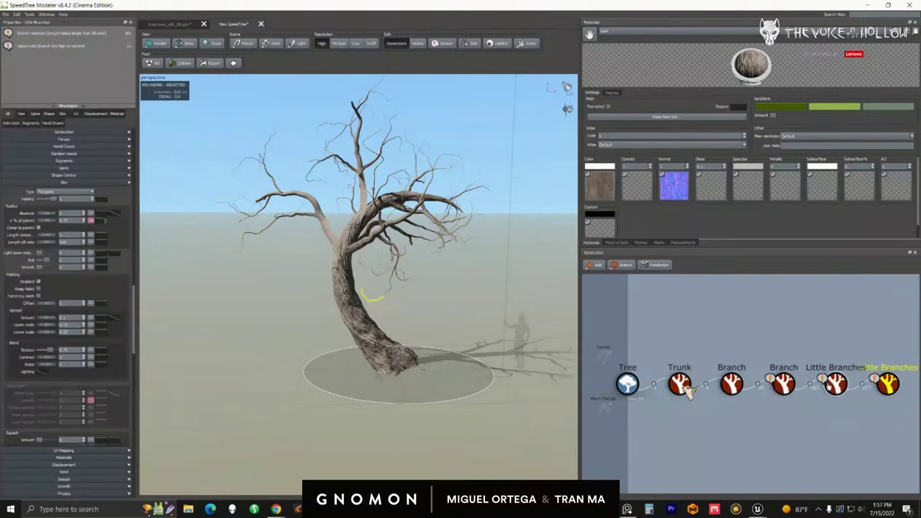
scroll(466, 327, "up", 1)
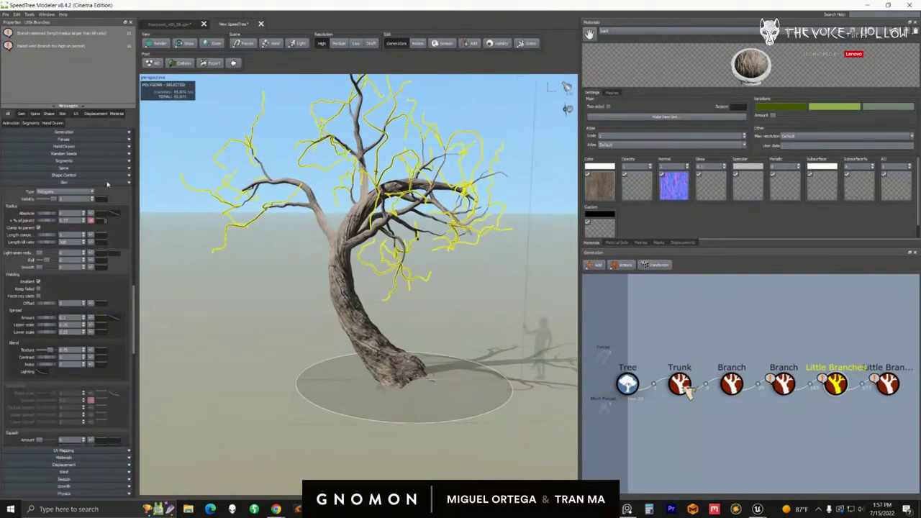
left_click(64, 133)
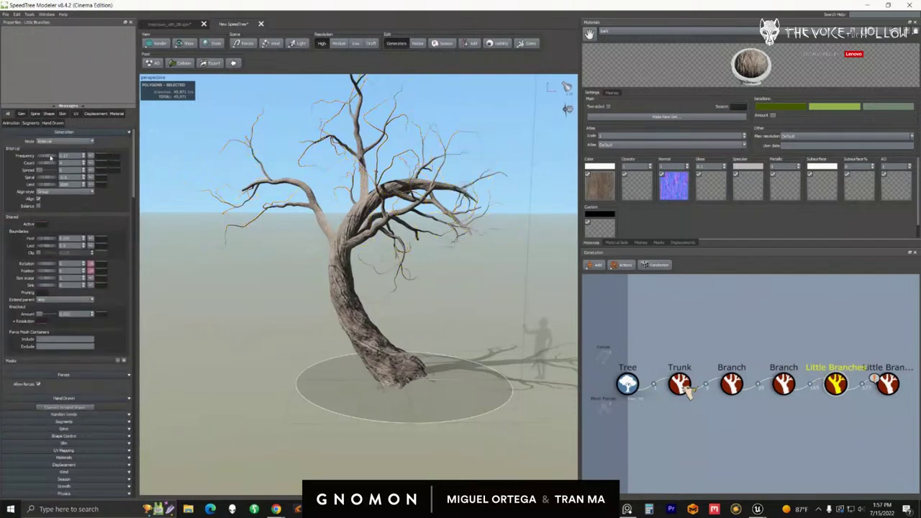
left_click_drag(50, 158, 54, 160)
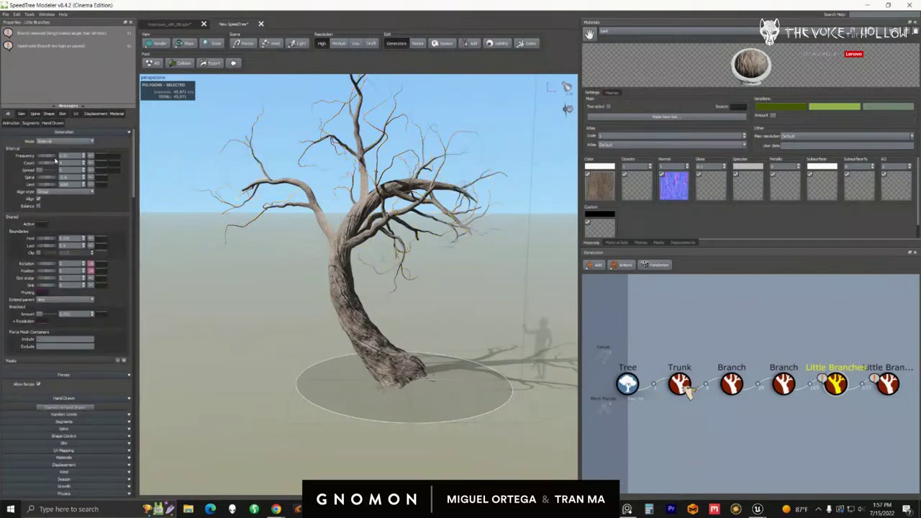
scroll(375, 343, "up", 2)
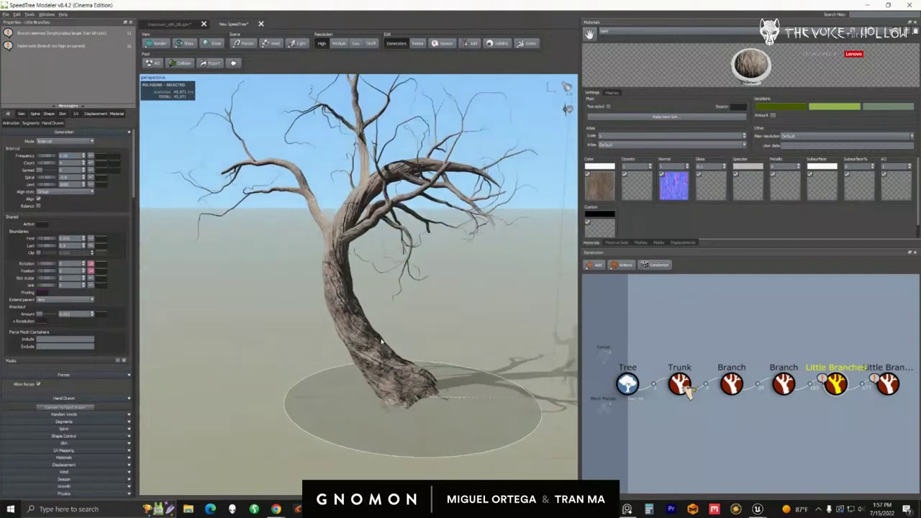
Step back through the generators to the Trunk and examine the list of forces in the finished tree file.
key("Left")
key("Left")
key("Left")
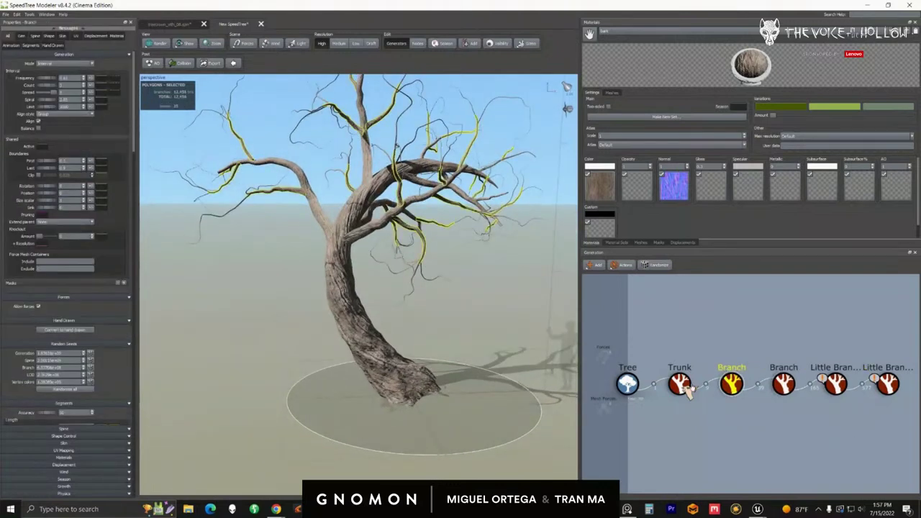
scroll(414, 330, "down", 3)
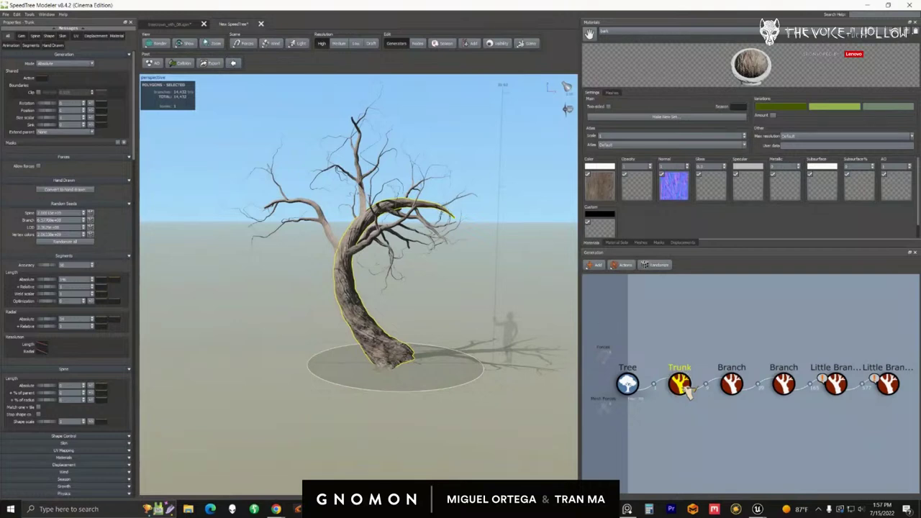
left_click(190, 25)
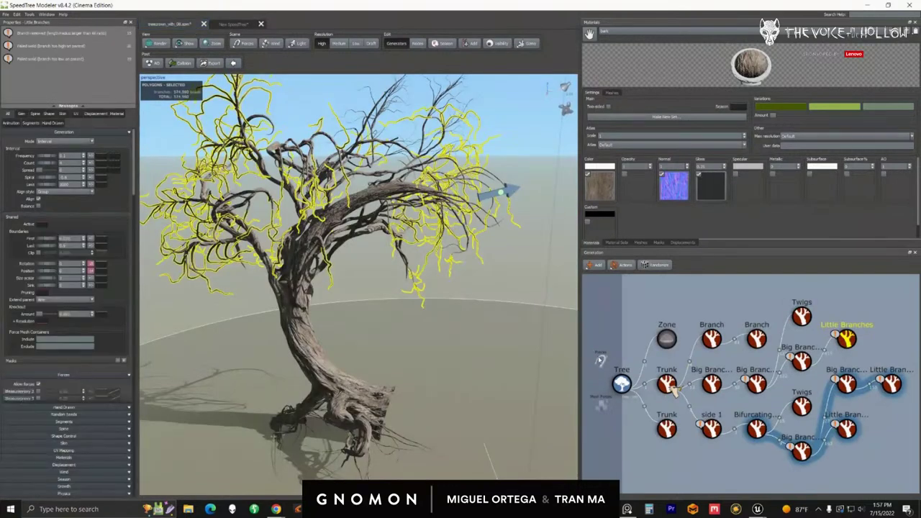
right_click(600, 359)
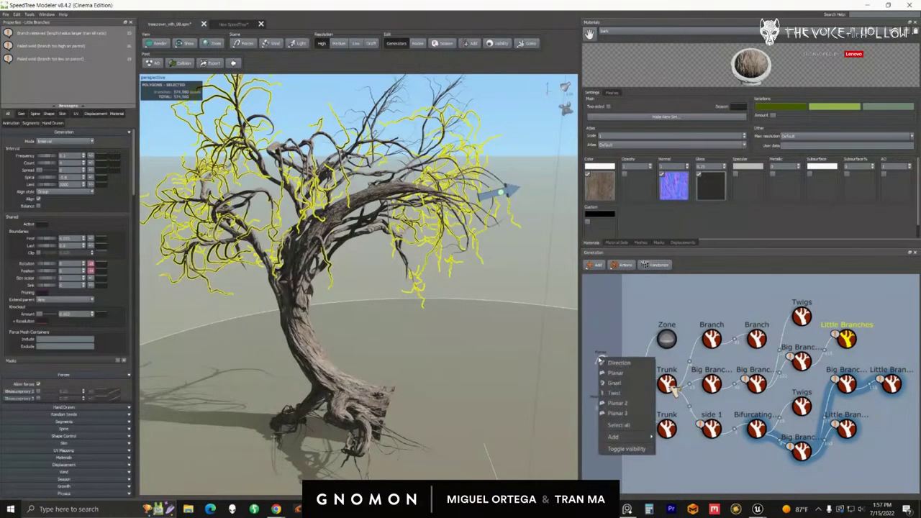
left_click(237, 26)
mouse_move(367, 288)
left_mouse_down()
mouse_move(366, 265)
mouse_move(363, 289)
left_mouse_up()
scroll(363, 289, "down", 2)
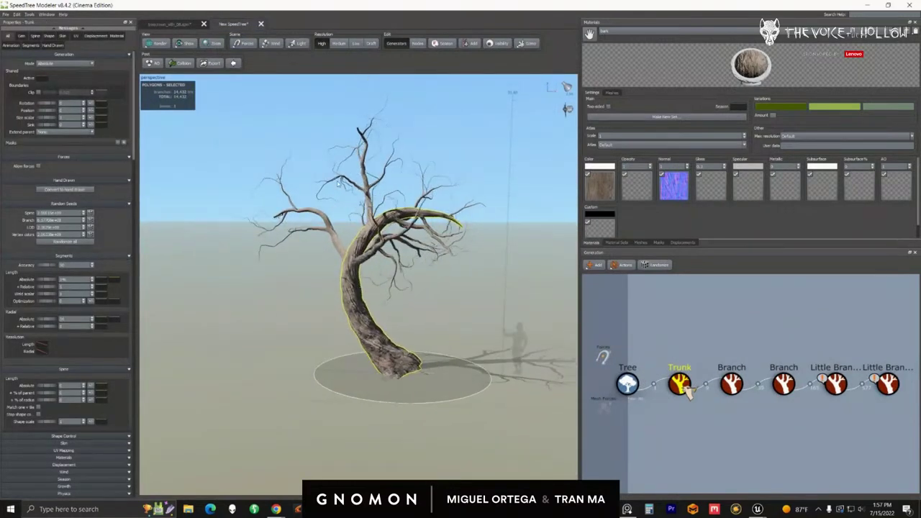
Add a Direction force to the new tree and raise it to about 24 on Z, level with the crown.
middle_click_drag(363, 191, 330, 197)
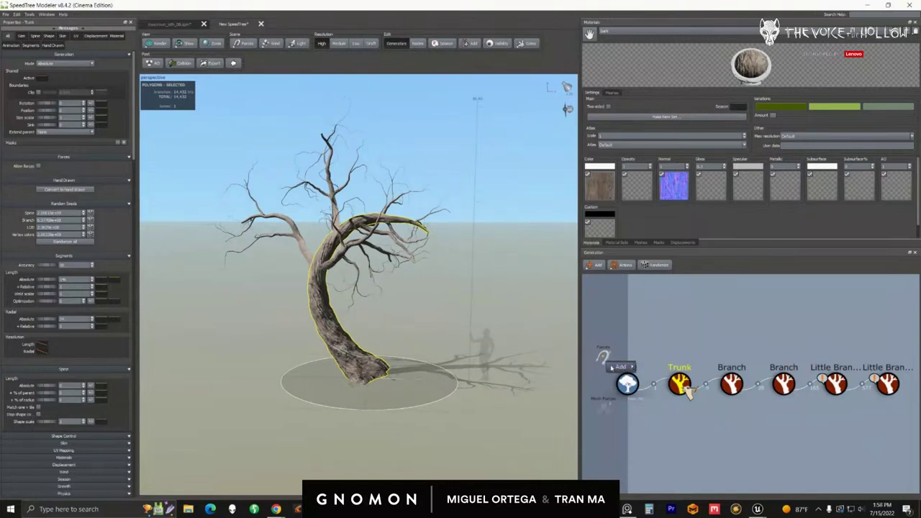
mouse_move(617, 368)
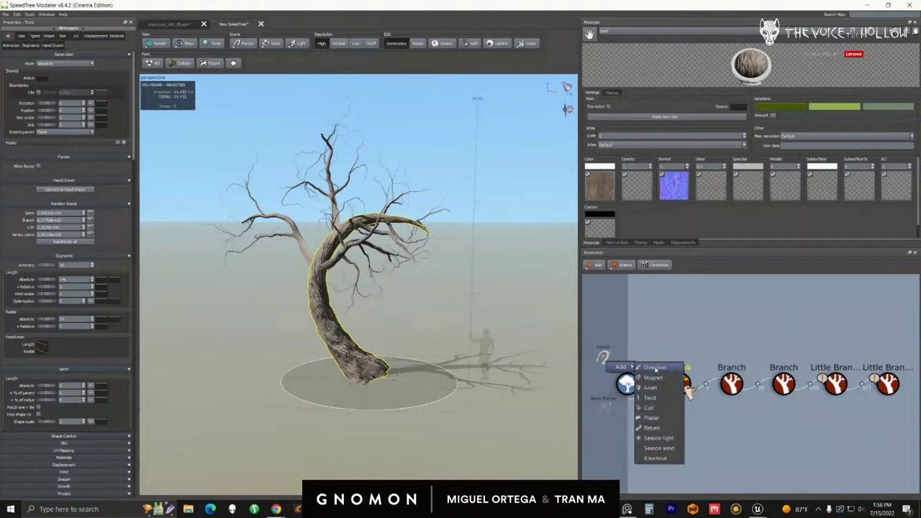
left_click(655, 367)
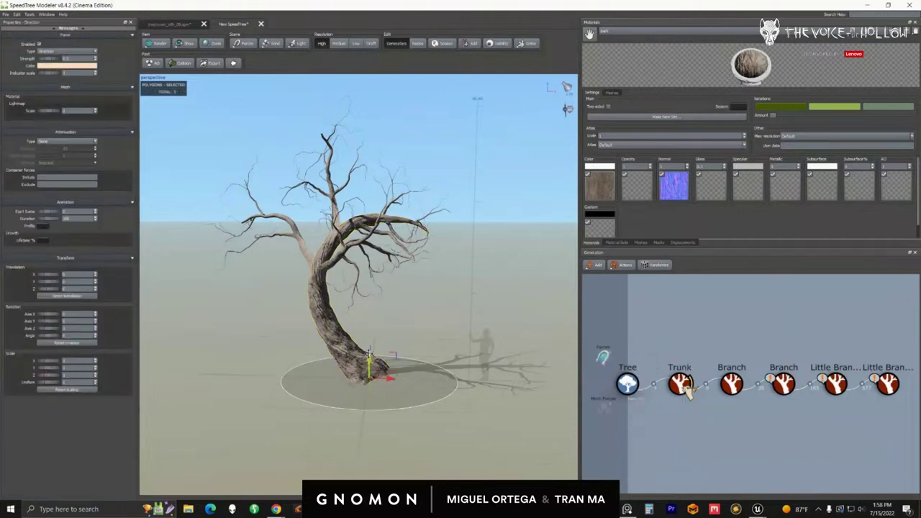
left_click_drag(372, 322, 372, 148)
scroll(413, 227, "up", 3)
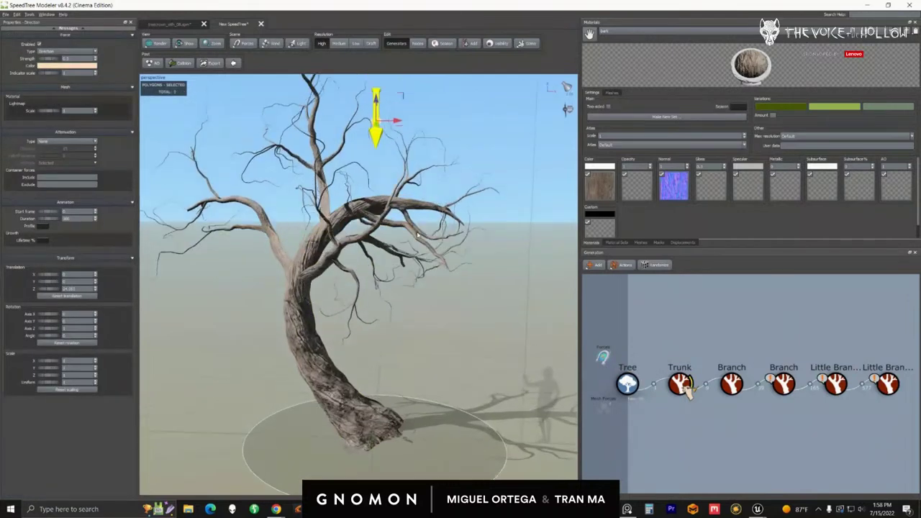
scroll(420, 237, "down", 1)
Rotate the Direction force so its arrow points toward the side the trunk leans to, angled slightly upward.
key("e")
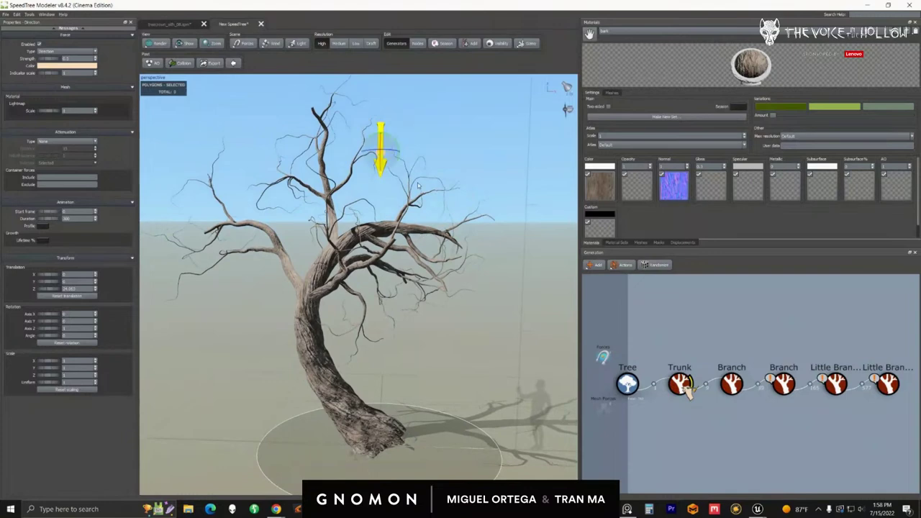
left_click_drag(397, 140, 359, 117)
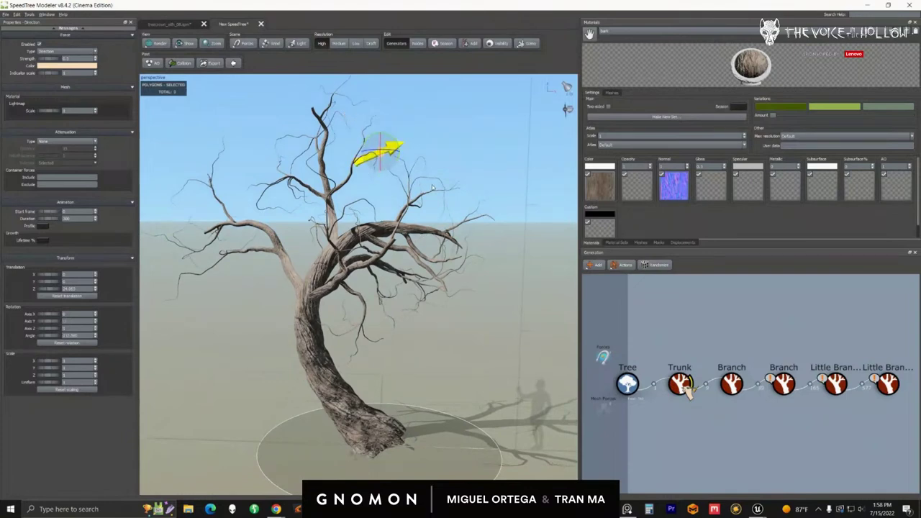
left_click_drag(433, 187, 431, 190)
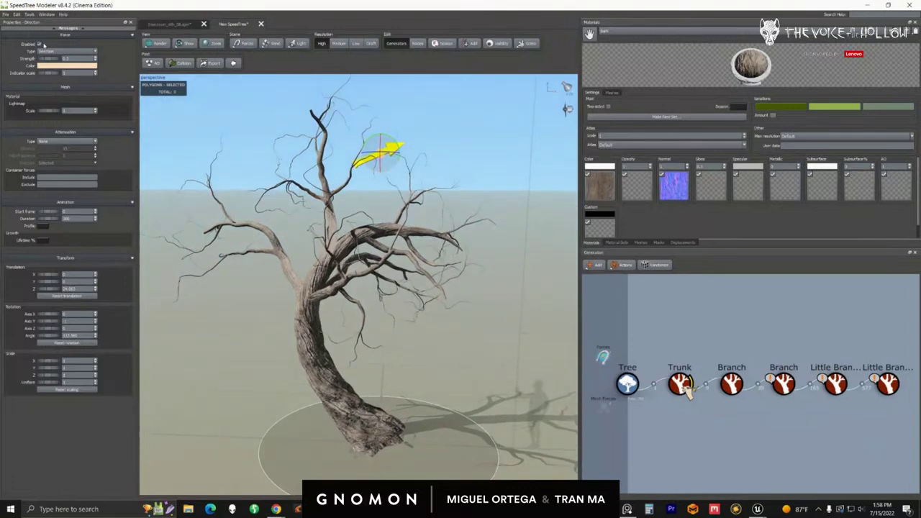
Enable the Direction force on the first Branch generator and rotate the force's arrow to roughly horizontal.
left_click(731, 384)
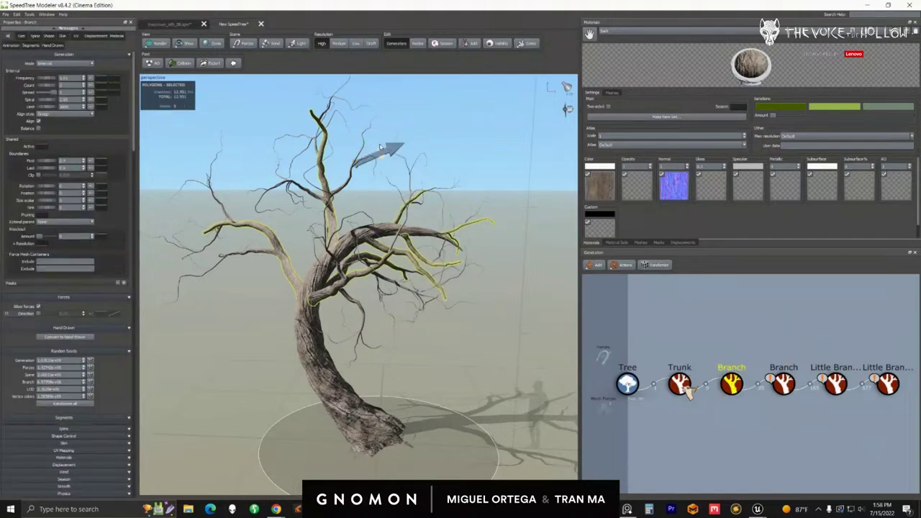
scroll(48, 292, "down", 3)
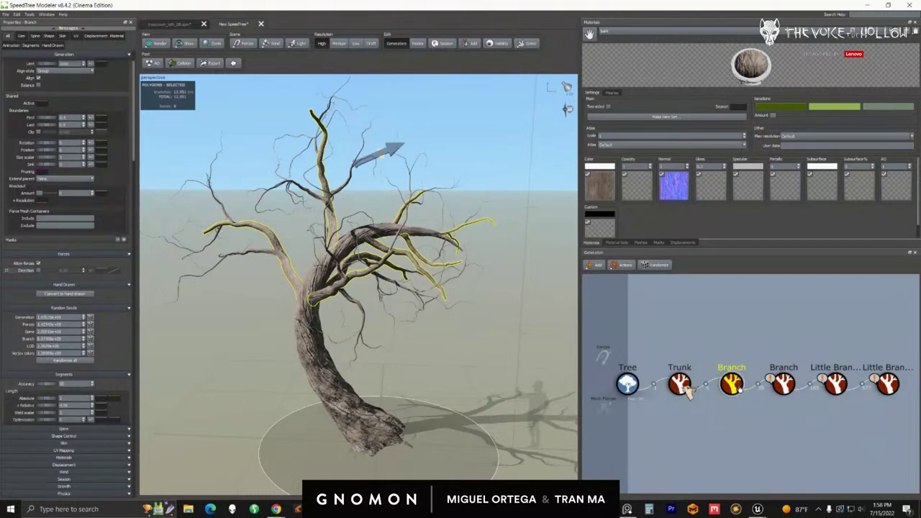
left_click(38, 271)
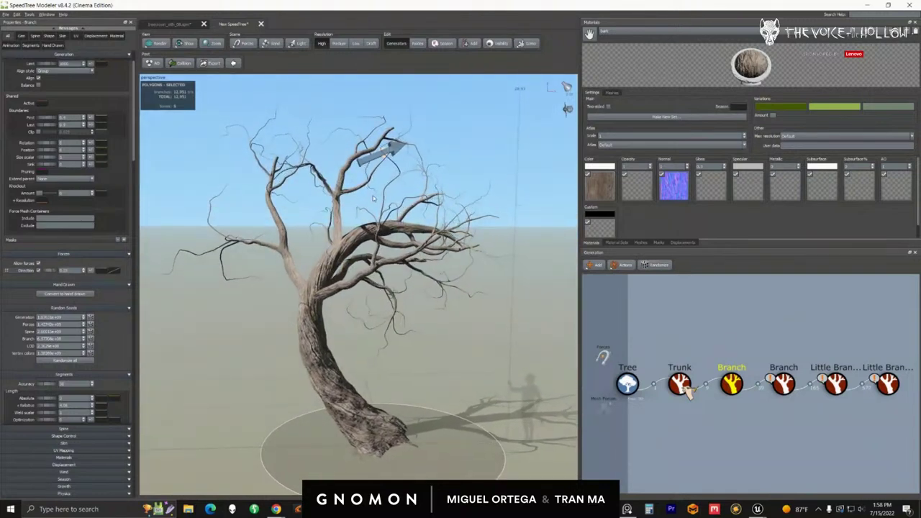
left_click(368, 154)
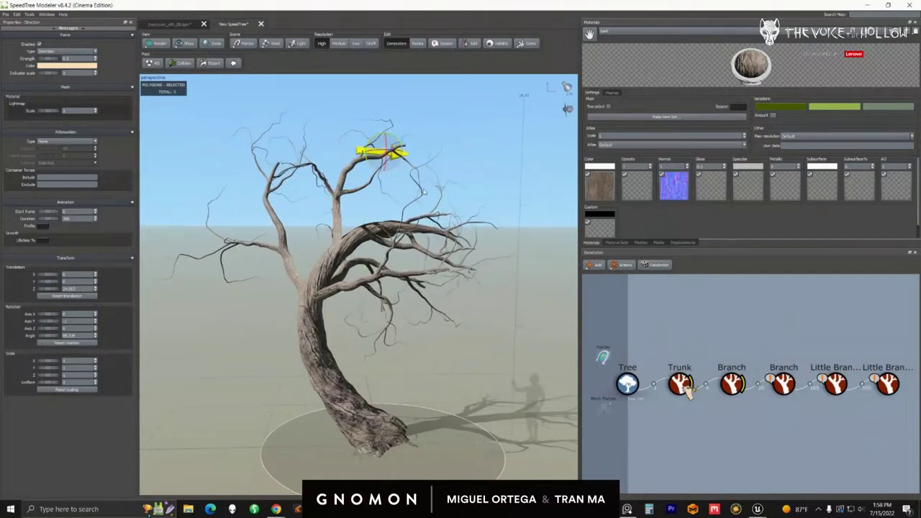
Raise the start point of the first Branch generator's Direction force profile curve to about 0.4.
left_click(729, 381)
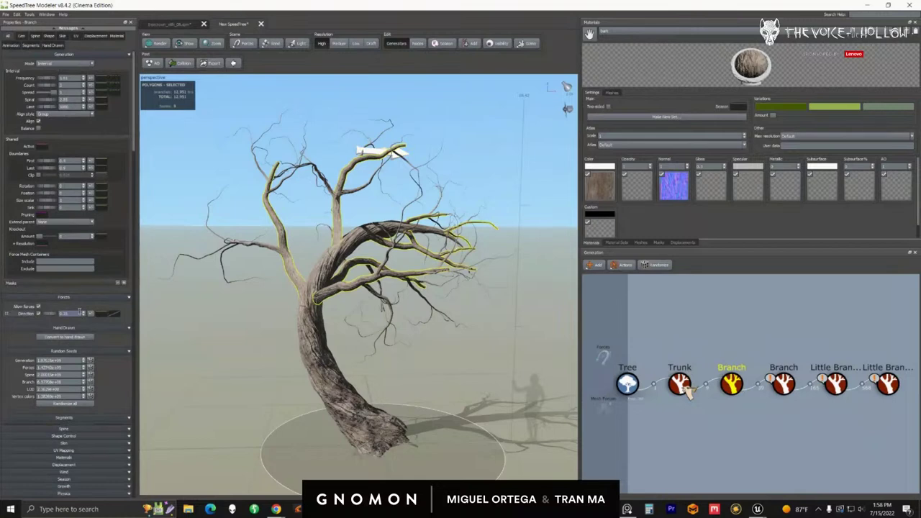
left_click(109, 314)
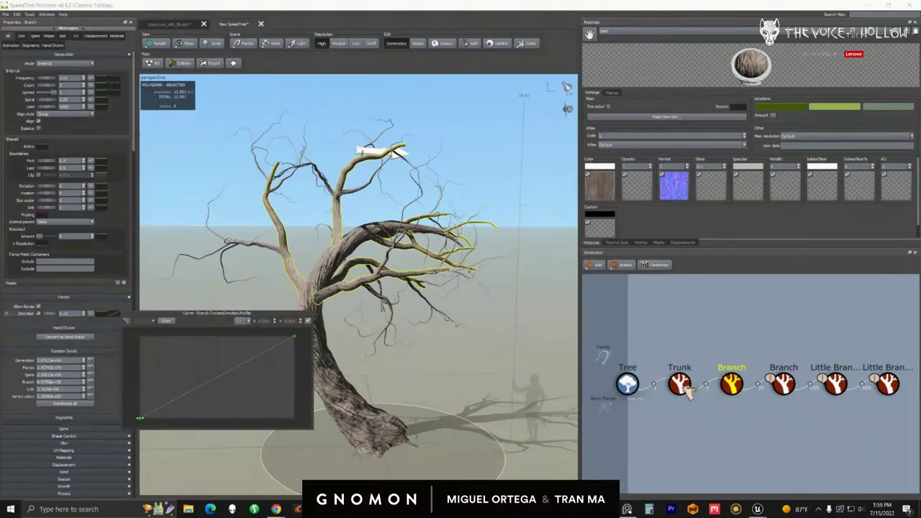
left_click_drag(139, 417, 140, 383)
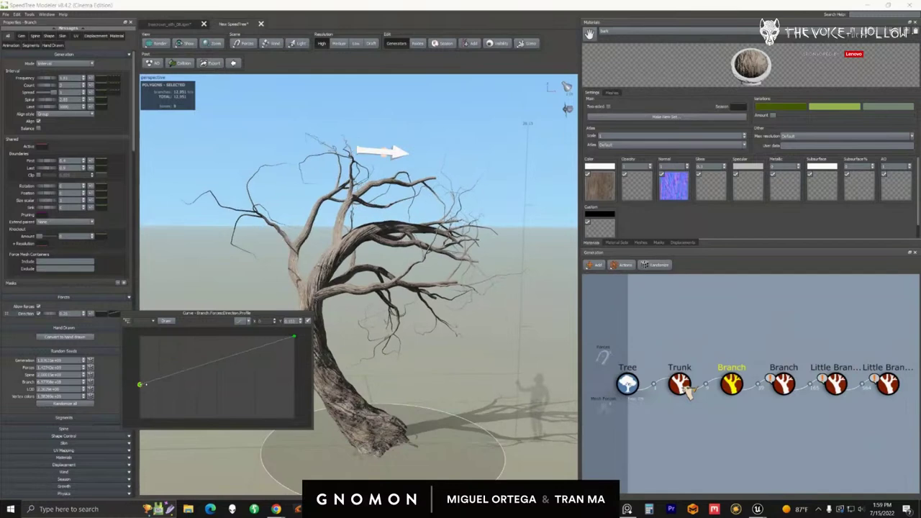
left_click(458, 250)
left_click_drag(458, 250, 433, 280)
scroll(430, 278, "down", 2)
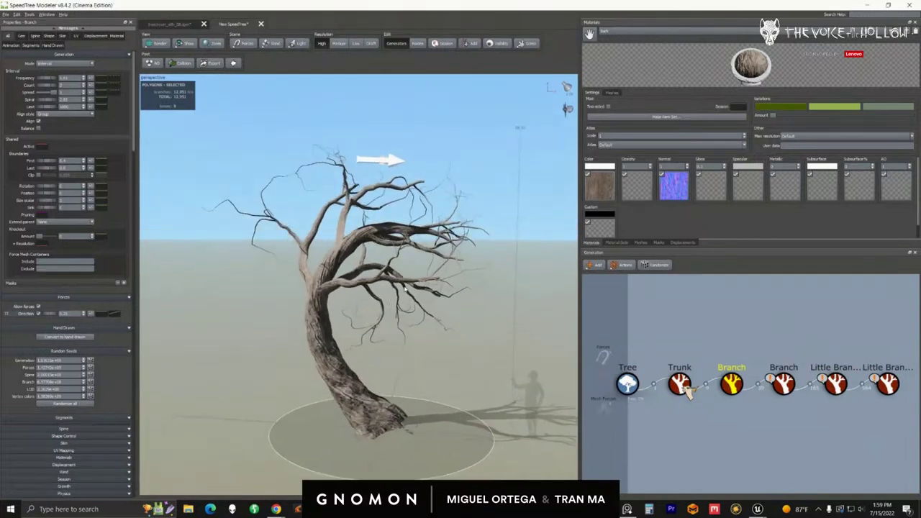
right_click_drag(413, 281, 489, 310)
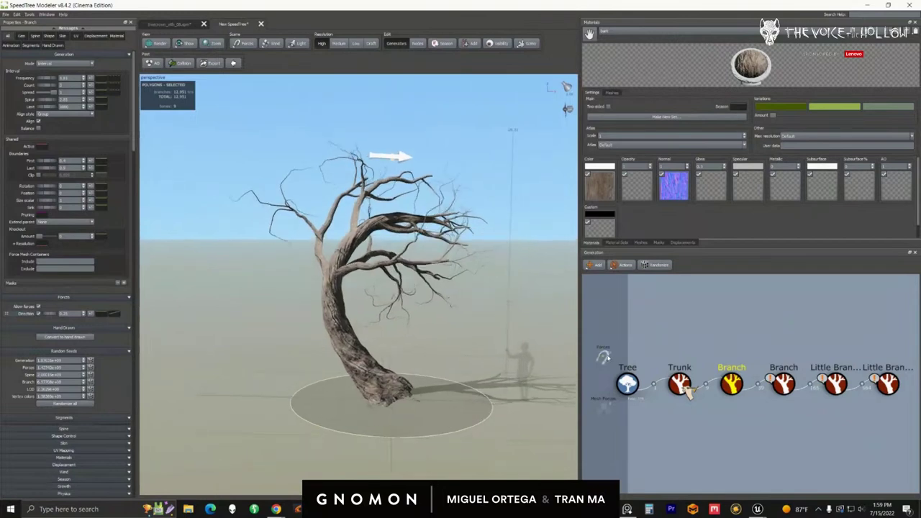
right_click(604, 356)
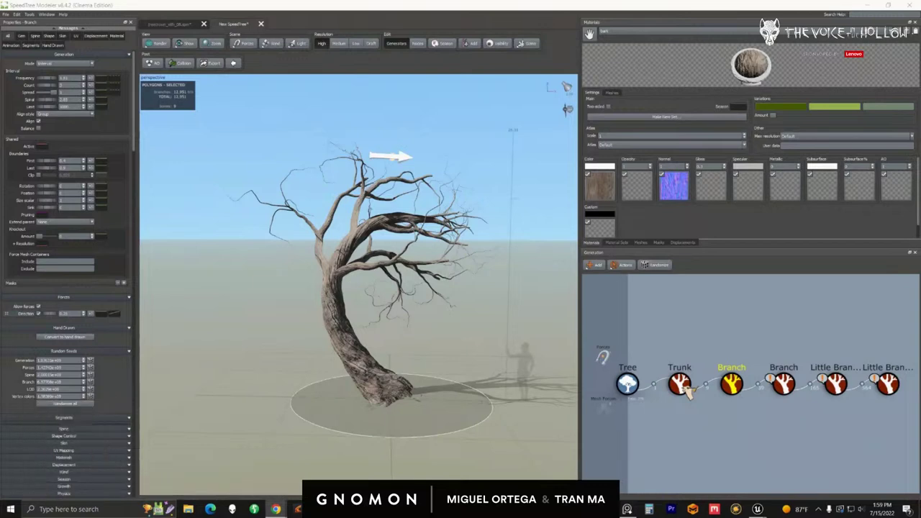
left_click(320, 253)
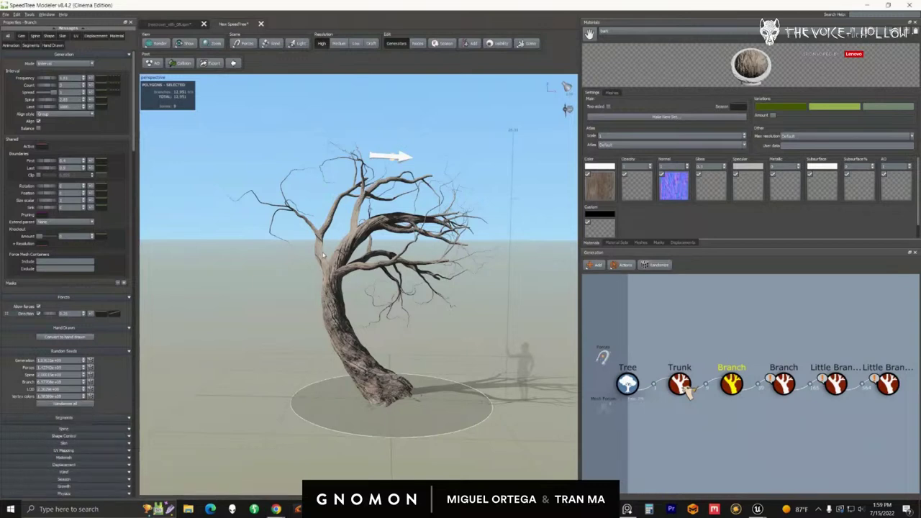
Add a Magnet force to the tree and place it at crown height, well clear of the branch tips on the leaning side.
scroll(322, 254, "down", 2)
left_click_drag(323, 254, 341, 237)
scroll(345, 266, "up", 4)
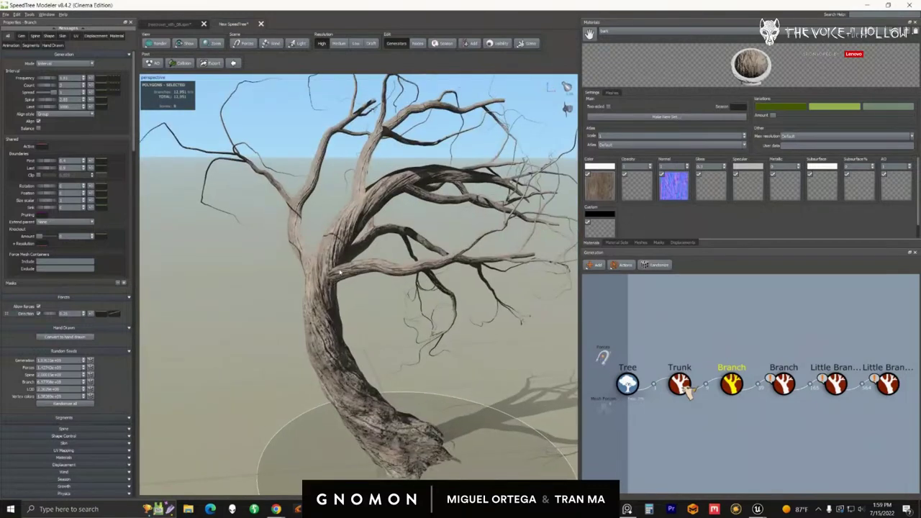
scroll(348, 276, "down", 2)
left_click_drag(349, 277, 354, 319)
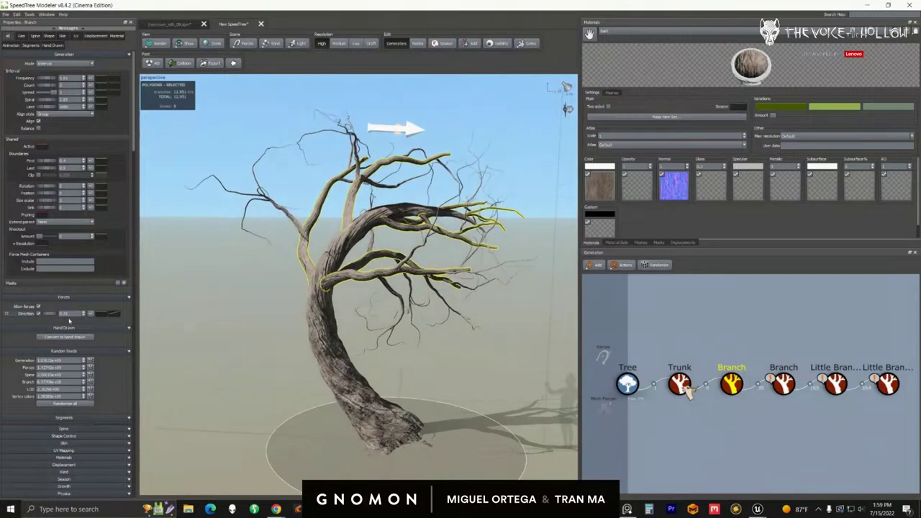
right_click(602, 367)
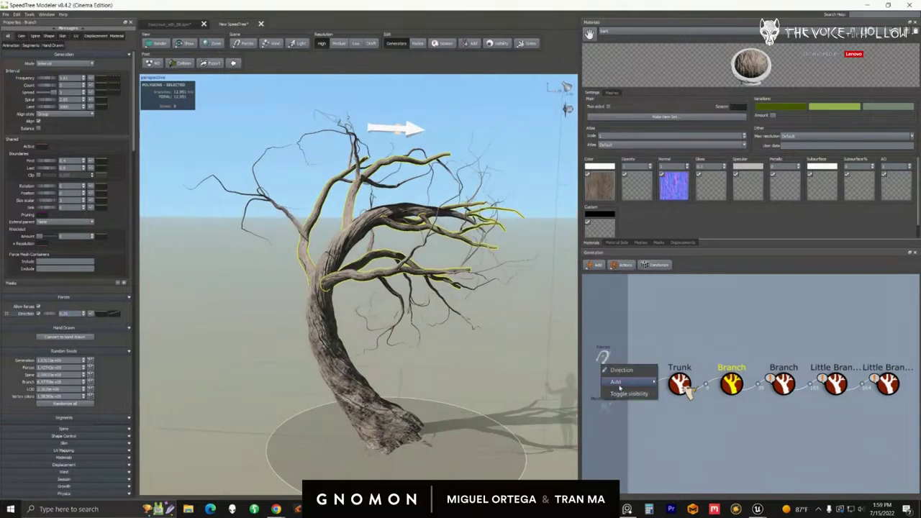
mouse_move(625, 381)
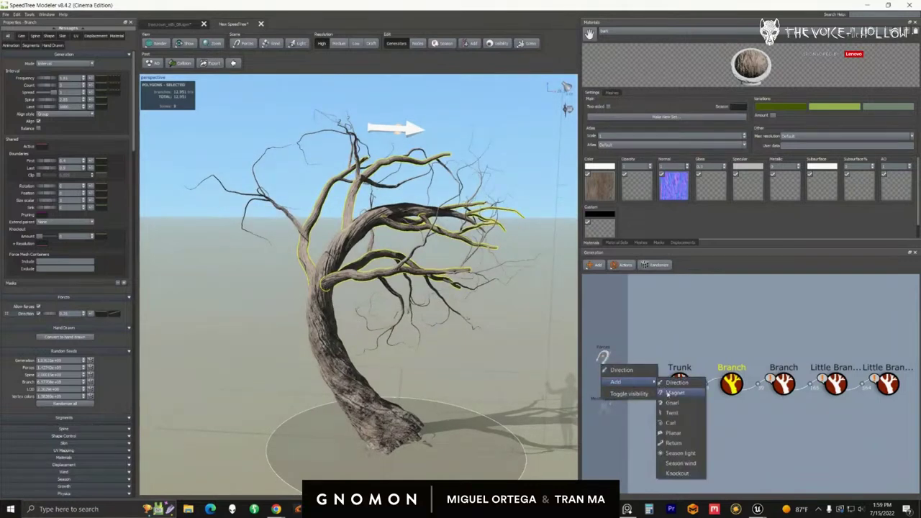
left_click(672, 394)
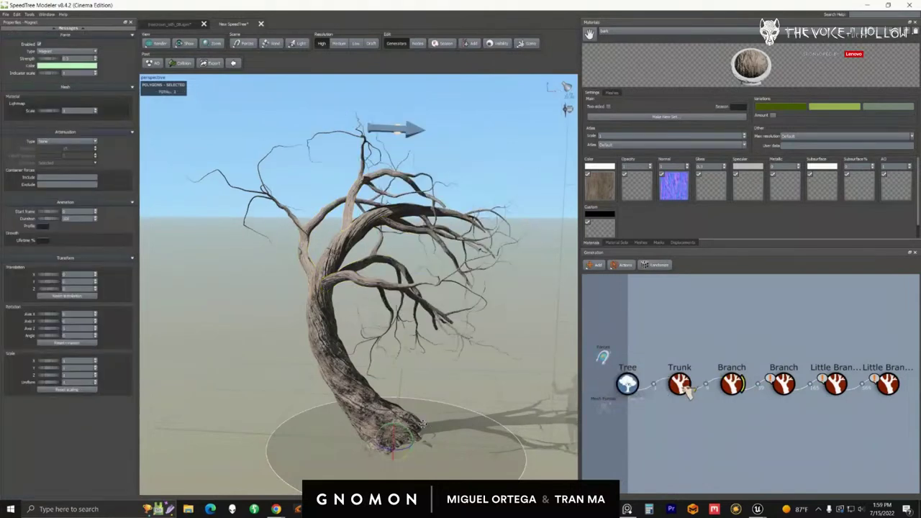
left_click_drag(423, 425, 413, 169)
middle_click_drag(422, 190, 387, 210)
left_click_drag(387, 210, 572, 195)
middle_click_drag(460, 212, 427, 223)
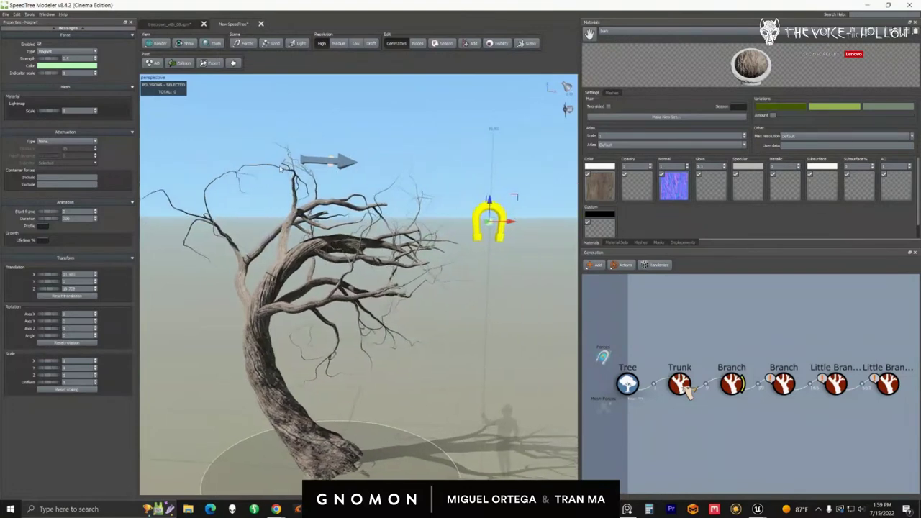
Set the Magnet force's attenuation to Linear and move the magnet low beneath the arching branches, beside the trunk.
left_click(50, 142)
left_click(52, 151)
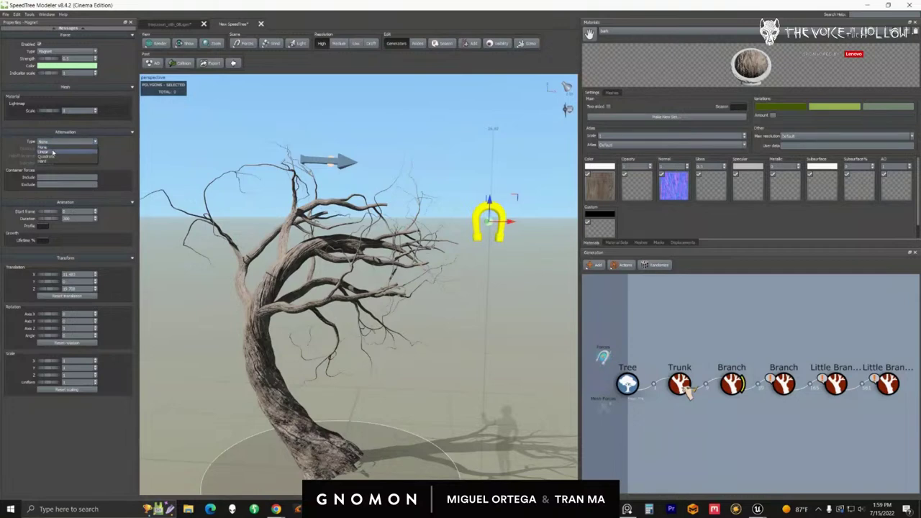
scroll(469, 247, "down", 3)
left_click_drag(469, 245, 379, 344)
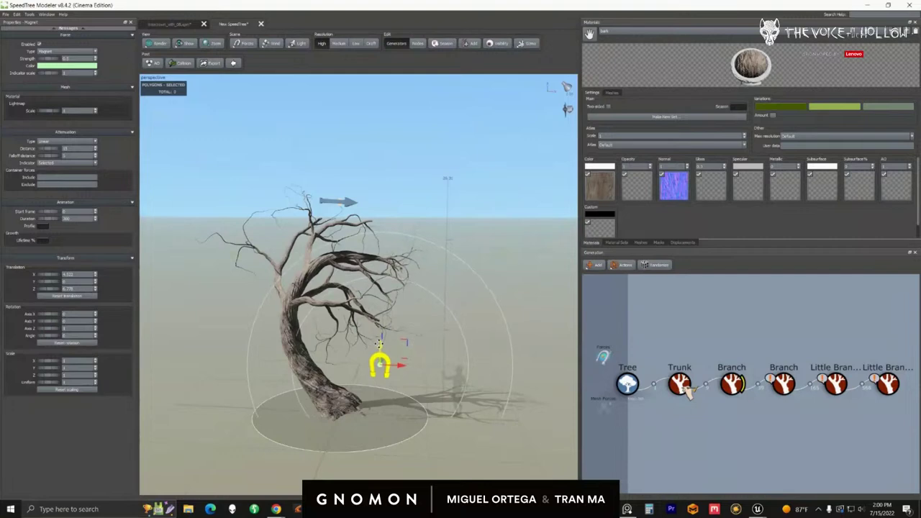
Add a second Direction force and place it above the upright limbs opposite the lean, with its arrow pointing up and away from the tree.
right_click(604, 357)
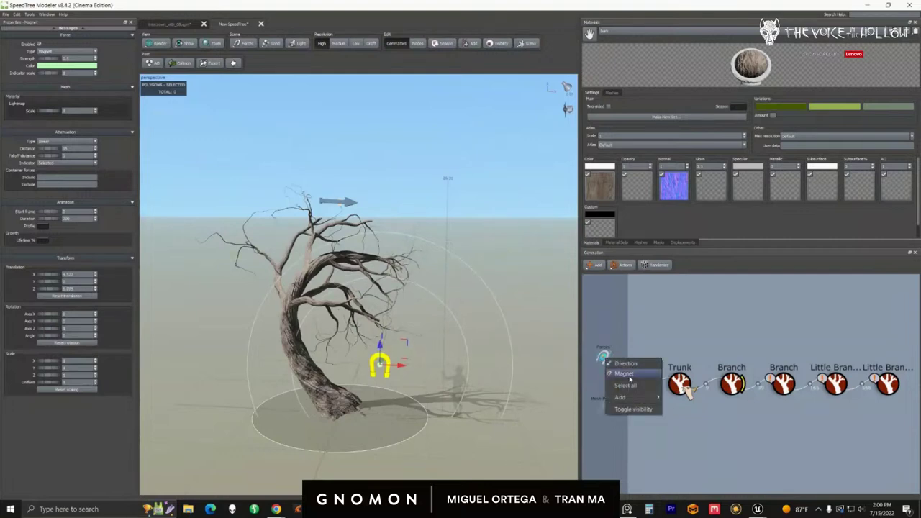
left_click(631, 363)
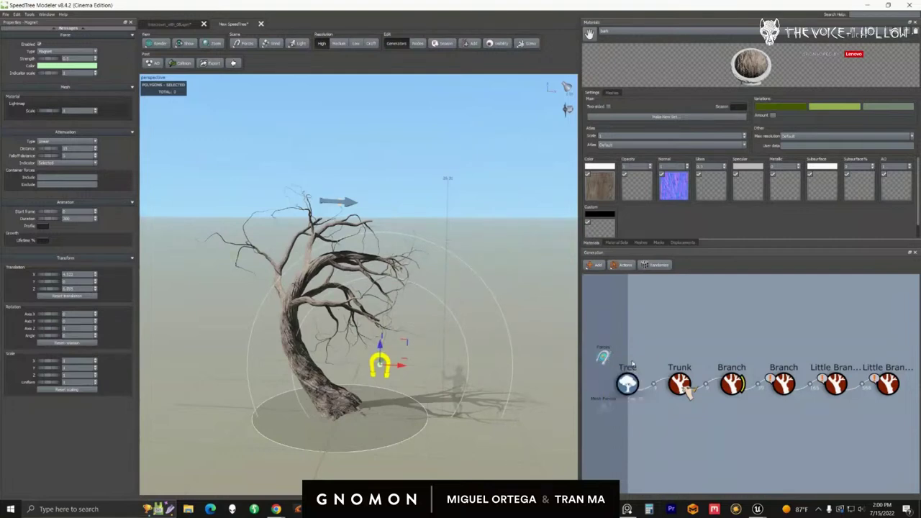
right_click(604, 363)
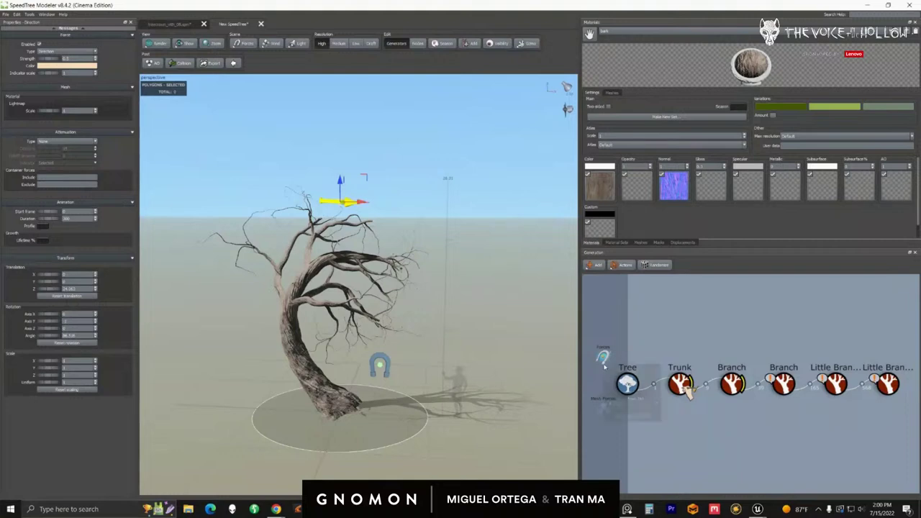
mouse_move(639, 405)
left_click(680, 412)
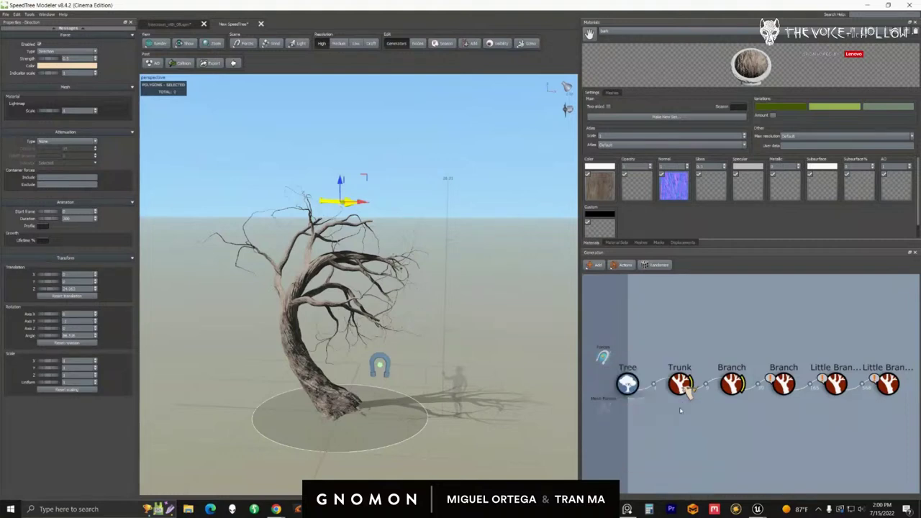
left_click_drag(340, 394, 260, 170)
Set the second Direction force's attenuation to Linear and enable that force on the first Branch generator.
left_click(66, 141)
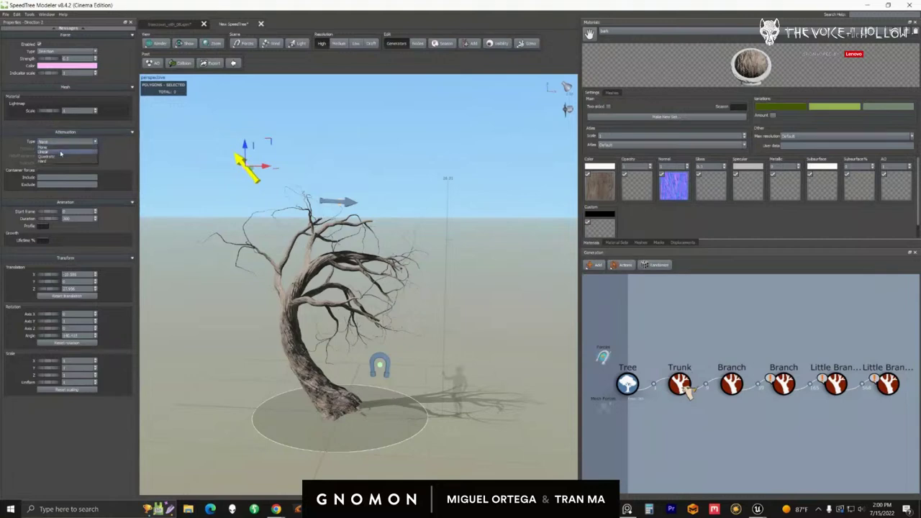
left_click(47, 152)
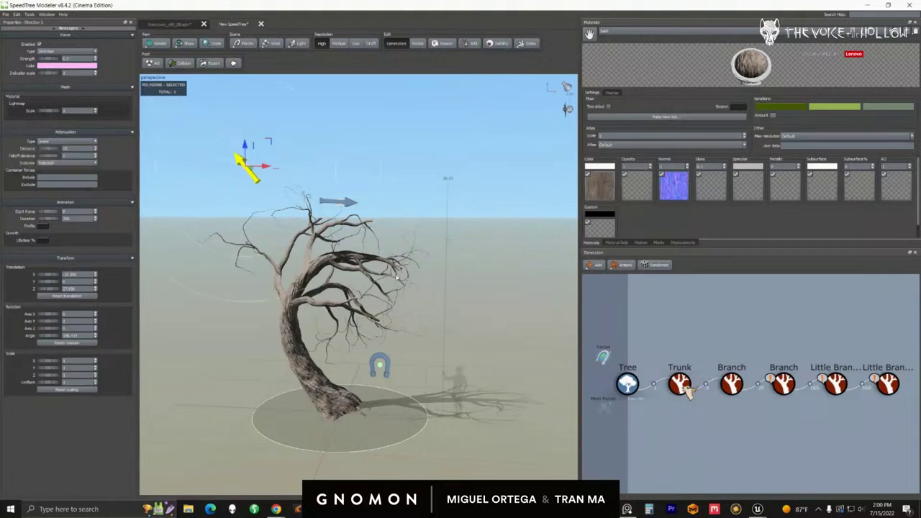
left_click(731, 385)
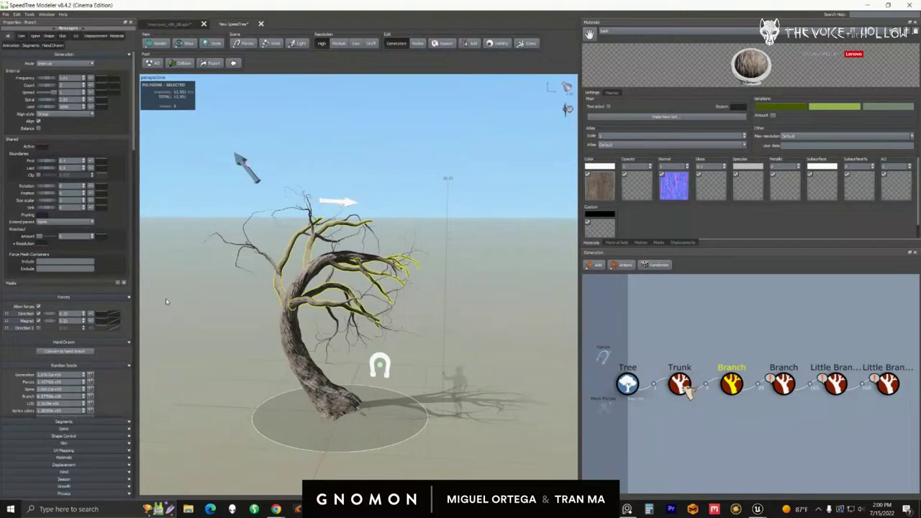
left_click(38, 327)
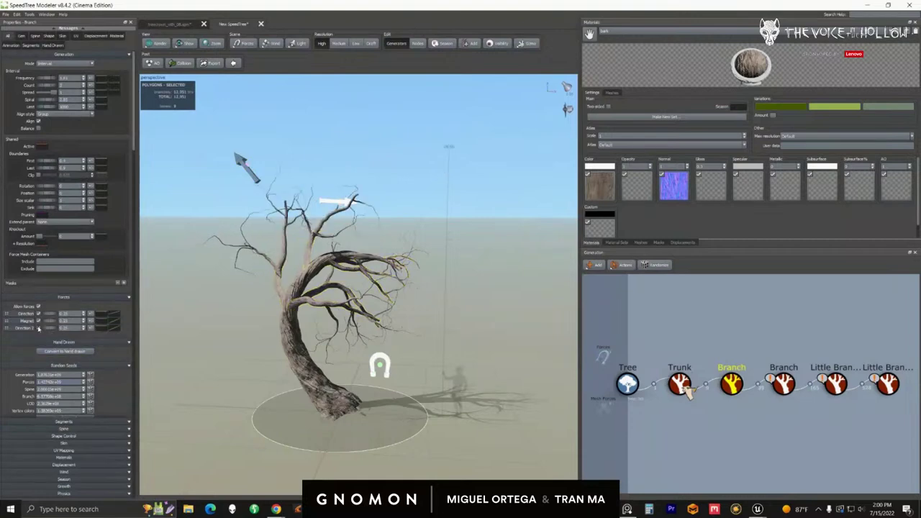
Lower the second Direction force slightly, to about 26 on Z, just above the upright limbs.
middle_click_drag(272, 199, 289, 186)
left_click(277, 189)
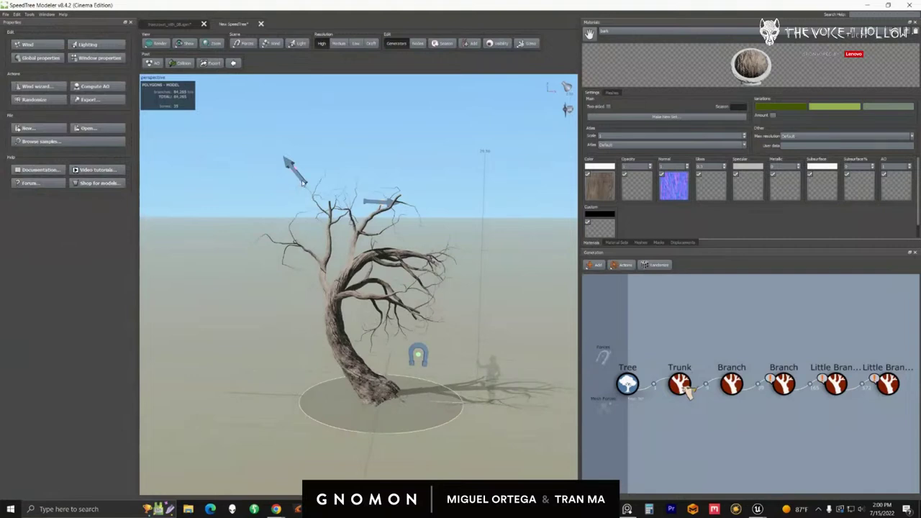
left_click(302, 182)
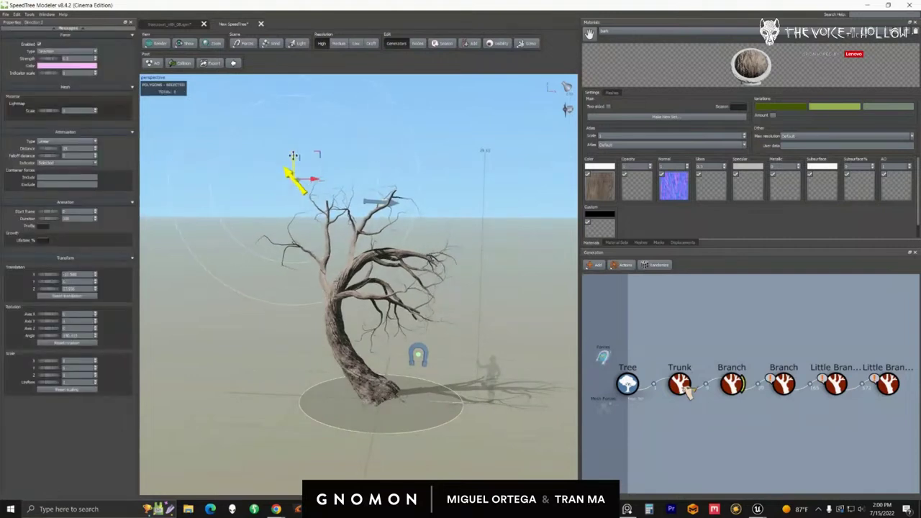
left_click_drag(293, 156, 294, 162)
left_click_drag(430, 301, 432, 290)
scroll(431, 289, "up", 3)
Examine the finished tree in the other open document for comparison and return to the new tree.
left_click(173, 28)
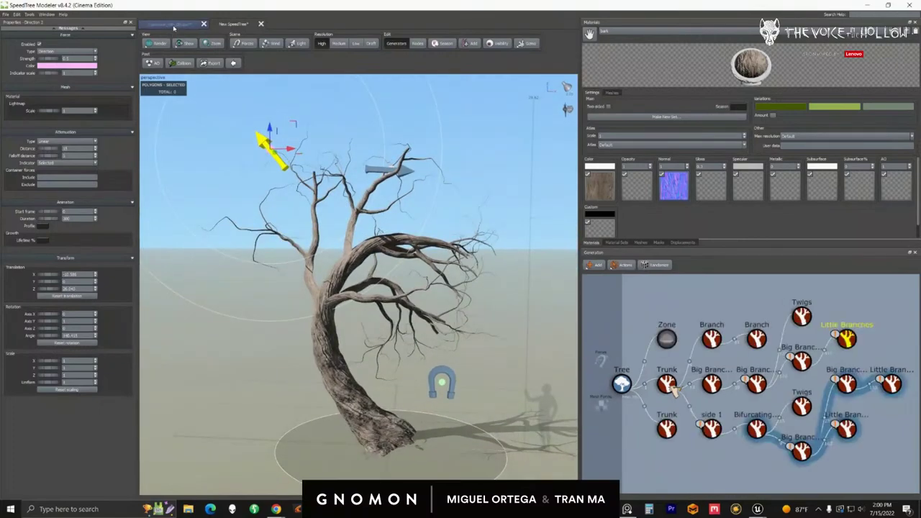
left_click_drag(407, 343, 352, 335)
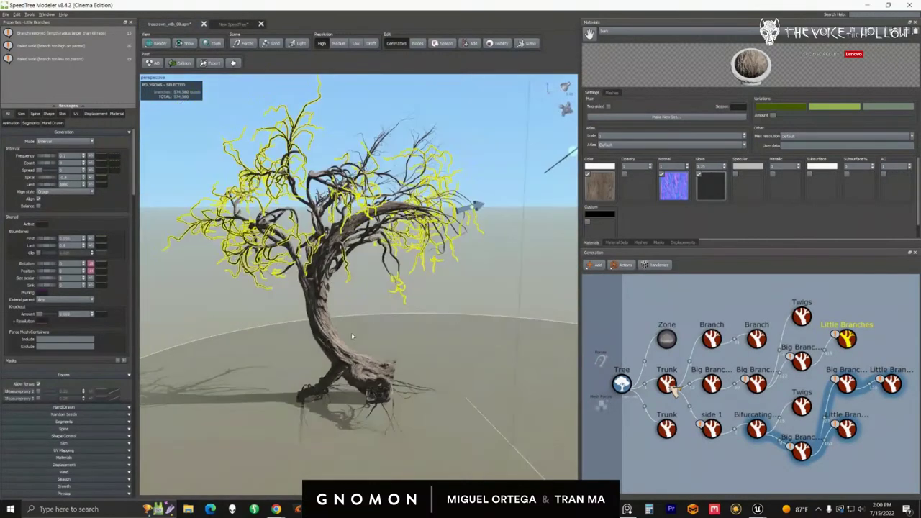
middle_click_drag(351, 332, 345, 342)
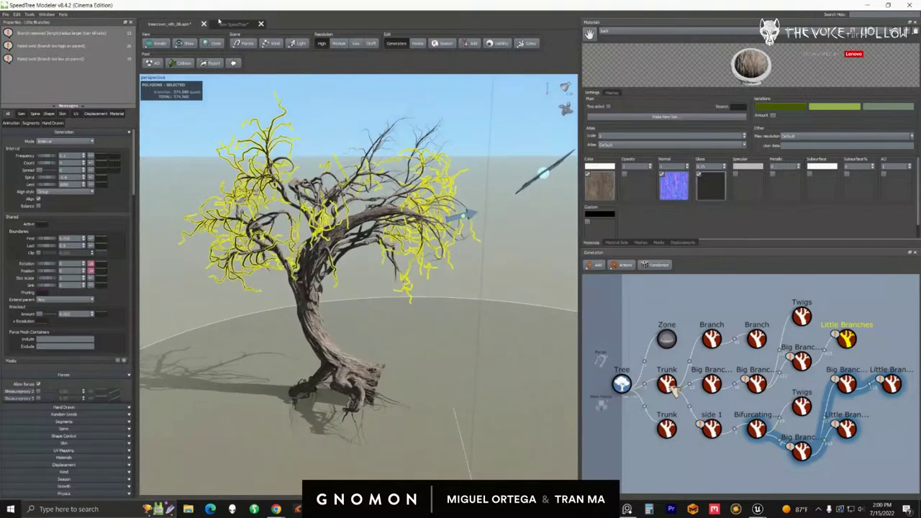
left_click(219, 23)
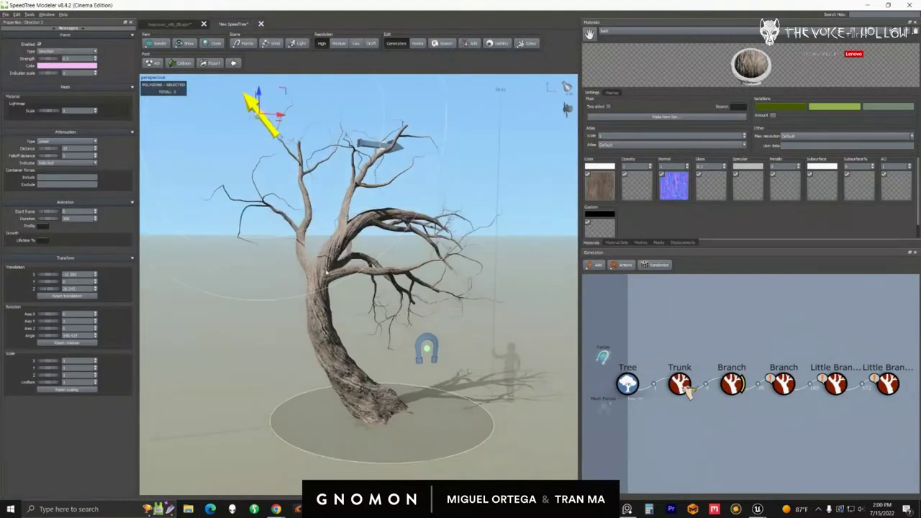
Increase the frequency of the second Branch generator to grow more secondary branches on the limbs.
scroll(326, 271, "up", 3)
left_click(310, 291)
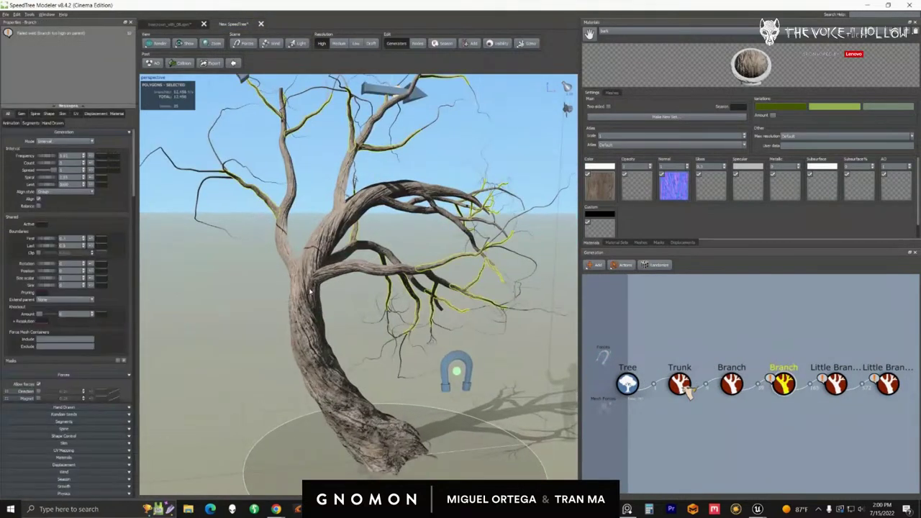
middle_click_drag(310, 291, 385, 369)
scroll(325, 296, "up", 4)
left_click_drag(49, 156, 91, 155)
scroll(378, 273, "down", 8)
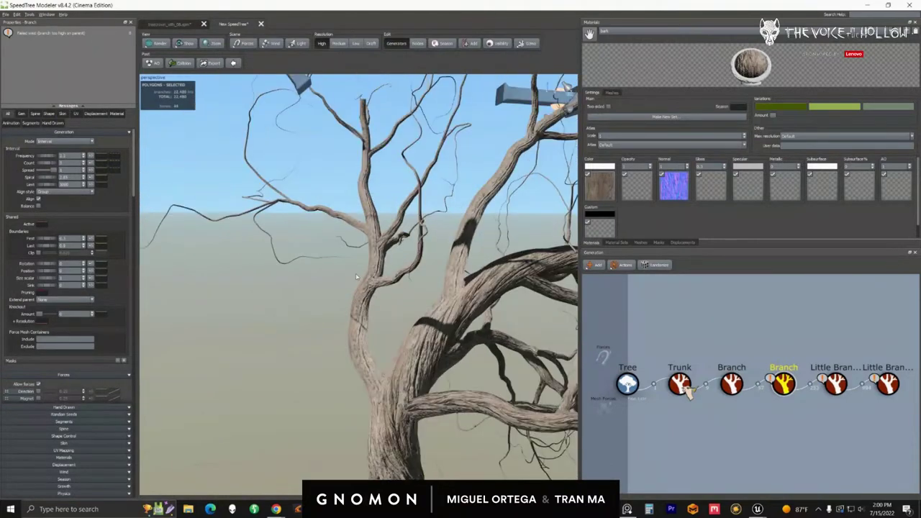
Try the second Direction force on the second Branch generator, switching it on and off to compare the branch shapes.
left_click(783, 383)
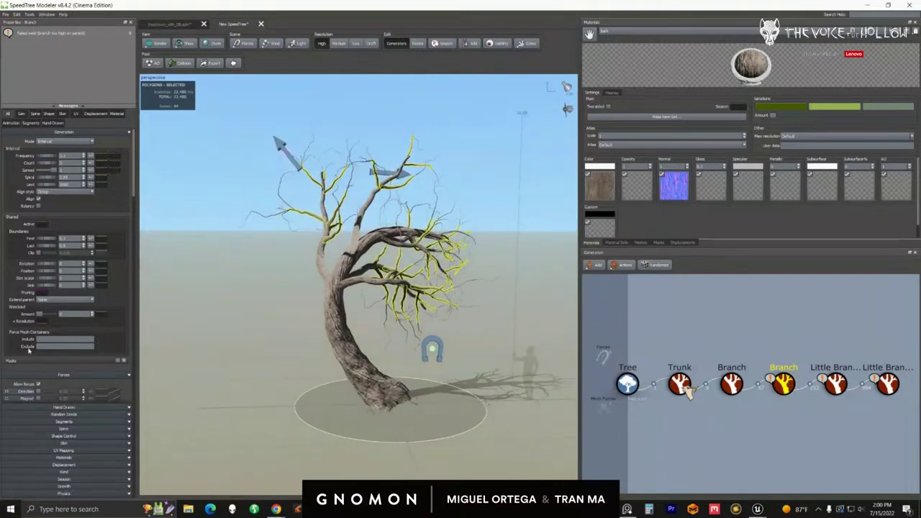
scroll(29, 349, "down", 2)
scroll(284, 160, "up", 1)
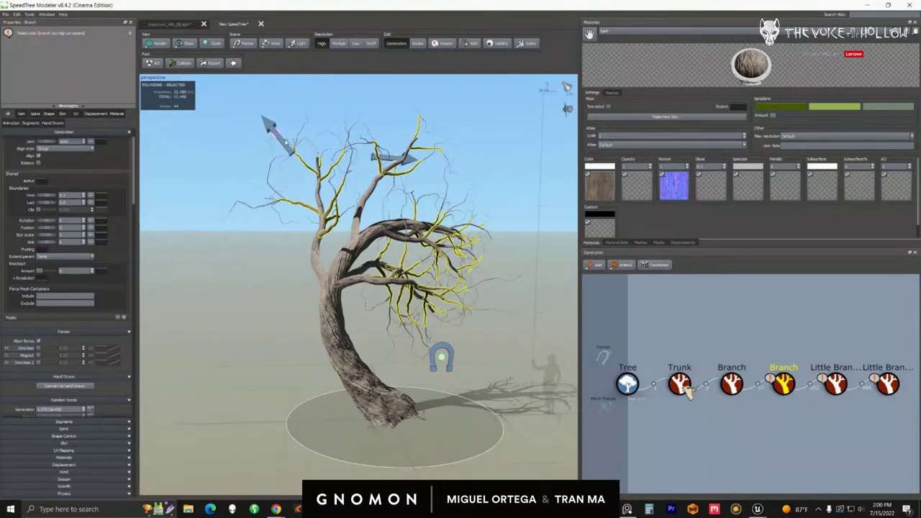
left_click(39, 363)
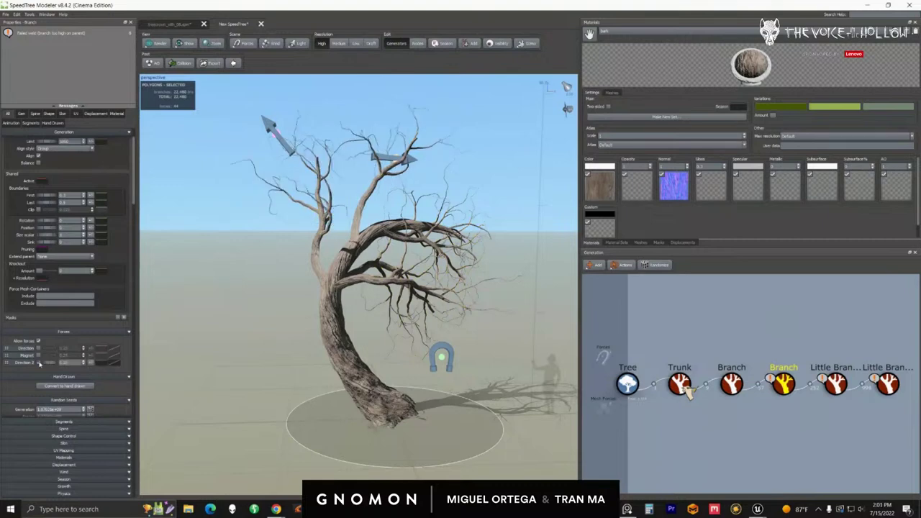
left_click(39, 364)
left_click(39, 364)
left_click(39, 363)
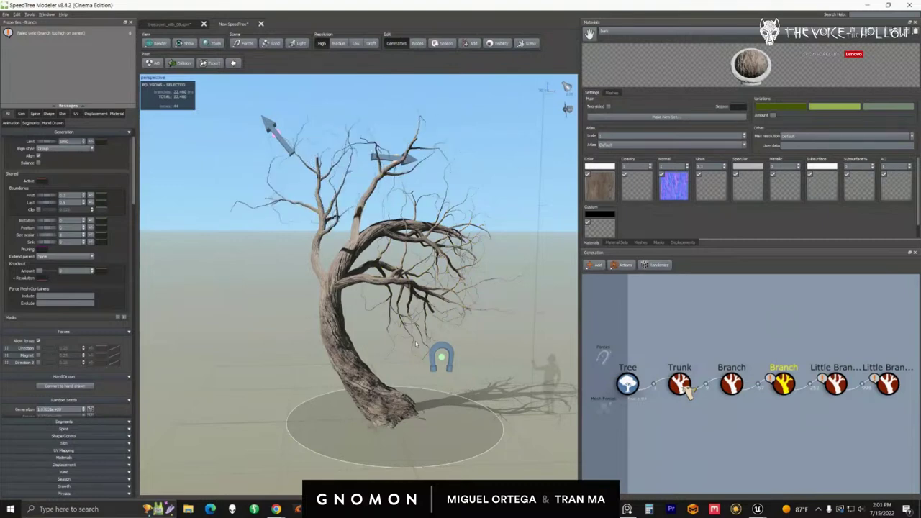
Select the lowest limb of the first Branch generator and inspect up close where it joins the trunk.
left_click_drag(418, 344, 352, 308)
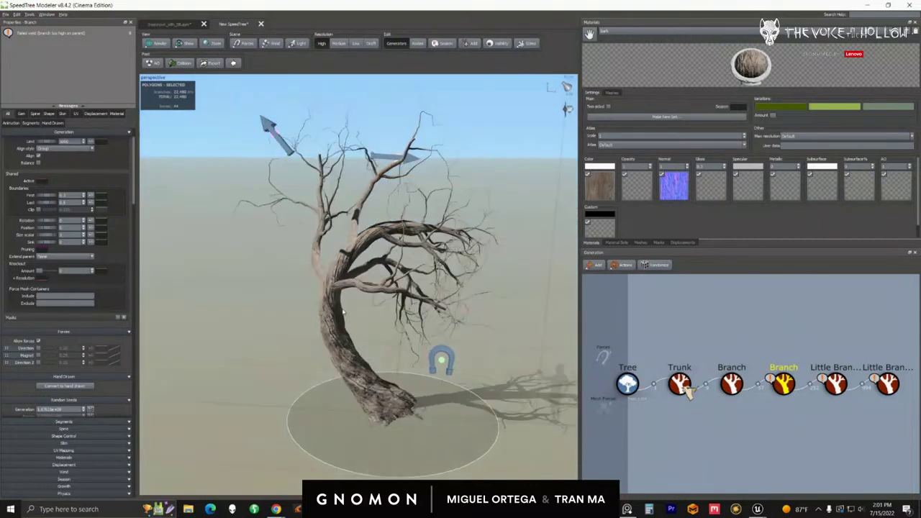
middle_click_drag(356, 313, 352, 308)
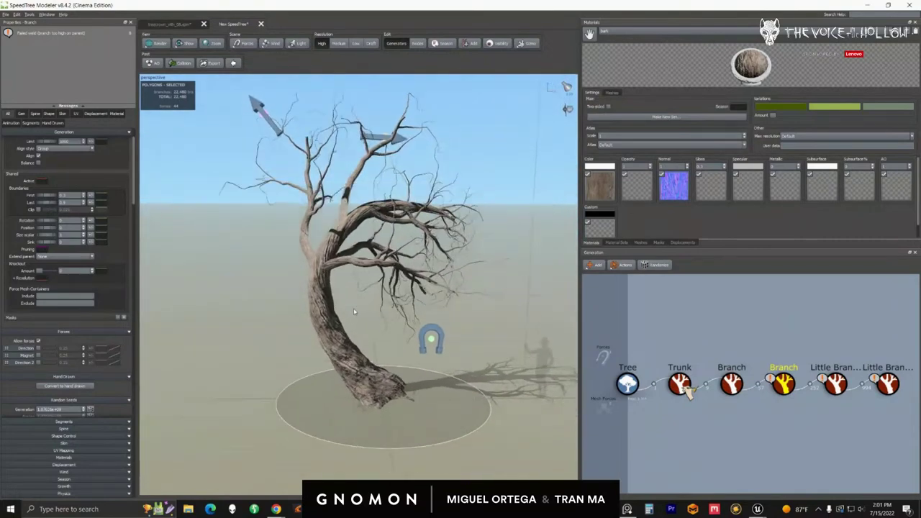
scroll(359, 312, "up", 2)
scroll(360, 313, "up", 5)
left_click(318, 239)
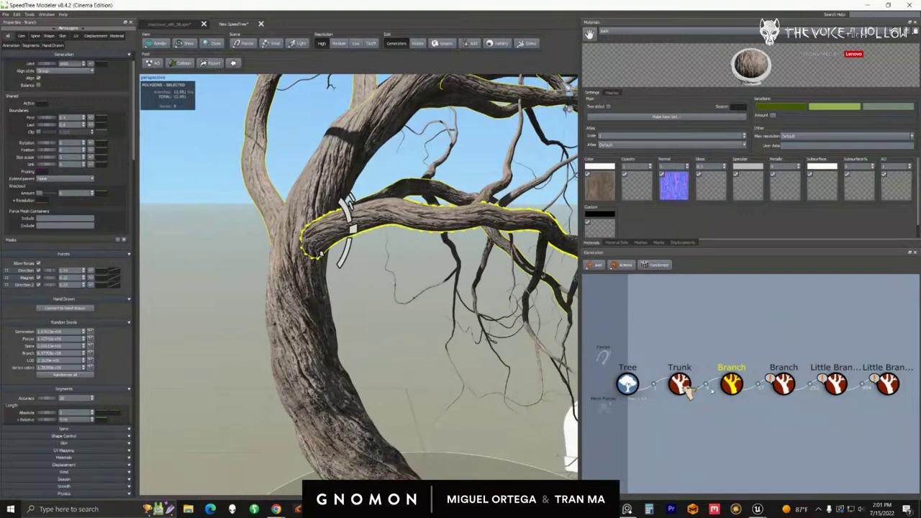
left_click(731, 387)
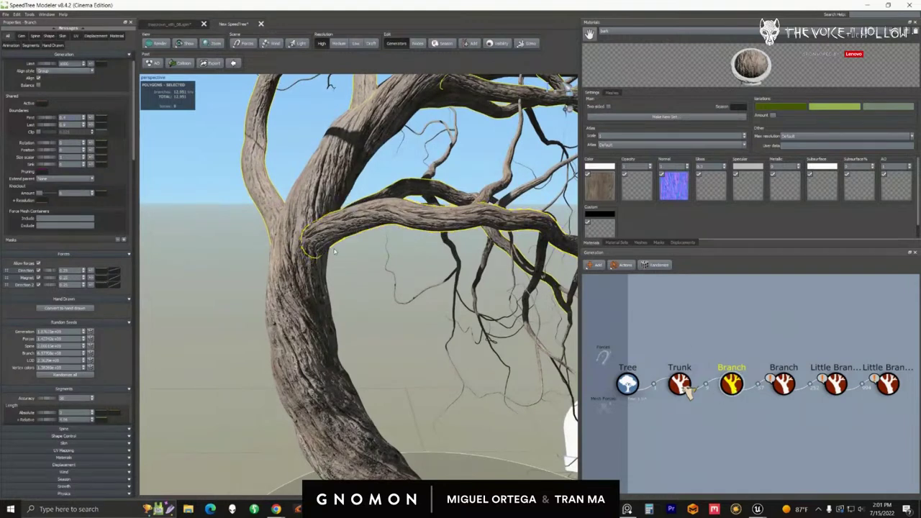
left_click_drag(344, 249, 355, 232)
left_click(355, 229)
scroll(356, 228, "up", 1)
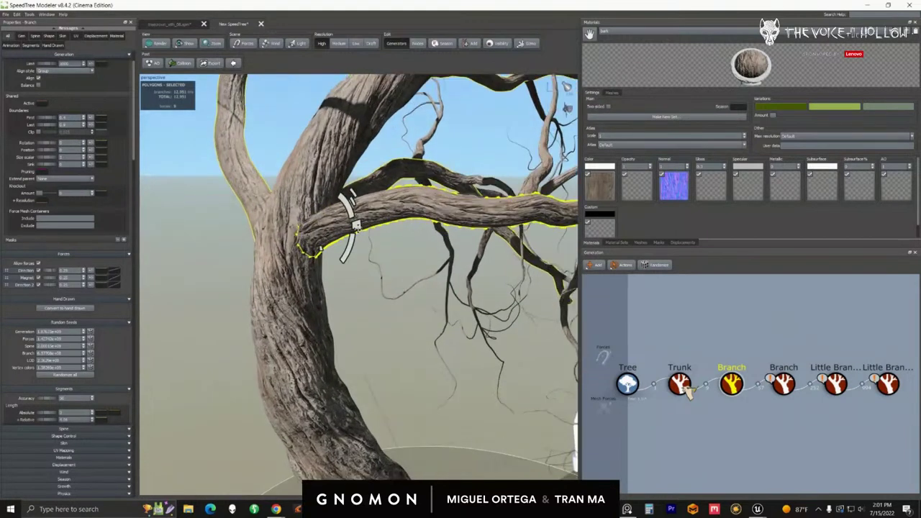
left_click_drag(381, 280, 390, 280)
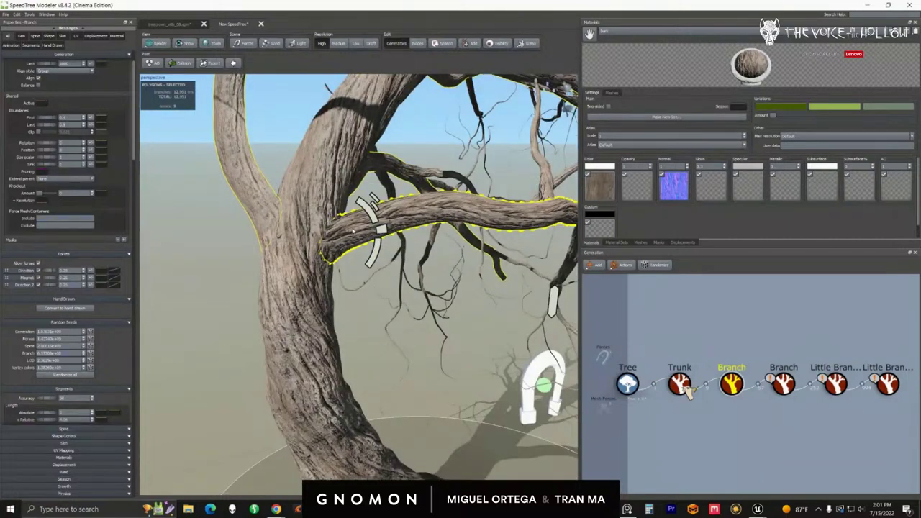
mouse_move(353, 230)
left_mouse_down()
mouse_move(360, 251)
mouse_move(342, 221)
left_mouse_up()
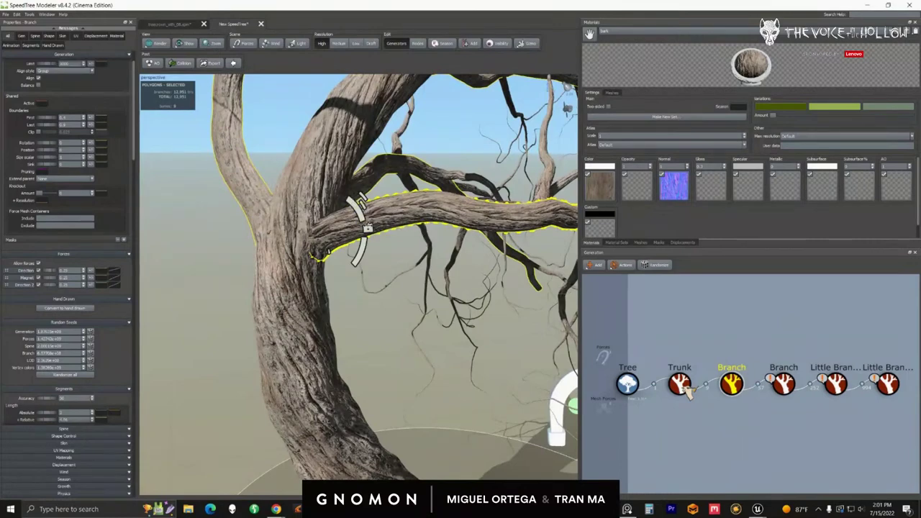
Adjust the limb length of the first Branch generator, relative to the length of its parent trunk, with the viewport handle.
scroll(289, 282, "down", 2)
left_click_drag(289, 282, 289, 291)
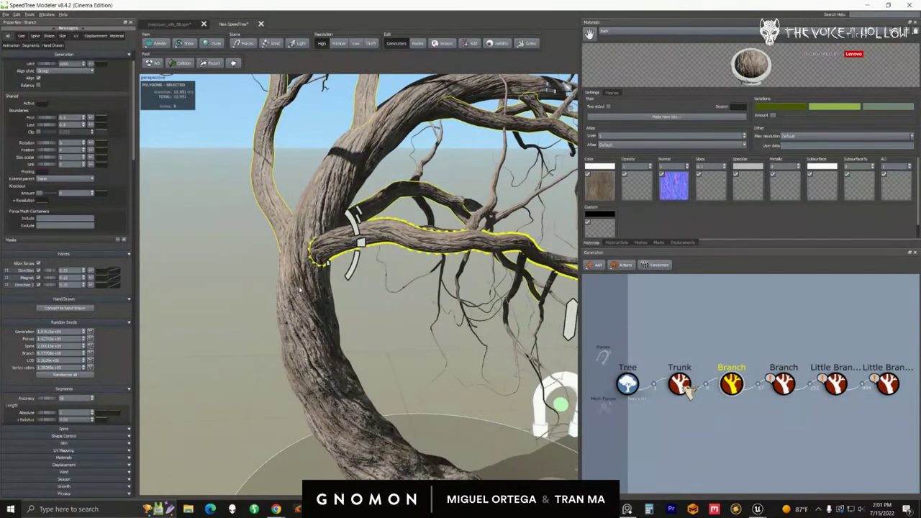
scroll(300, 289, "down", 4)
mouse_move(372, 258)
left_mouse_down()
mouse_move(386, 254)
mouse_move(374, 259)
left_mouse_up()
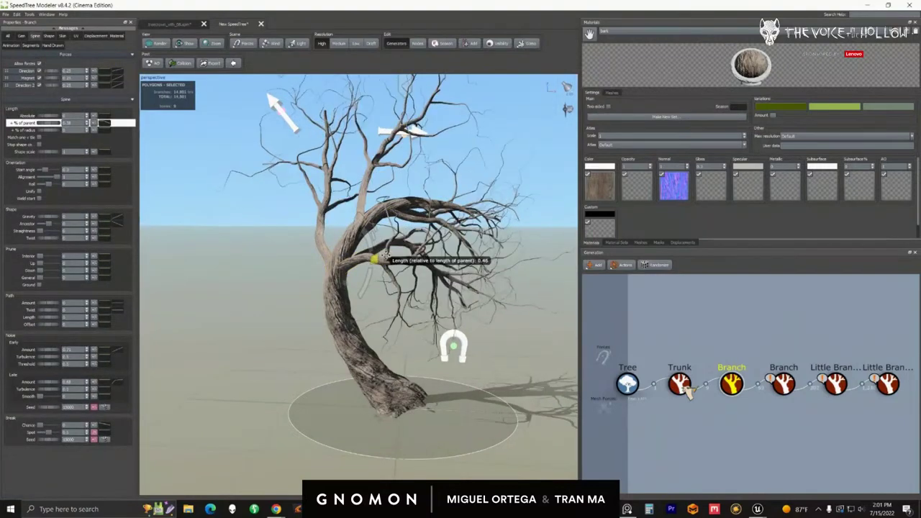
left_click_drag(385, 256, 383, 254)
scroll(384, 253, "up", 2)
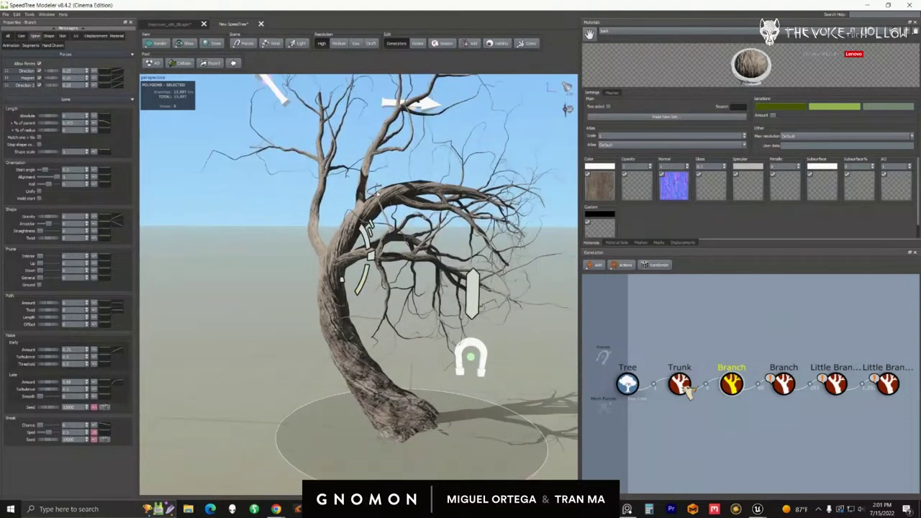
scroll(313, 201, "up", 2)
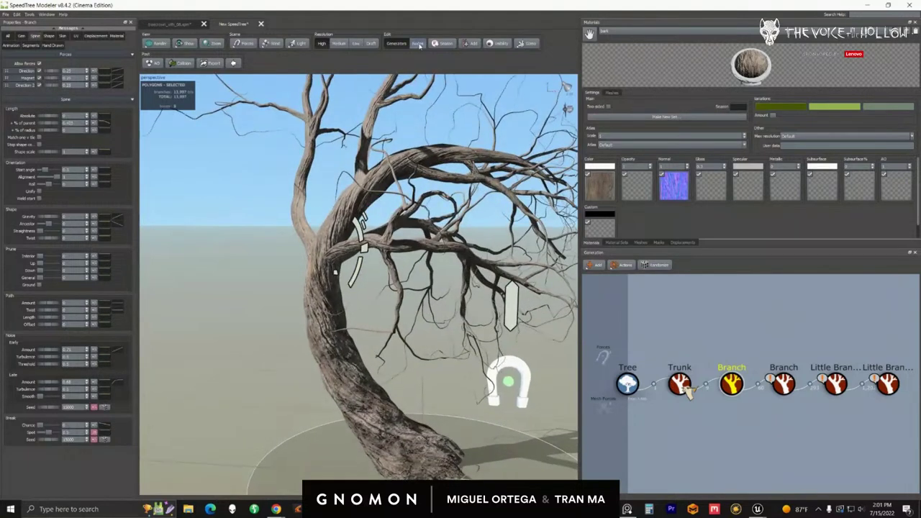
Switch to node editing and slide the lowest limb of the first Branch generator further down the trunk.
left_click(418, 44)
scroll(320, 230, "up", 2)
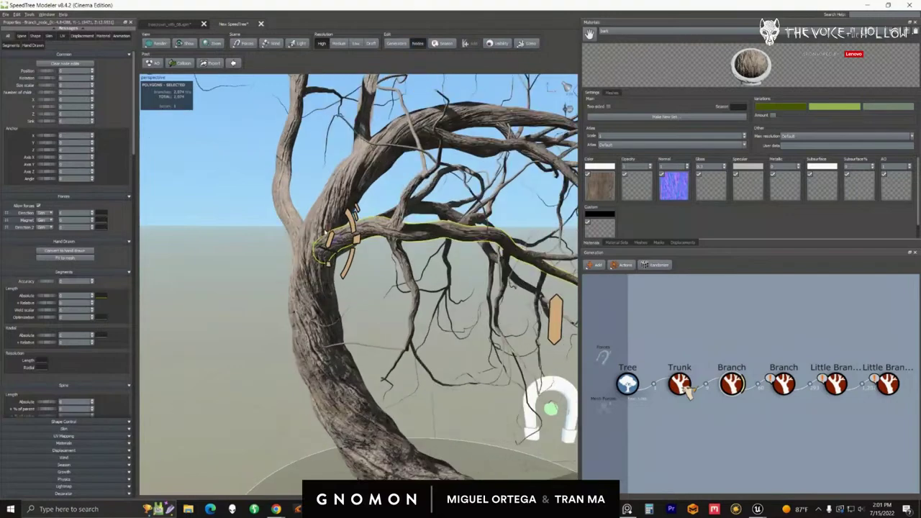
left_click_drag(327, 241, 376, 481)
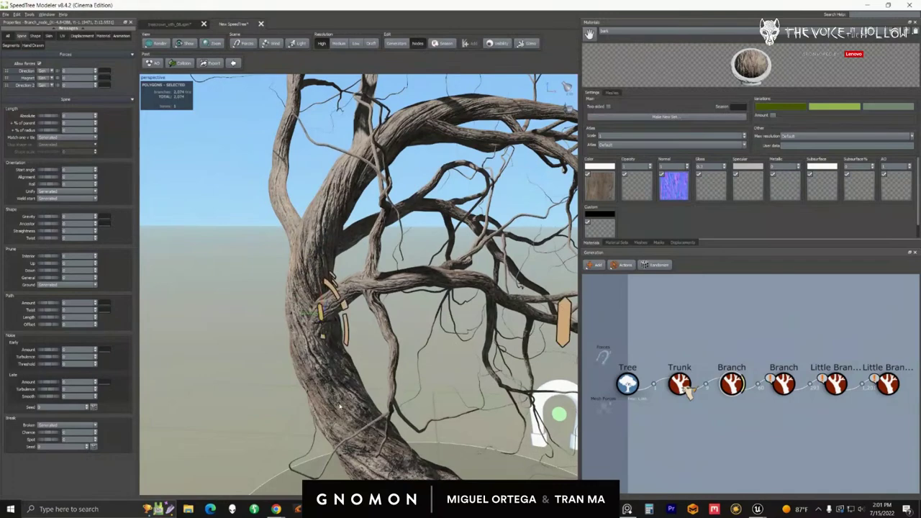
scroll(351, 305, "down", 3)
left_click_drag(335, 300, 342, 158)
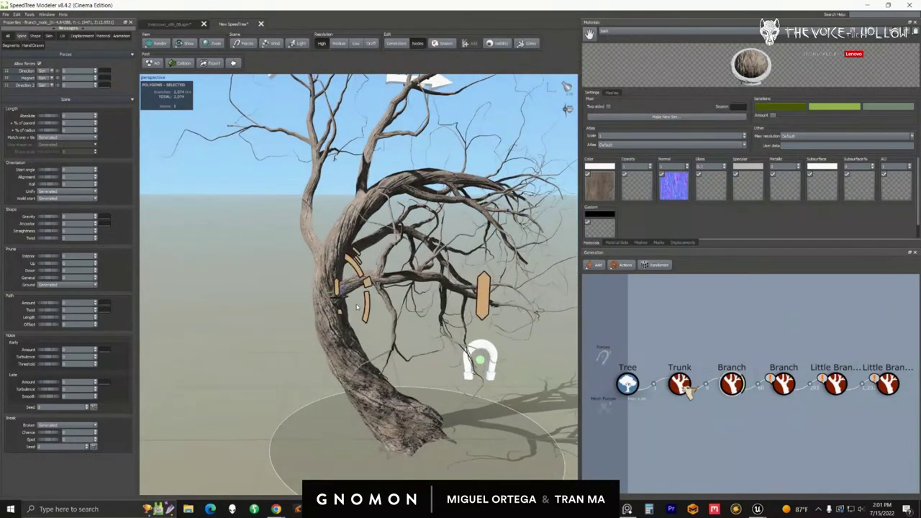
Shorten the lowest limb as an individual node and delete it from the trunk.
left_click_drag(343, 305, 368, 323)
left_click_drag(381, 269, 363, 287)
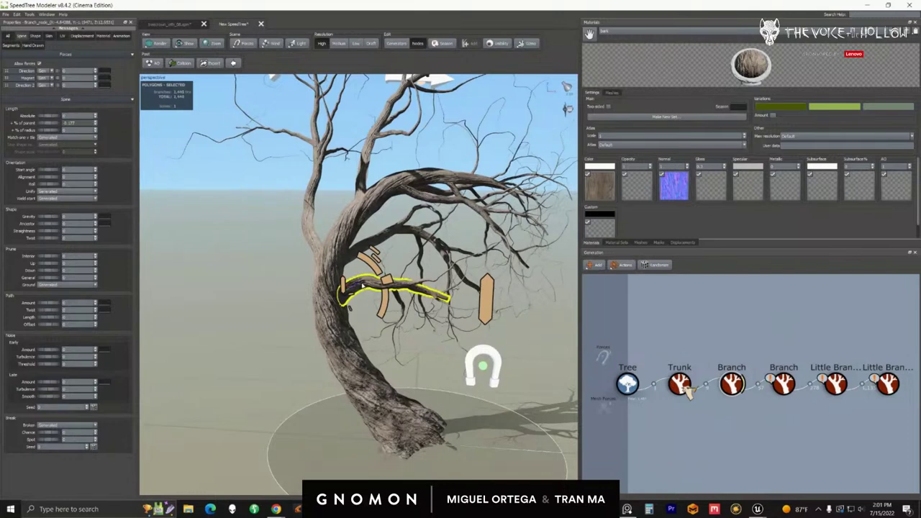
key("Delete")
scroll(336, 299, "down", 2)
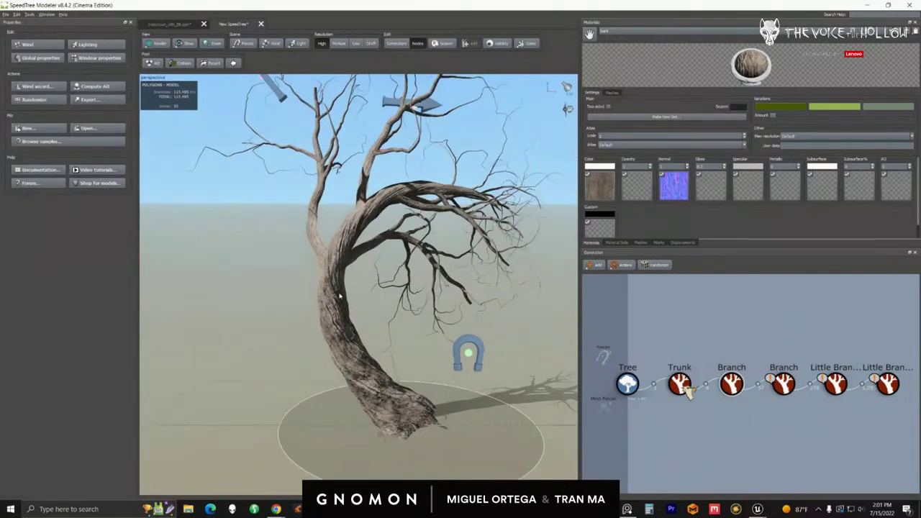
Clear the node edits on the first Branch generator to restore its generated limbs.
left_click(731, 383)
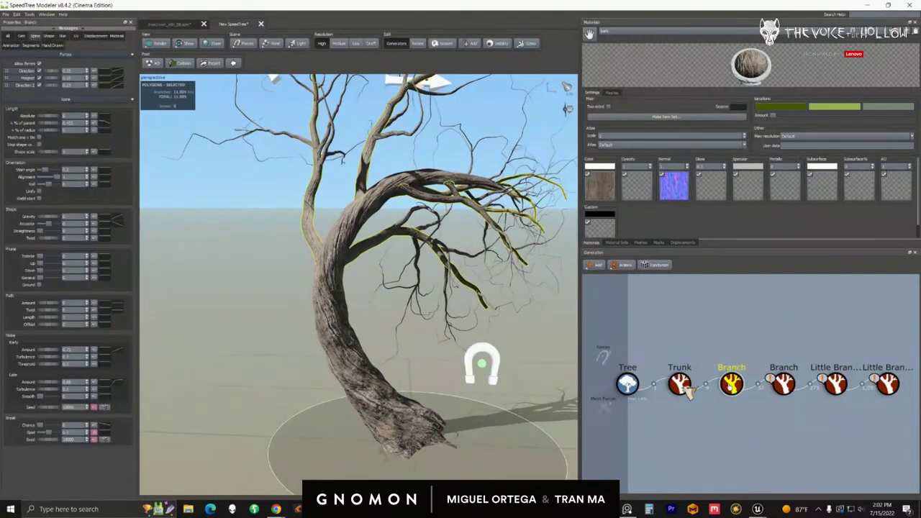
right_click(730, 387)
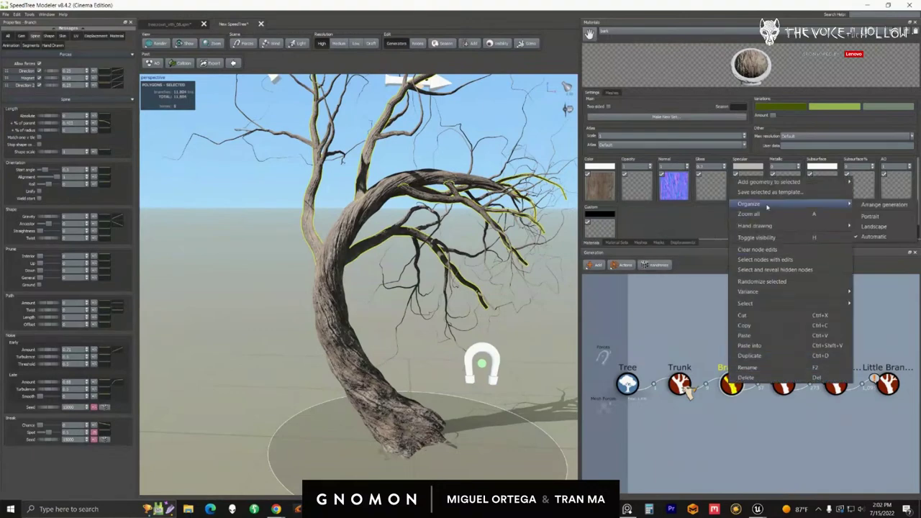
left_click(776, 251)
scroll(390, 315, "down", 3)
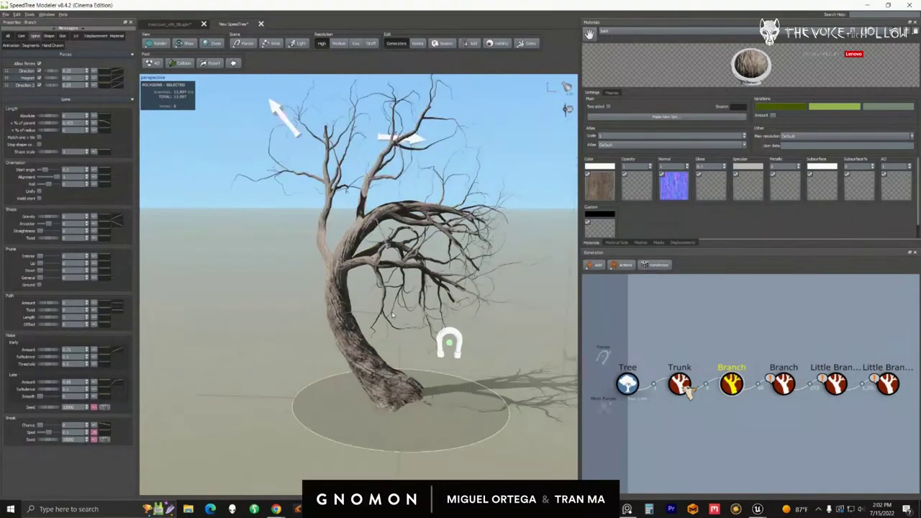
left_click_drag(391, 315, 377, 336)
left_click(681, 388)
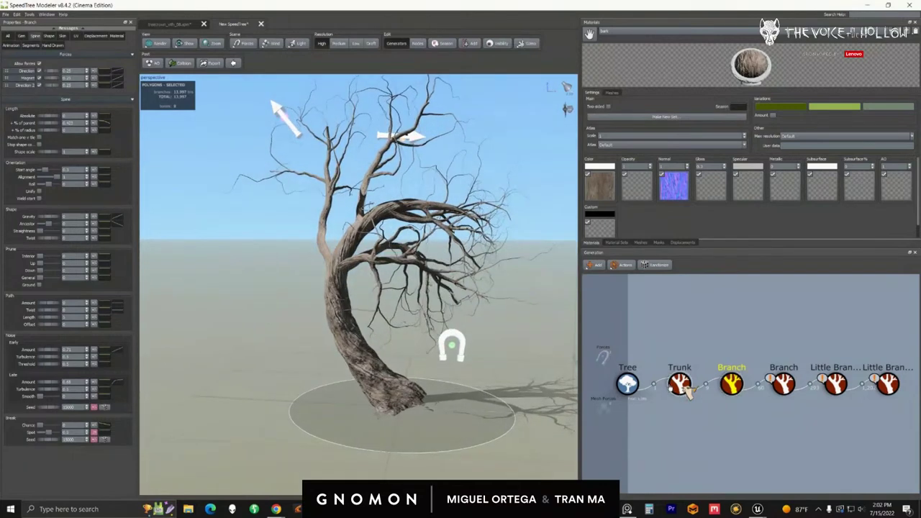
left_click(735, 387)
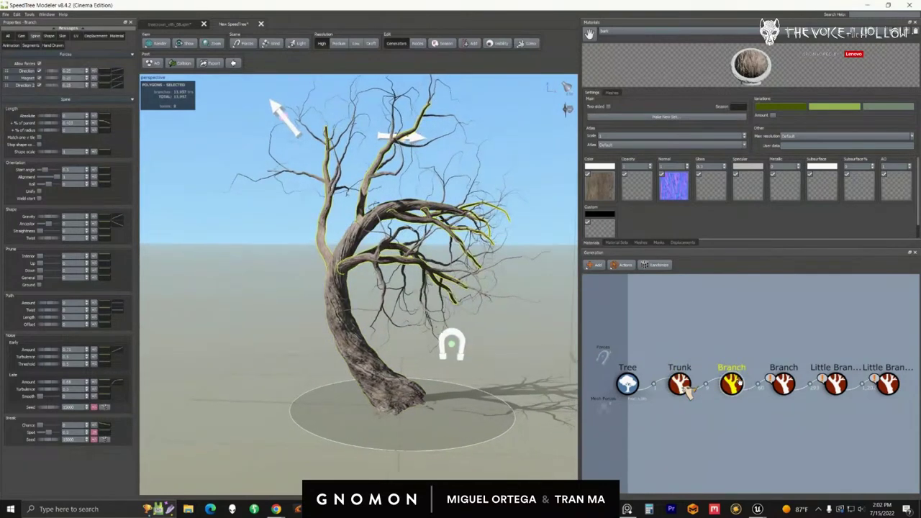
left_click(681, 385)
left_click(741, 384)
left_click(723, 441)
Randomize all seeds of the first Branch generator repeatedly to try different limb arrangements, and select the Trunk generator.
left_click(732, 385)
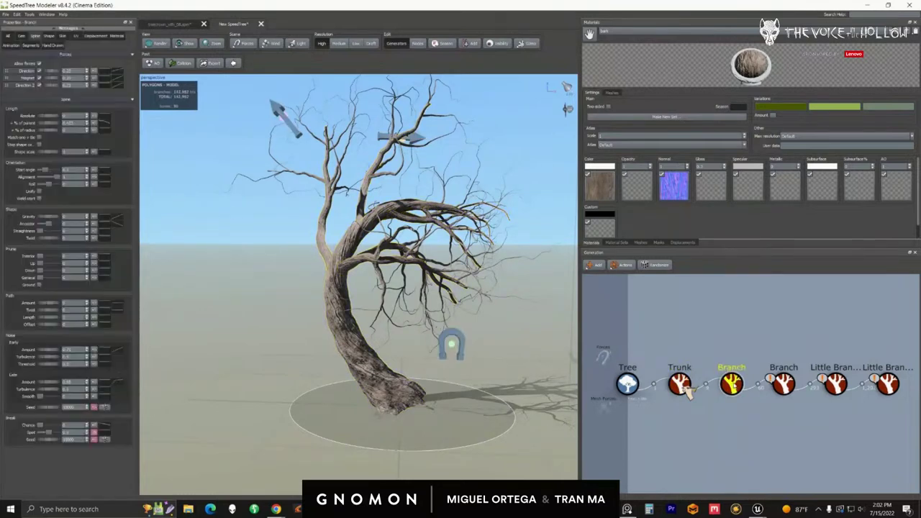
left_click(9, 35)
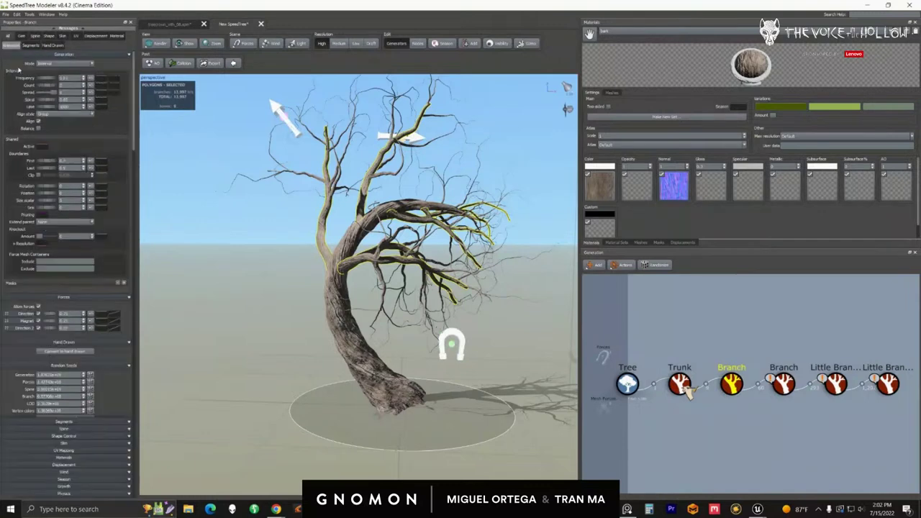
scroll(65, 295, "down", 3)
scroll(64, 291, "down", 3)
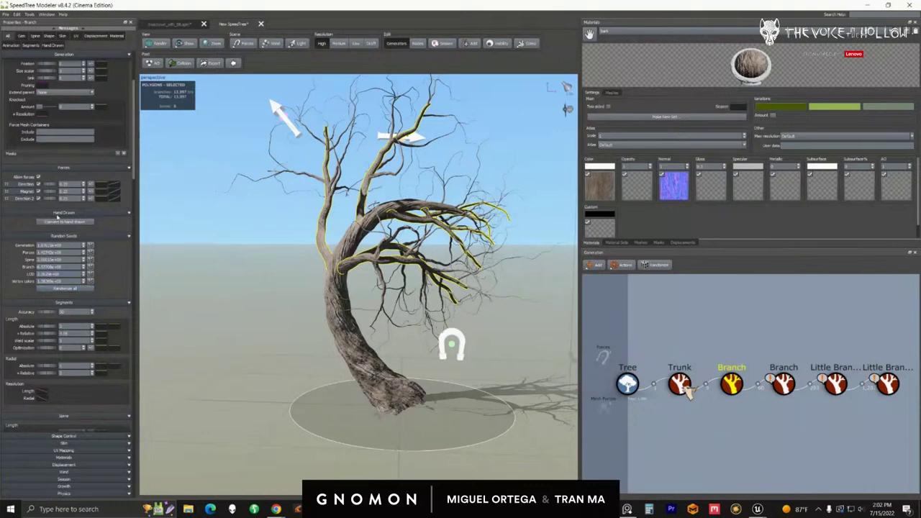
left_click(76, 287)
left_click(75, 287)
left_click(76, 287)
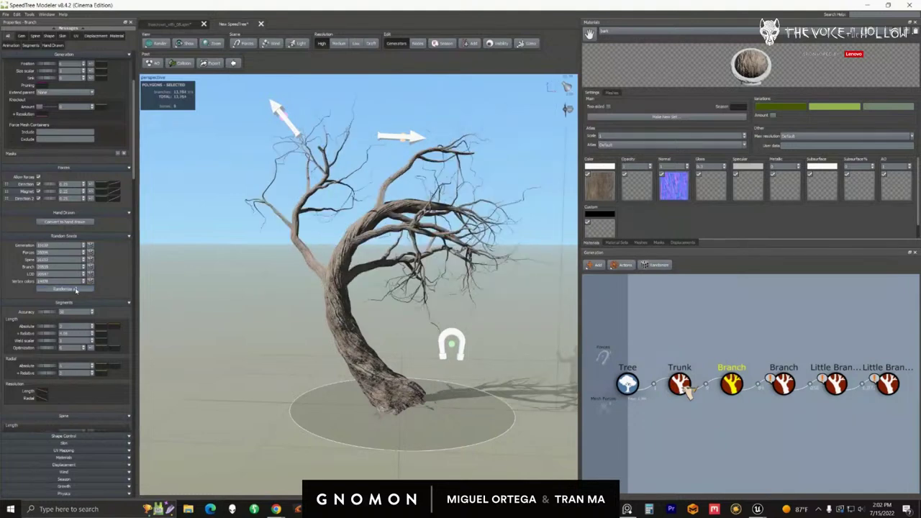
left_click(76, 288)
left_click(75, 288)
left_click(75, 289)
left_click(76, 289)
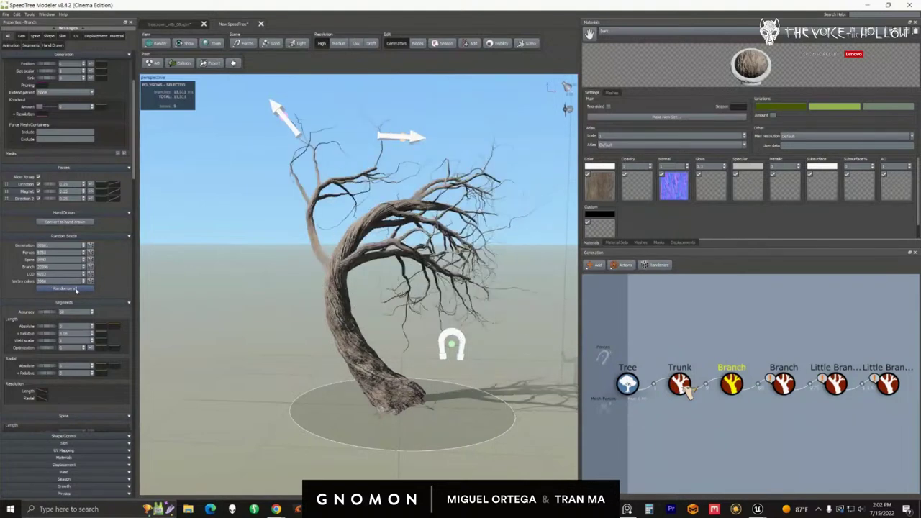
left_click(75, 288)
left_click(679, 384)
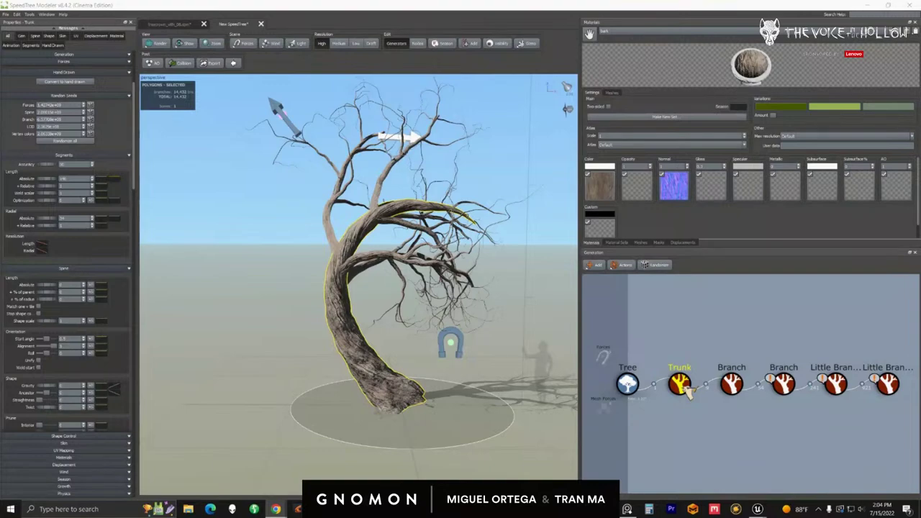
Switch to the ArtStation portfolio in the browser and view the artwork The Noose - 3D at full size.
left_click_drag(920, 60, 244, 6)
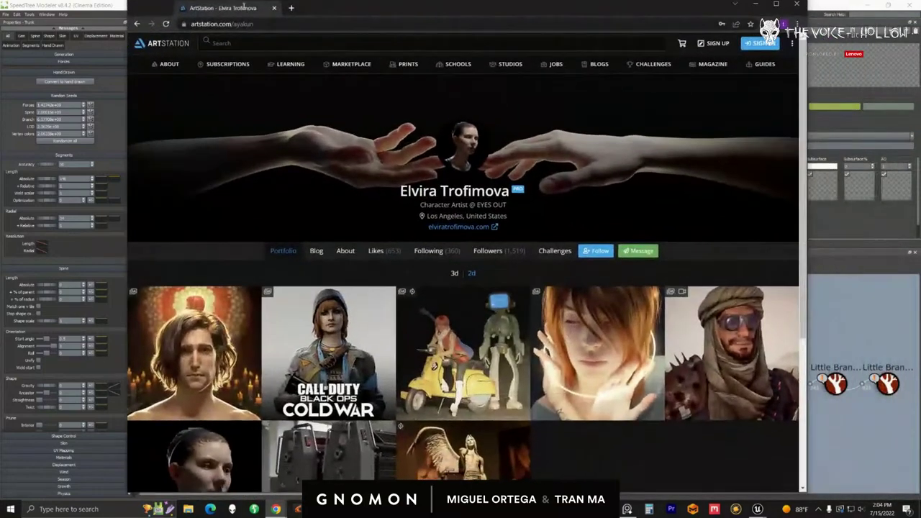
left_click(609, 360)
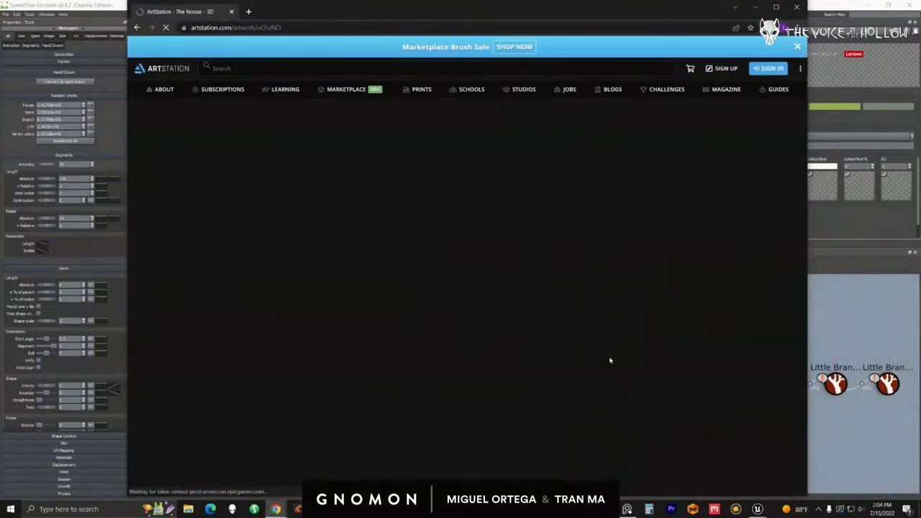
scroll(453, 329, "down", 1)
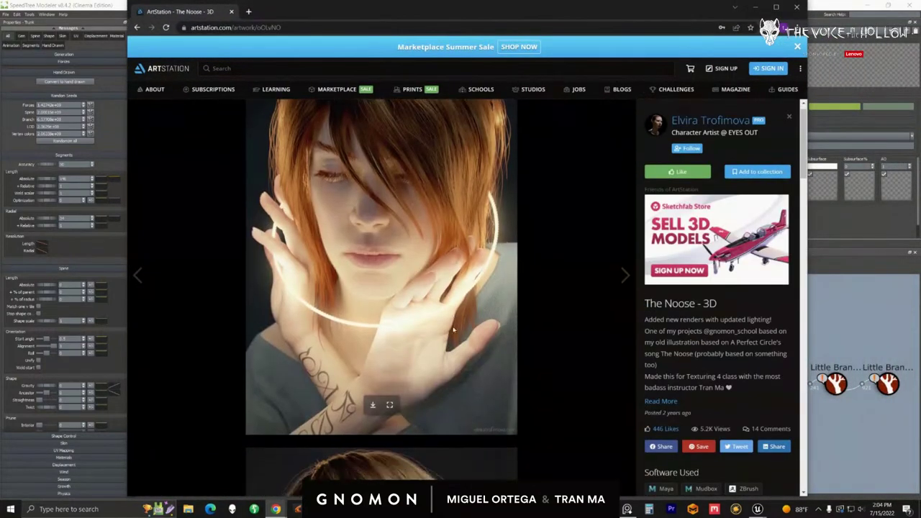
scroll(453, 329, "down", 3)
scroll(453, 329, "up", 3)
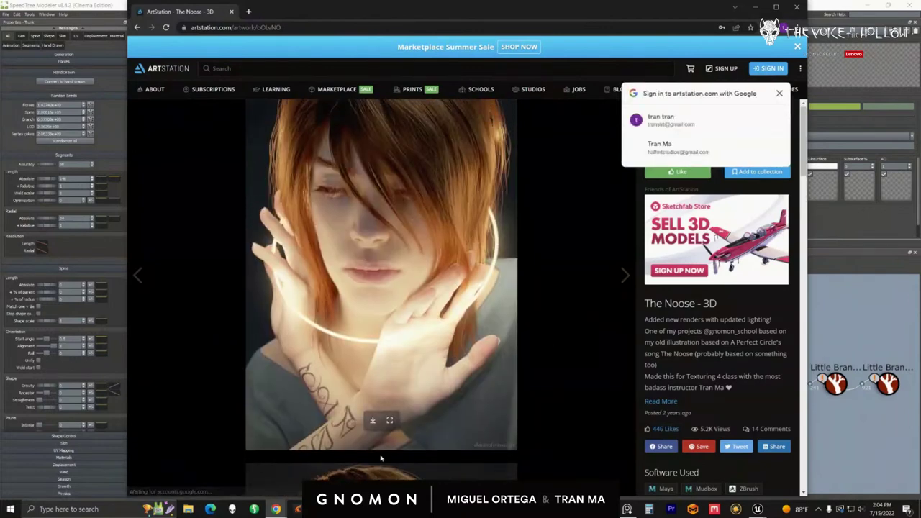
left_click(389, 421)
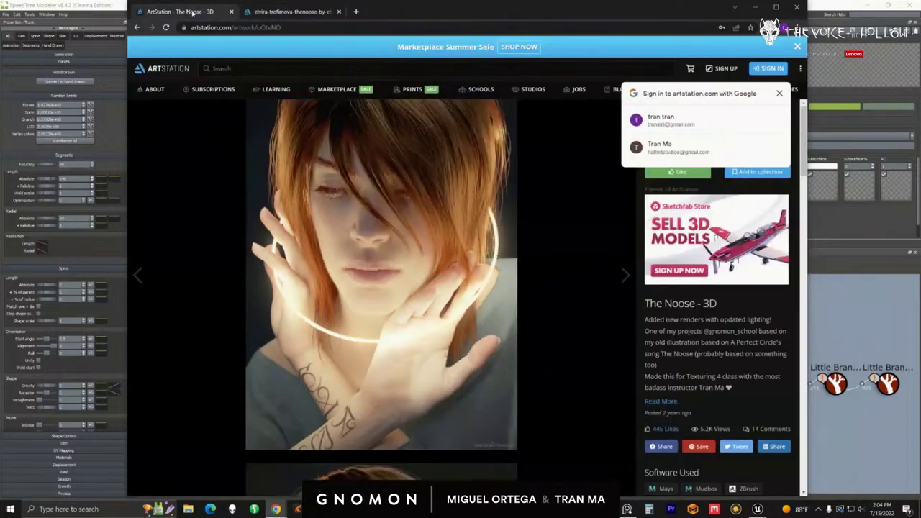
left_click(779, 92)
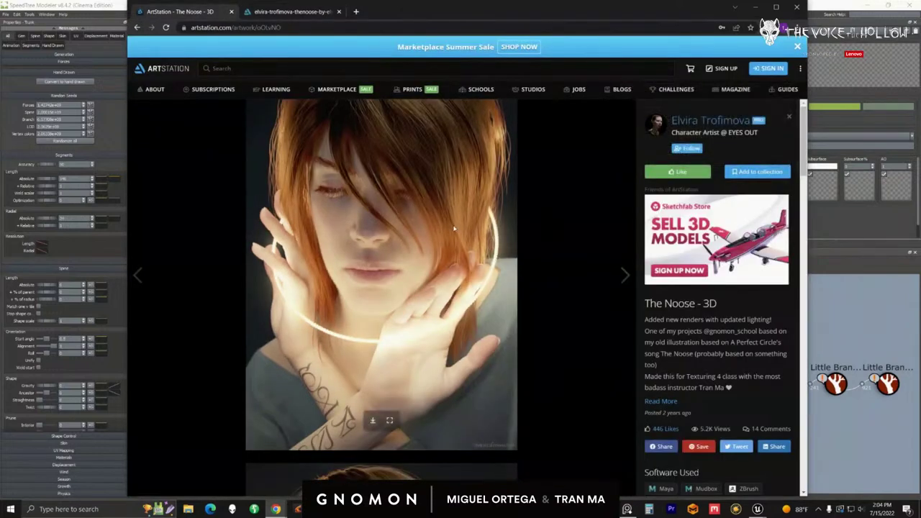
left_click(388, 424)
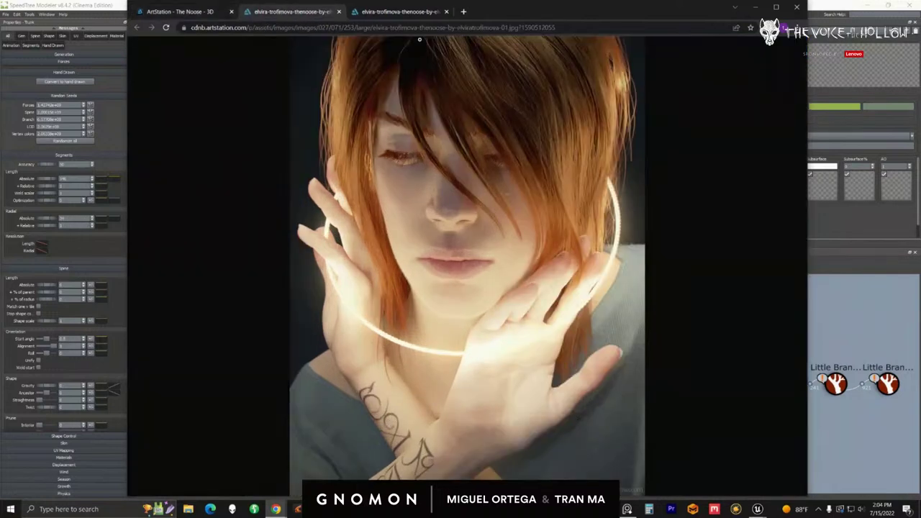
Return to the artist's portfolio and view the artwork Foretaste of Betrayal at full size.
left_click(200, 13)
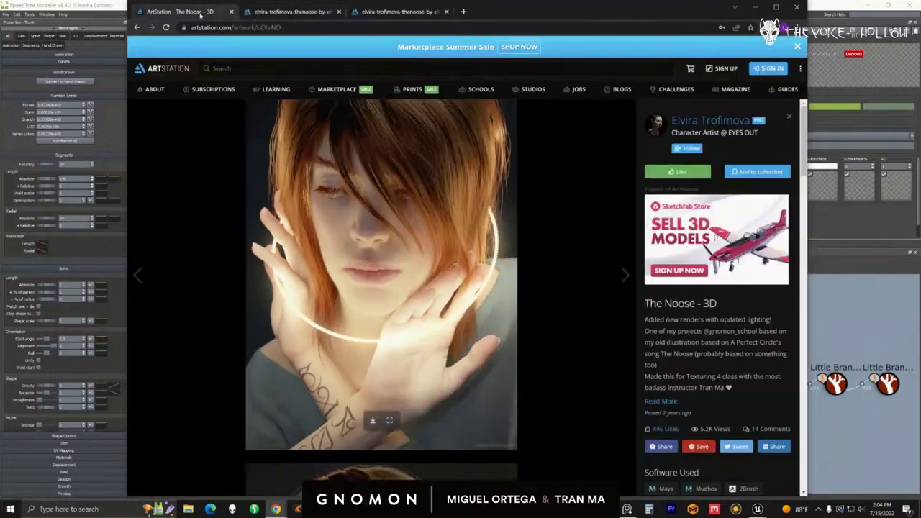
left_click(691, 124)
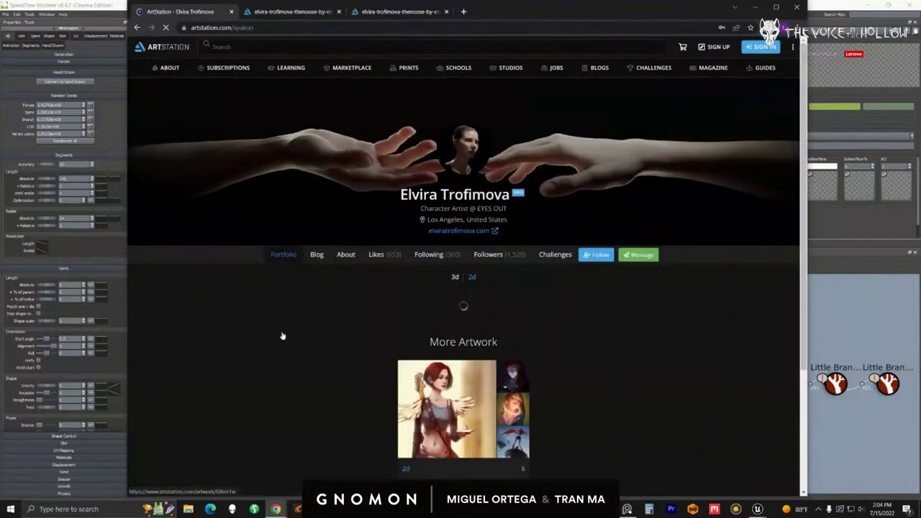
left_click(194, 356)
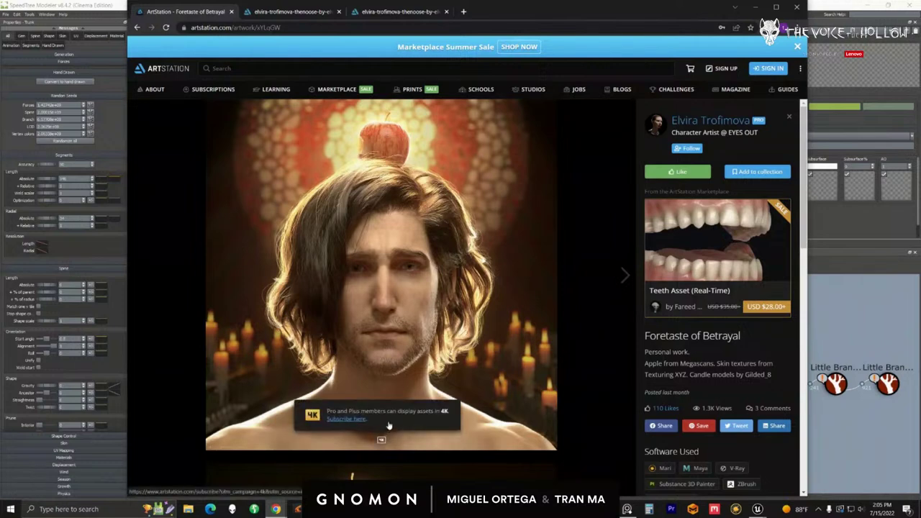
left_click(392, 420)
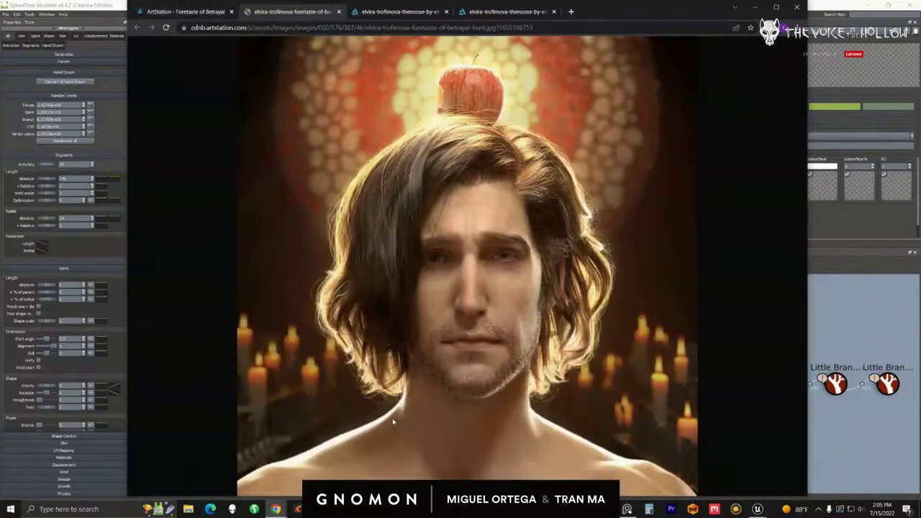
left_click(339, 12)
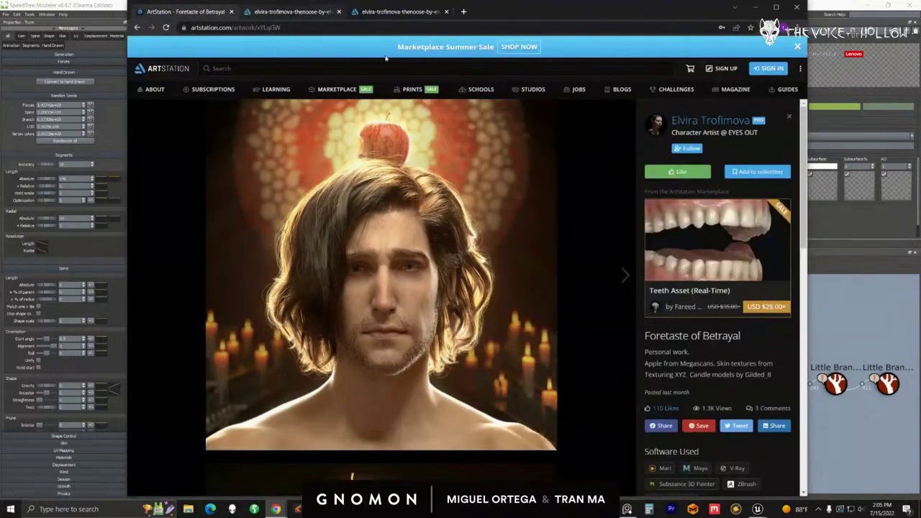
Browse the artist's portfolio thumbnails and return to the full-size image of The Noose.
left_click(712, 121)
scroll(499, 344, "down", 3)
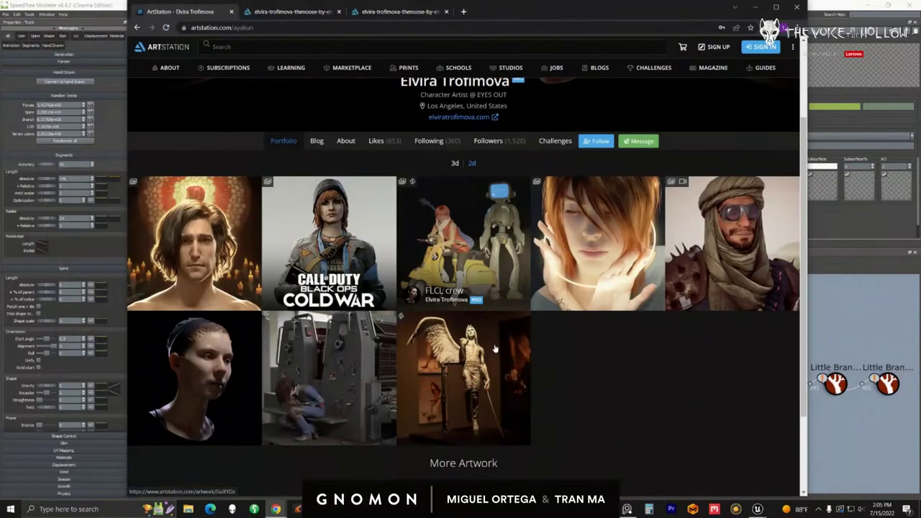
scroll(499, 341, "up", 1)
scroll(500, 341, "up", 1)
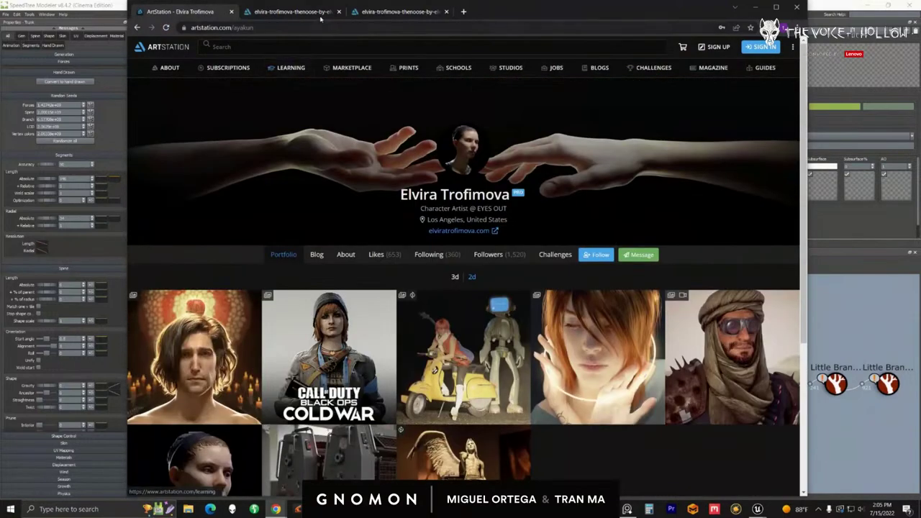
left_click(369, 12)
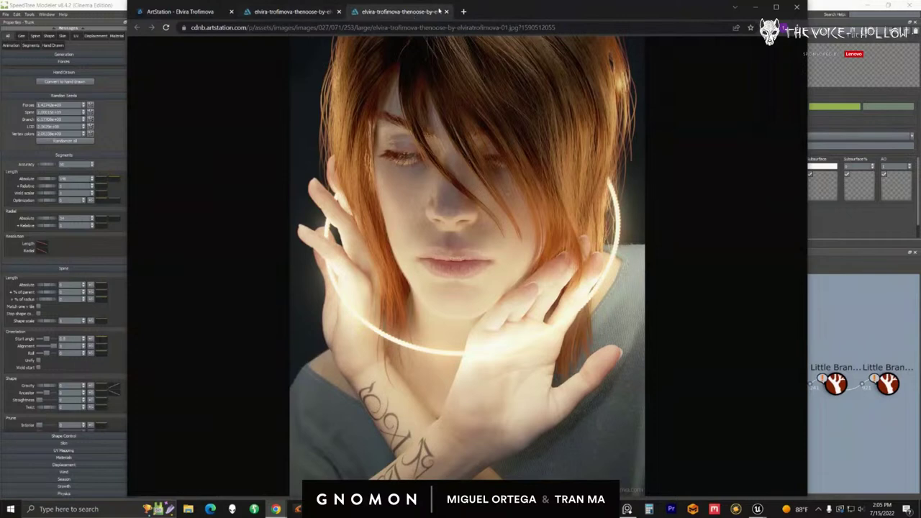
Close the enlarged images of The Noose and minimize the browser to return to SpeedTree Modeler.
left_click(446, 12)
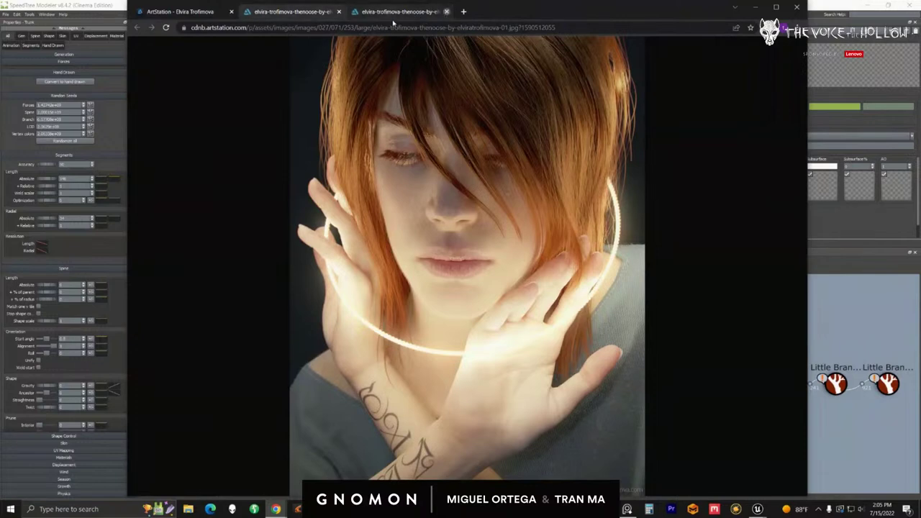
left_click(339, 12)
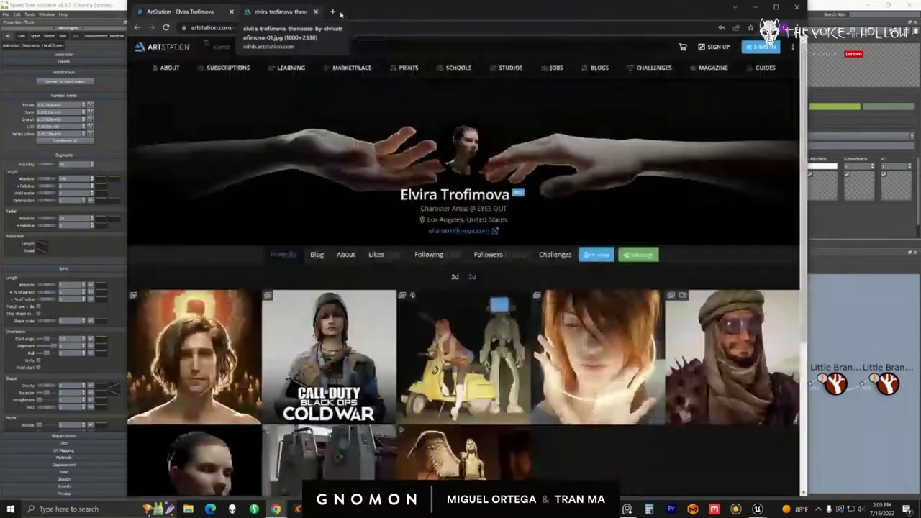
left_click(754, 9)
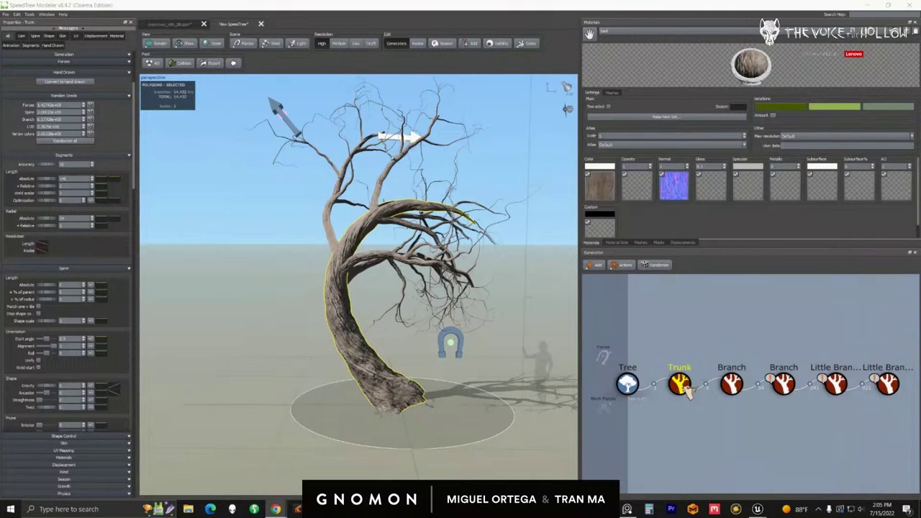
Raise the magnet force so it sits beside the tree's crown, and reselect the trunk.
left_click_drag(368, 310, 385, 330)
scroll(356, 338, "down", 2)
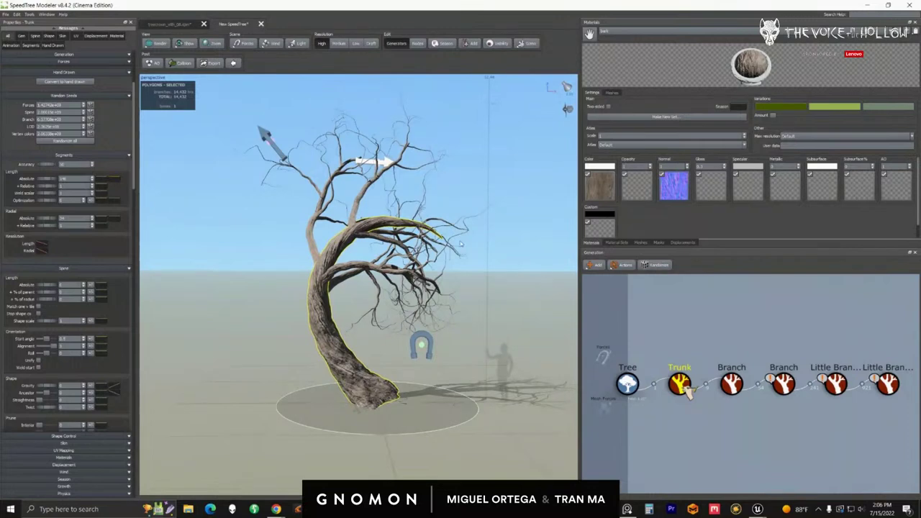
left_click_drag(460, 243, 523, 183)
left_click(429, 322)
left_click(427, 332)
scroll(323, 304, "down", 2)
left_click(328, 302)
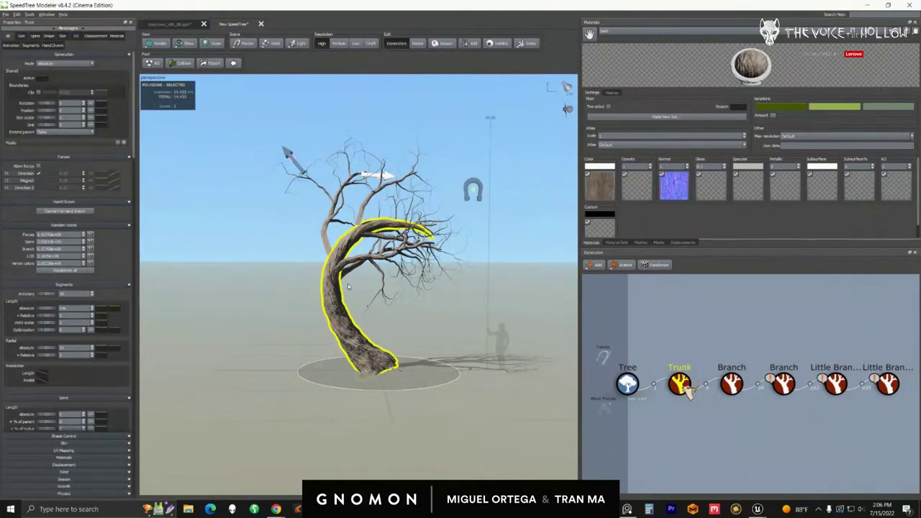
In node editing, shift the trunk's middle spline control point sideways and down to reshape the trunk's curve.
scroll(352, 288, "up", 1)
left_click_drag(354, 291, 364, 195)
left_click(417, 43)
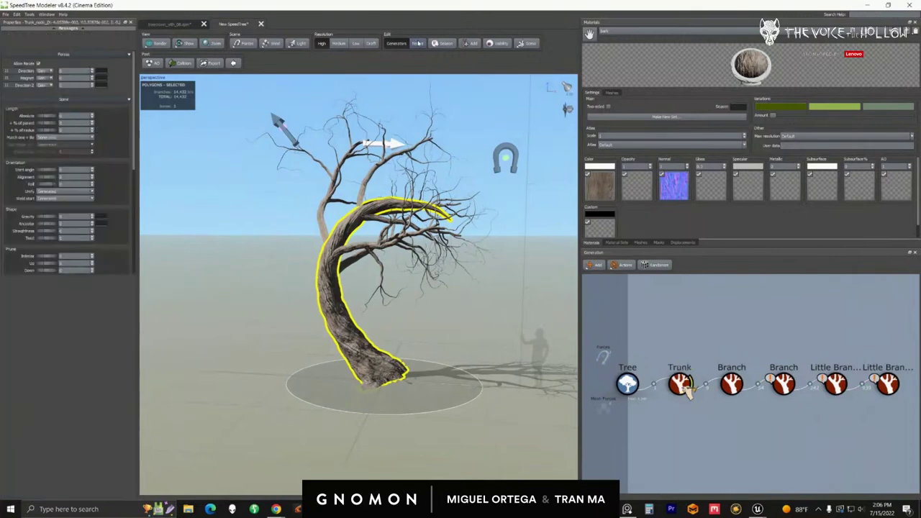
left_click(330, 270)
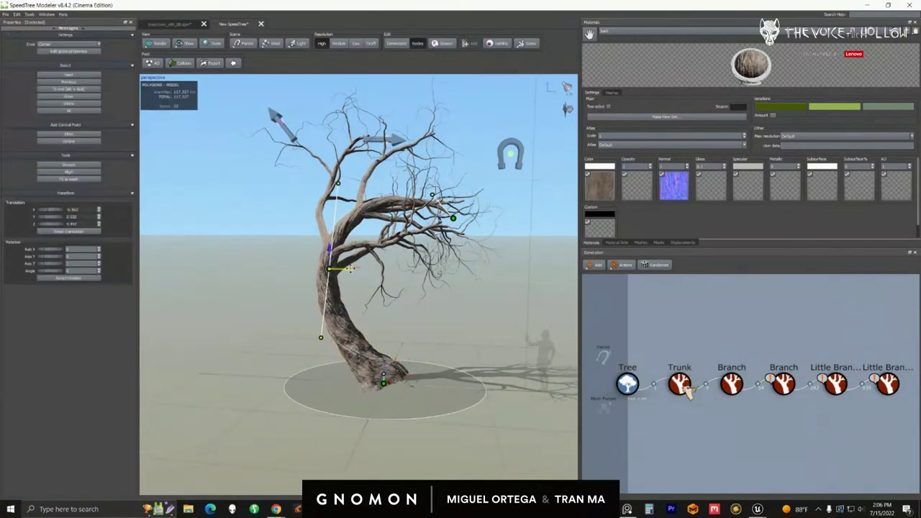
left_click_drag(354, 270, 365, 270)
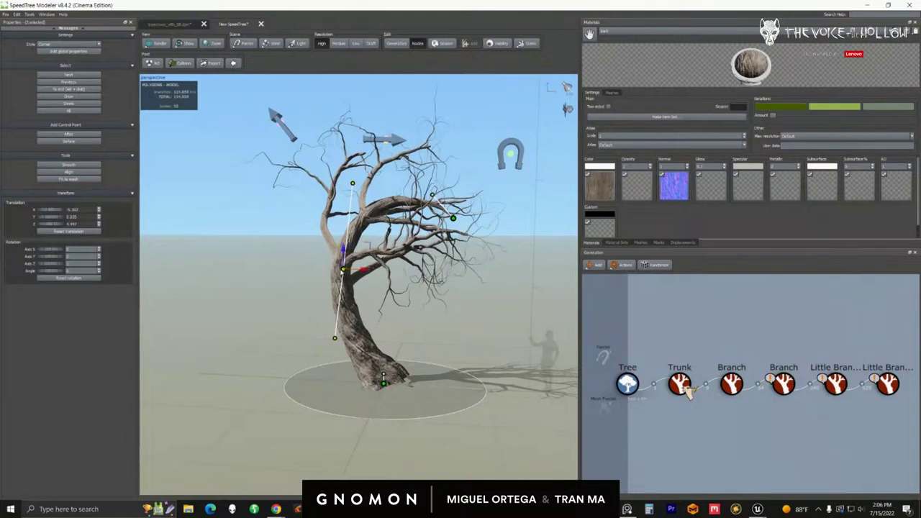
left_click_drag(342, 253, 351, 283)
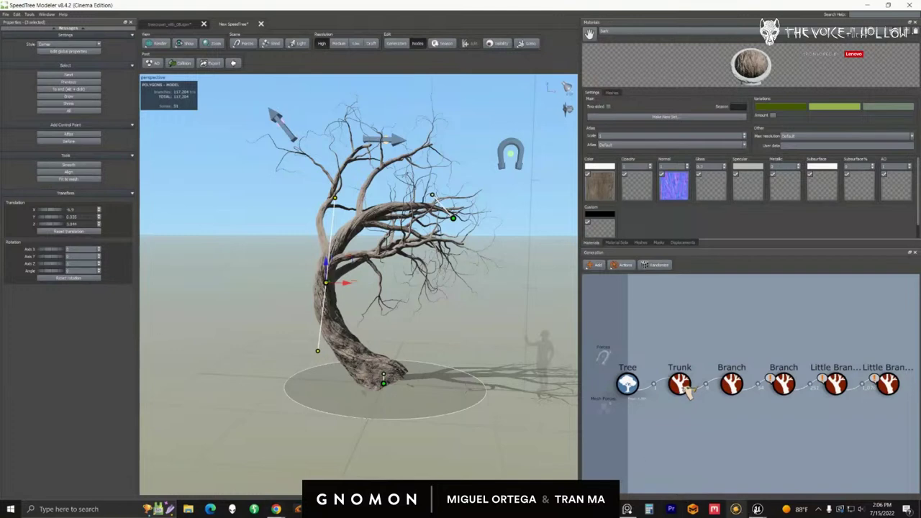
Switch to the Unreal Editor window with the hole_treeHallway level and save the current level.
mouse_move(757, 509)
left_click(665, 448)
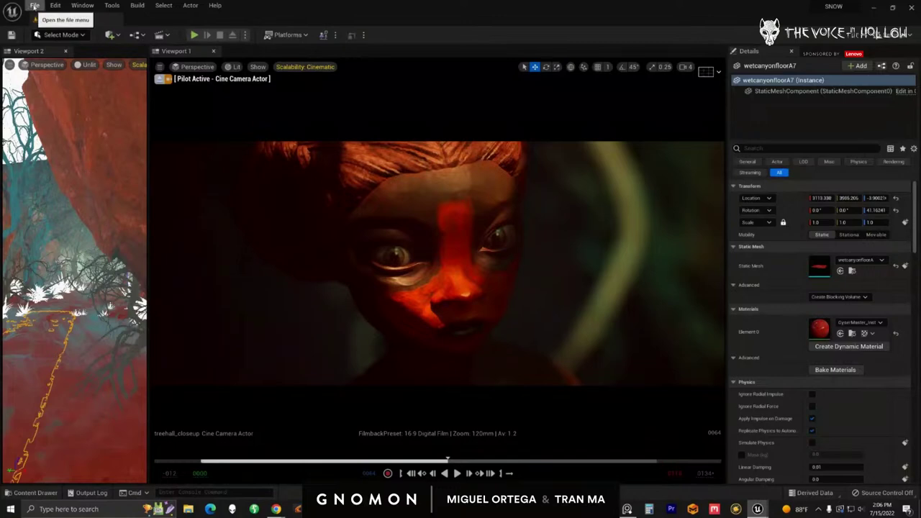
left_click(33, 6)
left_click(66, 106)
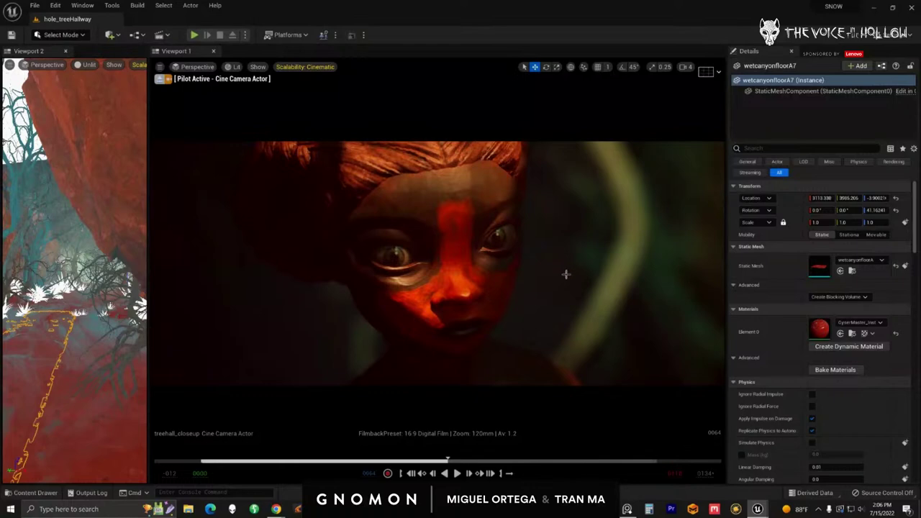
Leave the treehall_closeup camera view and look along the hallway's canyon walls and bare trees.
scroll(555, 283, "down", 1)
scroll(493, 235, "down", 3)
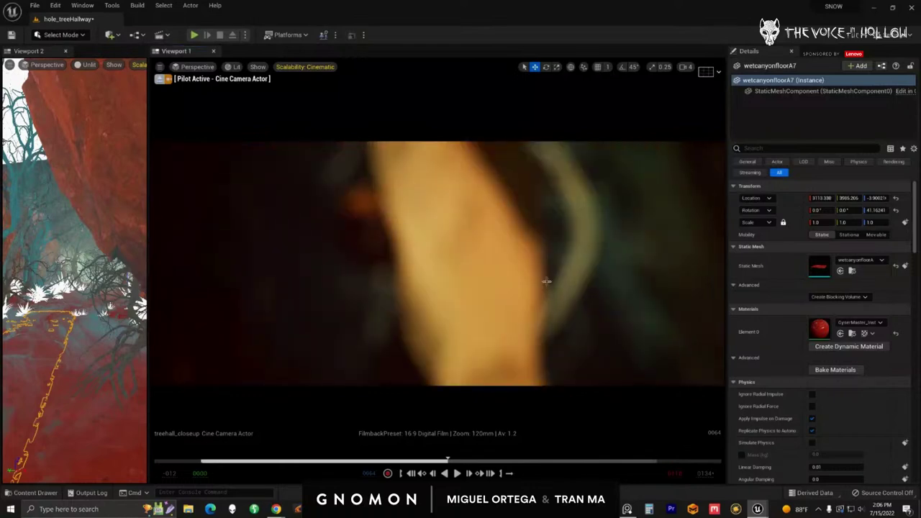
scroll(604, 259, "down", 1)
left_click(604, 259)
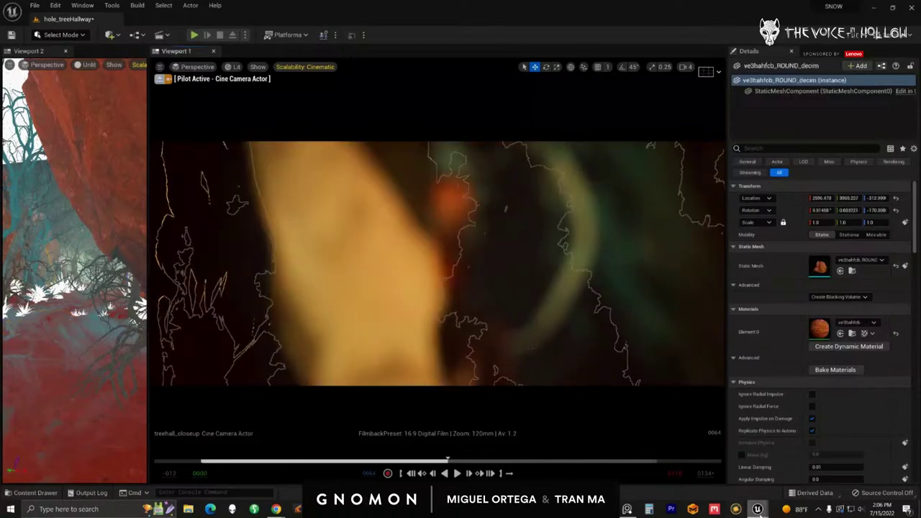
mouse_move(757, 509)
left_click(803, 437)
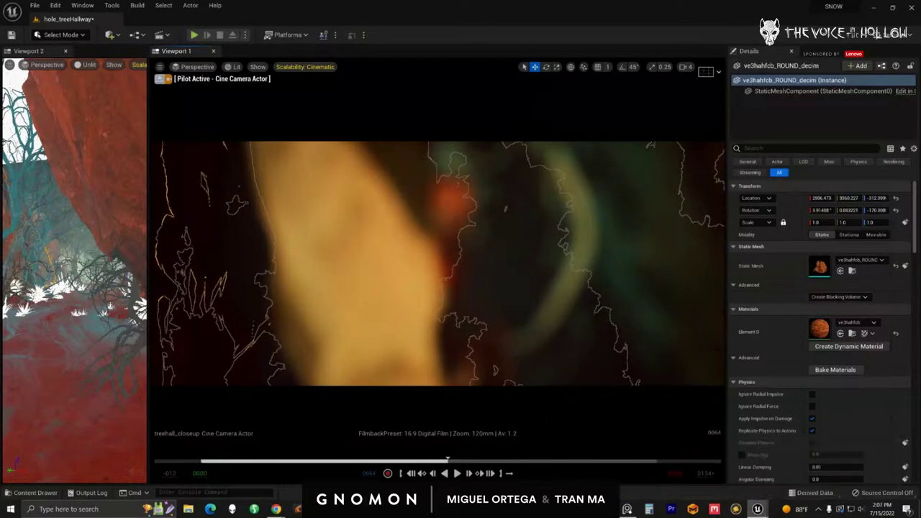
left_click_drag(535, 259, 453, 242, "alt")
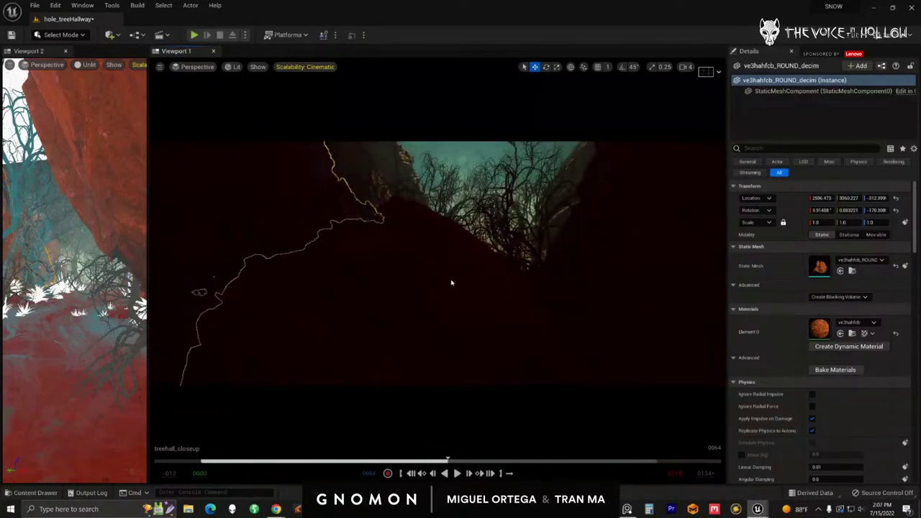
middle_click_drag(451, 282, 452, 215)
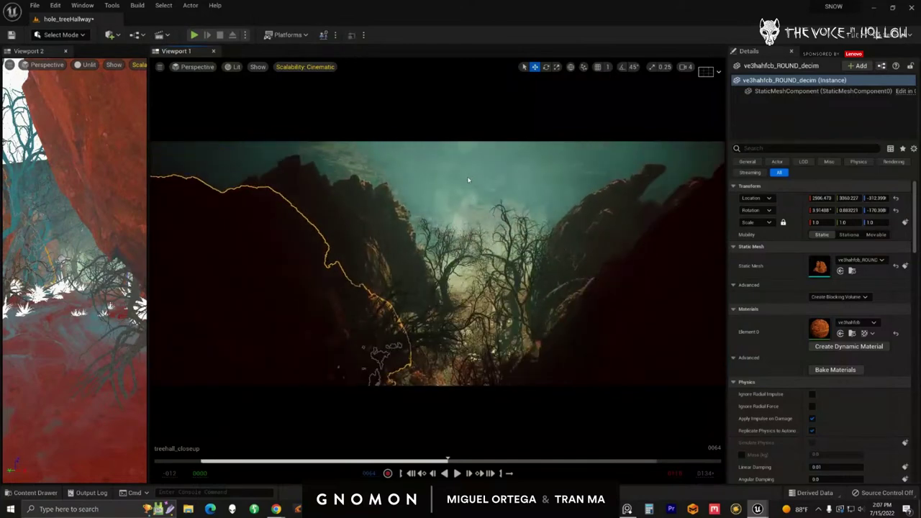
Open the level hole_MASTER_tran1 without saving hole_treeHallway, and hide the editor icons with Game View.
left_click(53, 494)
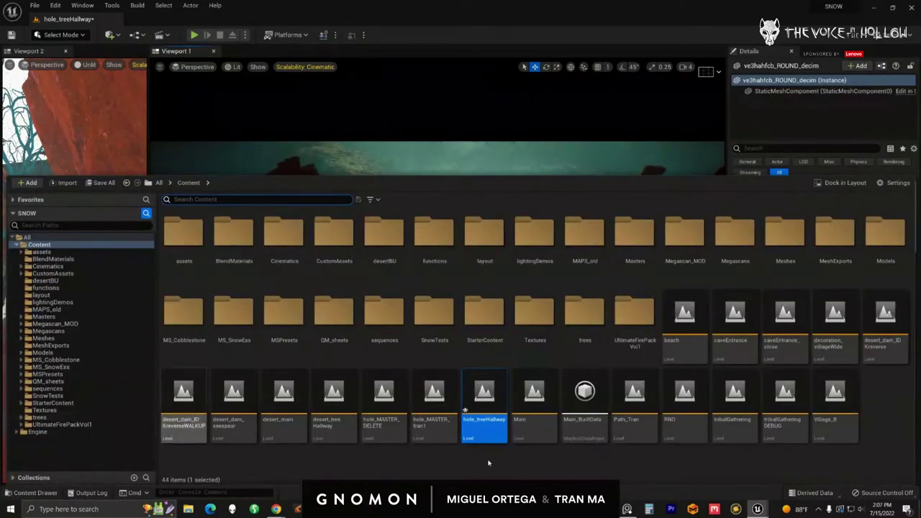
double_click(436, 428)
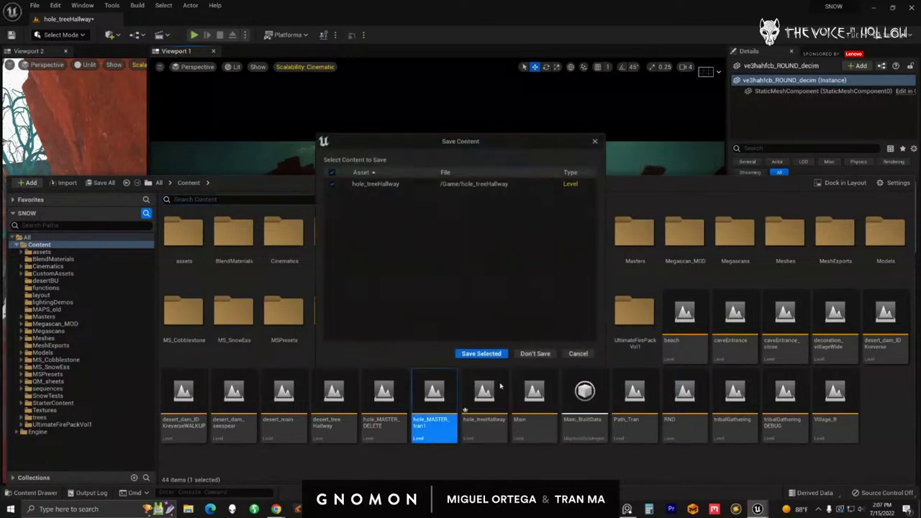
left_click(539, 354)
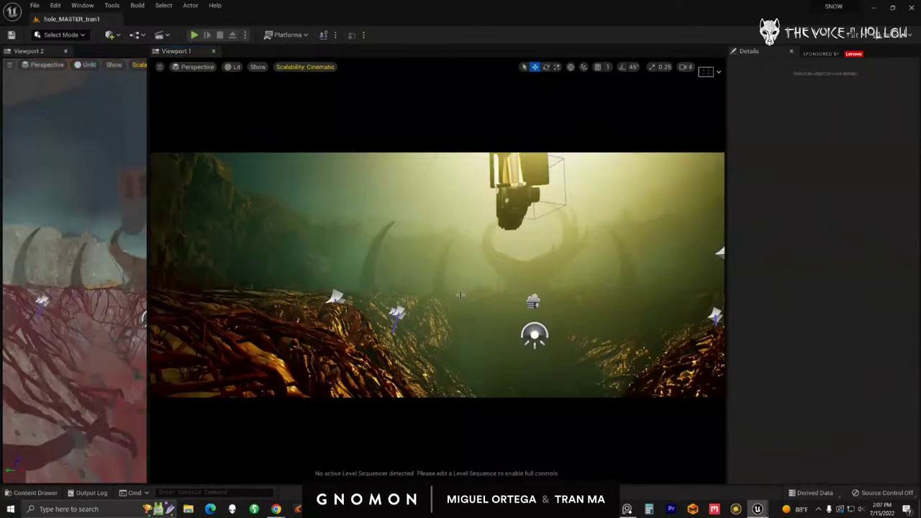
mouse_move(460, 294)
right_mouse_down()
mouse_move(467, 304)
mouse_move(438, 292)
mouse_move(460, 298)
right_mouse_up()
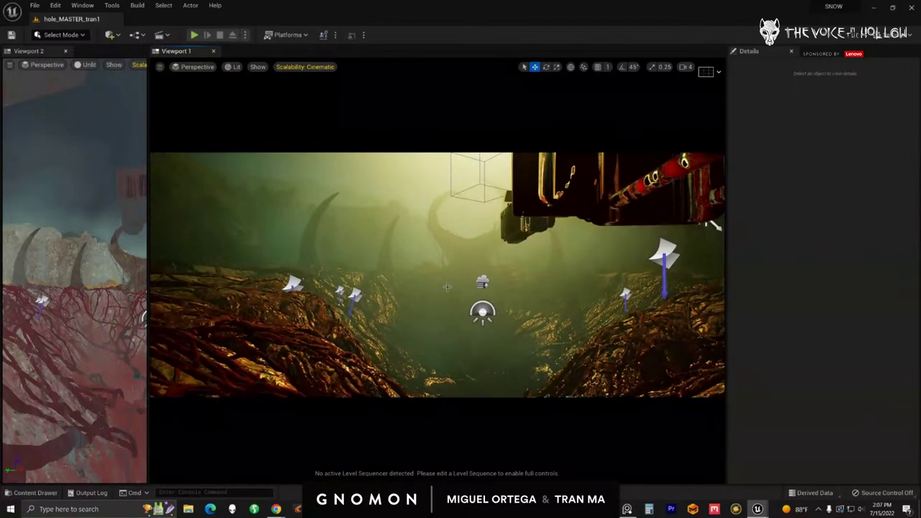
key("g")
mouse_move(499, 325)
right_mouse_down()
mouse_move(467, 310)
mouse_move(495, 318)
mouse_move(489, 327)
right_mouse_up()
Bring in the floating Outliner, narrow it and place it beside the viewport.
left_click_drag(919, 72, 741, 39)
left_click(652, 157)
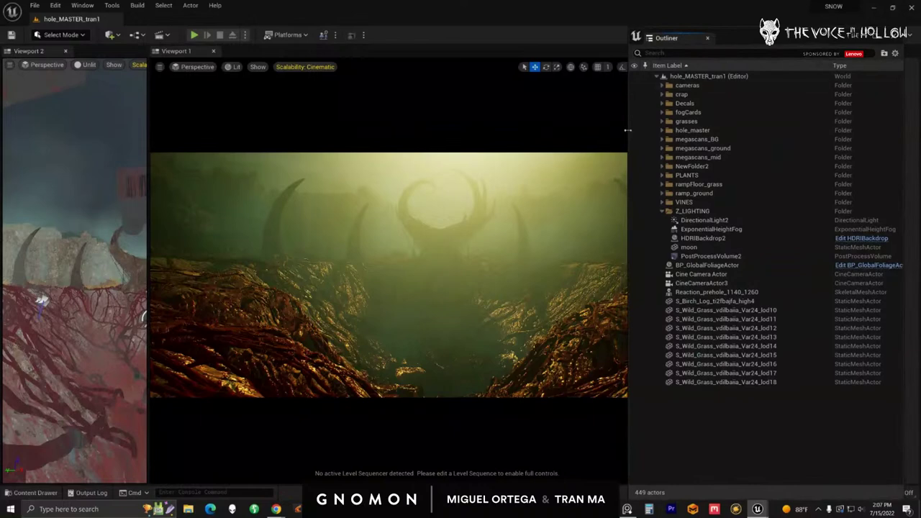
left_click_drag(636, 130, 724, 130)
left_click_drag(903, 60, 830, 50)
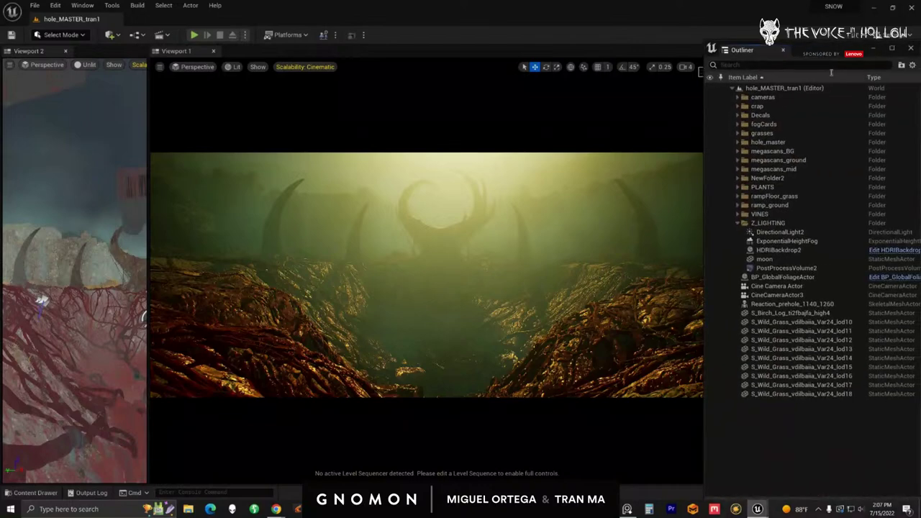
Hide PostProcessVolume2, HDRIBackdrop2, ExponentialHeightFog, DirectionalLight2 and moon in the Z_LIGHTING folder.
left_click(710, 259)
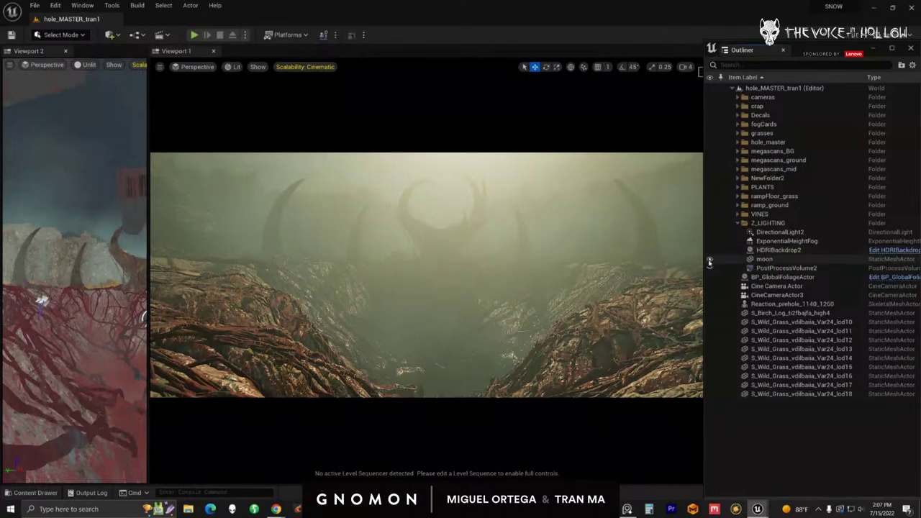
left_click(709, 251)
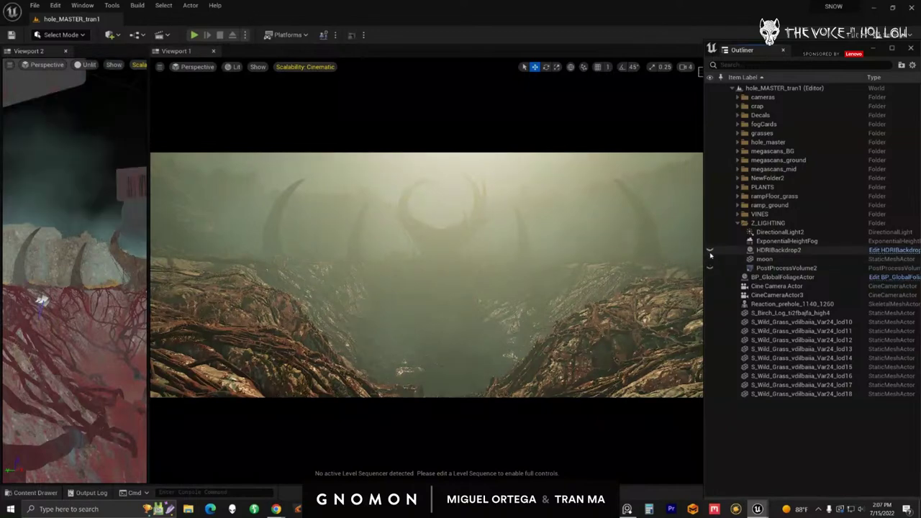
left_click(709, 241)
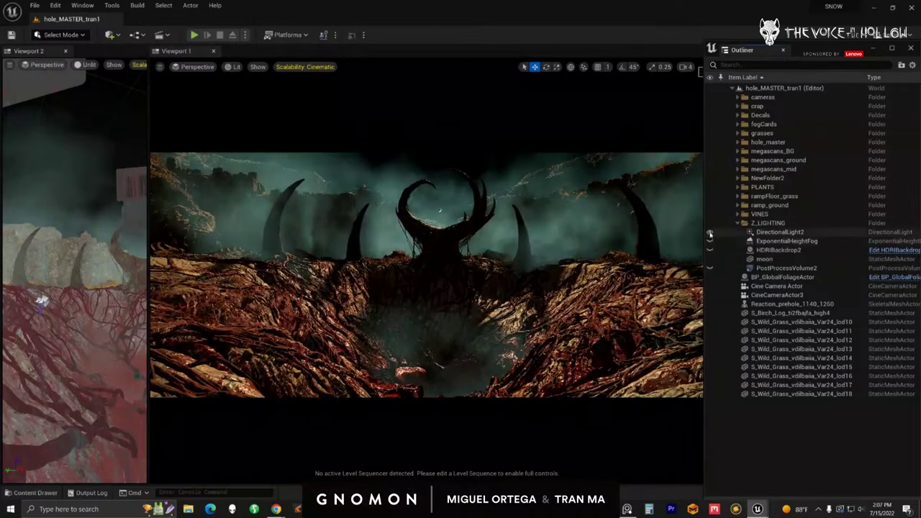
left_click(709, 232)
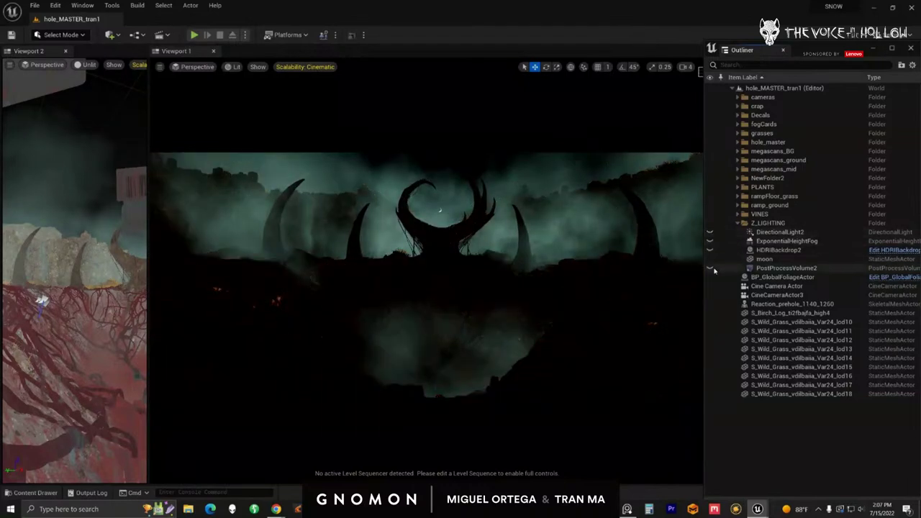
left_click(709, 259)
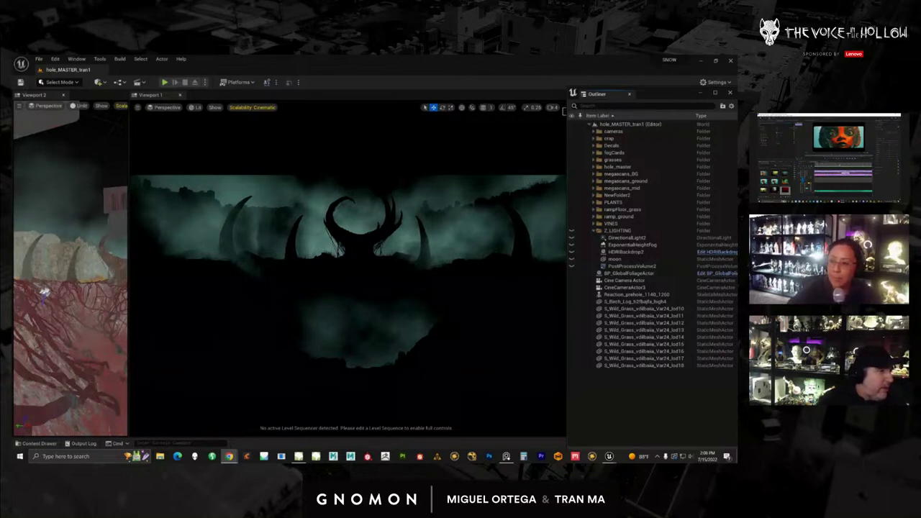
Scrub the holeWide shot through the holeMaster camera, and narrow the Outliner to uncover more of the viewport.
key("alt+Tab")
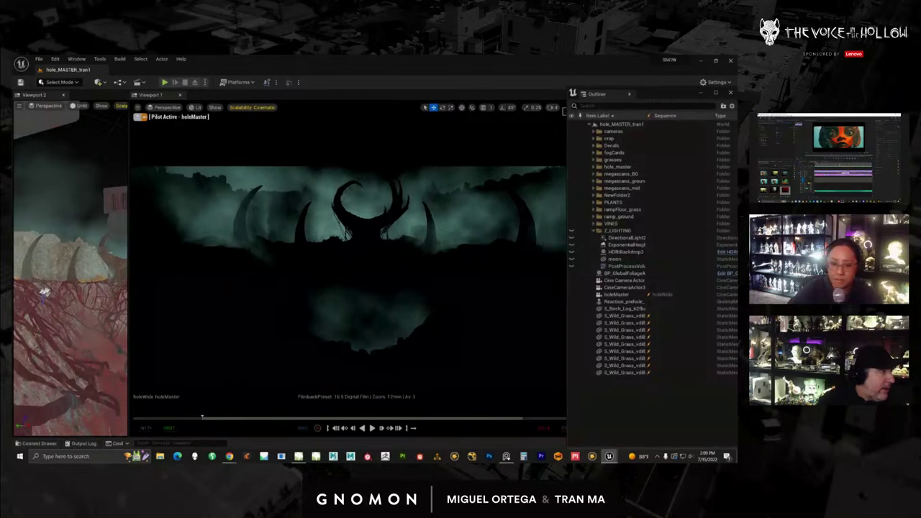
left_click_drag(202, 418, 245, 418)
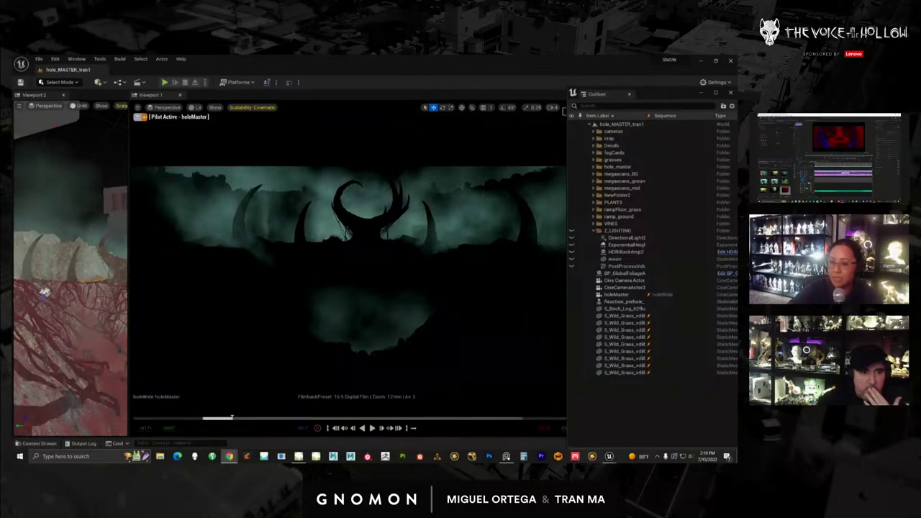
left_click_drag(675, 91, 663, 90)
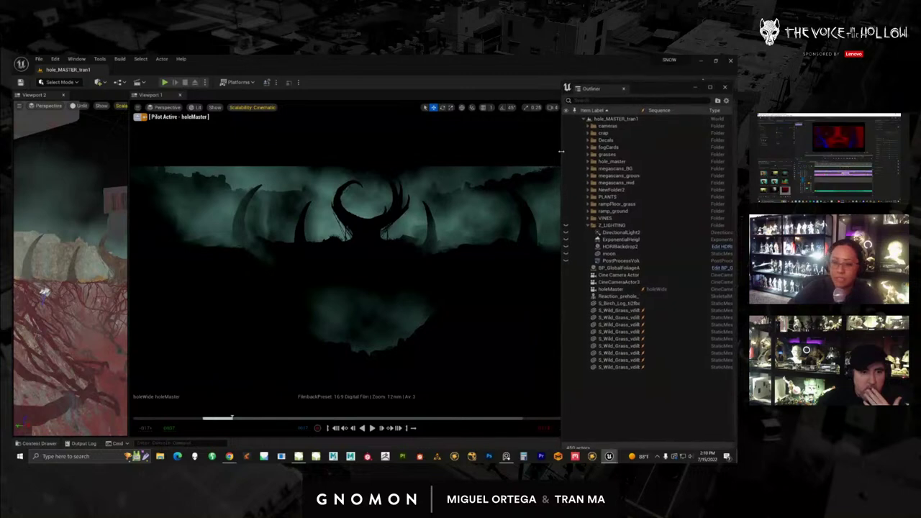
left_click_drag(561, 151, 580, 151)
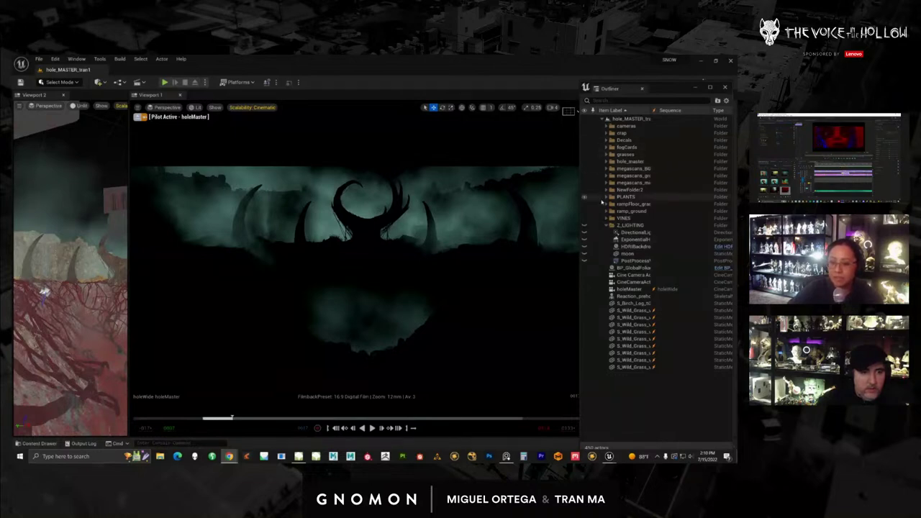
Hide the fogCards folder, and select DirectionalLight2 followed by ExponentialHeightFog in the Z_LIGHTING folder.
left_click(584, 148)
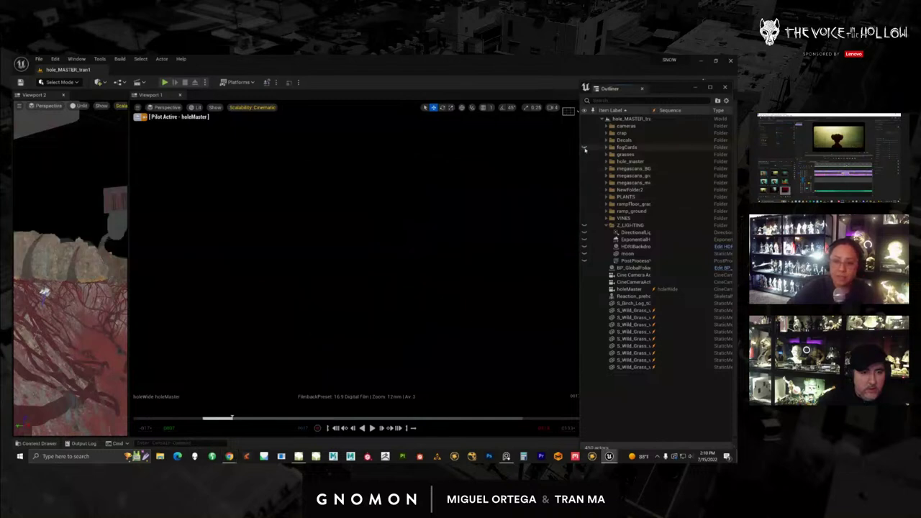
left_click(584, 148)
left_click(584, 148)
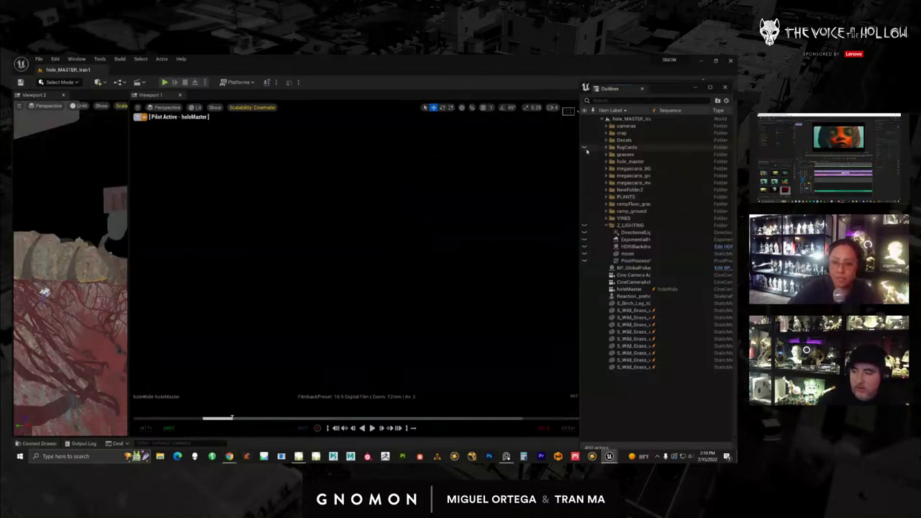
left_click(636, 233)
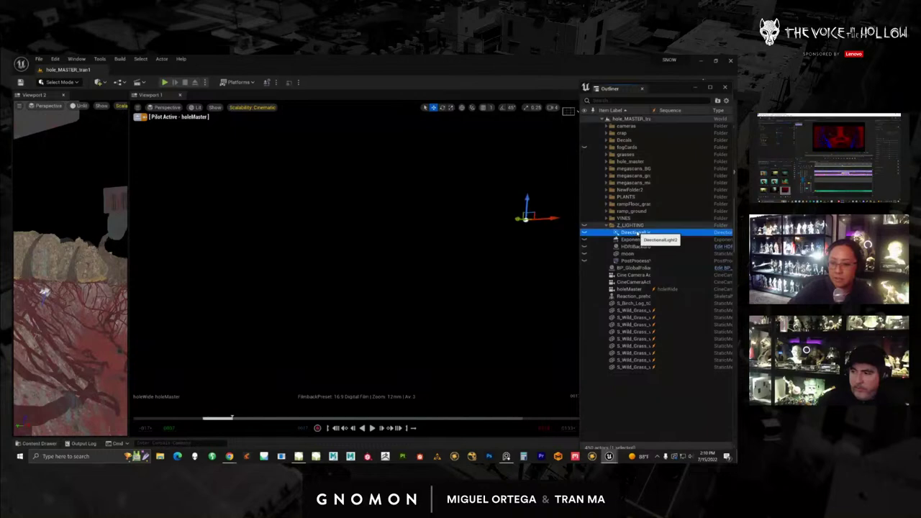
left_click(633, 239)
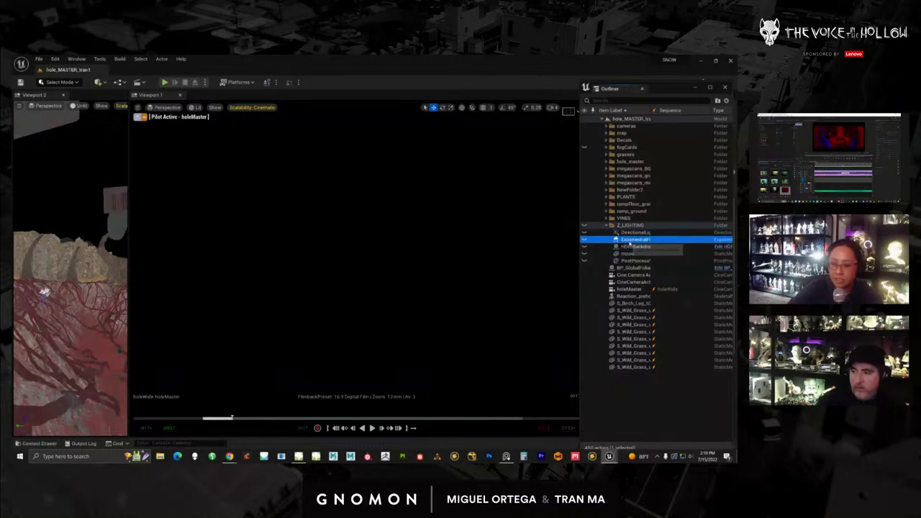
Show HDRIBackdrop2 and DirectionalLight2 in the Z_LIGHTING folder, and move the Outliner away to uncover the light's details.
left_click(634, 246)
left_click(585, 246)
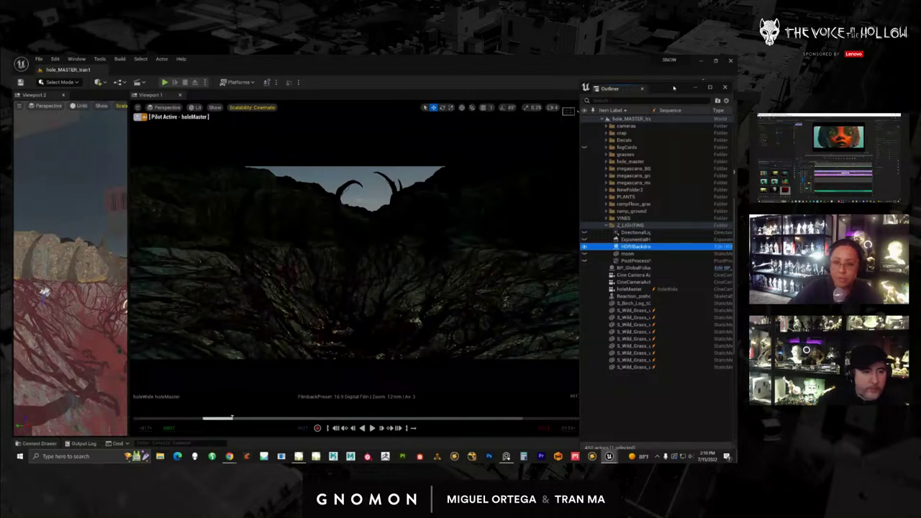
mouse_move(672, 88)
left_mouse_down()
mouse_move(509, 90)
mouse_move(671, 100)
left_mouse_up()
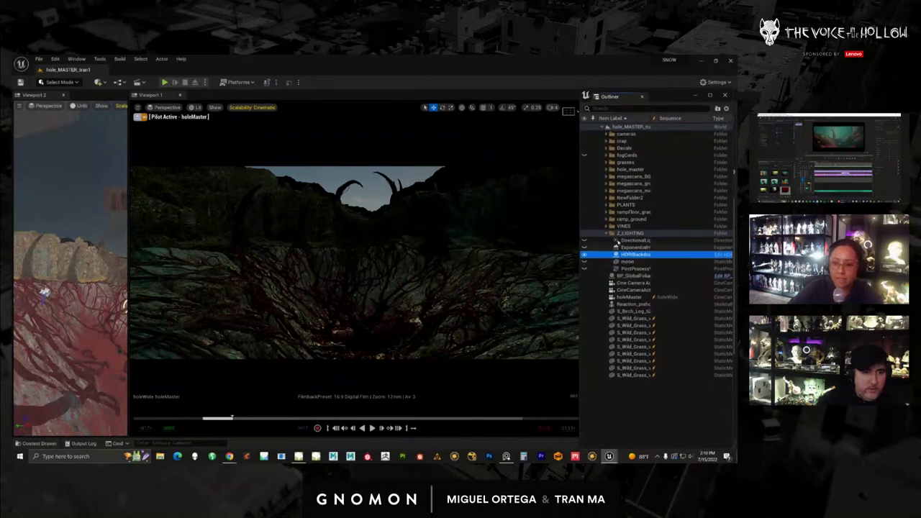
left_click(650, 240)
left_click(583, 241)
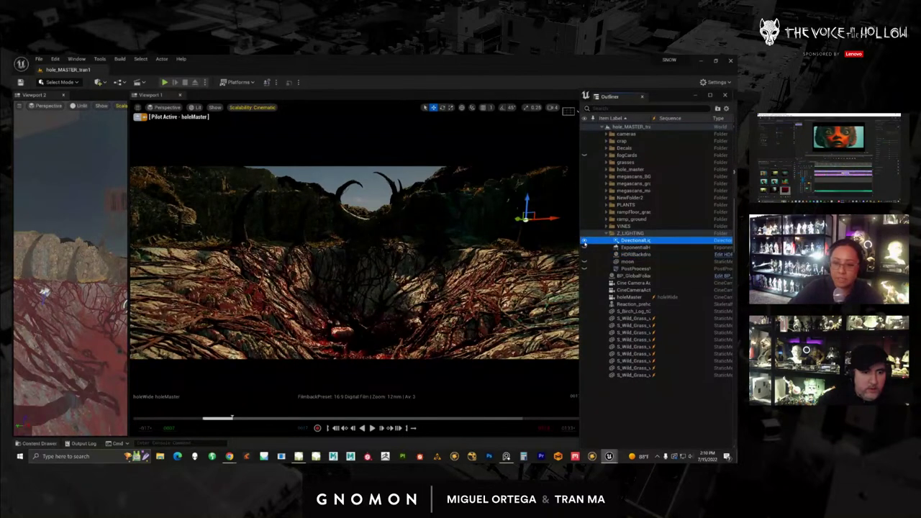
left_click_drag(650, 92, 813, 64)
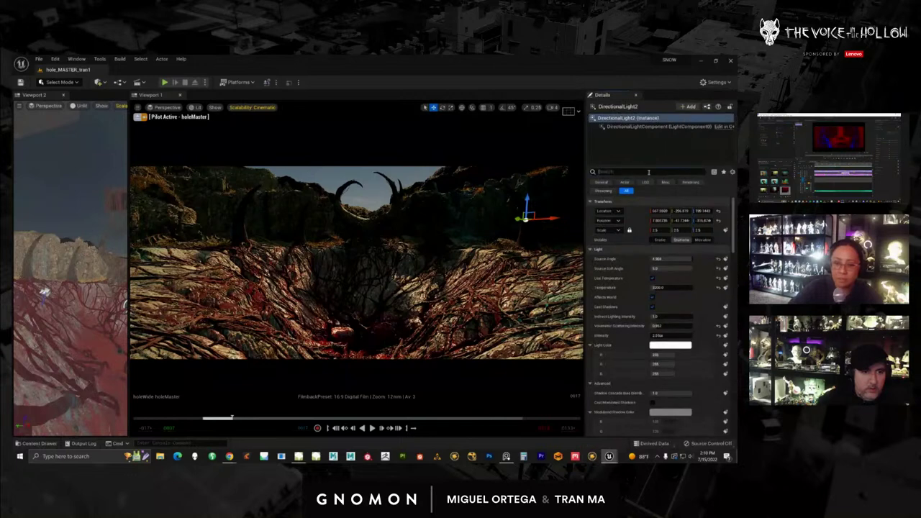
Filter the DirectionalLight2 details by "sun" to examine its atmosphere sun light settings, and clear the filter.
left_click(648, 172)
type("sun")
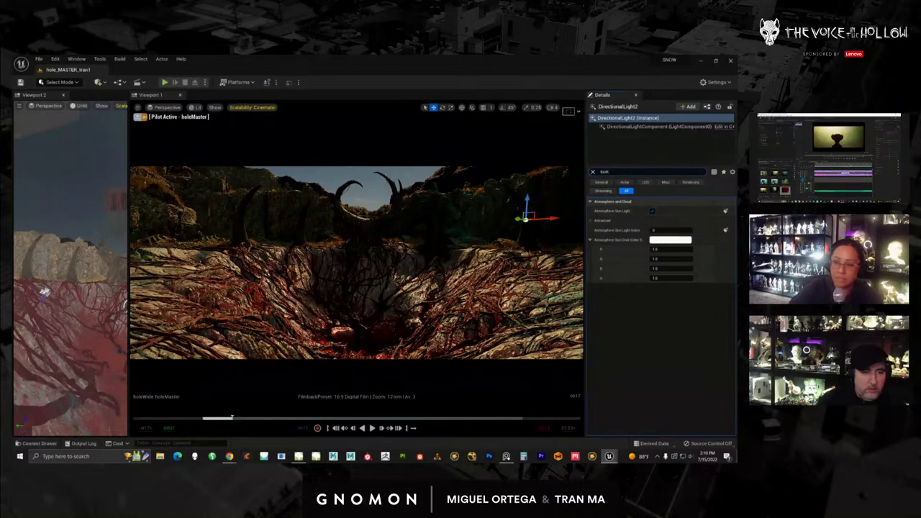
mouse_move(735, 93)
left_mouse_down()
mouse_move(639, 93)
mouse_move(735, 92)
left_mouse_up()
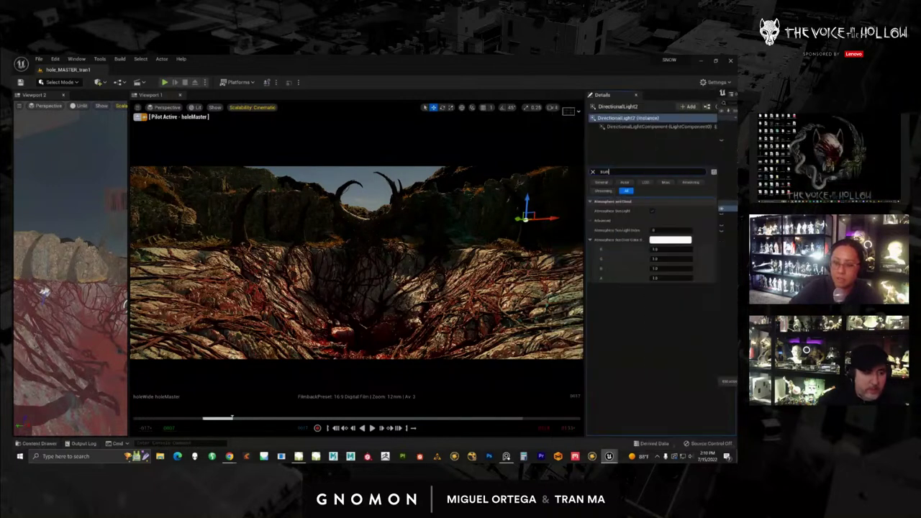
left_click(593, 172)
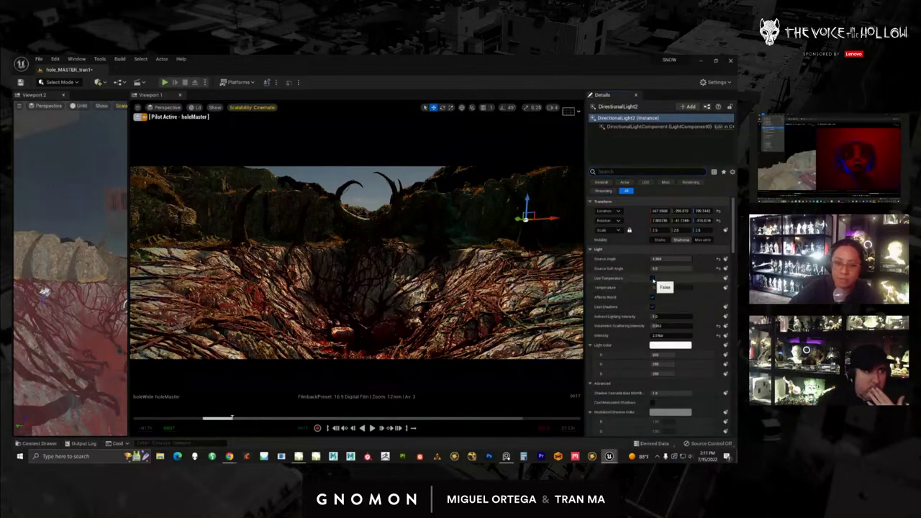
Turn Use Temperature back on for DirectionalLight2, and examine its Intensity and Volumetric Scattering Intensity values.
left_click(652, 279)
left_click(670, 336)
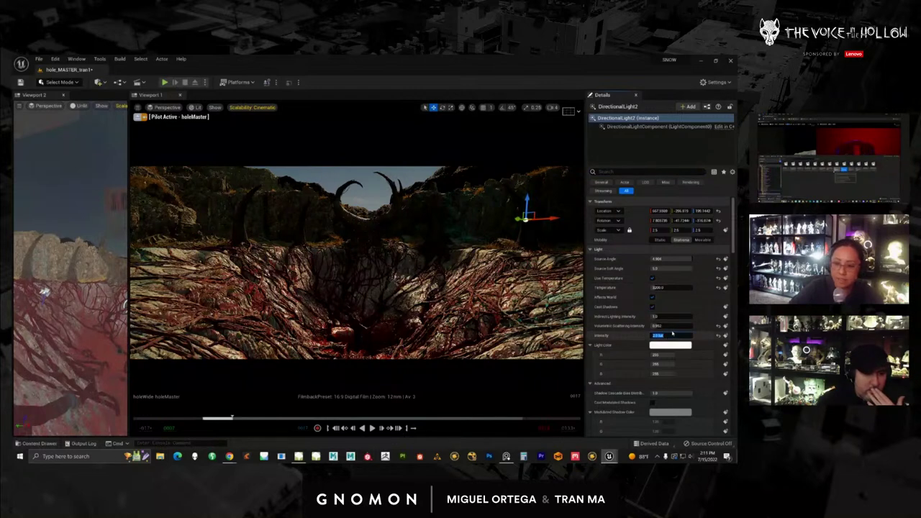
left_click(672, 326)
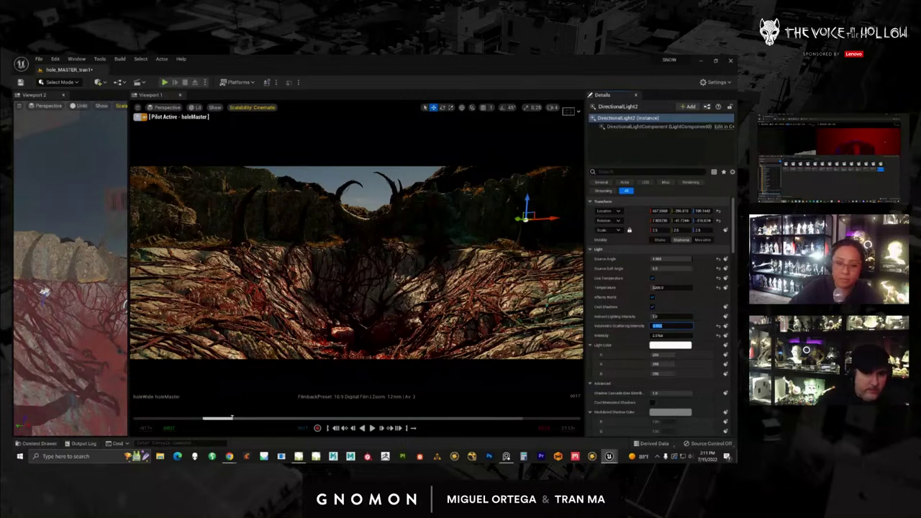
Bring back the Outliner, show ExponentialHeightFog and select it, and move the Outliner out of the way.
left_click_drag(735, 81, 615, 81)
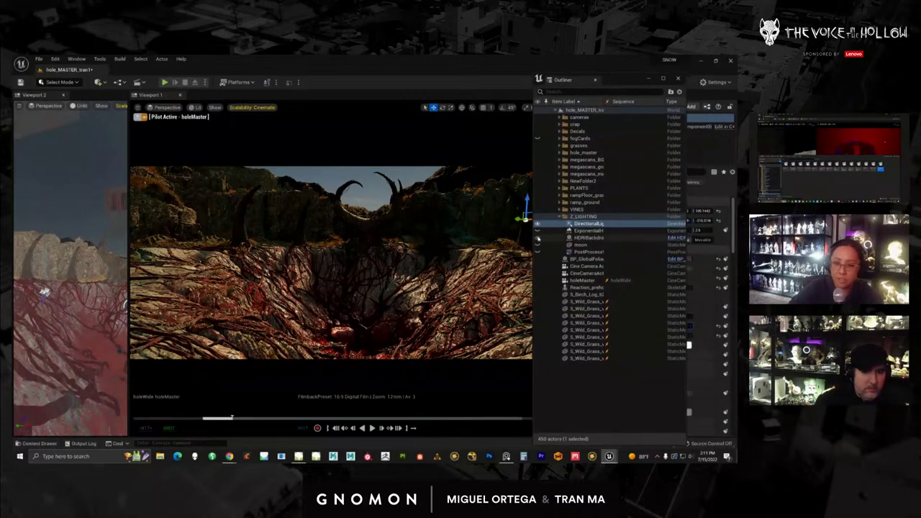
left_click(538, 231)
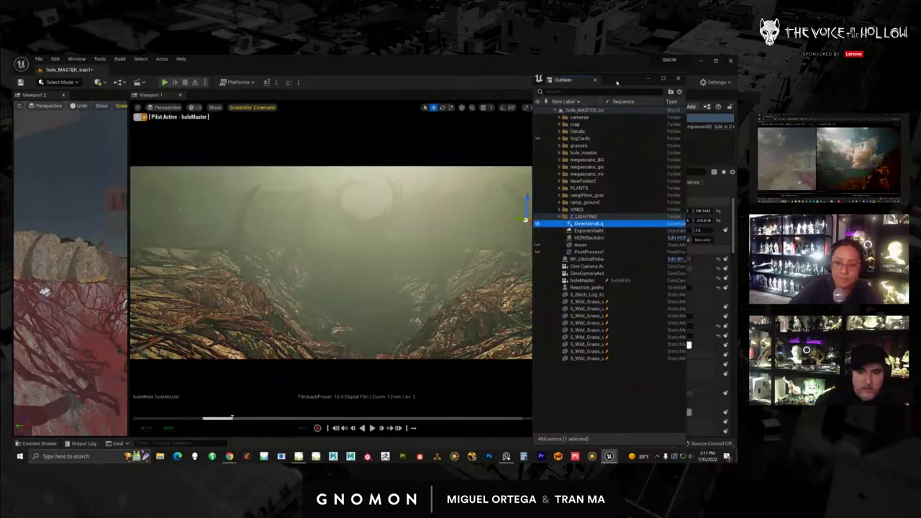
left_click_drag(616, 81, 824, 79)
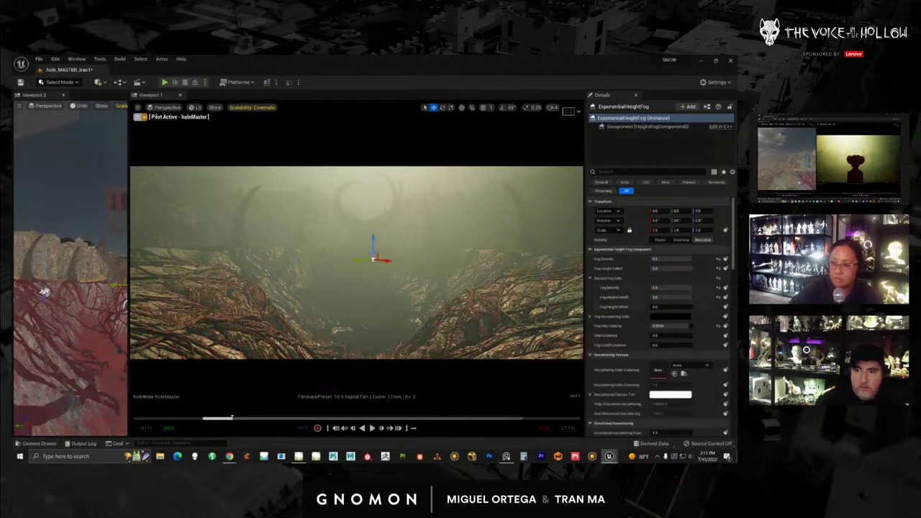
Try resetting both fog densities of ExponentialHeightFog to their defaults and setting each to 0.05.
left_click(663, 287)
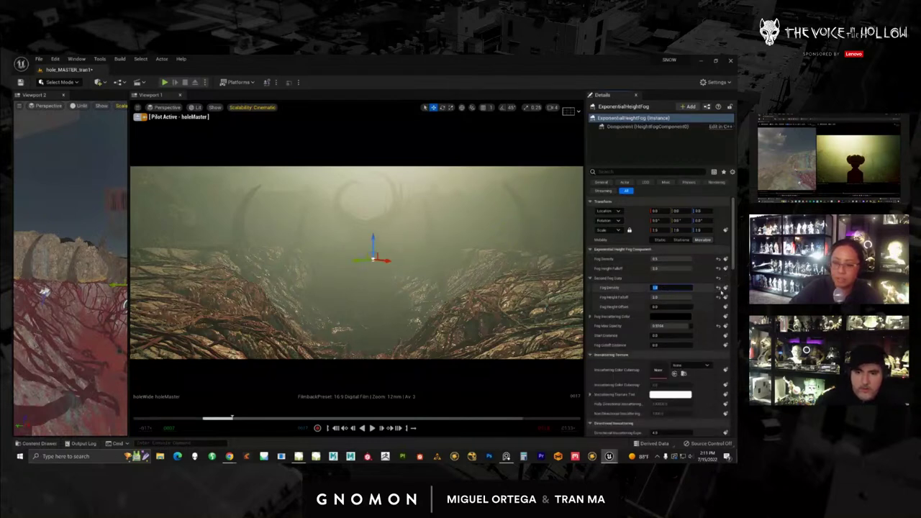
left_click(718, 288)
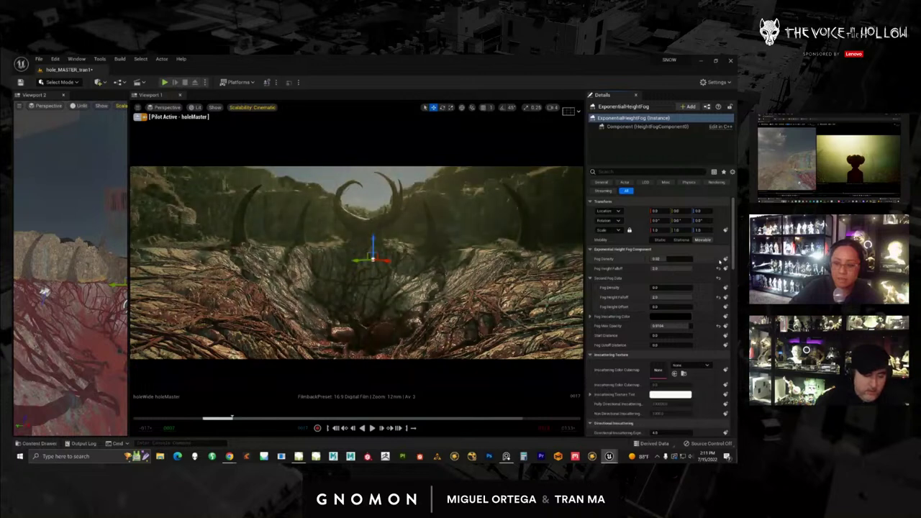
left_click_drag(685, 260, 725, 265)
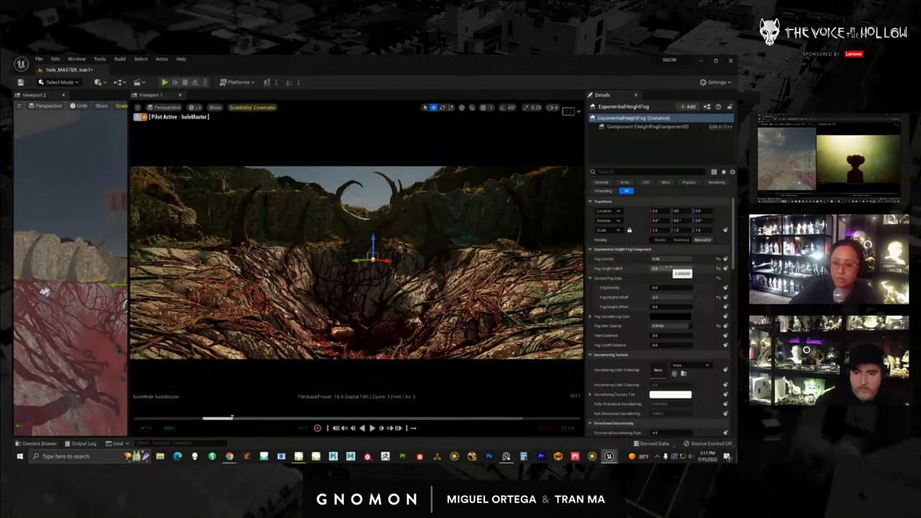
left_click(671, 287)
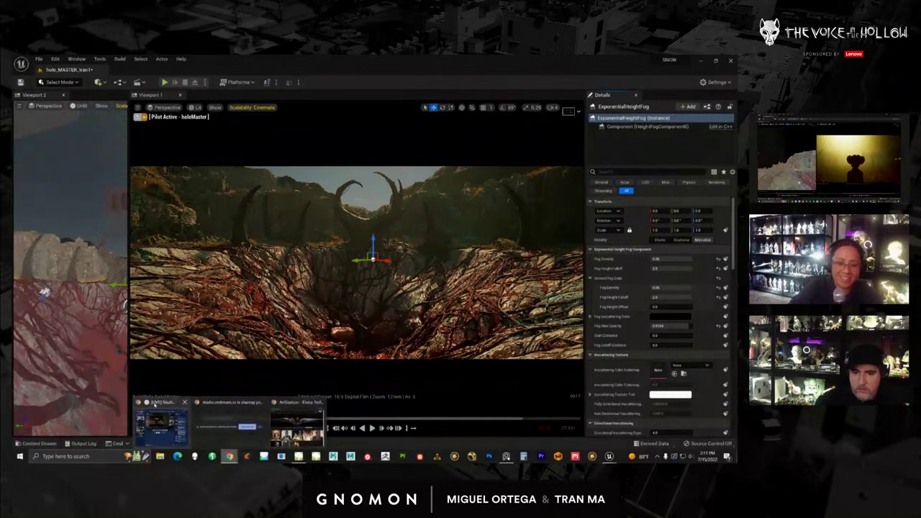
left_click(656, 287)
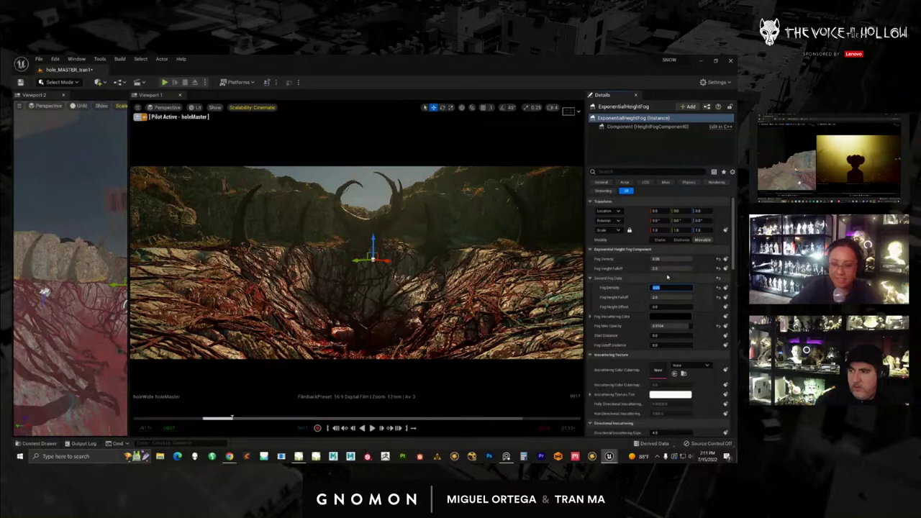
Undo the changes to both fog densities of ExponentialHeightFog.
left_click(518, 379)
key("ctrl+z")
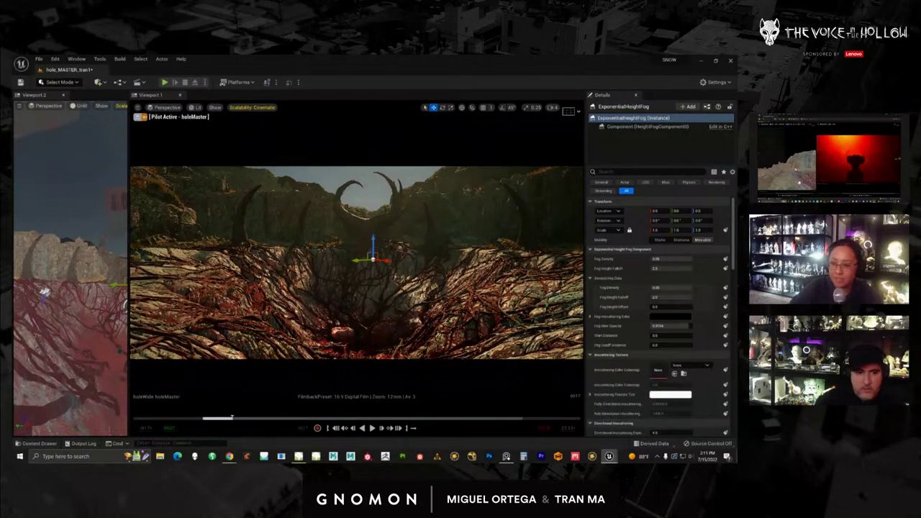
key("ctrl+z")
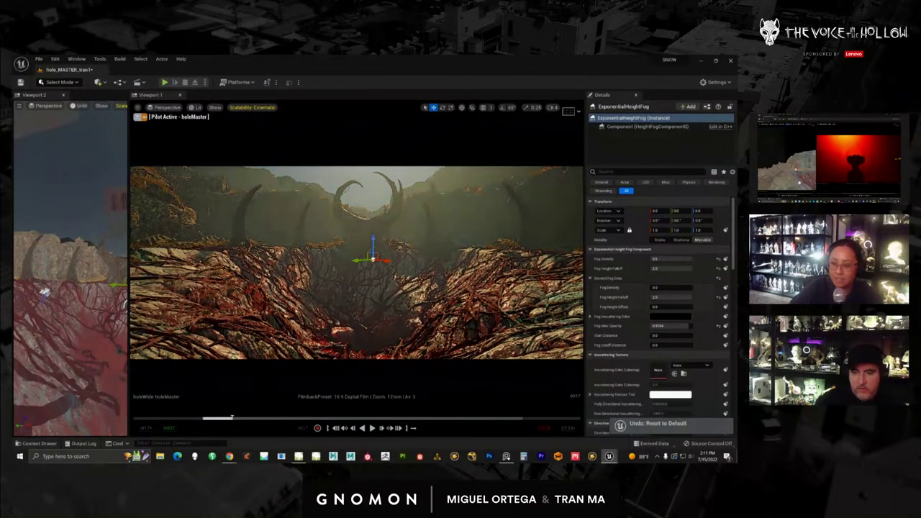
left_click(669, 287)
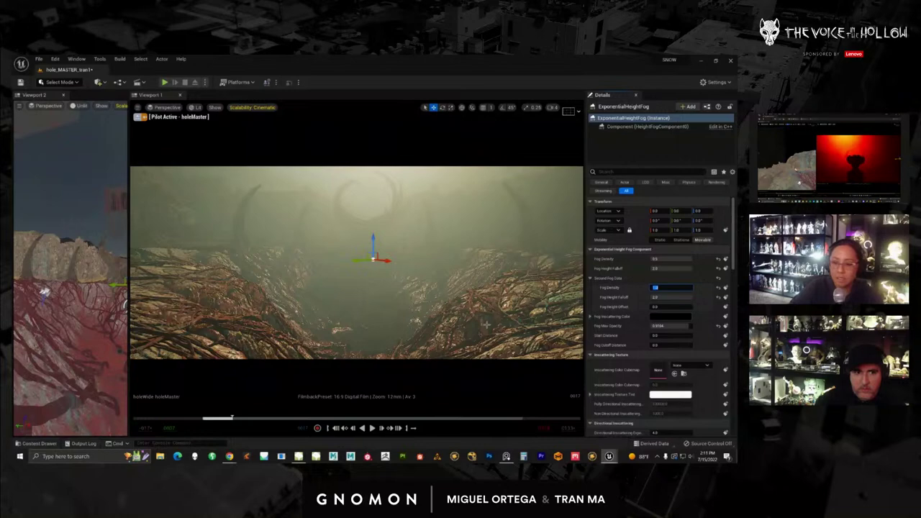
key("alt+f")
key("alt+f")
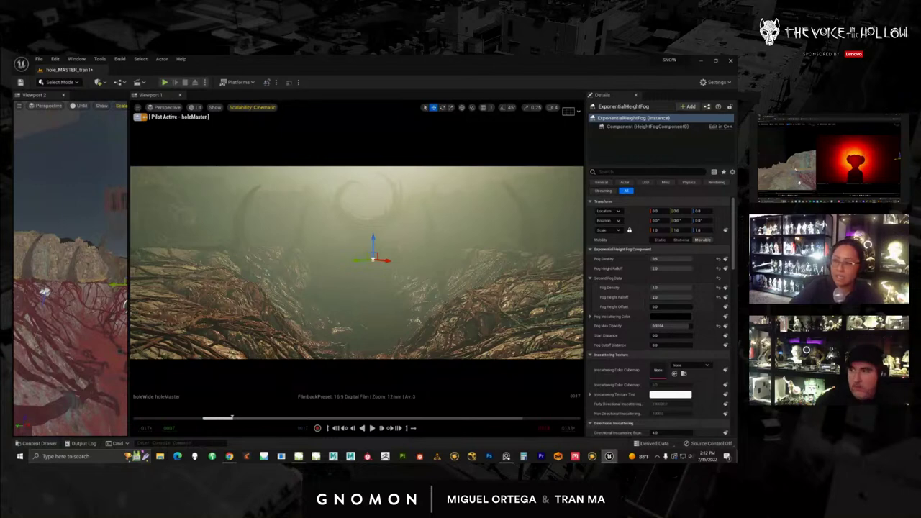
Select PostProcessVolume2 and make its color grading visible in the holeMaster shot.
left_click(372, 172)
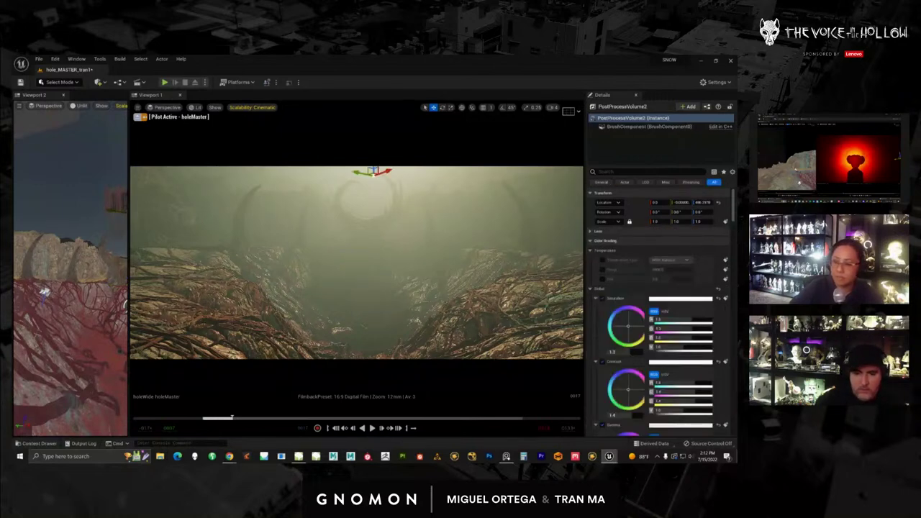
key("ctrl+y")
key("ctrl+z")
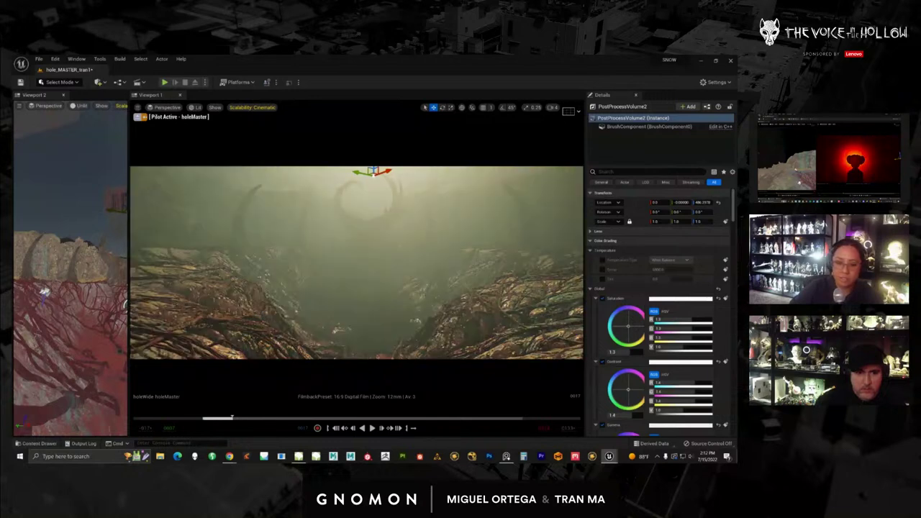
key("ctrl+y")
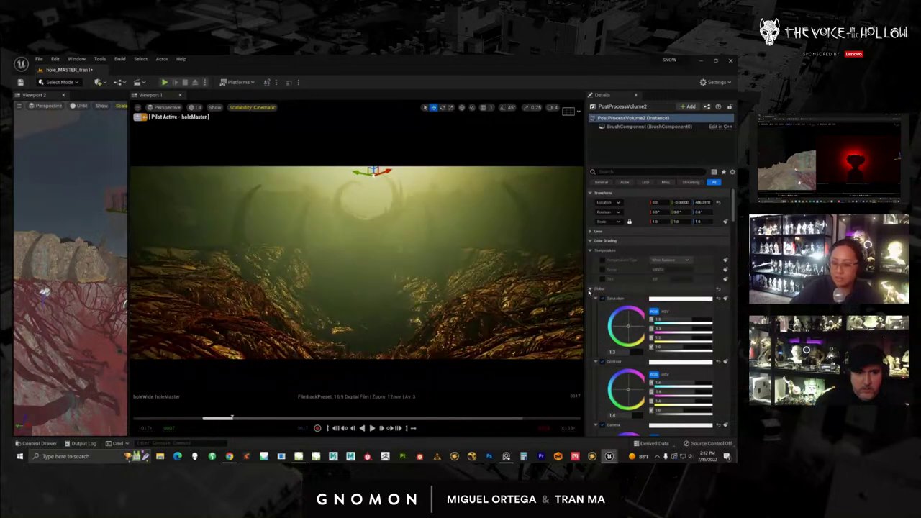
Turn off the Global saturation and contrast overrides and the Shadows offset override of PostProcessVolume2.
left_click(601, 298)
left_click(601, 362)
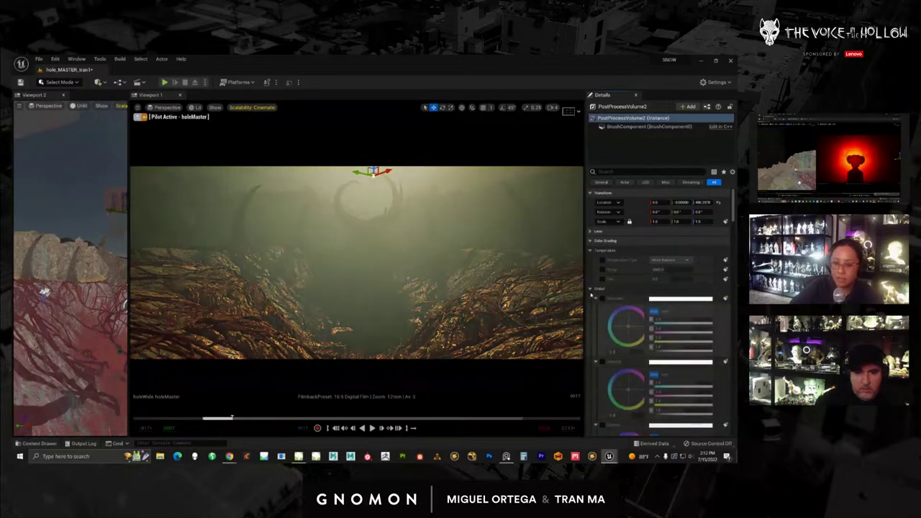
left_click(591, 288)
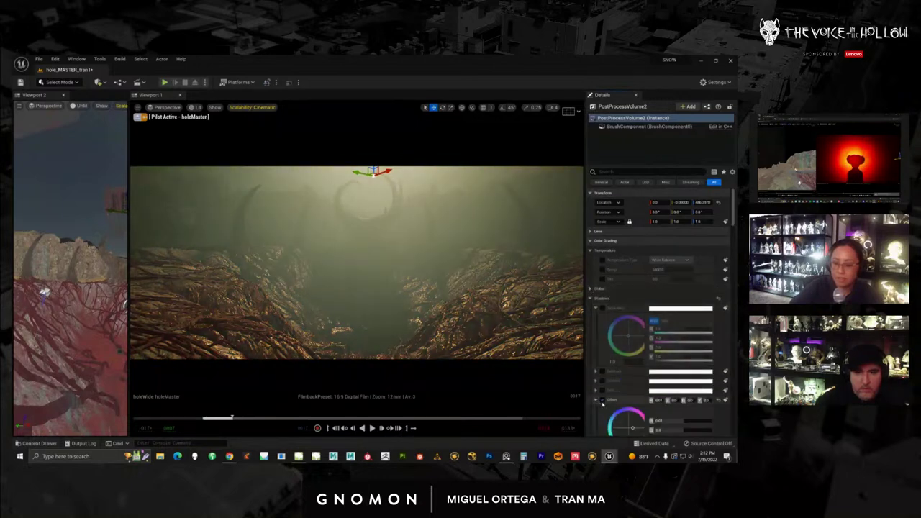
left_click(601, 400)
left_click(589, 298)
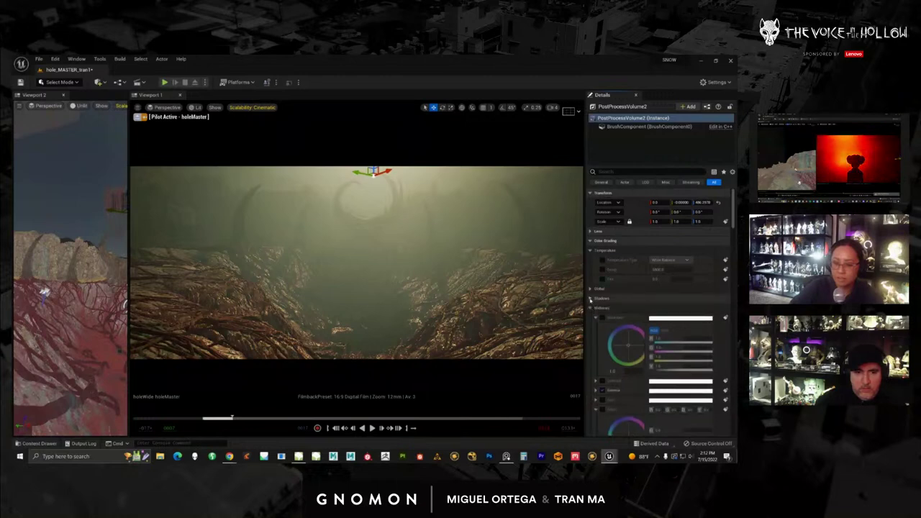
Turn off the Midtones gamma override of PostProcessVolume2, and collapse the Midtones settings.
left_click(595, 390)
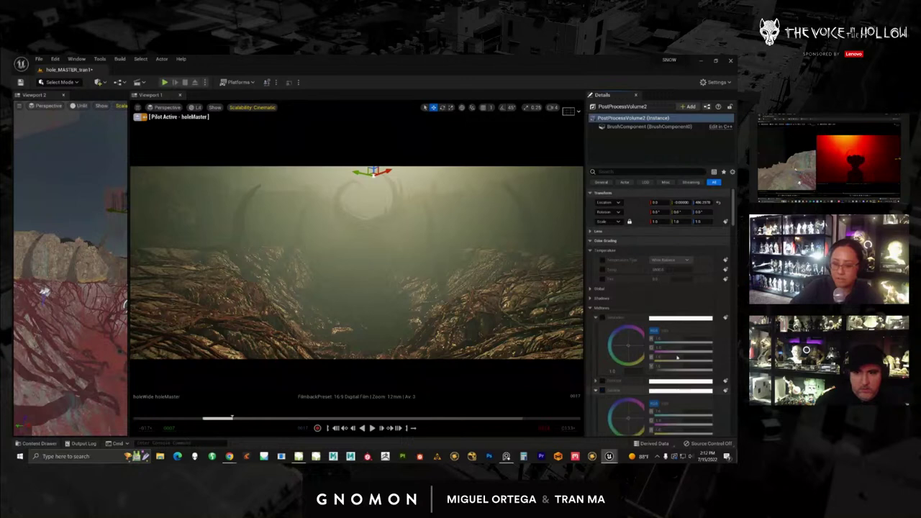
scroll(677, 357, "down", 2)
scroll(677, 327, "up", 1)
left_click(596, 368)
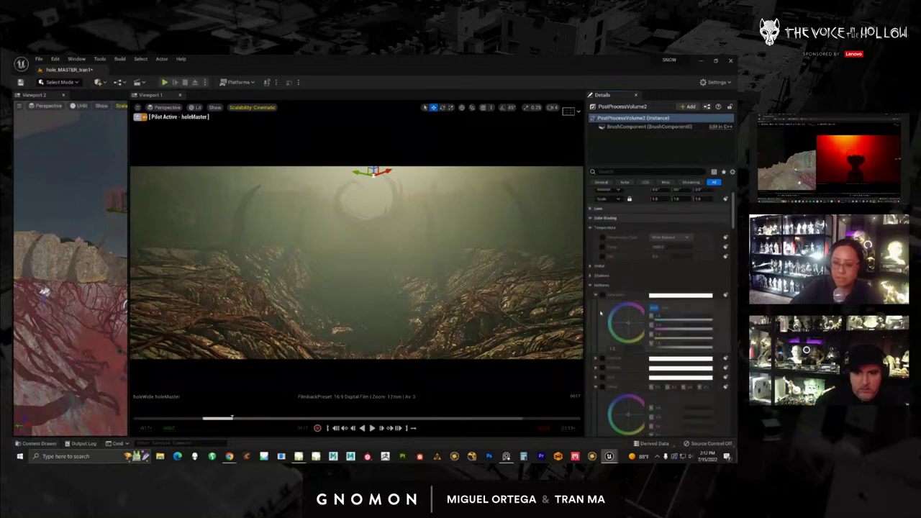
left_click(624, 285)
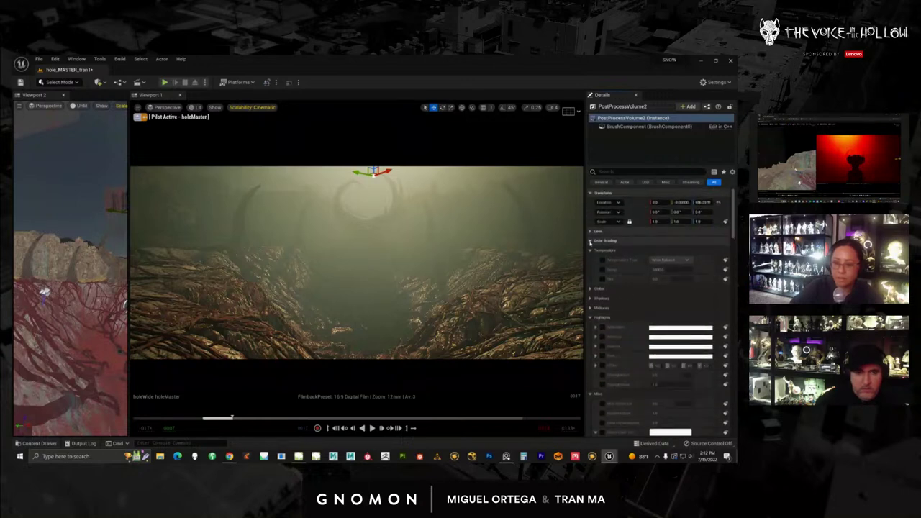
Look into the volume's Global Illumination settings, and turn on the Exposure Compensation override in its lens Exposure settings.
left_click(590, 241)
left_click(590, 260)
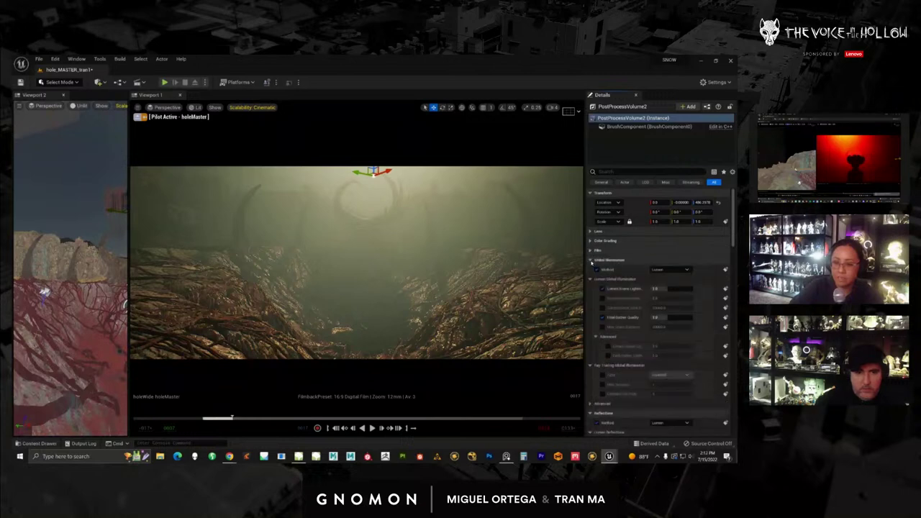
left_click(590, 260)
left_click(591, 231)
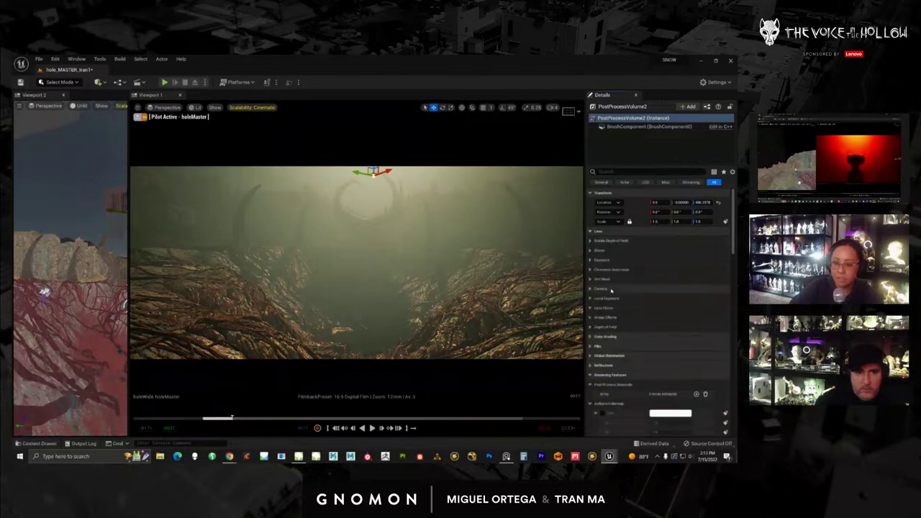
left_click(608, 260)
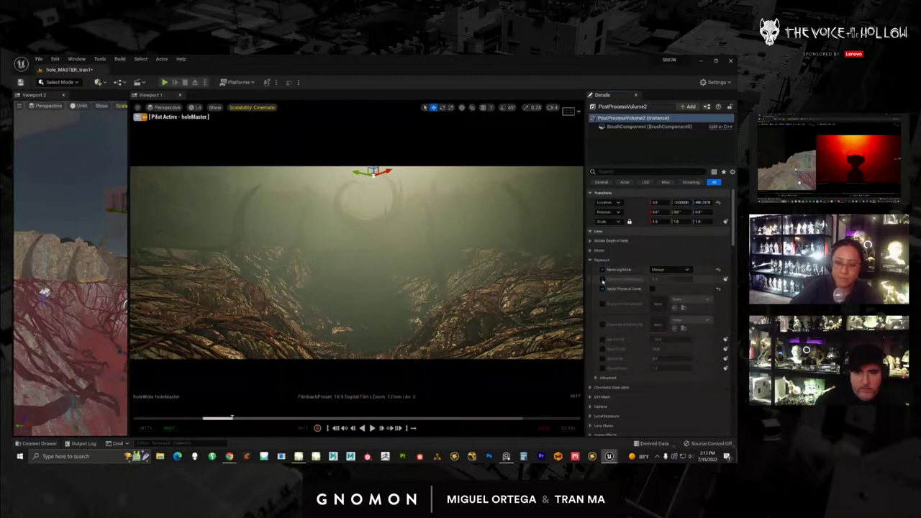
left_click(602, 279)
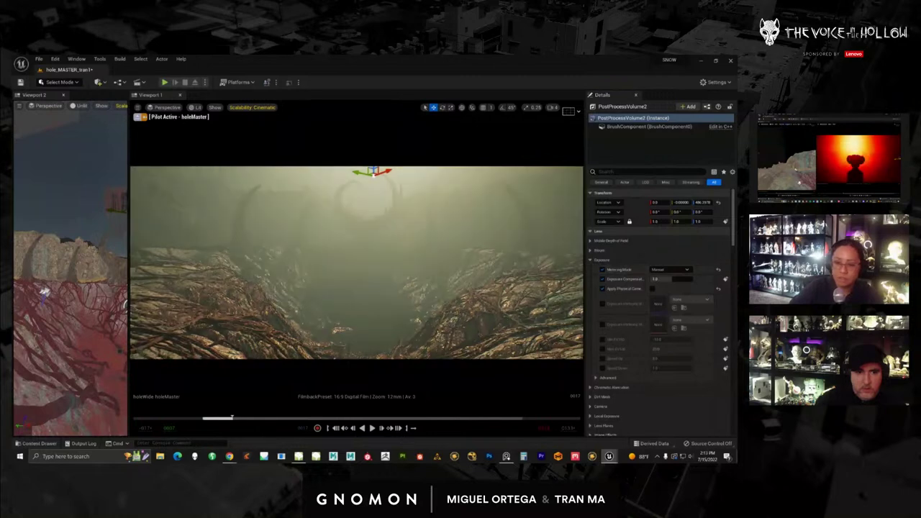
scroll(630, 374, "down", 4)
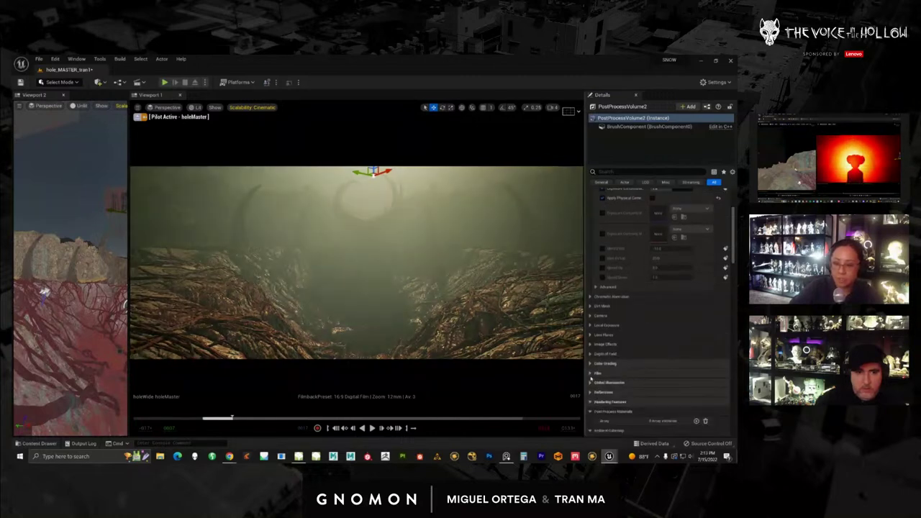
Expand the Image Effects settings of PostProcessVolume2 and toggle the Vignette Intensity override to compare the shot, leaving it on.
scroll(592, 376, "down", 1)
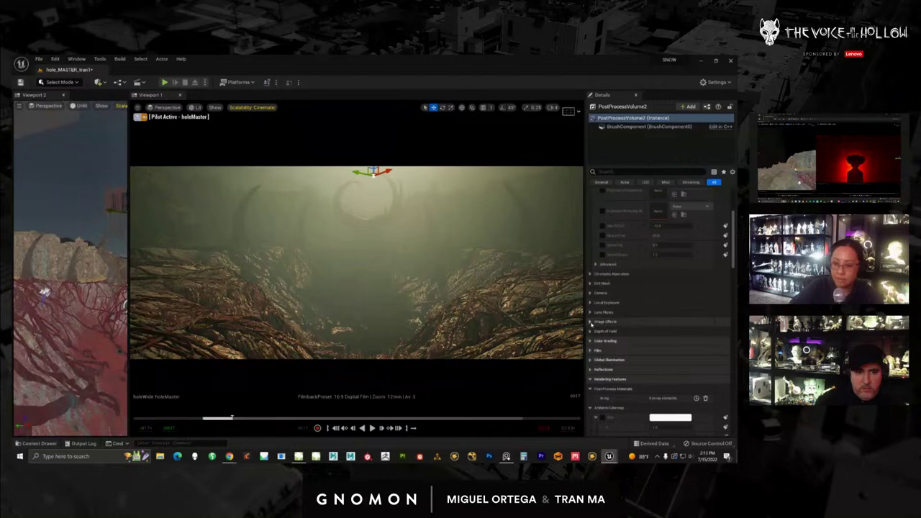
left_click(603, 322)
left_click(603, 331)
left_click(602, 331)
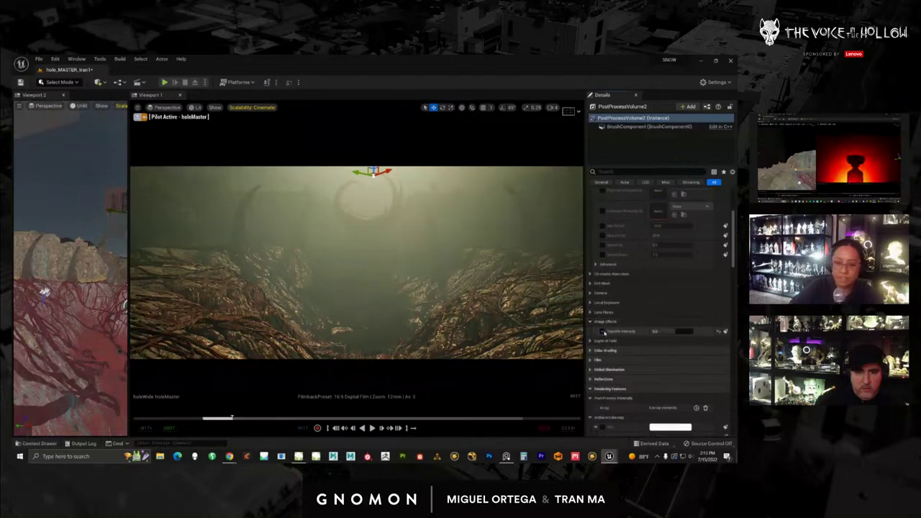
left_click(603, 331)
left_click(603, 332)
left_click(603, 331)
left_click(603, 331)
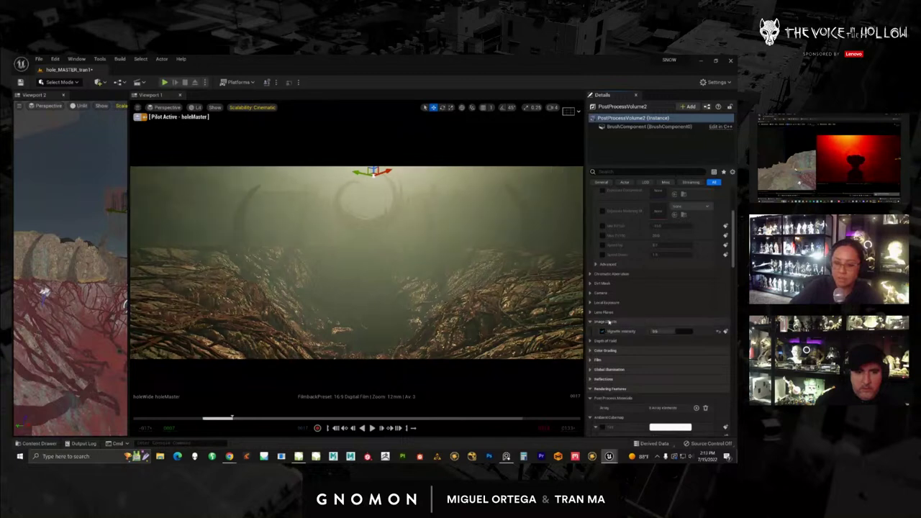
Expand the Chromatic Aberration settings and toggle the Intensity override to compare its effect, leaving it on.
scroll(608, 322, "down", 2)
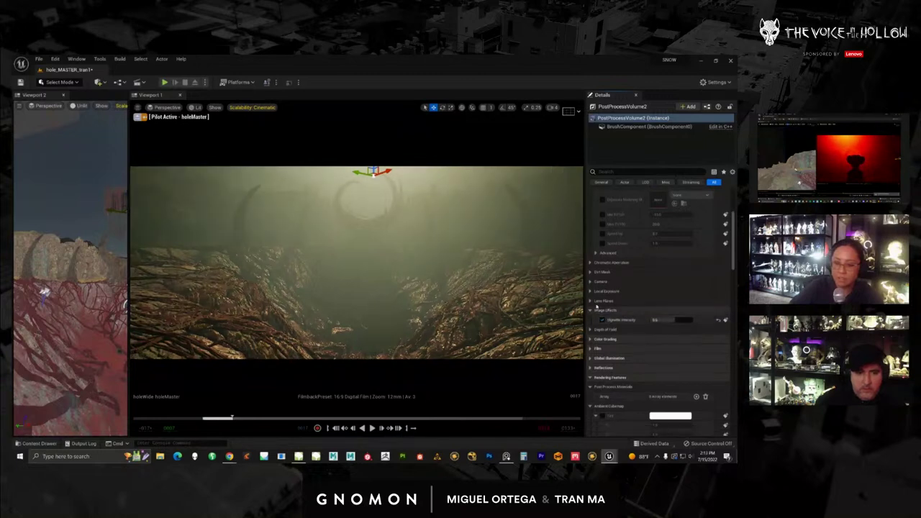
left_click(590, 251)
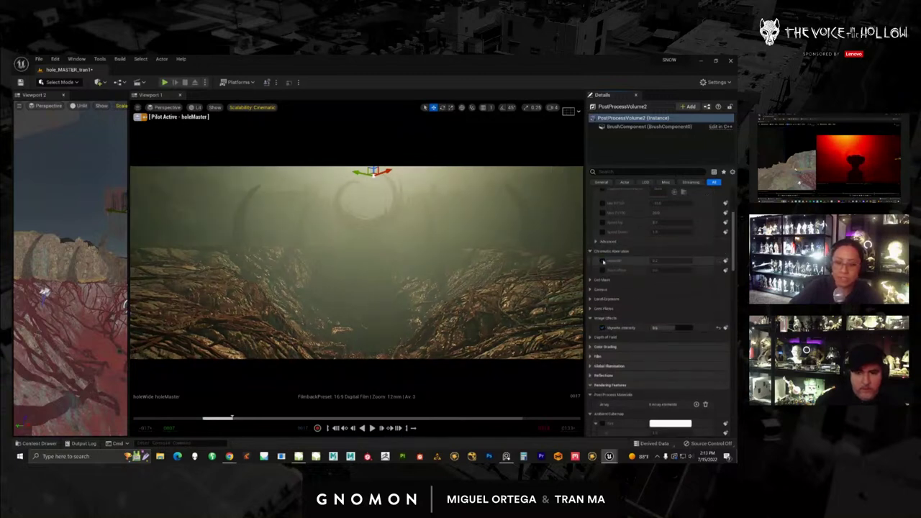
left_click(603, 260)
left_click(603, 260)
left_click(603, 261)
left_click(603, 261)
left_click(603, 261)
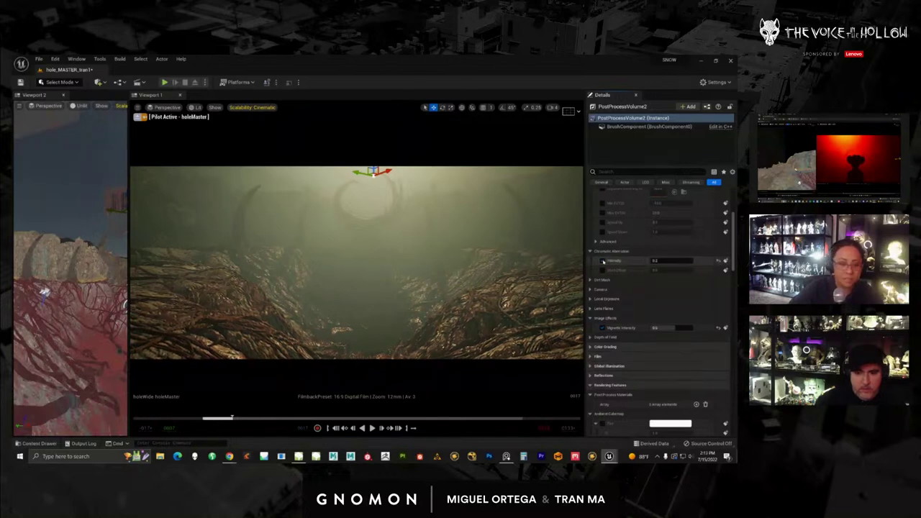
left_click(603, 261)
left_click(603, 261)
left_click(602, 262)
left_click(602, 261)
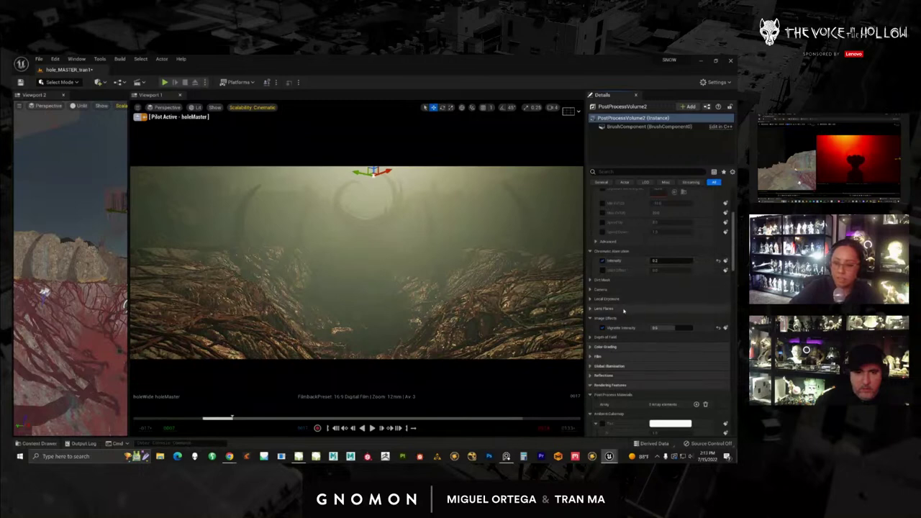
Turn the Metering Mode, Exposure Compensation and physical camera exposure overrides of the volume off and back on.
scroll(620, 310, "down", 3)
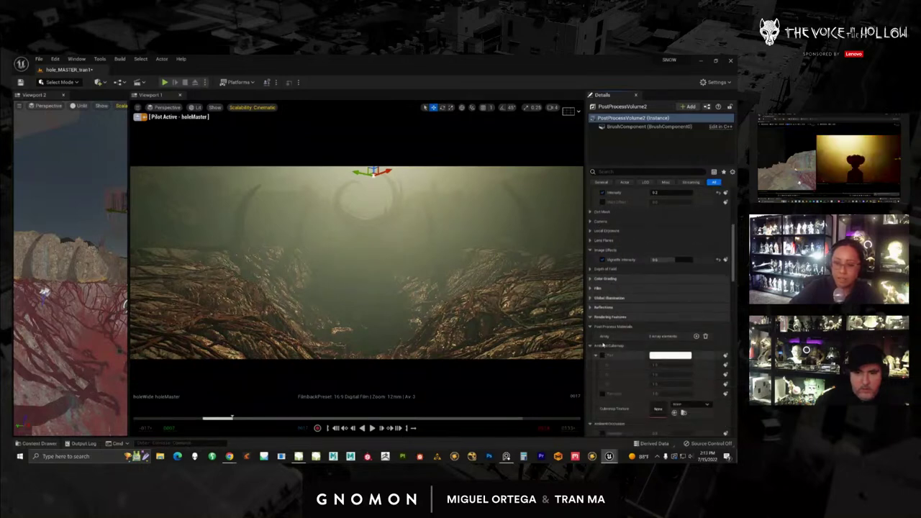
scroll(589, 280, "up", 6)
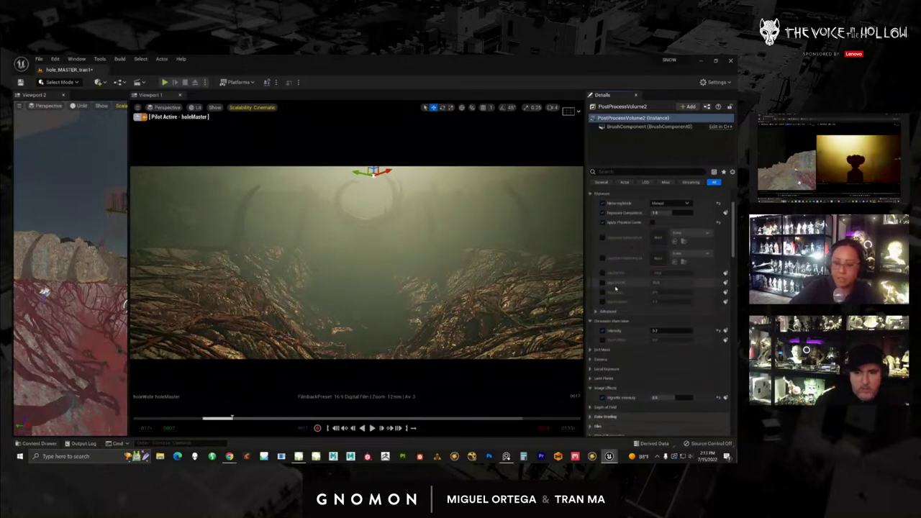
left_click(602, 204)
left_click(602, 213)
left_click(602, 222)
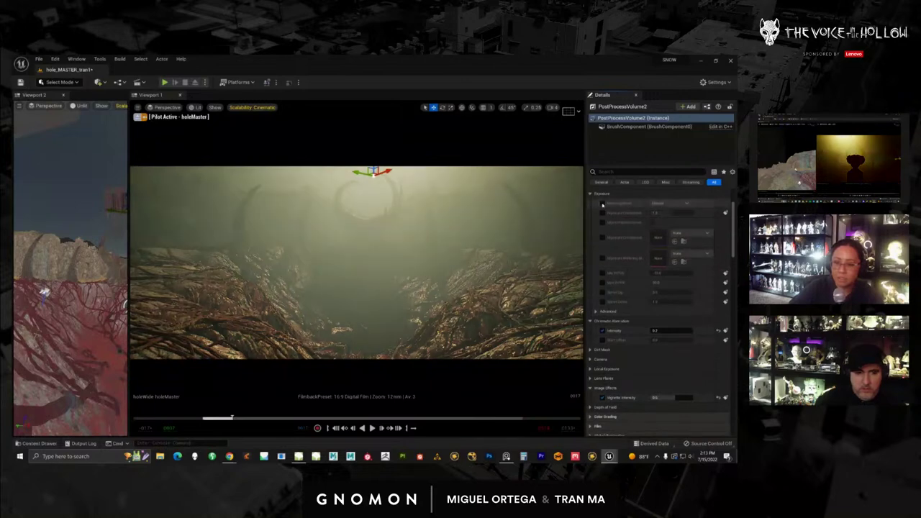
left_click(602, 204)
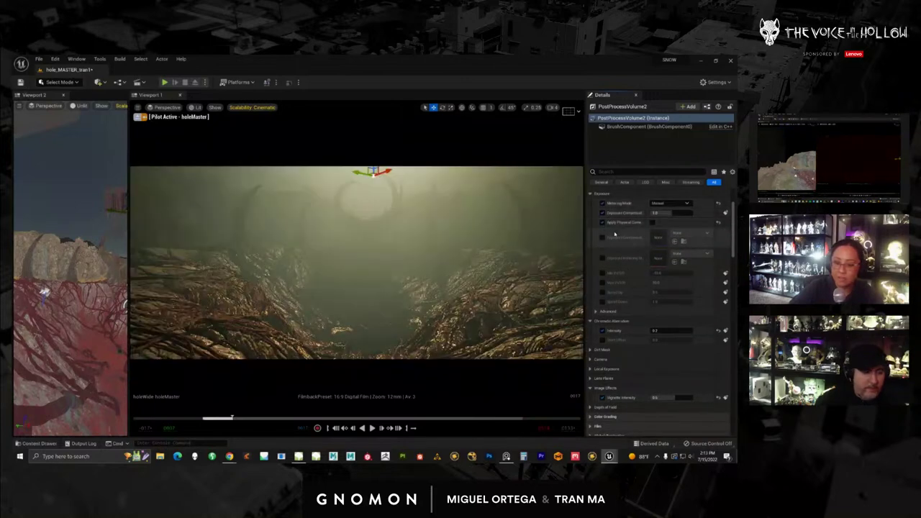
Collapse the volume's Lens and Rendering Features settings, and check its Global Illumination settings.
scroll(633, 366, "down", 2)
scroll(633, 367, "down", 2)
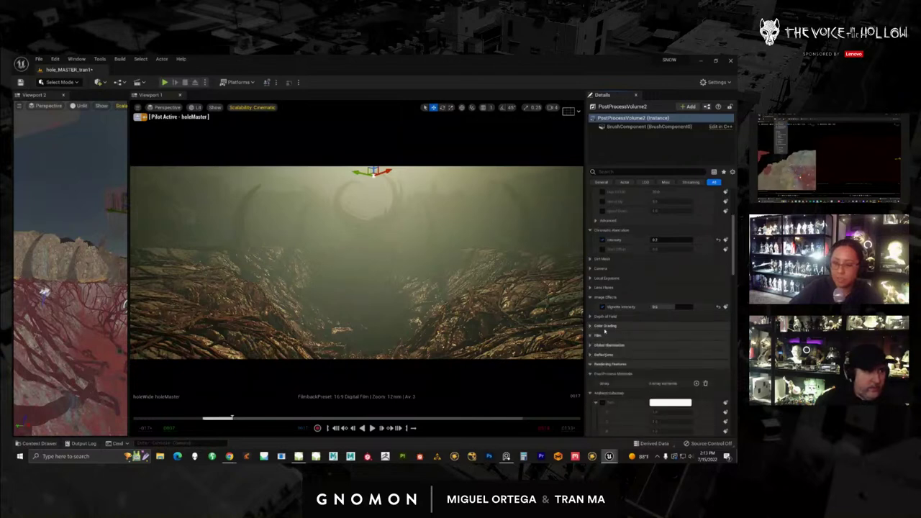
scroll(647, 309, "up", 7)
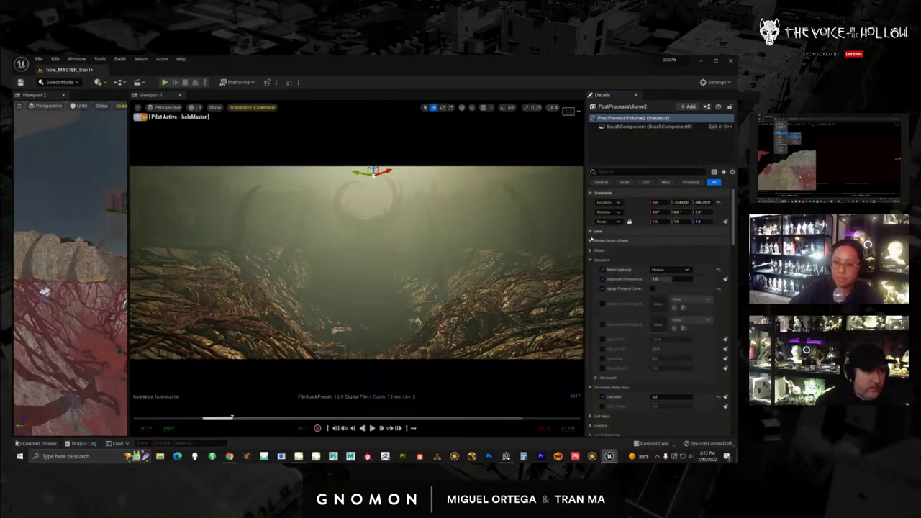
left_click(591, 231)
left_click(590, 231)
left_click(591, 231)
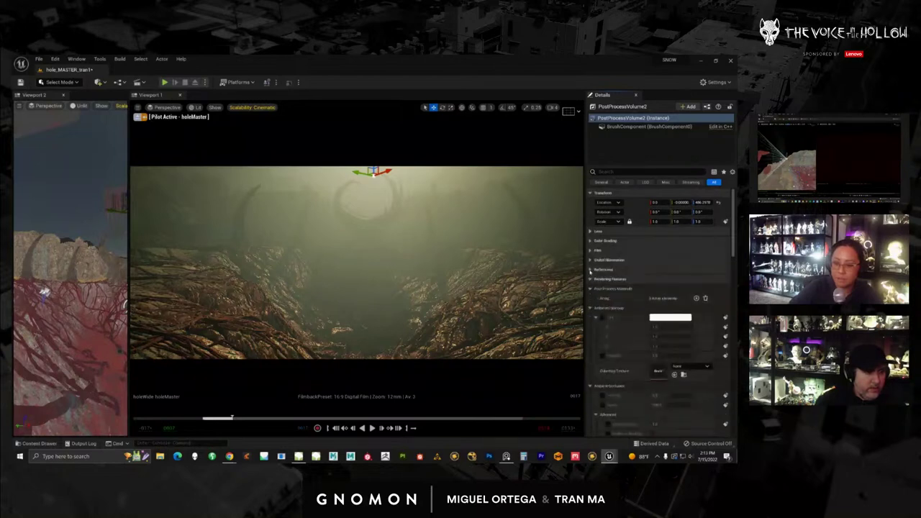
left_click(590, 260)
left_click(590, 259)
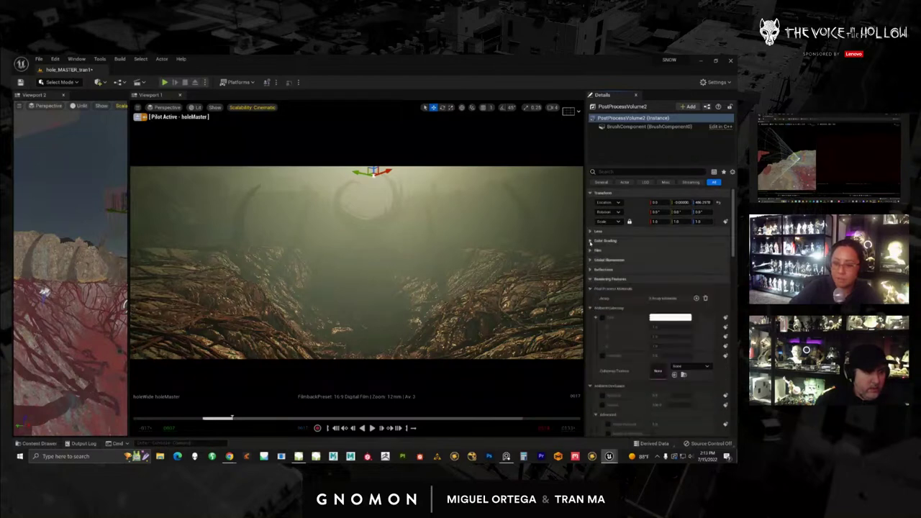
left_click(590, 279)
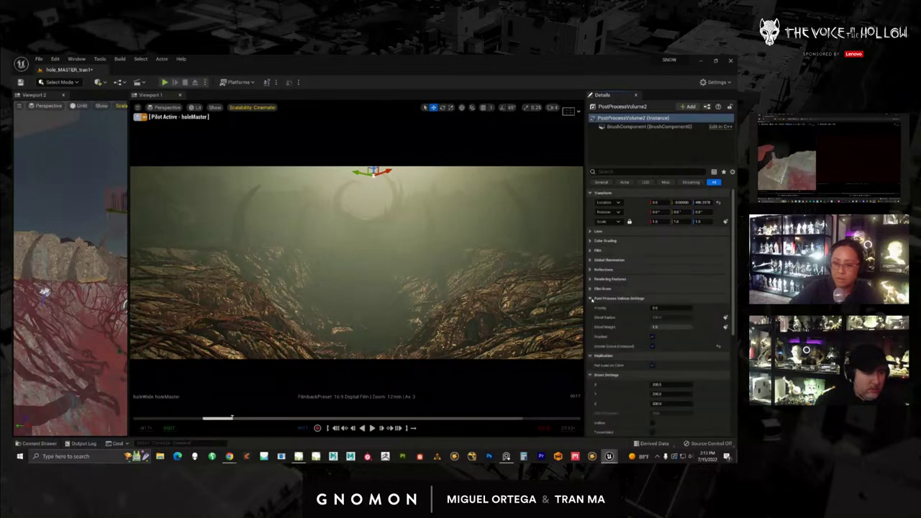
Expand the Global color grading settings and turn on the gamma, contrast and saturation overrides.
left_click(589, 241)
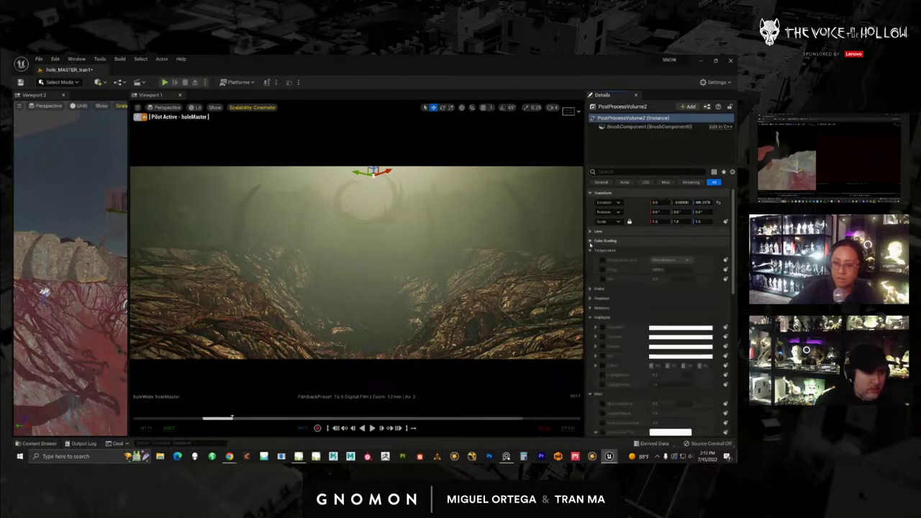
left_click(591, 289)
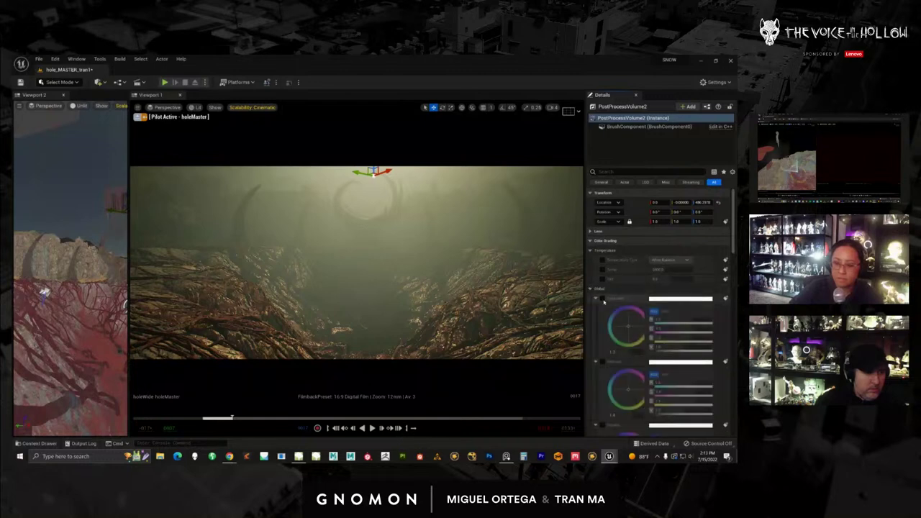
left_click(602, 298)
scroll(605, 324, "down", 3)
left_click(603, 347)
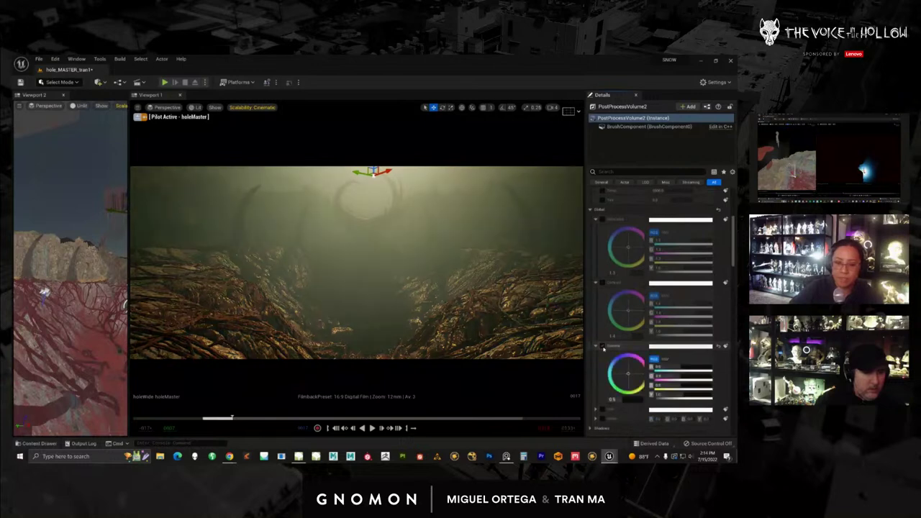
left_click(603, 282)
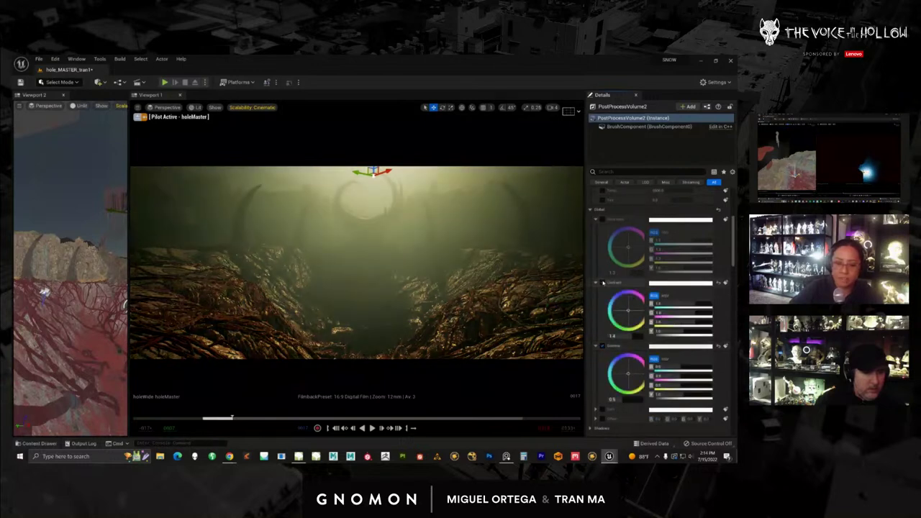
left_click(603, 219)
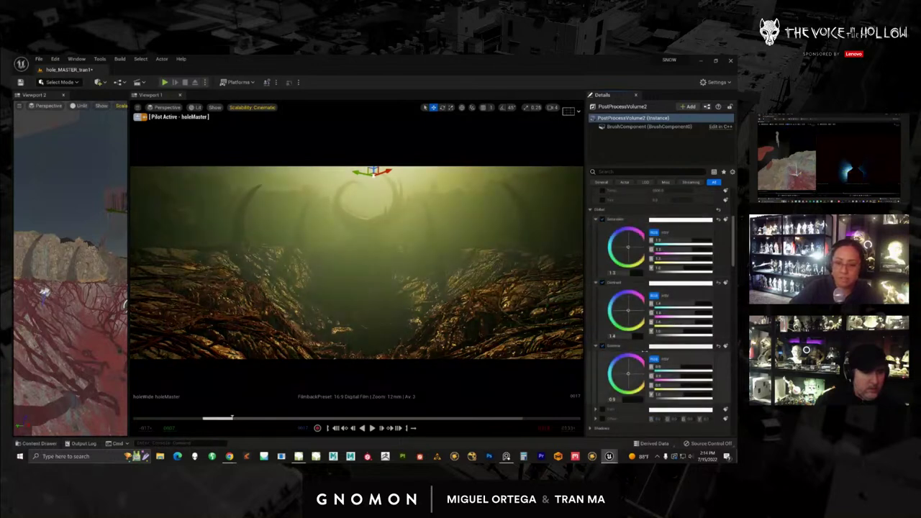
Expand the Shadows color grading settings and toggle the Offset override to compare the shot, leaving it on.
scroll(626, 302, "down", 3)
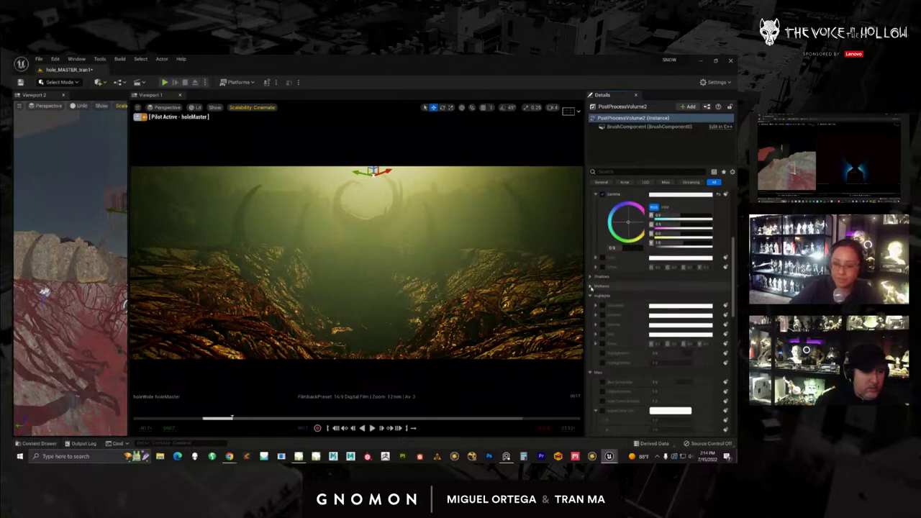
left_click(591, 286)
left_click(590, 287)
left_click(591, 277)
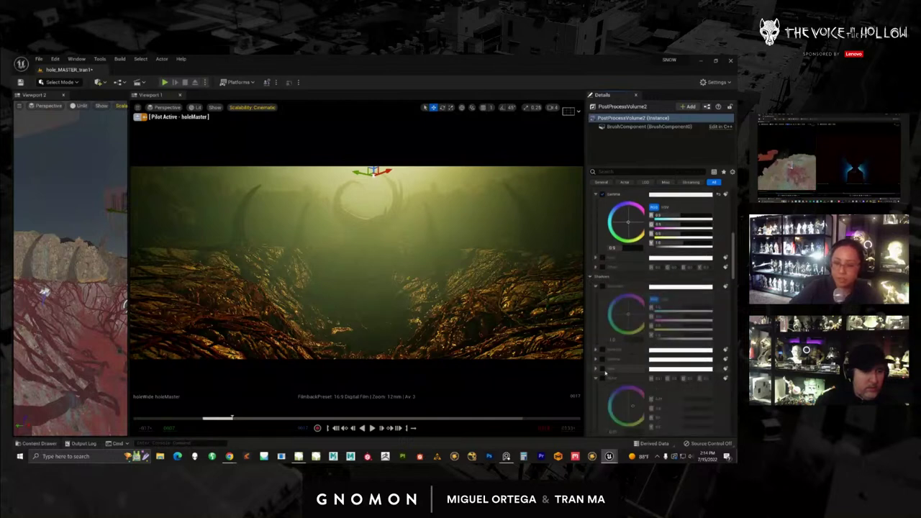
scroll(605, 368, "down", 1)
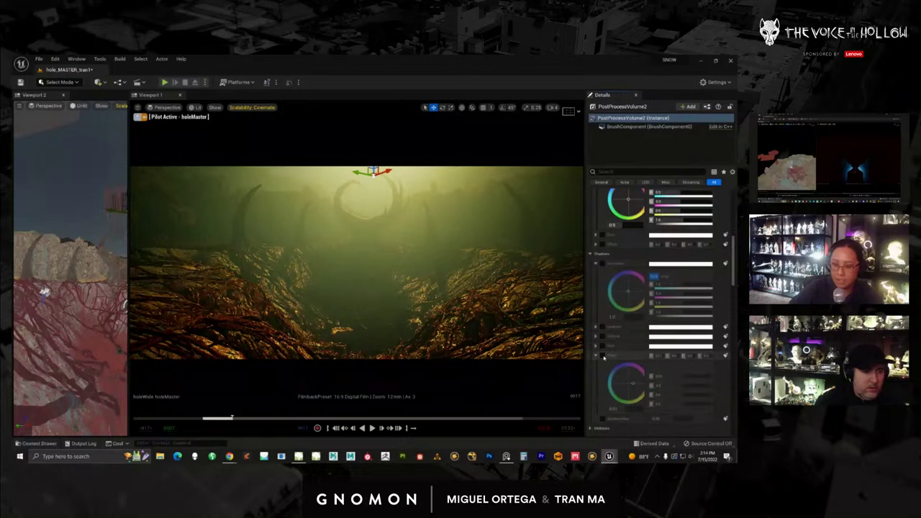
left_click(603, 356)
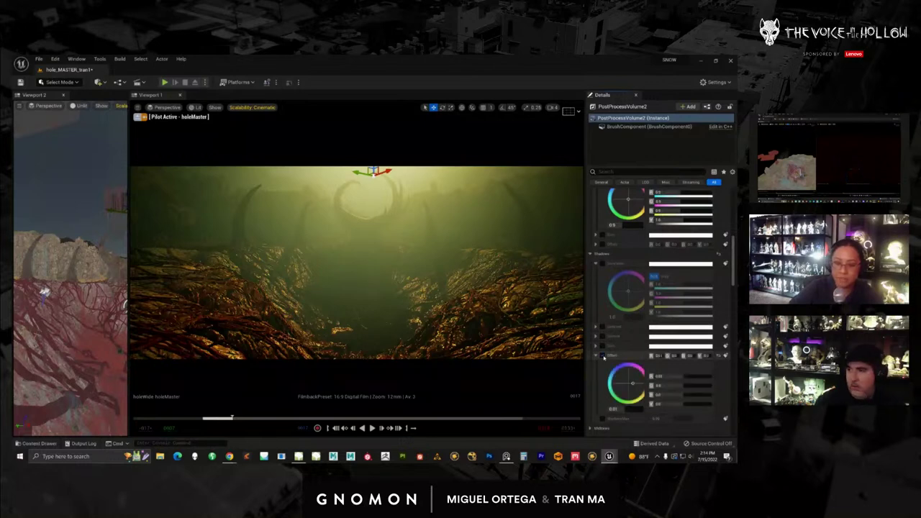
left_click(602, 356)
left_click(602, 356)
left_click(602, 356)
left_click(603, 356)
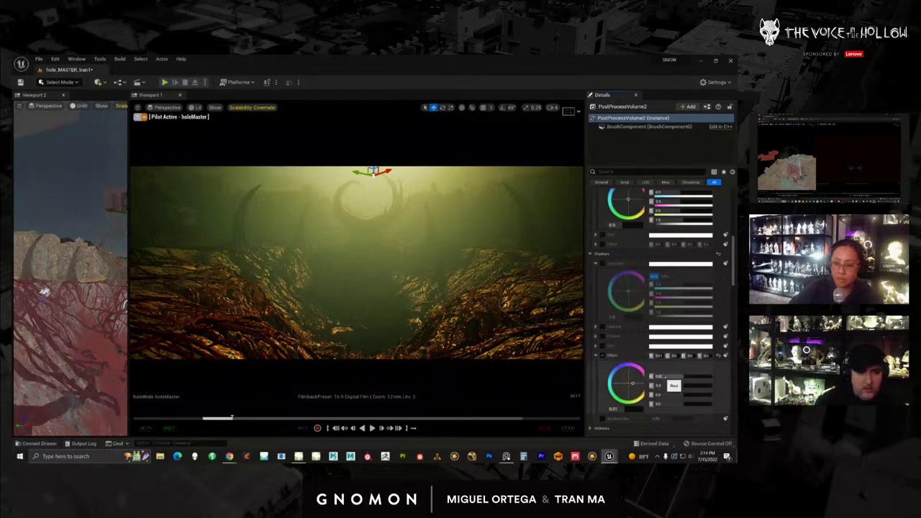
Raise the red value of the Shadows offset to exaggerate the tint, and undo the change.
scroll(623, 317, "down", 3)
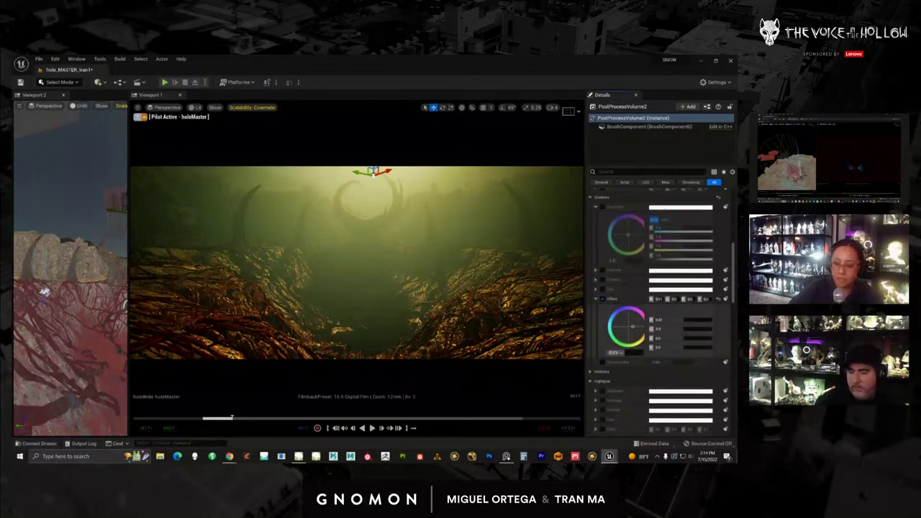
left_click_drag(673, 320, 688, 320)
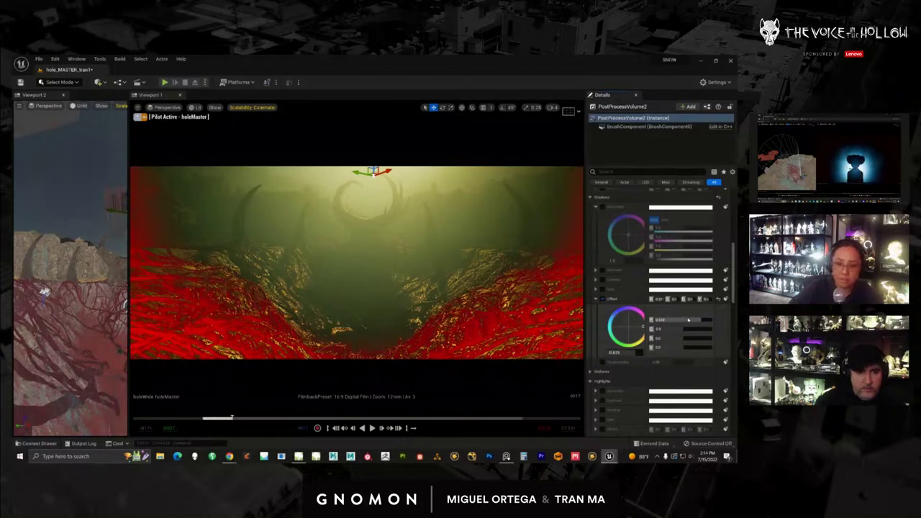
key("ctrl+z")
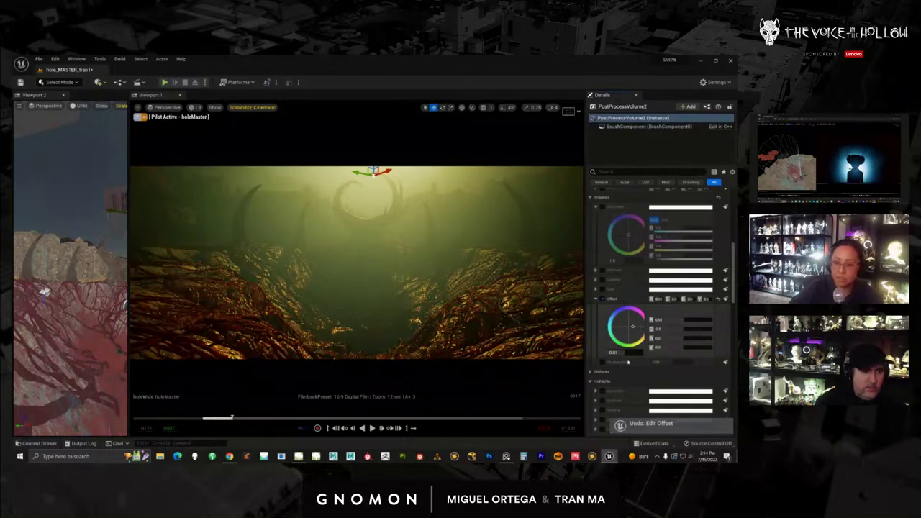
Collapse the Offset controls and the Shadows settings of the color grading.
left_click(595, 299)
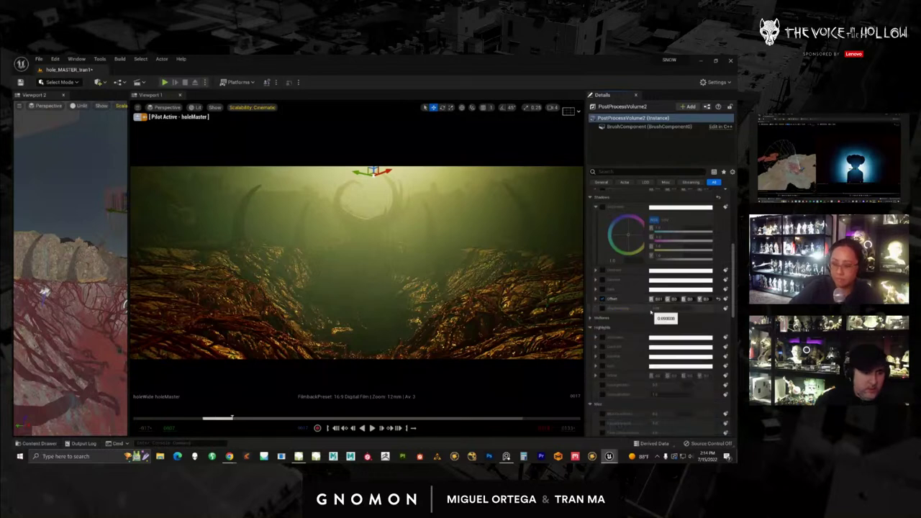
scroll(633, 310, "up", 3)
left_click(591, 288)
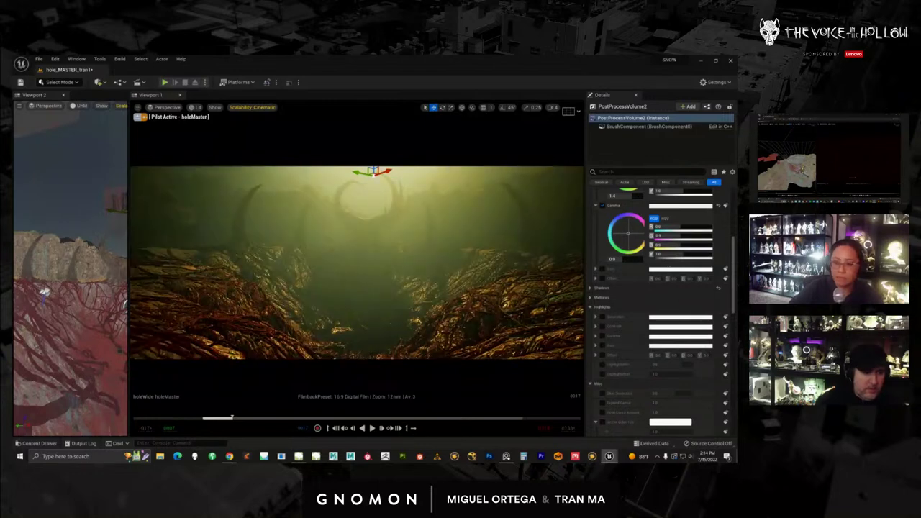
Select the moon and the ExponentialHeightFog in the shot, and undo back to PostProcessVolume2's Global color grading settings.
left_click(365, 200)
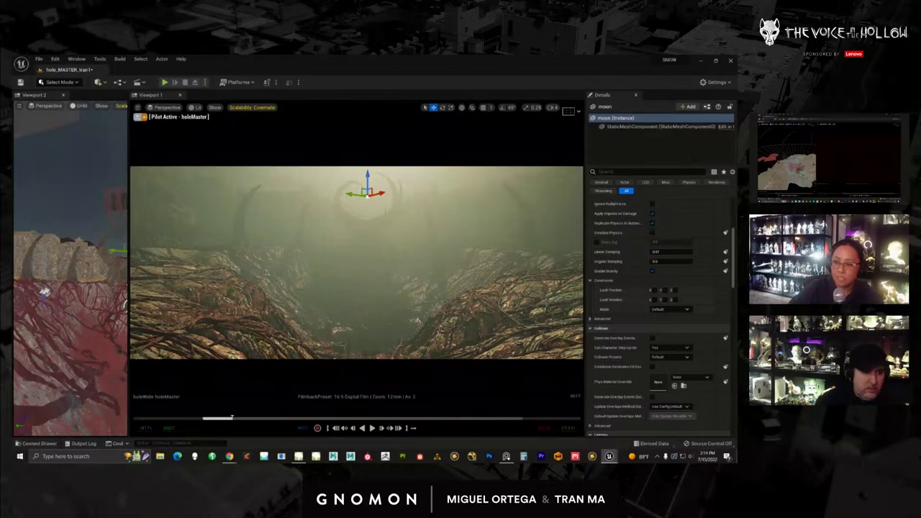
left_click(373, 258)
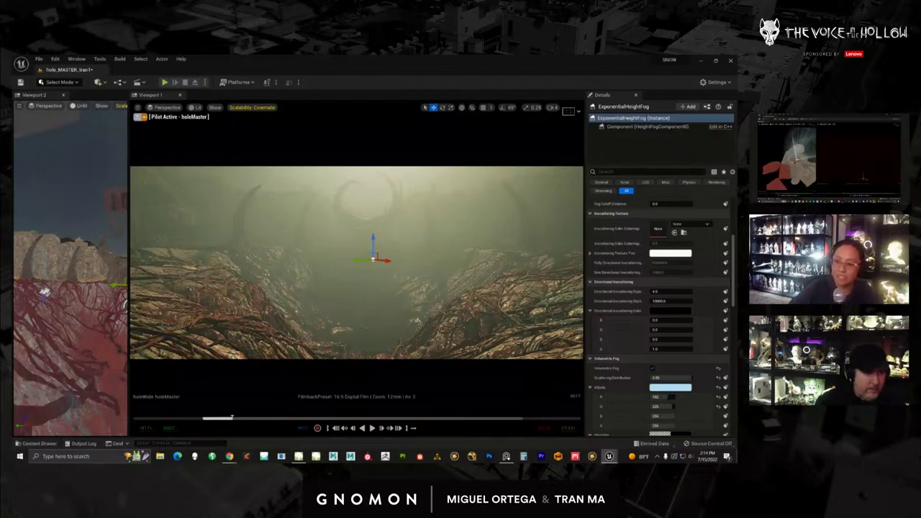
key("ctrl+z")
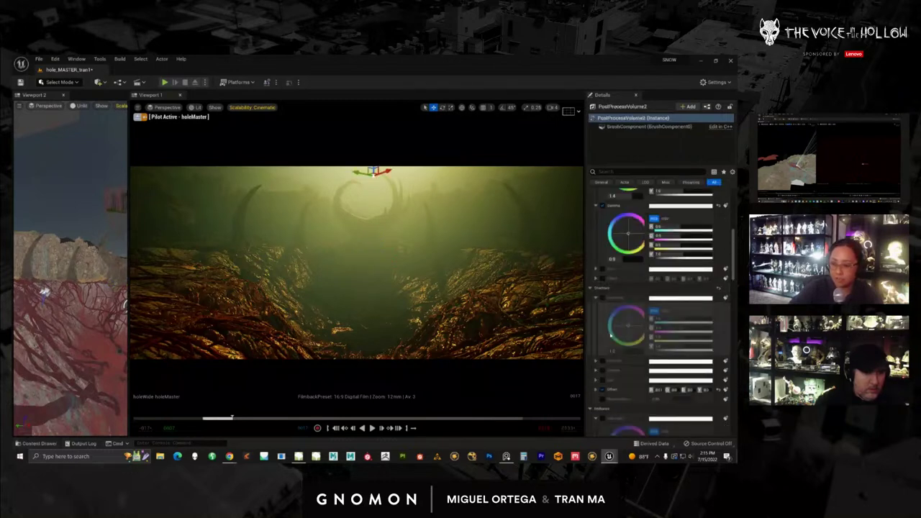
scroll(660, 309, "up", 5)
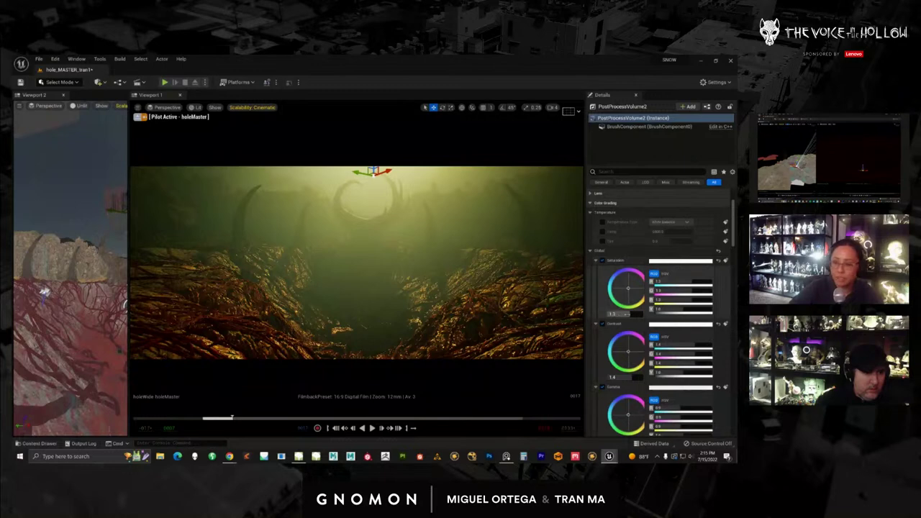
Select DirectionalLight2 in the shot and toggle its Use Temperature option to compare the color, leaving it on.
left_click_drag(627, 313, 626, 314)
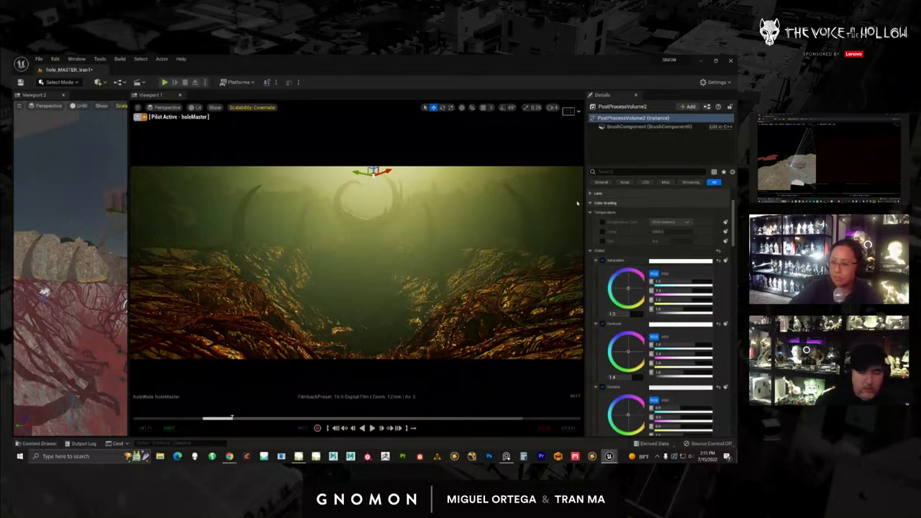
left_click(373, 258)
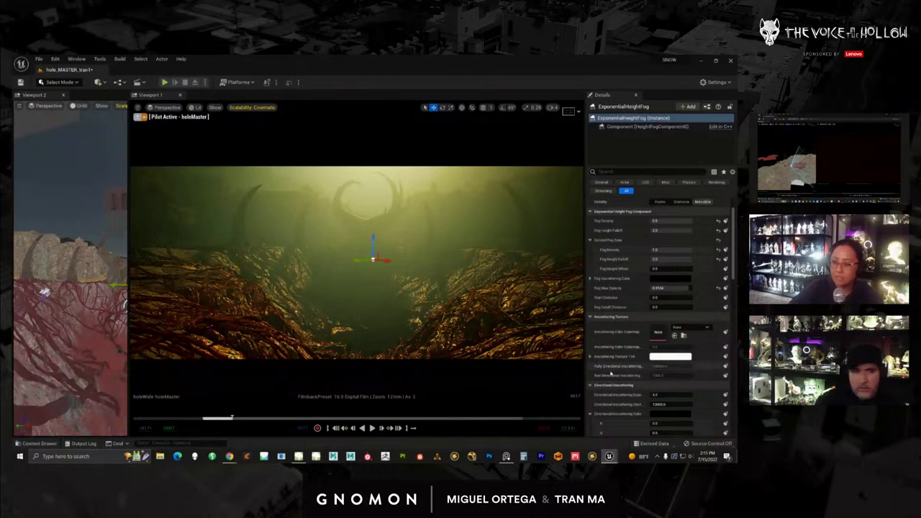
scroll(669, 325, "down", 5)
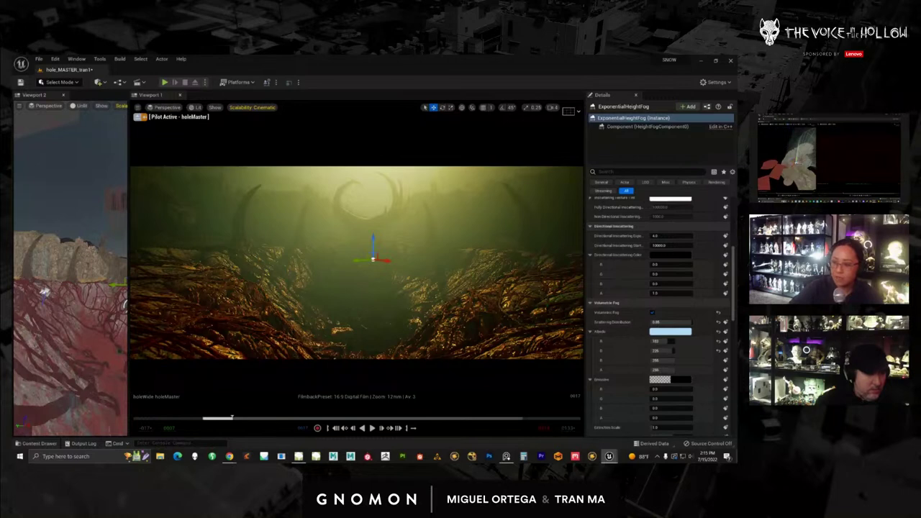
left_click(525, 218)
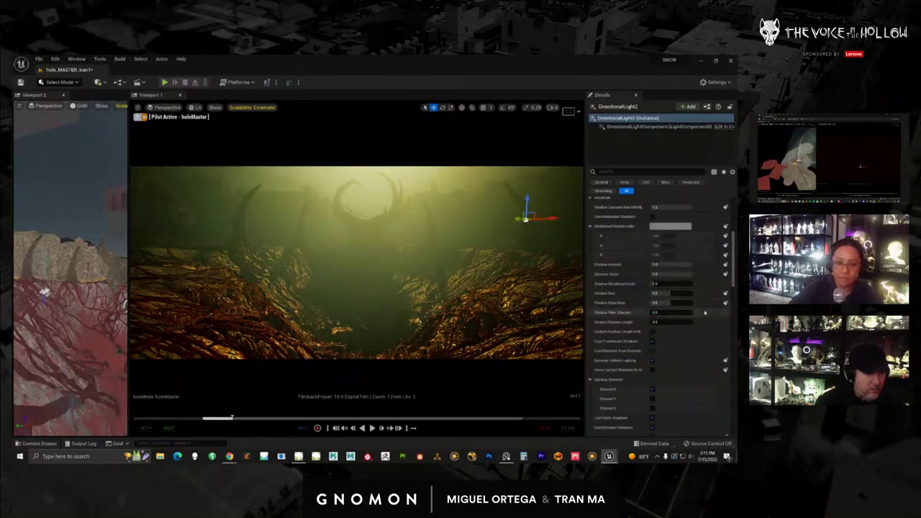
scroll(676, 305, "up", 10)
scroll(691, 307, "up", 2)
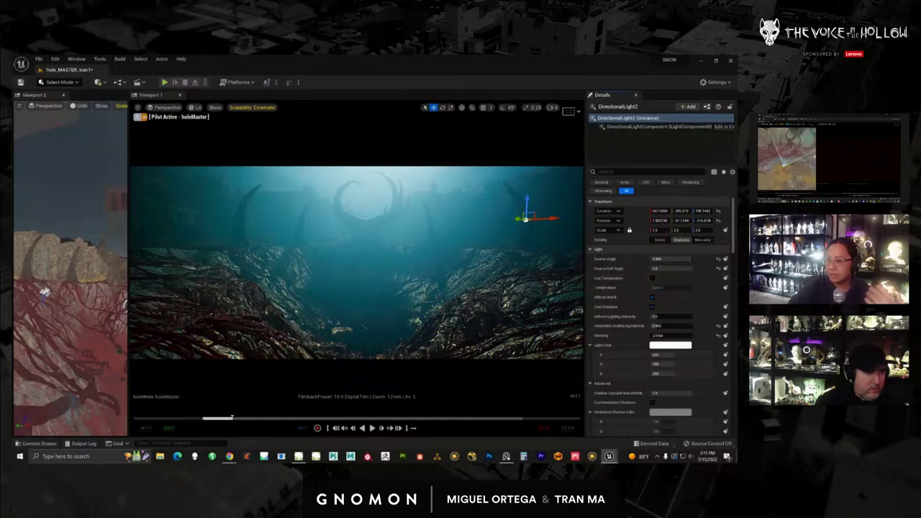
scroll(684, 369, "down", 5)
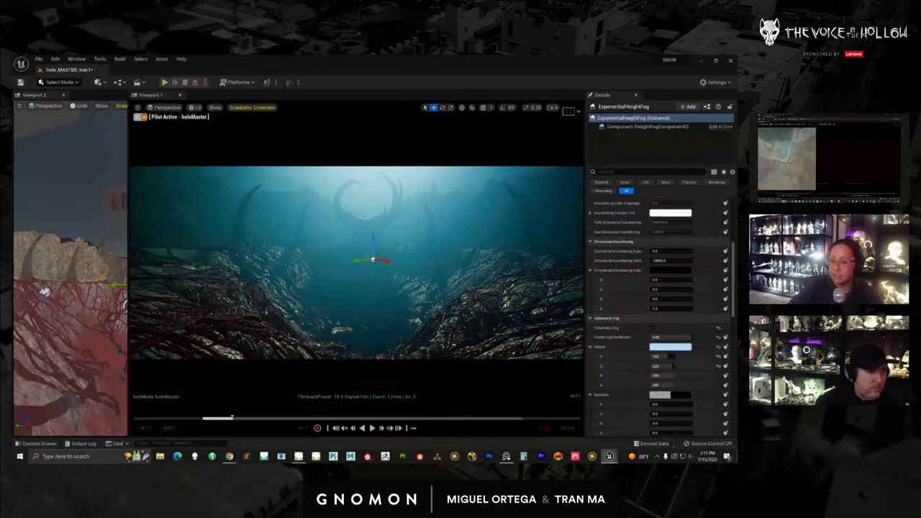
left_click(526, 217)
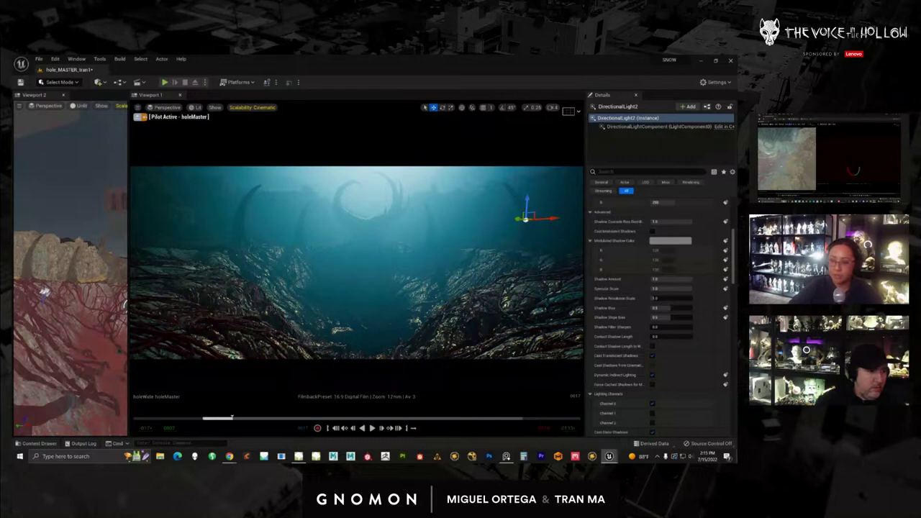
scroll(696, 264, "up", 5)
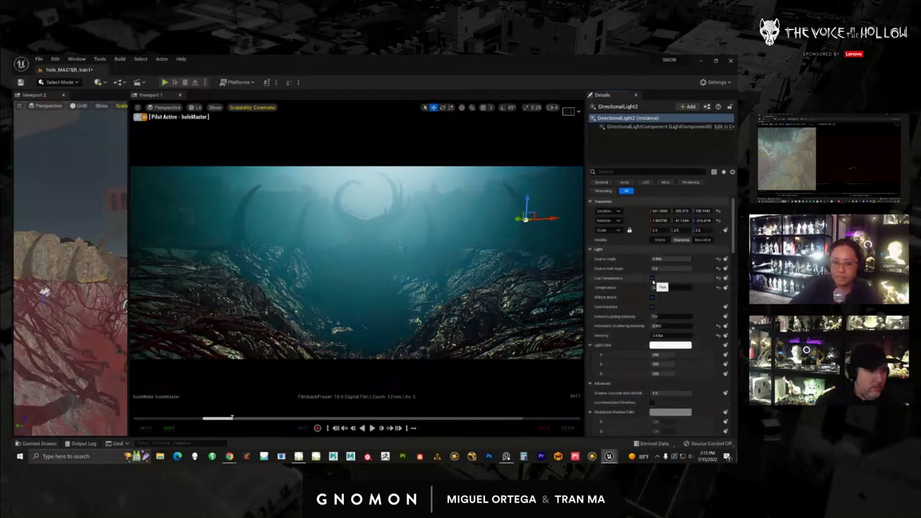
left_click(652, 279)
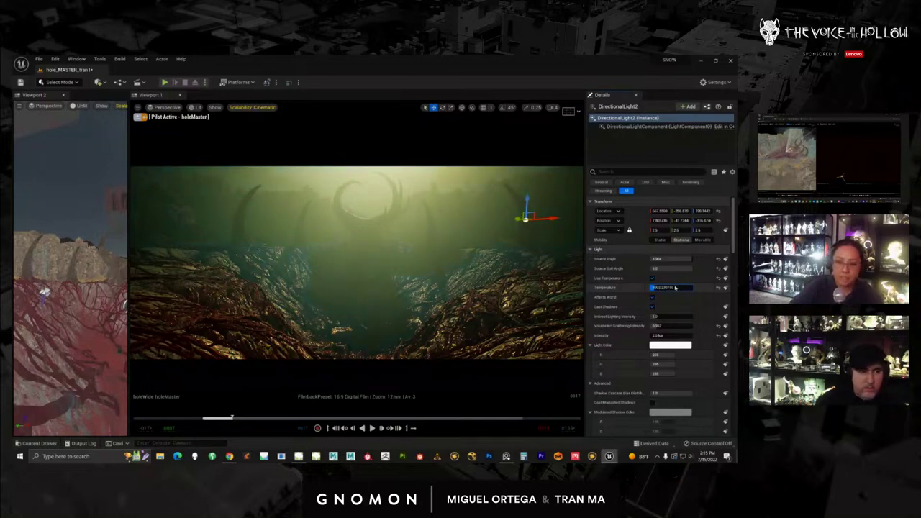
Try different color temperatures on DirectionalLight2 and set its Temperature to 3000.
left_click_drag(674, 288, 679, 286)
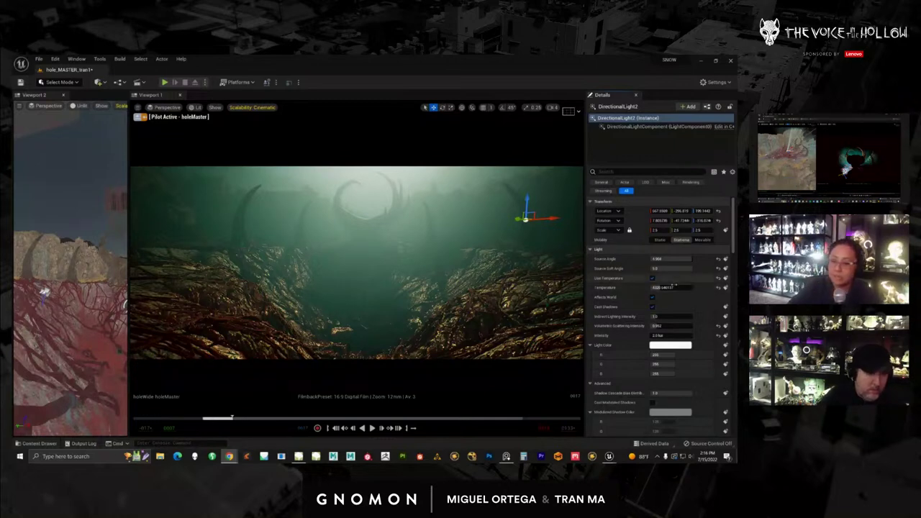
left_click(677, 288)
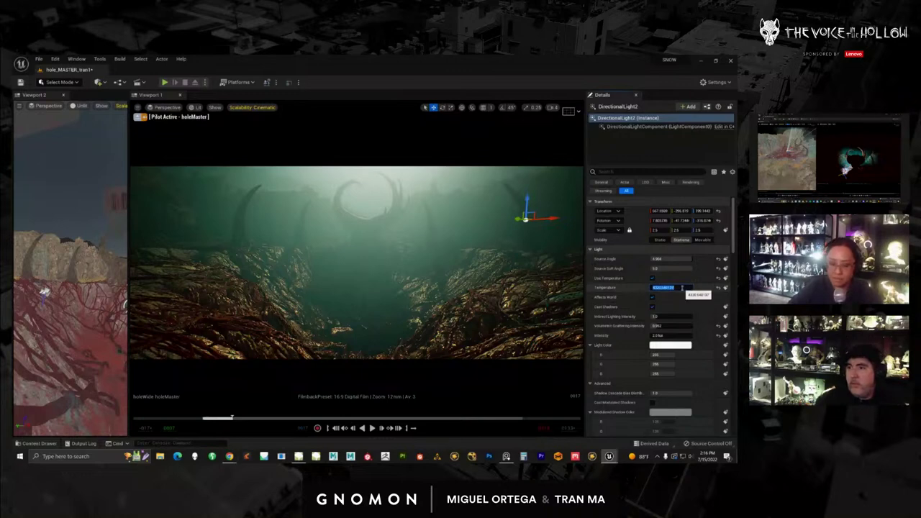
type("6000")
key("Return")
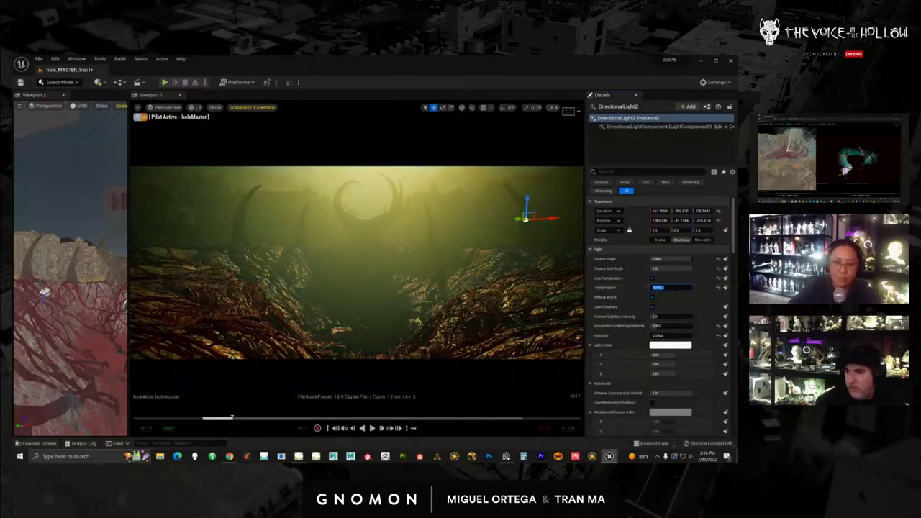
Scrub forward in the shot and examine the cliffs and red terrain surrounding the hole from outside the shot's framing.
left_click_drag(225, 419, 249, 397)
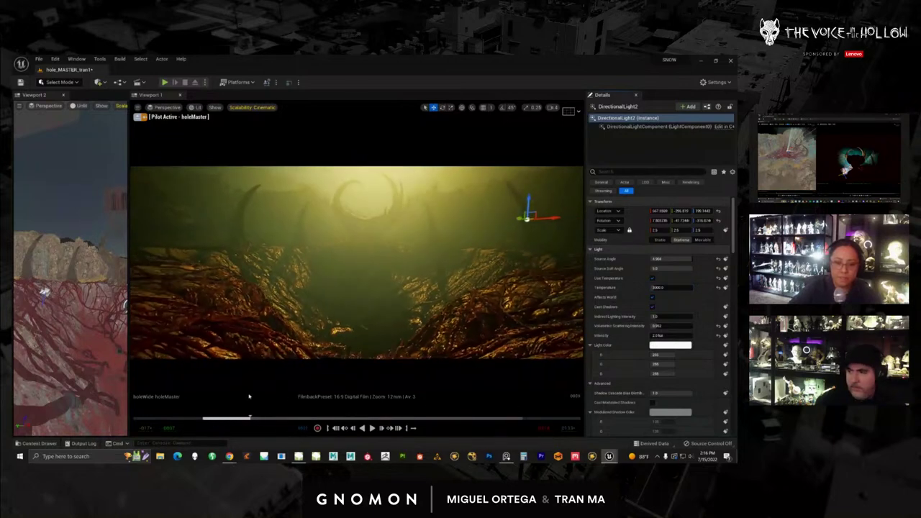
right_click_drag(341, 291, 406, 301)
scroll(407, 301, "down", 5)
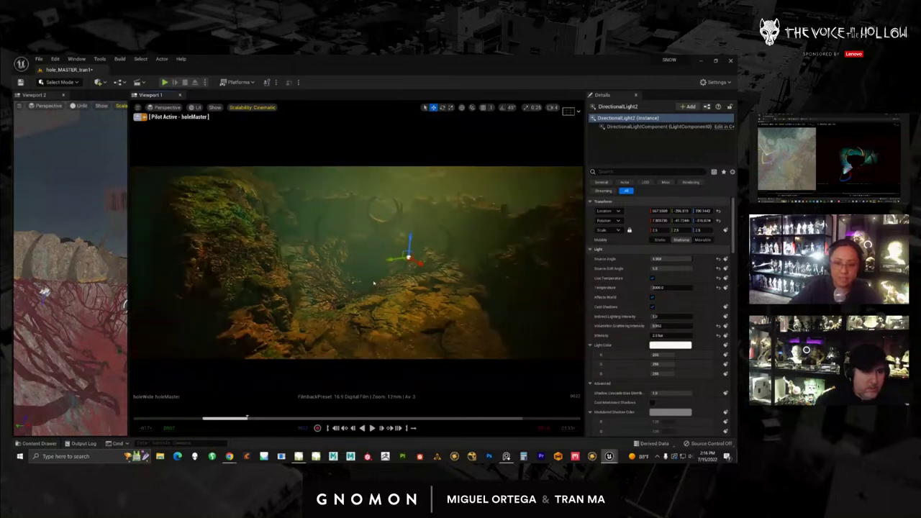
scroll(631, 323, "down", 3)
scroll(467, 321, "down", 4)
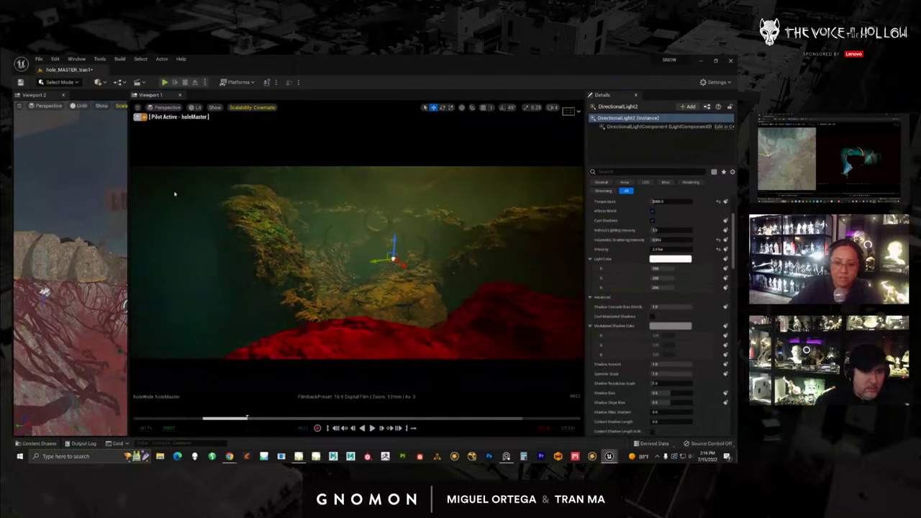
right_click_drag(503, 317, 454, 313)
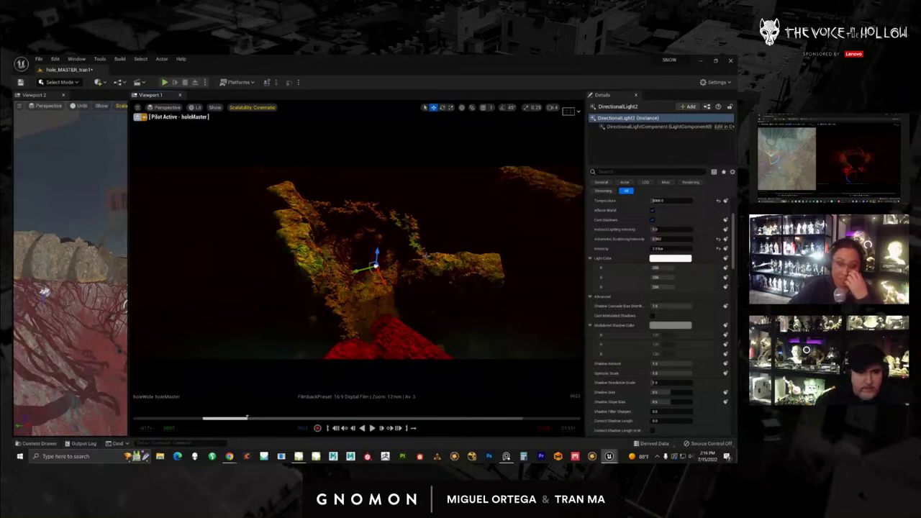
left_click_drag(432, 317, 455, 284, "alt")
scroll(455, 285, "up", 10)
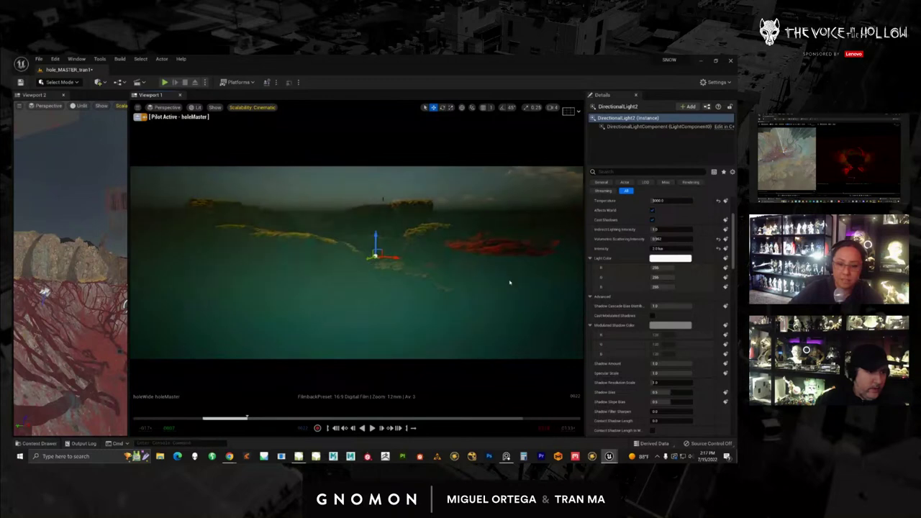
Examine the horns, roots and sky around the hole, return to the shot camera and scrub towards the shot's end.
left_click_drag(405, 311, 628, 421, "alt")
left_click_drag(360, 267, 250, 226, "alt")
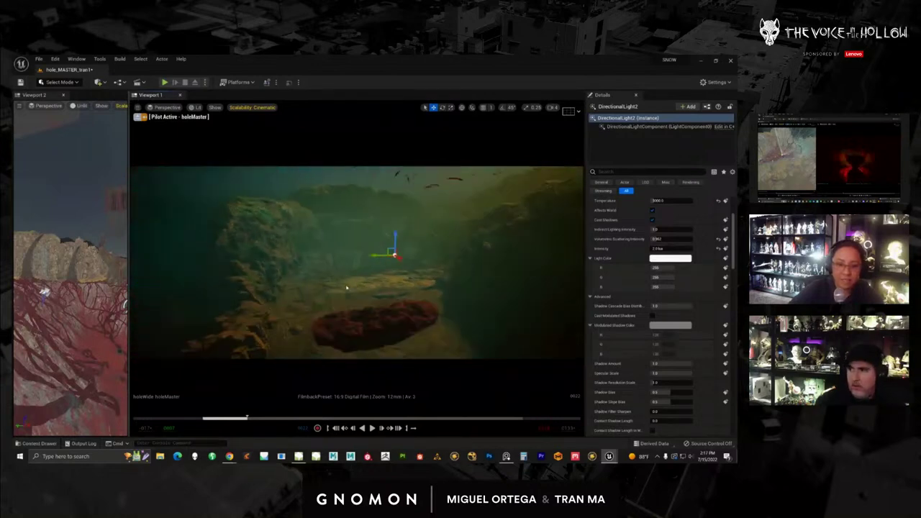
left_click_drag(361, 293, 400, 261, "alt")
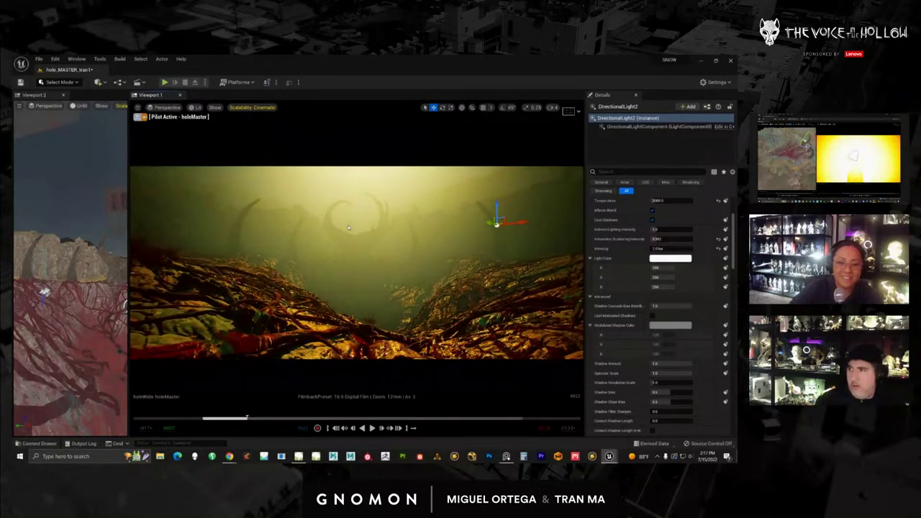
mouse_move(348, 224)
left_mouse_down("alt")
mouse_move(130, 253)
mouse_move(372, 238)
mouse_move(292, 212)
mouse_move(285, 220)
mouse_move(364, 258)
mouse_move(312, 248)
mouse_move(349, 241)
left_mouse_up("alt")
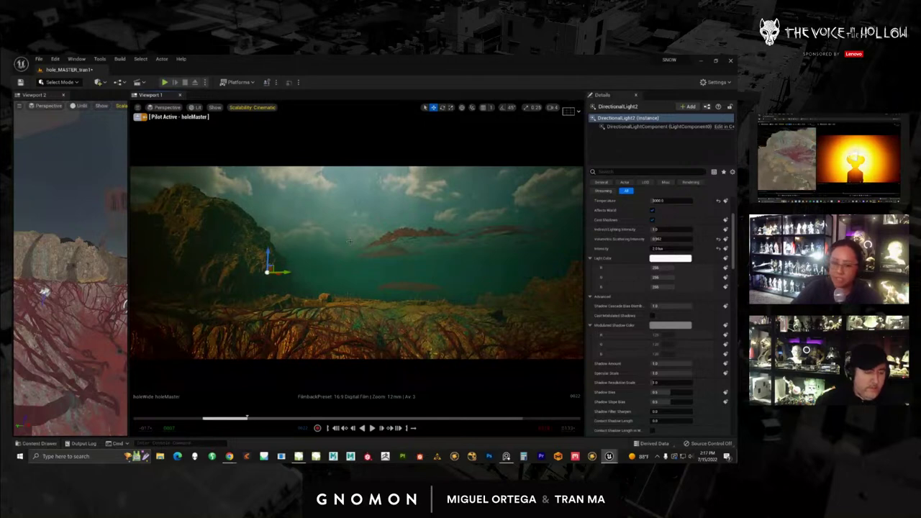
left_click_drag(371, 241, 135, 252, "alt")
right_click_drag(135, 253, 371, 299)
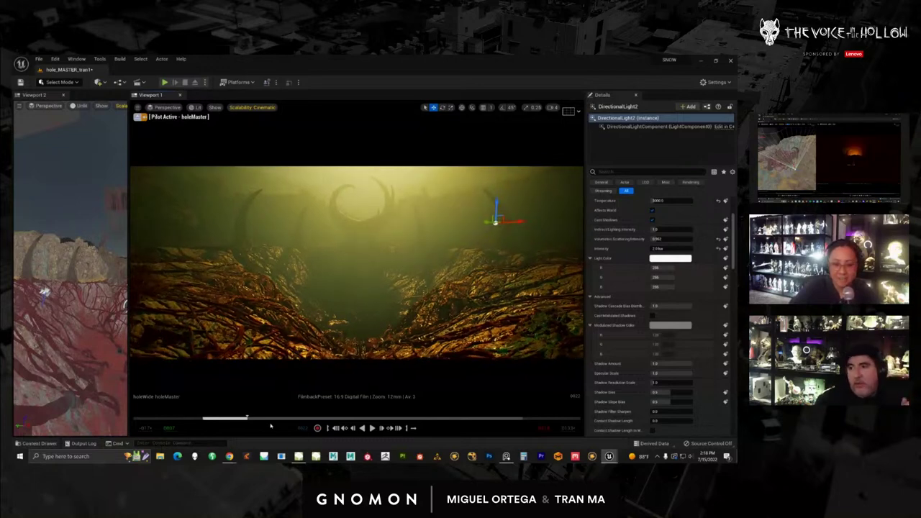
left_click_drag(248, 418, 495, 422)
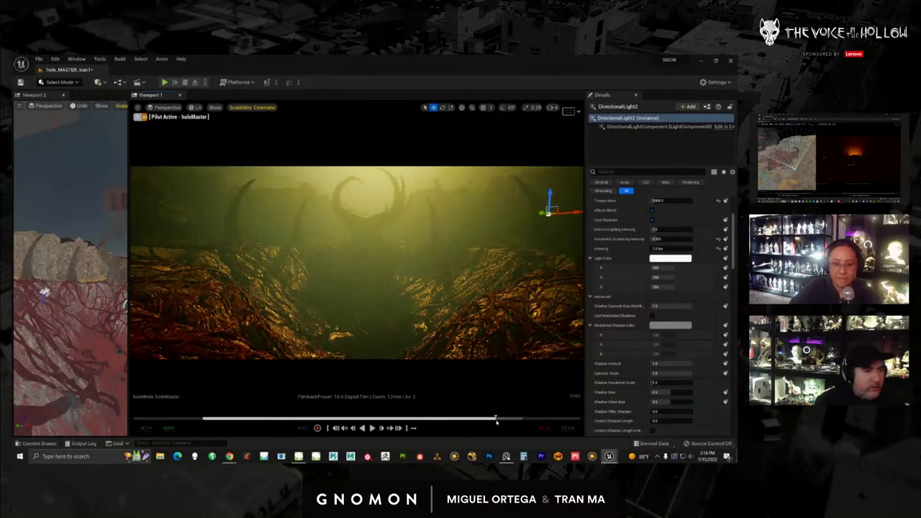
Switch to Premiere Pro and play the orange-lit face close-up full screen from its place in the MASTER-SPEAR sequence.
key("alt+Tab")
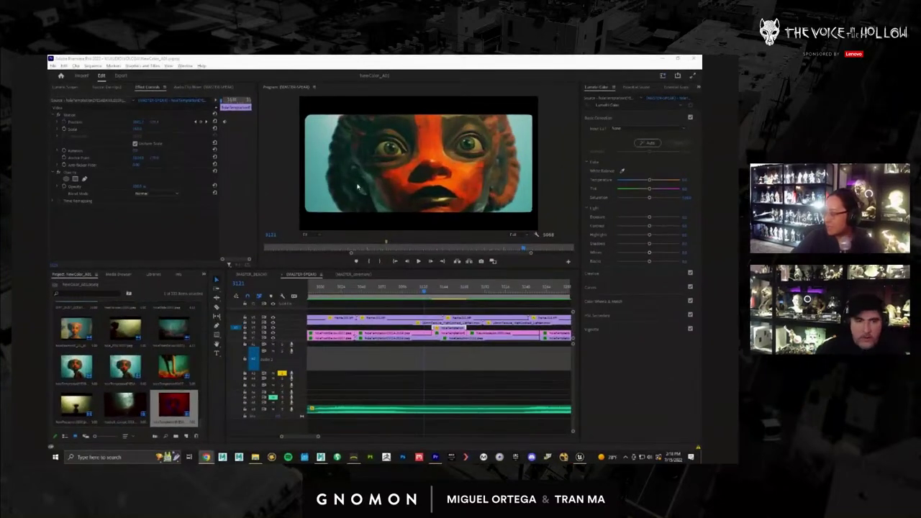
left_click(408, 290)
left_click_drag(410, 292, 346, 291)
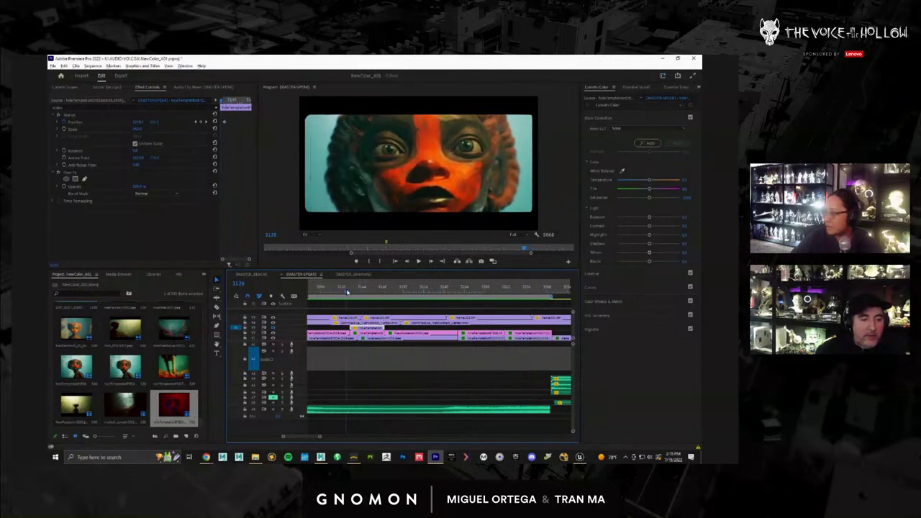
left_click(344, 291)
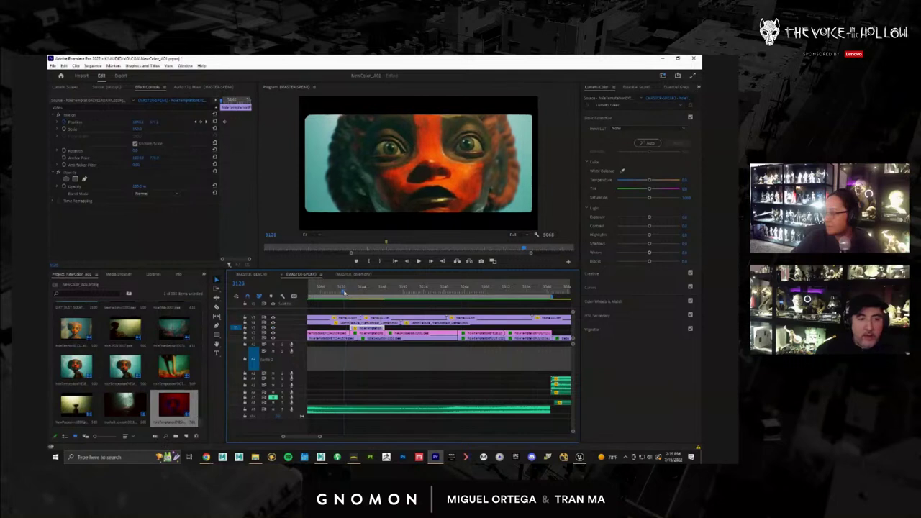
left_click_drag(343, 292, 347, 292)
key("ctrl+grave")
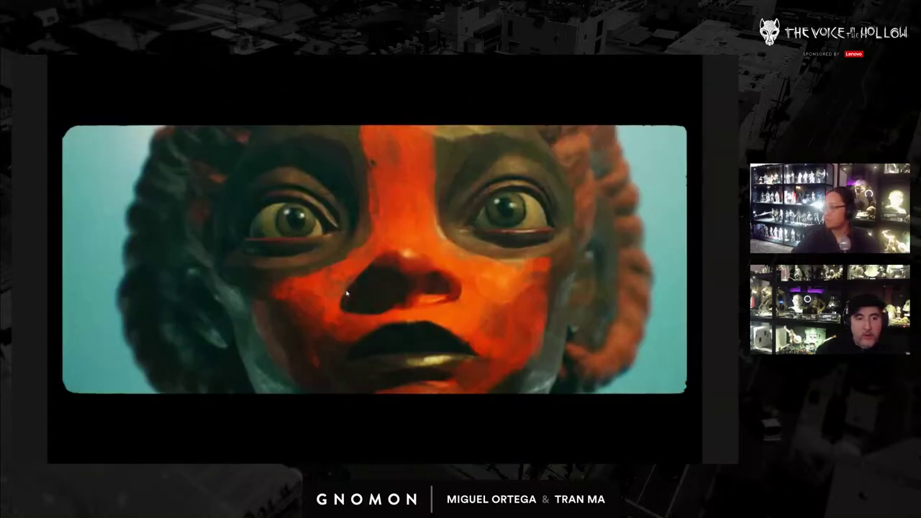
key("space")
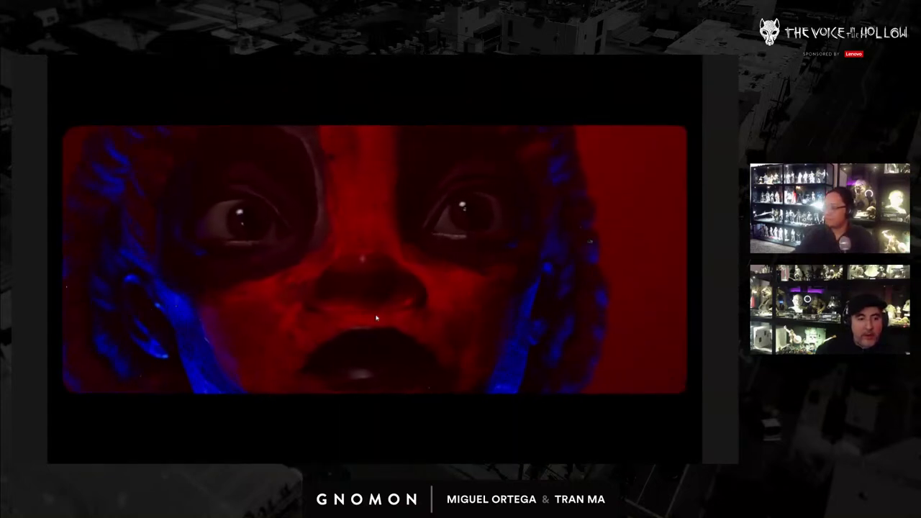
Review the cut from the red and blue face close-up to the foggy green hole shot in the sequence.
key("Escape")
mouse_move(364, 291)
left_mouse_down()
mouse_move(346, 292)
mouse_move(386, 297)
mouse_move(376, 299)
left_mouse_up()
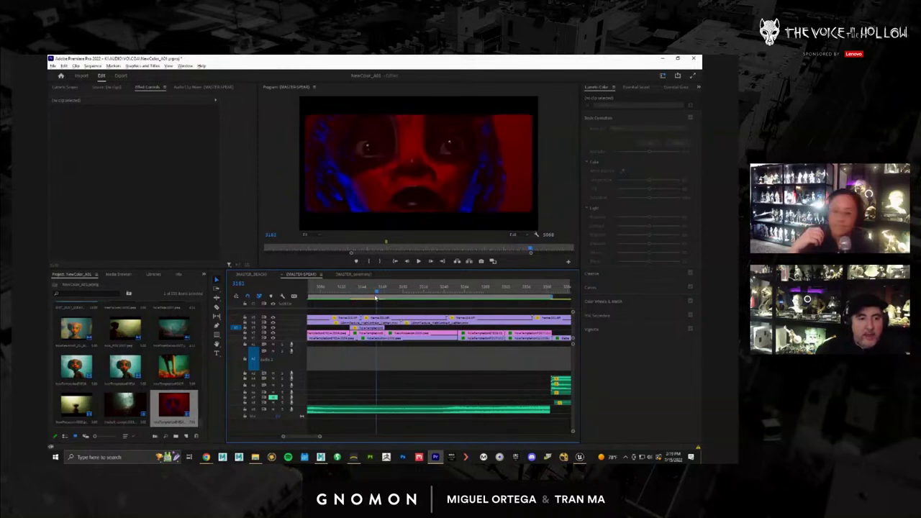
key("ctrl+grave")
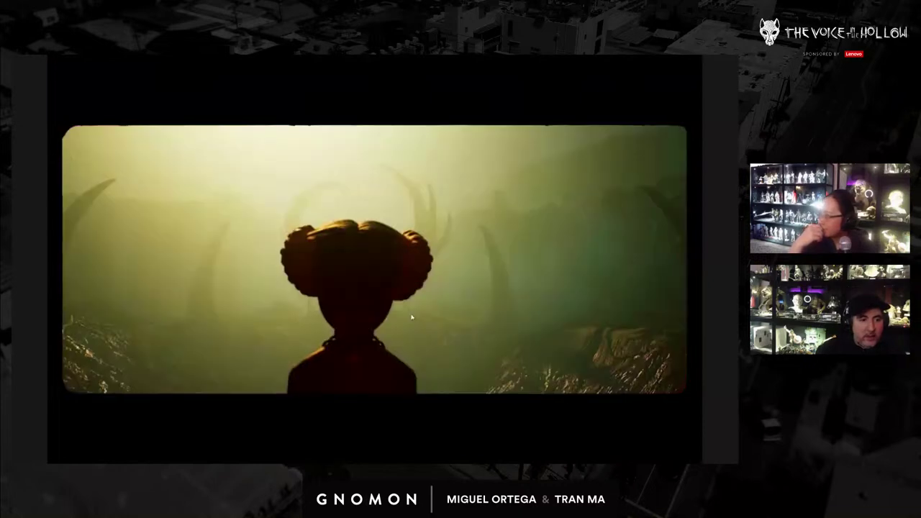
key("ctrl+grave")
left_click_drag(381, 293, 361, 300)
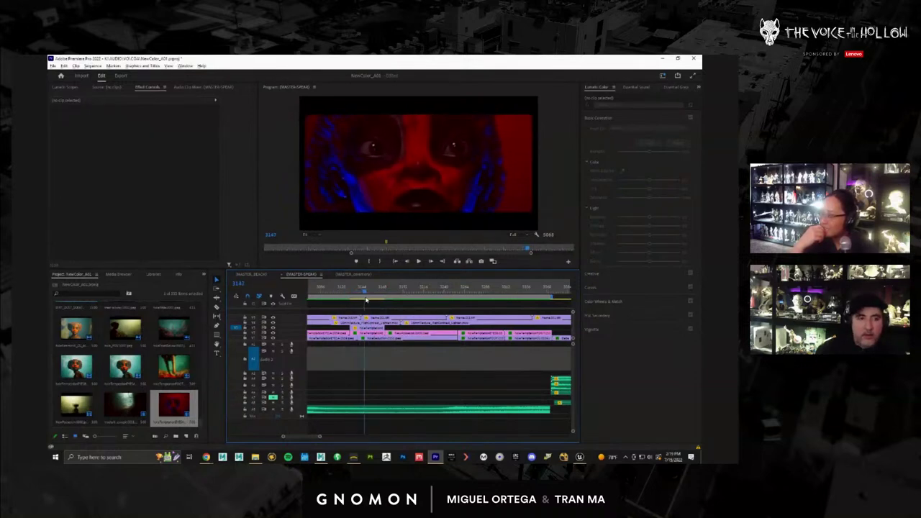
mouse_move(361, 299)
left_mouse_down()
mouse_move(348, 299)
mouse_move(414, 307)
mouse_move(381, 308)
mouse_move(464, 303)
mouse_move(354, 315)
mouse_move(362, 316)
left_mouse_up()
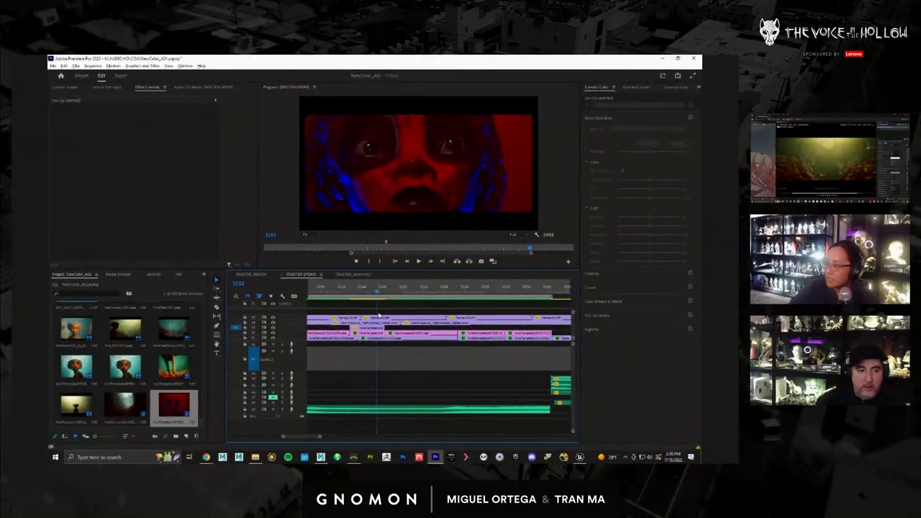
Minimize Premiere Pro, return to the Unreal hole level and examine the selected spotlight's cone around the horns and roots.
left_click(662, 59)
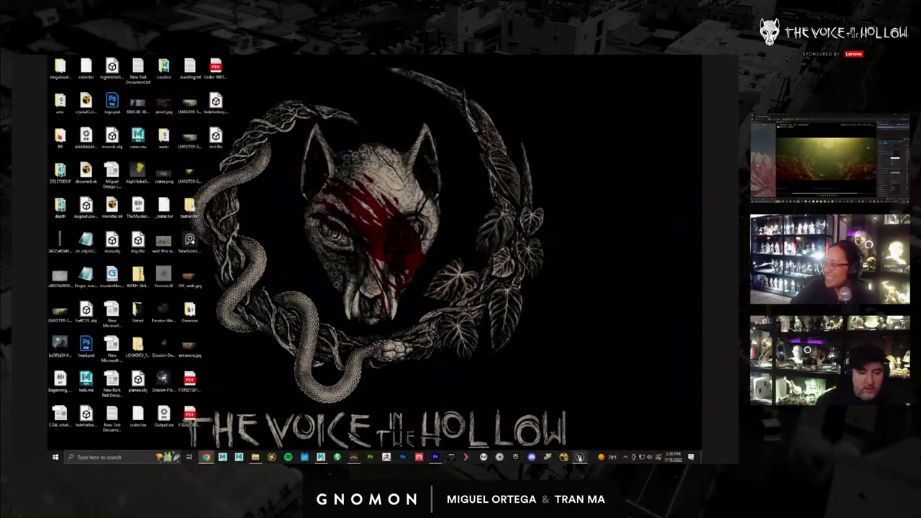
left_click(579, 456)
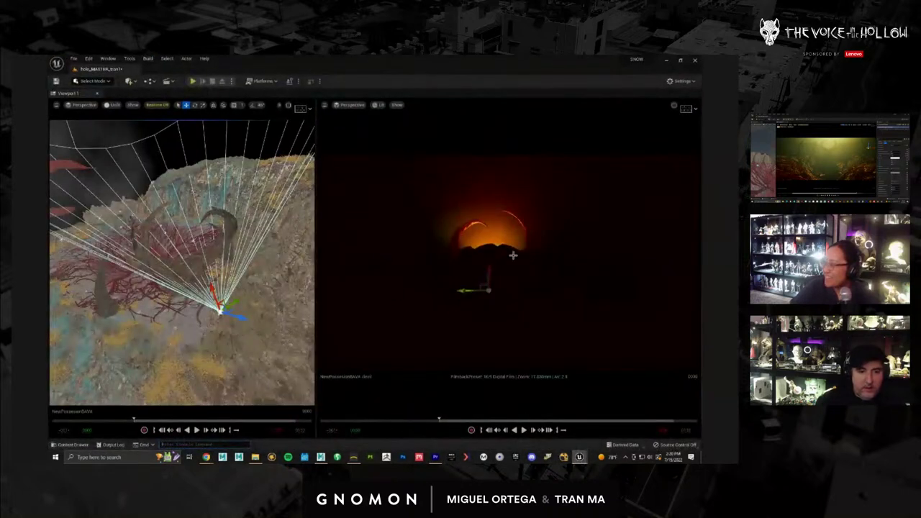
left_click(462, 291)
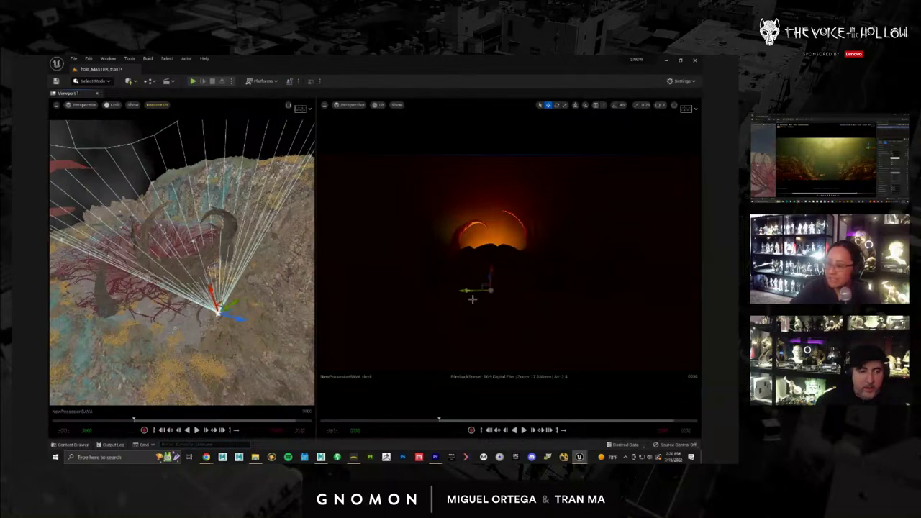
left_click_drag(232, 352, 48, 321, "alt")
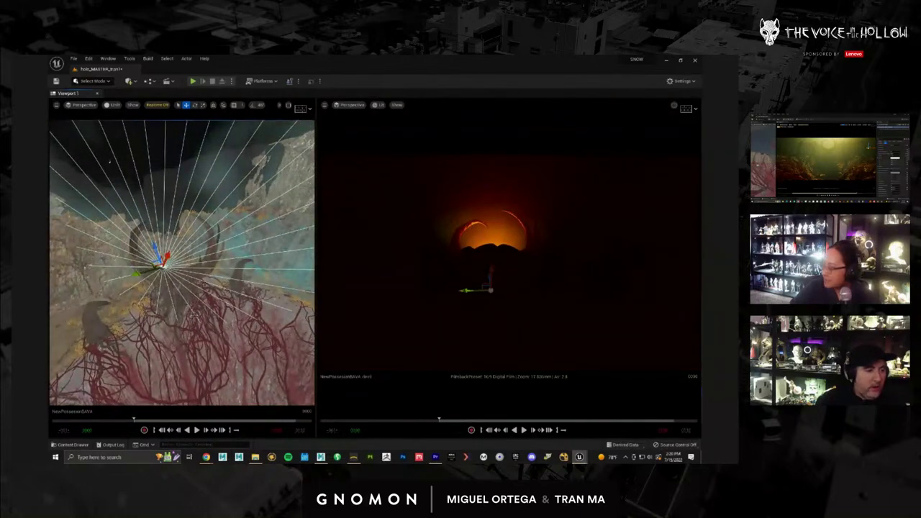
Try slightly different positions for the light beside the roots, refreshing the view to compare the glow behind the silhouetted figure, and undo the changes.
scroll(109, 161, "down", 5)
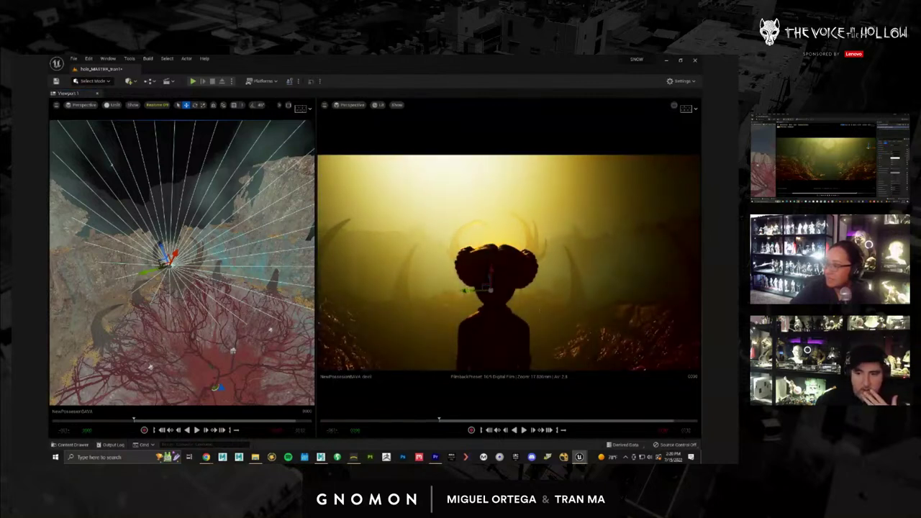
left_click(111, 165)
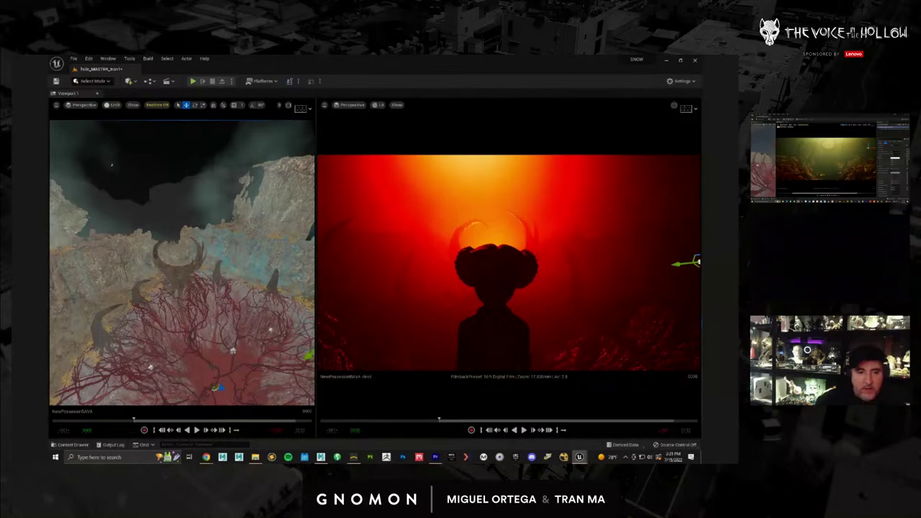
key("ctrl+z")
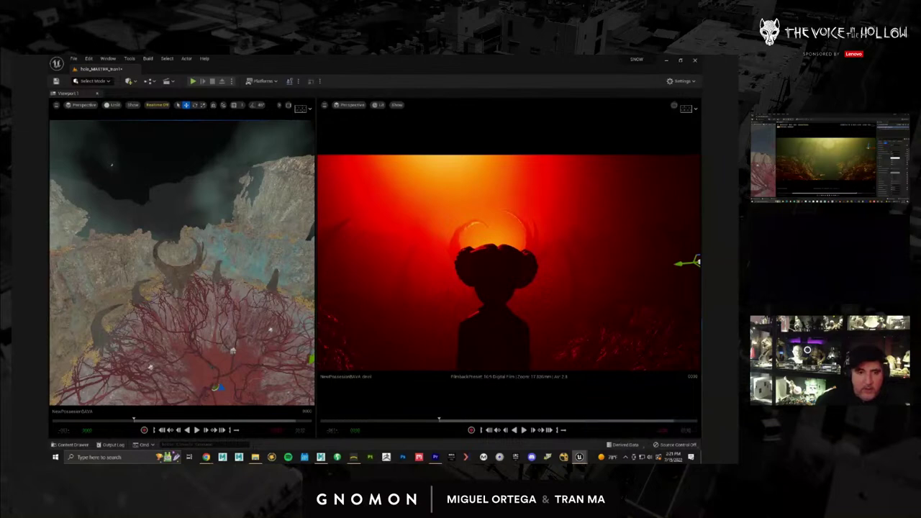
left_click_drag(312, 358, 307, 354)
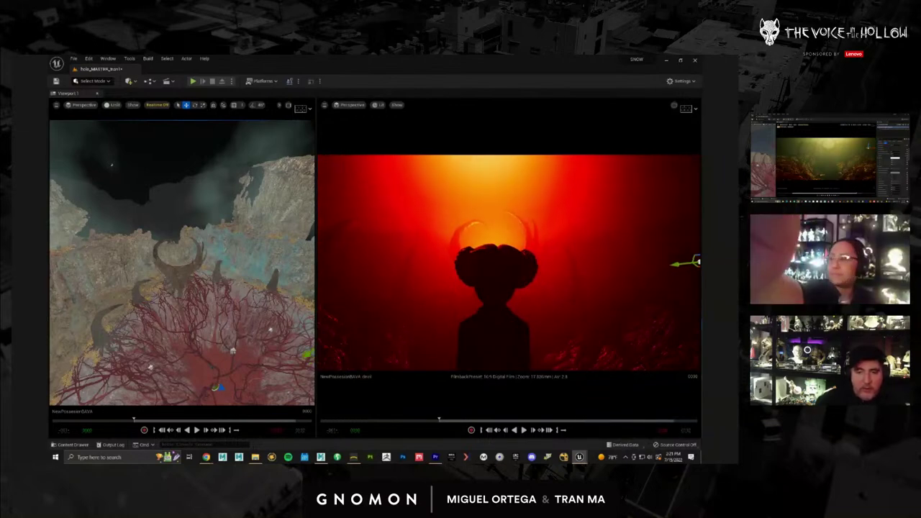
key("ctrl+r")
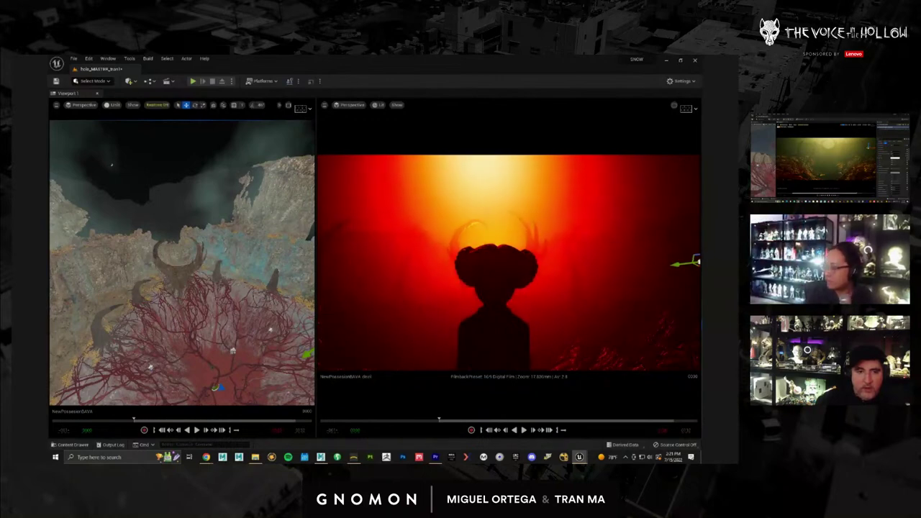
key("ctrl+r")
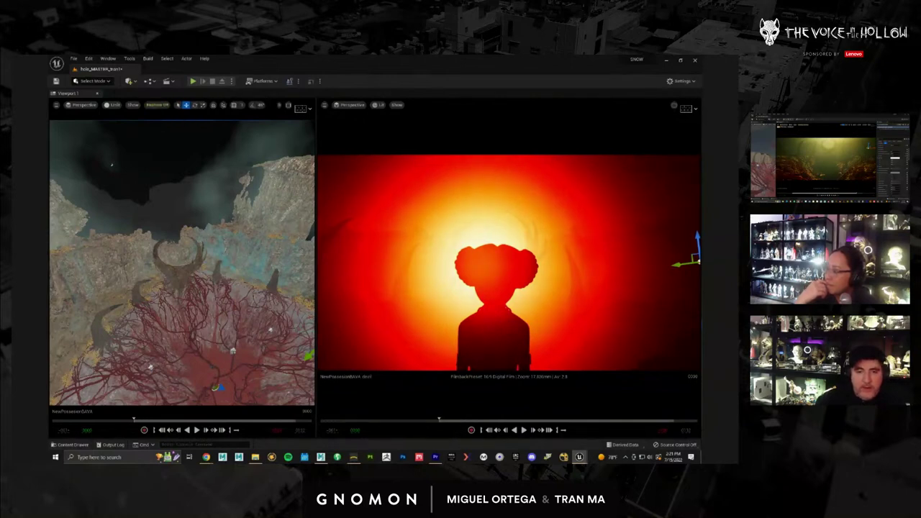
key("ctrl+r")
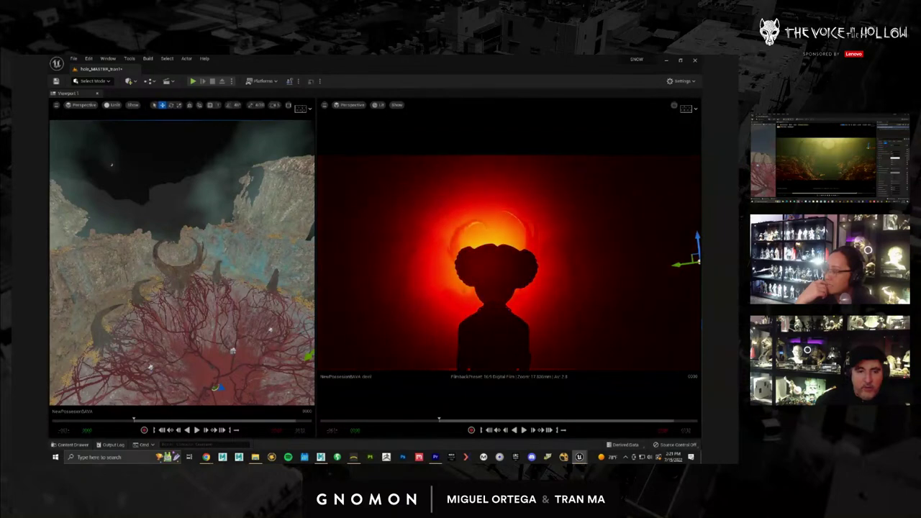
key("ctrl+r")
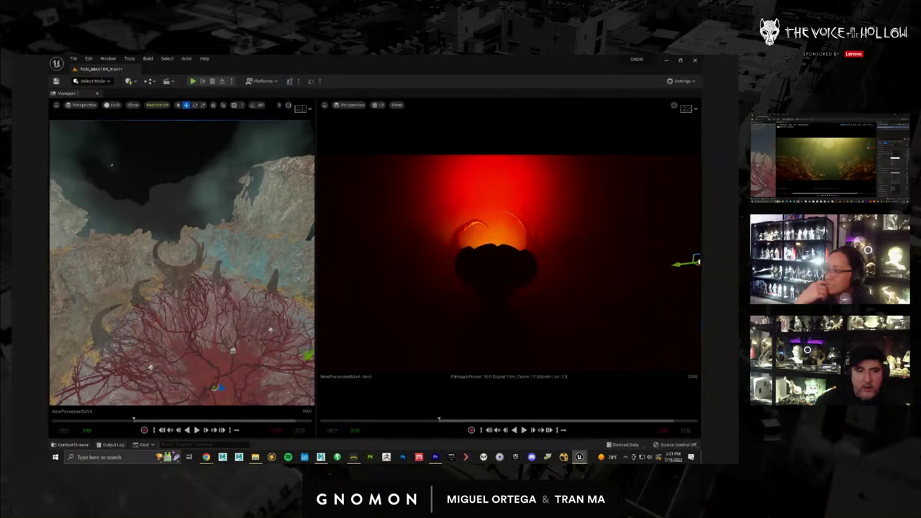
key("ctrl+z")
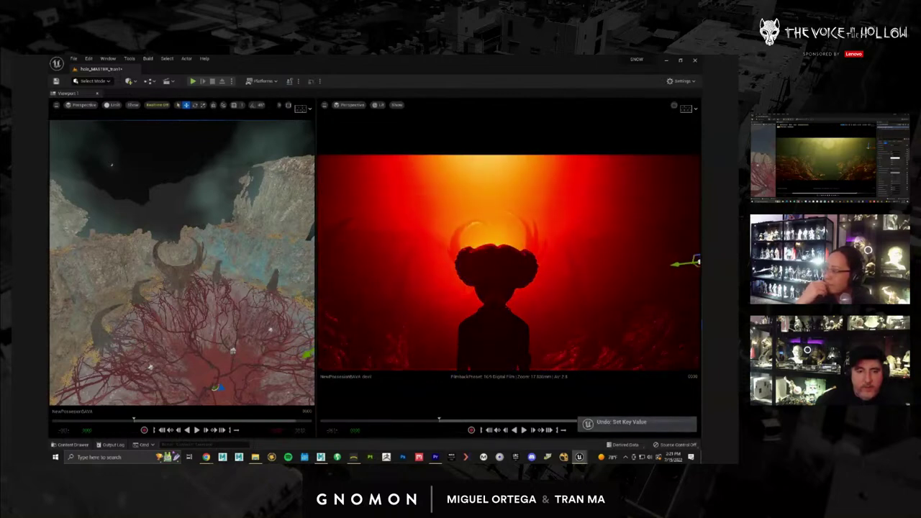
key("ctrl+z")
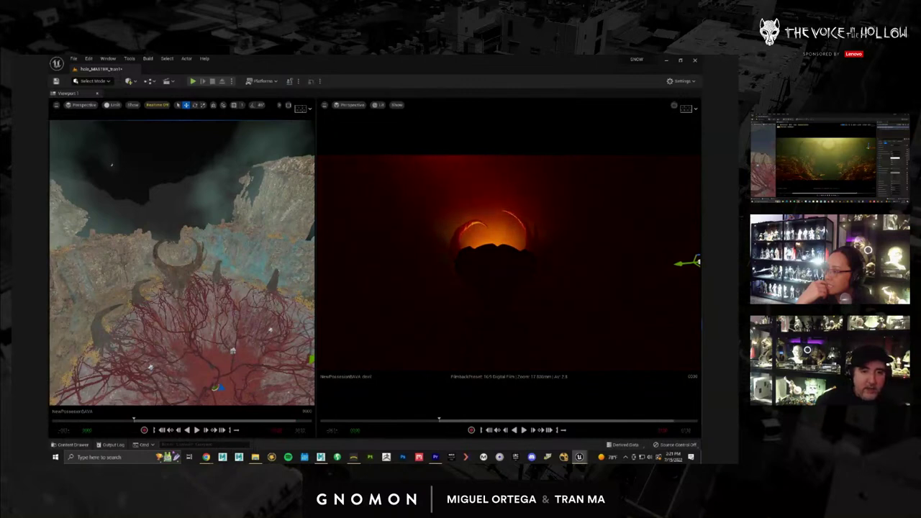
Select the spotlight behind the figure, switch the gizmo to world space and shift the light sideways past the figure's head.
left_click_drag(267, 295, 119, 268, "alt")
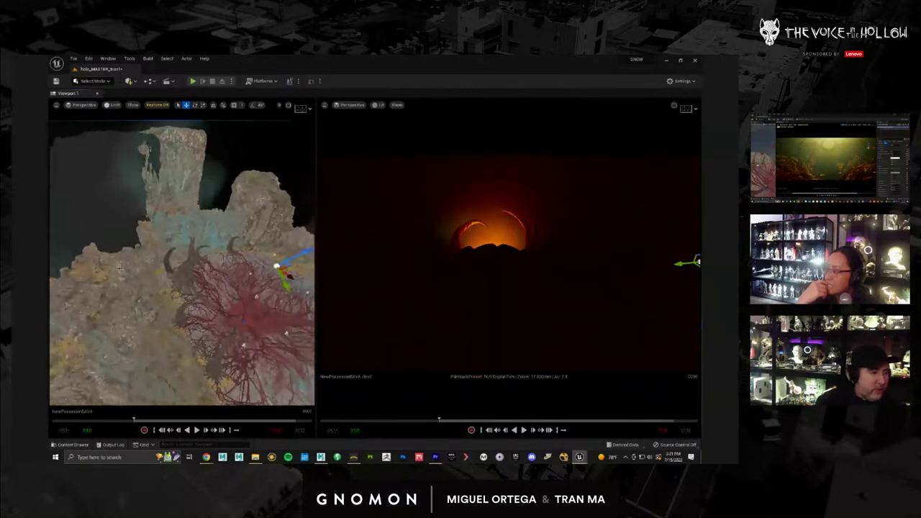
left_click_drag(165, 291, 152, 276)
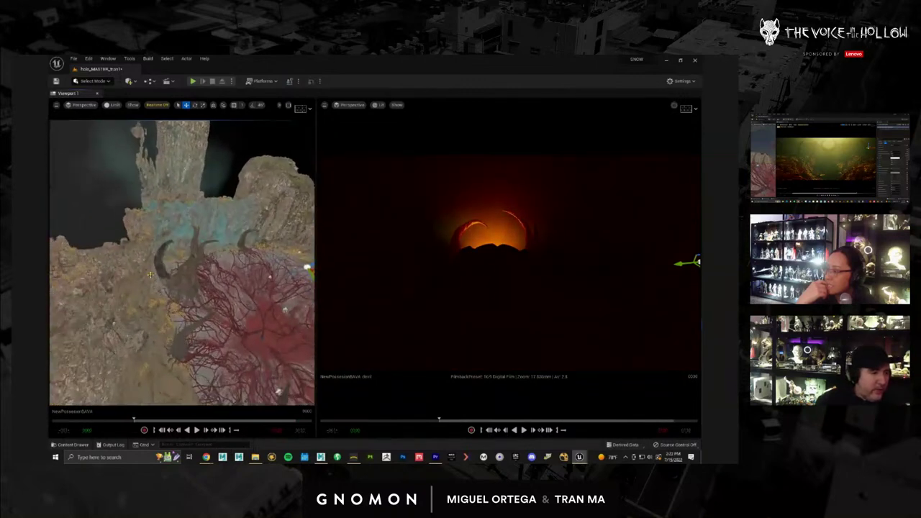
left_click(151, 274)
mouse_move(193, 313)
left_mouse_down("alt")
mouse_move(169, 309)
mouse_move(173, 331)
mouse_move(141, 311)
mouse_move(185, 313)
left_mouse_up("alt")
left_click_drag(229, 332, 180, 374, "alt")
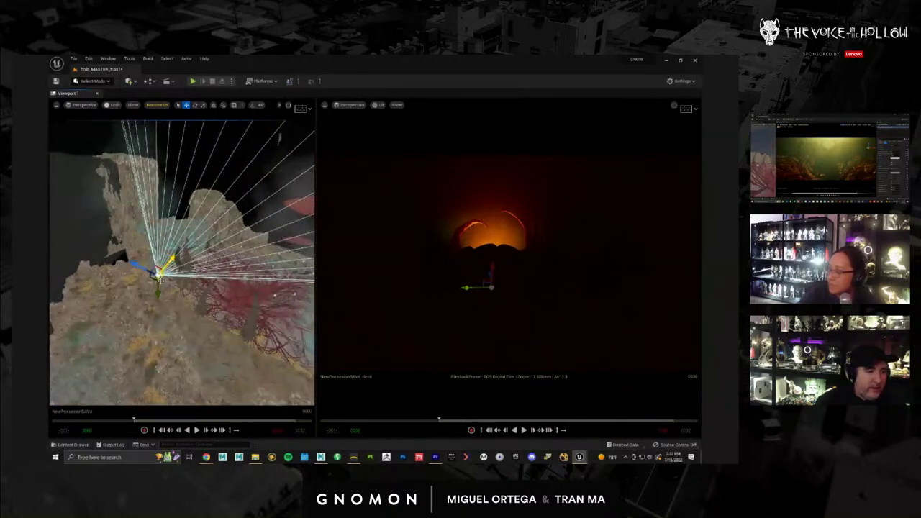
left_click(213, 105)
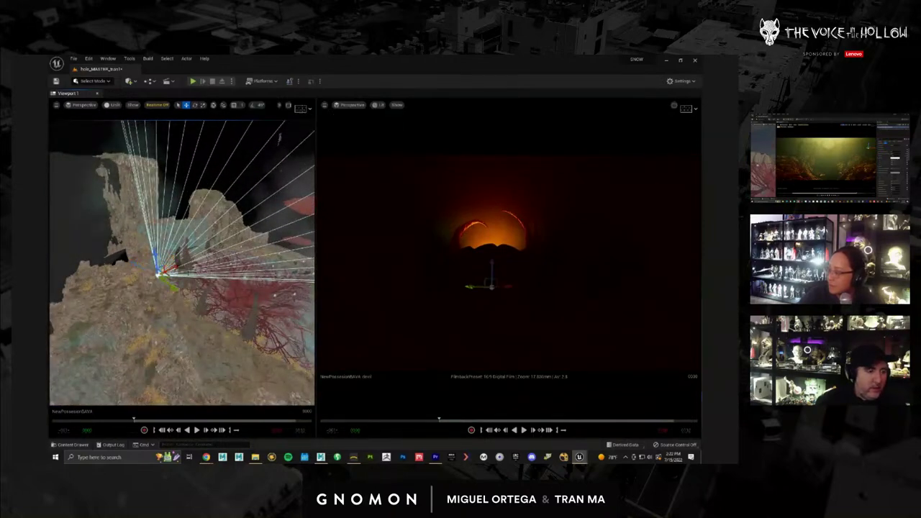
left_click_drag(179, 288, 293, 299)
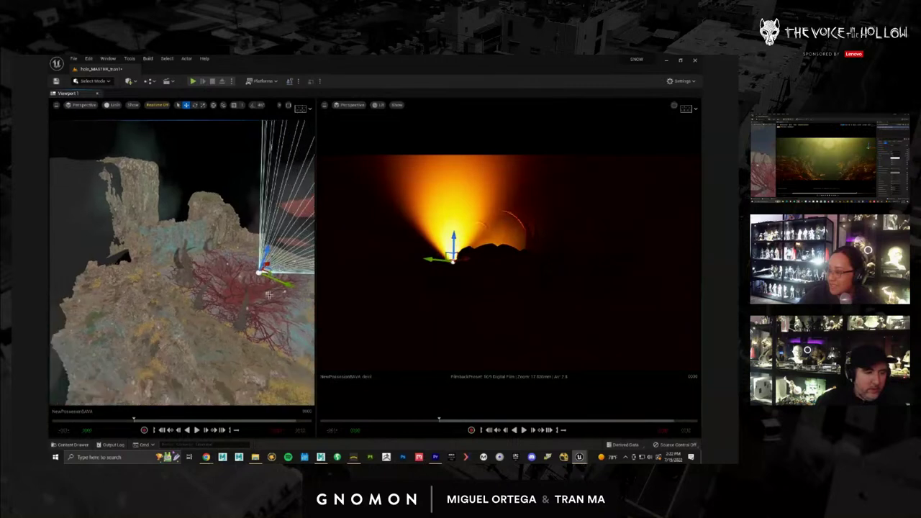
Try rotating the shifted spotlight in local and world space to aim its cone towards the shot camera, and adjust its height.
key("e")
left_click_drag(197, 298, 264, 309)
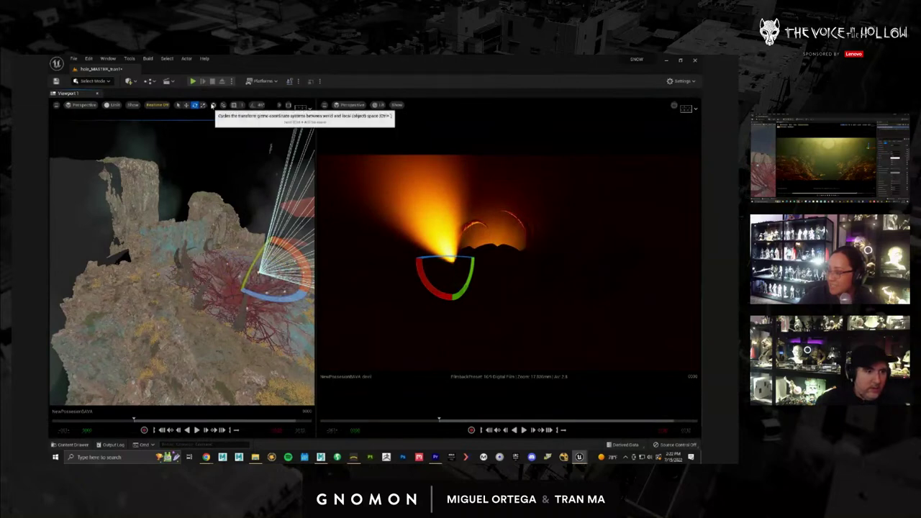
left_click(214, 105)
mouse_move(272, 242)
left_mouse_down()
mouse_move(344, 269)
mouse_move(287, 249)
left_mouse_up()
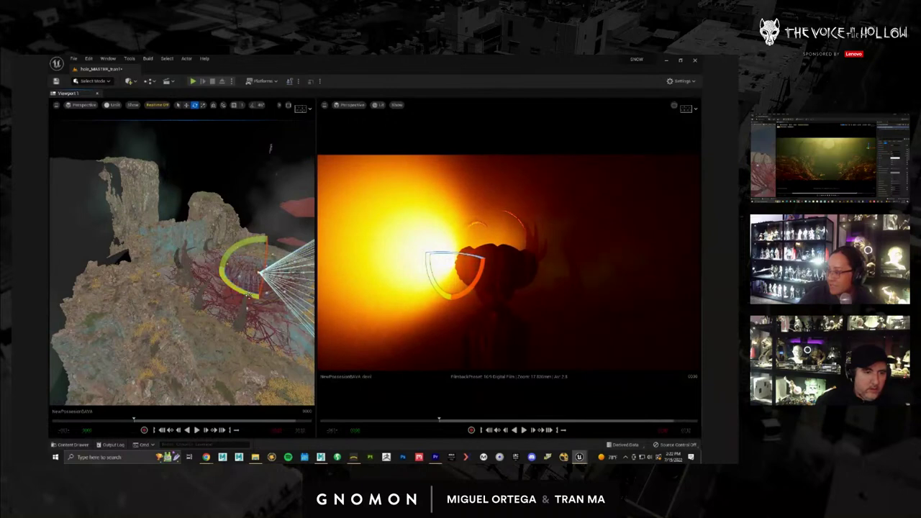
left_click_drag(250, 293, 291, 306)
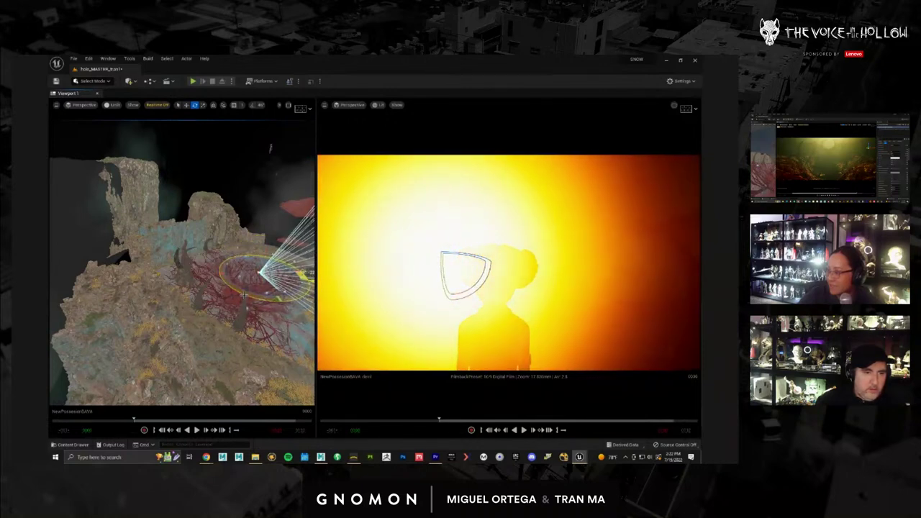
key("w")
left_click_drag(265, 251, 270, 284)
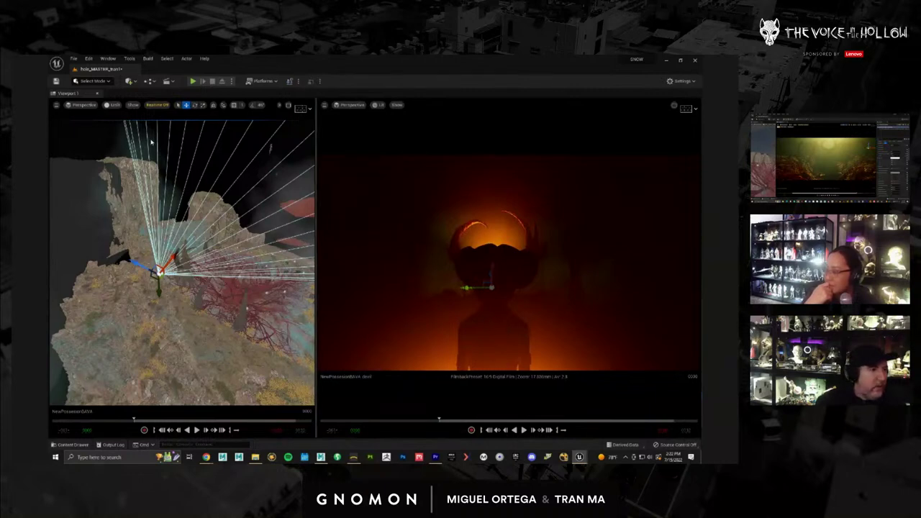
Add a Spot Light near the horns at the hole's rim and rotate it to aim straight down.
left_click(130, 81)
mouse_move(158, 145)
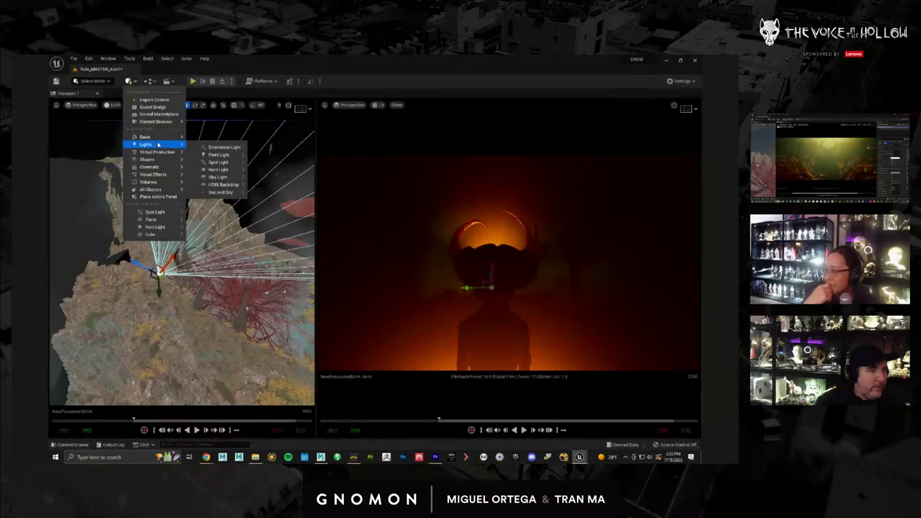
left_click(218, 162)
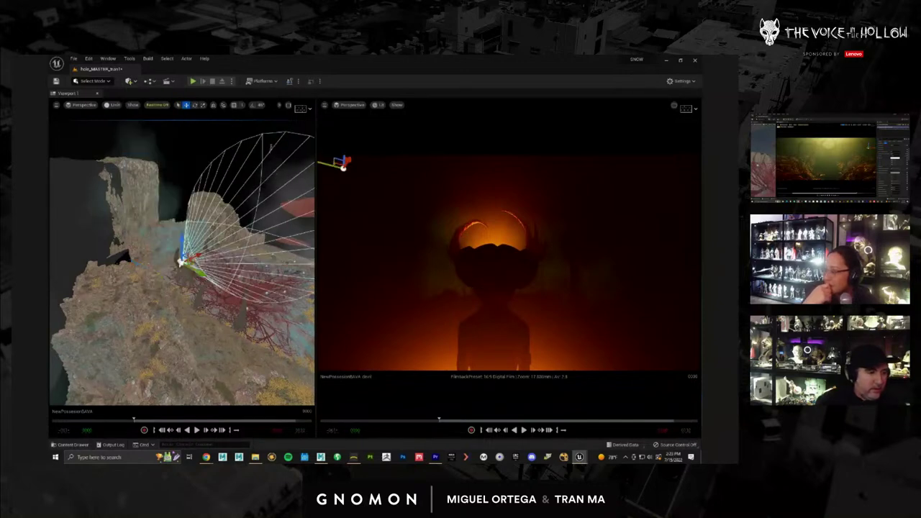
left_click_drag(210, 324, 147, 348, "alt")
key("e")
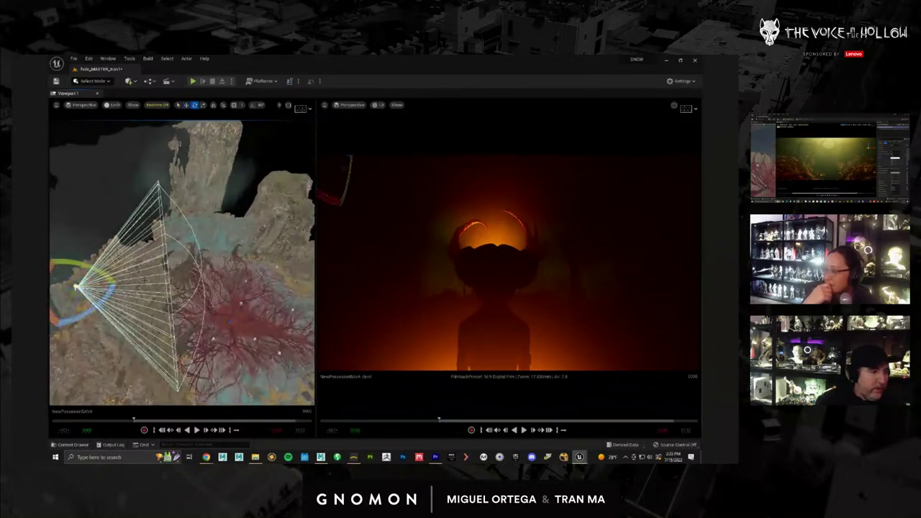
left_click_drag(91, 268, 248, 349)
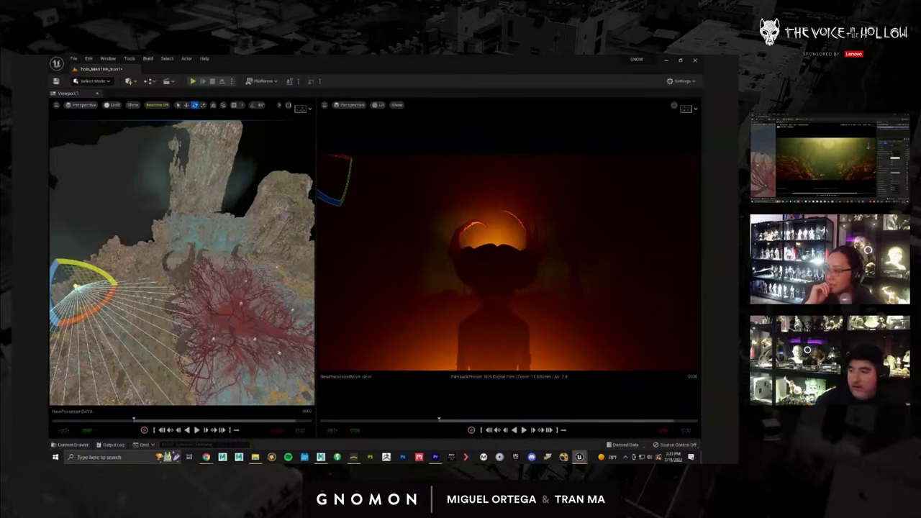
Move the new downward spotlight along the hole's rim so it lights the ground left of the figure in blue.
left_click_drag(189, 317, 177, 319, "alt")
key("w")
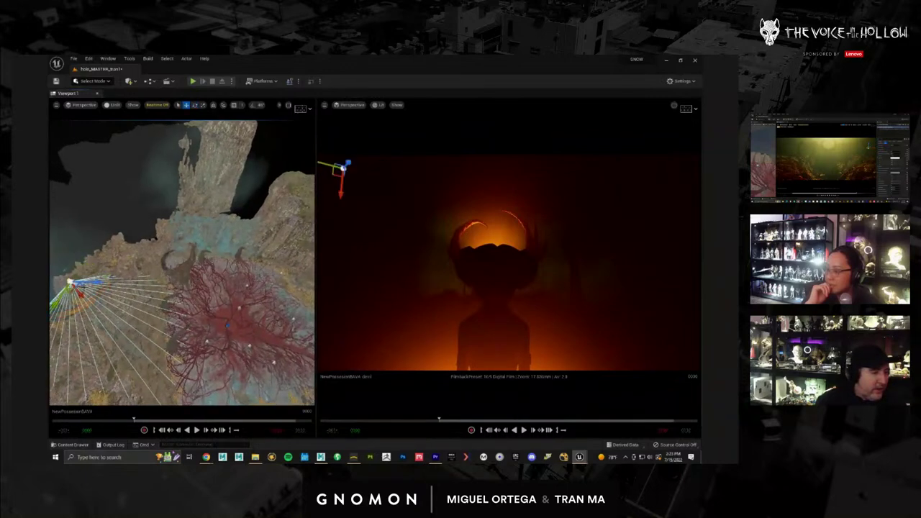
left_click_drag(89, 283, 133, 283)
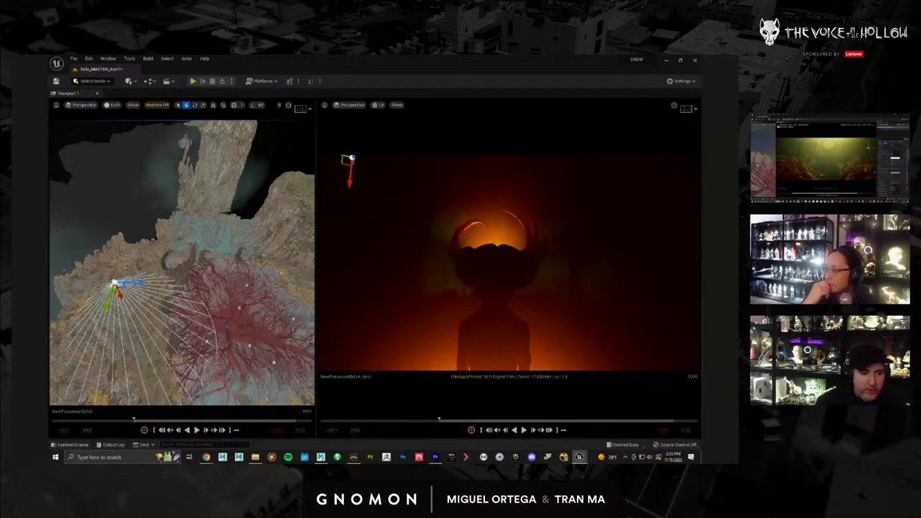
left_click_drag(197, 330, 124, 271, "alt")
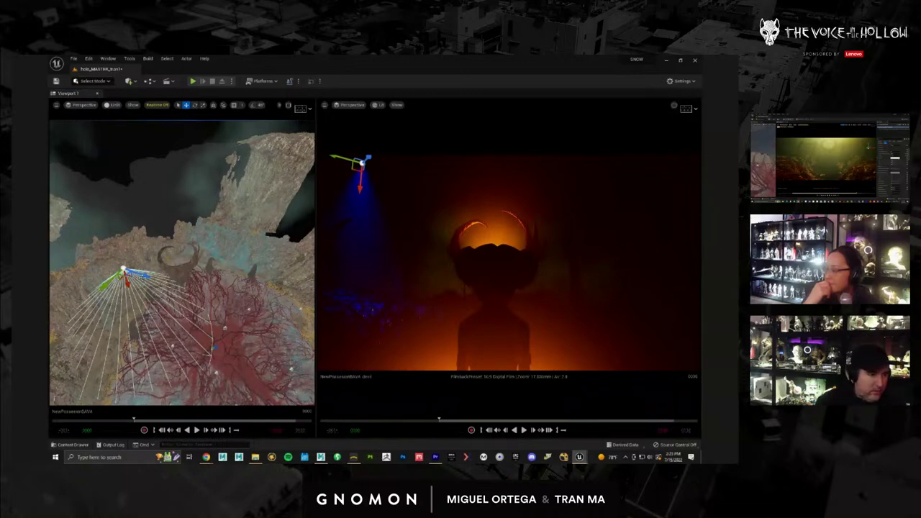
left_click_drag(123, 272, 108, 267)
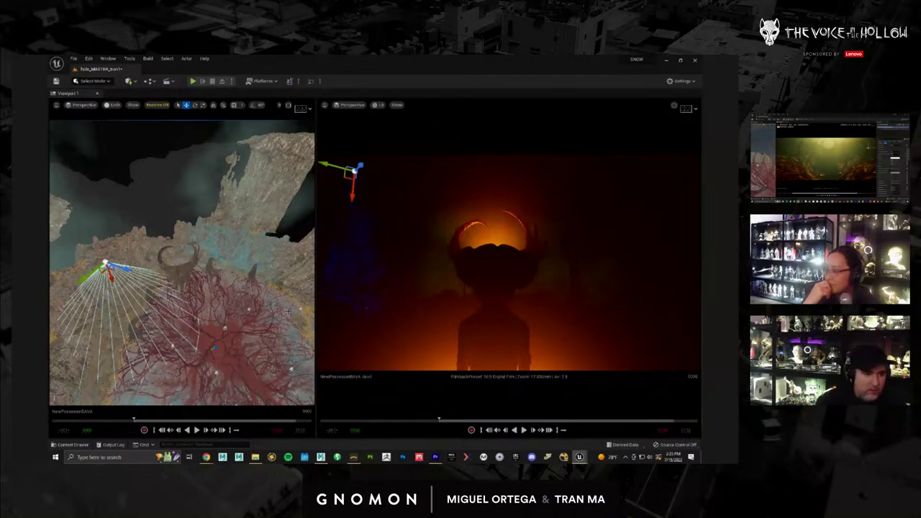
Duplicate the blue spotlight to light the roots right of the figure, and reselect the original on the left.
scroll(195, 301, "down", 5)
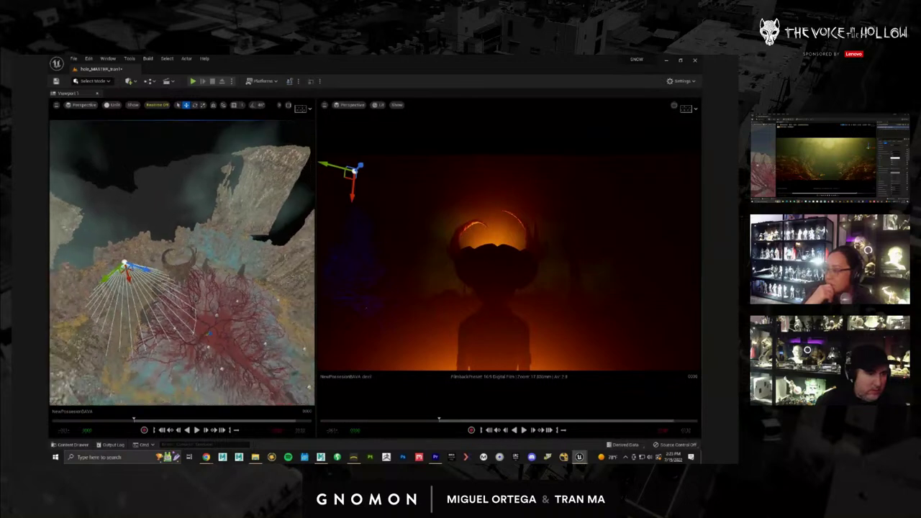
scroll(195, 301, "down", 1)
left_click_drag(154, 267, 265, 261)
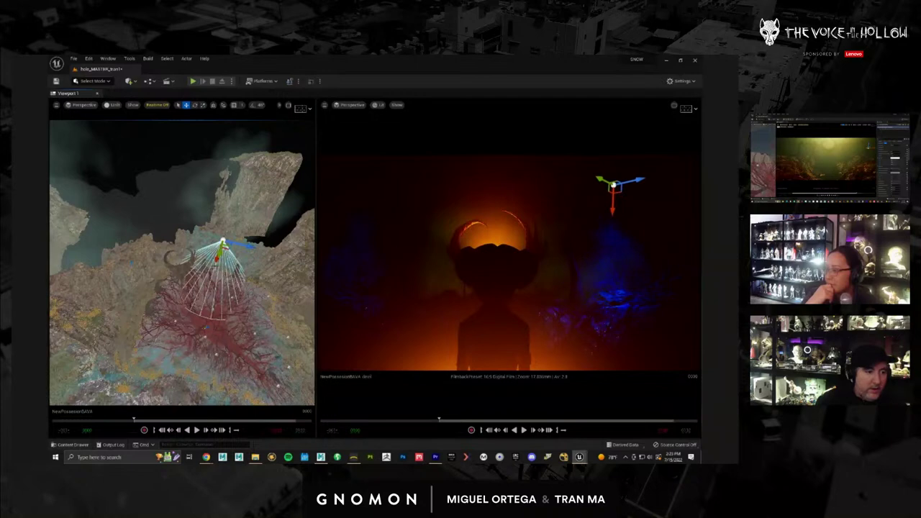
left_click(133, 264)
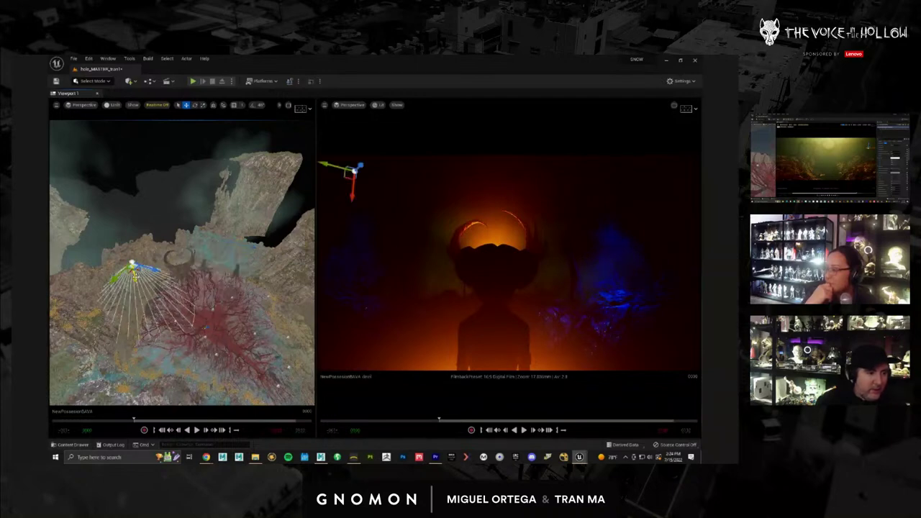
Raise the blue spotlight on the left side of the shot higher above the terrain.
left_click_drag(134, 272, 140, 252)
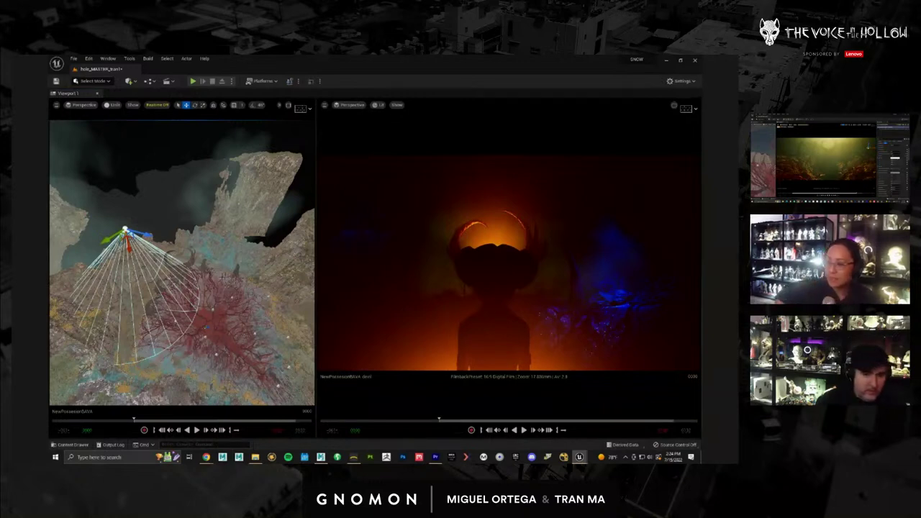
left_click_drag(241, 284, 237, 273, "alt")
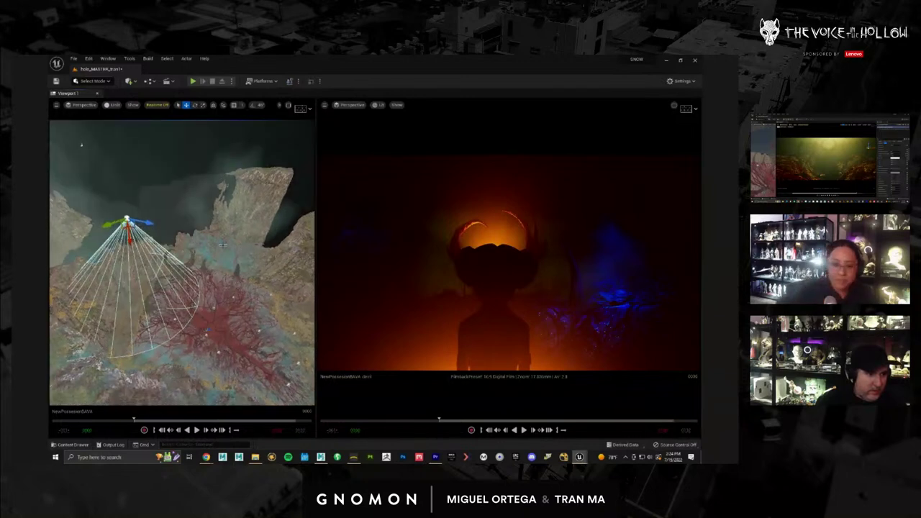
Enable the letterbox mask on the shot camera's view and make its bars fully opaque.
left_click(687, 109)
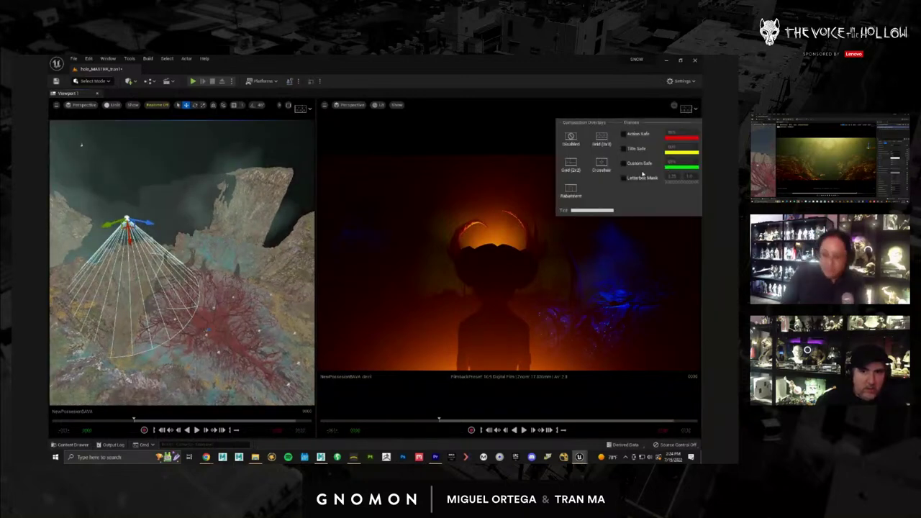
left_click(624, 178)
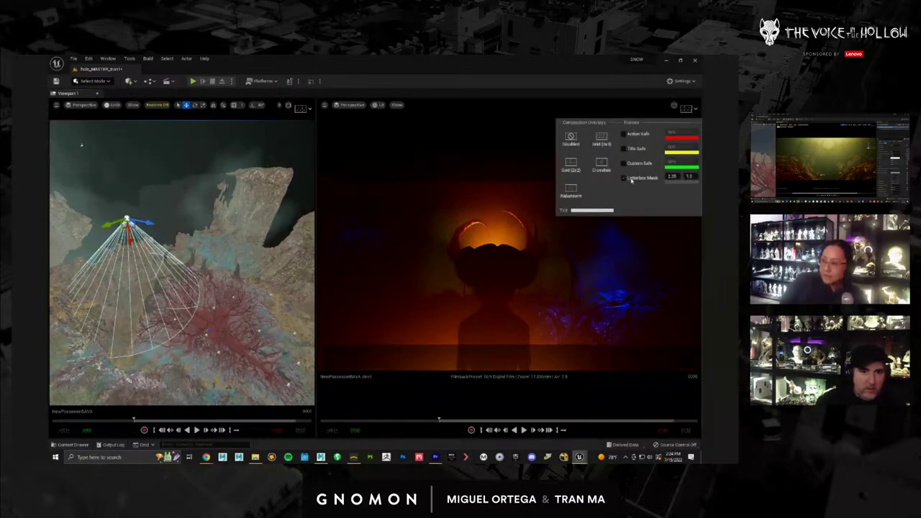
left_click(689, 186)
left_click_drag(698, 206, 700, 156)
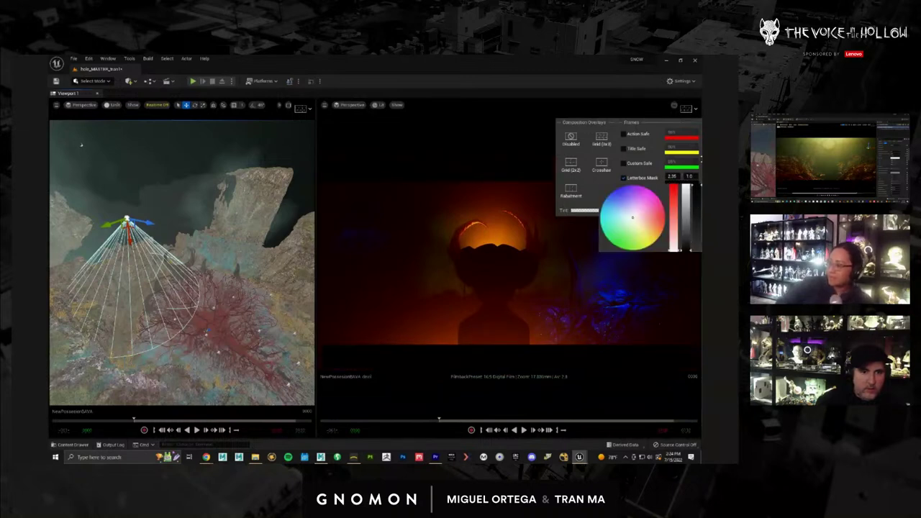
left_click(438, 194)
left_click(474, 141)
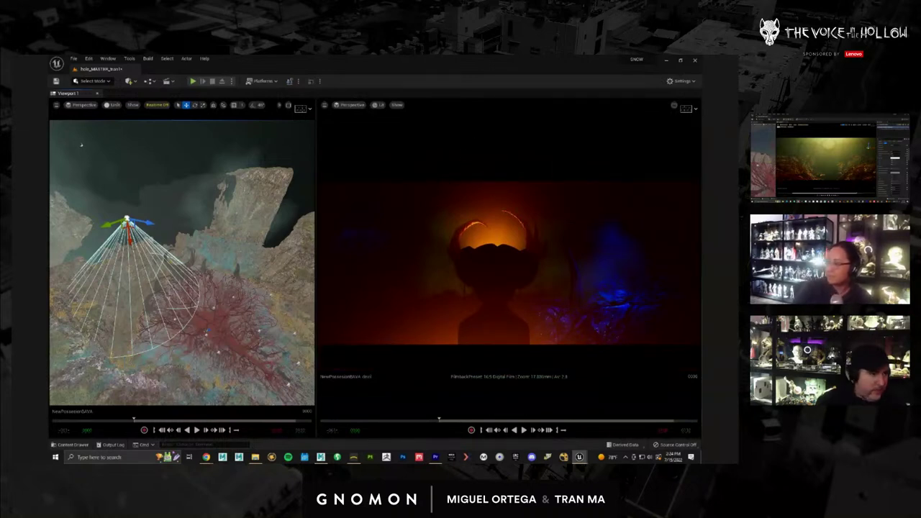
Reposition the left-hand blue spotlight farther from the horned figure and tilt it toward the trees.
left_click_drag(194, 321, 175, 328, "alt")
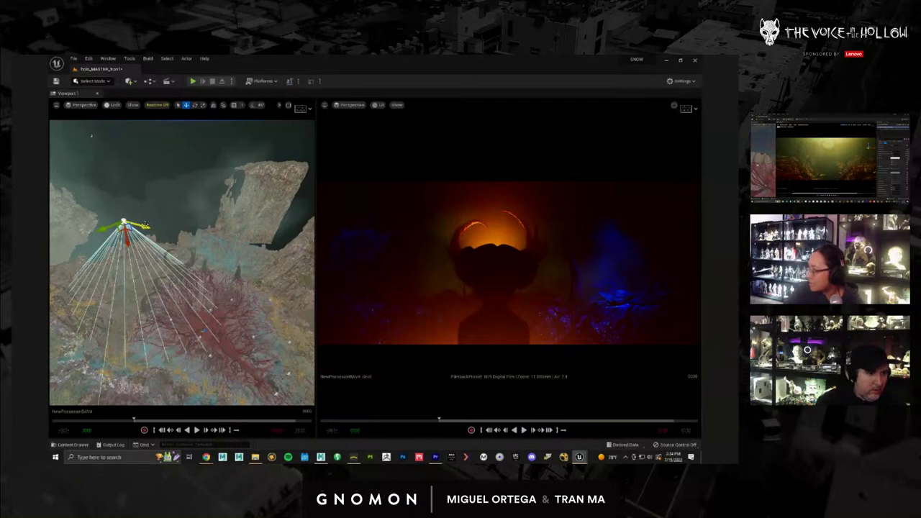
left_click_drag(145, 223, 135, 223)
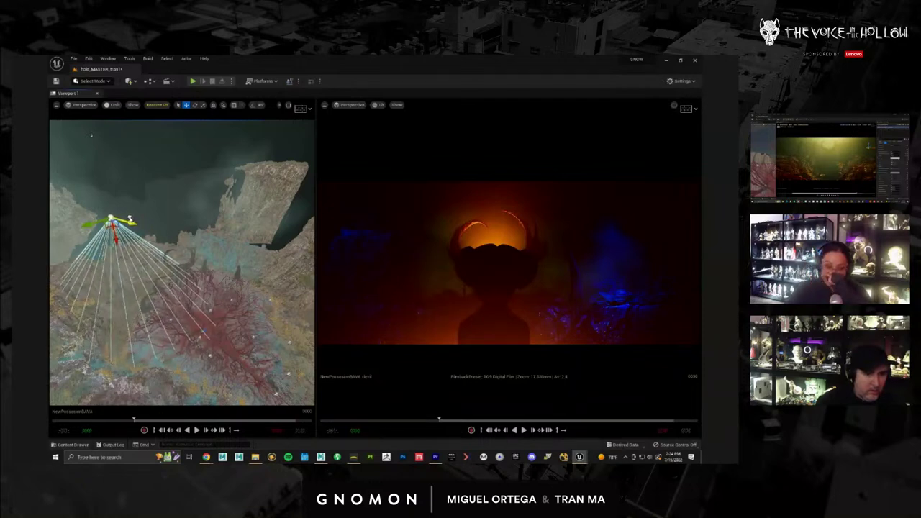
key("e")
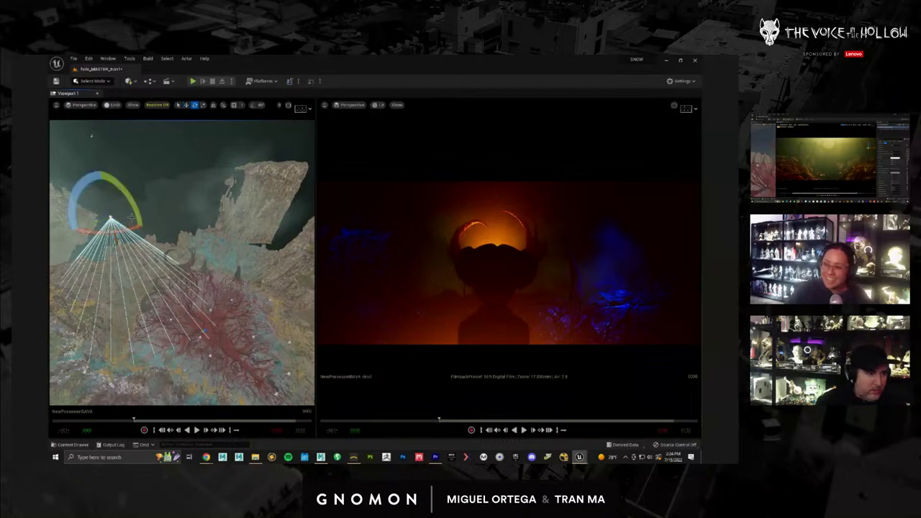
mouse_move(133, 216)
left_mouse_down()
mouse_move(141, 221)
mouse_move(131, 211)
mouse_move(117, 232)
mouse_move(119, 221)
mouse_move(128, 257)
mouse_move(130, 231)
left_mouse_up()
key("w")
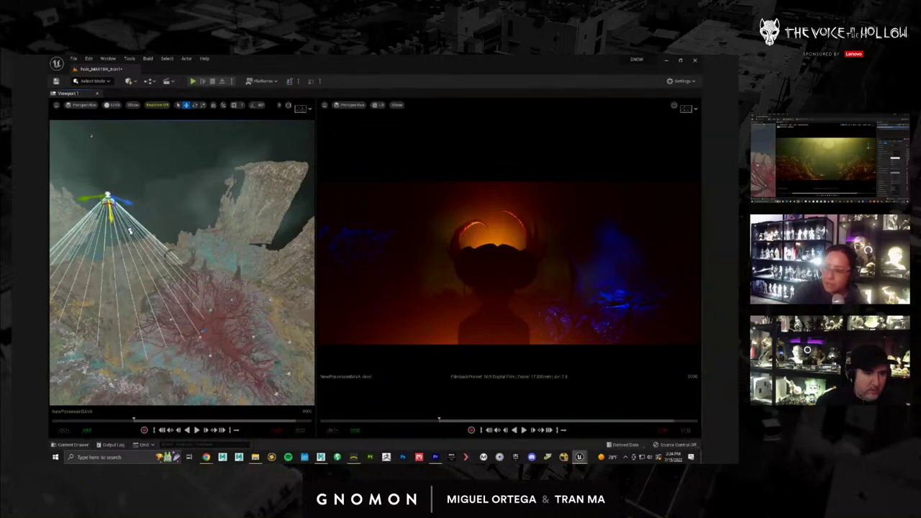
Rotate the blue spotlight on the right side of the shot and raise it above the trees.
left_click(223, 242)
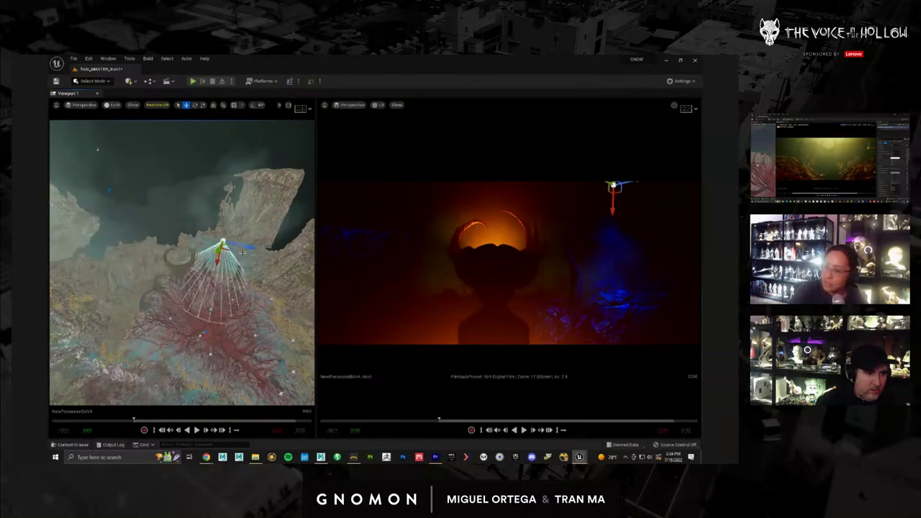
key("e")
left_click_drag(257, 217, 259, 221)
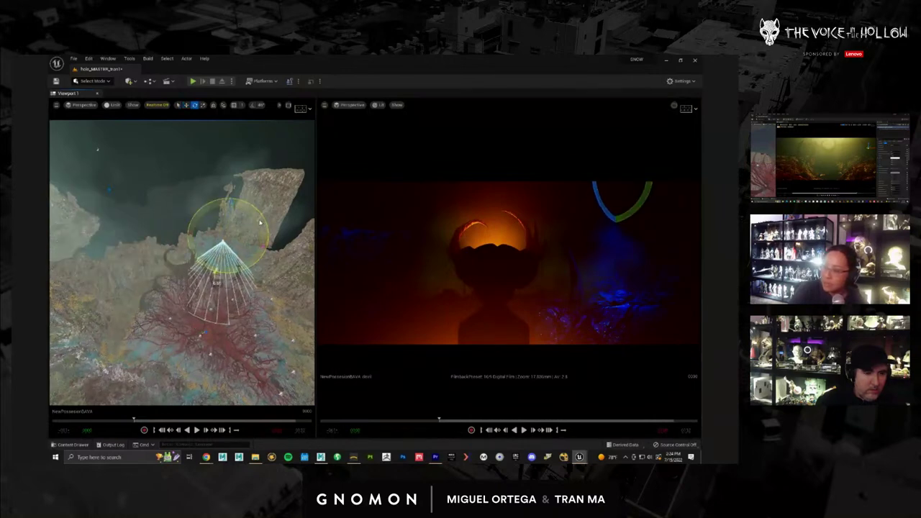
key("w")
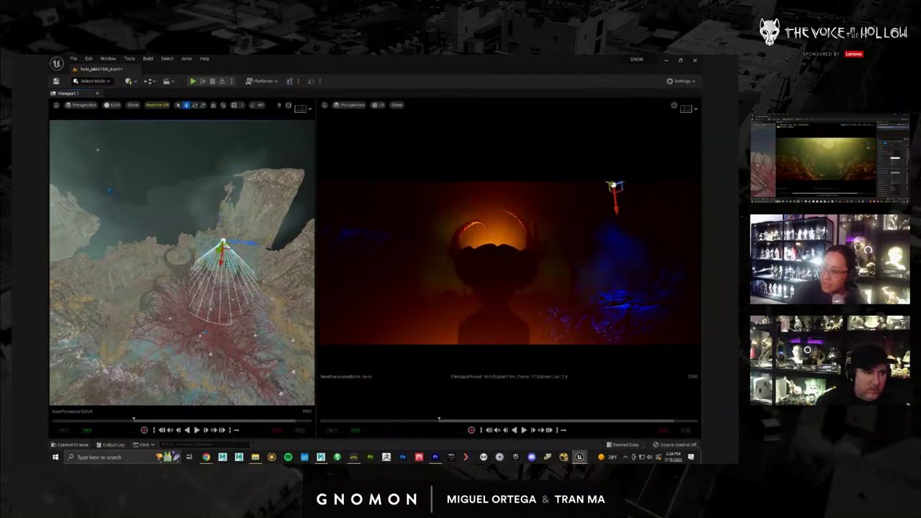
left_click_drag(223, 263, 227, 246)
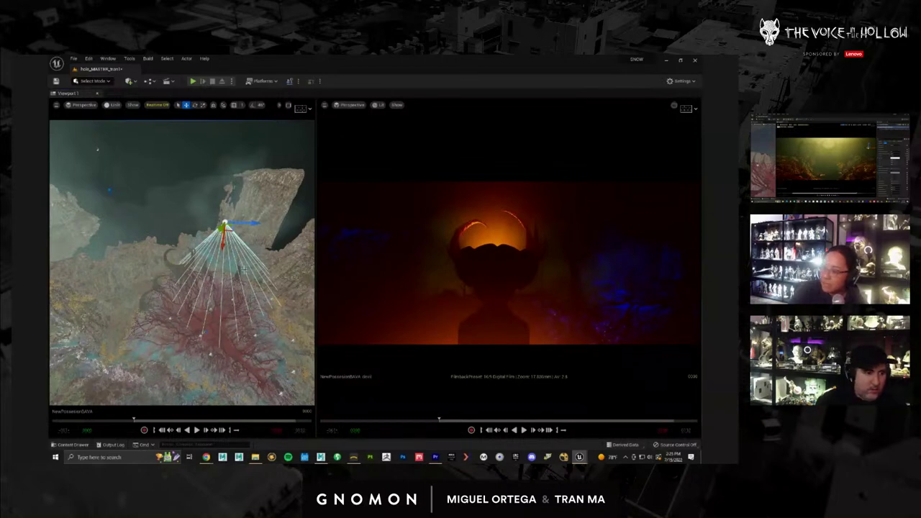
Rotate the right-hand blue spotlight slightly about another axis and widen the shot camera's viewport.
left_click_drag(244, 269, 230, 238, "alt")
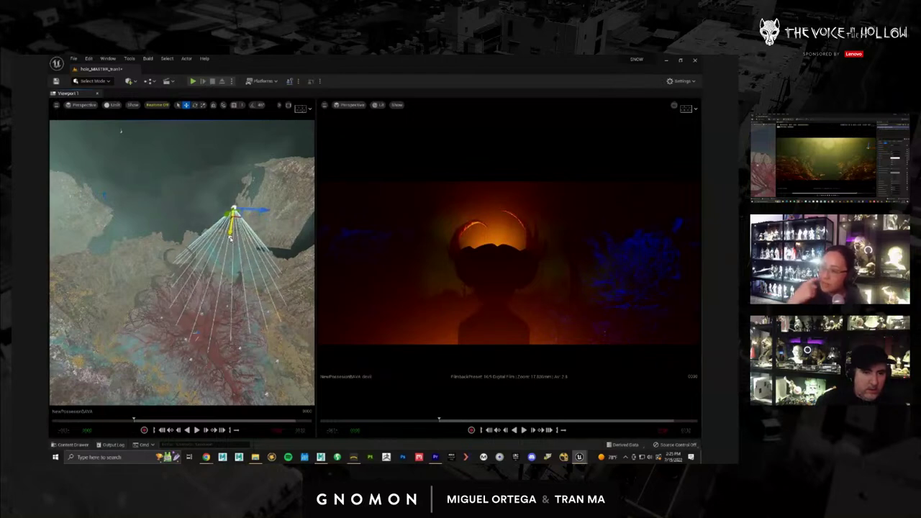
key("e")
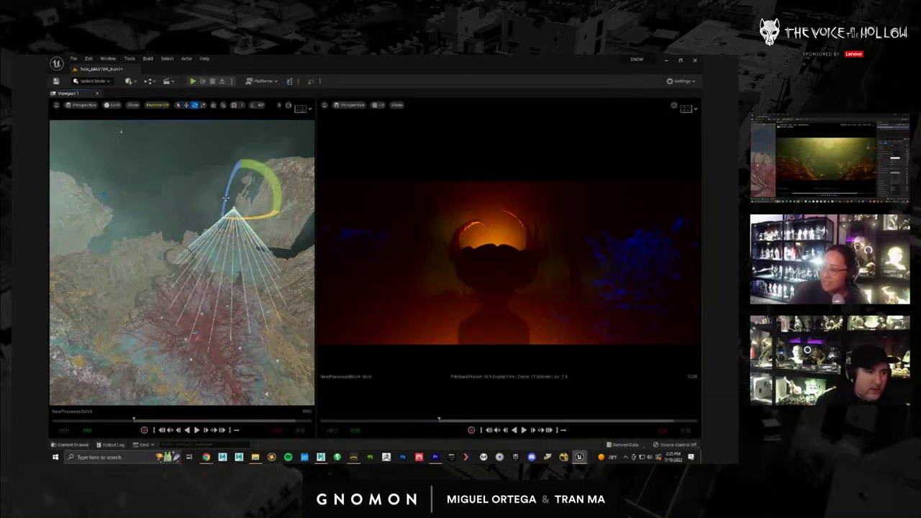
left_click_drag(225, 197, 224, 206)
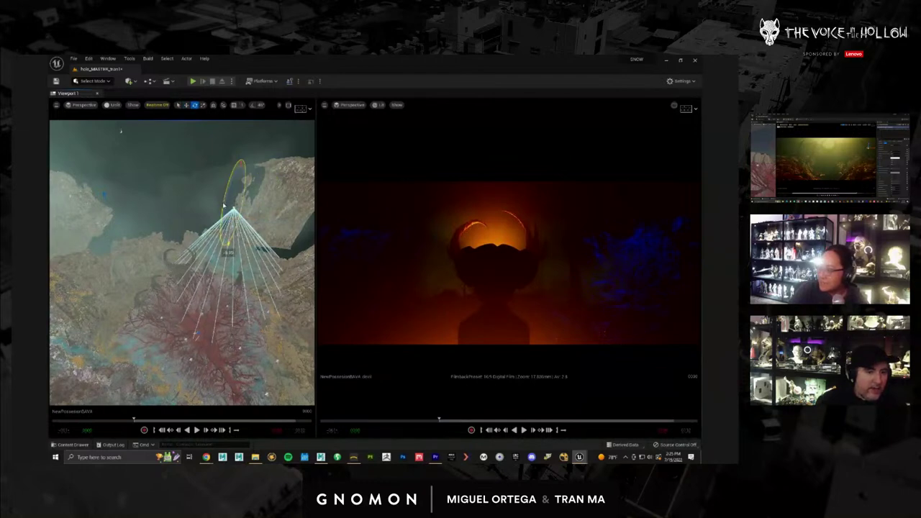
key("w")
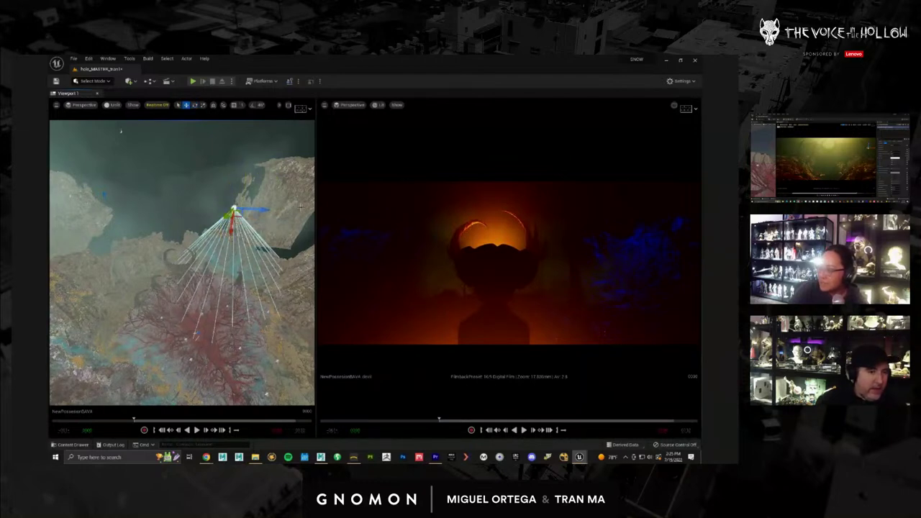
left_click_drag(316, 232, 287, 231)
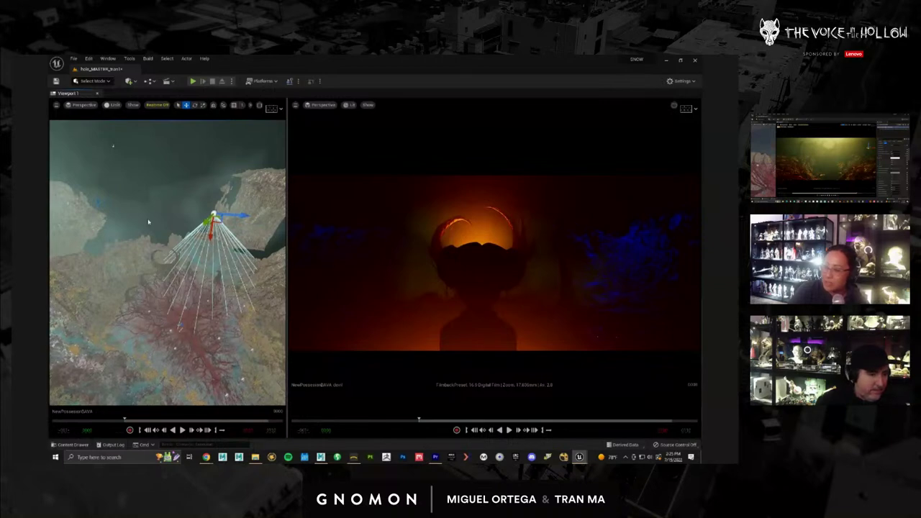
Select both blue spotlights and hide them to compare the shot without their light.
left_click_drag(211, 352, 297, 389, "alt")
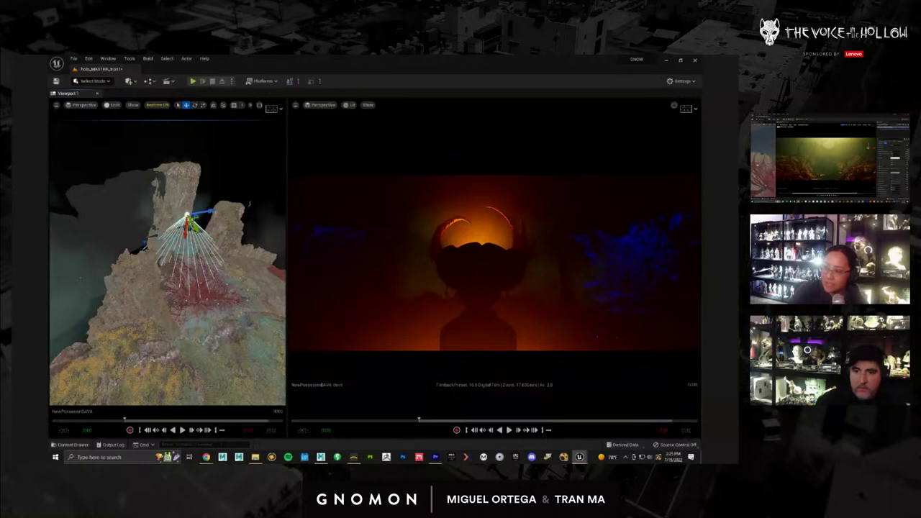
left_click(145, 243, "shift")
key("h")
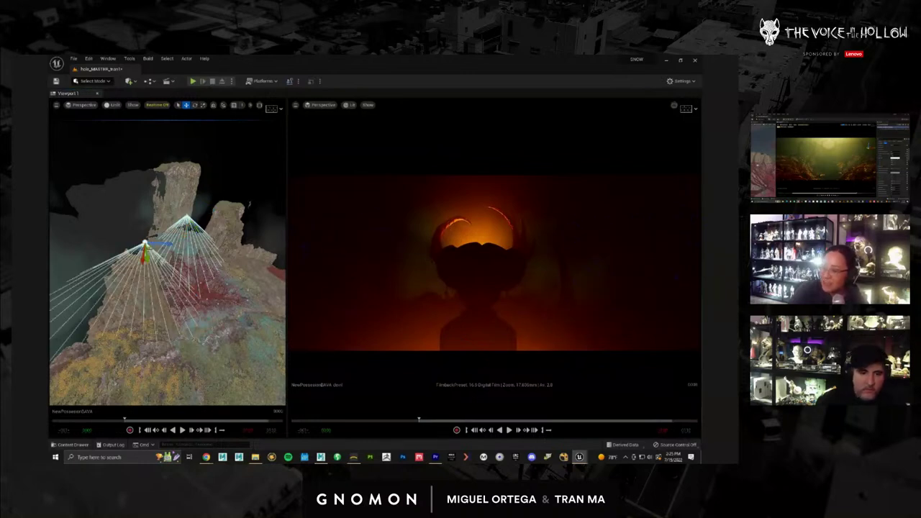
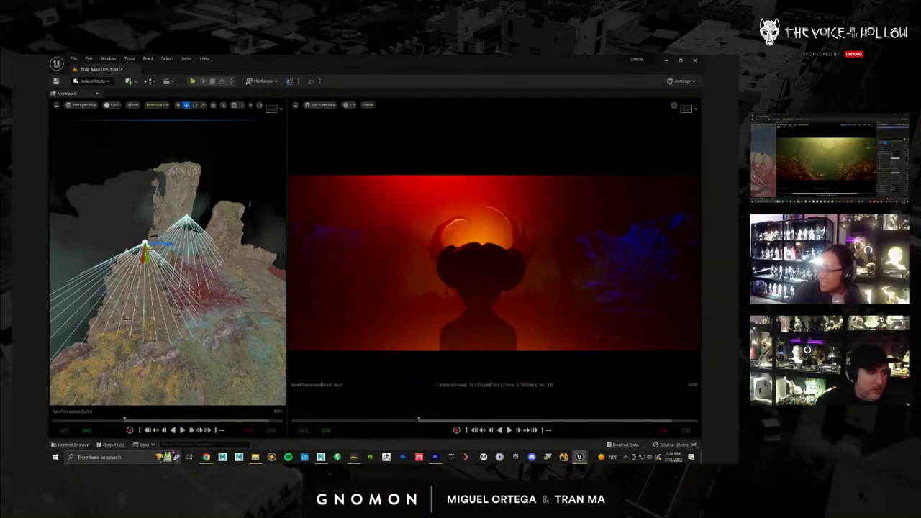
Lower only the left-hand blue spotlight a little toward the terrain and save all changes.
left_click_drag(215, 328, 245, 360, "alt")
scroll(215, 327, "up", 4)
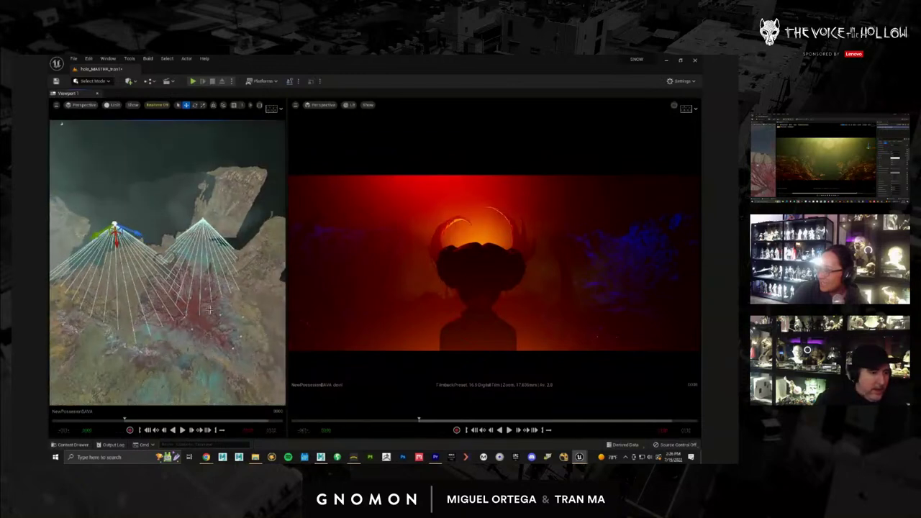
right_click_drag(192, 323, 142, 193)
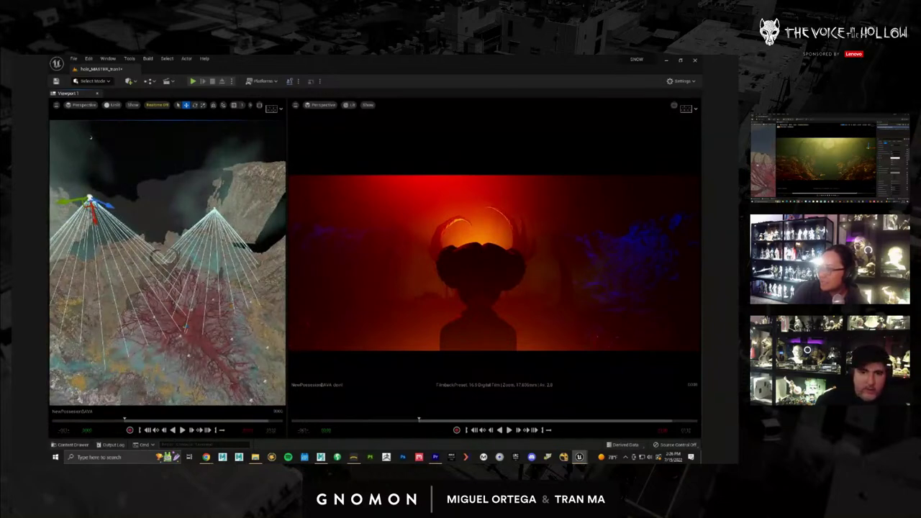
key("ctrl+z")
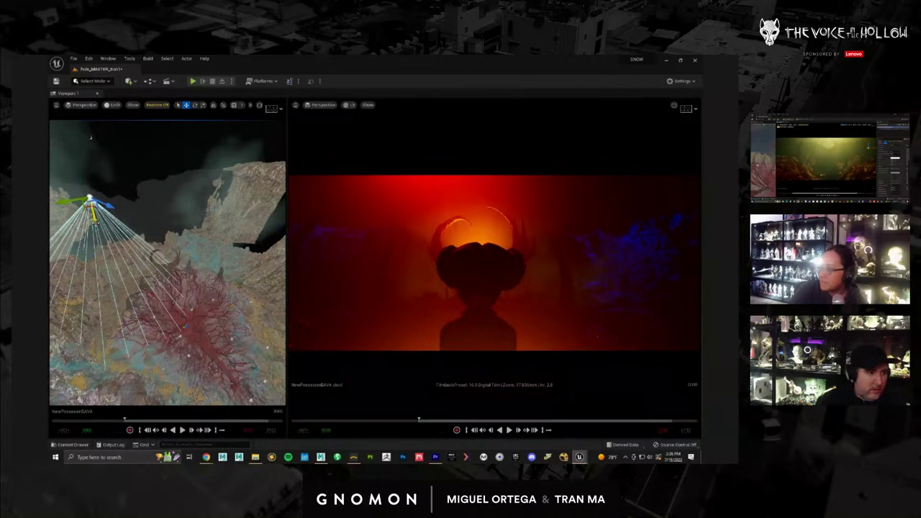
left_click_drag(95, 220, 96, 243)
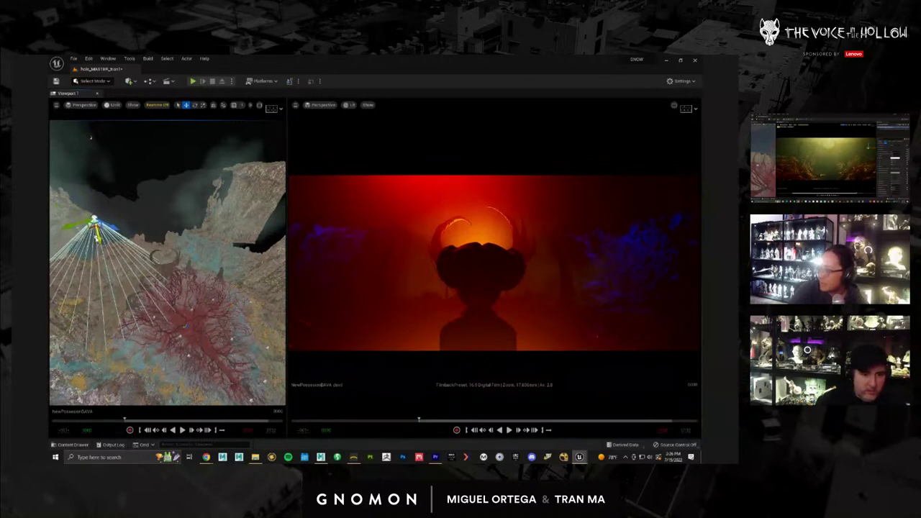
left_click(74, 59)
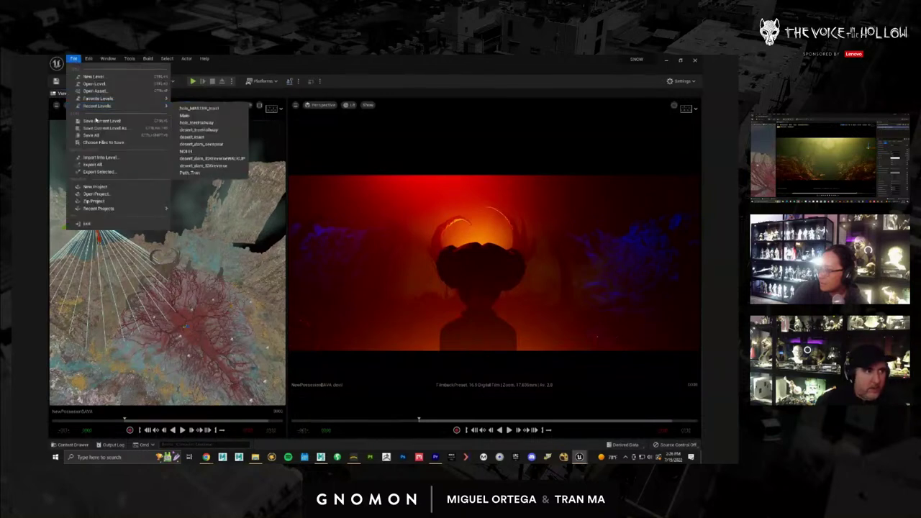
left_click(92, 135)
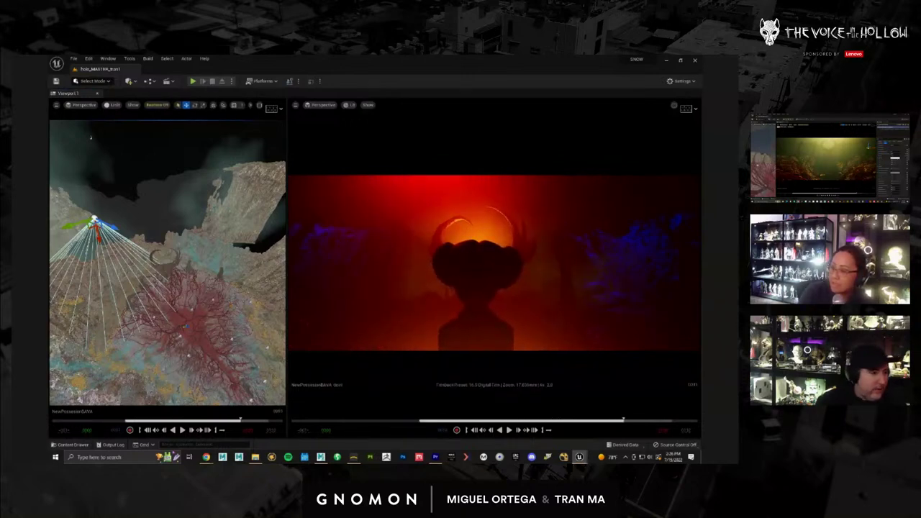
Shift the upward-facing spotlight near the horned figure slightly sideways and rotate it.
left_click_drag(141, 319, 162, 276, "alt")
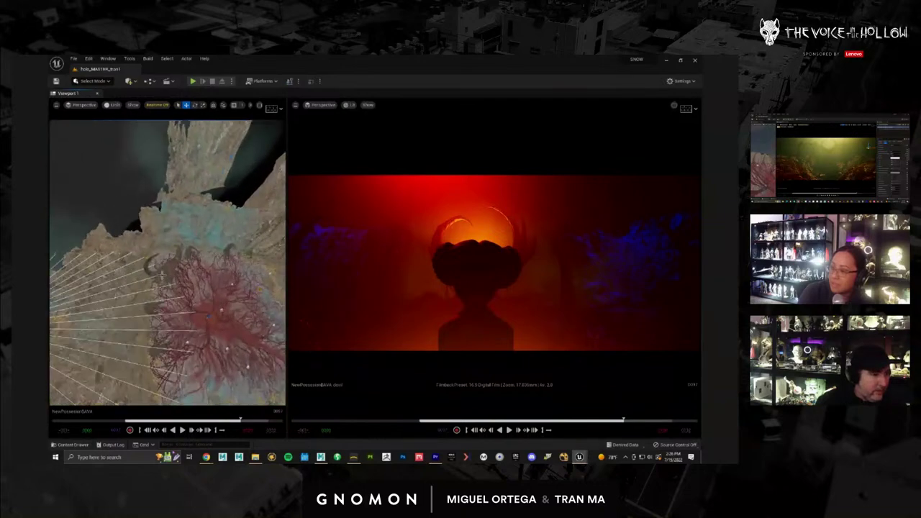
right_click_drag(162, 275, 161, 304)
left_click(145, 255)
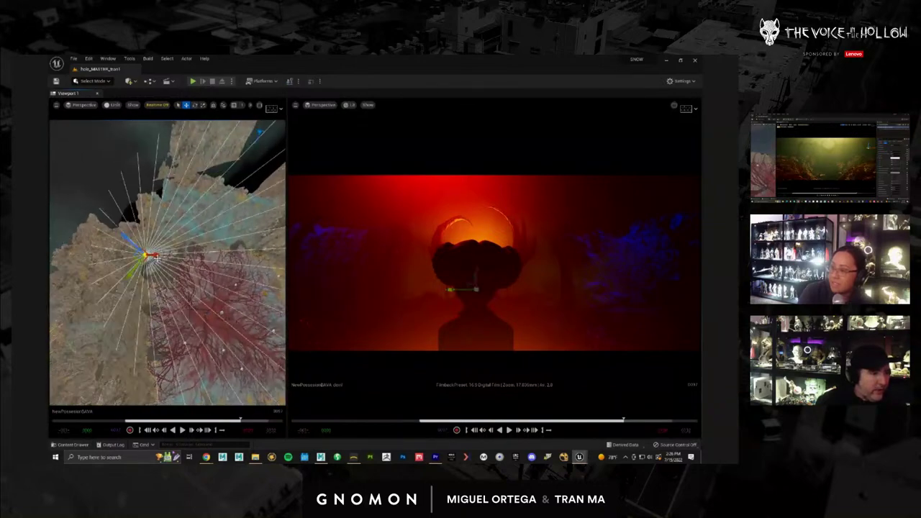
left_click_drag(191, 288, 436, 224, "alt")
key("e")
key("w")
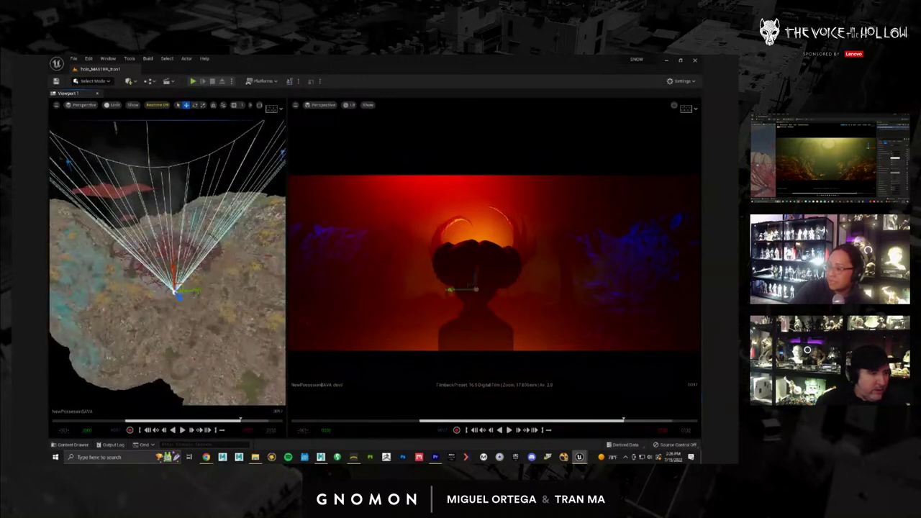
left_click_drag(197, 291, 194, 294)
key("e")
left_click_drag(146, 265, 175, 265)
key("w")
left_click_drag(194, 343, 72, 349, "alt")
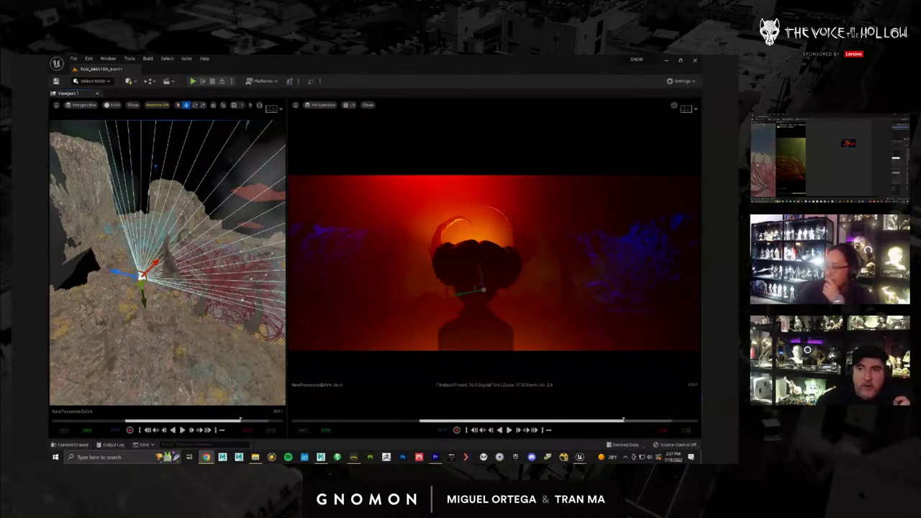
Bring the browser's "mario bava cinematography" image results onto this screen, maximize the window and browse the stills for lighting reference.
left_click_drag(863, 173, 298, 141)
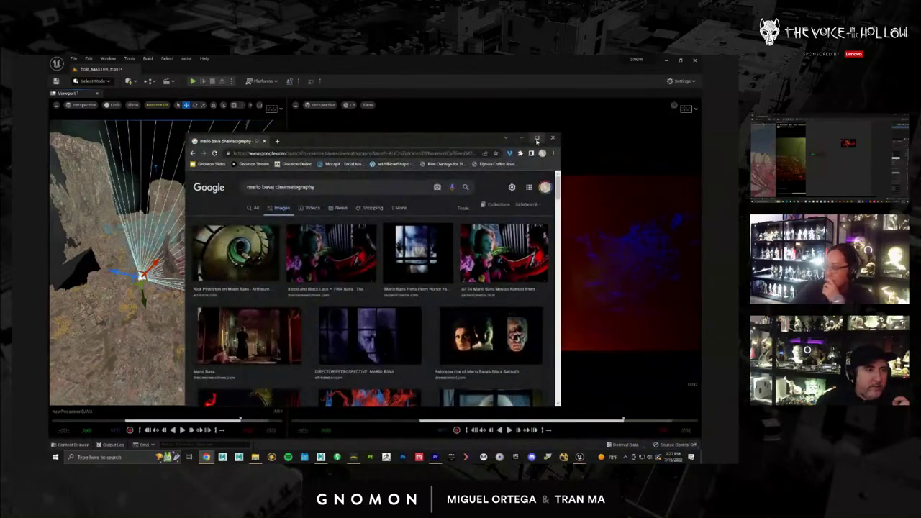
left_click(537, 138)
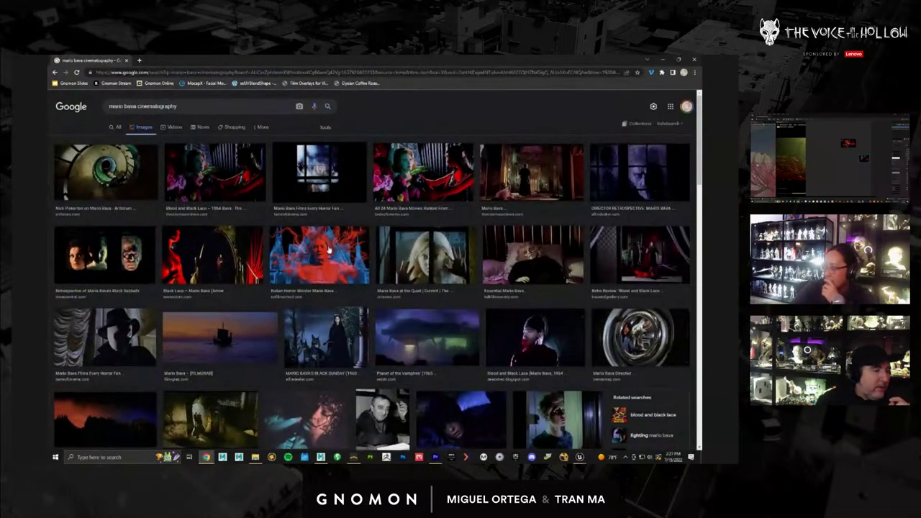
scroll(328, 249, "down", 2)
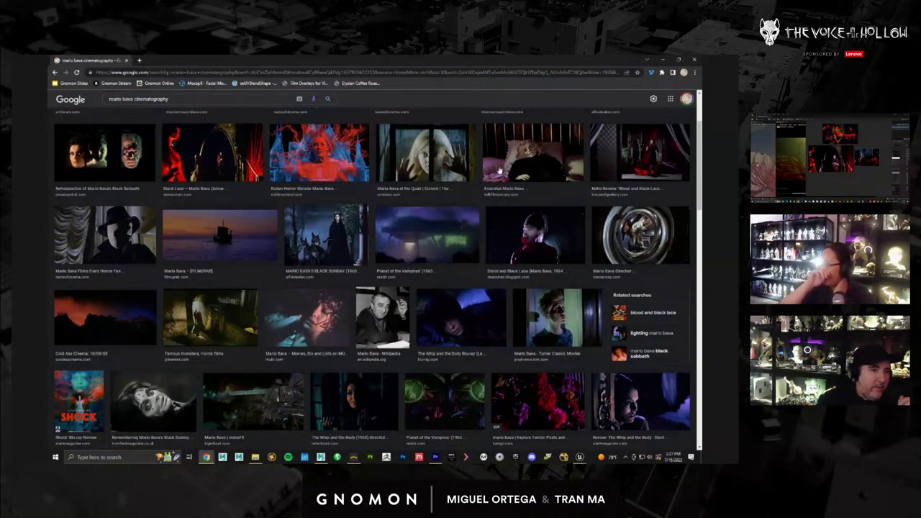
Preview the curtained "Blood and Black Lace", "Planet of the Vampires", "The Whip and the Body", red-and-blue landscape and red-flower stills to study their coloured lighting.
left_click(610, 162)
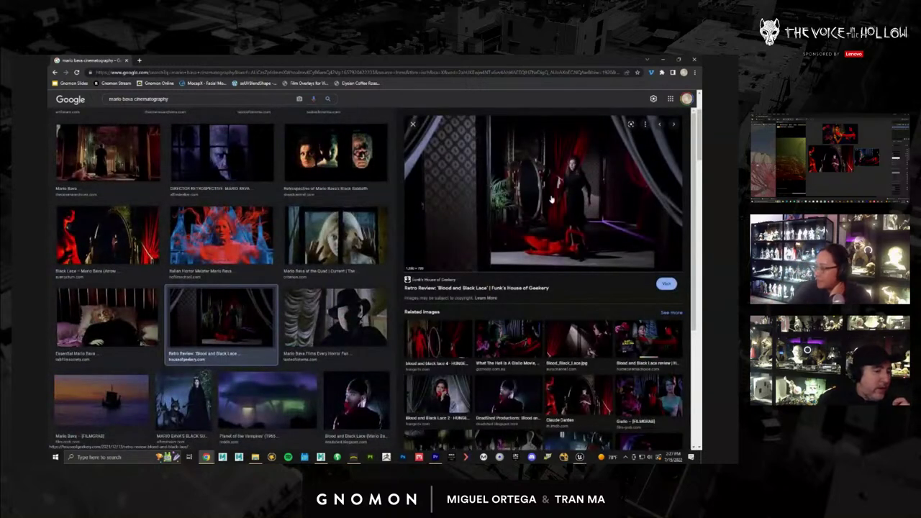
scroll(282, 308, "down", 3)
left_click(282, 308)
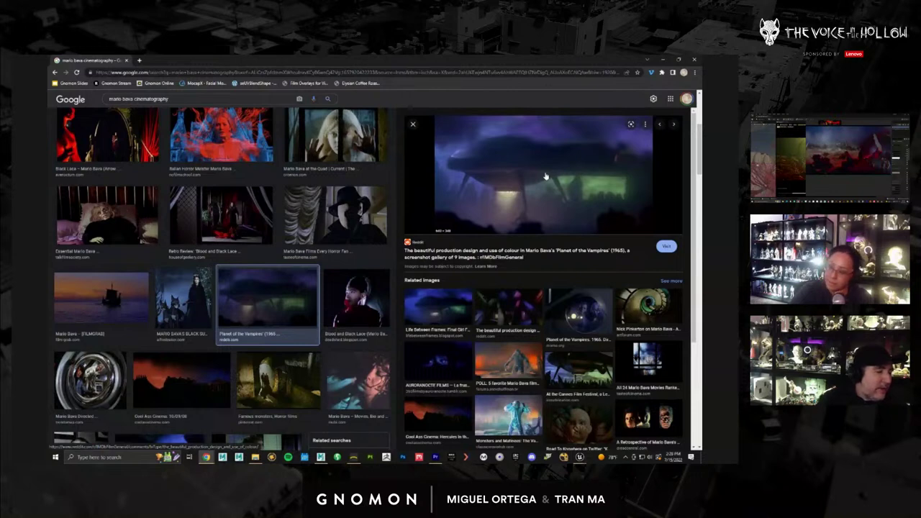
scroll(280, 255, "down", 3)
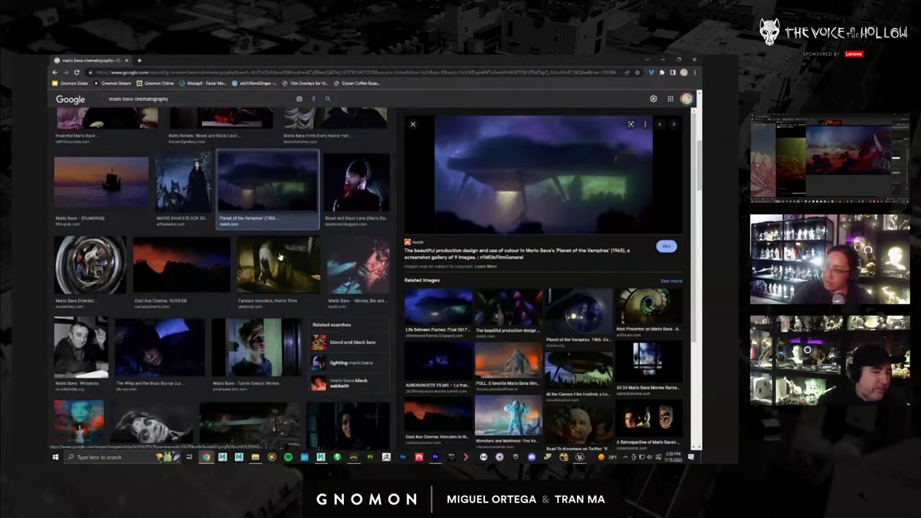
scroll(279, 255, "down", 3)
left_click(172, 270)
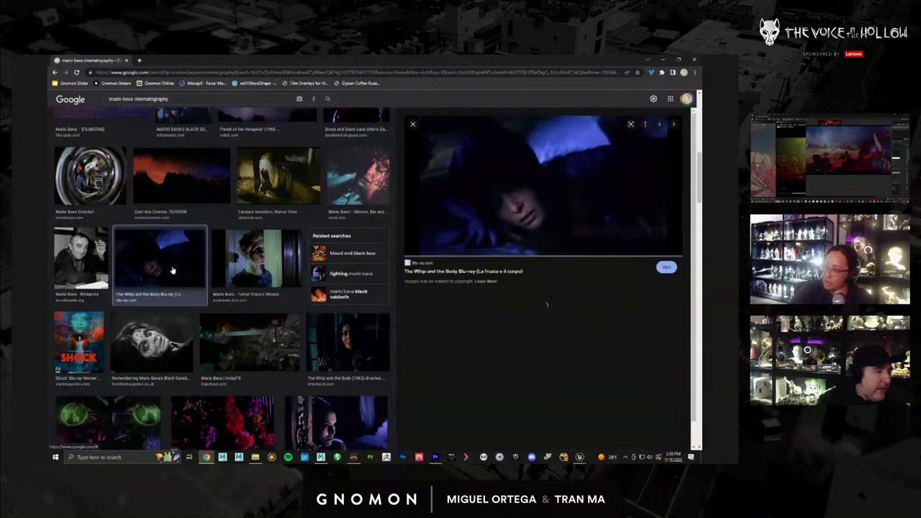
left_click(228, 187)
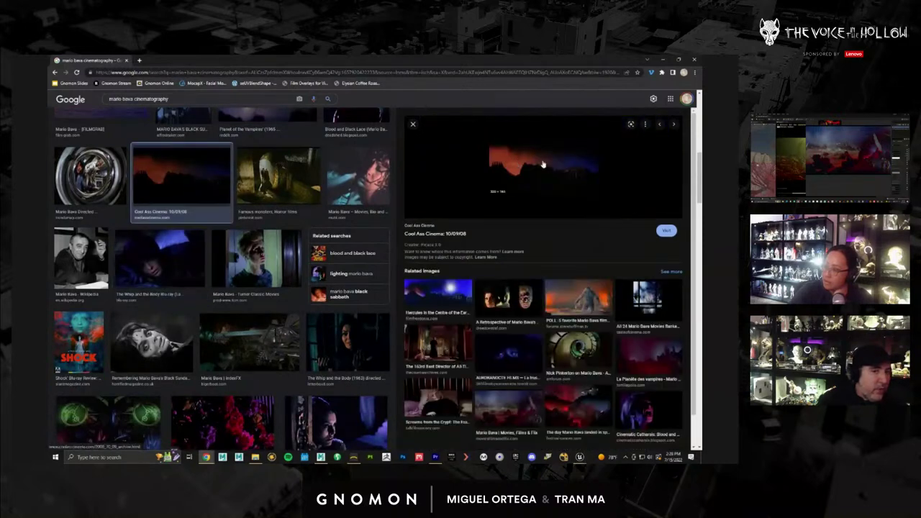
scroll(221, 285, "down", 1)
left_click(212, 347)
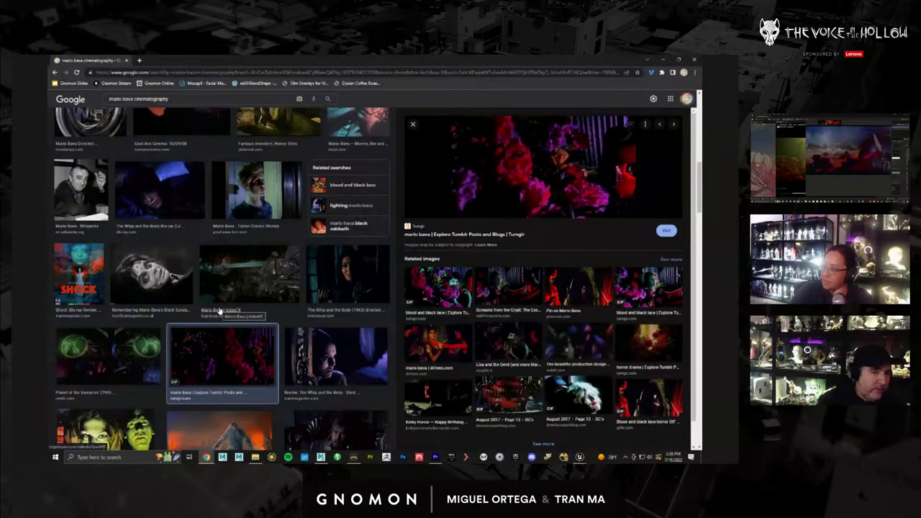
Look back over the image results from the beginning, continue far down the list and preview the "Macabre Visions: The Films of Mario Bava" box set.
scroll(219, 310, "up", 6)
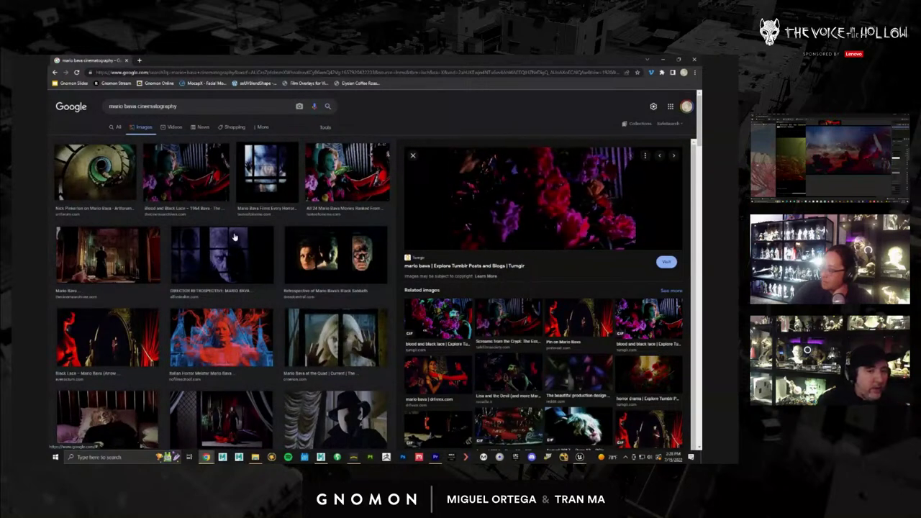
scroll(241, 278, "down", 5)
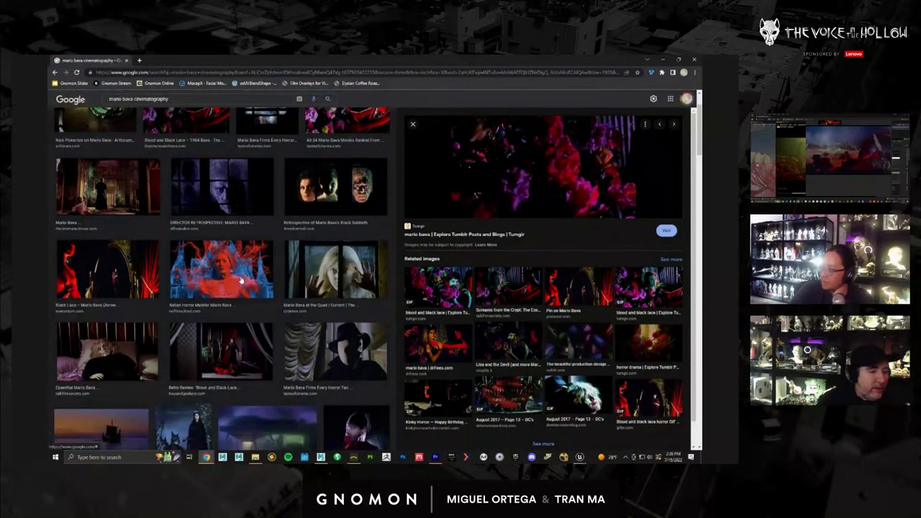
scroll(241, 280, "down", 10)
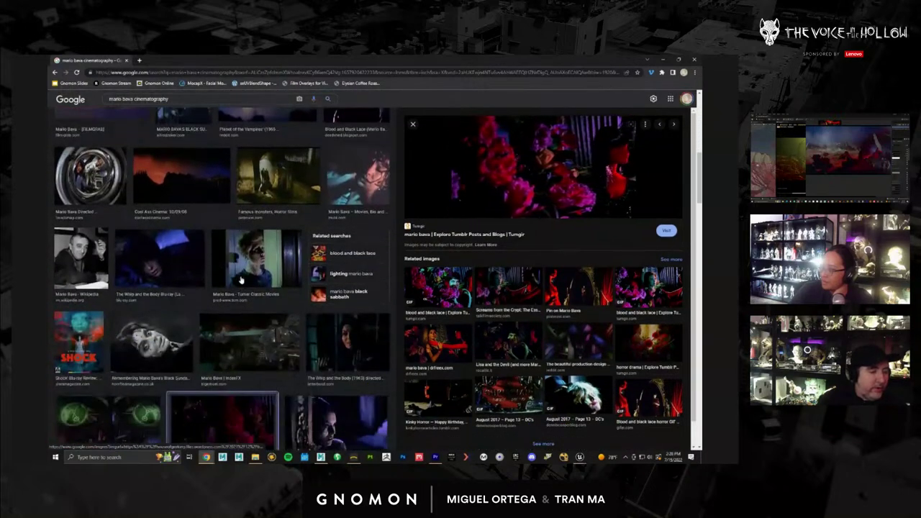
scroll(241, 281, "down", 3)
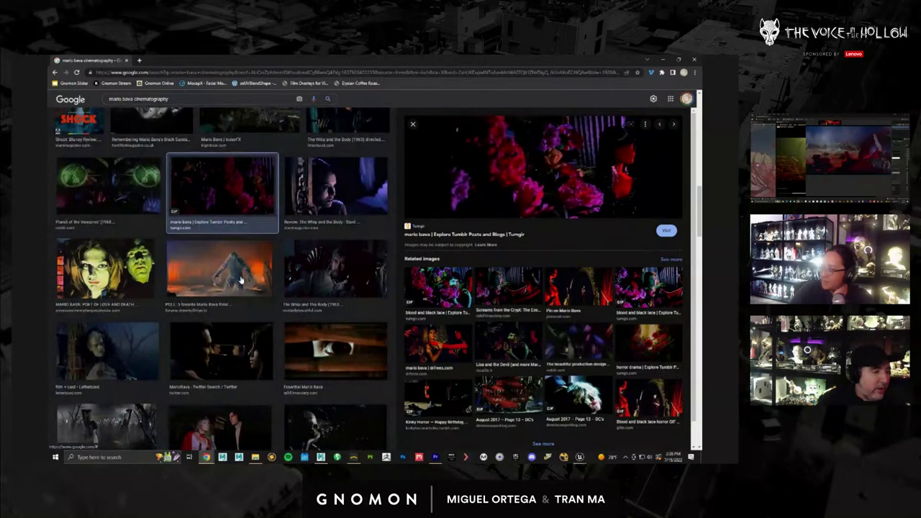
scroll(241, 280, "down", 5)
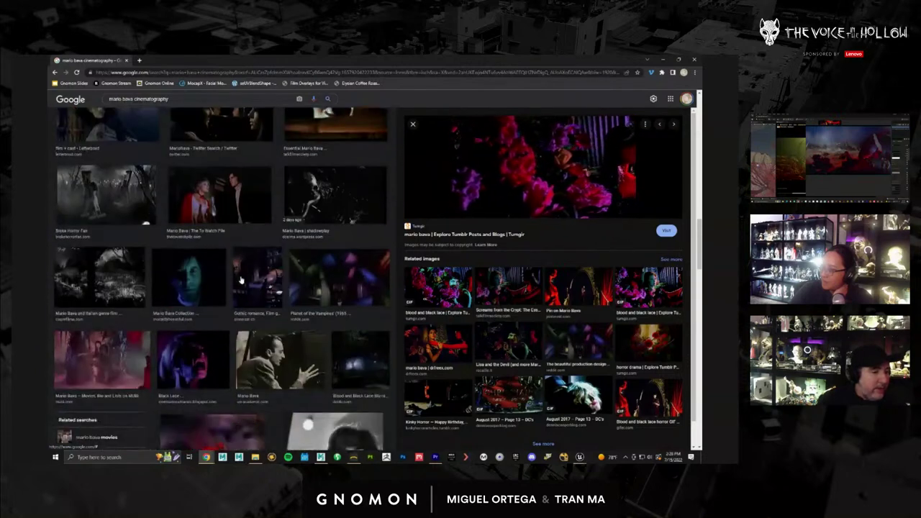
scroll(241, 281, "down", 10)
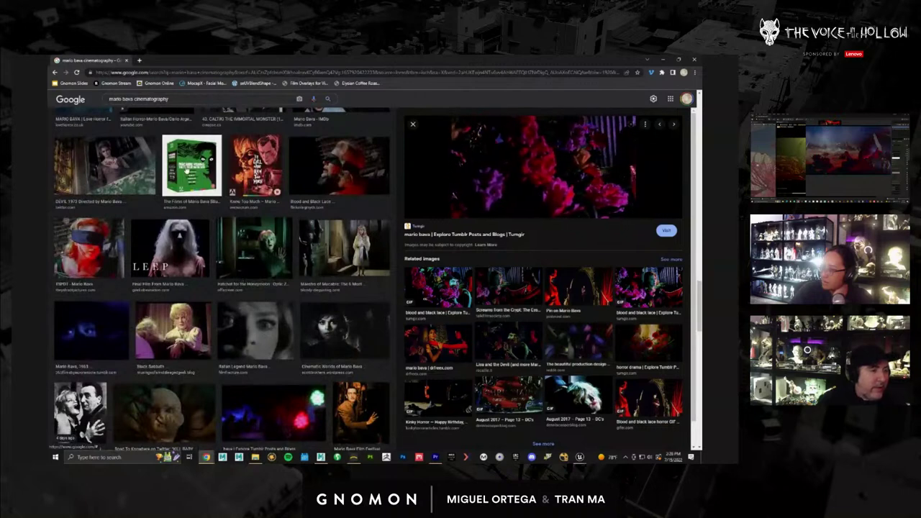
left_click(192, 166)
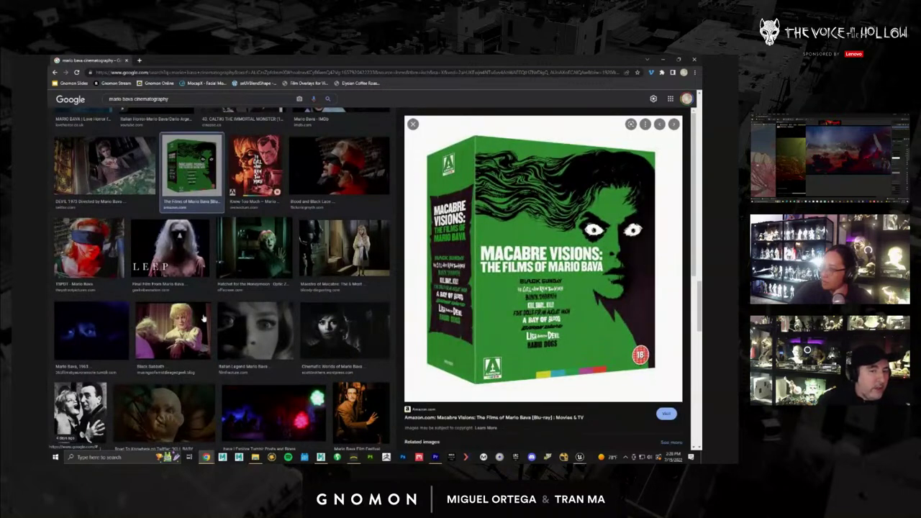
Examine the black-and-white "Black Sunday" stills of hooded figures in misty woods and browse the remaining image results.
scroll(615, 328, "down", 2)
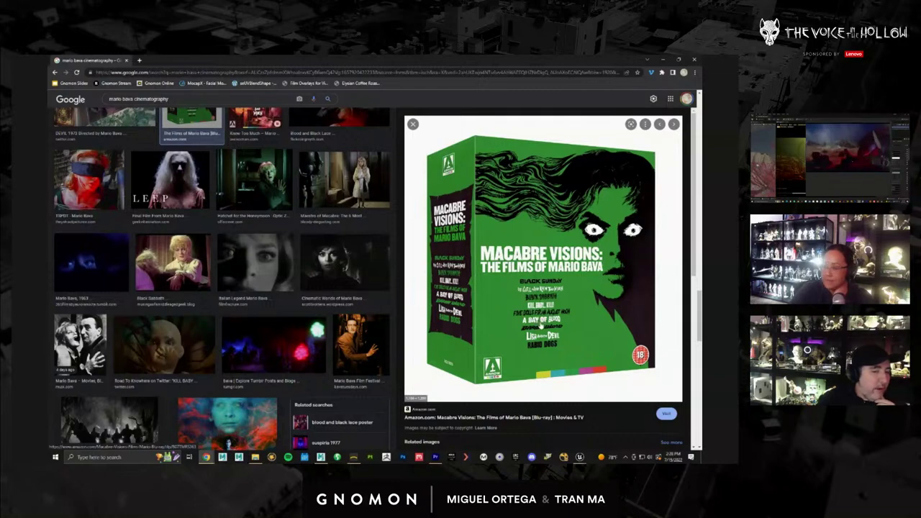
scroll(236, 284, "down", 5)
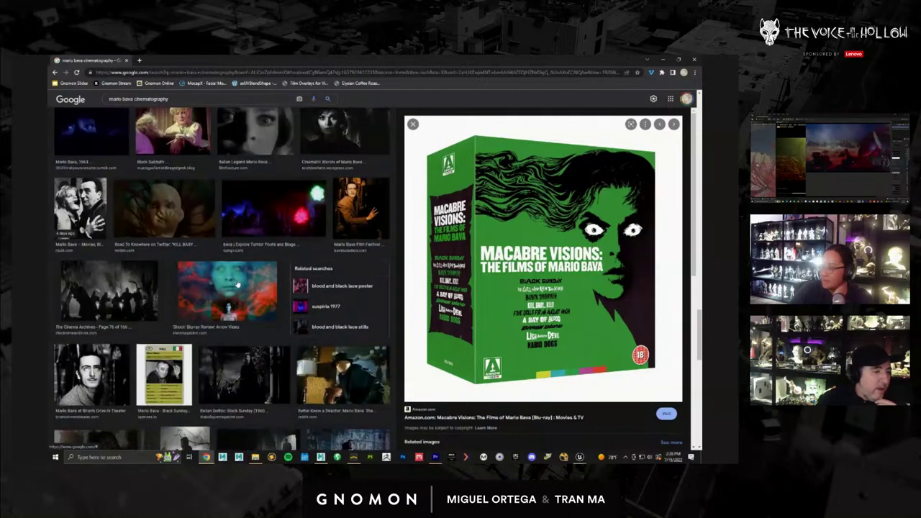
left_click(115, 254)
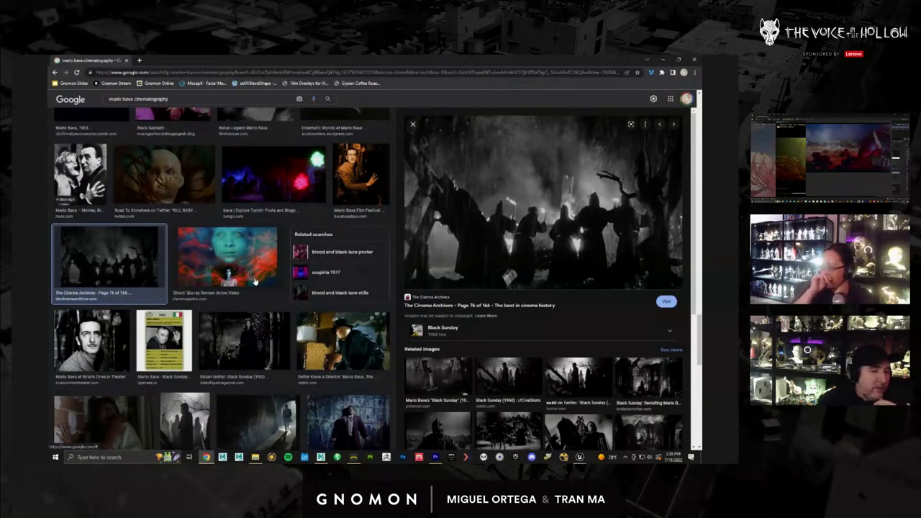
scroll(254, 281, "down", 6)
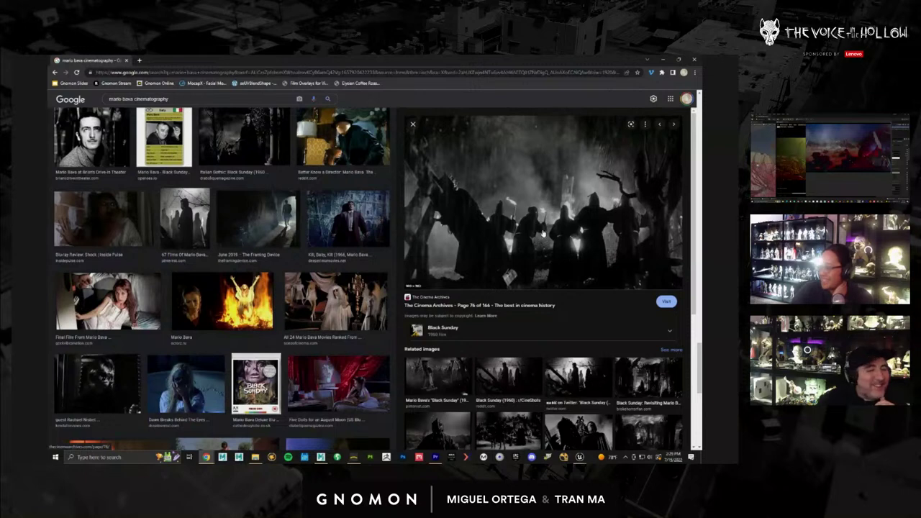
left_click(514, 380)
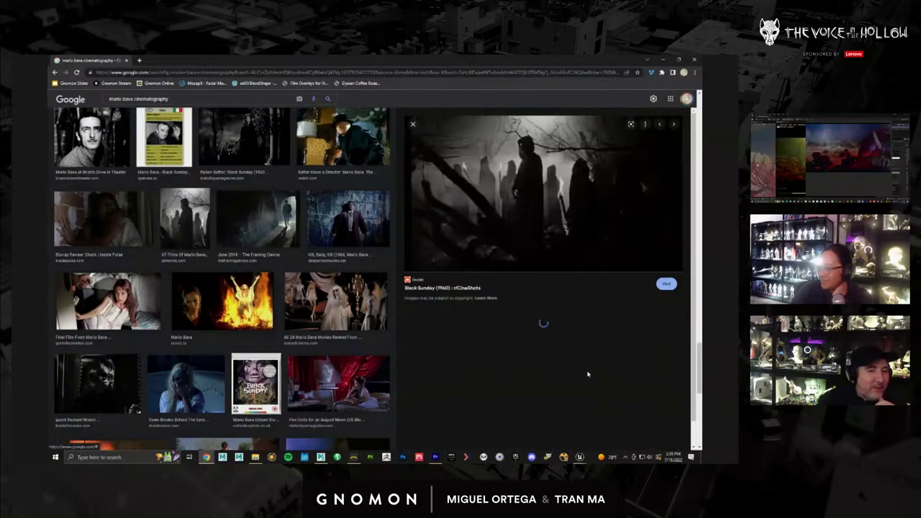
scroll(294, 279, "down", 2)
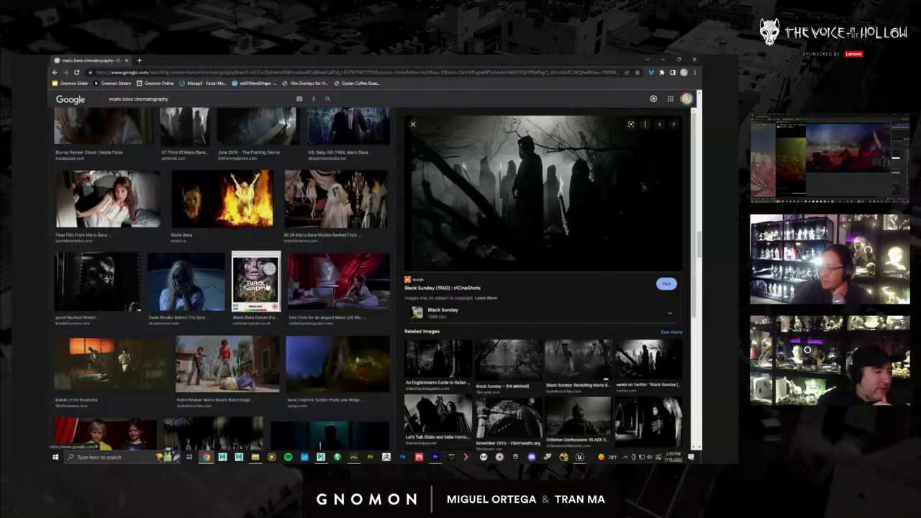
scroll(266, 286, "down", 3)
scroll(194, 312, "down", 6)
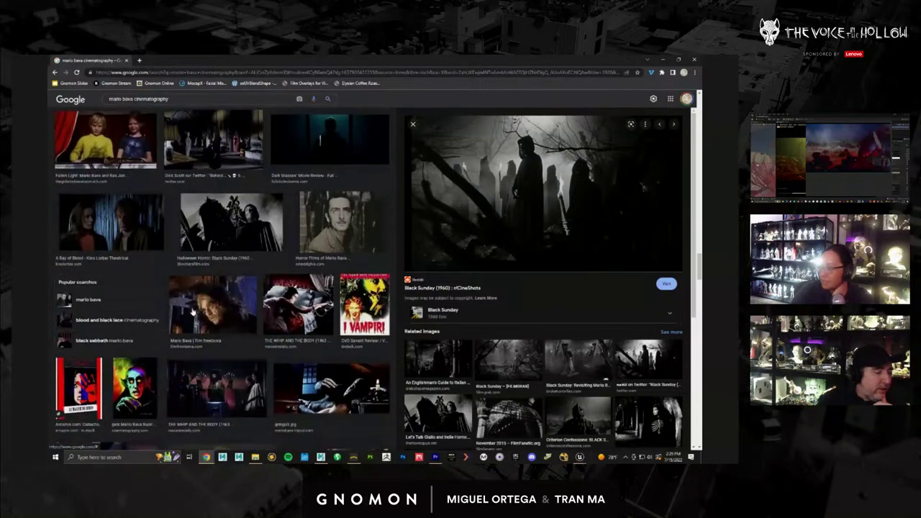
scroll(193, 311, "down", 5)
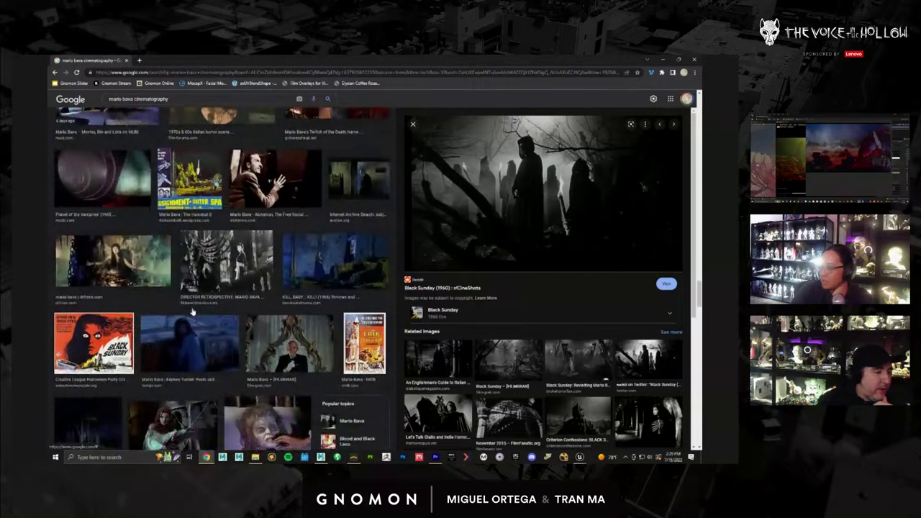
Return to the first results and compare the red-lit "Blood and Black Lace" stills with the Cinema Archives still of a dark figure and its related images.
left_click_drag(697, 306, 693, 114)
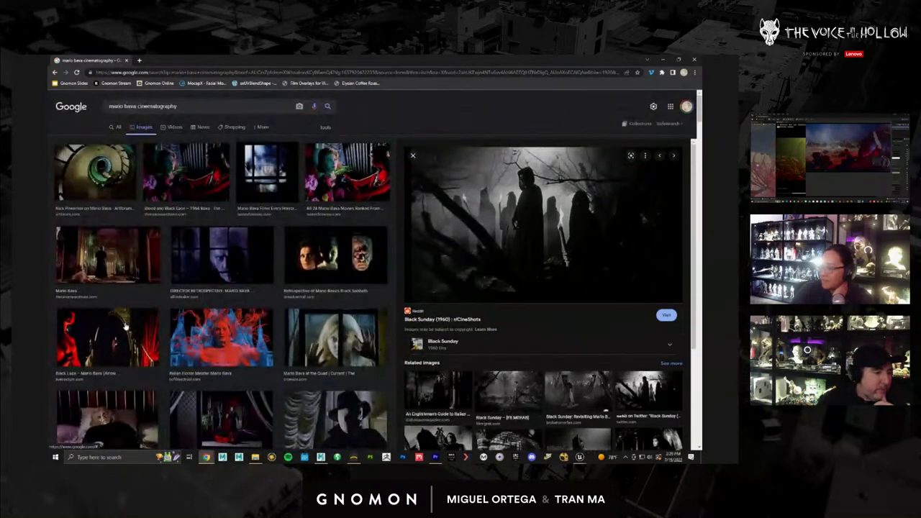
left_click(126, 325)
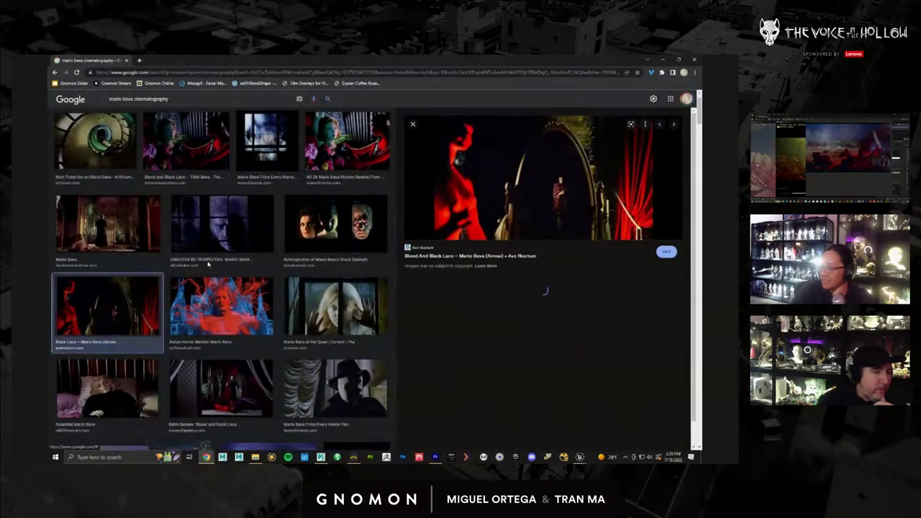
left_click(349, 150)
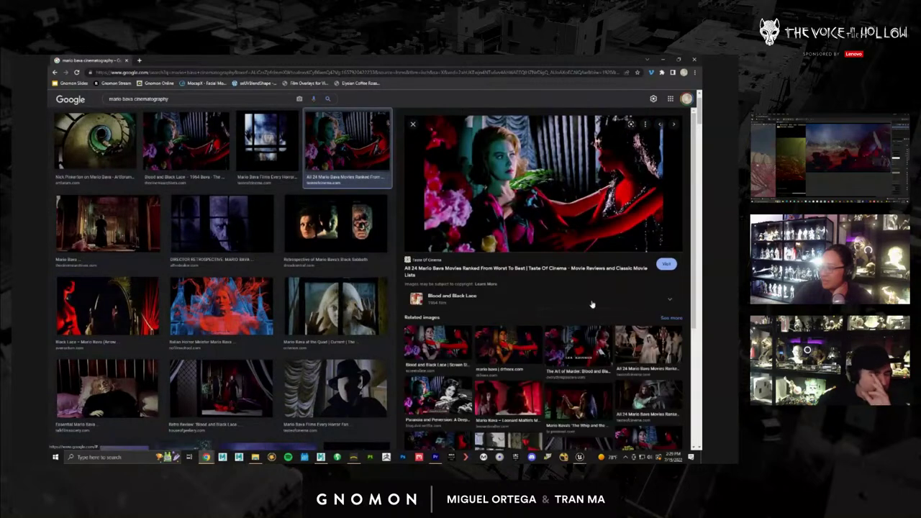
scroll(614, 354, "down", 2)
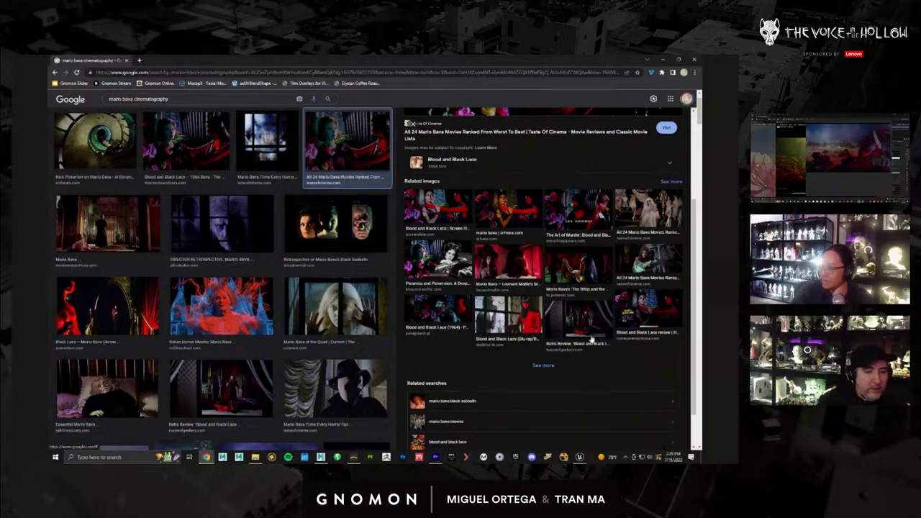
left_click(643, 308)
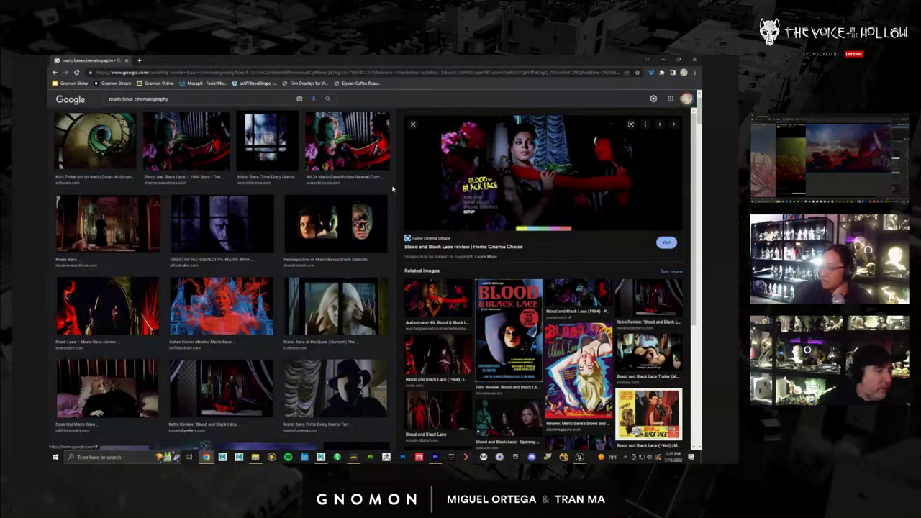
left_click(107, 223)
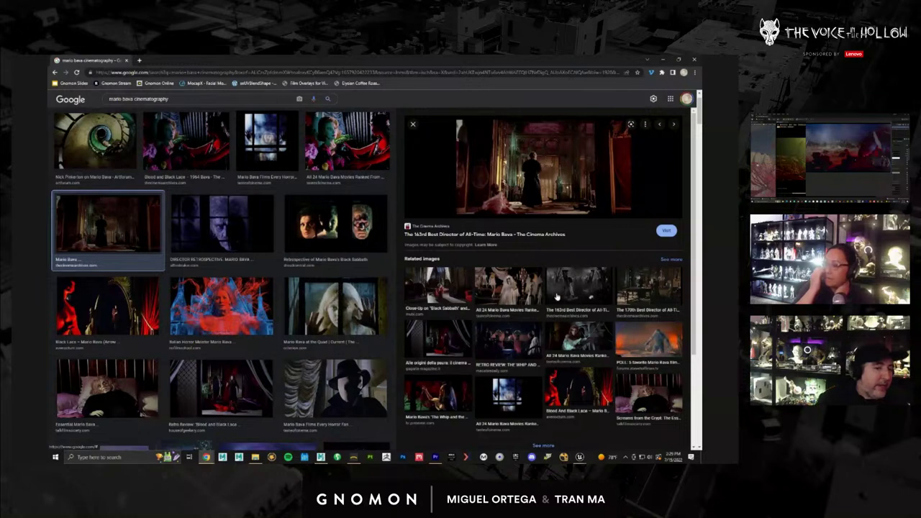
scroll(491, 288, "down", 3)
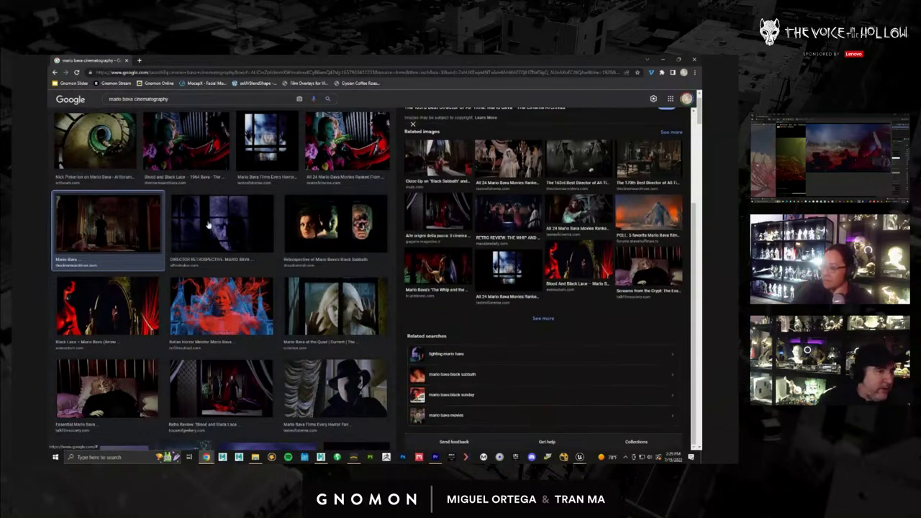
Examine the red-and-blue "Crimson Peak" image and the red and purple flower still from the results as colour-contrast references.
scroll(214, 229, "up", 1)
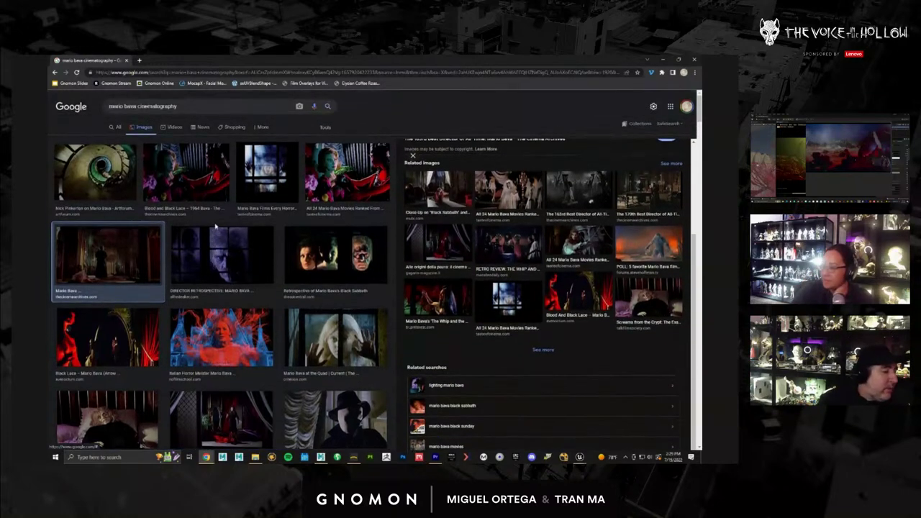
scroll(214, 228, "down", 2)
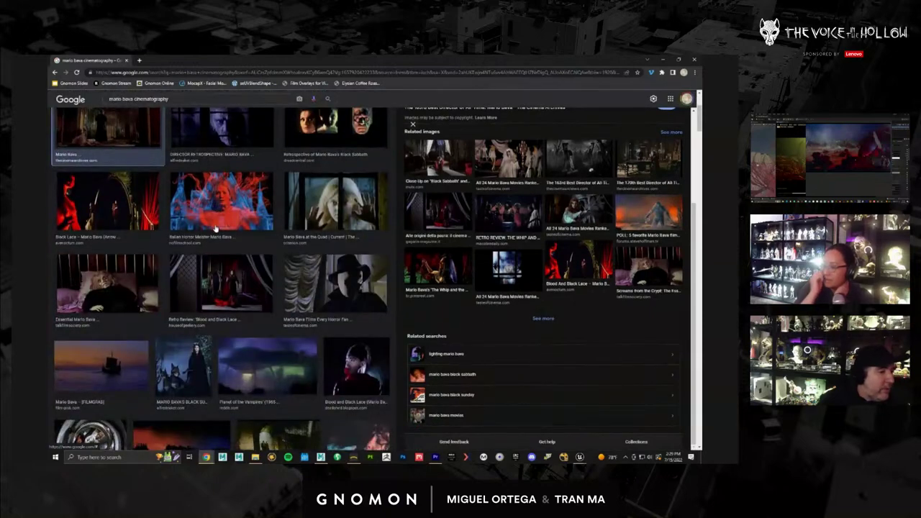
scroll(216, 229, "up", 3)
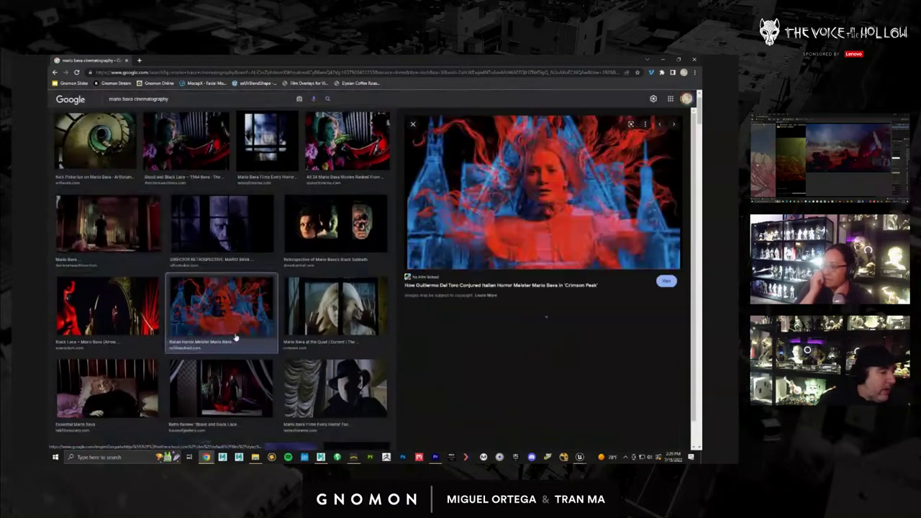
left_click(234, 338)
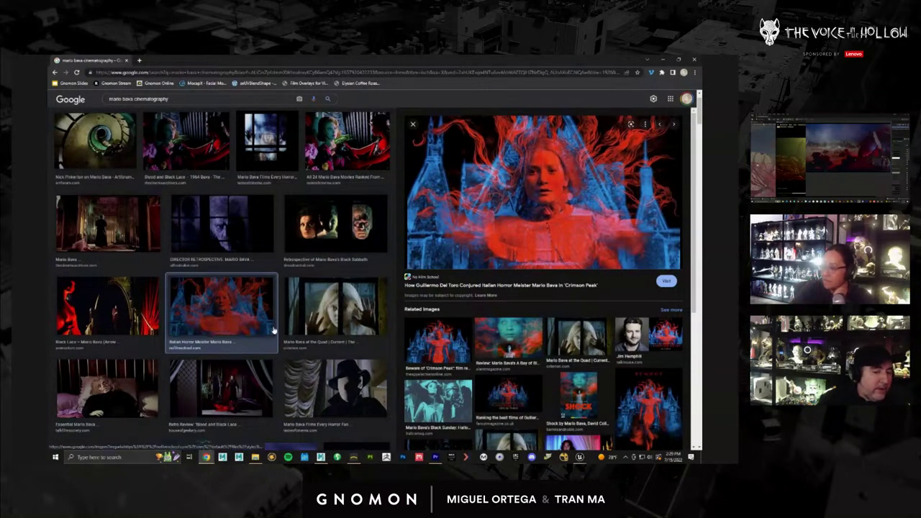
scroll(273, 329, "down", 5)
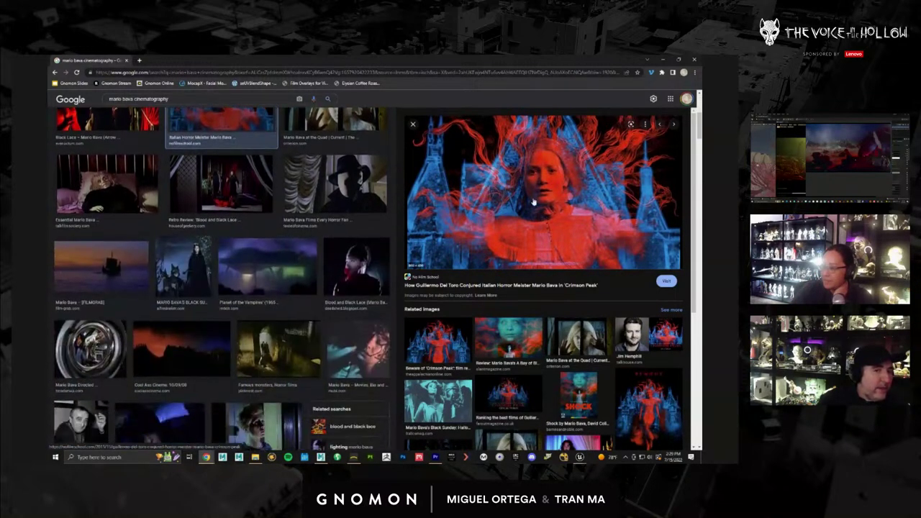
scroll(251, 287, "down", 8)
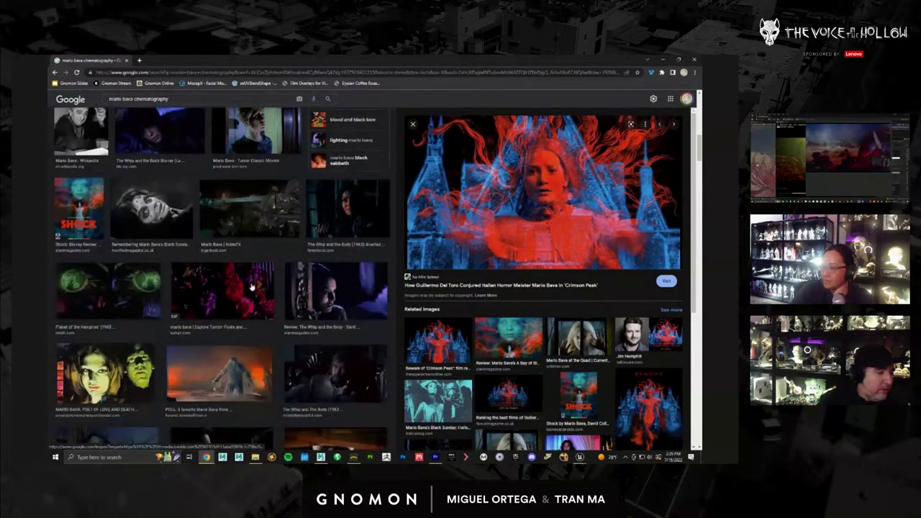
left_click(247, 287)
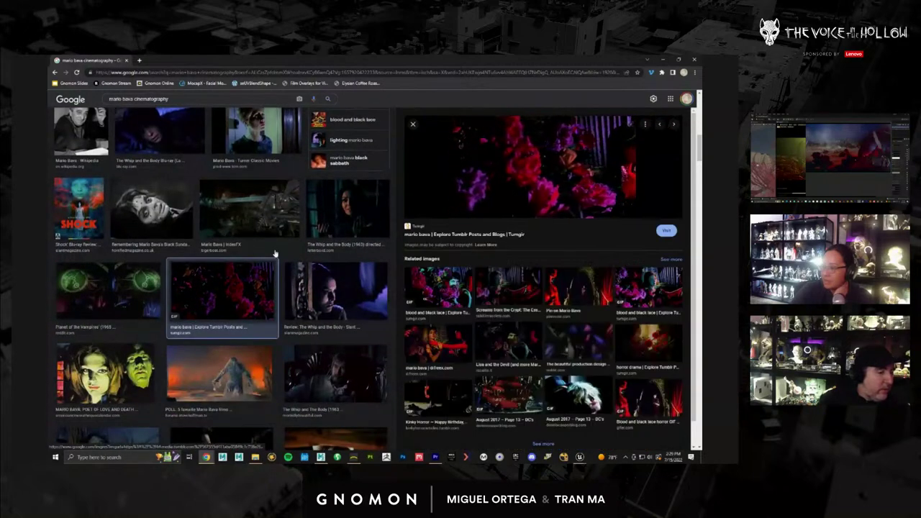
Switch back to Unreal Editor and slightly reposition the selected spotlight near the horned figure.
key("alt+Tab")
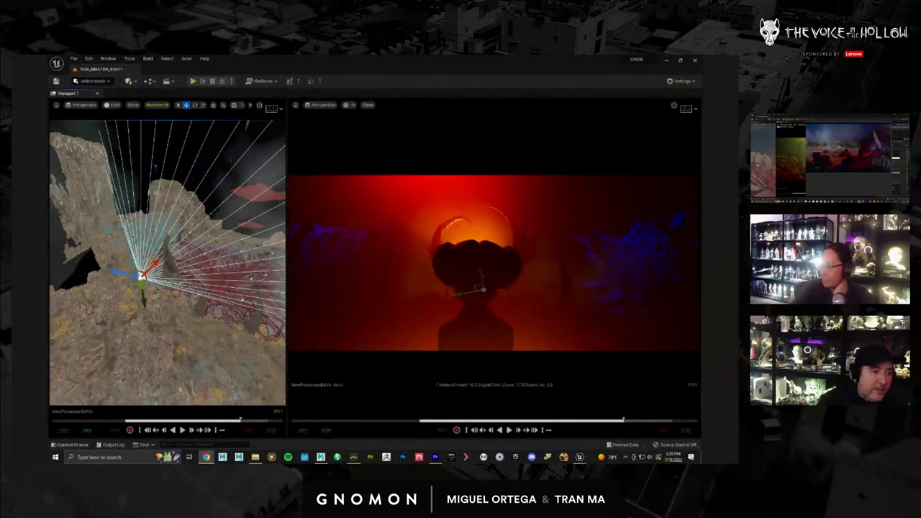
left_click_drag(177, 353, 141, 350, "alt")
right_click_drag(141, 351, 141, 351)
left_click_drag(130, 265, 132, 268)
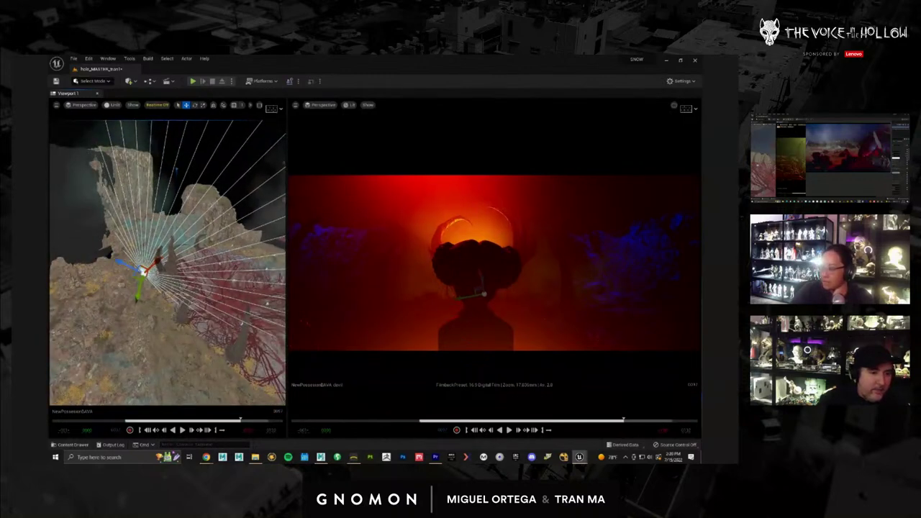
Switch to Premiere Pro and scrub the edit from the red-and-blue face close-up through the green-lit silhouette shot.
left_click(434, 456)
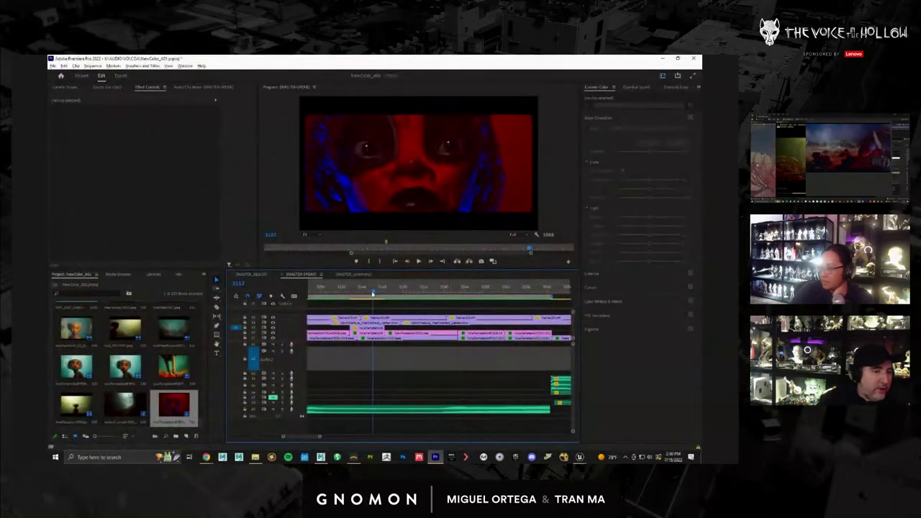
left_click(341, 293)
left_click_drag(341, 293, 449, 302)
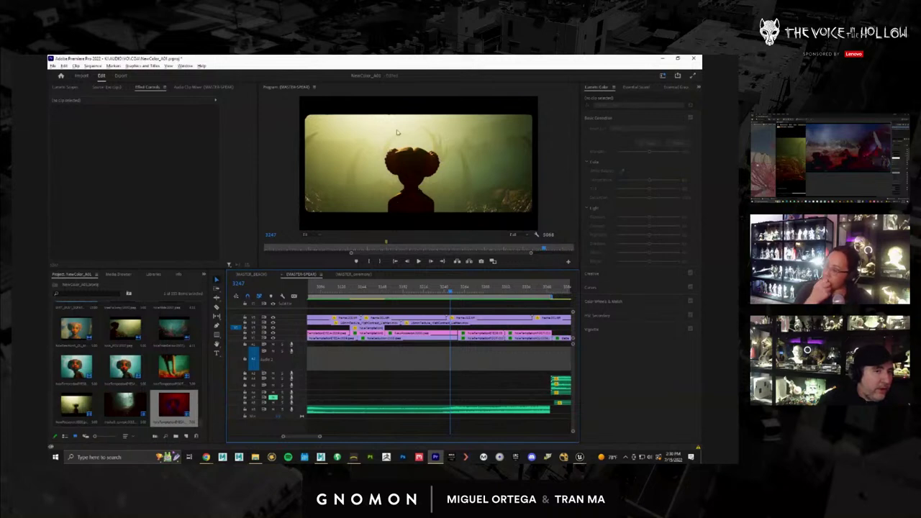
left_click(454, 294)
left_click_drag(453, 294, 406, 302)
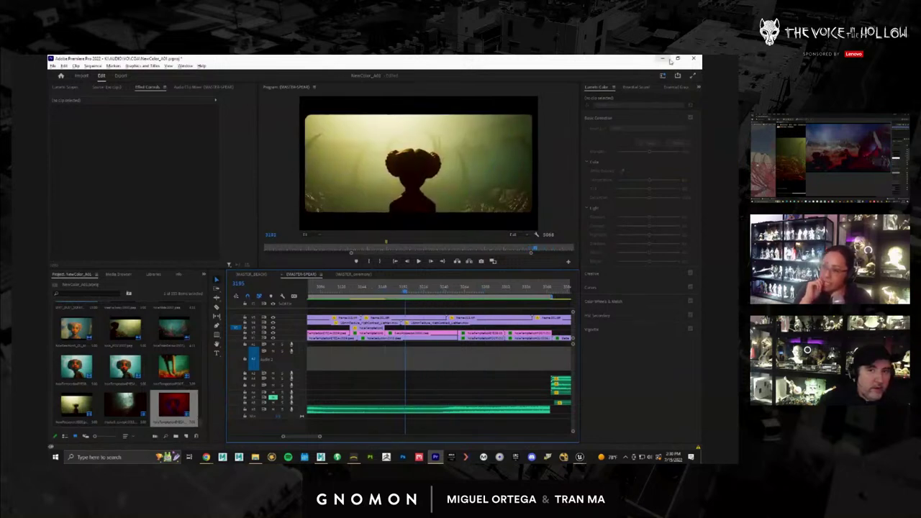
Return to Unreal Editor and rotate the selected spotlight to change how it catches the horns behind the silhouetted figure.
left_click(663, 59)
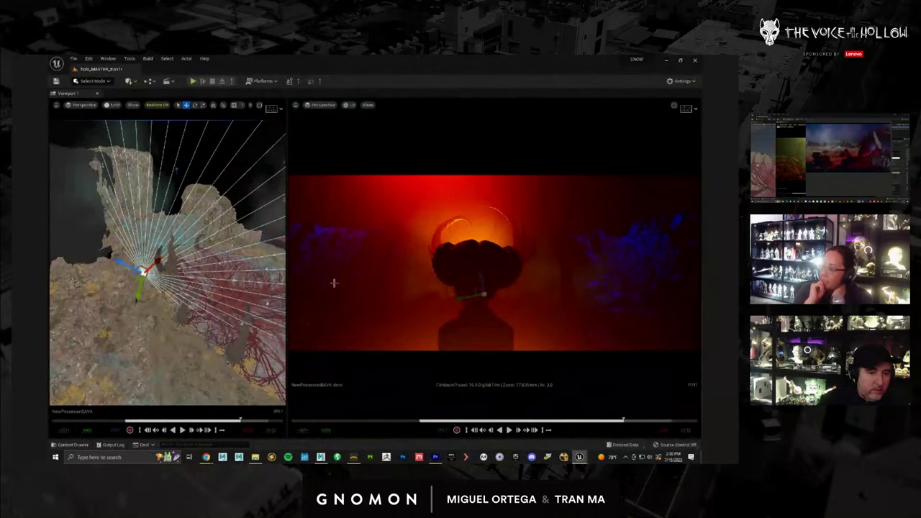
left_click(476, 297)
key("e")
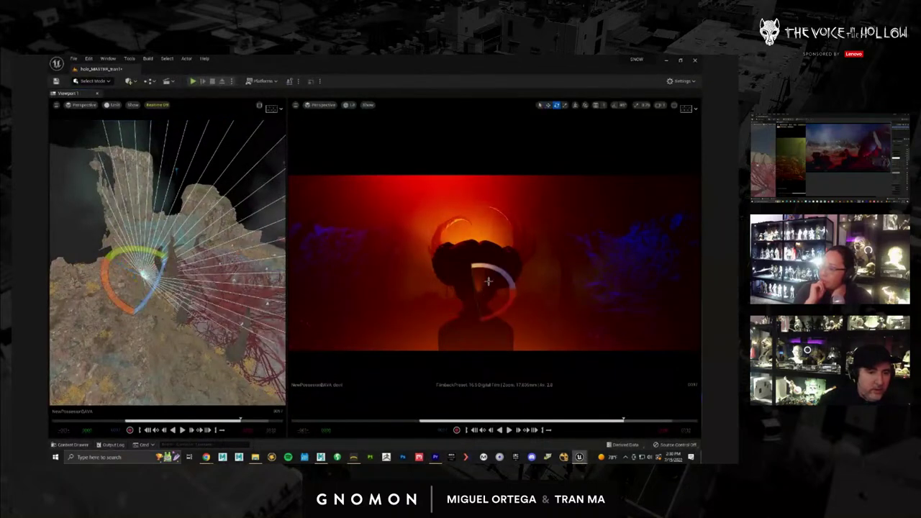
left_click_drag(486, 266, 480, 292)
key("w")
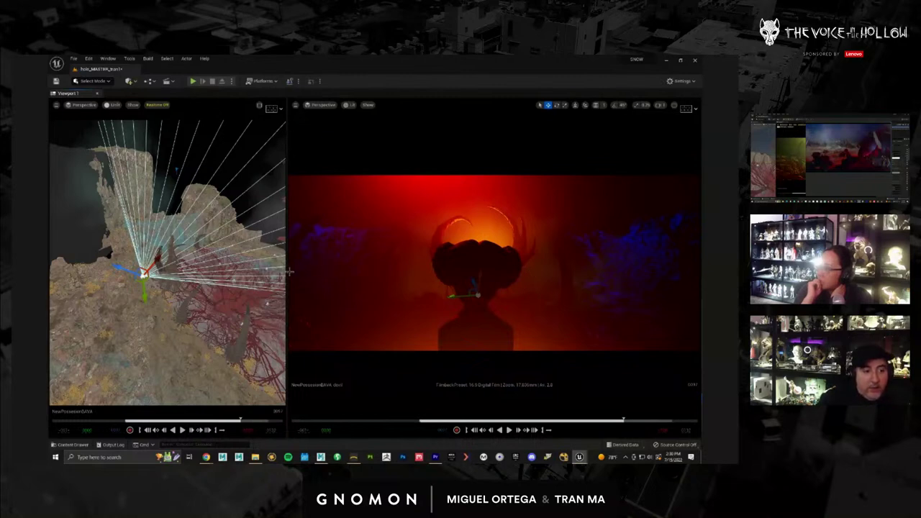
Add a Crosshair composition overlay to the cinematic viewport.
left_click(683, 111)
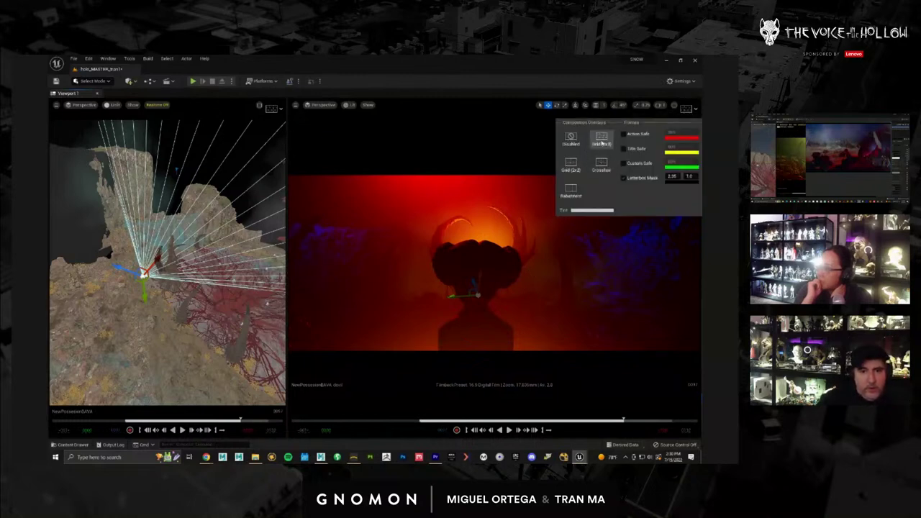
left_click(602, 166)
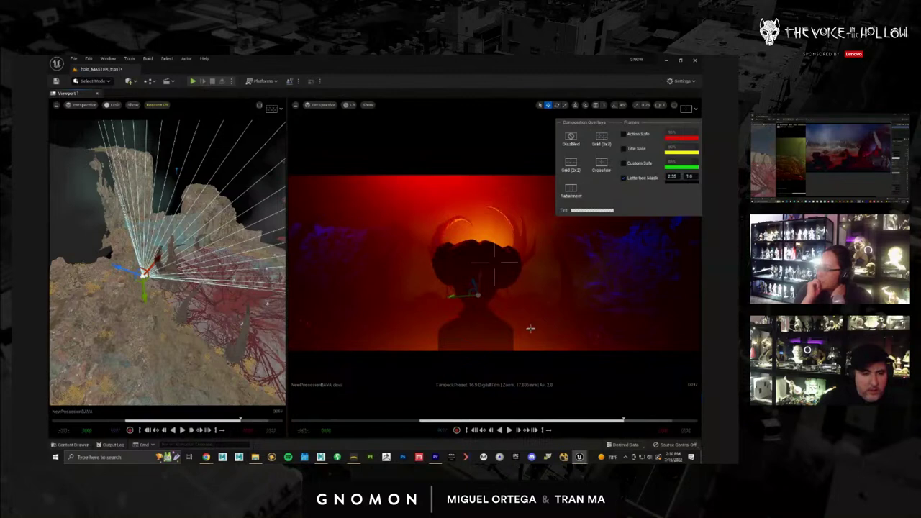
left_click(532, 331)
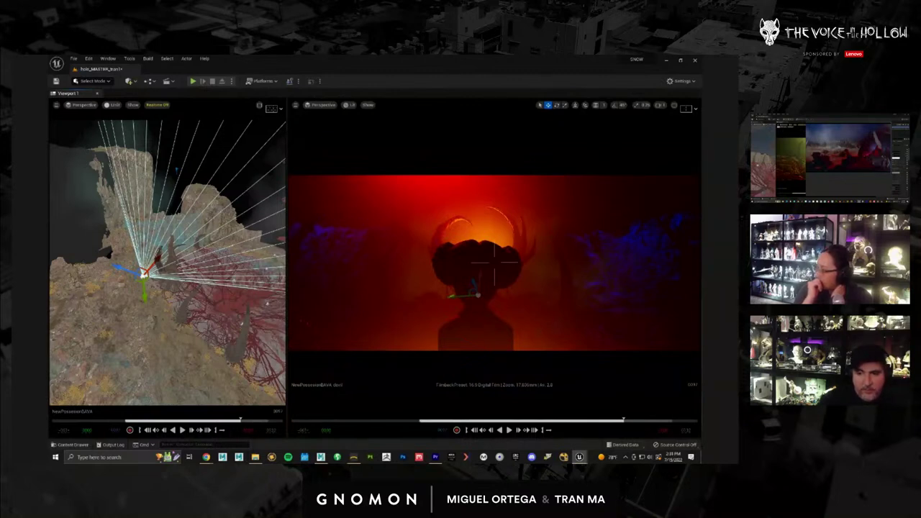
Pilot the devil camera in the cinematic viewport, select the root mesh and hide the editor icons there with Game View.
key("ctrl+shift+p")
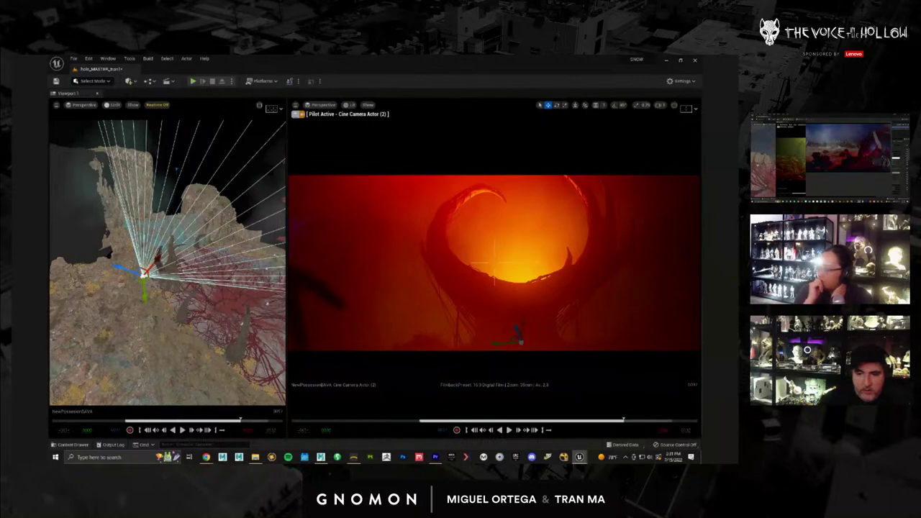
left_click(517, 333)
key("ctrl+shift+p")
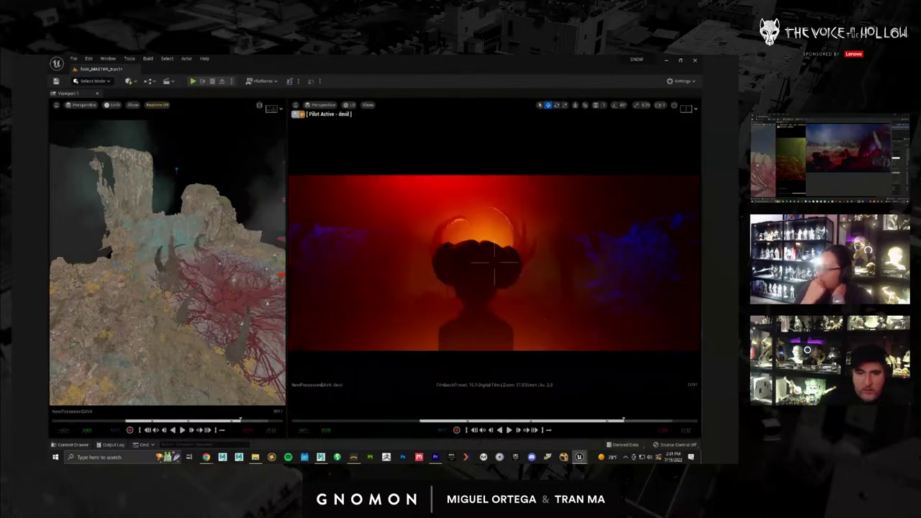
left_click(514, 337)
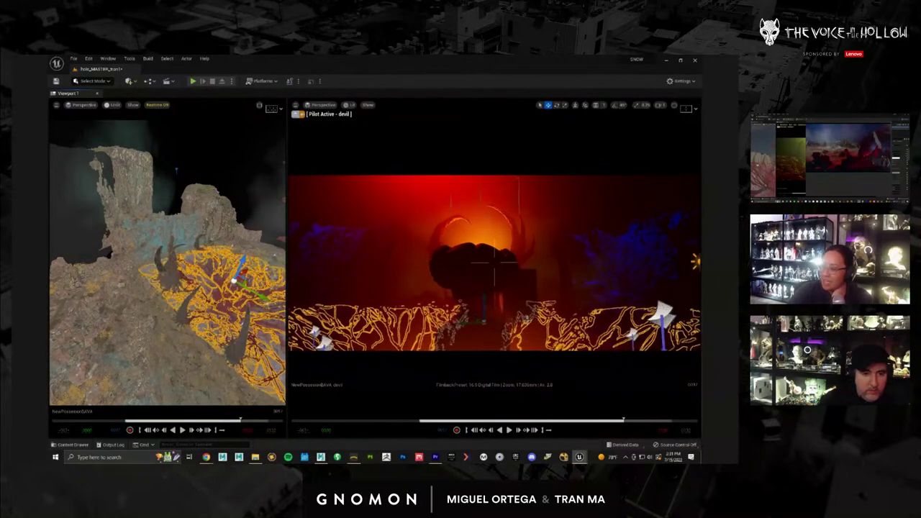
key("g")
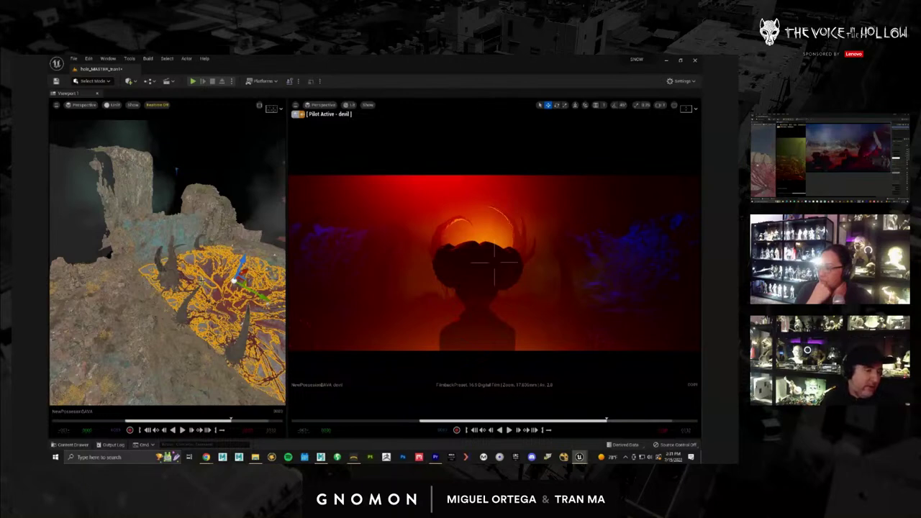
Fine-tune the positions of the two overhead spotlights on either side of the horns that light the rock walls.
left_click_drag(201, 281, 90, 260, "alt")
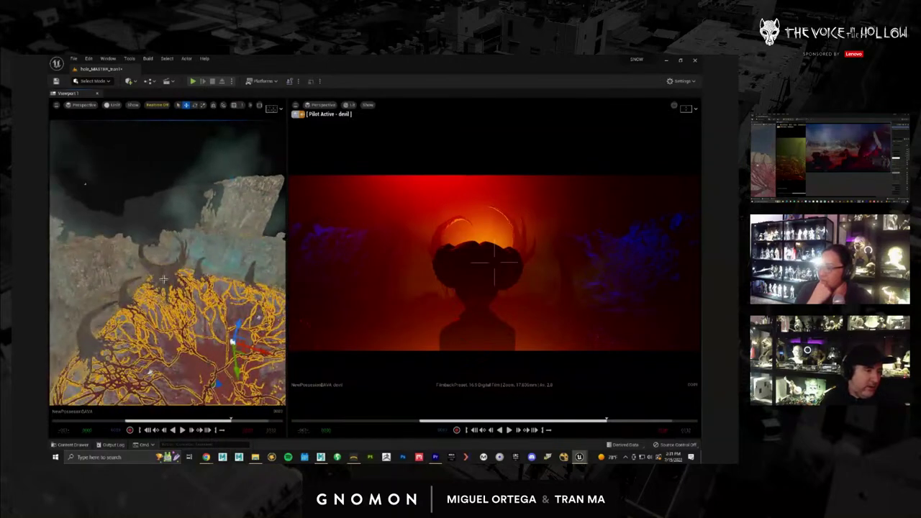
left_click_drag(163, 279, 139, 283, "alt")
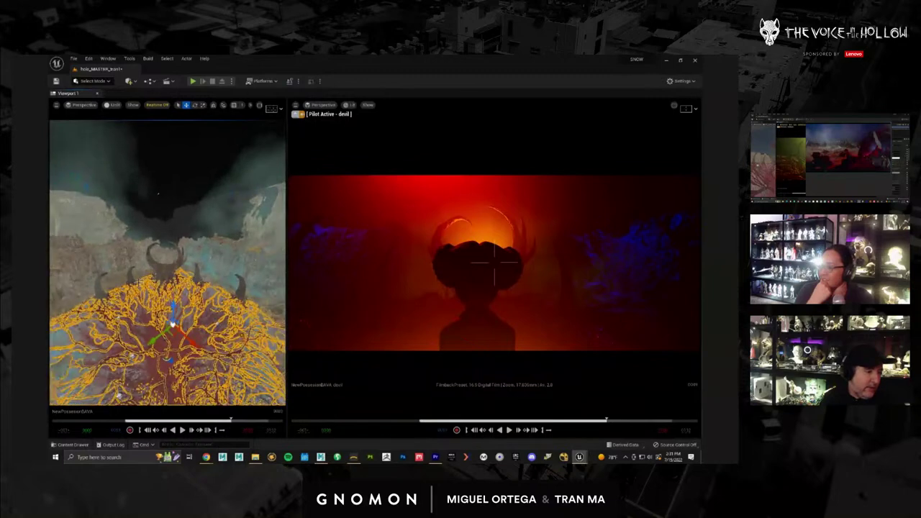
right_click_drag(195, 274, 192, 274)
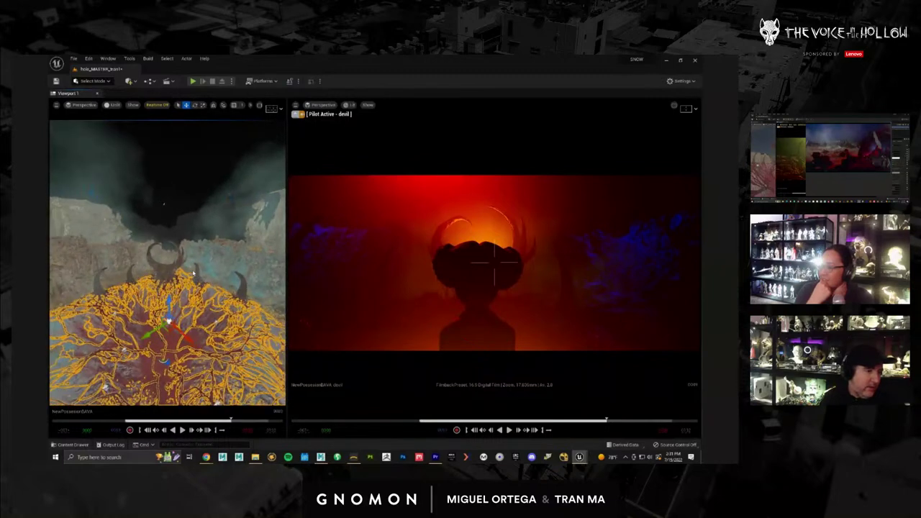
left_click(92, 189)
mouse_move(95, 215)
left_mouse_down()
mouse_move(97, 229)
mouse_move(98, 211)
left_mouse_up()
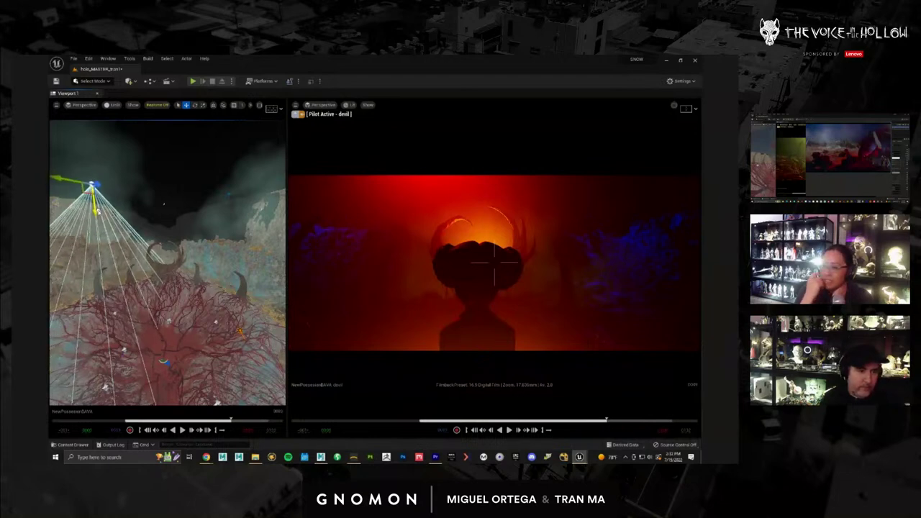
left_click(230, 196)
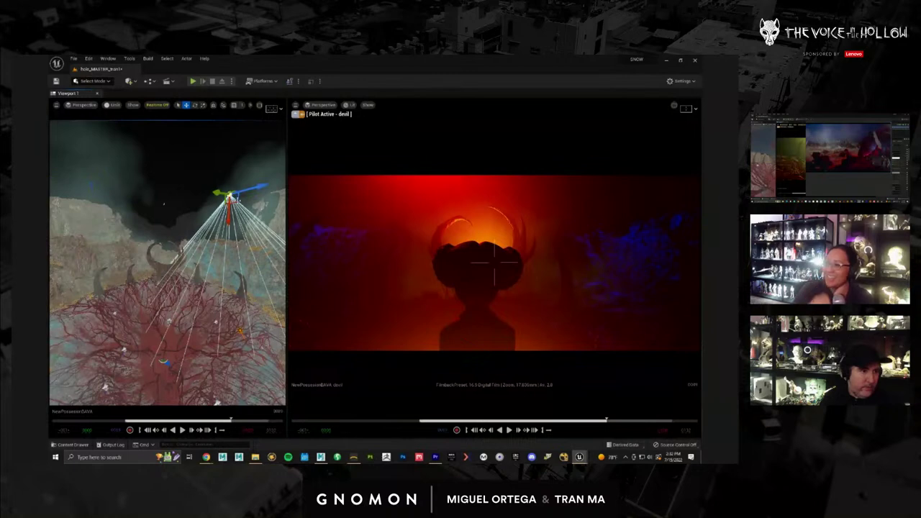
left_click_drag(221, 193, 232, 195)
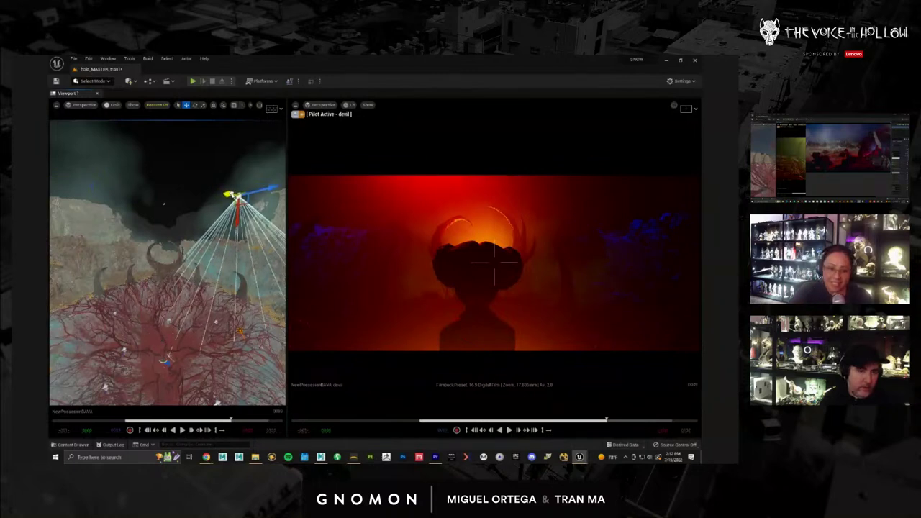
left_click_drag(229, 195, 224, 194)
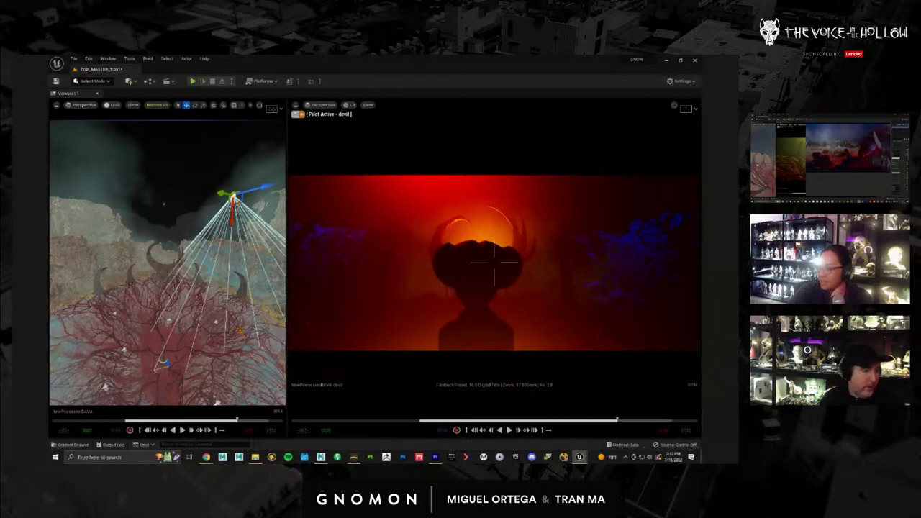
Try shifting the light beside the outer horn above the roots, and undo the moves.
mouse_move(186, 357)
left_mouse_down("alt")
mouse_move(208, 367)
mouse_move(180, 356)
left_mouse_up("alt")
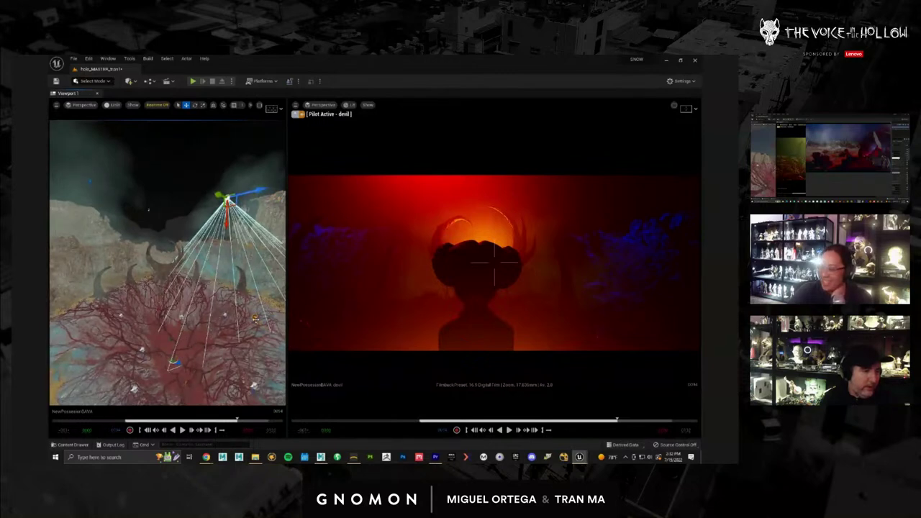
left_click(255, 318)
left_click_drag(213, 359, 221, 342, "alt")
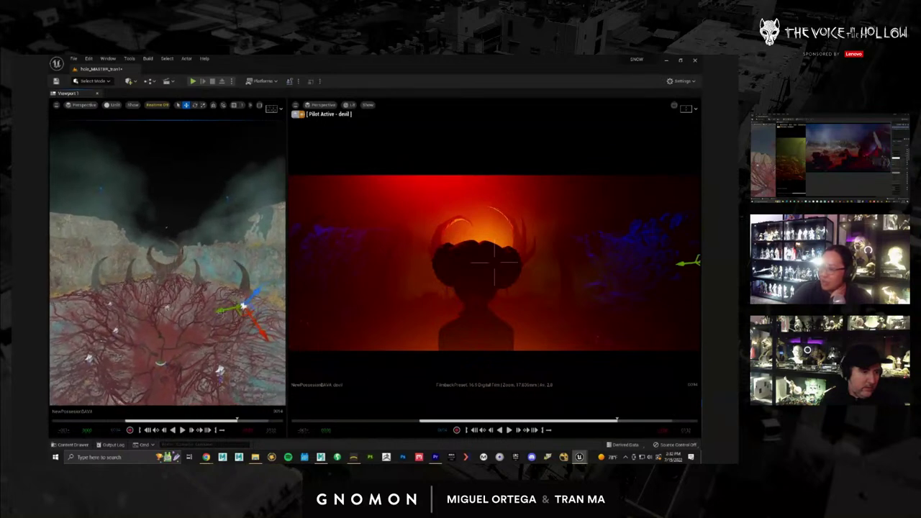
left_click_drag(229, 309, 210, 312)
key("ctrl+z")
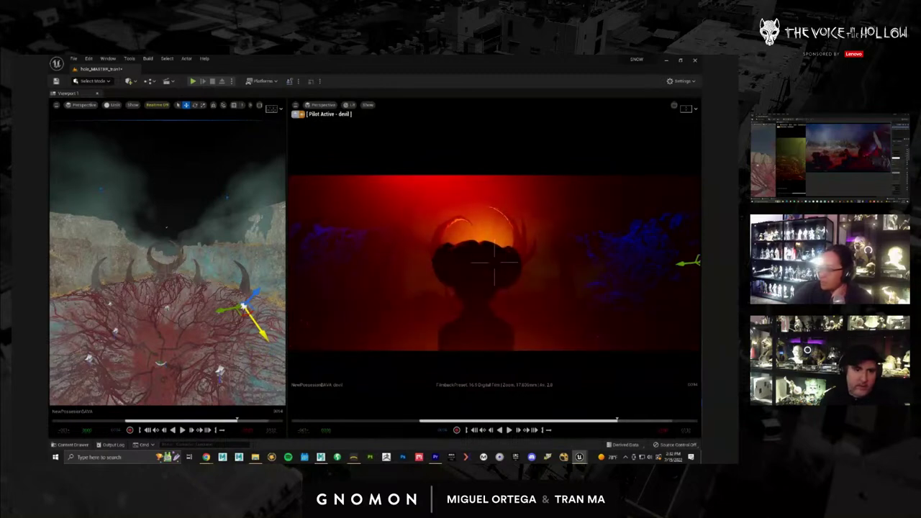
key("ctrl+z")
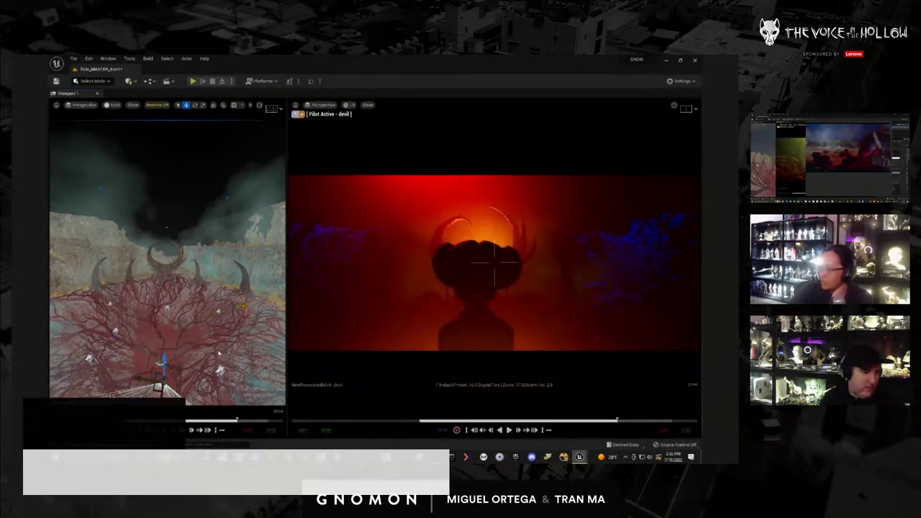
Move the spotlight from the base of the roots in toward the horns and rotate it toward the left-hand horns and rocks.
right_click_drag(166, 227, 251, 351)
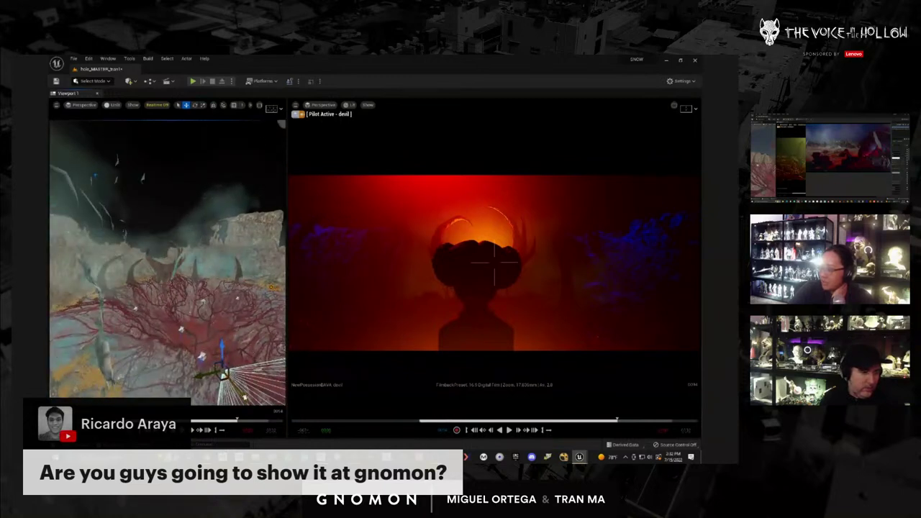
left_click_drag(222, 372, 196, 341)
key("e")
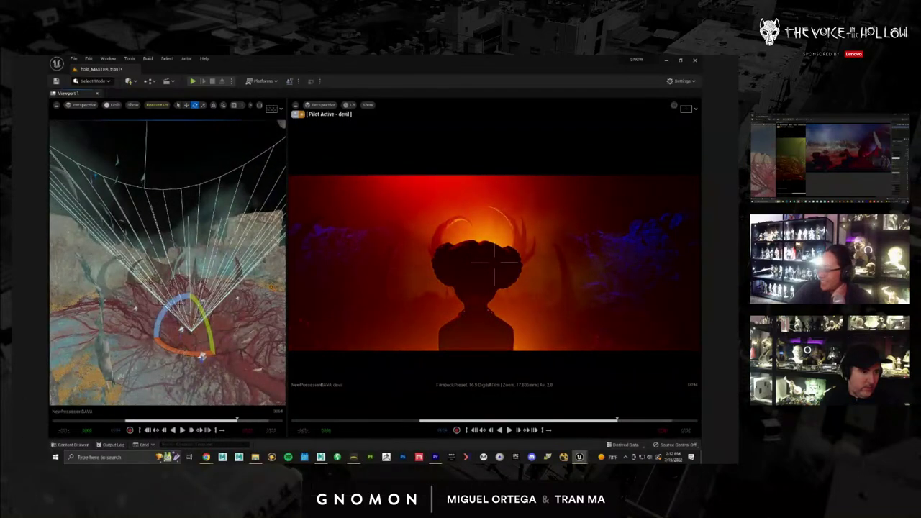
left_click_drag(183, 295, 127, 332)
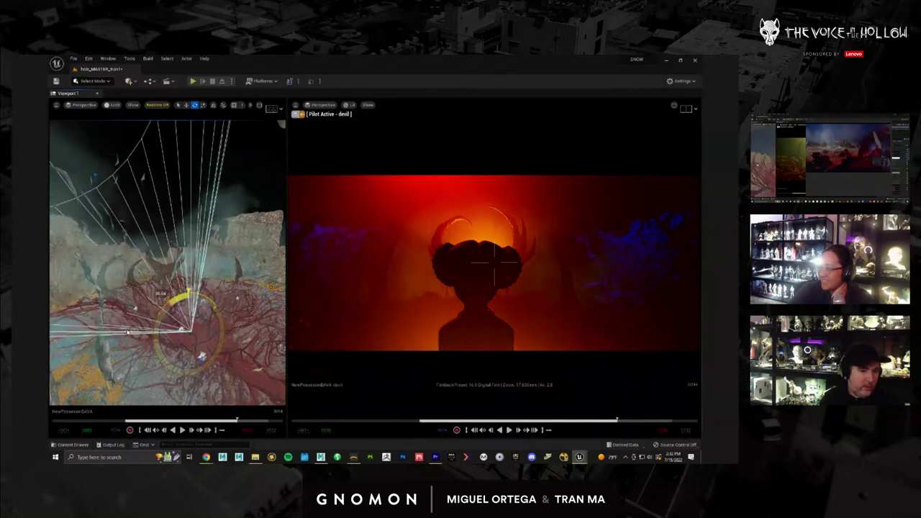
left_click_drag(203, 343, 142, 331)
key("w")
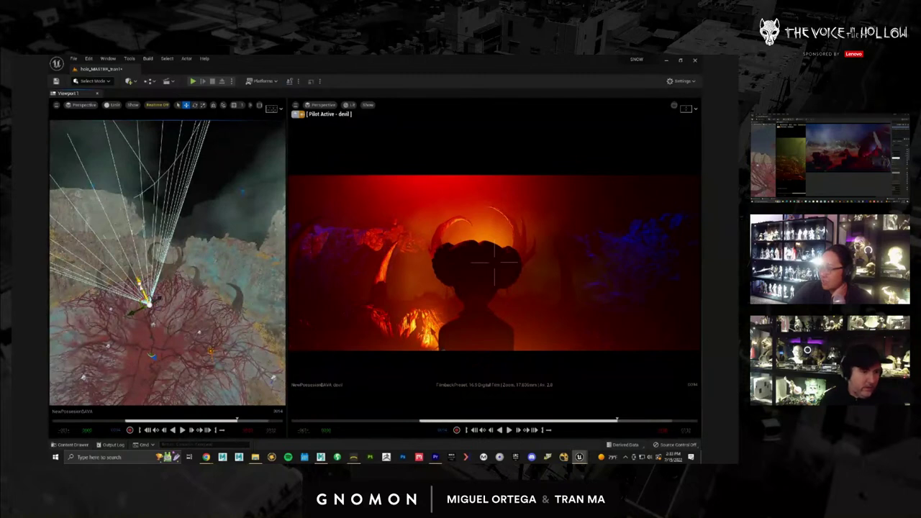
Shift the spotlight across and back over the roots to spread its glow on the left-hand horns and rocks.
left_click_drag(141, 284, 148, 301)
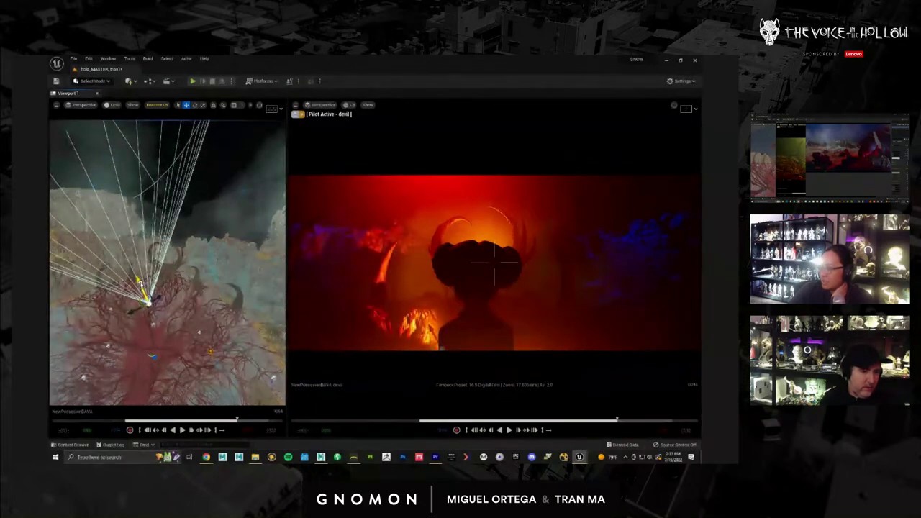
right_click_drag(162, 331, 157, 331)
left_click_drag(158, 294, 149, 299)
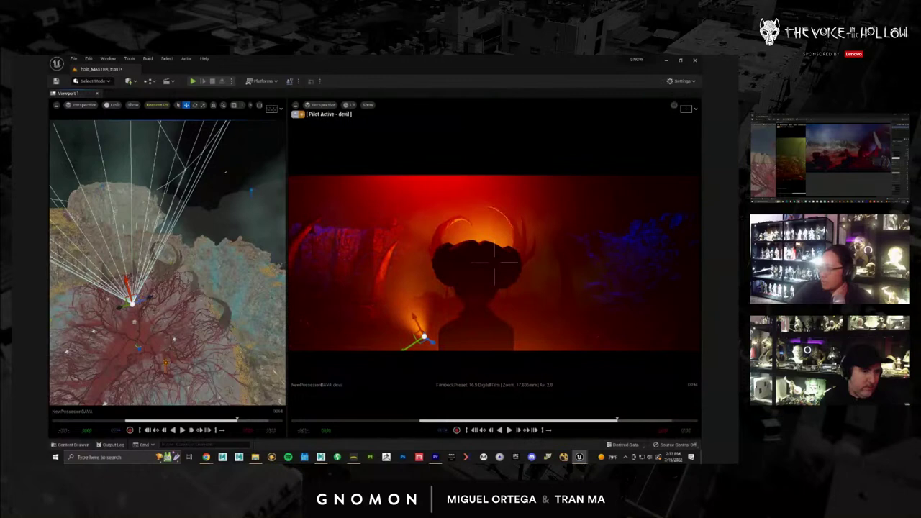
left_click_drag(130, 300, 135, 328)
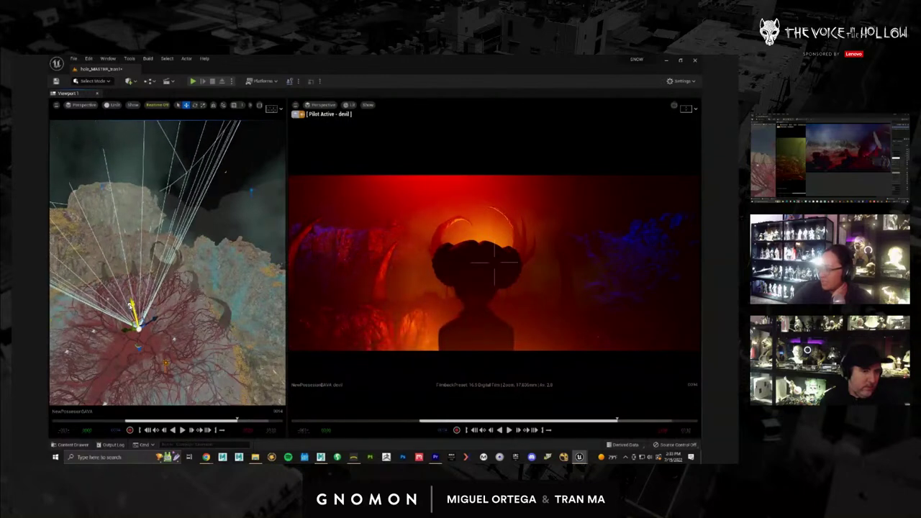
Rotate the spotlight on two axes to reduce its spill on the roots and rocks left of the figure.
key("e")
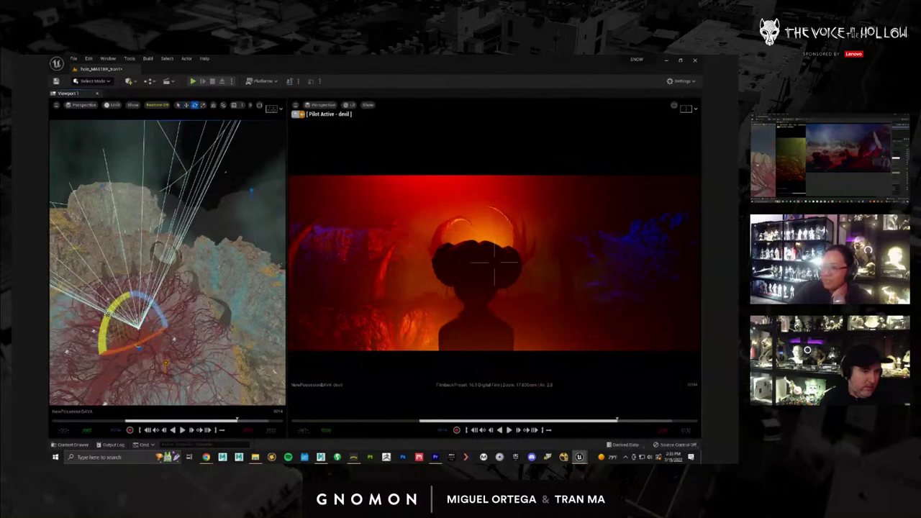
left_click_drag(108, 315, 102, 342)
left_click_drag(144, 300, 150, 320)
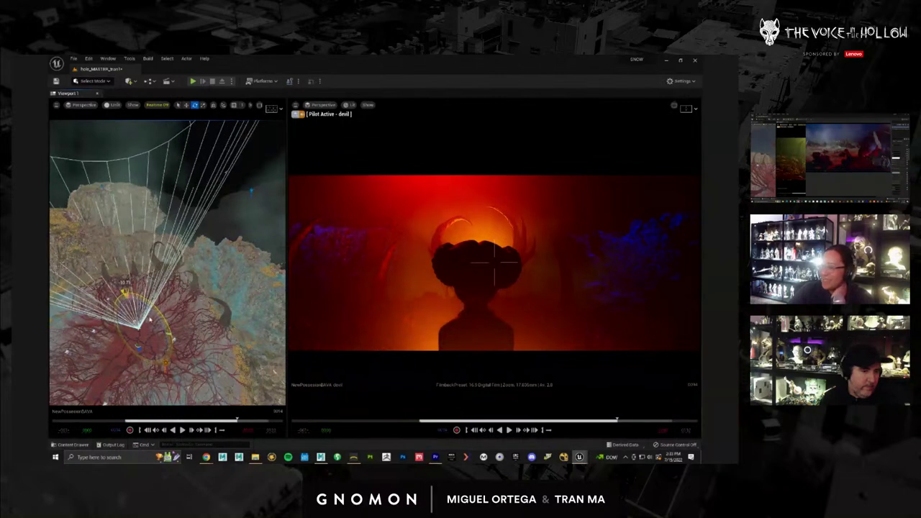
Rotate the spotlight at the base of the roots away from the left-hand rocks toward the right-hand horns, adjusting its aim on several axes.
left_click_drag(149, 320, 180, 327)
key("w")
key("e")
left_click_drag(121, 333, 144, 356)
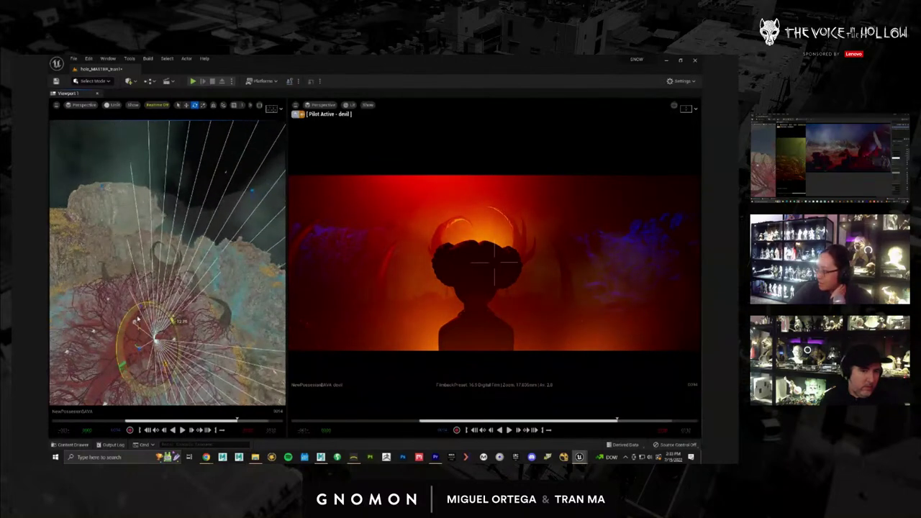
left_click_drag(179, 386, 196, 326, "alt")
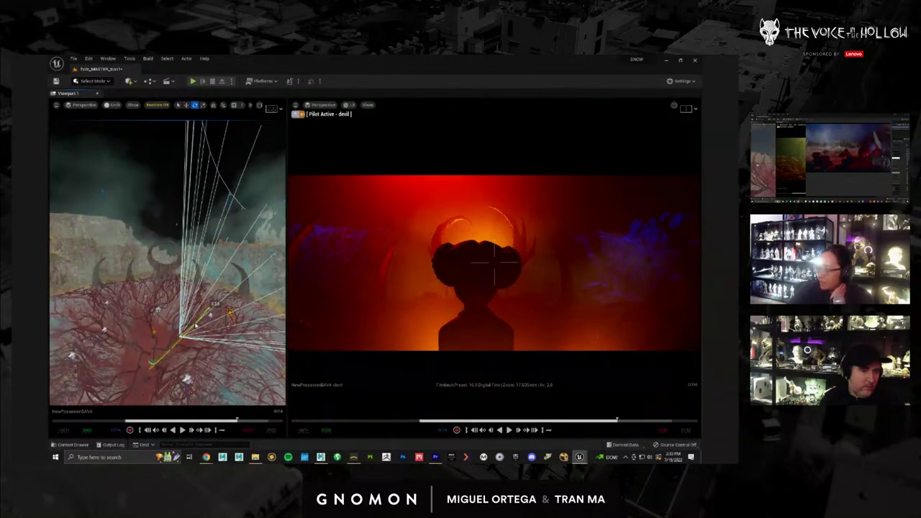
left_click_drag(216, 385, 267, 397, "alt")
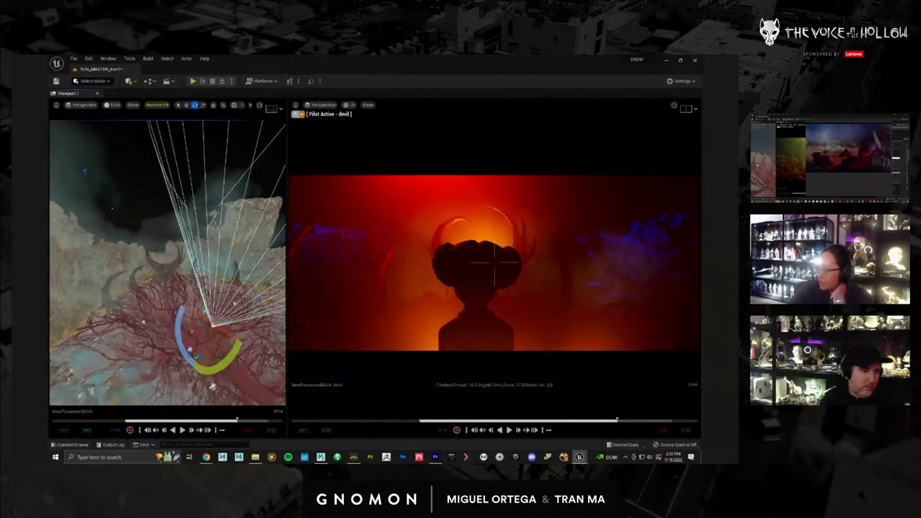
left_click_drag(181, 348, 190, 329)
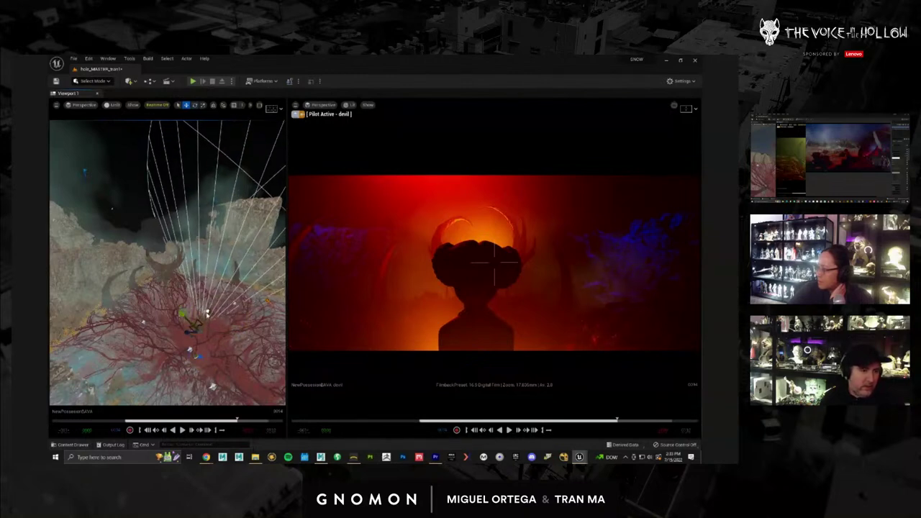
Move the spotlight across the roots and rotate it to throw a red glow on the right-hand roots and rocks.
left_click_drag(177, 318, 199, 317)
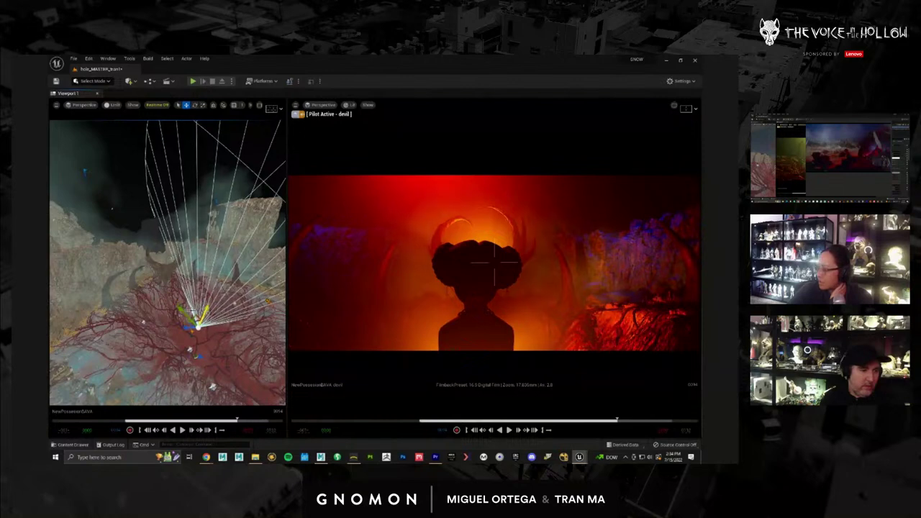
left_click_drag(193, 316, 228, 348)
key("e")
mouse_move(212, 387)
left_mouse_down()
mouse_move(213, 355)
mouse_move(207, 387)
left_mouse_up()
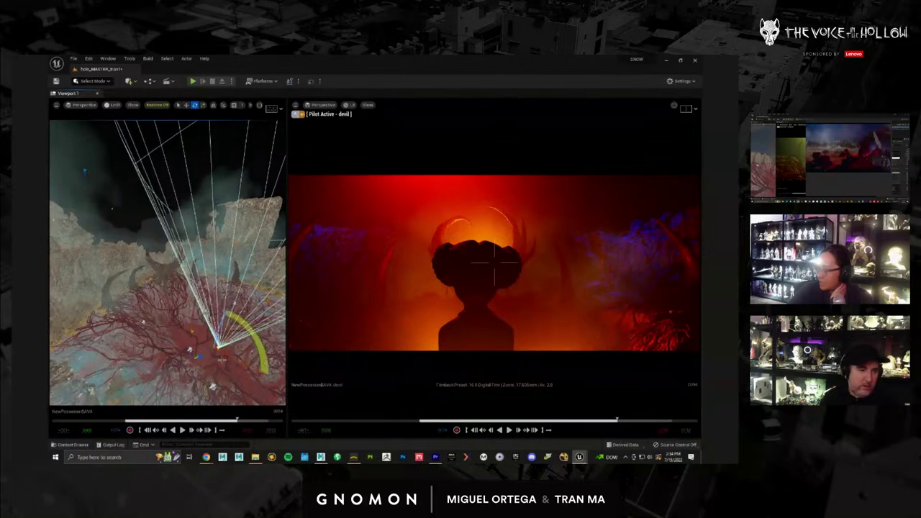
Shift the spotlight over the root mound and pull it back out of the shot, keeping its glow on the right-hand roots.
left_click_drag(234, 372, 222, 369, "alt")
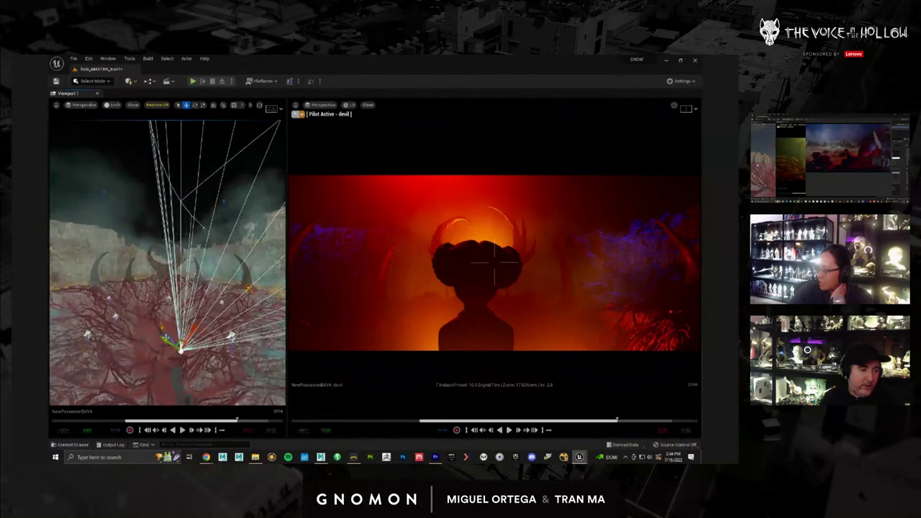
mouse_move(165, 343)
left_mouse_down()
mouse_move(157, 335)
mouse_move(167, 342)
left_mouse_up()
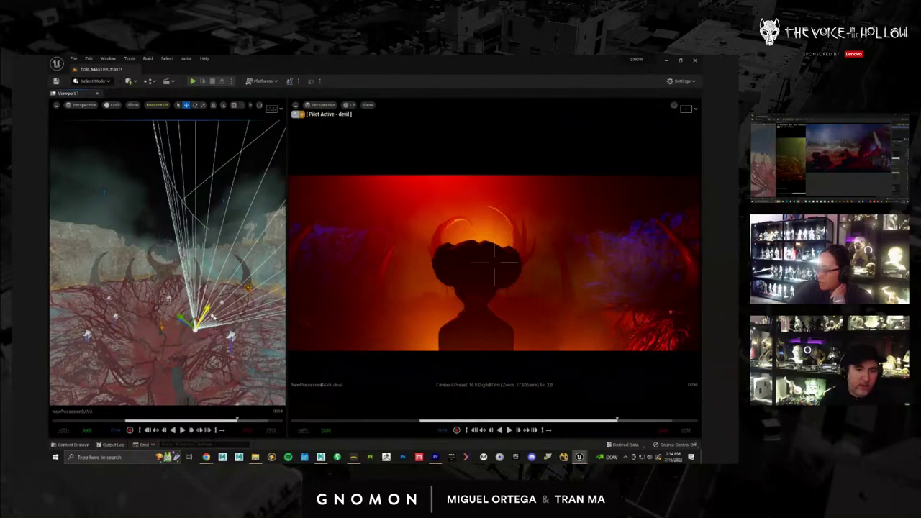
left_click_drag(217, 312, 136, 313)
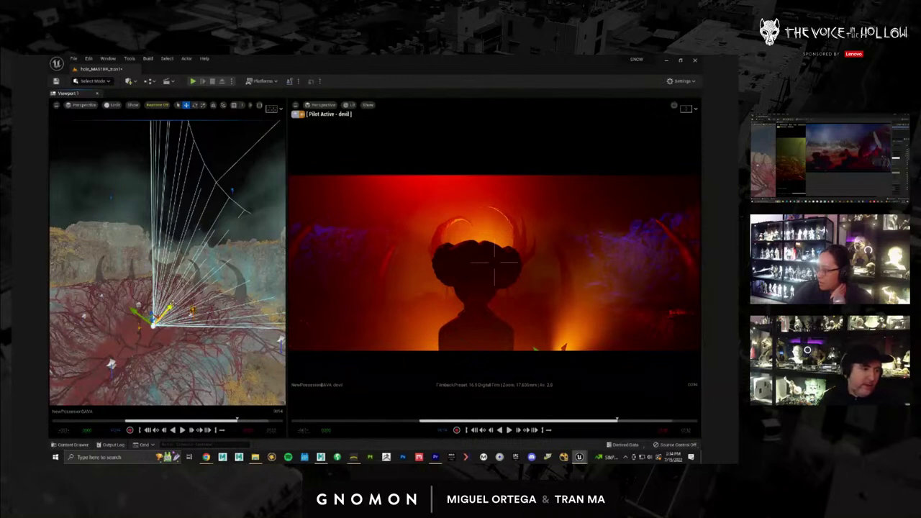
left_click_drag(169, 309, 154, 322)
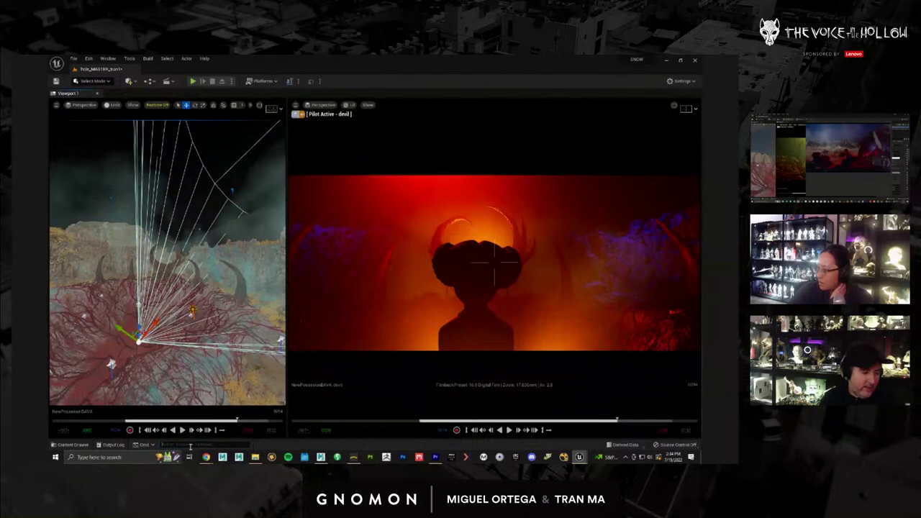
Enter the console variable r.RayTracing.Shadows.EnableTwoSidedGeometry.
left_click(190, 445)
type("r.ra")
type("y")
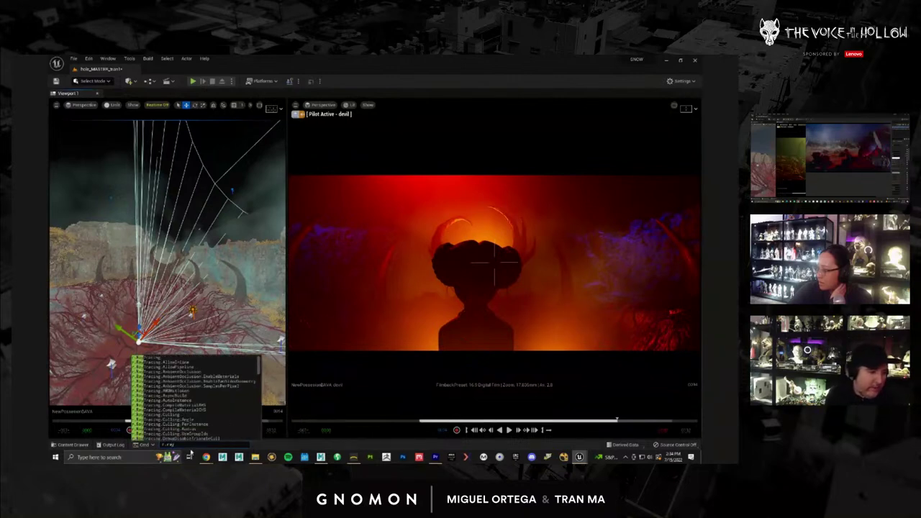
key("Down")
type(".sha")
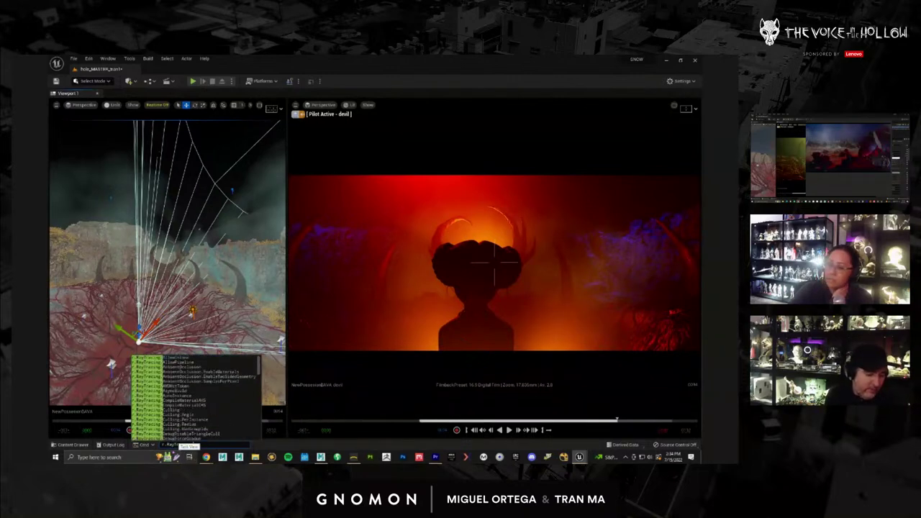
key("Down")
key("Down")
key("Down")
key("Down")
key("Down")
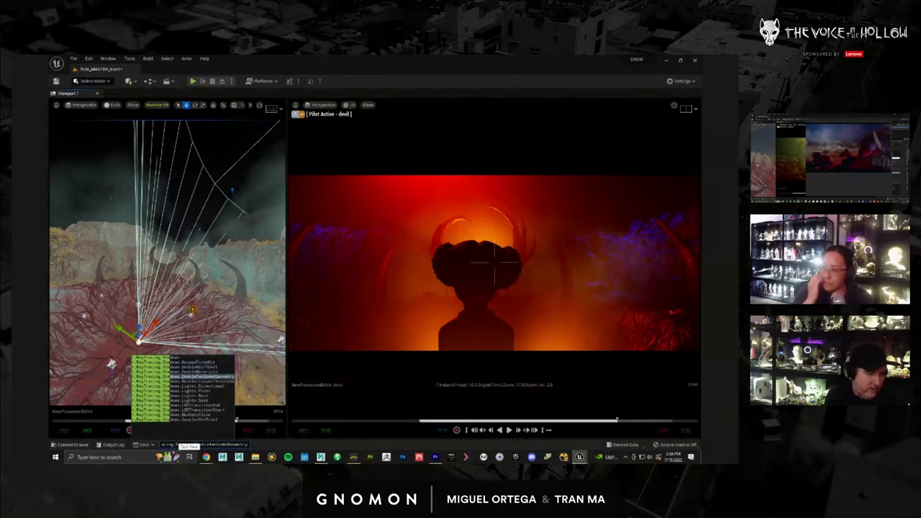
key("Return")
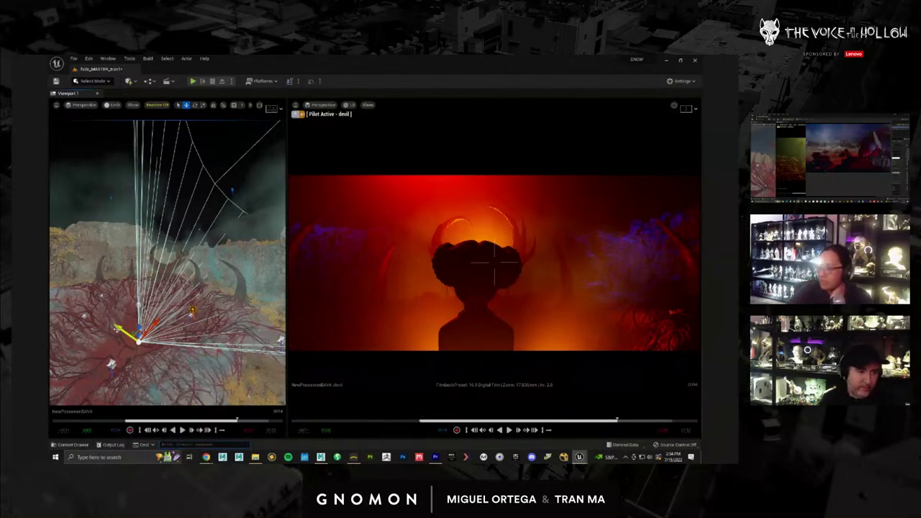
Rotate and nudge the spotlight at the root base to refine its red glow on the right-hand horns and roots.
left_click_drag(117, 331, 166, 340)
key("e")
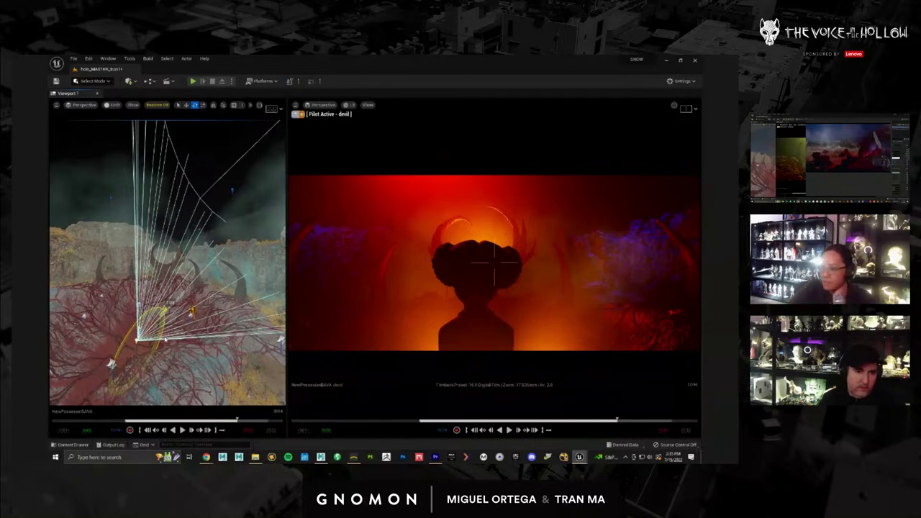
left_click_drag(165, 339, 135, 343)
key("w")
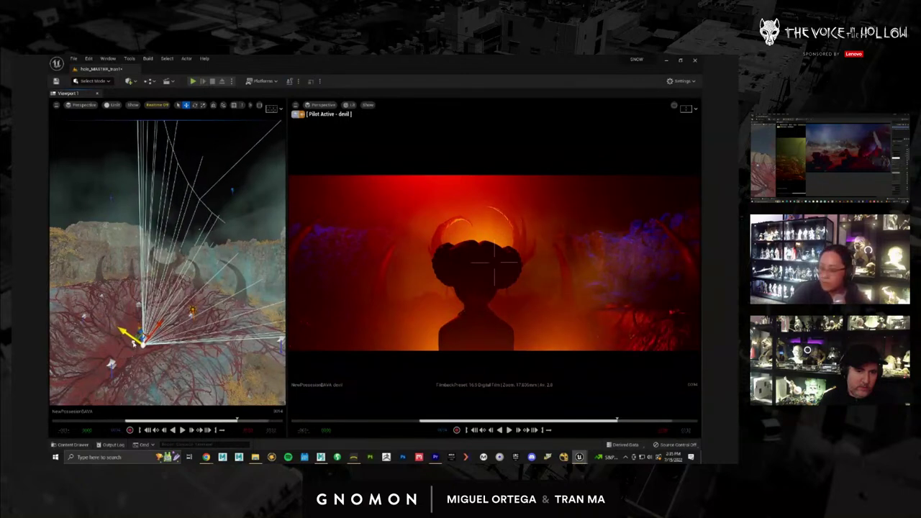
left_click_drag(134, 344, 136, 345)
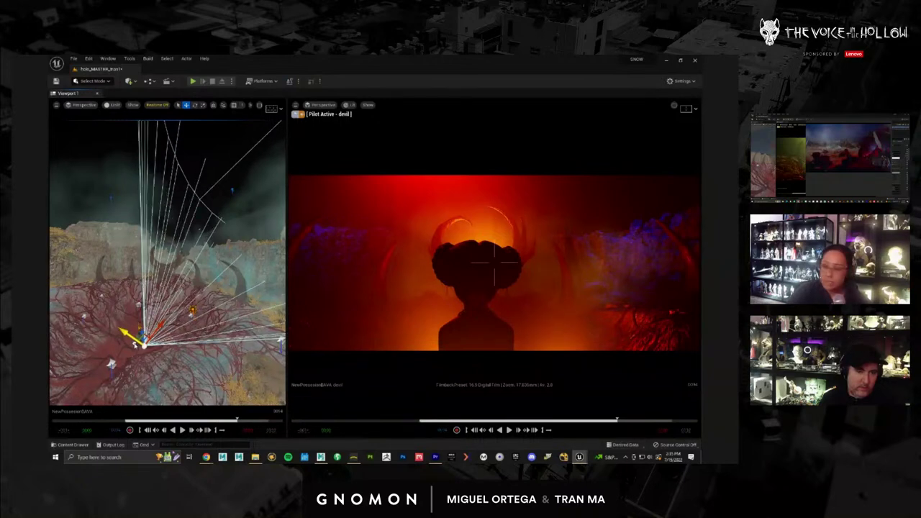
Select the neighbouring spotlight in the roots and the overhead spotlight on the right-hand side to check where each one aims.
left_click_drag(88, 383, 155, 371, "alt")
scroll(155, 369, "up", 1)
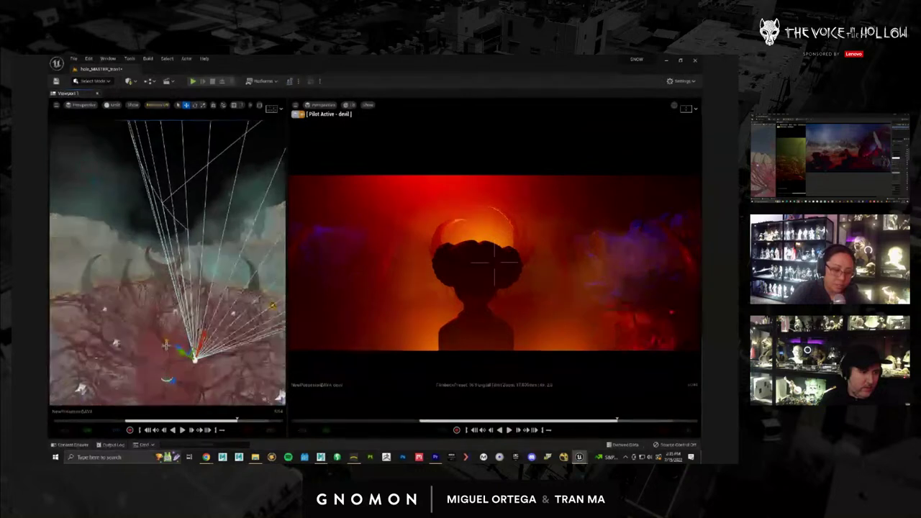
left_click(167, 343)
left_click_drag(168, 349, 185, 367)
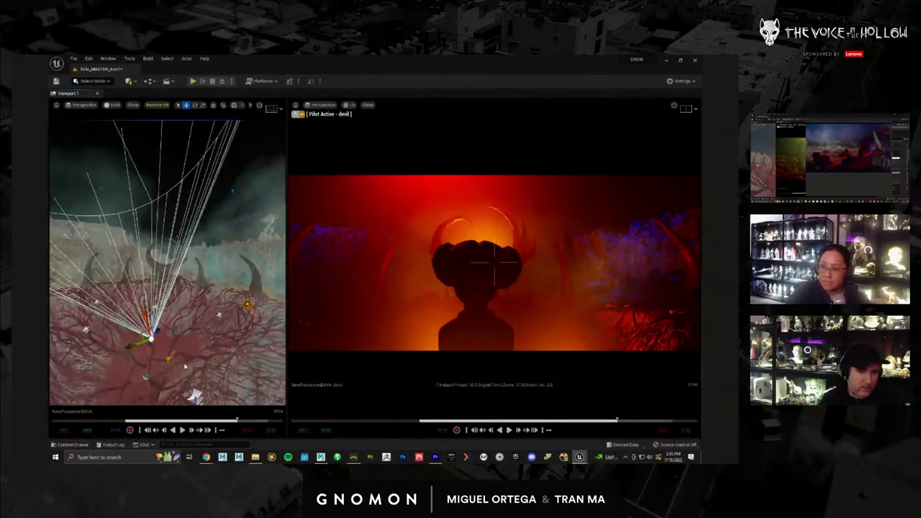
left_click(233, 189)
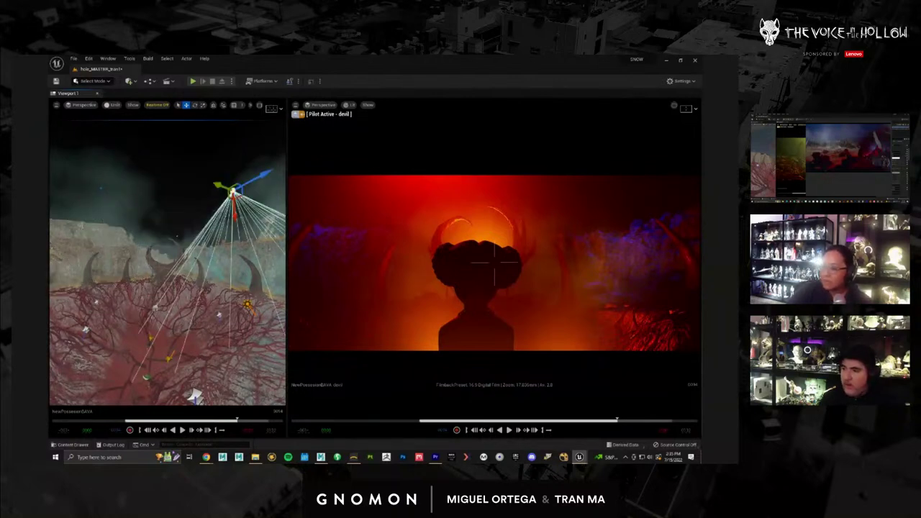
Select the overhead spotlight above the left-hand rocks and lower it closer to them.
left_click(101, 189)
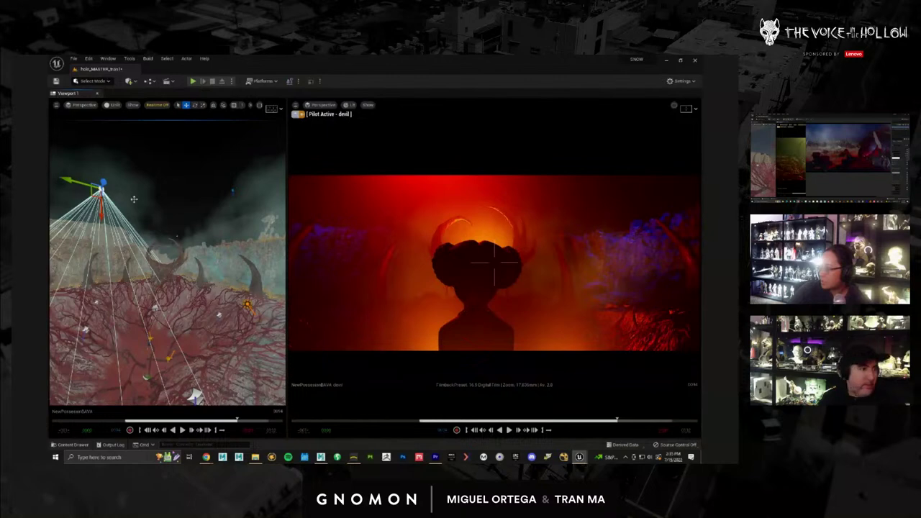
left_click_drag(149, 231, 147, 227, "alt")
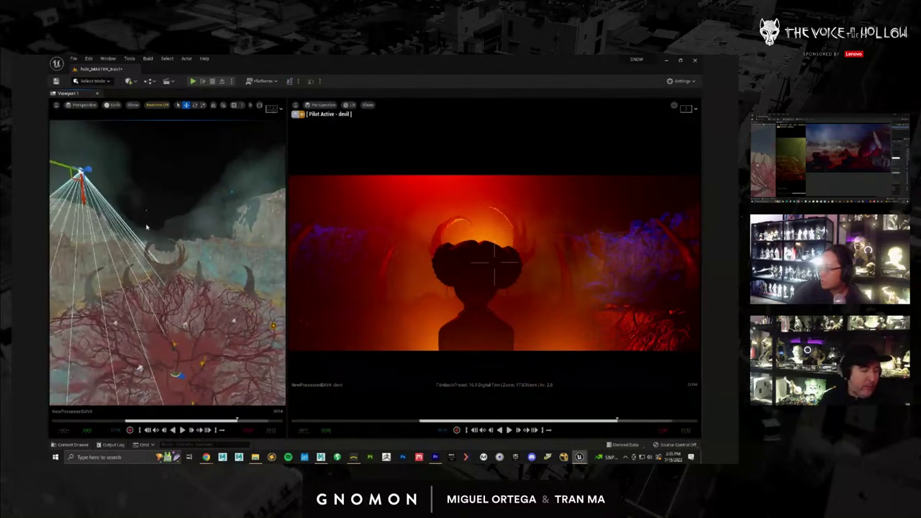
key("f")
left_click_drag(216, 270, 211, 278, "alt")
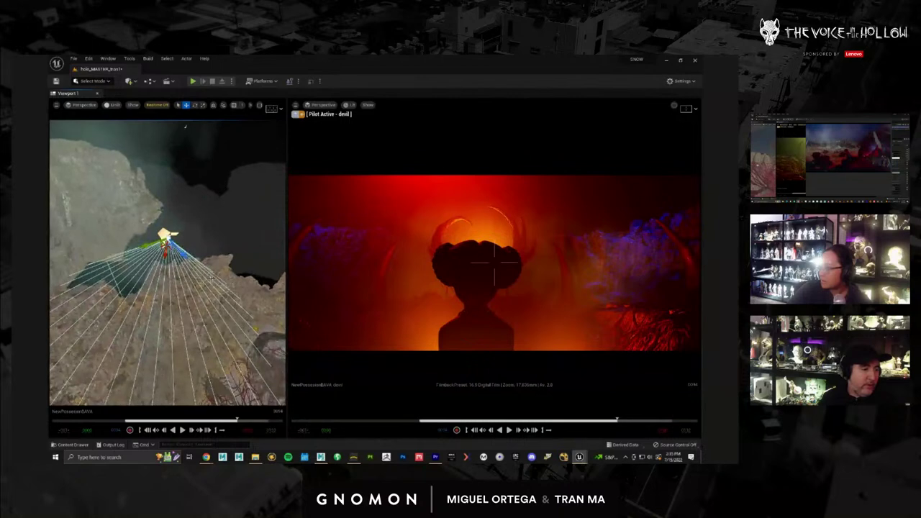
right_click_drag(185, 126, 152, 191)
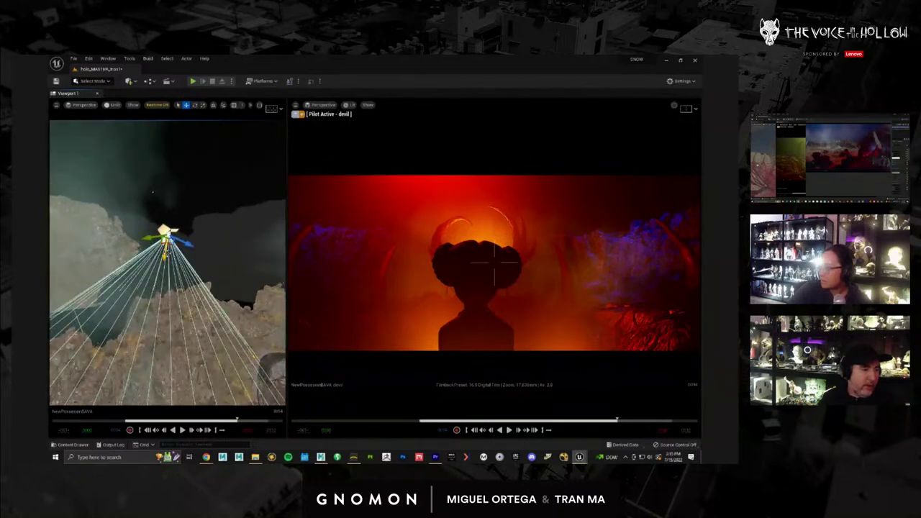
left_click_drag(164, 257, 149, 304)
key("e")
key("w")
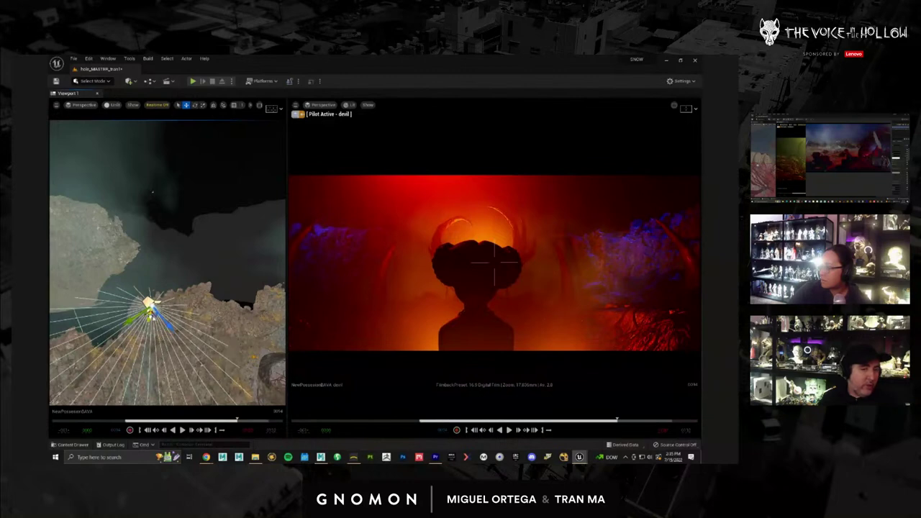
scroll(150, 363, "down", 5)
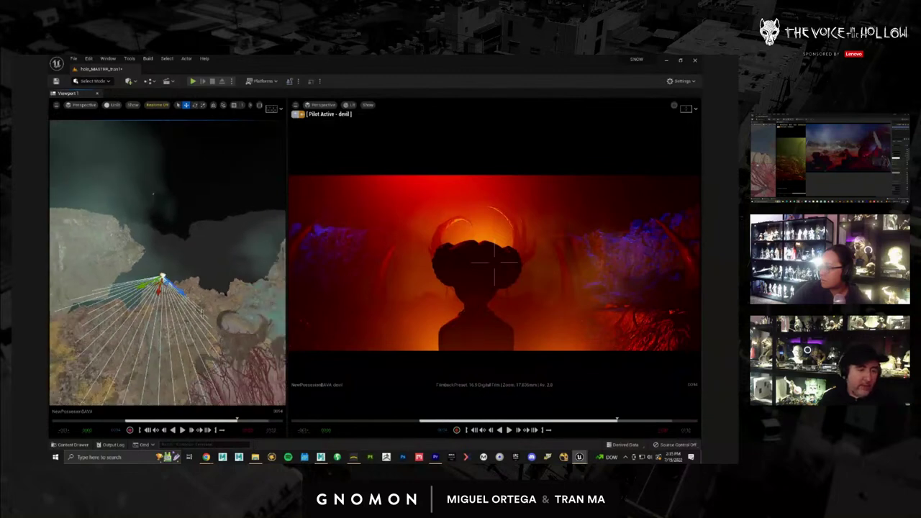
left_click_drag(227, 310, 272, 313)
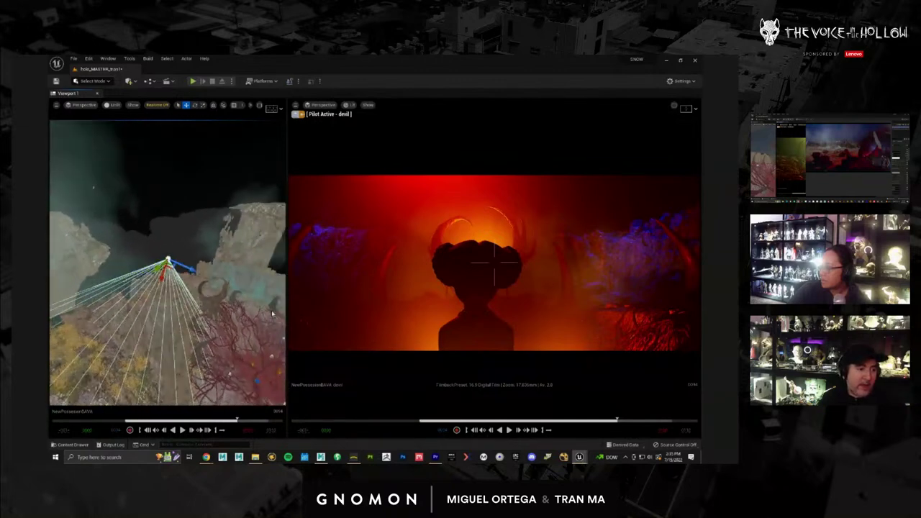
Select the overhead spotlight above the right-hand rocks, rotate it slightly and lower it a little.
left_click(260, 235)
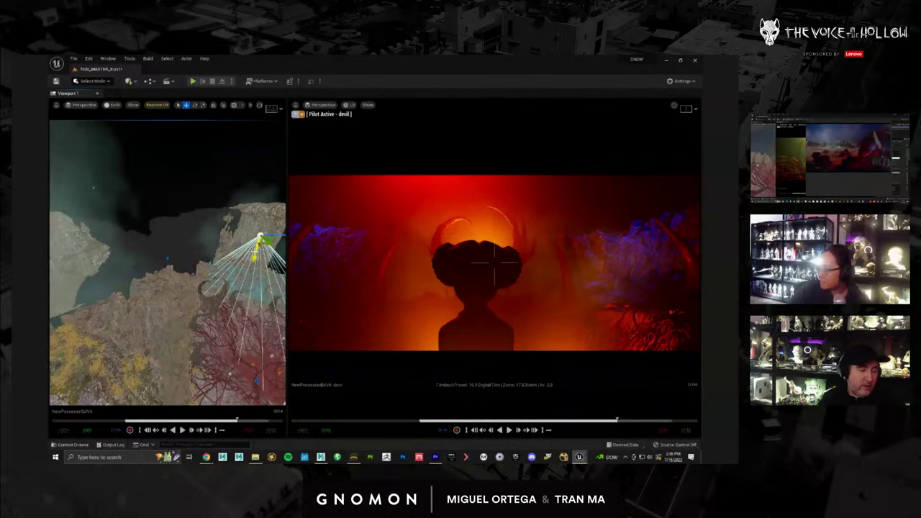
key("f")
key("e")
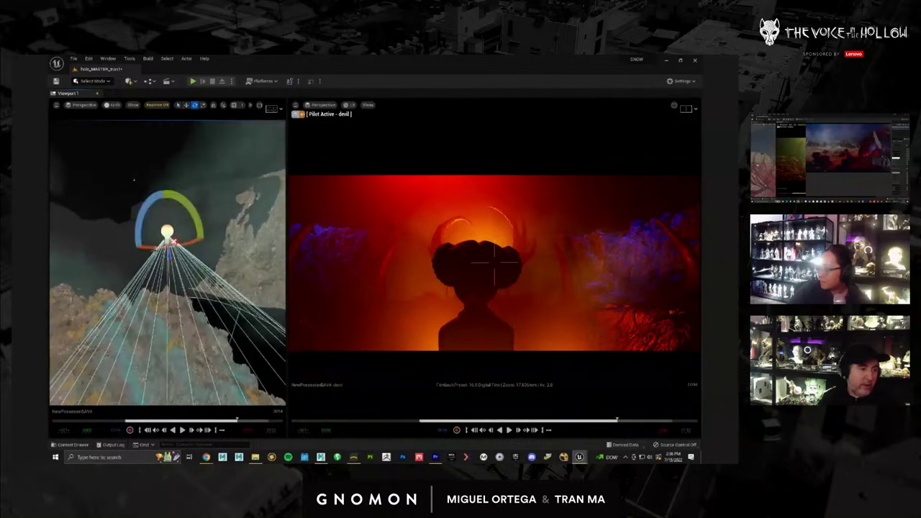
left_click_drag(141, 225, 149, 221)
key("w")
left_click_drag(170, 261, 171, 265)
scroll(181, 315, "down", 8)
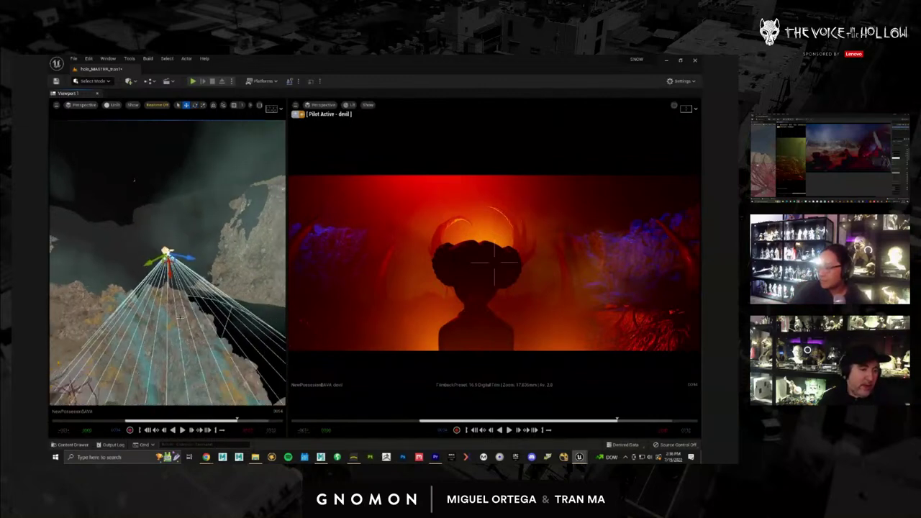
Select and frame the single curved horn beside the right-hand rocks to examine the roots and spotlights around it.
right_click_drag(163, 357, 161, 363)
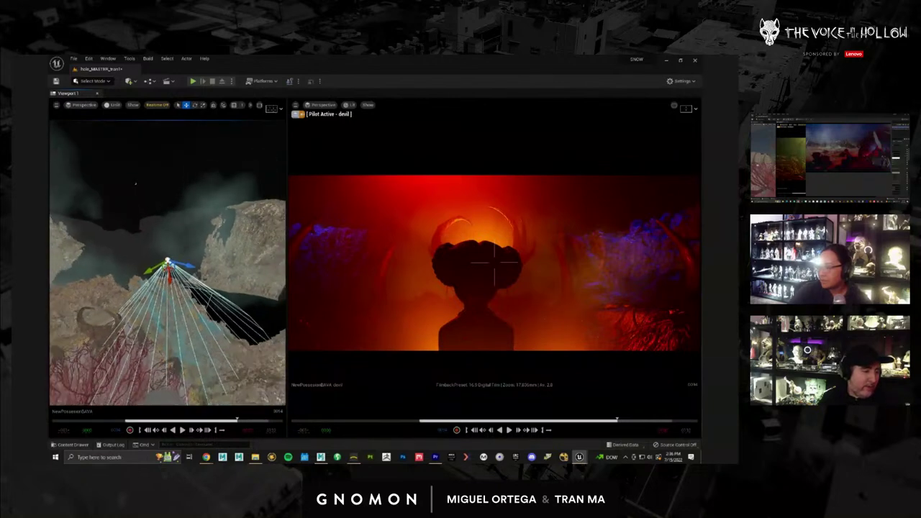
left_click(180, 369)
key("f")
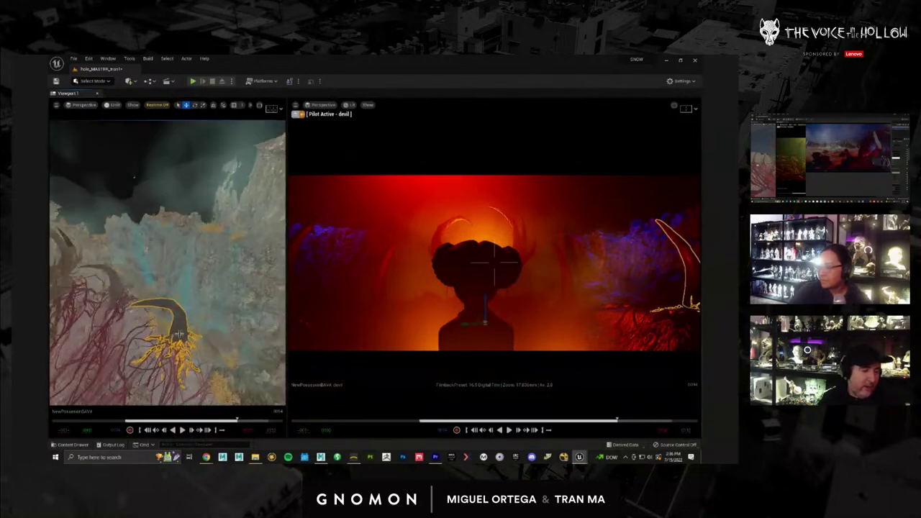
scroll(161, 343, "down", 4)
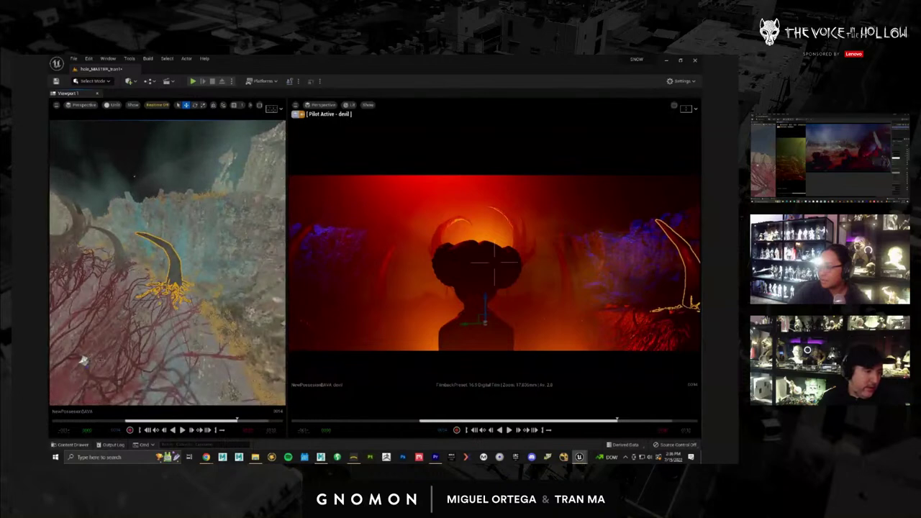
middle_click_drag(118, 348, 117, 352)
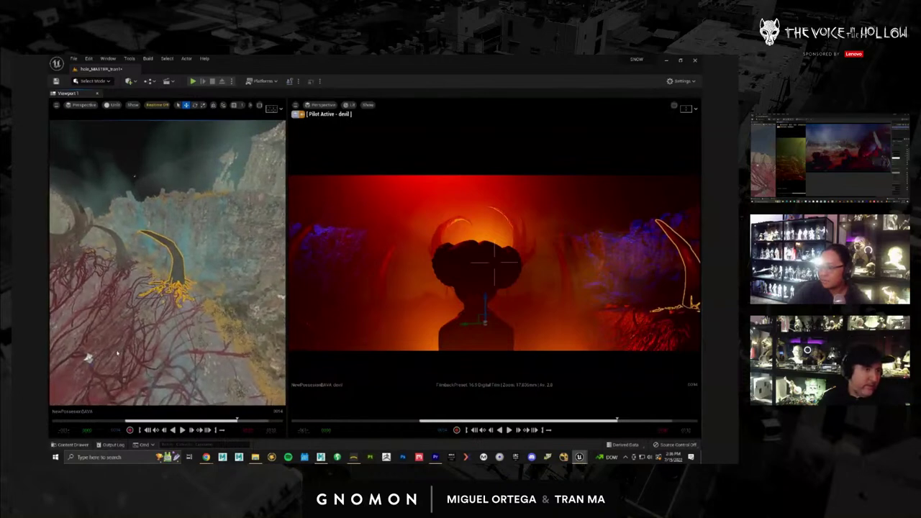
left_click(239, 105)
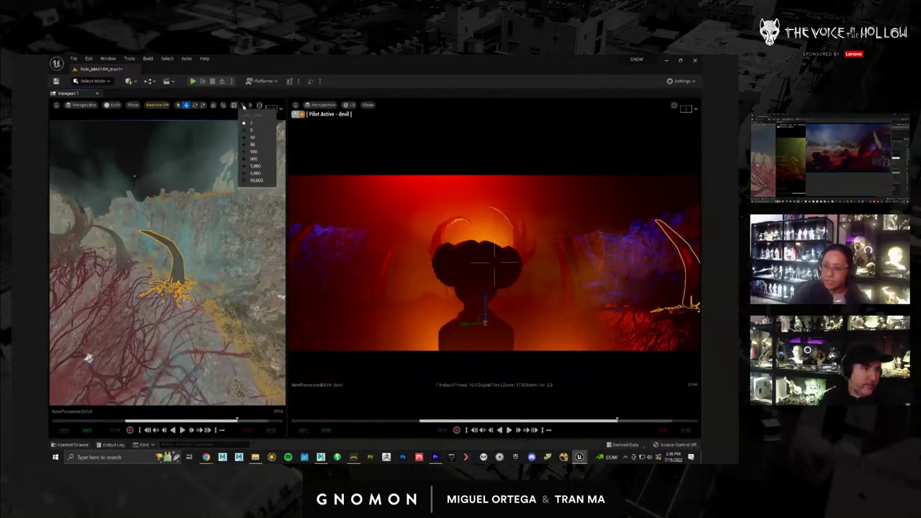
left_click(586, 70)
scroll(118, 350, "down", 5)
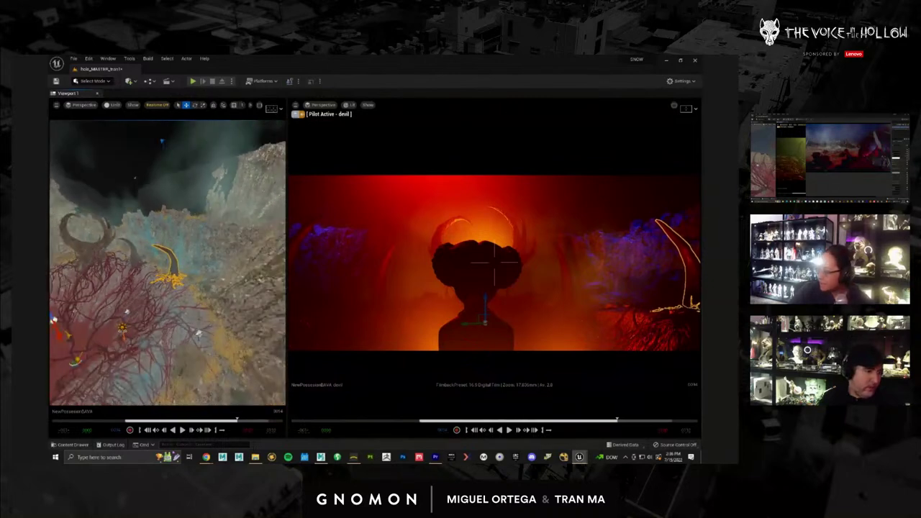
Select two of the spotlights in the red roots in turn to check where each one aims.
left_click(114, 349)
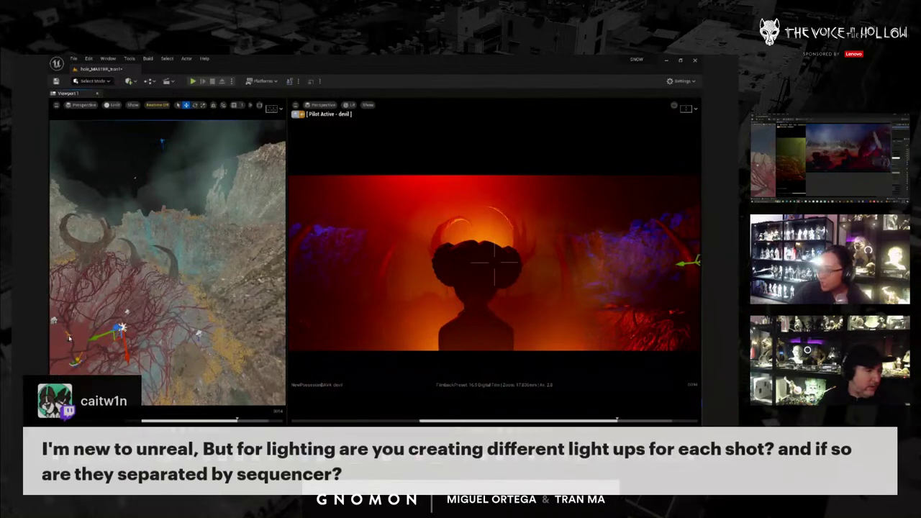
left_click(69, 335)
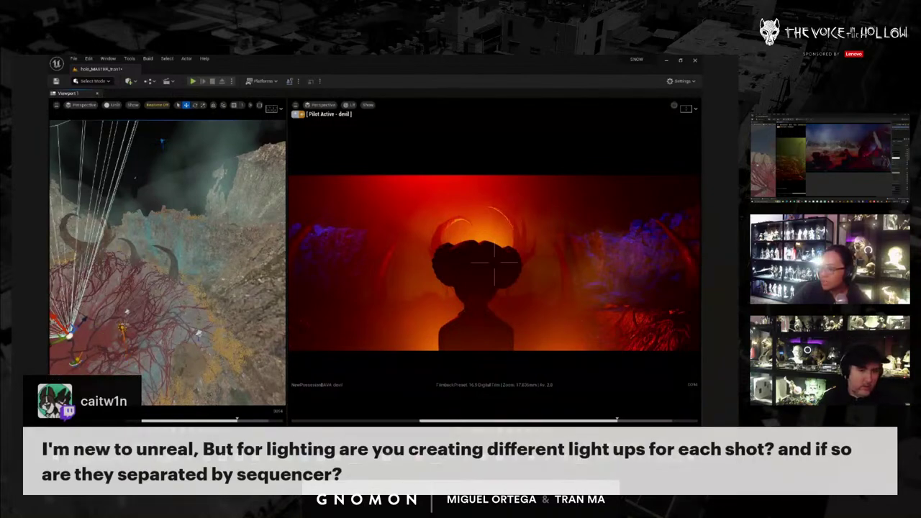
left_click_drag(124, 325, 182, 339, "alt")
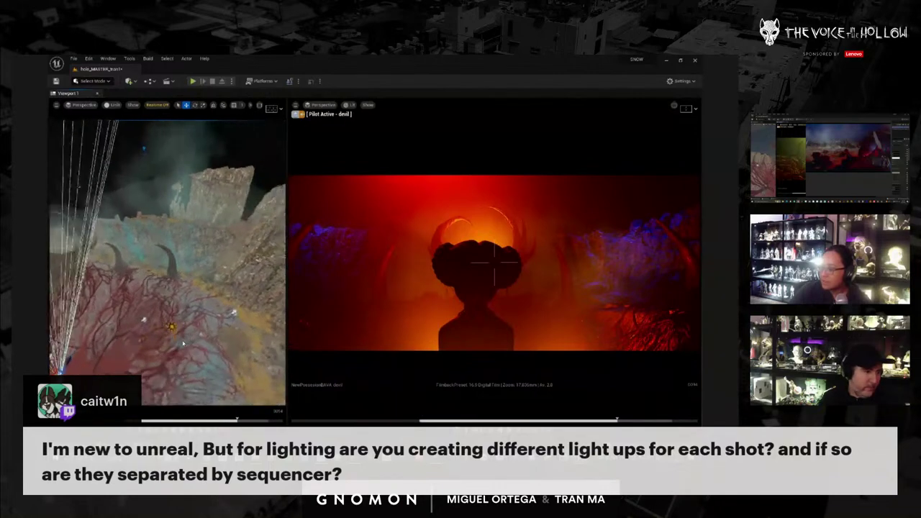
right_click_drag(182, 339, 136, 349)
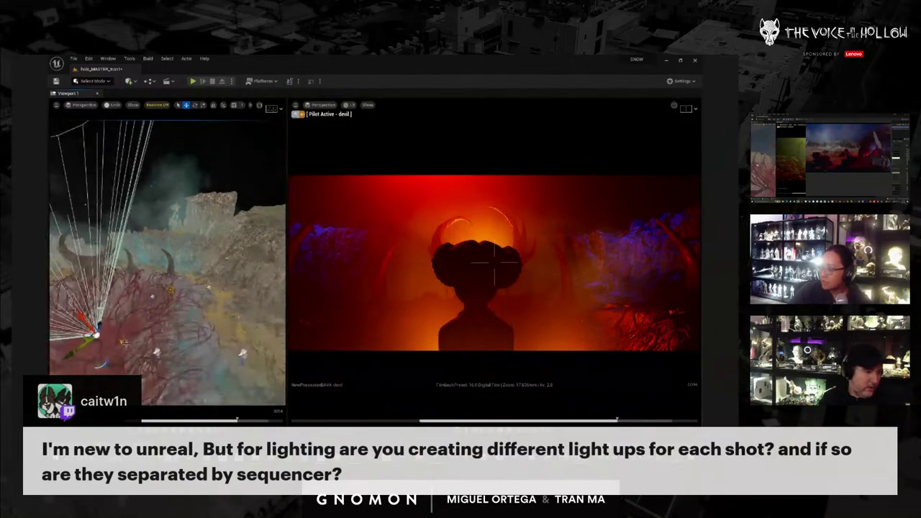
Select the front spotlight in the roots, rotate it and move it sideways and back to reduce the red glow on the right-hand roots.
left_click(122, 342)
key("e")
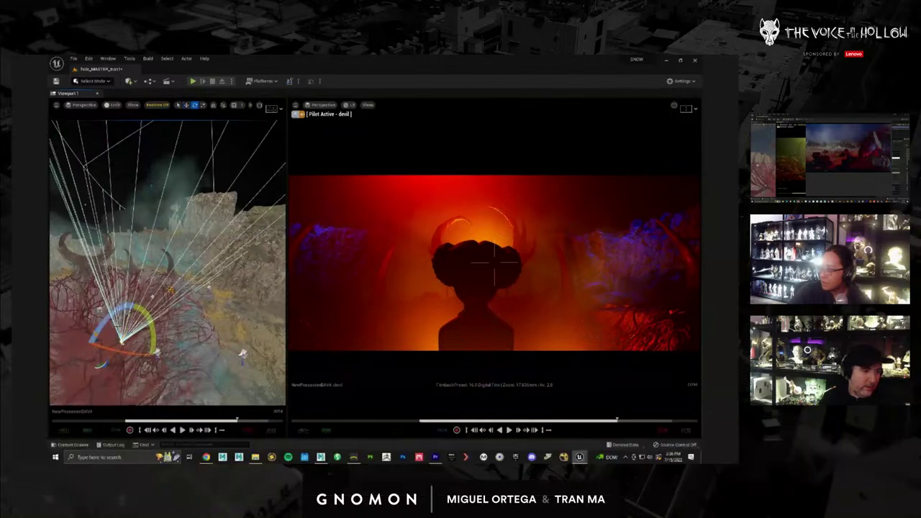
left_click_drag(111, 317, 103, 326)
key("w")
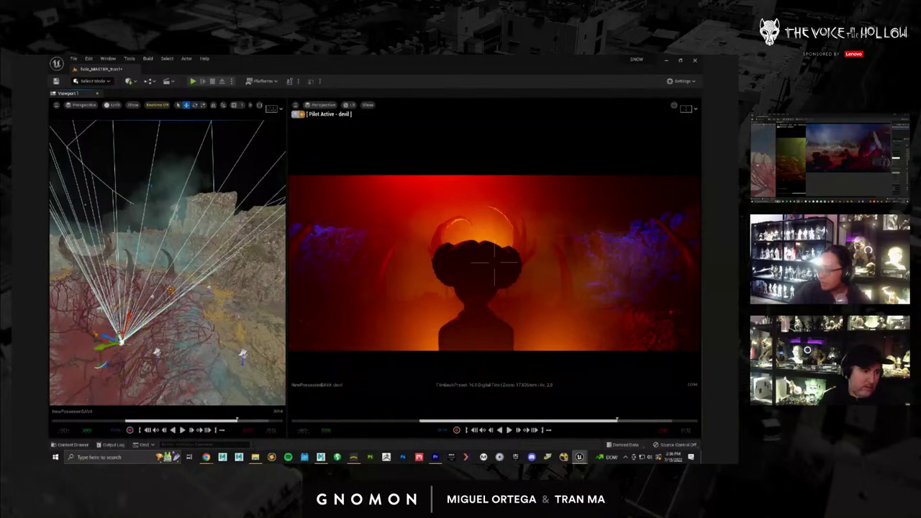
left_click_drag(113, 345, 106, 347)
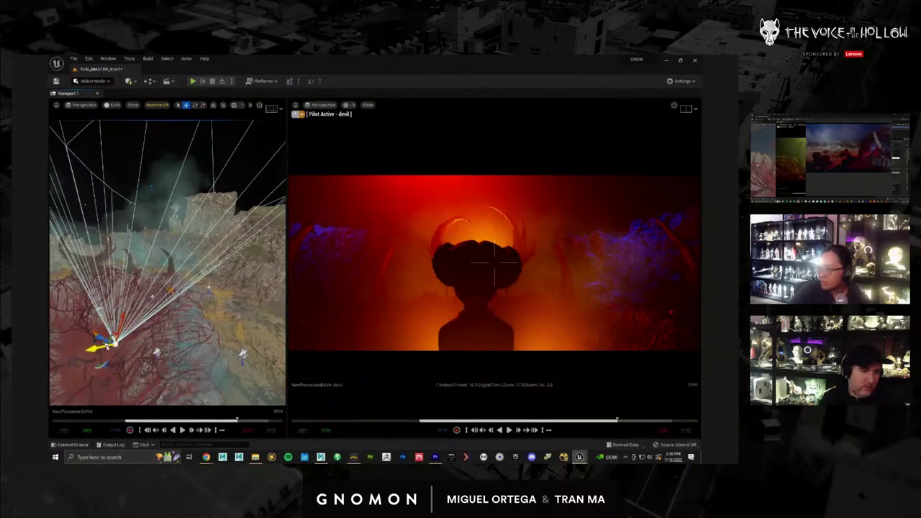
left_click_drag(124, 316, 110, 356)
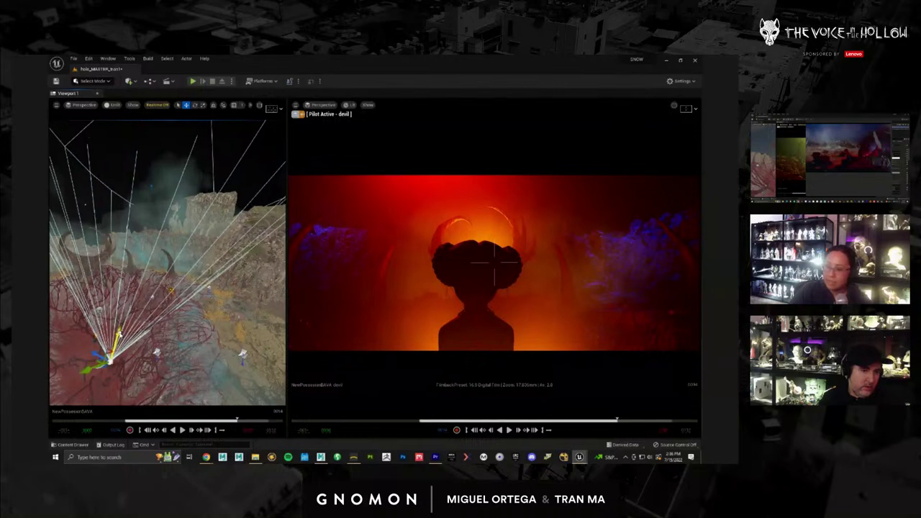
scroll(111, 385, "down", 3)
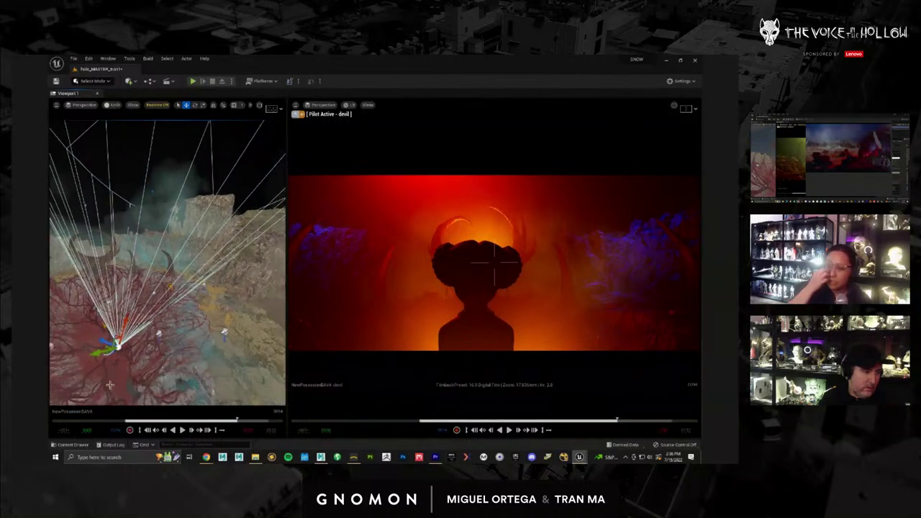
left_click_drag(112, 378, 125, 363, "alt")
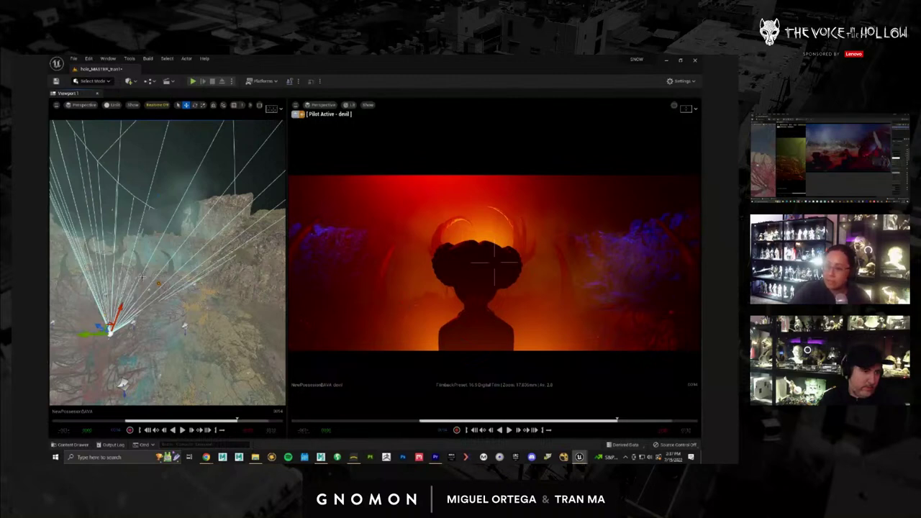
Browse to the horned tree's assets, duplicate the highlighted tree material and name the copy TreeDARK.
left_click(120, 252)
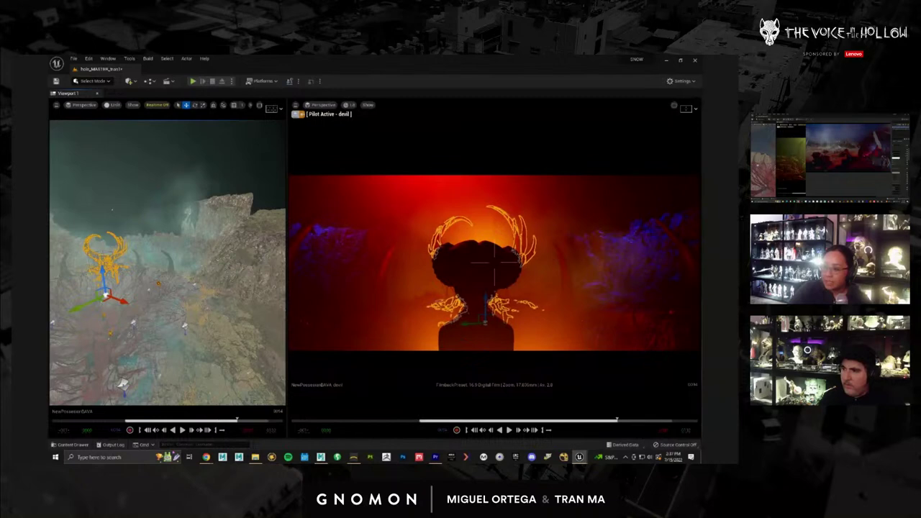
key("ctrl+b")
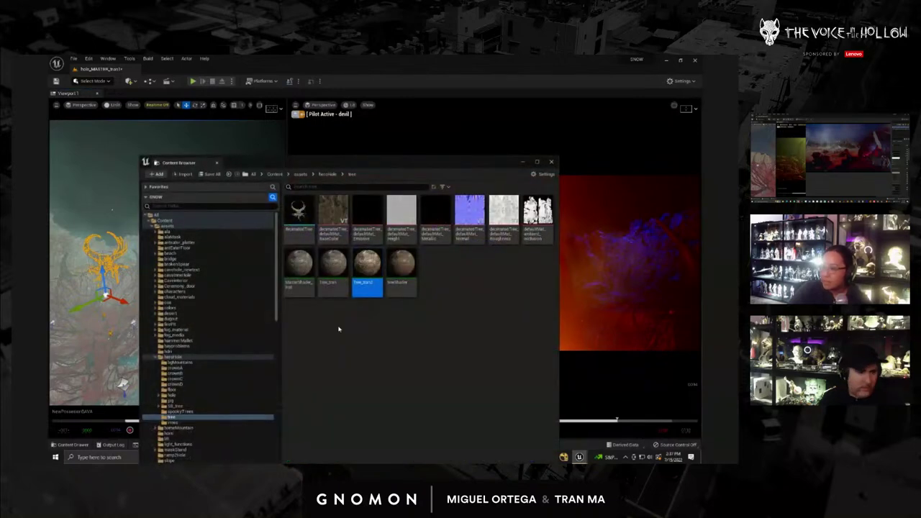
right_click(368, 263)
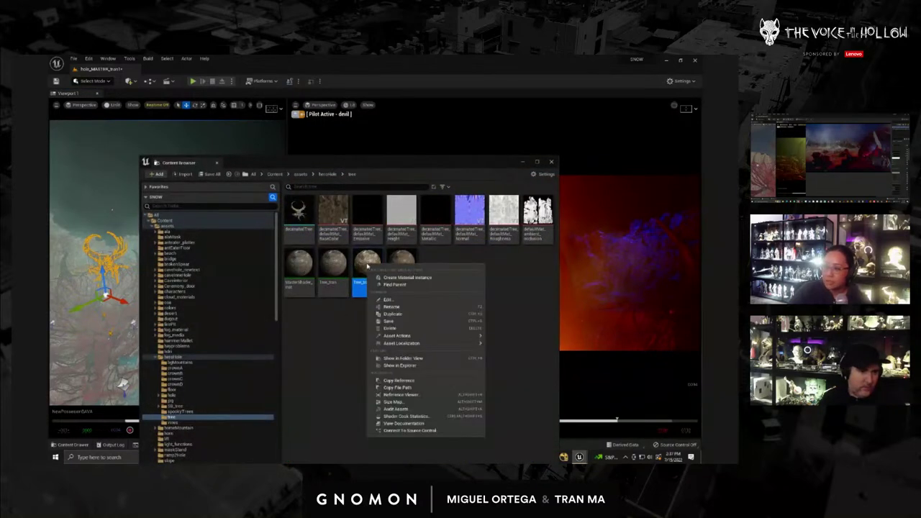
left_click(432, 315)
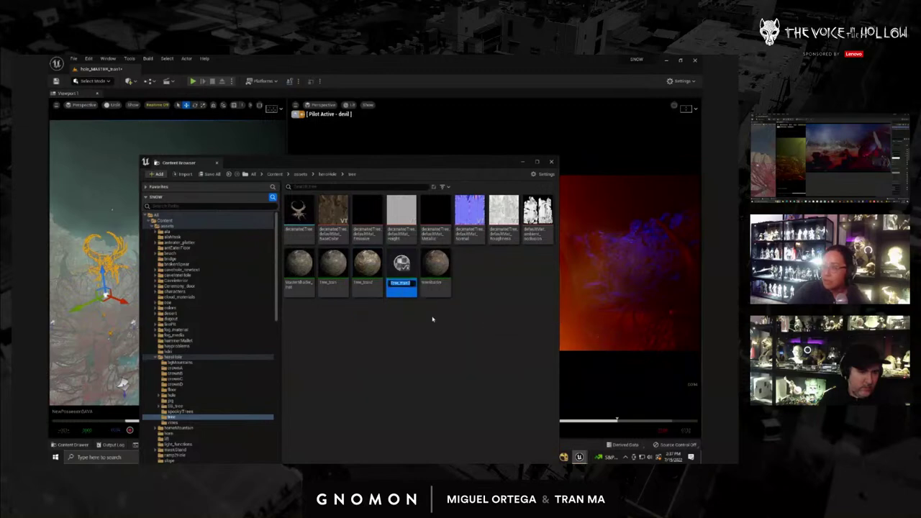
type("Tree")
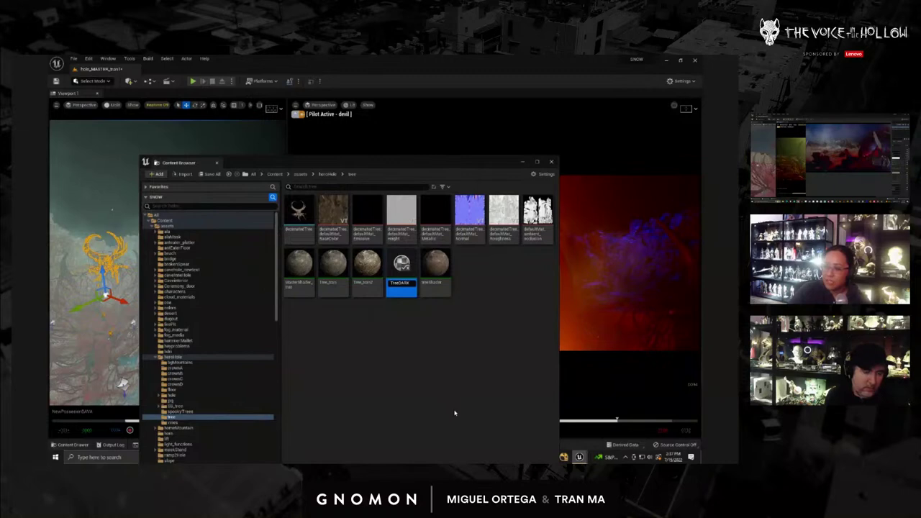
key("Return")
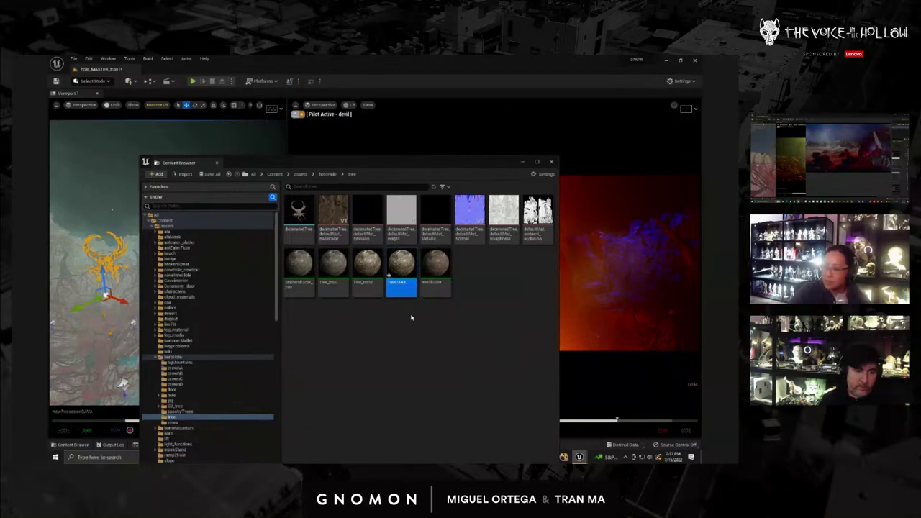
Darken the TreeDARK material, apply it to the horned tree and close the asset browser.
double_click(405, 267)
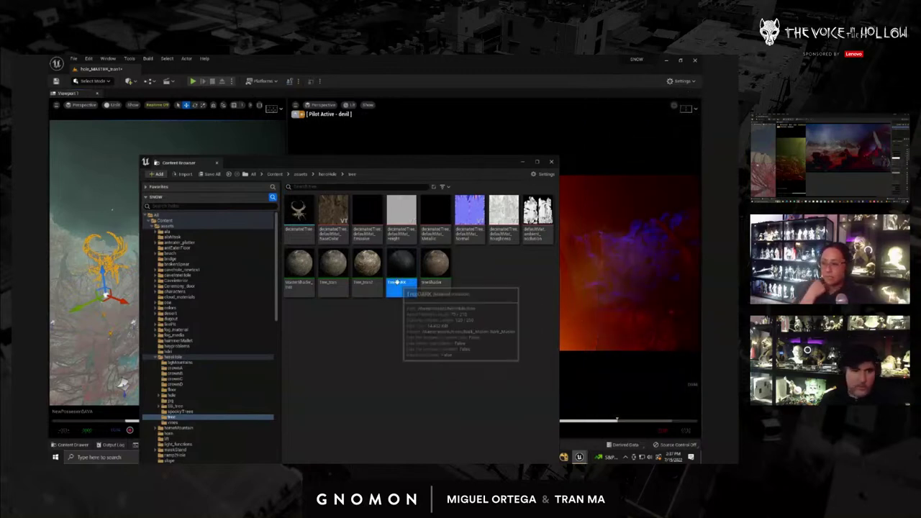
left_click_drag(399, 275, 404, 312)
left_click_drag(456, 163, 349, 357)
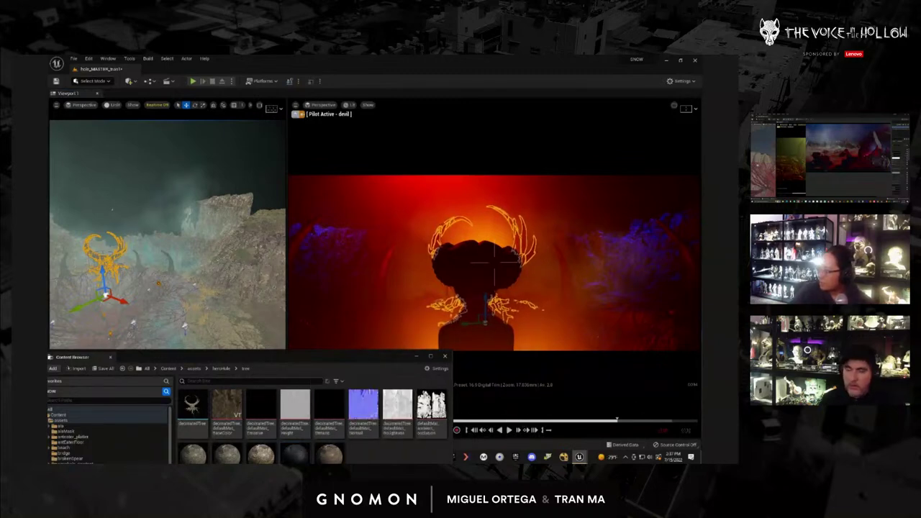
left_click(445, 356)
Keep the horned tree selected and hide the selection outlines in the camera view to examine its darker look.
left_click(580, 317)
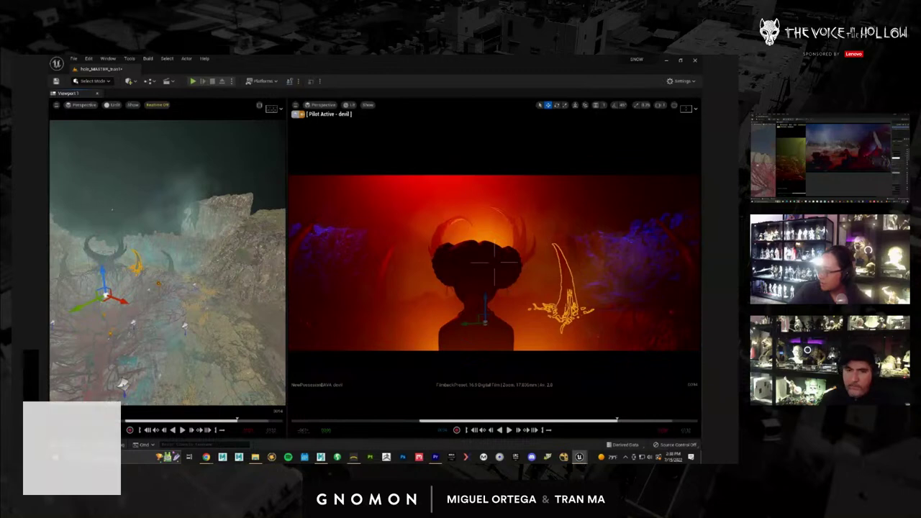
key("ctrl+z")
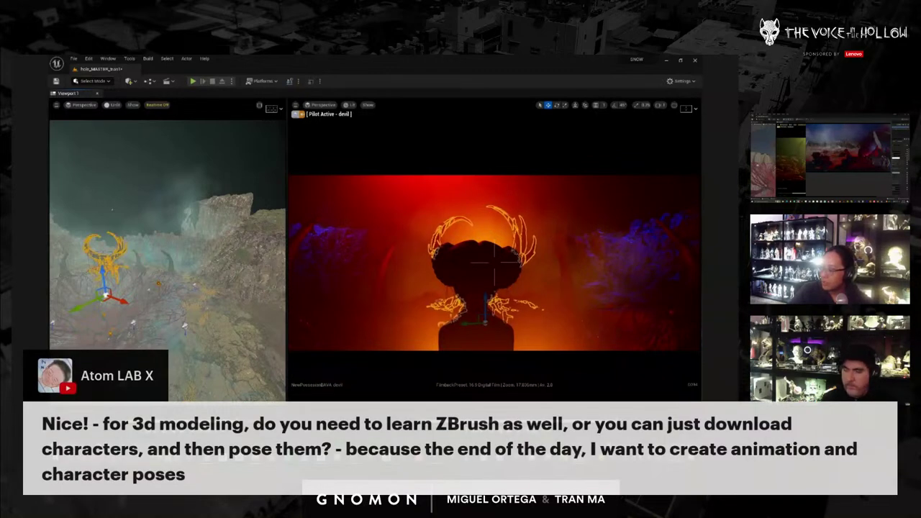
key("g")
key("g")
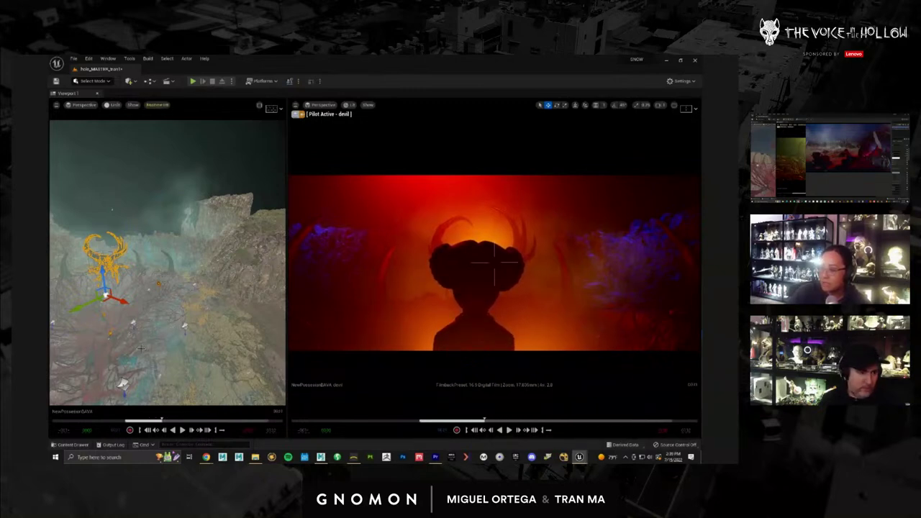
Select the two spotlights in the roots in turn to check where they aim, and step back through the recent undo history.
left_click(111, 336)
left_click(111, 336)
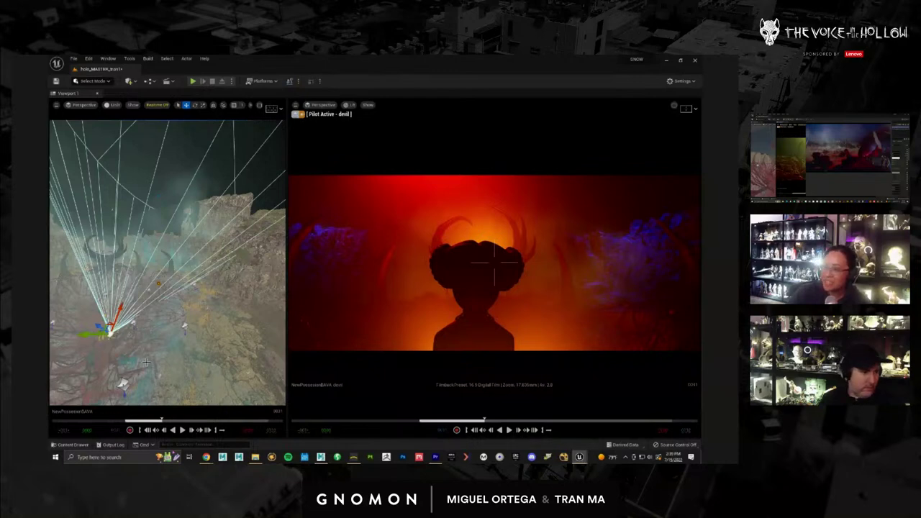
left_click_drag(146, 363, 167, 348, "alt")
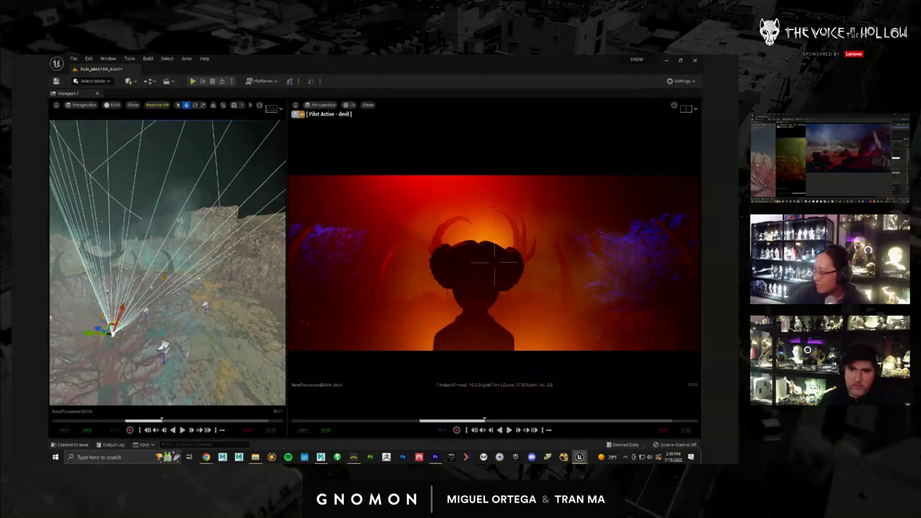
left_click(103, 316)
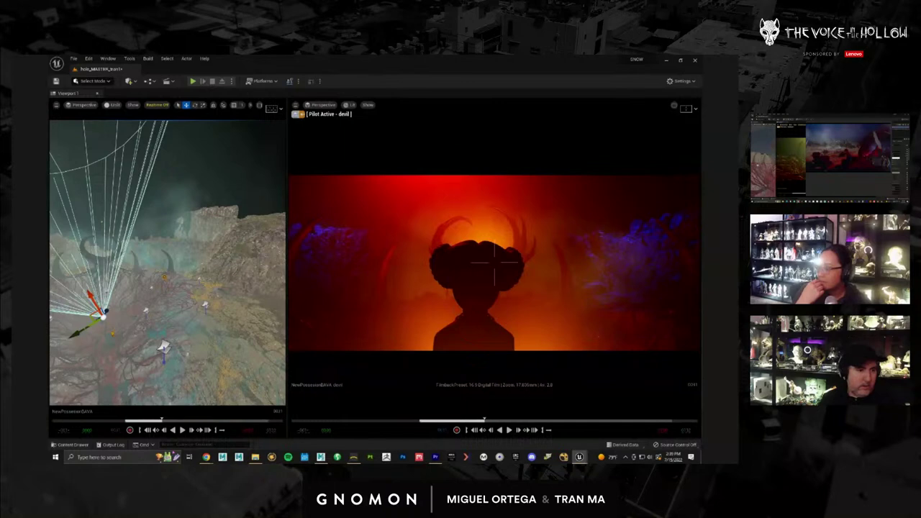
key("ctrl+z")
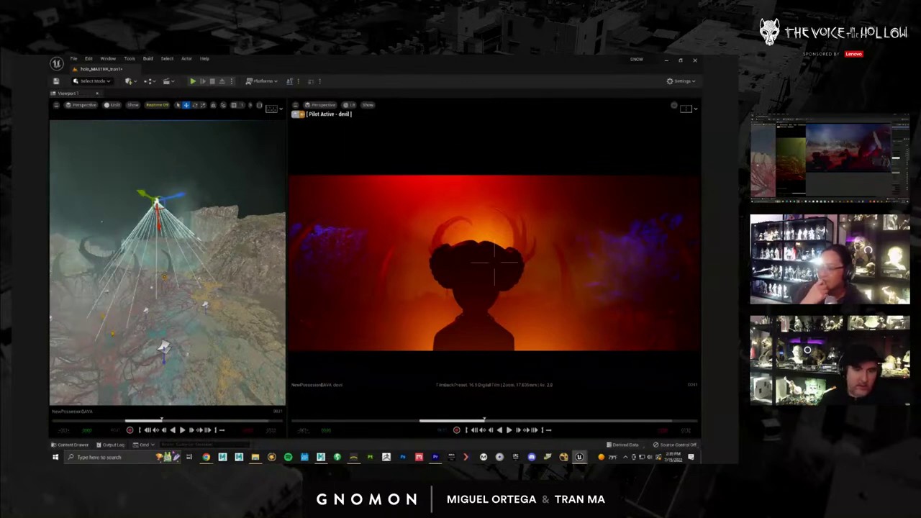
key("ctrl+z")
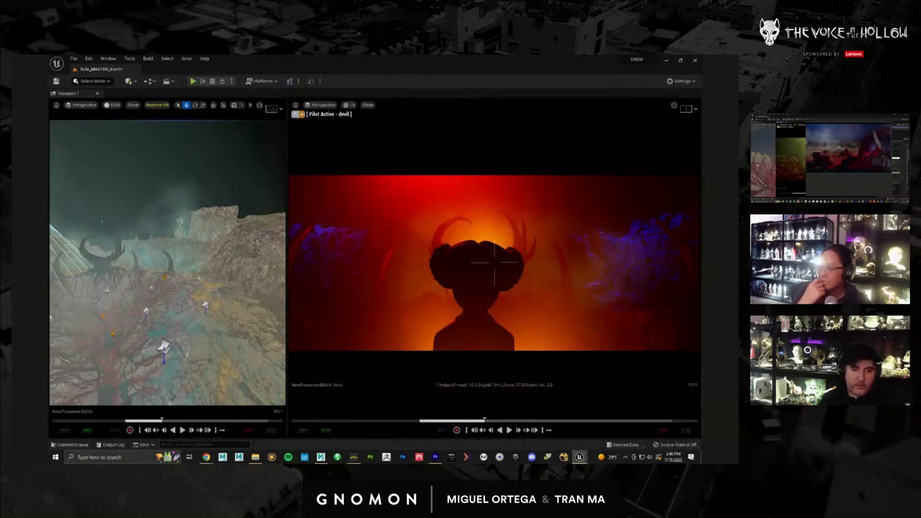
Select the spotlight in the roots and undo the last two changes.
left_click(103, 317)
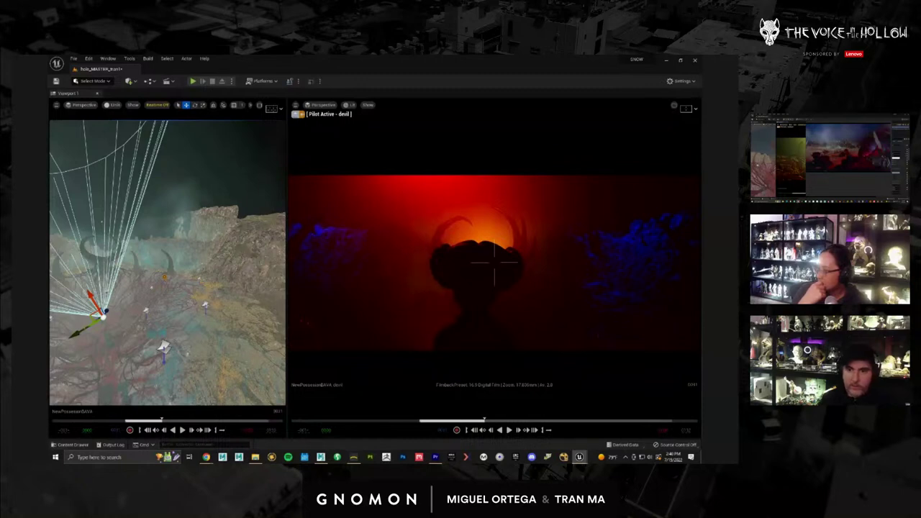
key("ctrl+z")
key("ctrl+z")
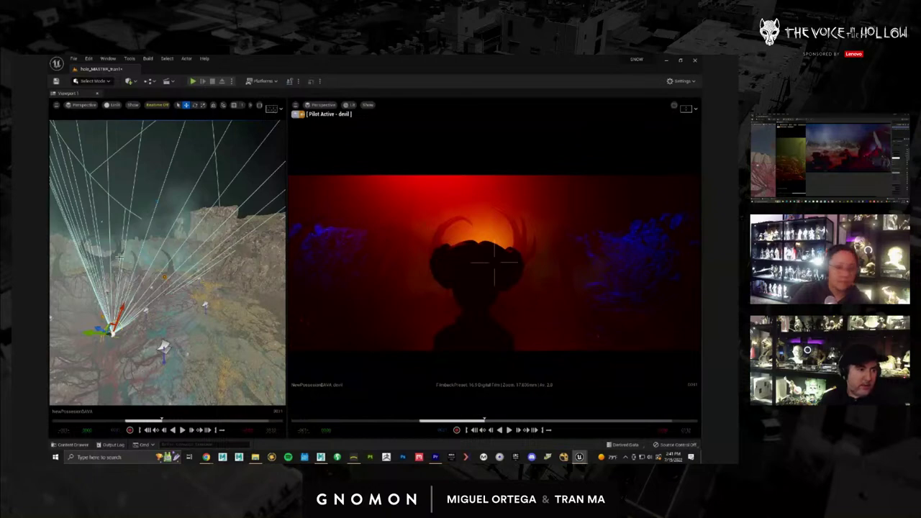
Lower the orange backlight spotlight behind the horned tree and nudge it sideways into line behind the figure.
left_click_drag(168, 263, 360, 277, "alt")
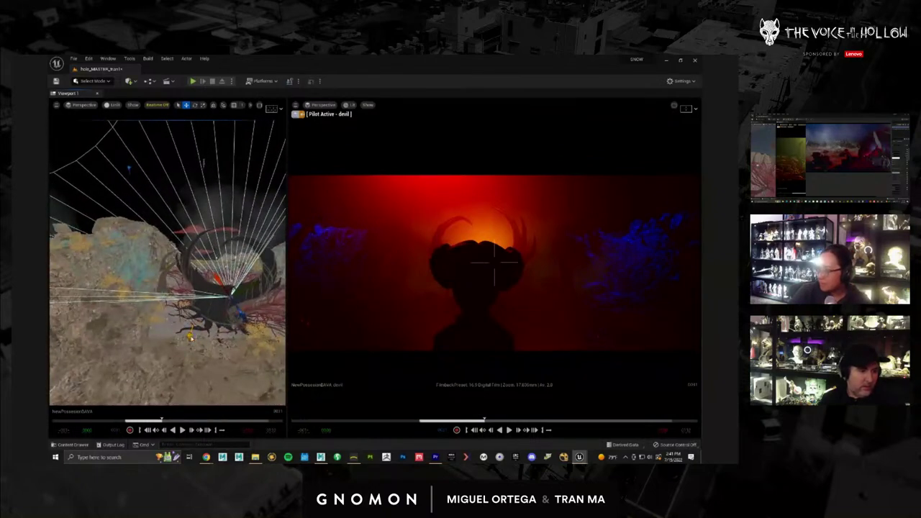
left_click(190, 338)
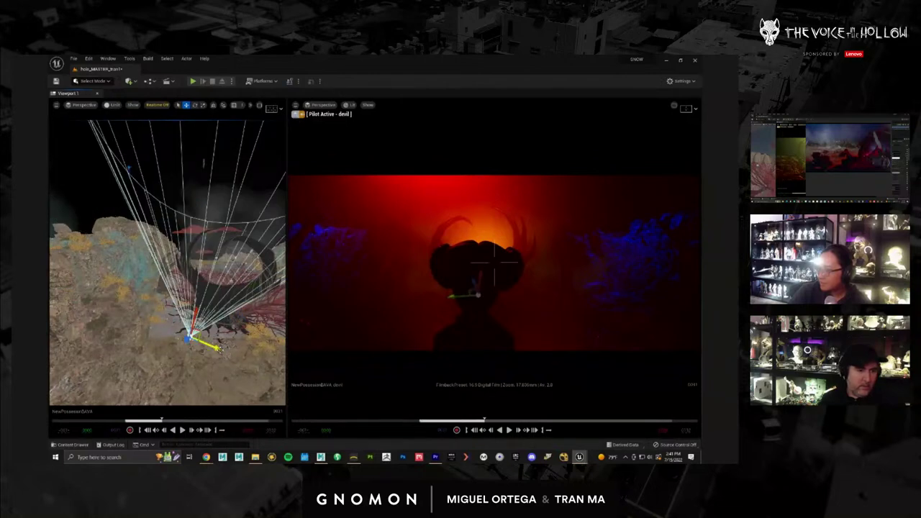
left_click_drag(224, 352, 244, 360)
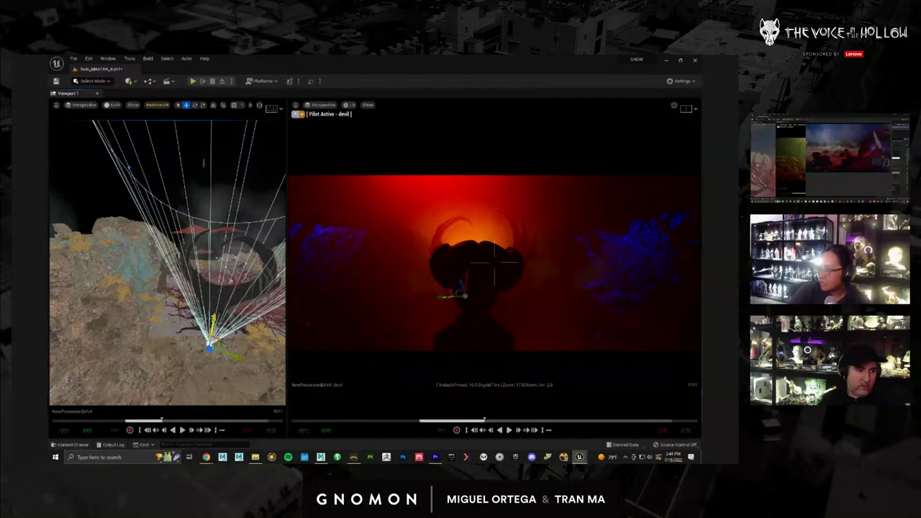
left_click_drag(213, 320, 212, 325)
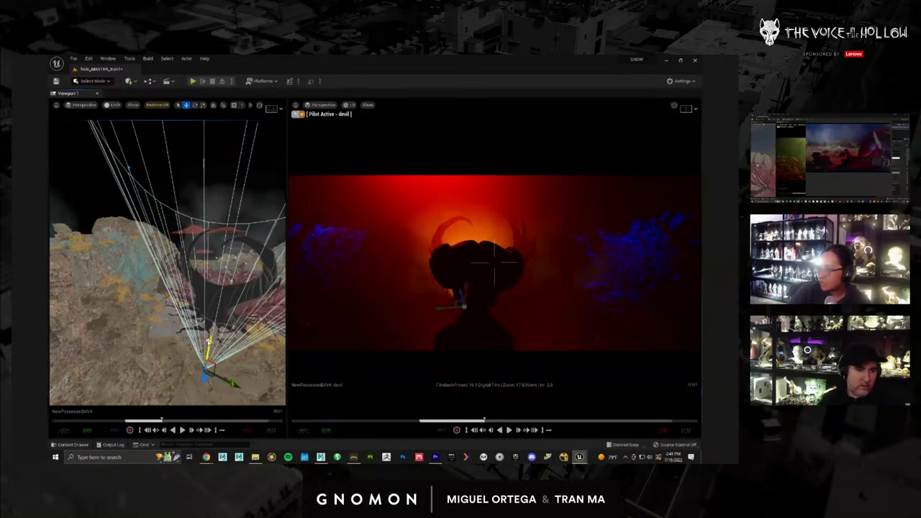
mouse_move(233, 386)
left_mouse_down()
mouse_move(247, 391)
mouse_move(215, 381)
mouse_move(225, 383)
left_mouse_up()
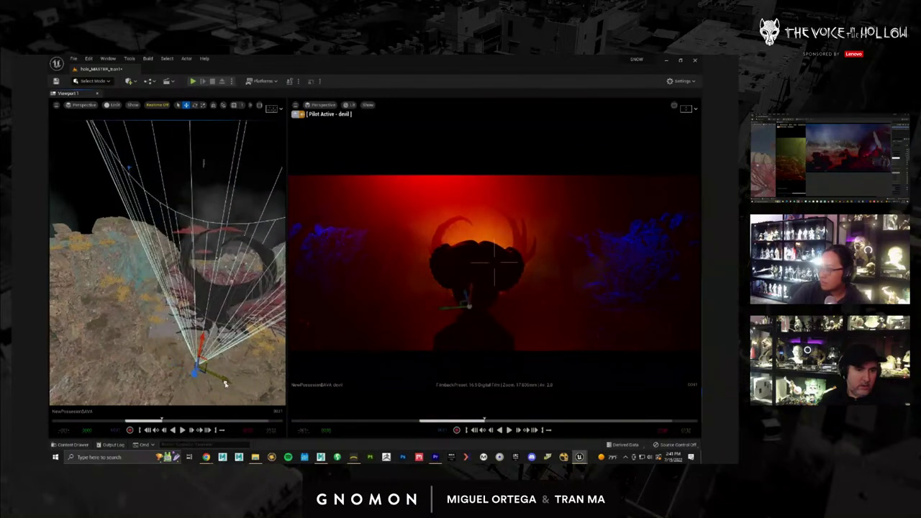
Switch the transform gizmo to world space and undo the trial shift of the orange backlight spotlight.
left_click_drag(232, 344, 142, 357, "alt")
left_click_drag(106, 388, 71, 329)
left_click(214, 105)
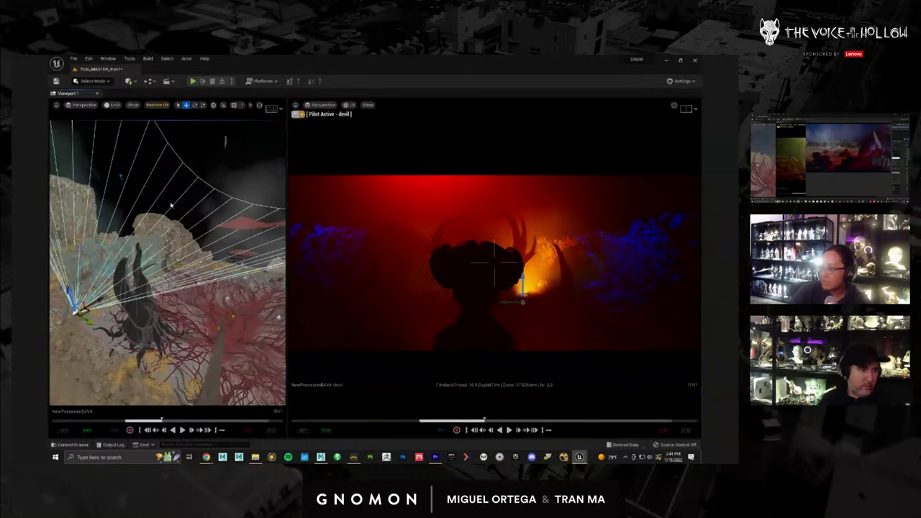
key("ctrl+z")
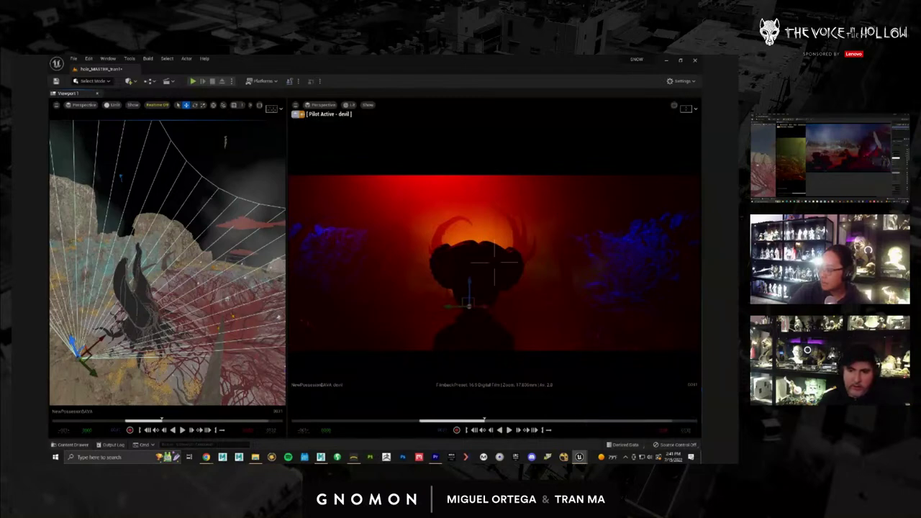
Select the light beyond the roots, step back through the undo history and play the shot to check the lighting.
left_click(214, 266)
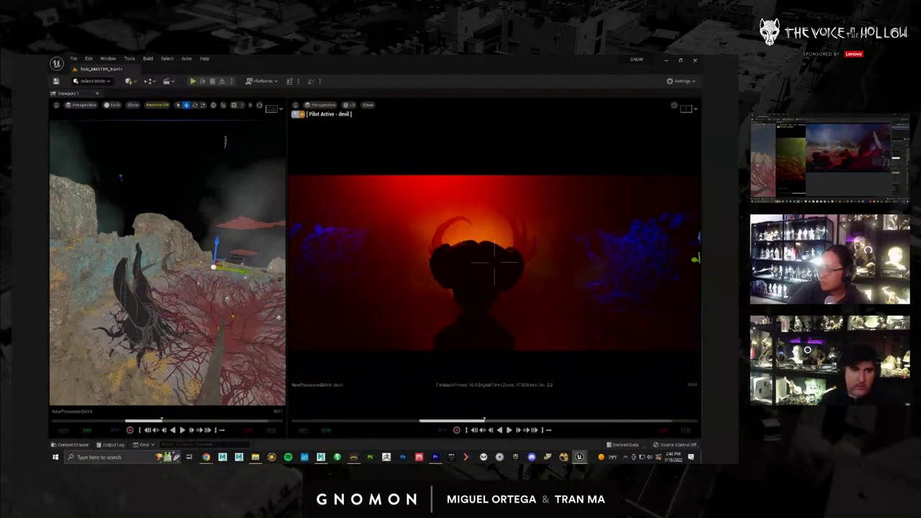
key("ctrl+z")
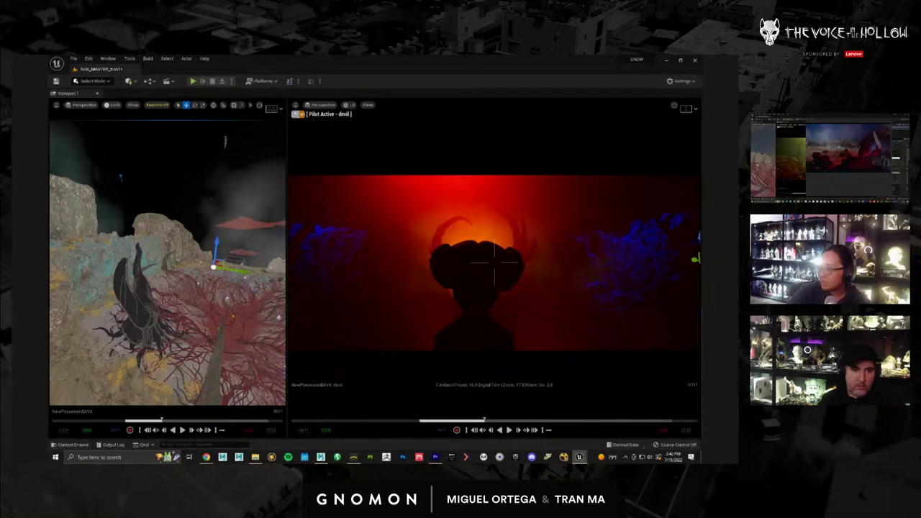
key("ctrl+z")
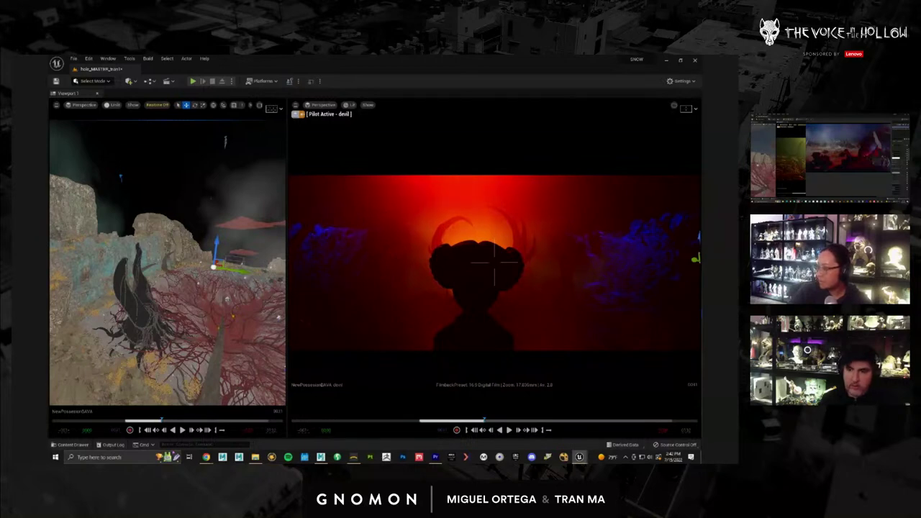
key("space")
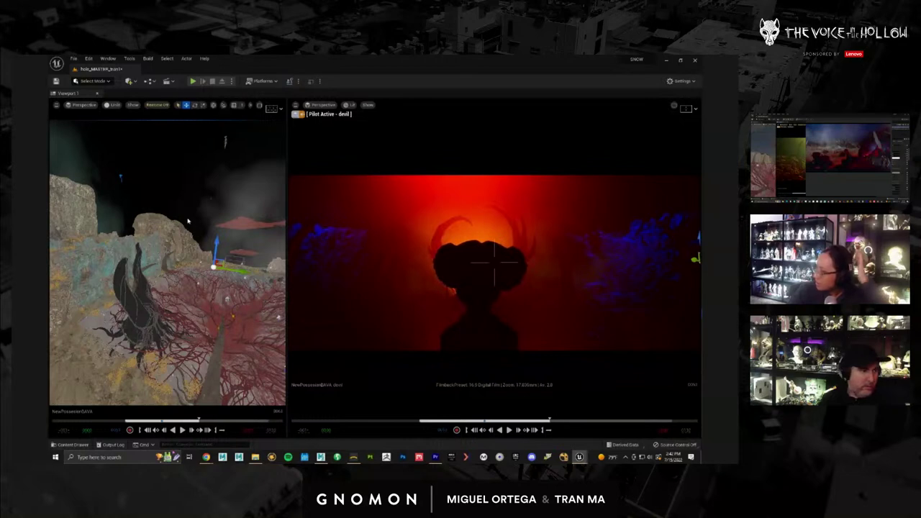
Duplicate the blue spotlight beside the horned tree and move the copy out across the roots.
left_click_drag(188, 220, 105, 196, "alt")
scroll(160, 264, "down", 5)
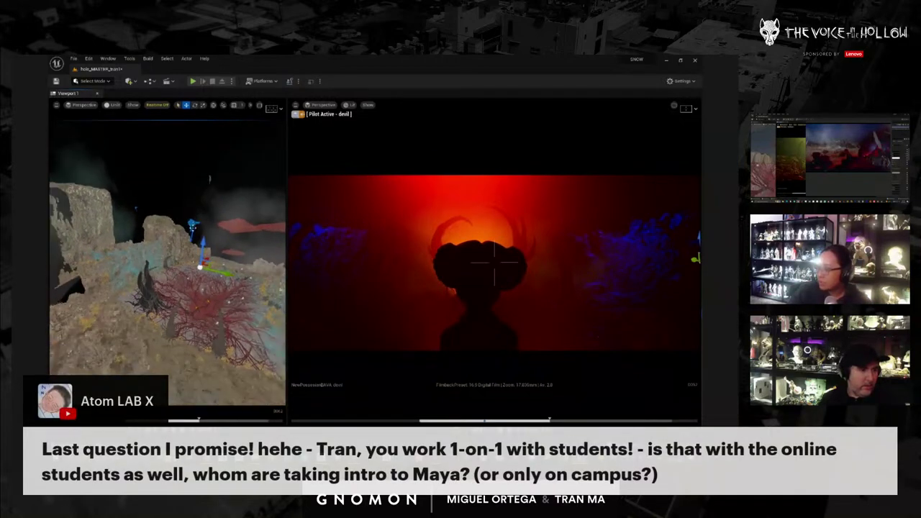
left_click(193, 226)
scroll(209, 262, "down", 4)
left_click_drag(226, 281, 185, 291, "alt")
key("ctrl+z")
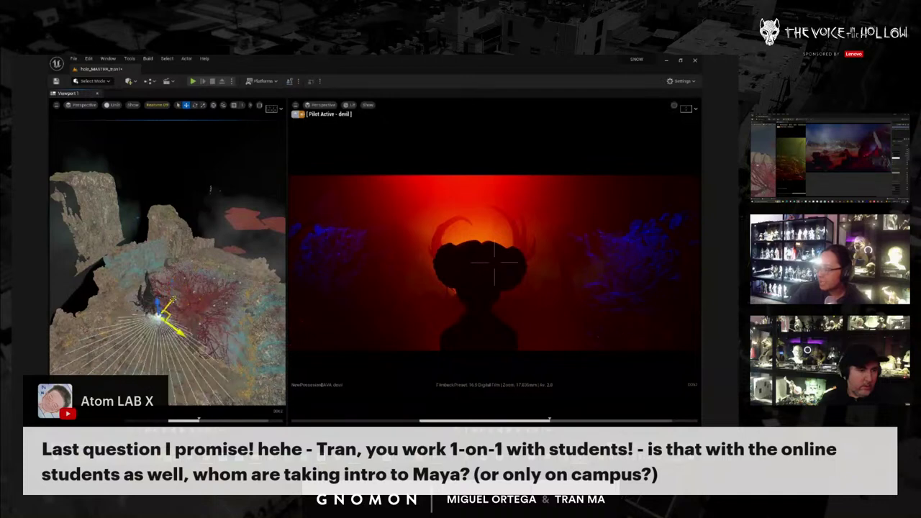
left_click_drag(164, 325, 210, 298)
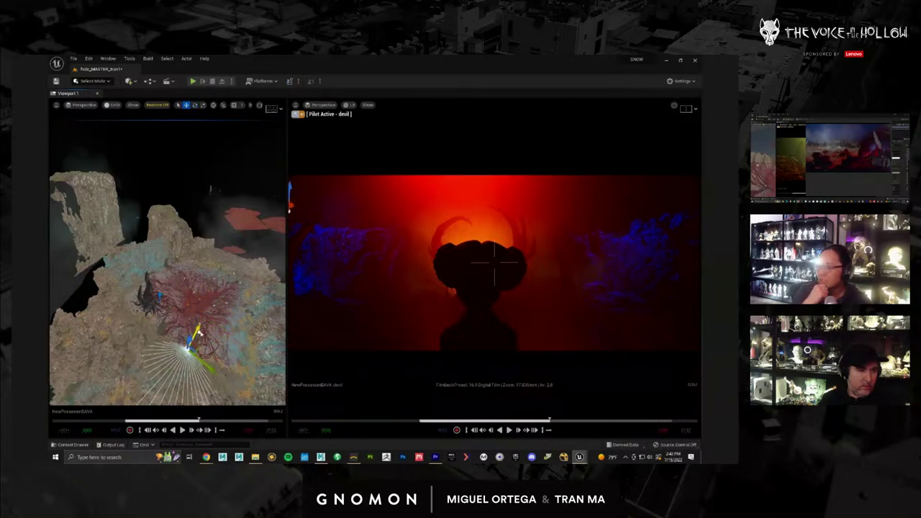
left_click_drag(200, 333, 230, 296)
Raise the copied blue spotlight and shift it sideways to brighten the rocks on the shot's left side.
left_click_drag(153, 365, 114, 356, "alt")
left_click_drag(173, 272, 168, 184)
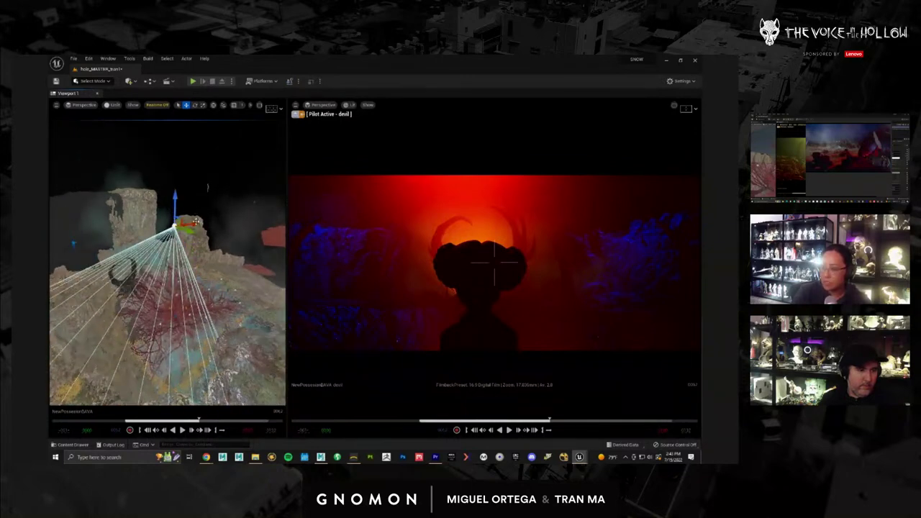
left_click_drag(195, 221, 133, 240)
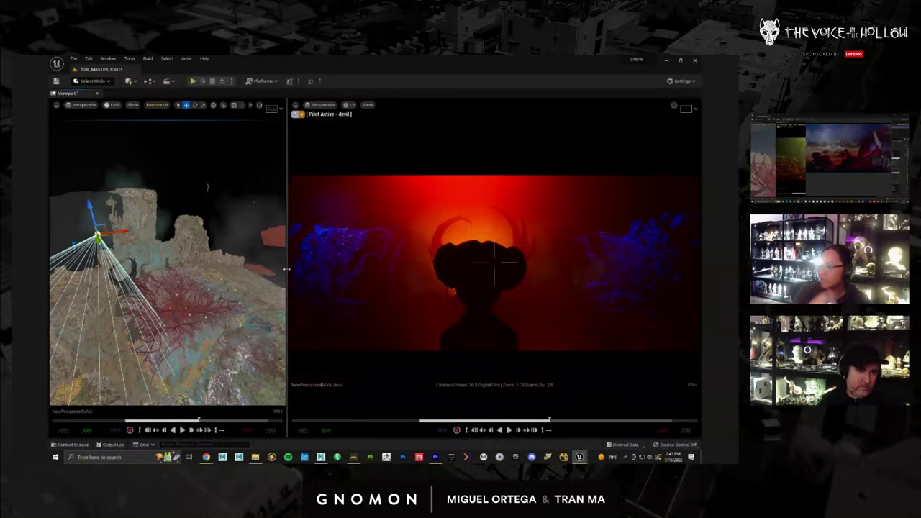
Widen the scene viewport and rotate a further copy of the blue spotlight placed beside the roots toward the figure.
left_click_drag(286, 271, 346, 271)
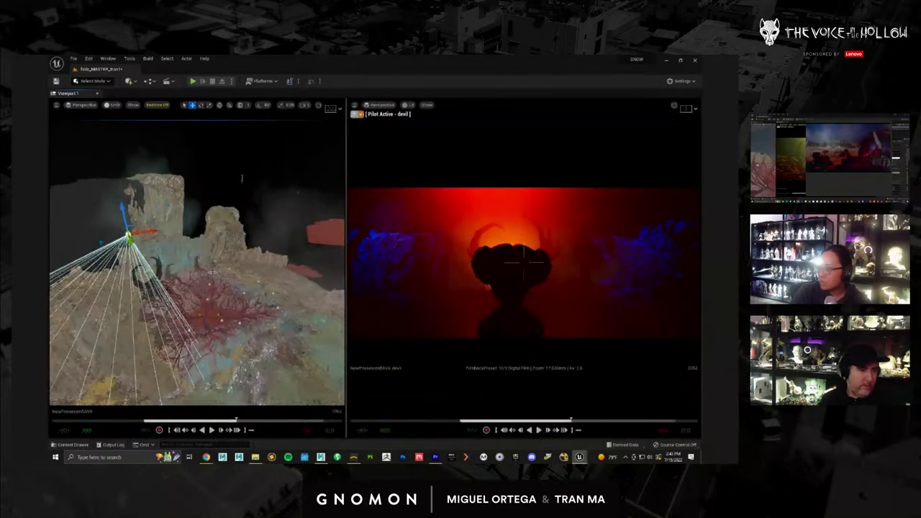
scroll(211, 272, "down", 2)
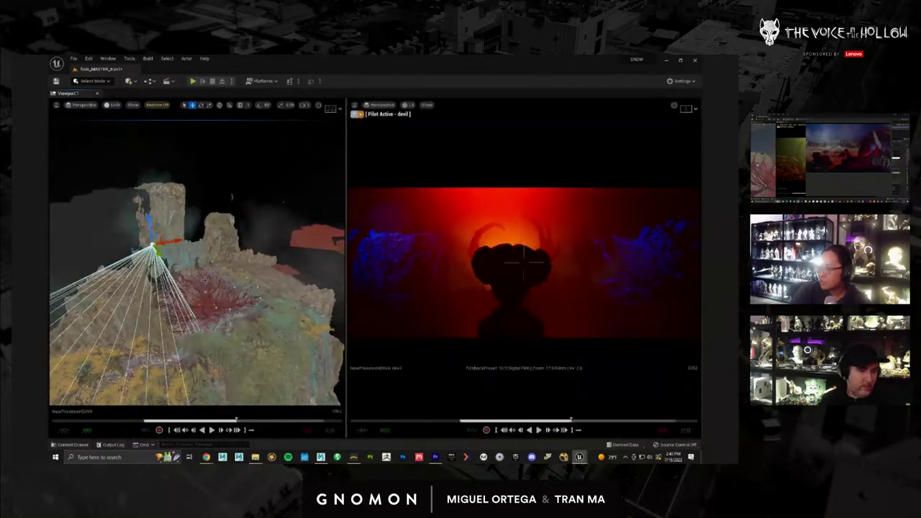
left_click_drag(205, 279, 302, 253, "alt")
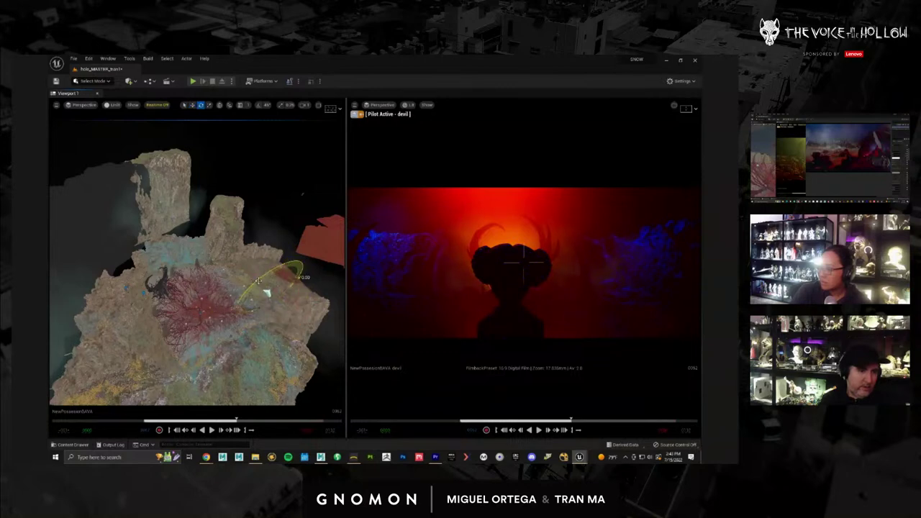
left_click_drag(258, 281, 373, 218)
left_click_drag(257, 321, 360, 332)
key("w")
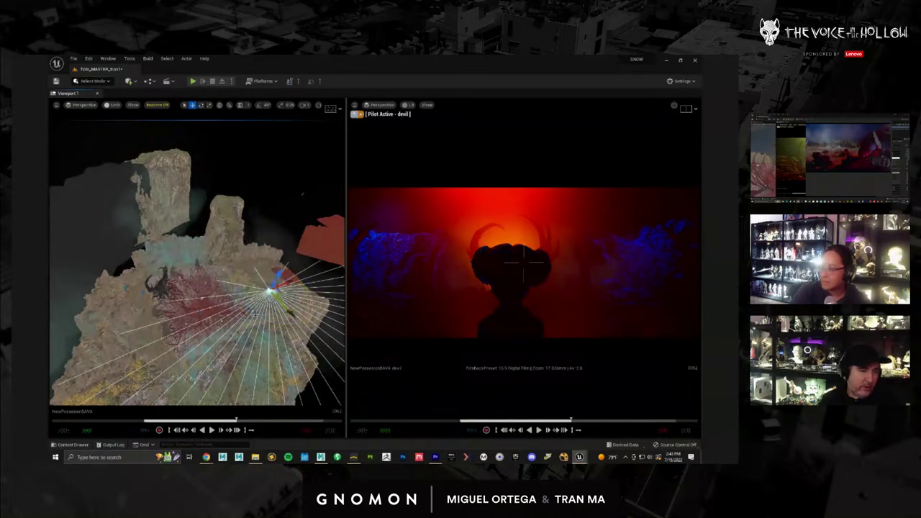
Move the new blue spotlight inward over the roots in small shifts along its axes to position it near the figure.
left_click_drag(289, 285, 248, 310)
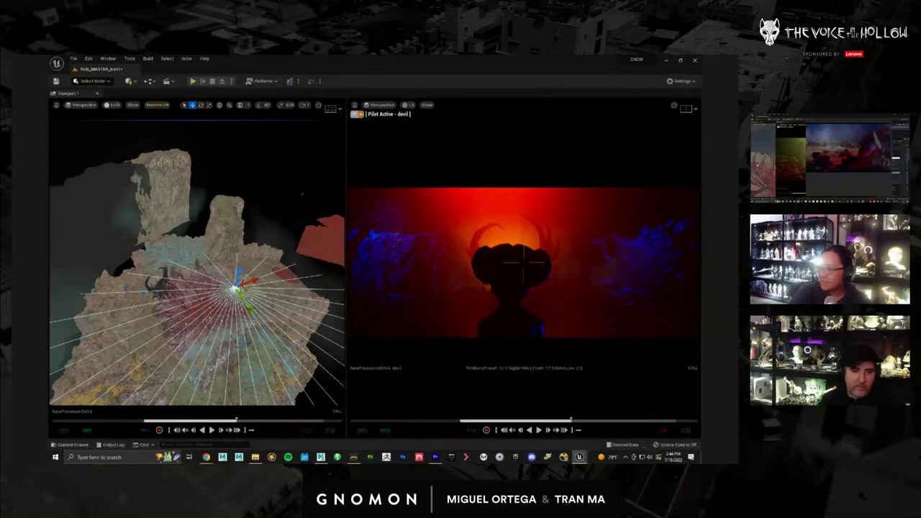
left_click_drag(241, 276, 242, 273)
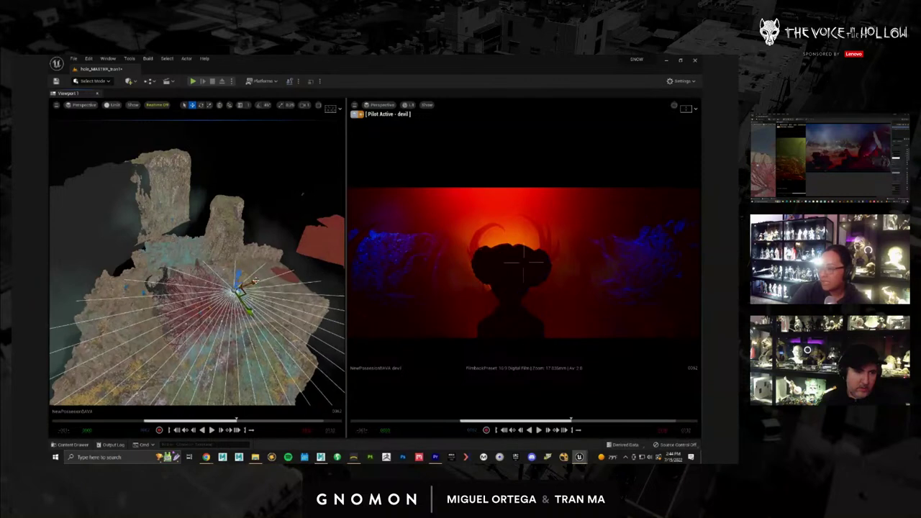
left_click_drag(255, 282, 249, 284)
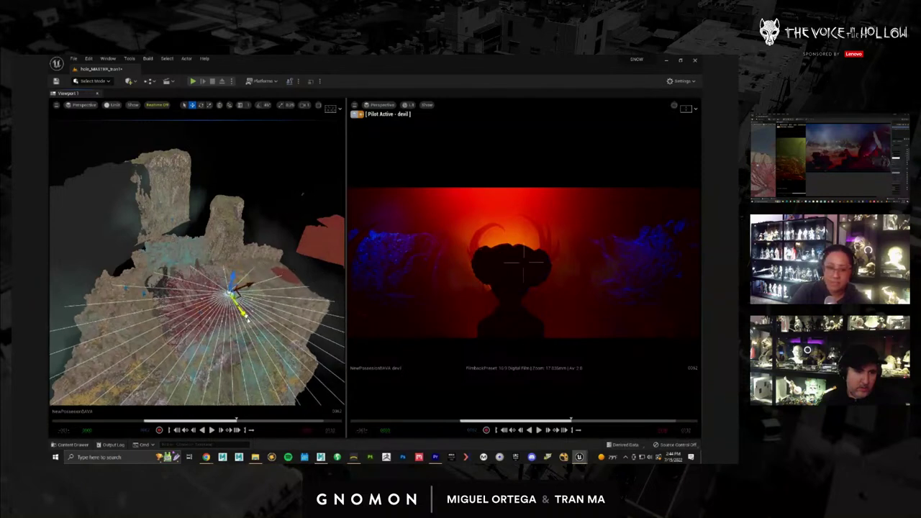
mouse_move(247, 318)
left_mouse_down()
mouse_move(259, 333)
mouse_move(251, 325)
left_mouse_up()
left_click_drag(251, 291, 249, 299)
Frame the new blue spotlight and shift it sideways across the roots to one side of the figure.
key("f")
left_click_drag(184, 242, 99, 351, "alt")
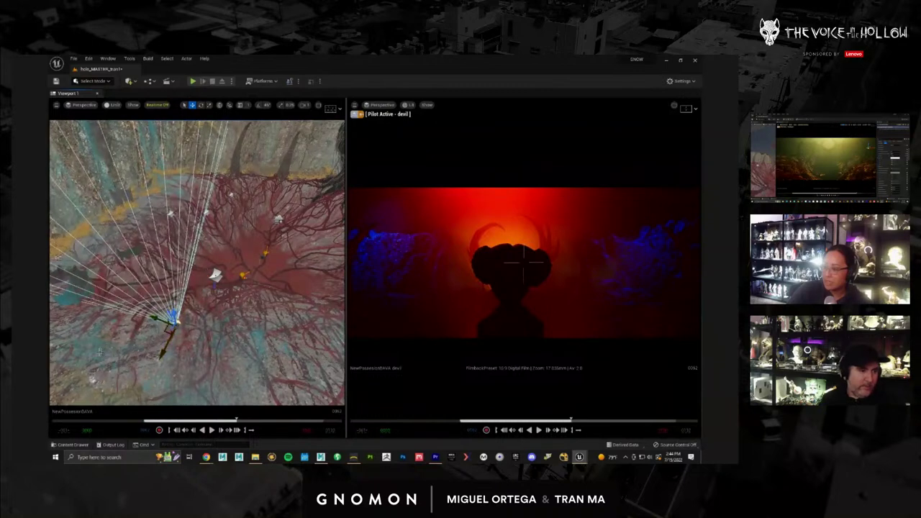
left_click_drag(156, 317, 52, 297)
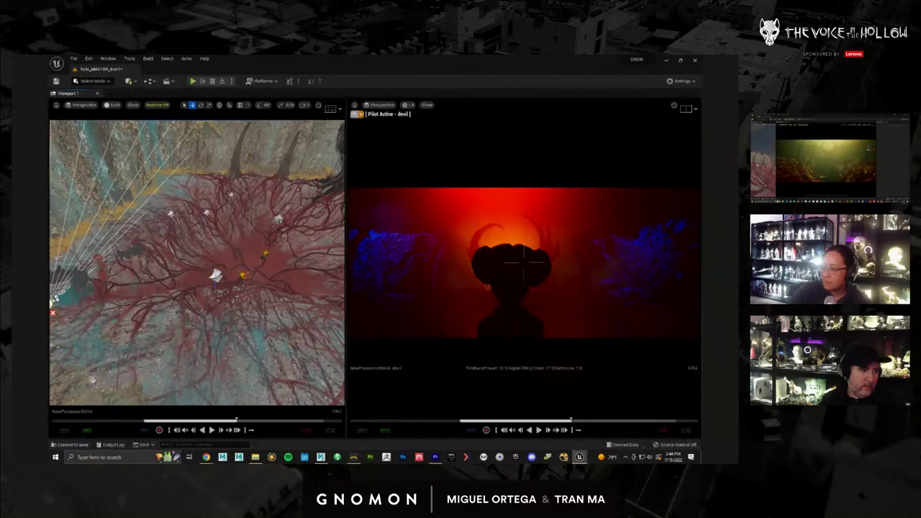
scroll(124, 339, "down", 2)
key("f")
scroll(187, 334, "down", 5)
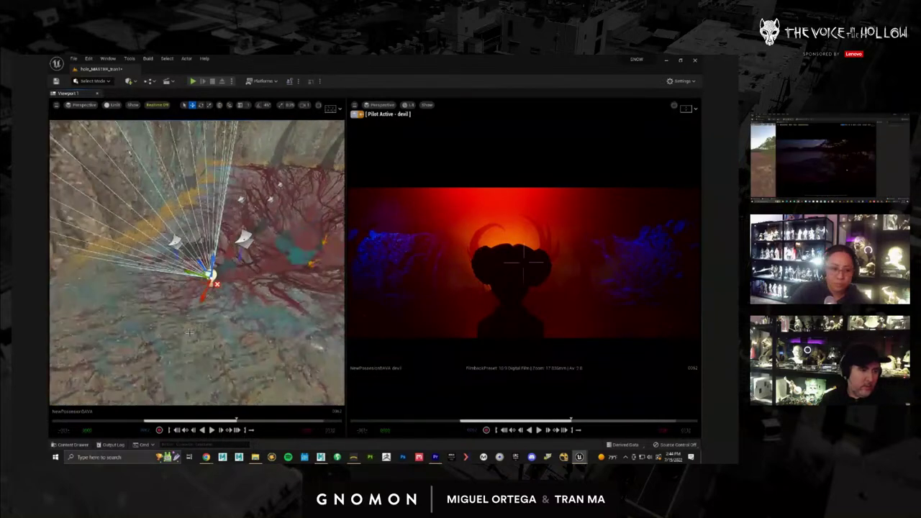
scroll(222, 279, "up", 2)
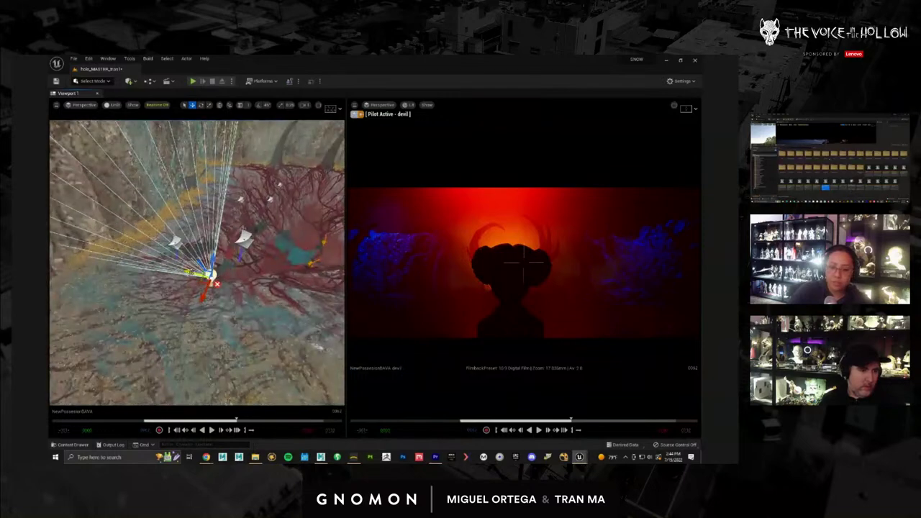
left_click_drag(191, 271, 214, 280)
Rotate the blue spotlight to face the figure and slide it across to the opposite side.
key("e")
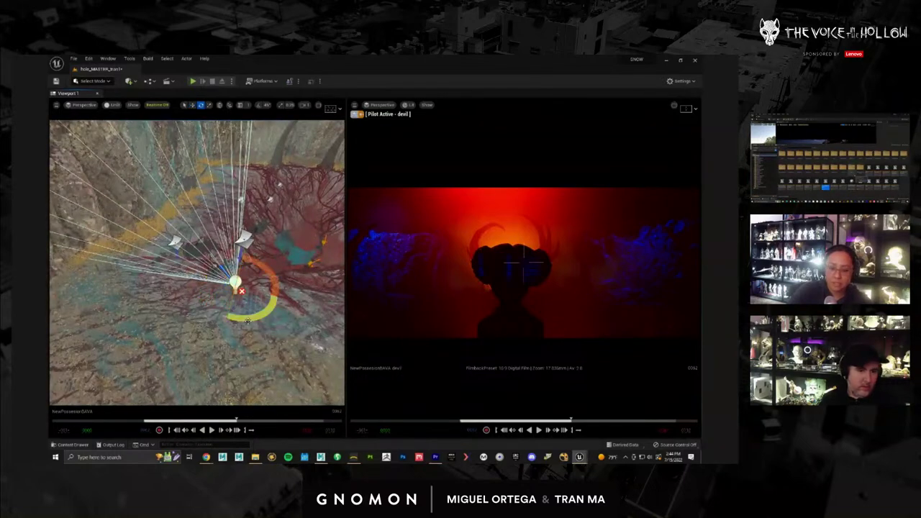
left_click_drag(247, 321, 166, 317)
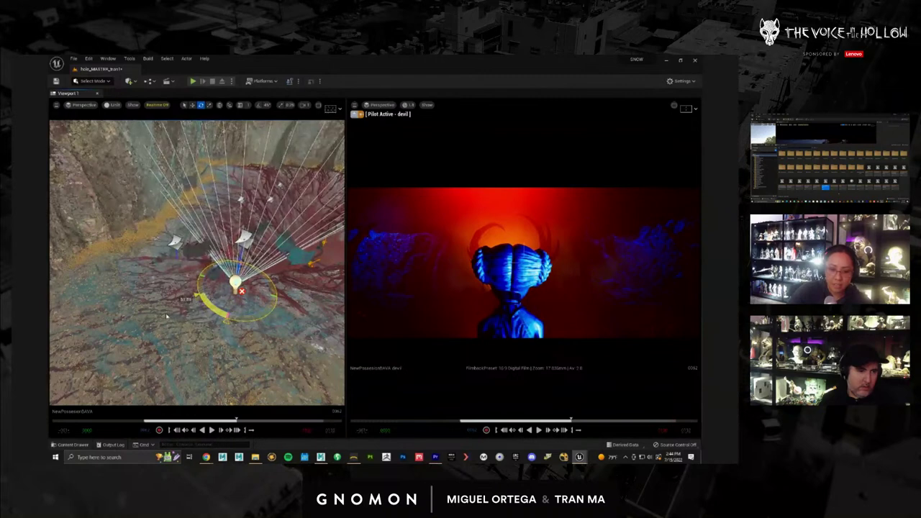
key("w")
left_click_drag(215, 281, 269, 293)
left_click_drag(249, 289, 260, 291)
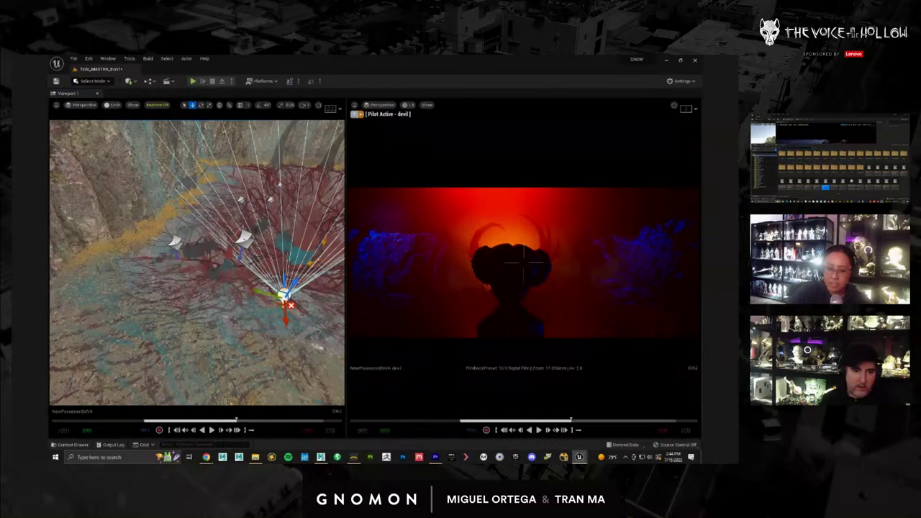
Place a duplicate blue spotlight on the figure's other side and slightly rotate the first one for a two-sided rim.
left_click_drag(256, 346, 104, 311, "alt")
key("e")
key("w")
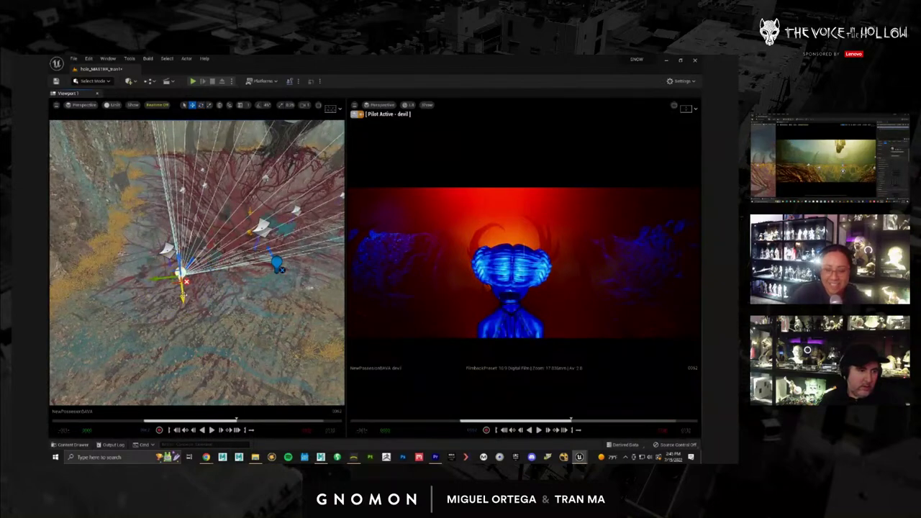
left_click_drag(184, 296, 124, 288)
key("e")
left_click(279, 265)
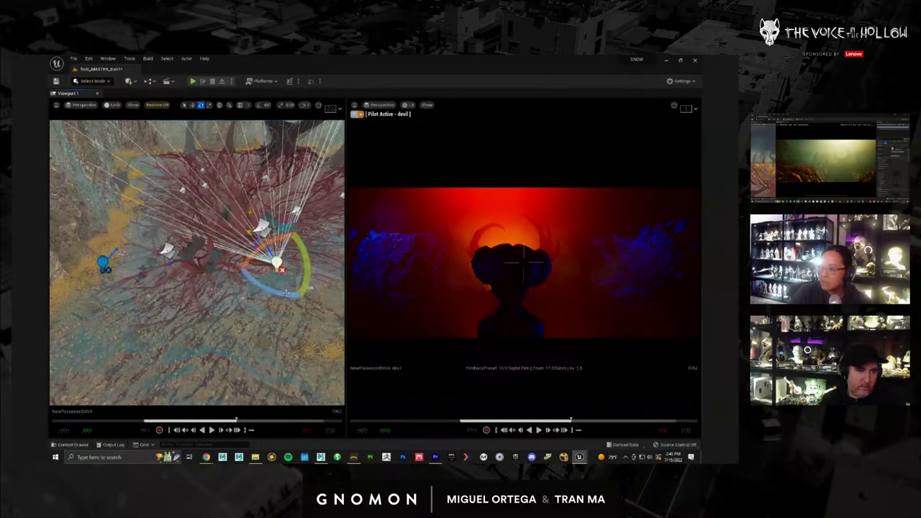
left_click_drag(286, 294, 287, 296)
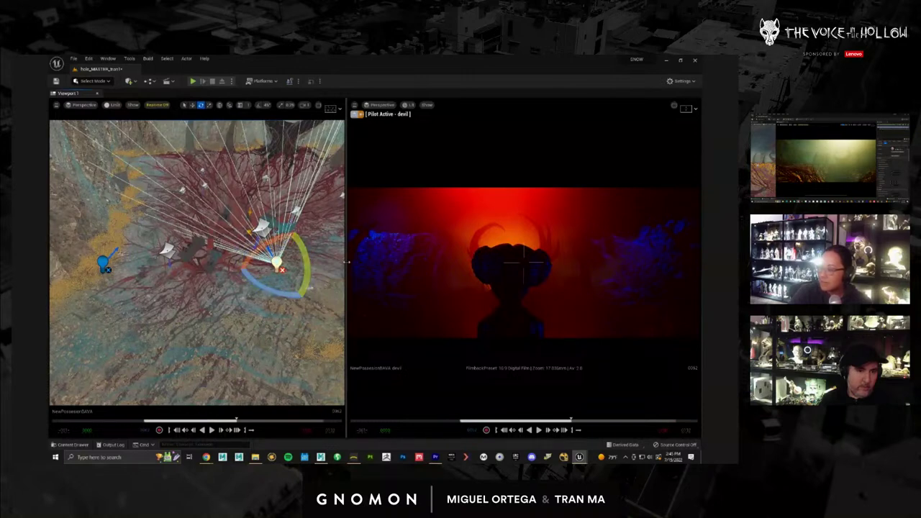
Enlarge the piloted devil camera view beside the perspective view and save all modified files.
left_click_drag(344, 262, 205, 261)
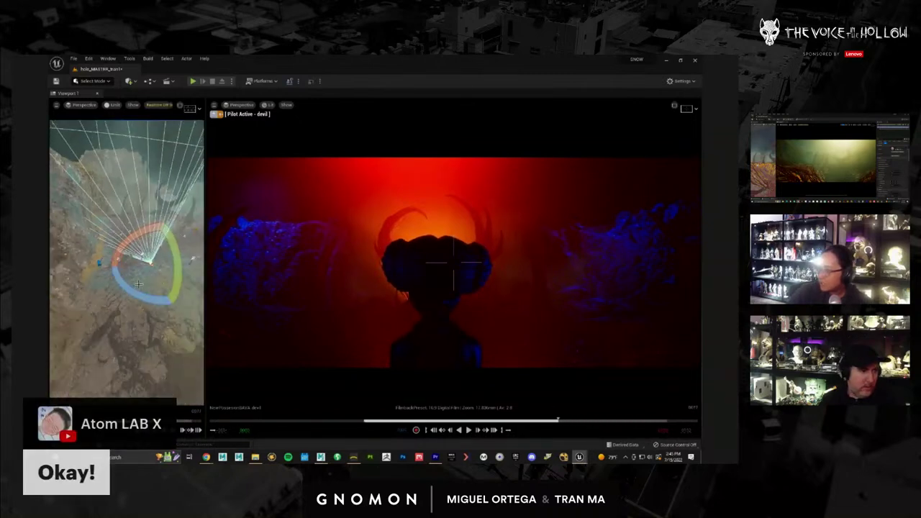
left_click(74, 58)
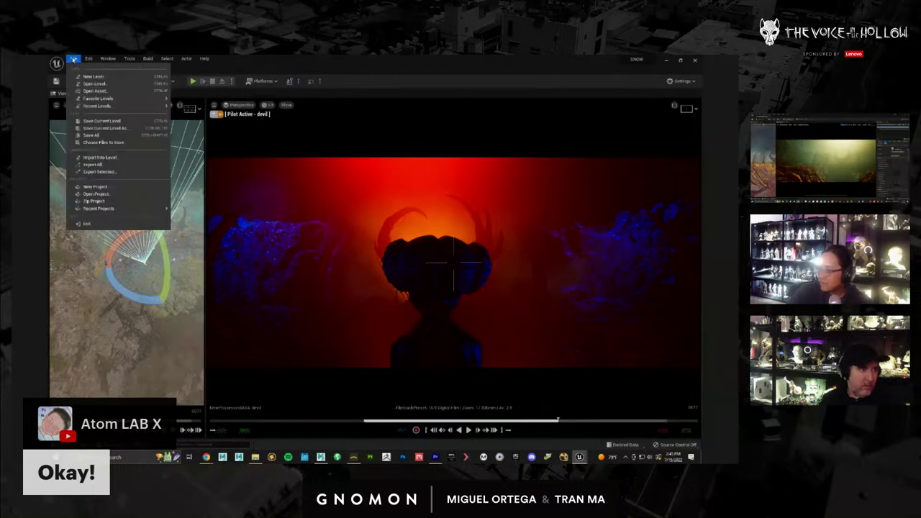
left_click(120, 135)
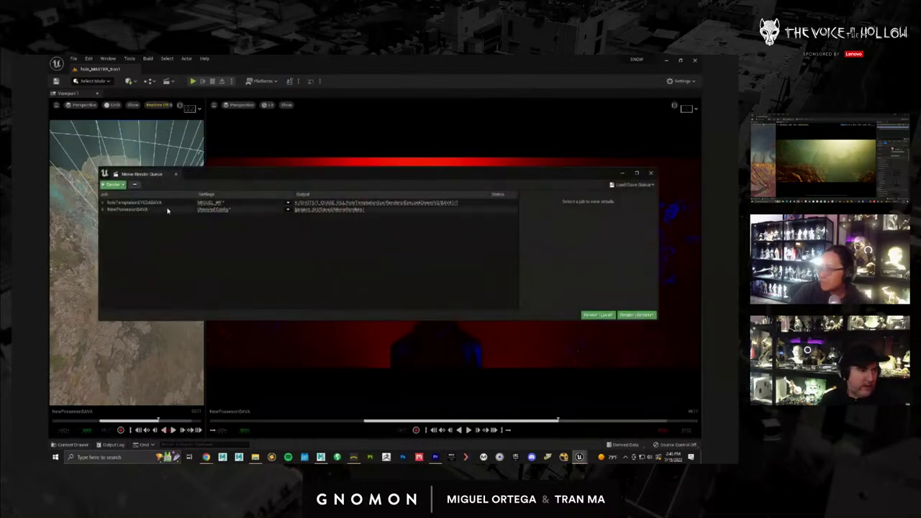
left_click(104, 203)
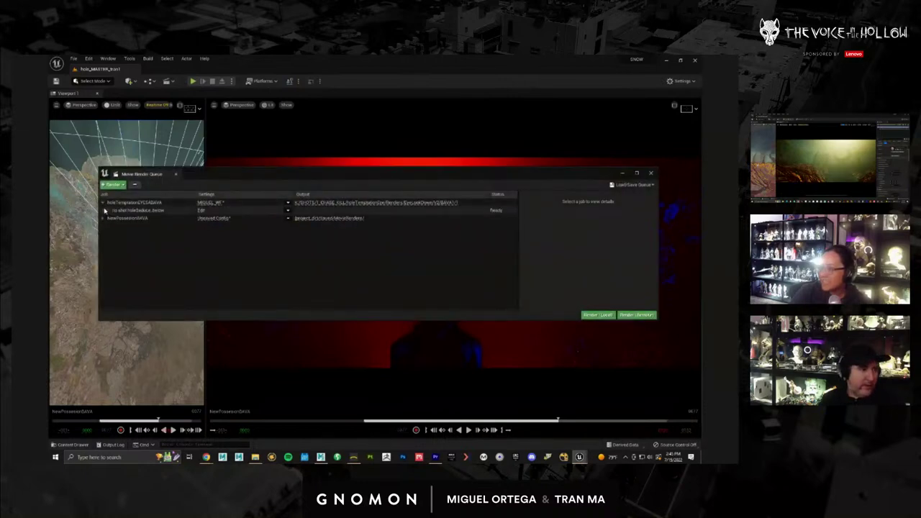
left_click(104, 202)
left_click(76, 58)
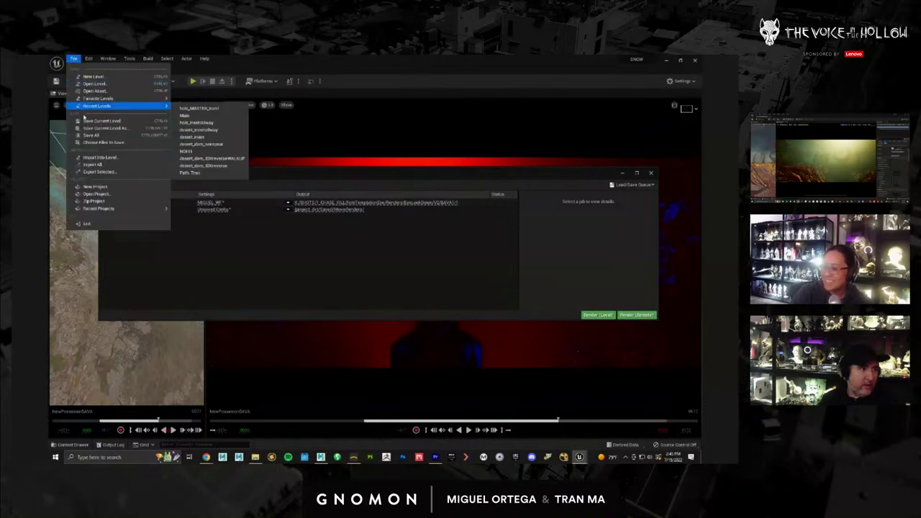
left_click(188, 239)
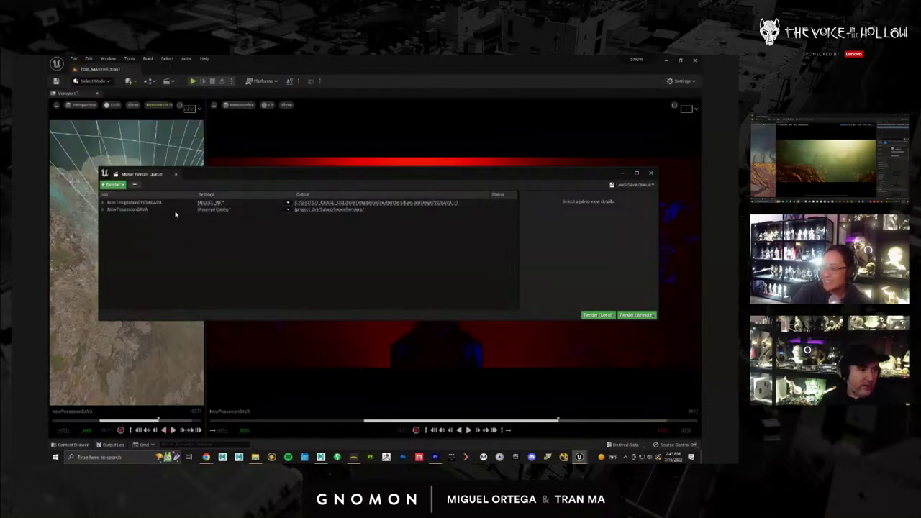
Load the saved preset with anti-aliasing and console variables into the NewPossesionBAVA render job's settings.
left_click(208, 210)
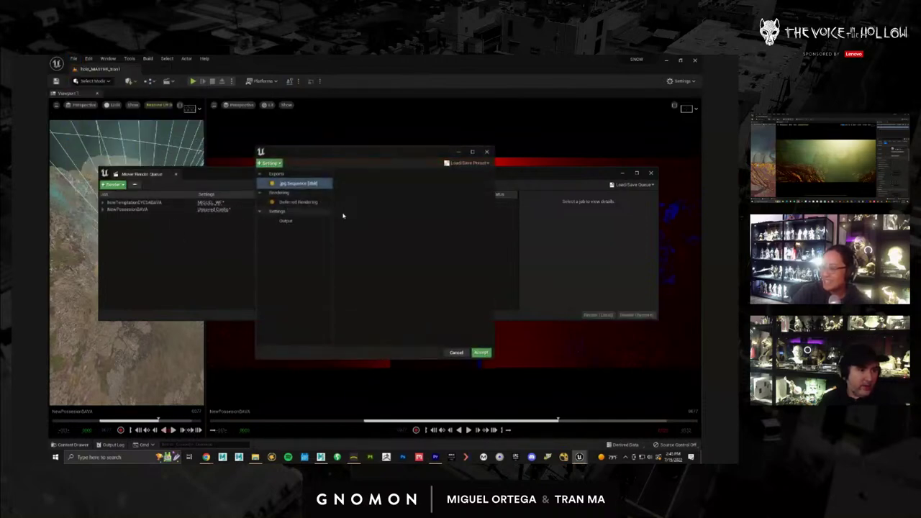
left_click(459, 163)
left_click(468, 210)
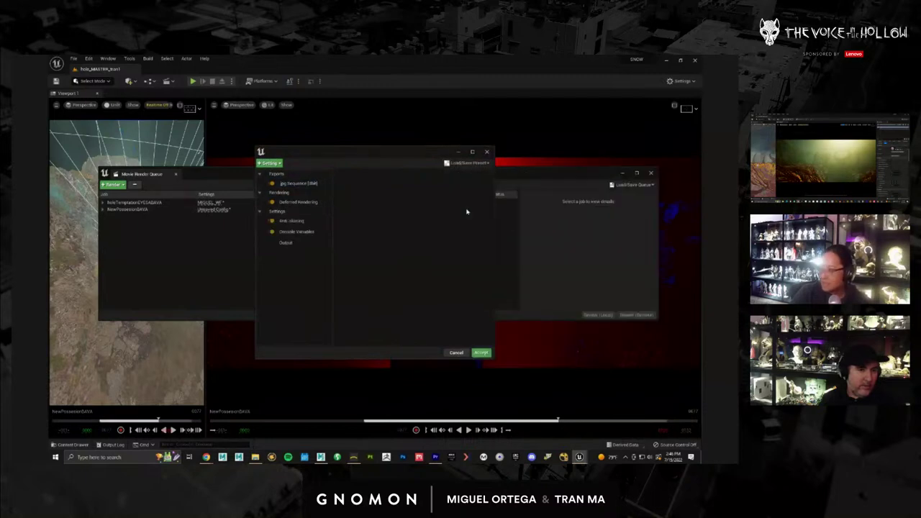
Browse for the job's output directory to the Temp folder inside NewPossesionA's Renders under 1_CHASE_KILL.
left_click(301, 243)
left_click(478, 183)
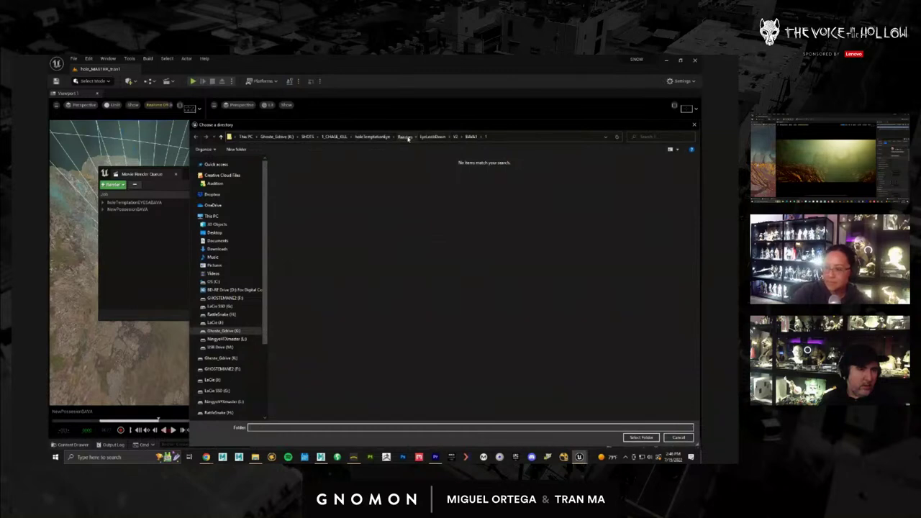
left_click(404, 137)
left_click(330, 137)
scroll(353, 252, "down", 1)
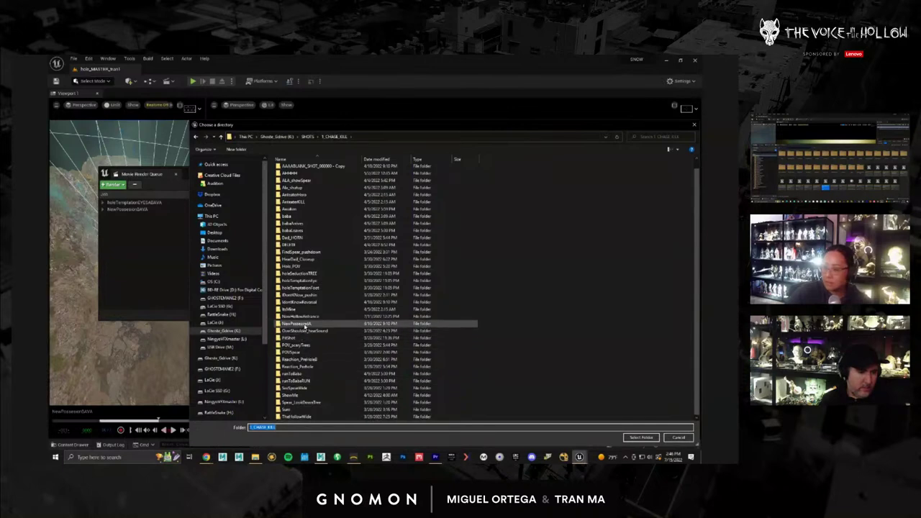
double_click(309, 325)
double_click(291, 208)
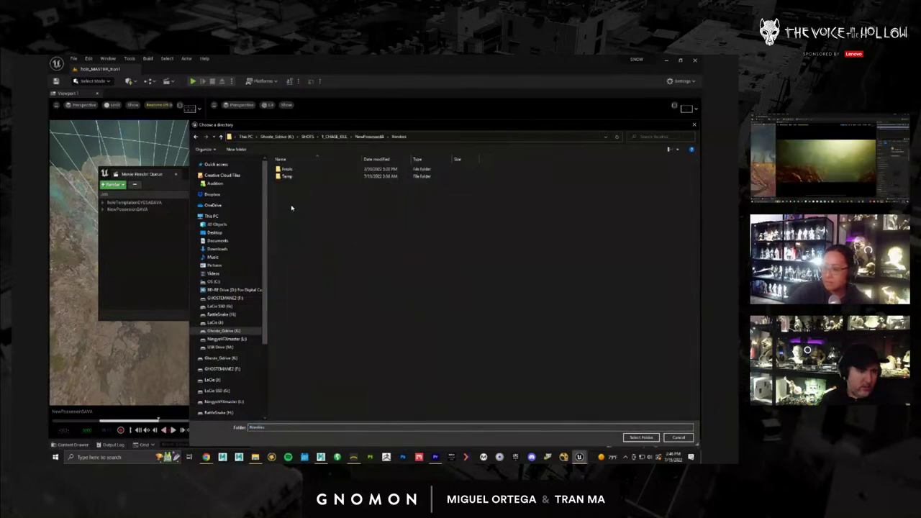
double_click(288, 177)
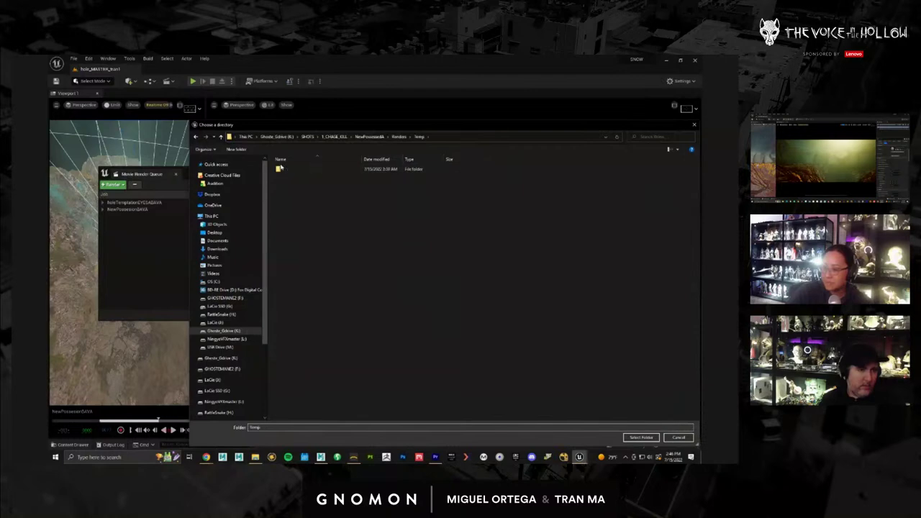
Create a BAVA folder containing a folder named 1 and choose that inner folder as the output directory.
type("DAVA")
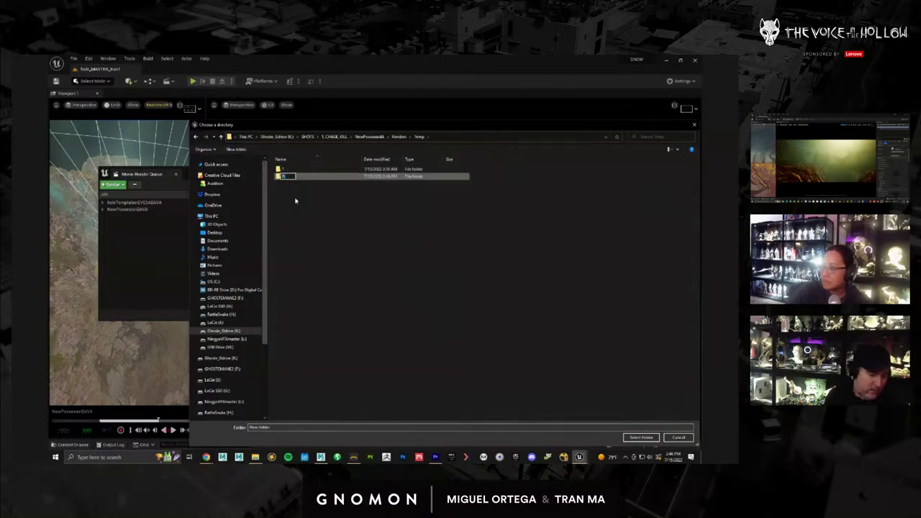
key("Return")
key("Return")
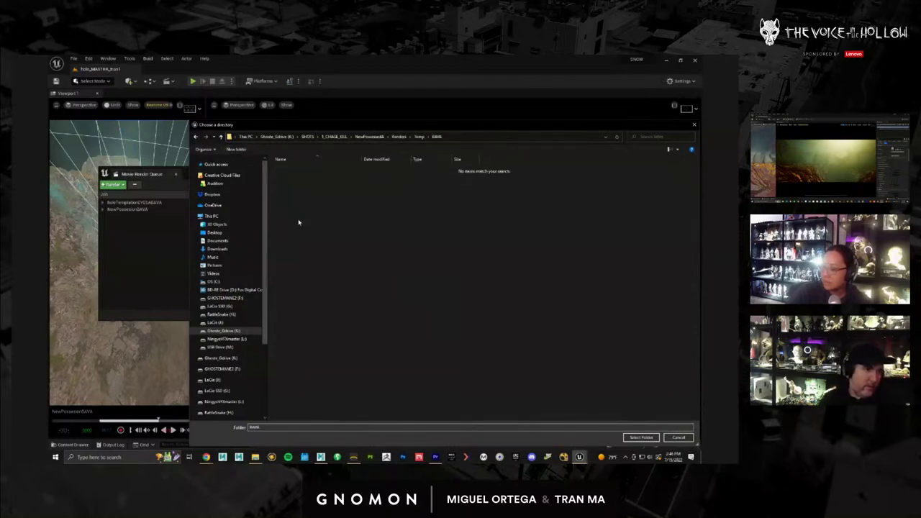
left_click(236, 149)
type("1")
key("Return")
key("Return")
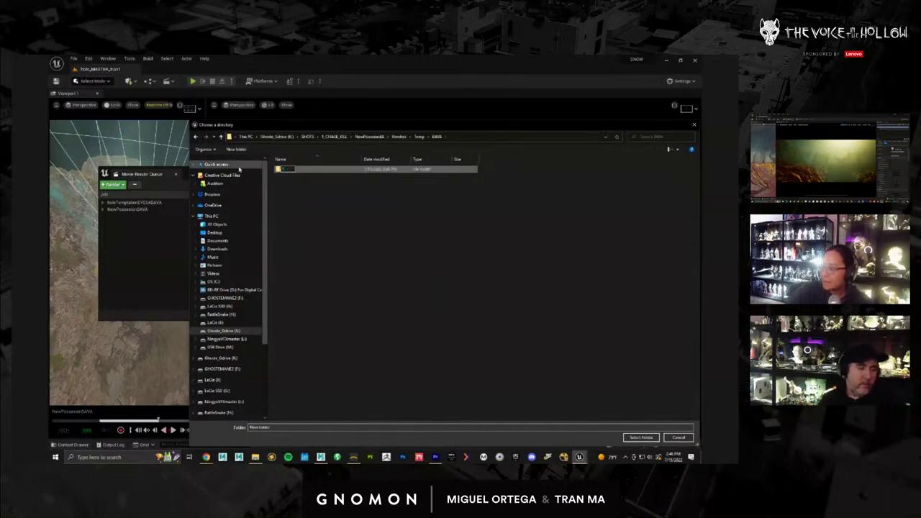
left_click(640, 437)
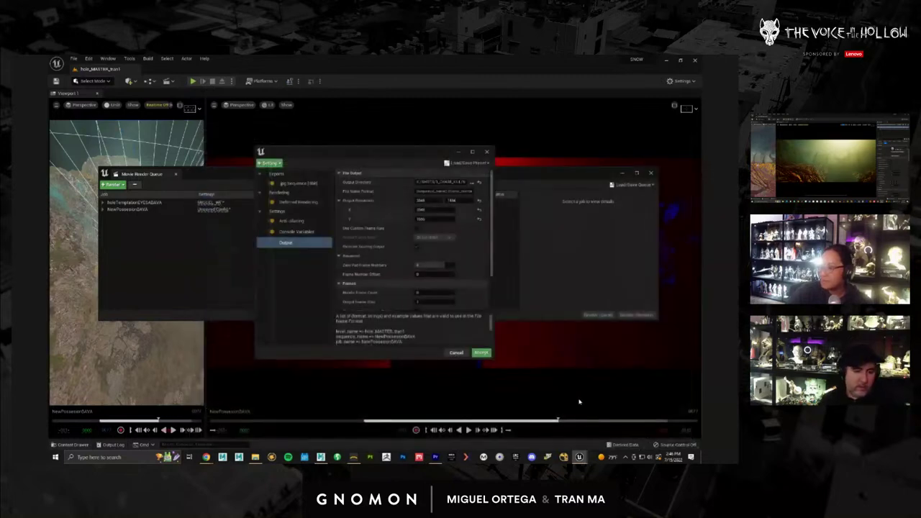
Accept the job's render settings and render the queue locally.
left_click(481, 356)
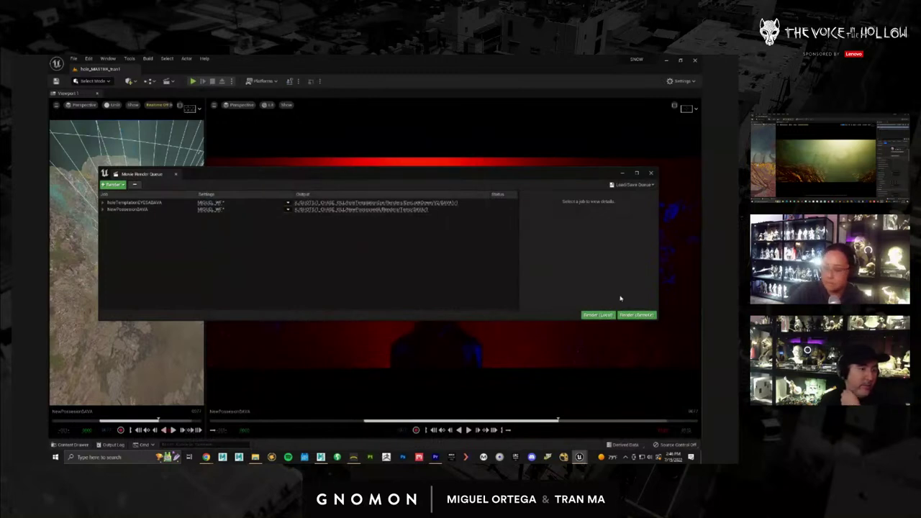
left_click(597, 314)
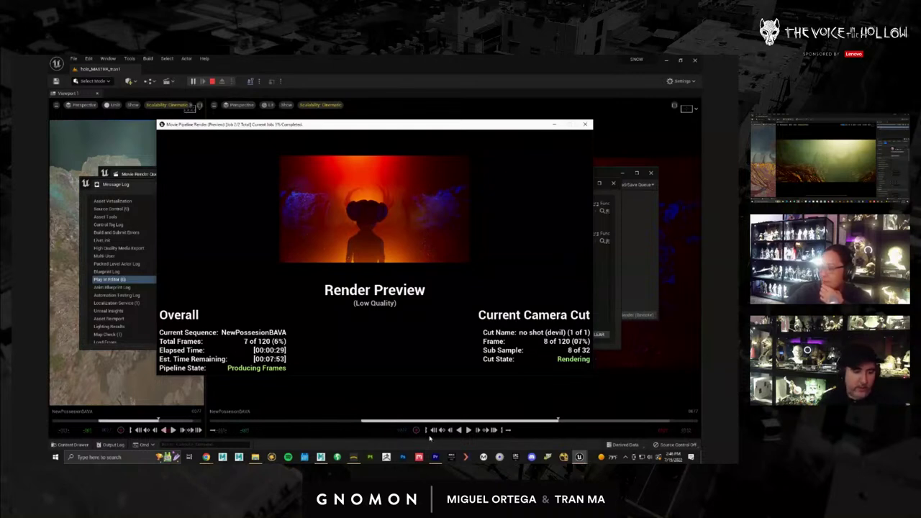
mouse_move(434, 456)
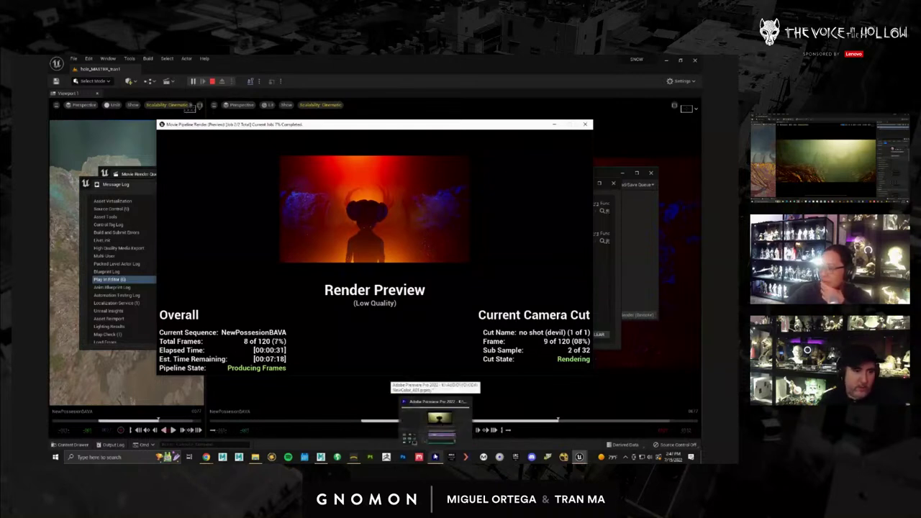
left_click(434, 457)
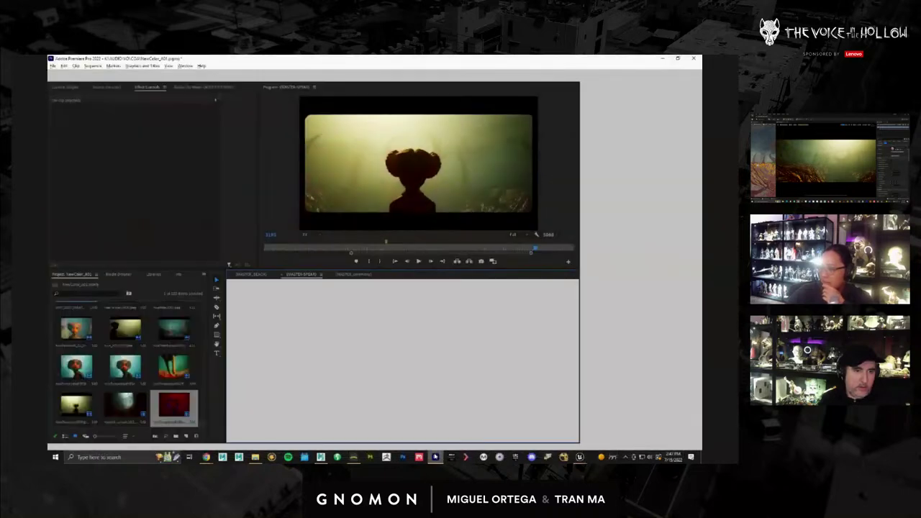
left_click(662, 59)
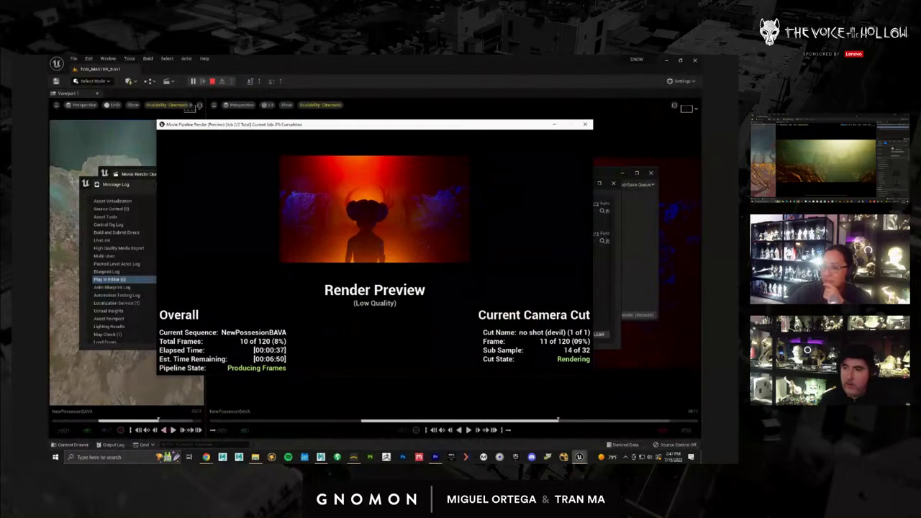
key("alt+Tab")
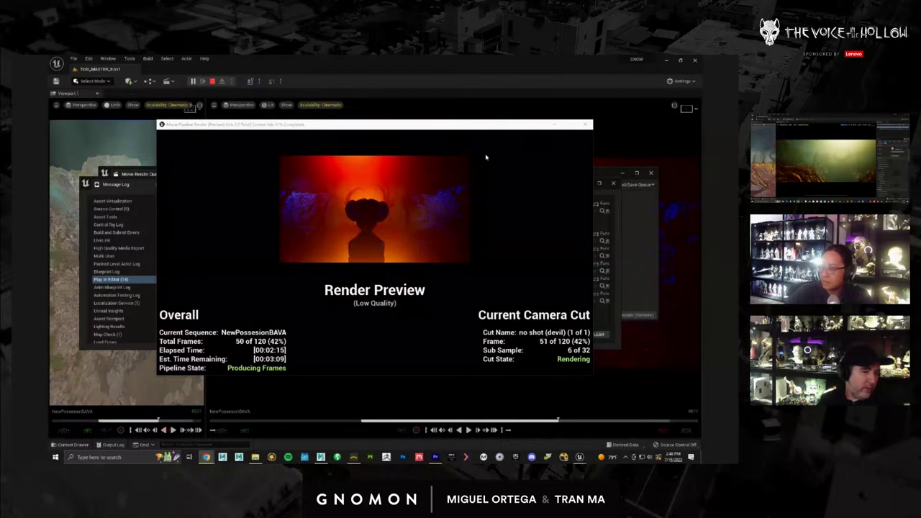
Switch to Adobe Premiere Pro and play the teal-background face close-up in the edit at full screen.
left_click(433, 456)
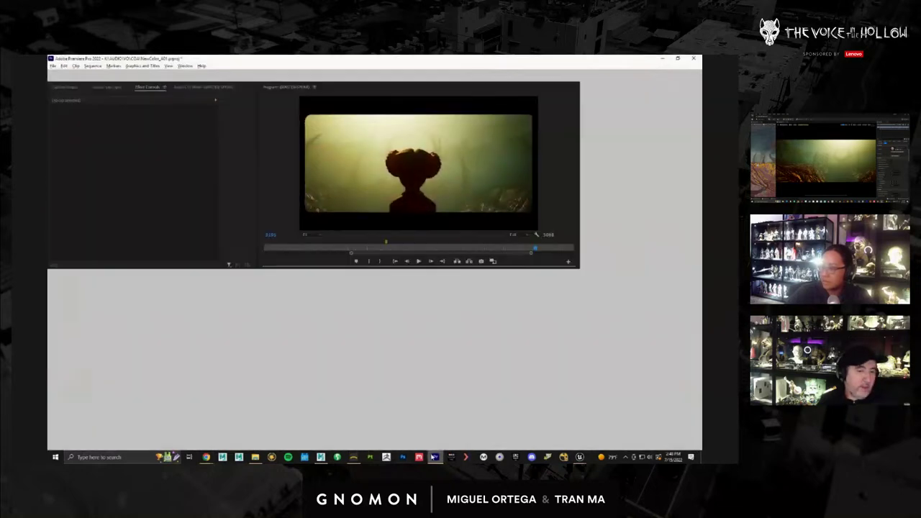
left_click_drag(399, 293, 331, 288)
key("ctrl+grave")
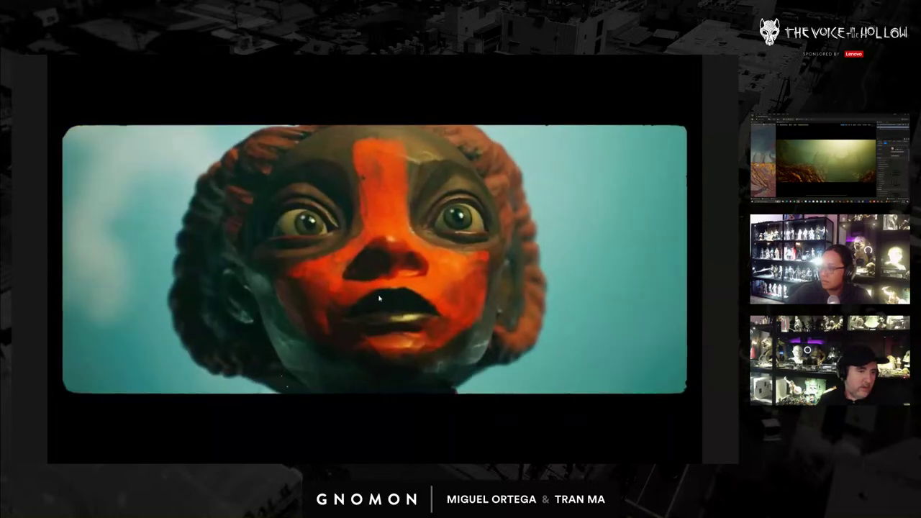
key("space")
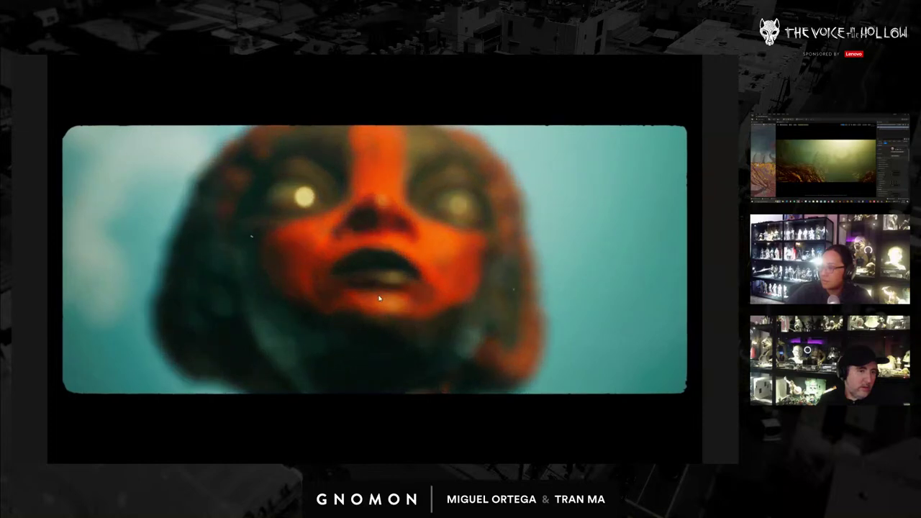
key("Escape")
Show more of the timeline and play the hunt sequence from the blue creature's shots at full screen.
left_click_drag(321, 436, 415, 436)
left_click(329, 292)
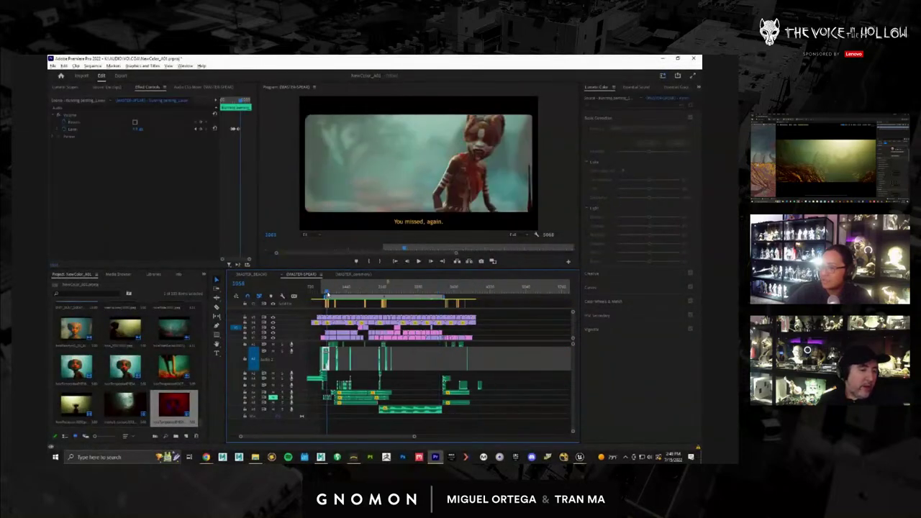
key("space")
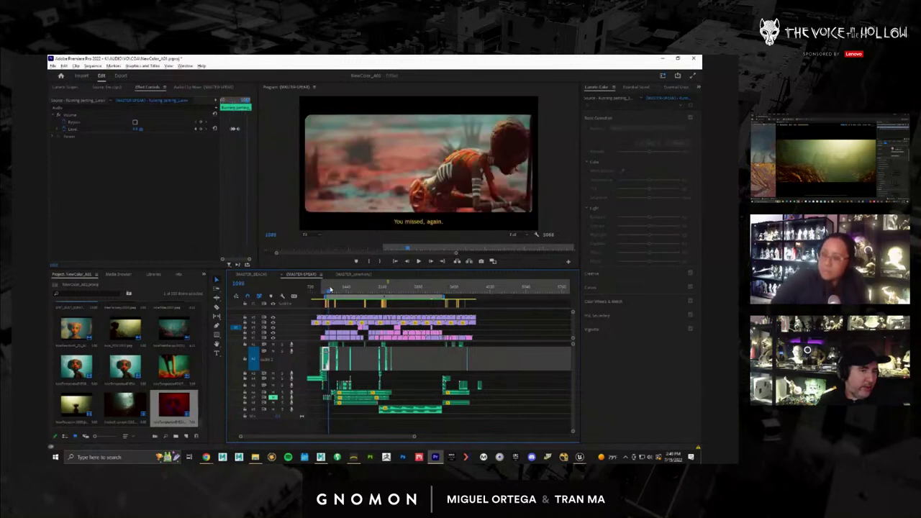
left_click_drag(328, 288, 325, 288)
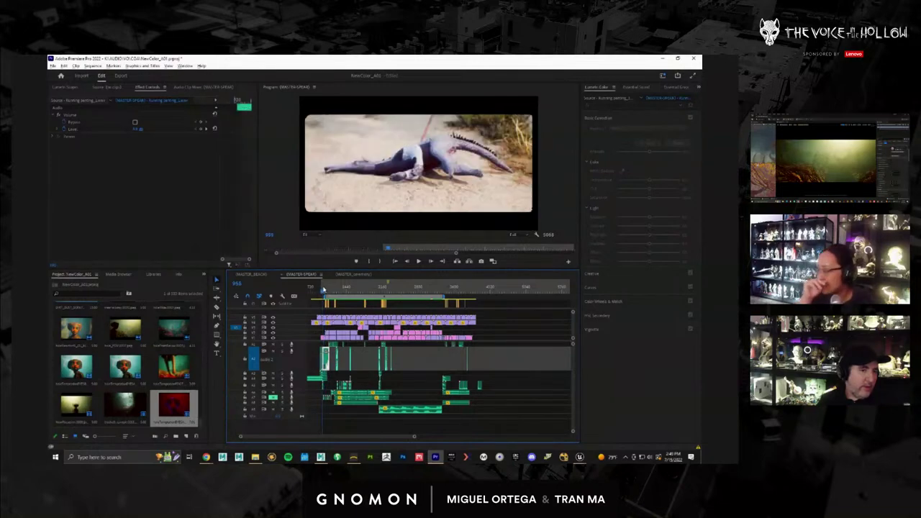
left_click(321, 289)
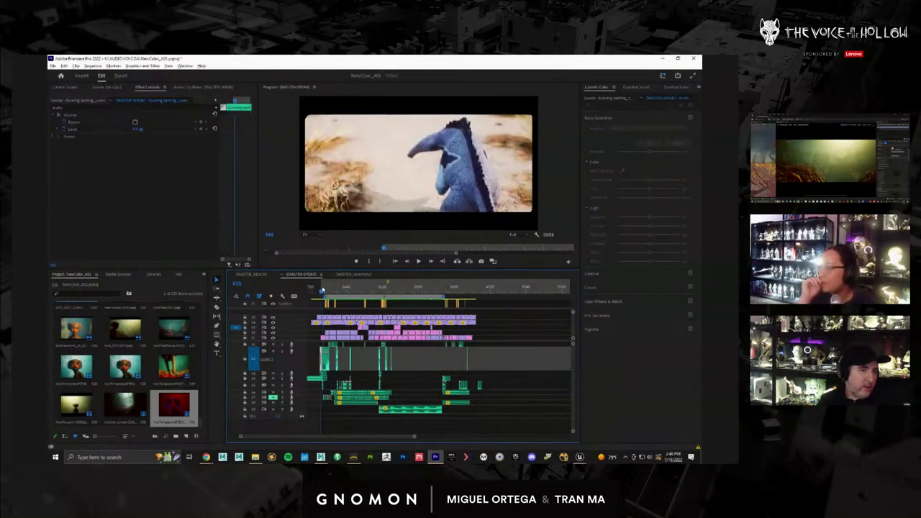
key("ctrl+grave")
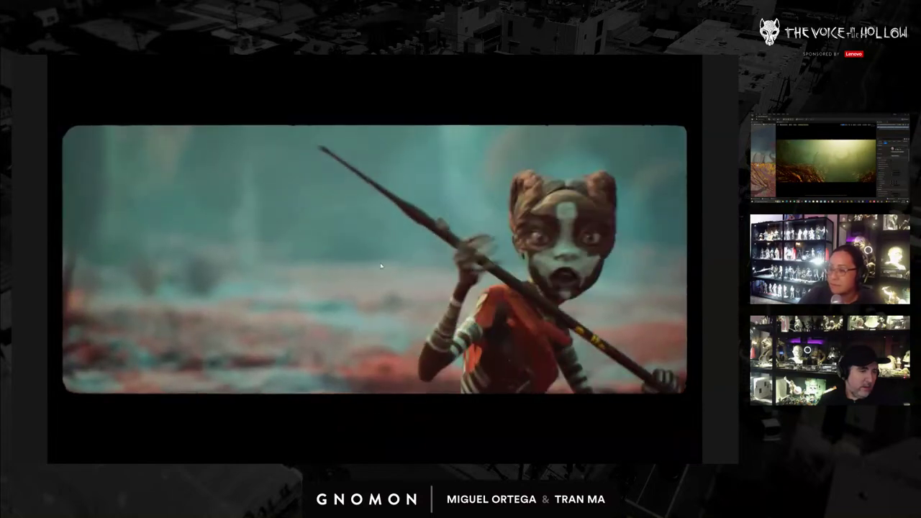
key("space")
key("Escape")
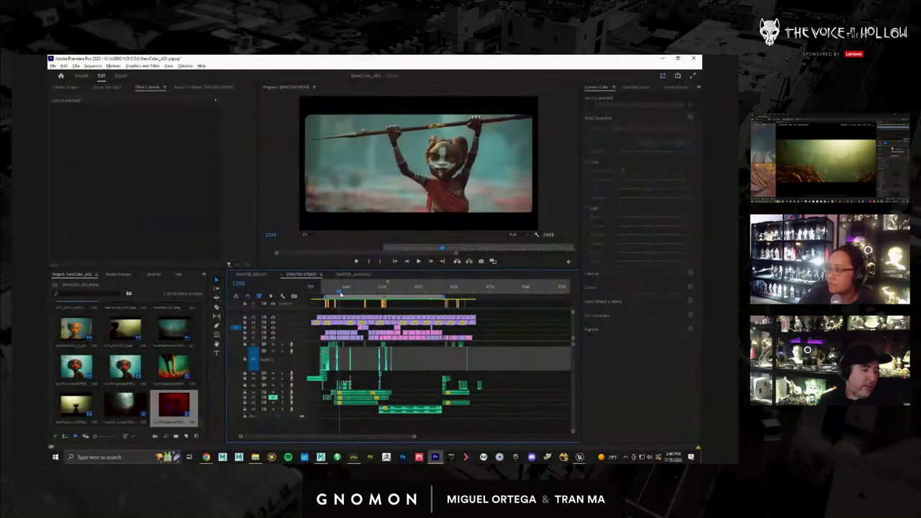
Scrub through the edit to the red and blue lit face close-up and view it at full screen.
left_click(361, 292)
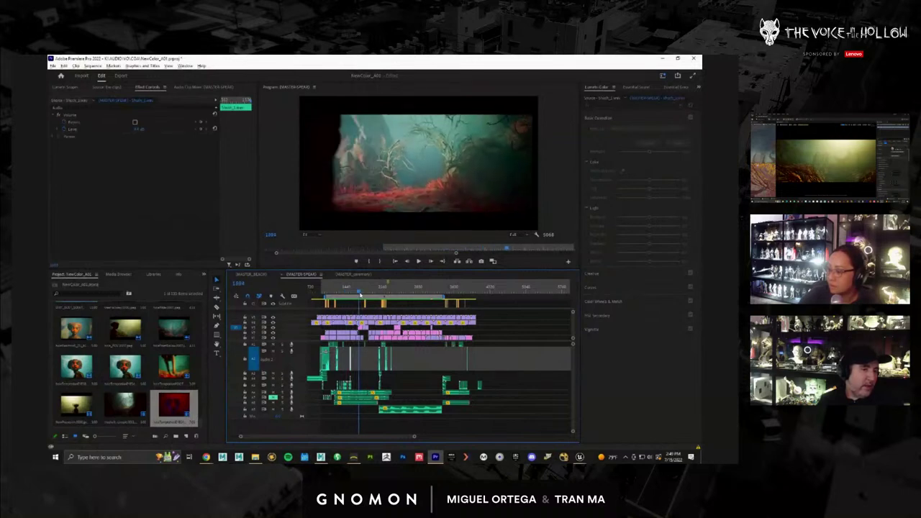
left_click_drag(359, 293, 432, 288)
left_click(362, 290)
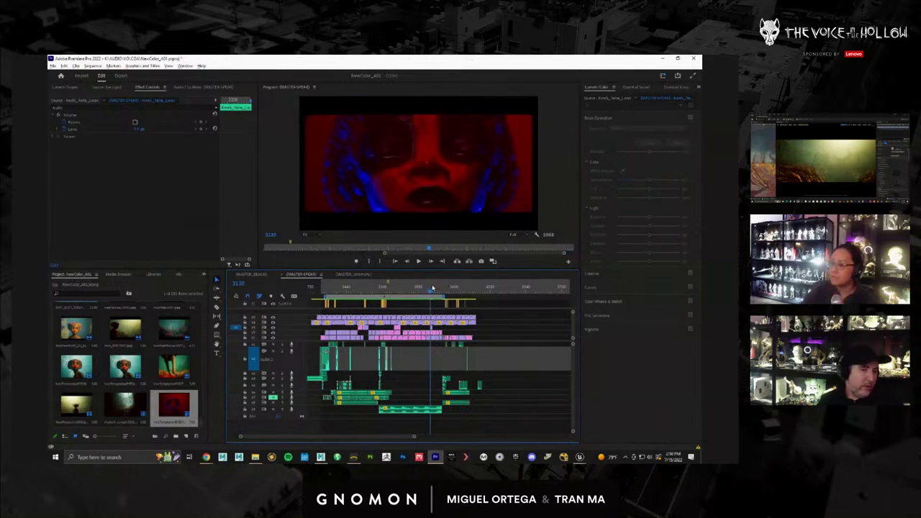
left_click_drag(432, 288, 433, 288)
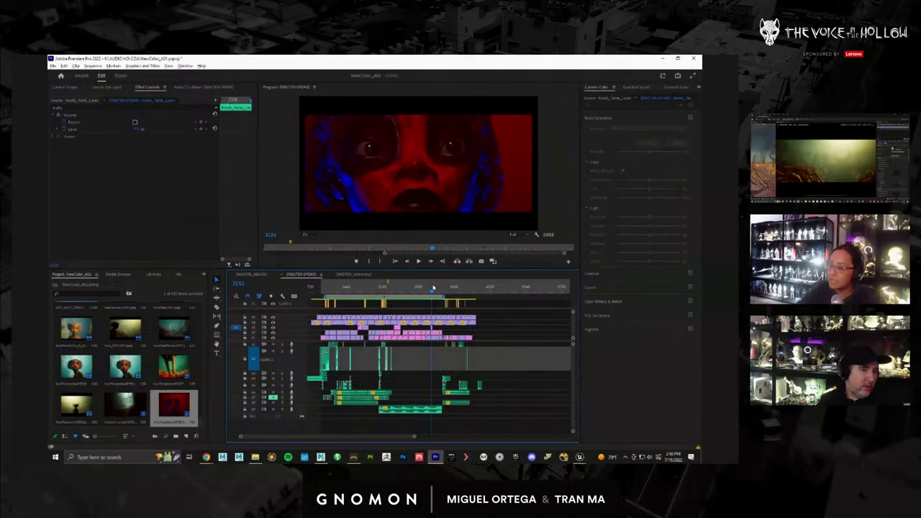
left_click_drag(433, 287, 433, 288)
key("ctrl+grave")
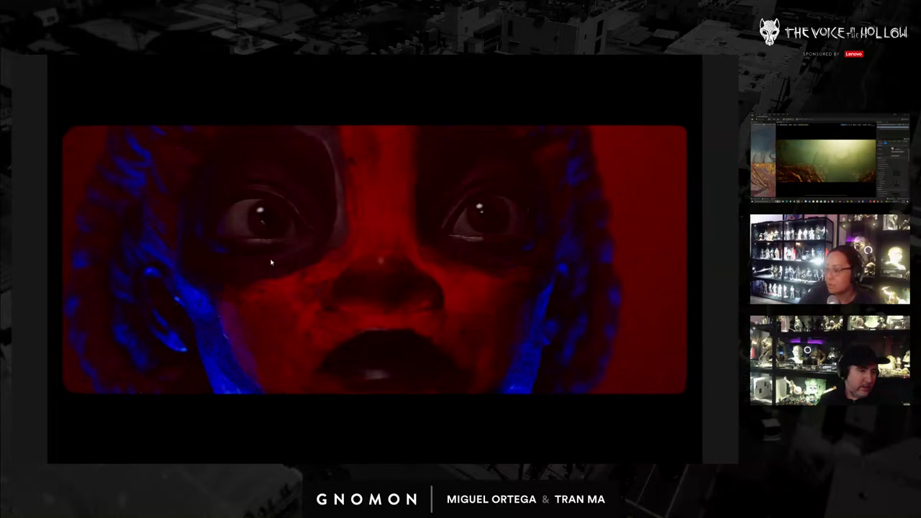
Leave full screen, open the MASTER_ceremony sequence, scrub to the purple-lit masked horned figure, and view that shot at full screen.
key("Escape")
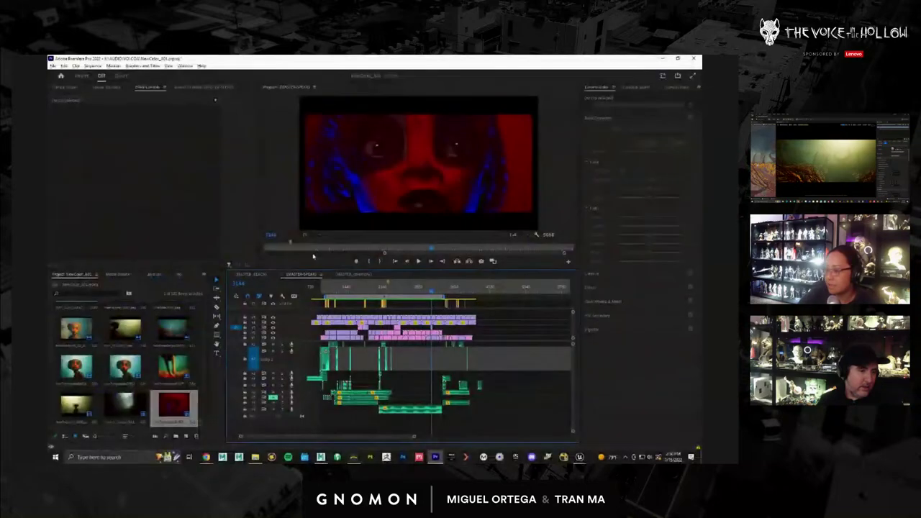
left_click(352, 275)
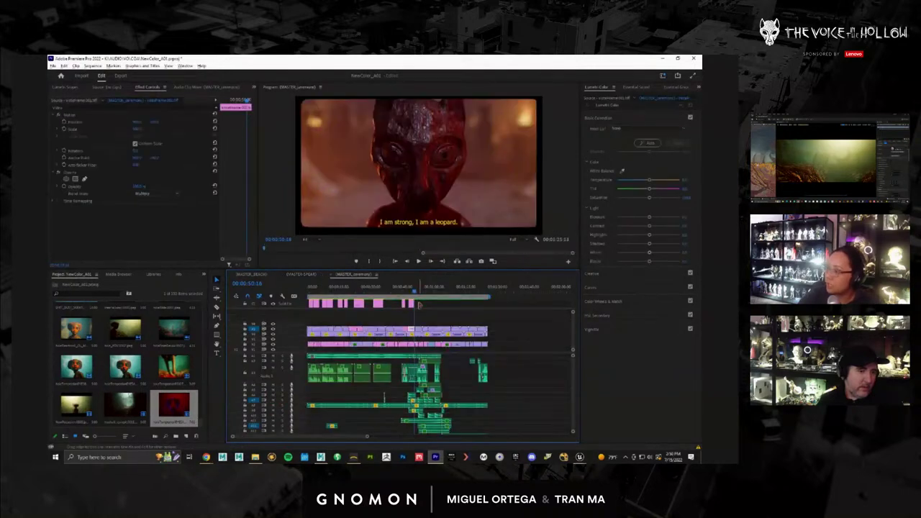
left_click(405, 292)
left_click(394, 291)
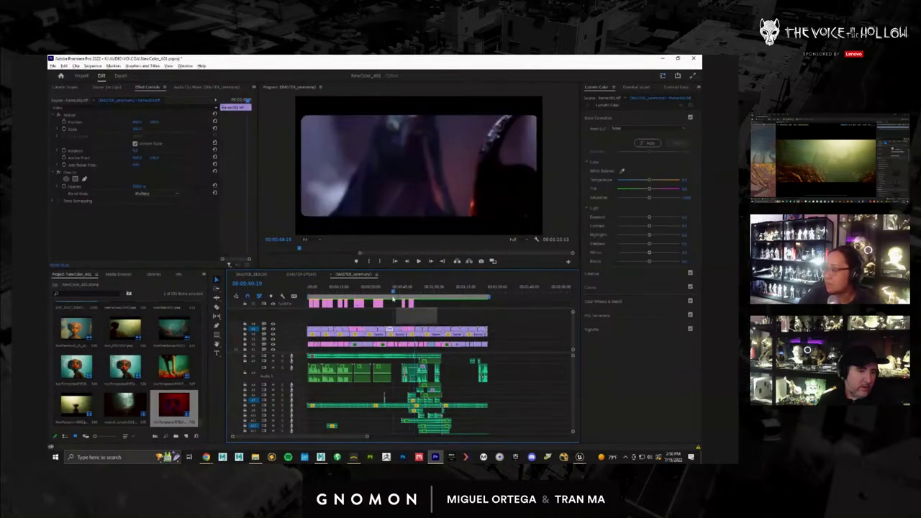
left_click(392, 290)
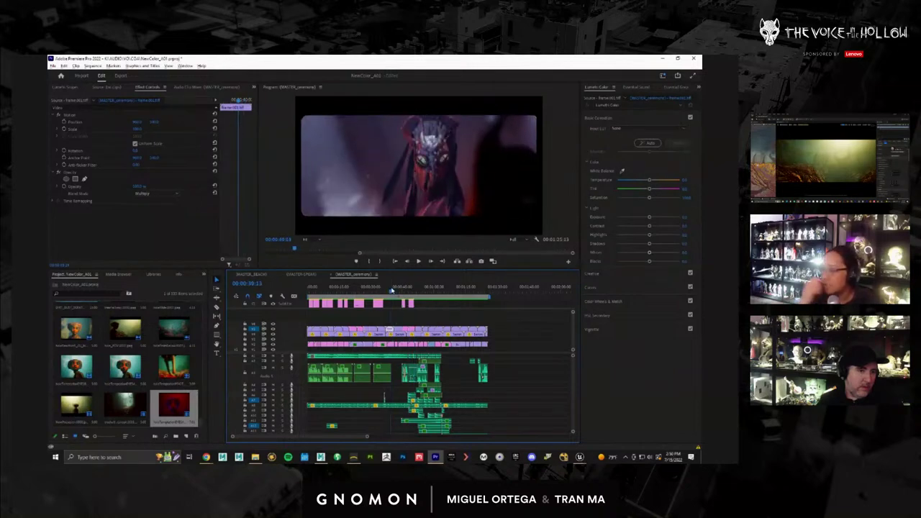
left_click(300, 274)
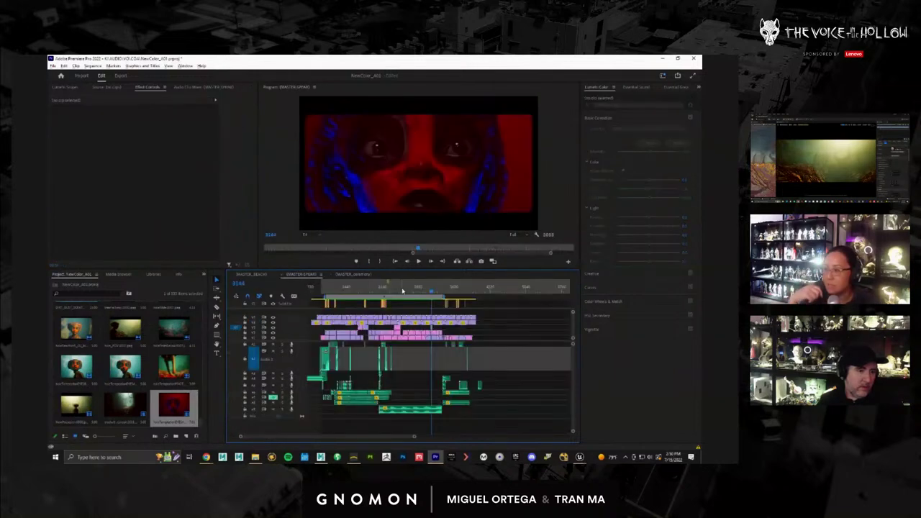
left_click(359, 276)
key("ctrl+grave")
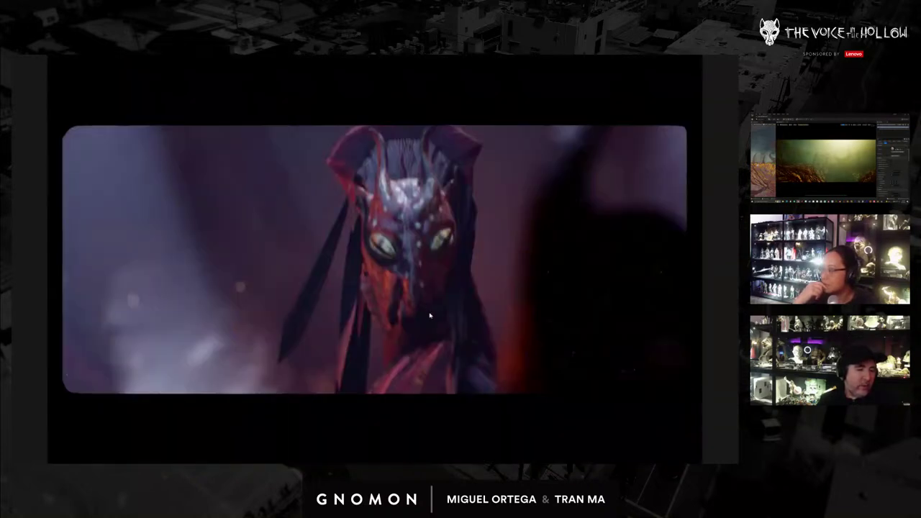
Scrub to the "I am strong, I am a leopard." close-up, then play the ceremony at full screen from the "Are you worthy?" shot.
key("Escape")
left_click_drag(400, 291, 414, 291)
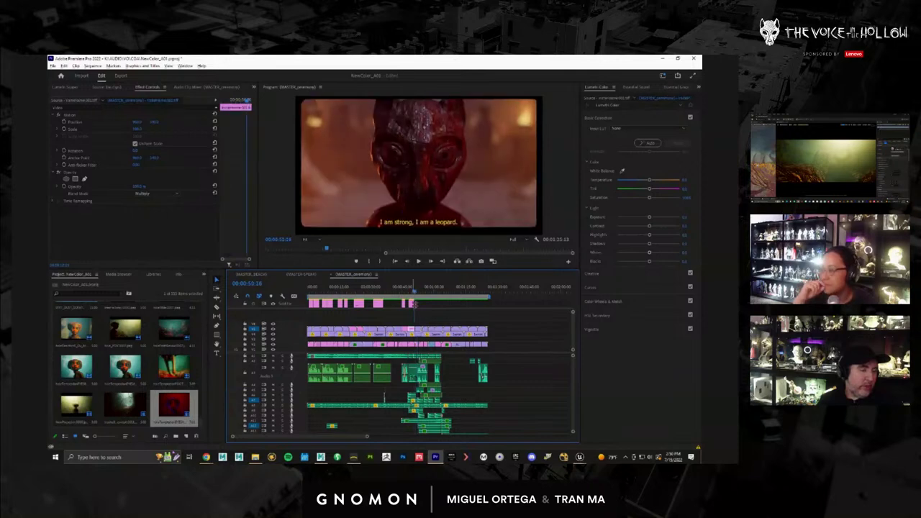
key("ctrl+grave")
key("ctrl+grave")
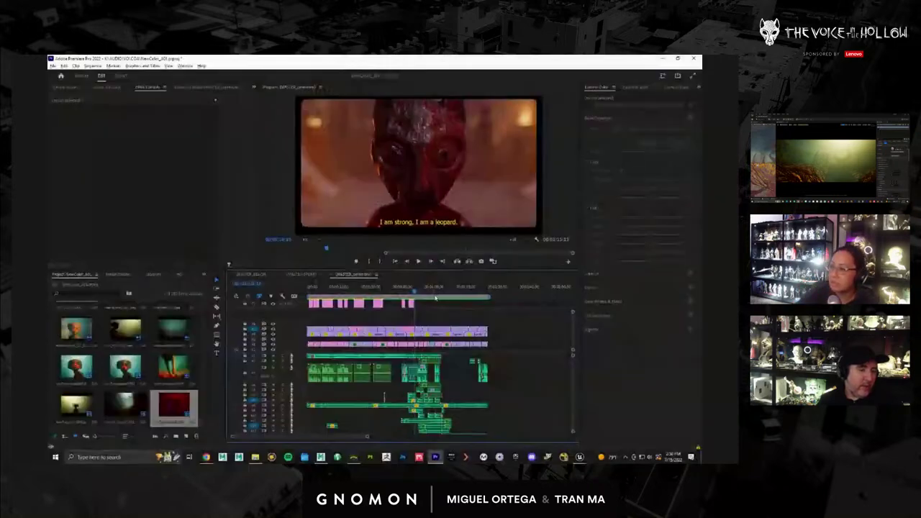
left_click_drag(412, 292, 405, 292)
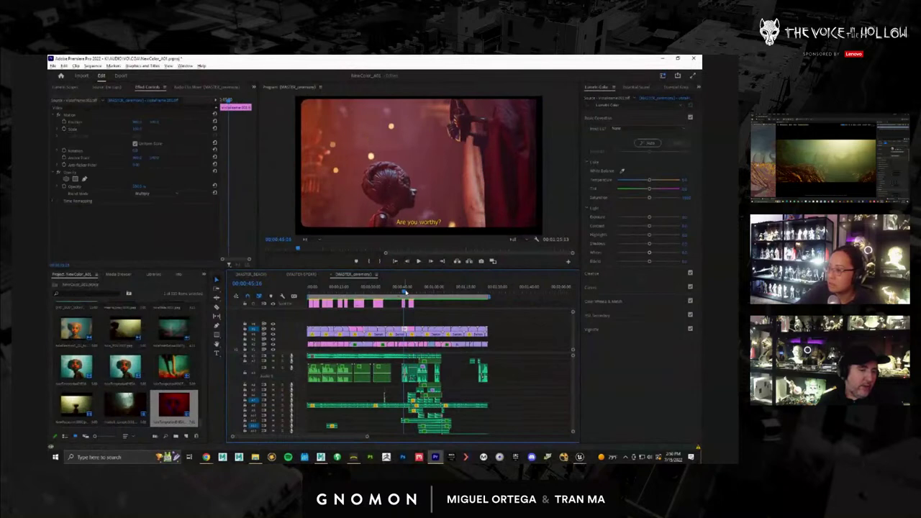
key("ctrl+grave")
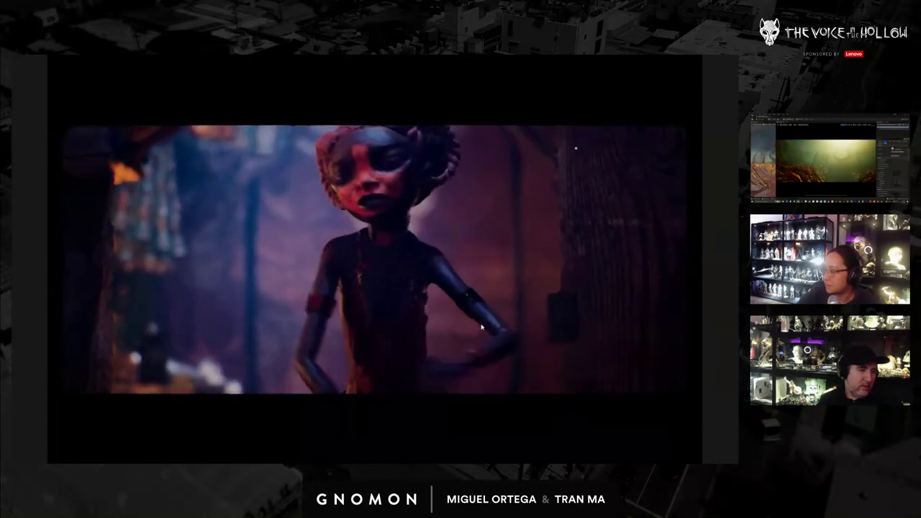
Reposition the playhead at the blue and purple lit interior shot and continue playing the ceremony sequence at full screen.
key("Escape")
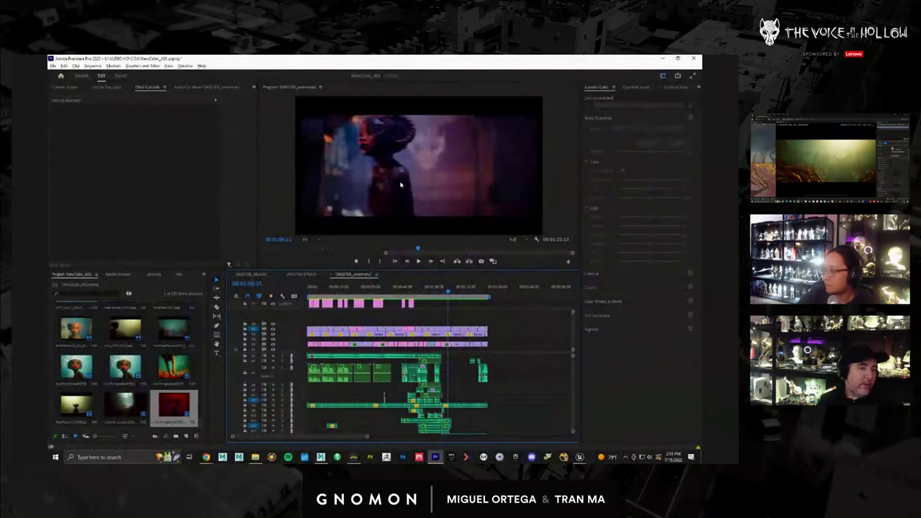
left_click(450, 291)
key("ctrl+grave")
key("space")
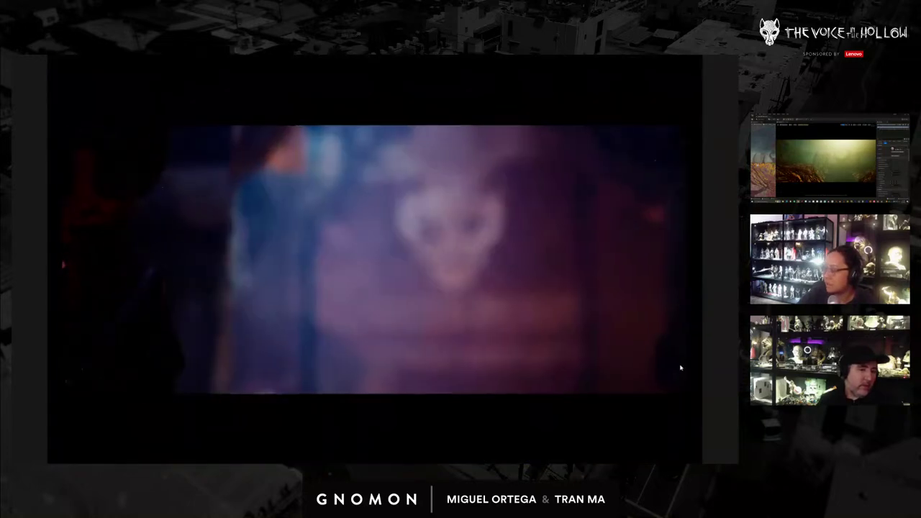
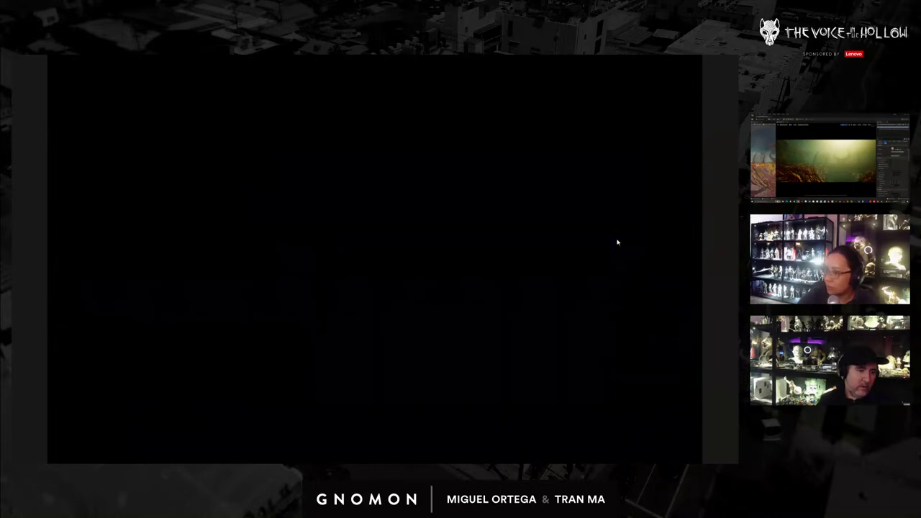
Scrub back to the lizard banquet shot, view it at full screen, and return to the MASTER-SPEAR sequence.
key("Escape")
left_click_drag(466, 287, 335, 291)
key("ctrl+grave")
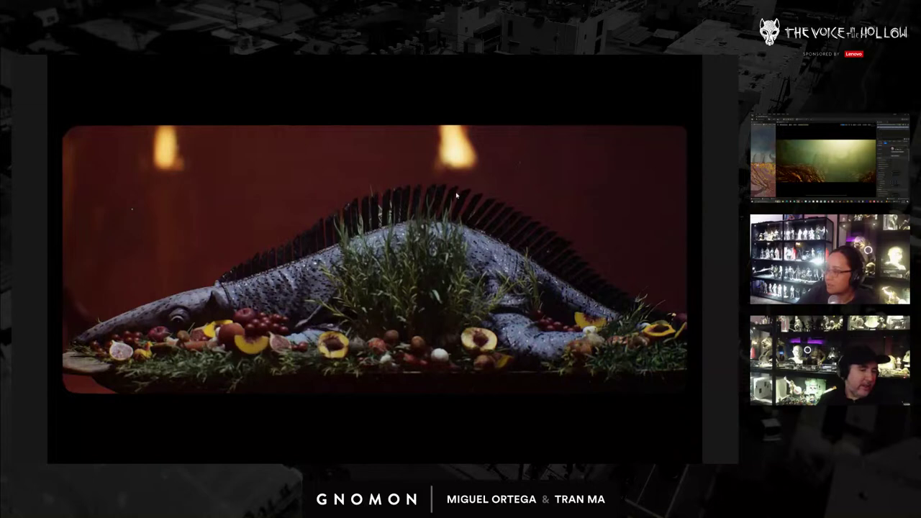
key("ctrl+grave")
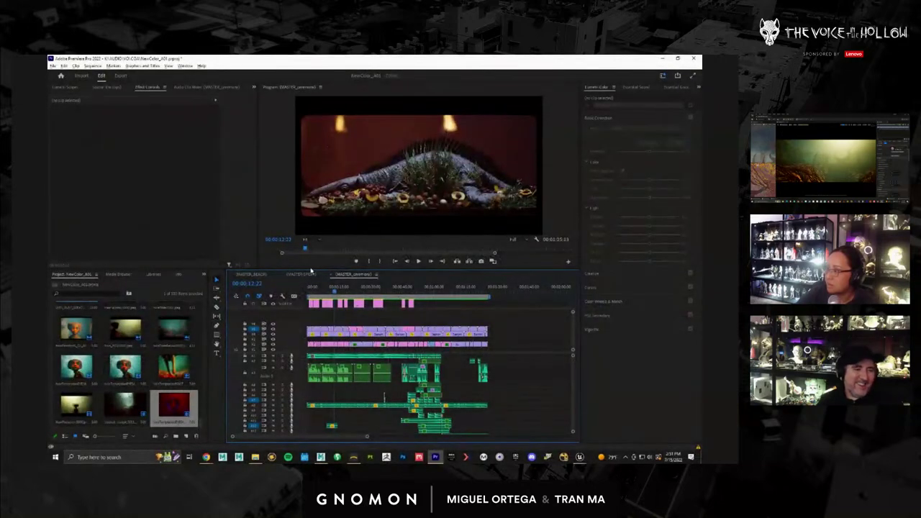
left_click(310, 274)
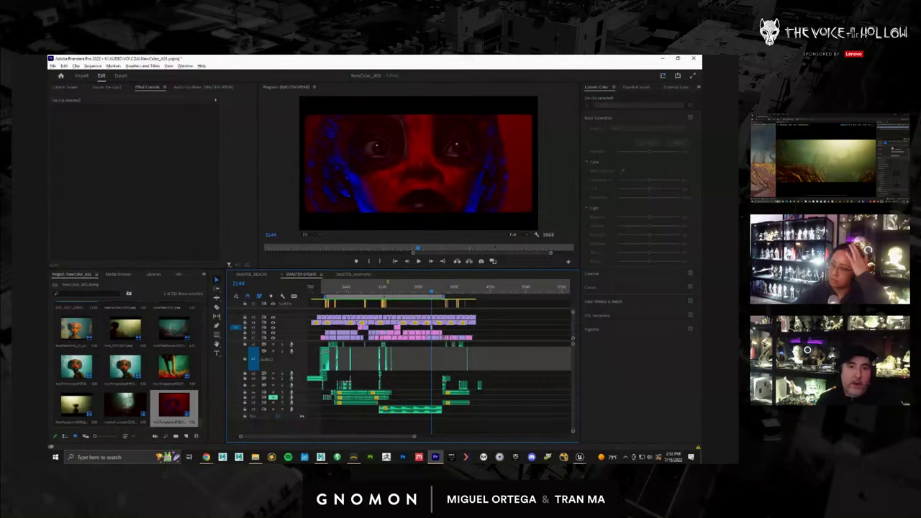
Switch to Unreal Engine, close the Message Log covering the Movie Render Queue, and return to Premiere Pro.
left_click(662, 59)
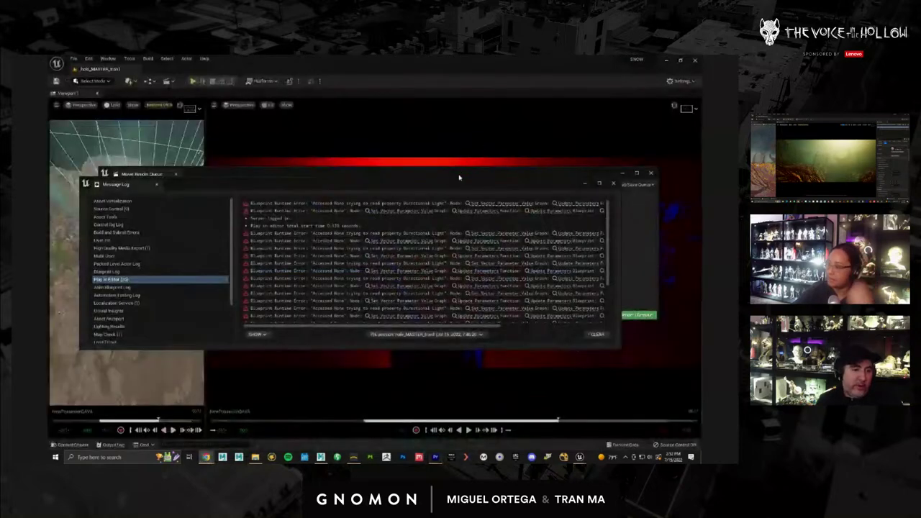
left_click(613, 184)
mouse_move(581, 459)
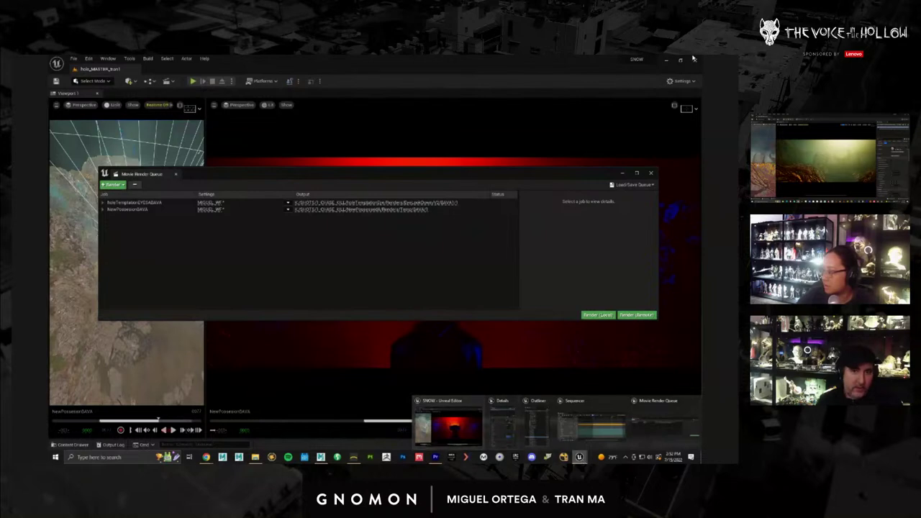
left_click(434, 457)
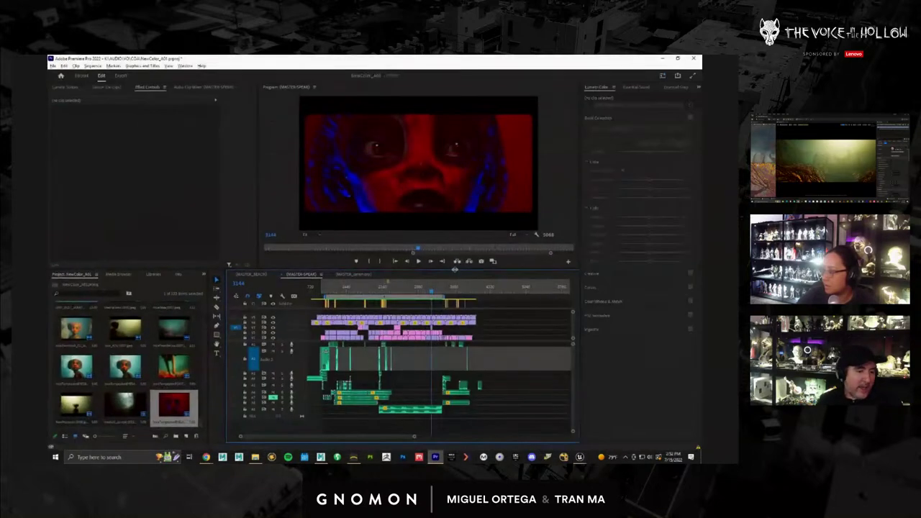
Zoom the timeline in around the red face close-up and import the horned-figure render from the NewPossessedA shot's Renders, Temp, BAVA, 1 folder.
left_click_drag(437, 292, 431, 292)
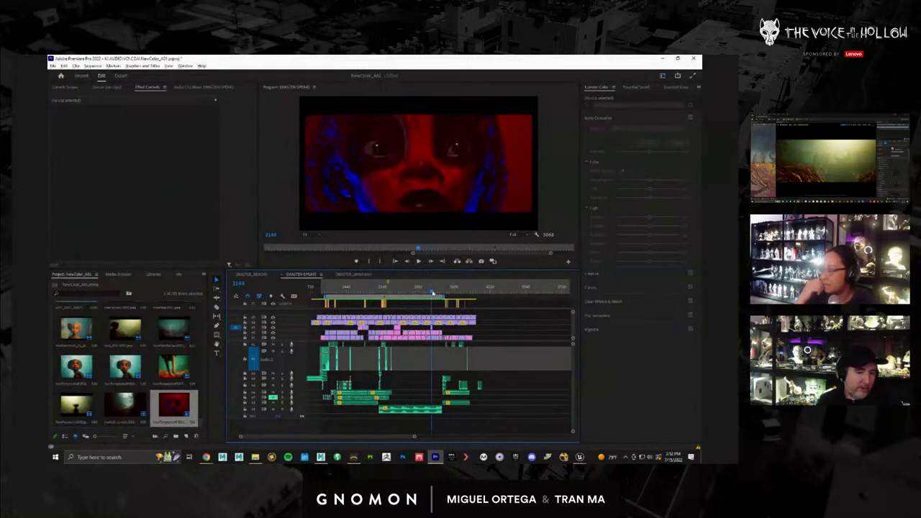
left_click_drag(240, 436, 293, 436)
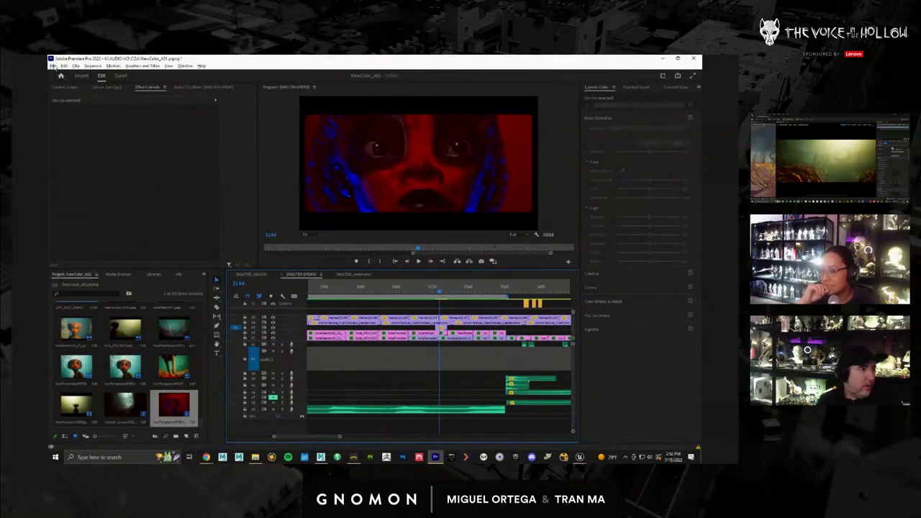
left_click(54, 66)
left_click(91, 259)
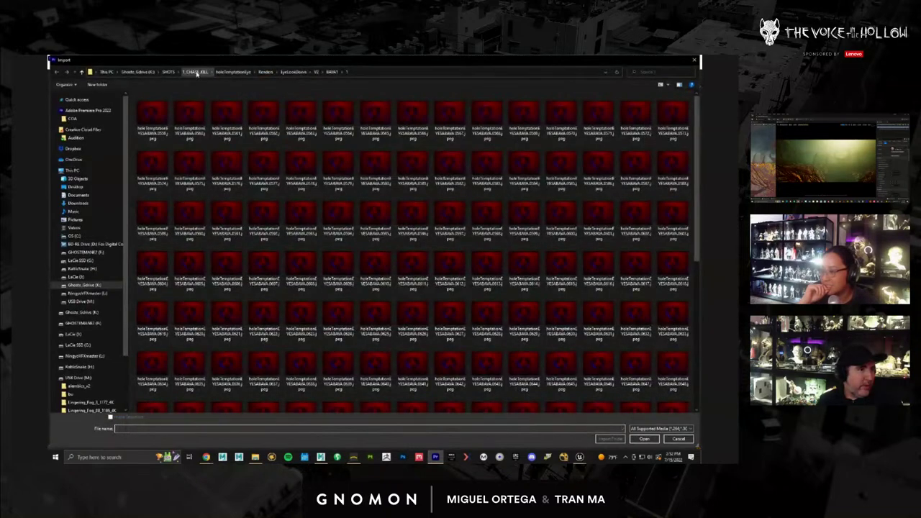
left_click(195, 72)
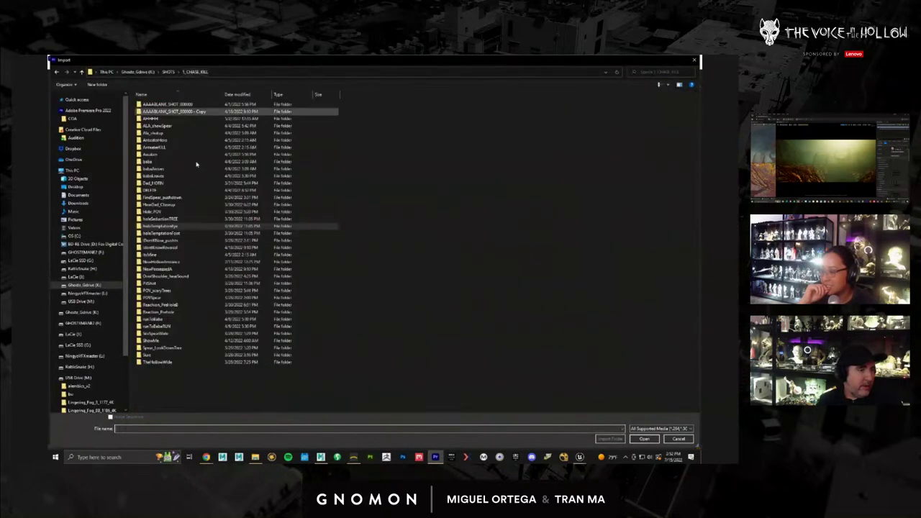
double_click(157, 269)
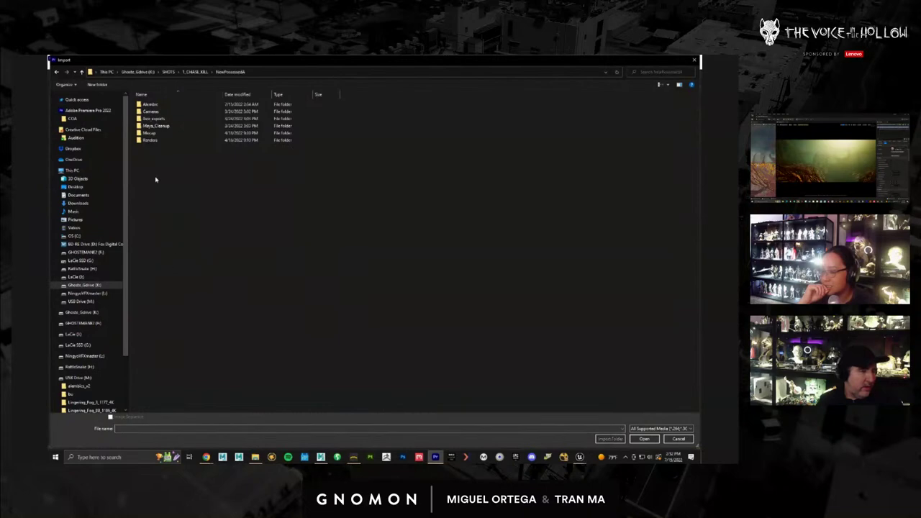
double_click(148, 140)
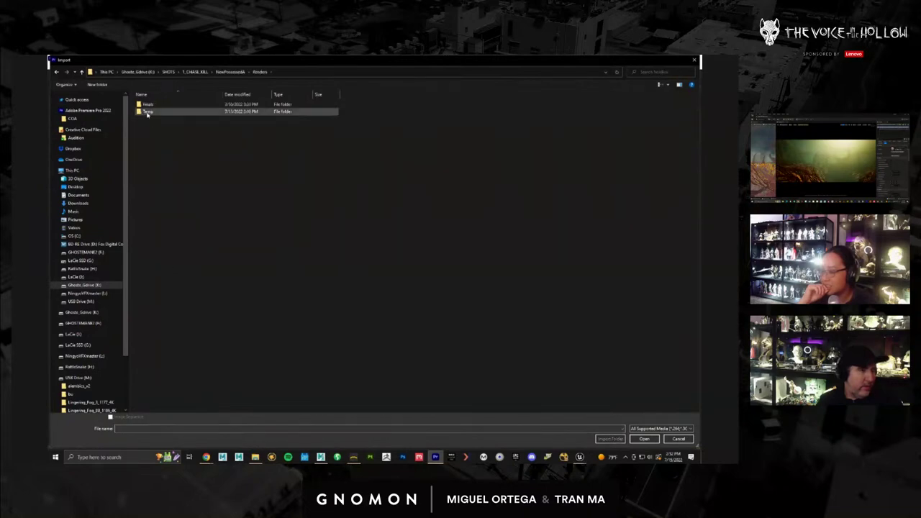
double_click(147, 112)
double_click(148, 112)
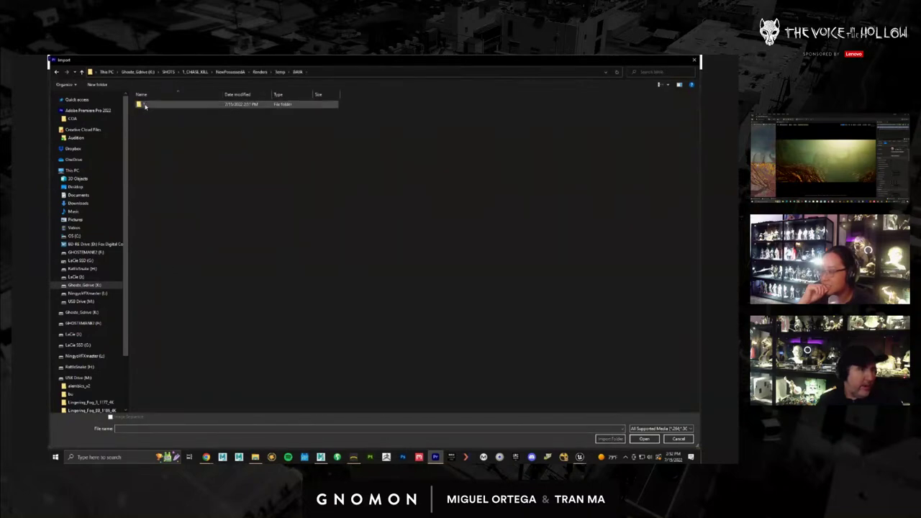
double_click(147, 104)
double_click(150, 108)
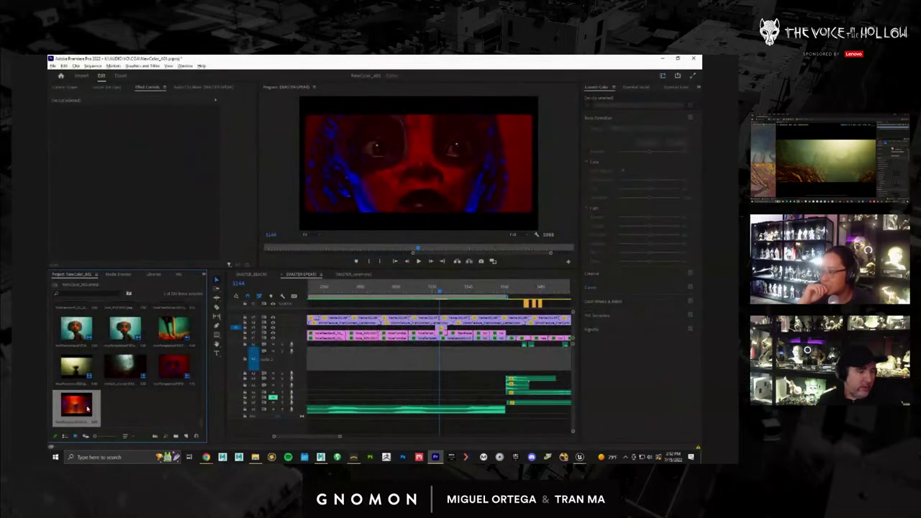
Place the imported horned-figure clip after the red face close-up in the timeline and copy the close-up's look effect onto it.
left_click_drag(87, 407, 469, 333)
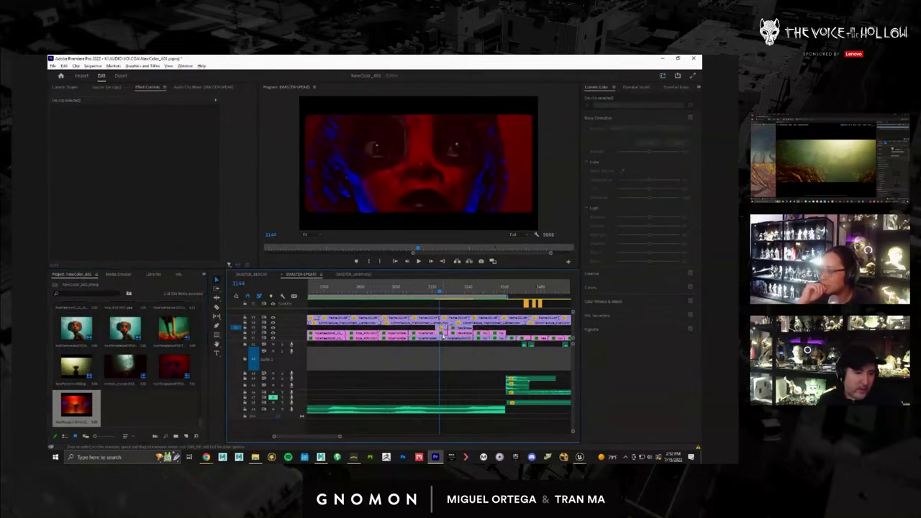
left_click(443, 335)
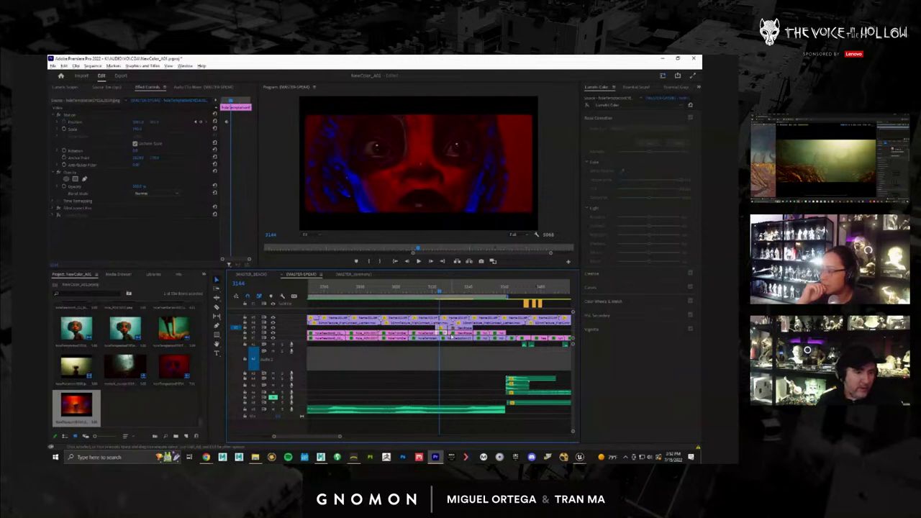
left_click(441, 331)
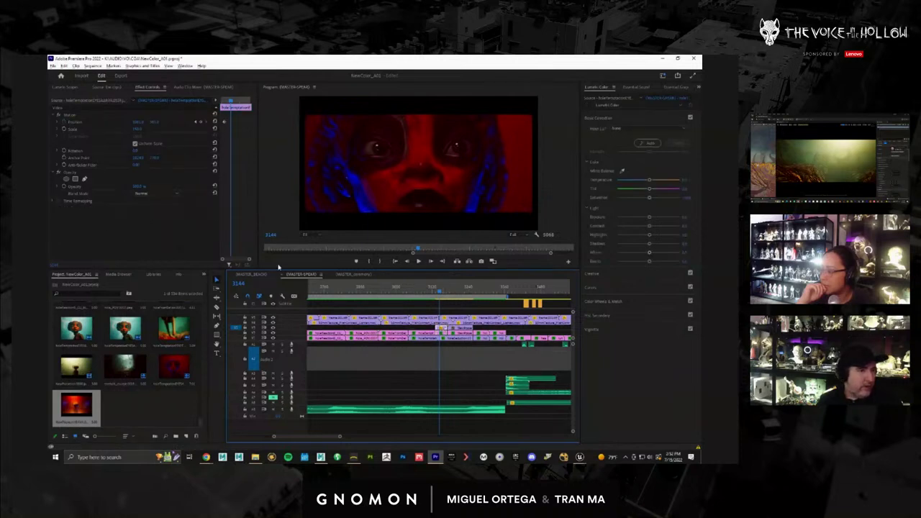
left_click(443, 335)
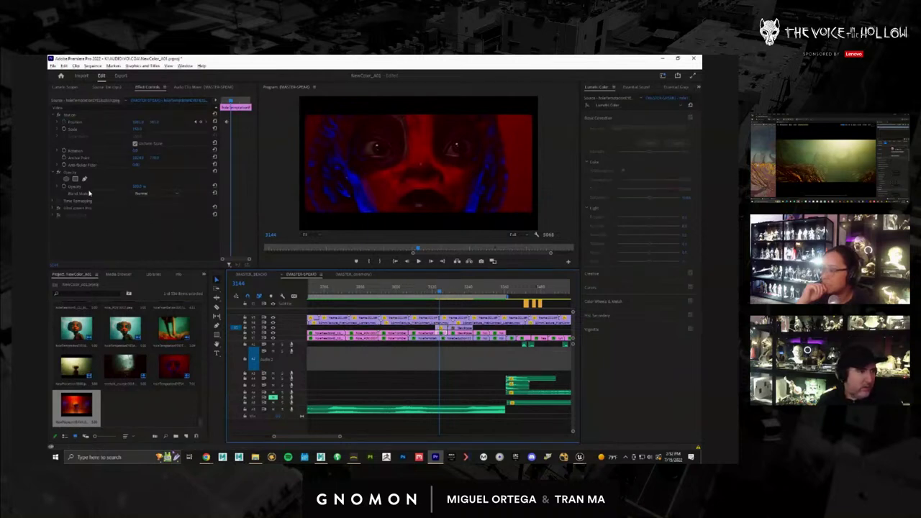
left_click(84, 209)
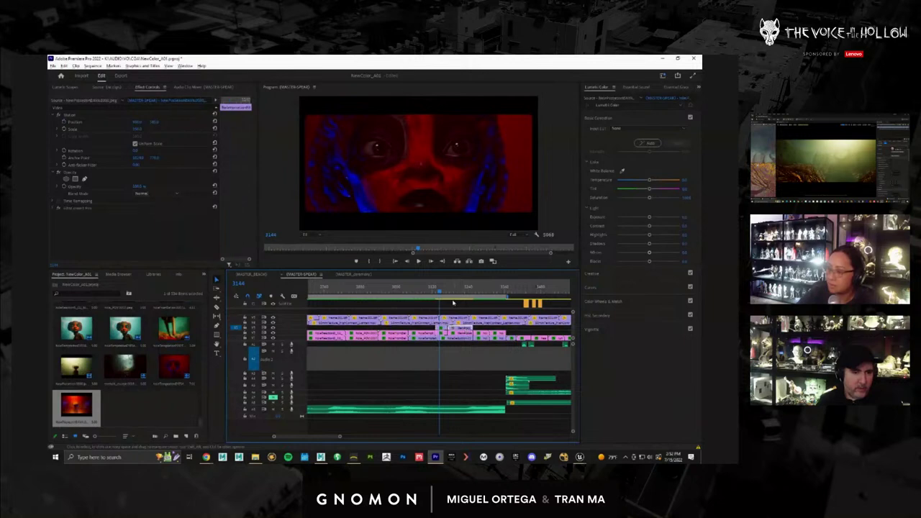
Shift the horned-figure clip upward in the frame and play the edit at full screen from before the red face close-up.
left_click(456, 296)
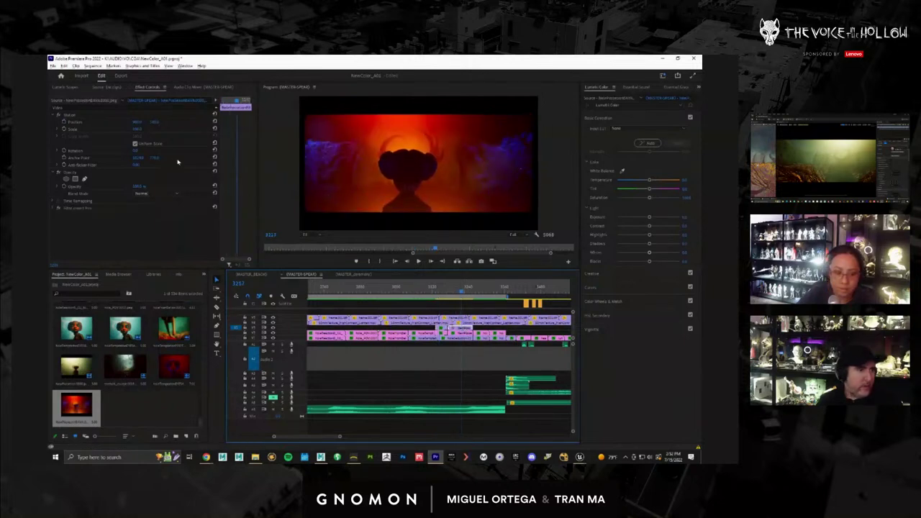
mouse_move(155, 123)
left_mouse_down()
mouse_move(139, 124)
mouse_move(146, 126)
left_mouse_up()
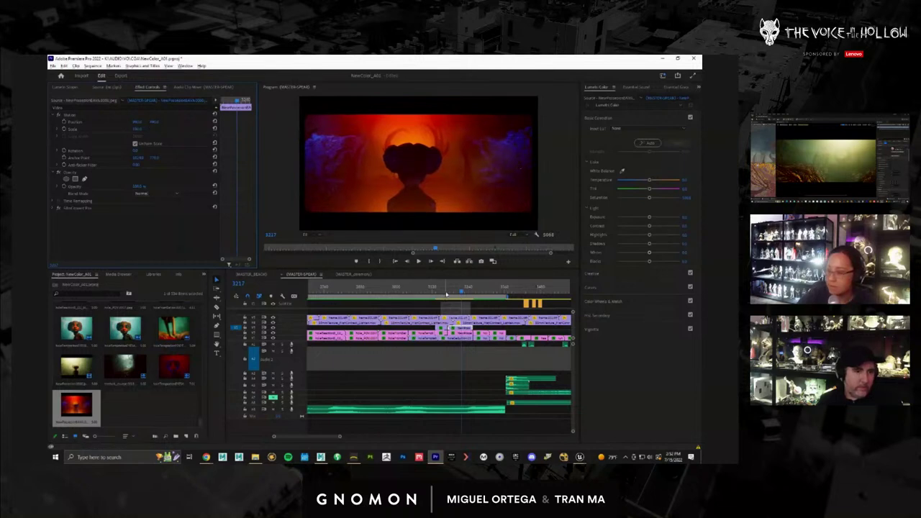
left_click(411, 287)
key("ctrl+grave")
key("space")
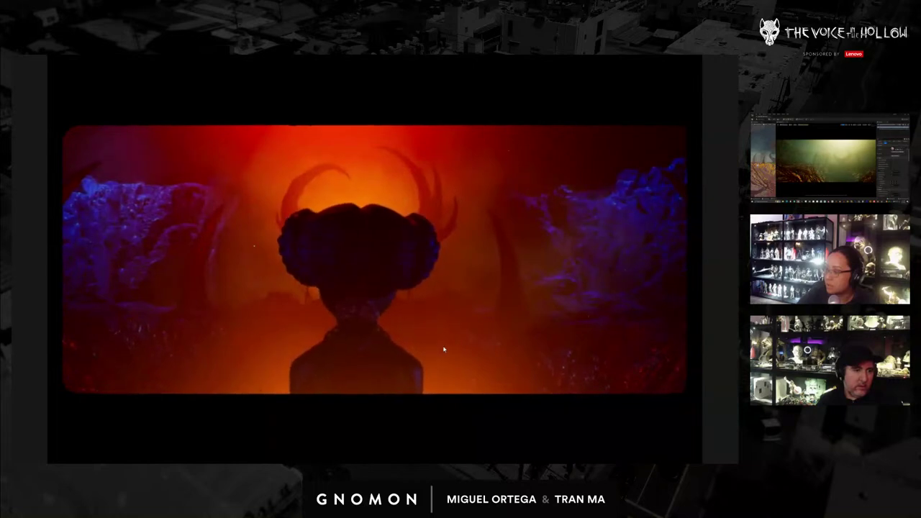
Park the playhead at the start of the horned-figure clip and compare the frames on either side of the cut at full screen.
key("Escape")
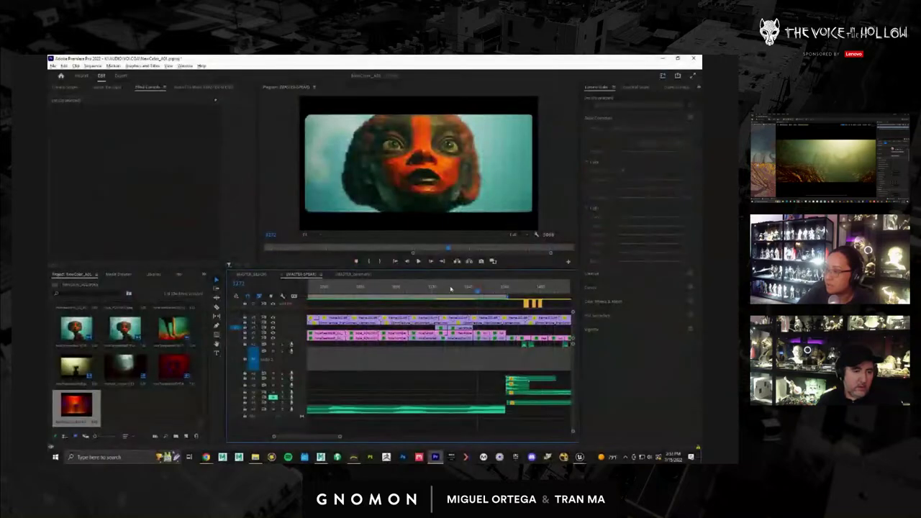
left_click_drag(459, 287, 450, 284)
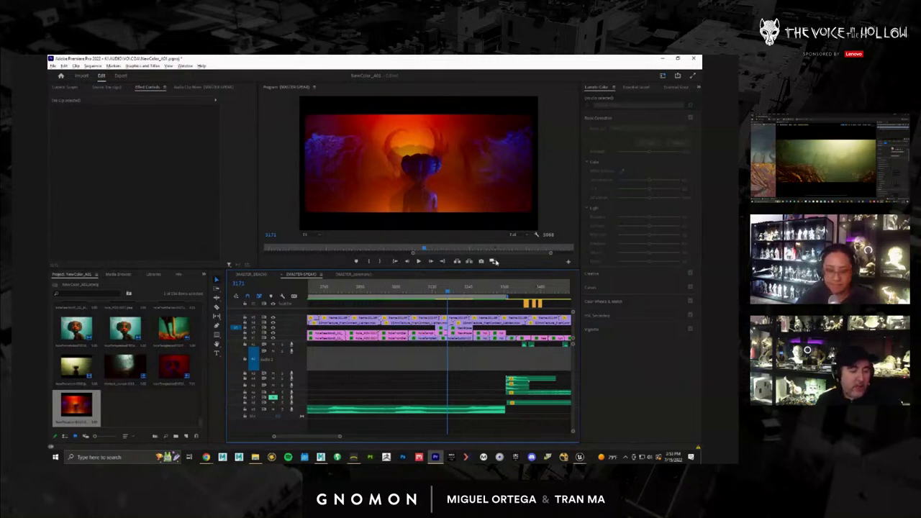
key("ctrl+`")
key("Right")
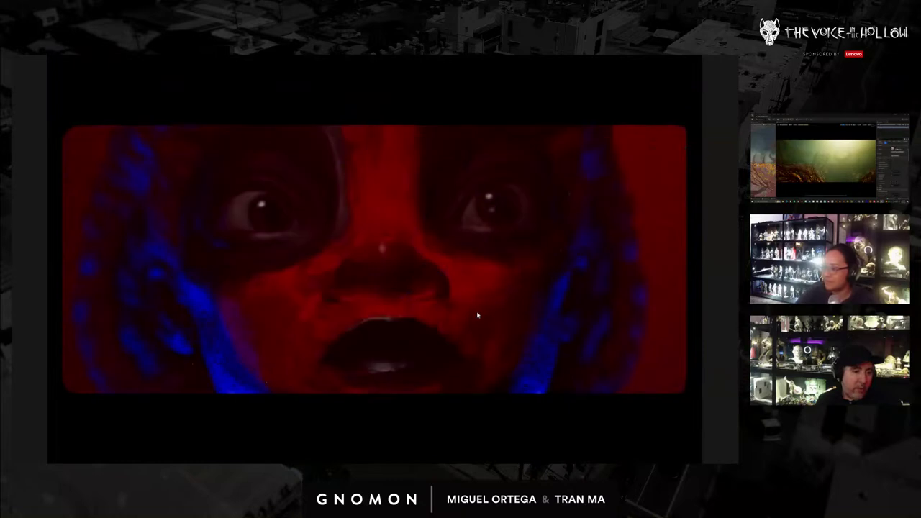
key("Left")
key("Right")
key("Left")
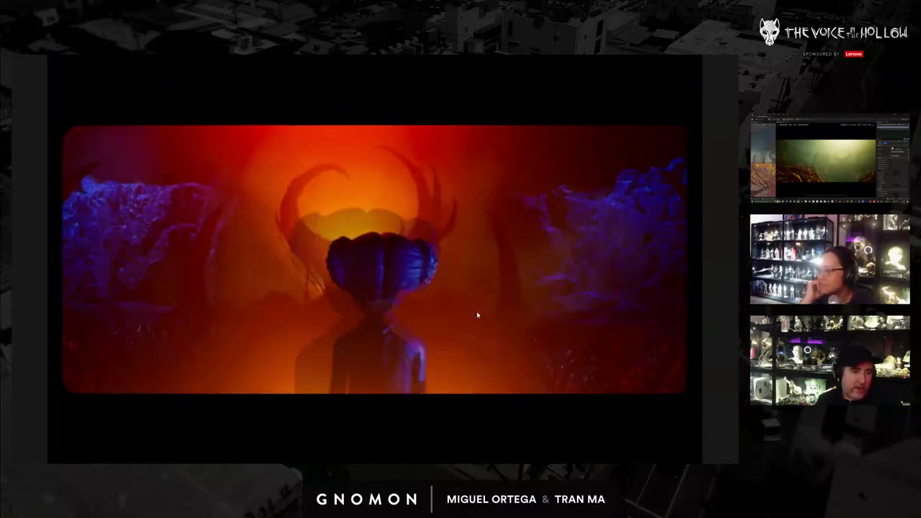
key("Right")
key("Left")
key("Right")
key("Left")
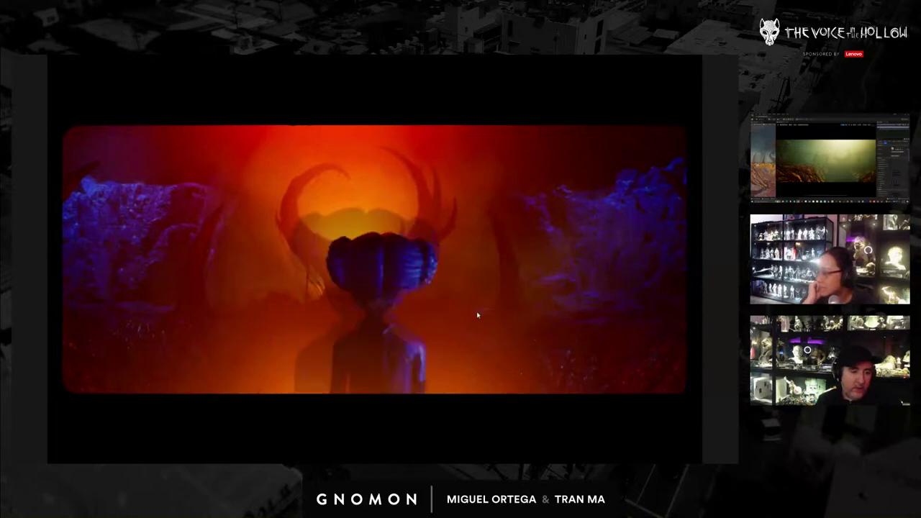
key("Right")
key("Left")
key("Right")
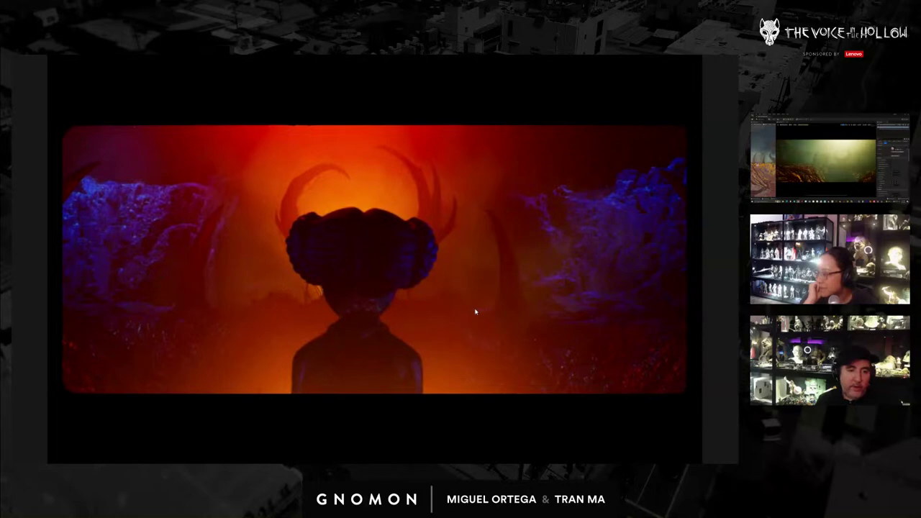
key("Left")
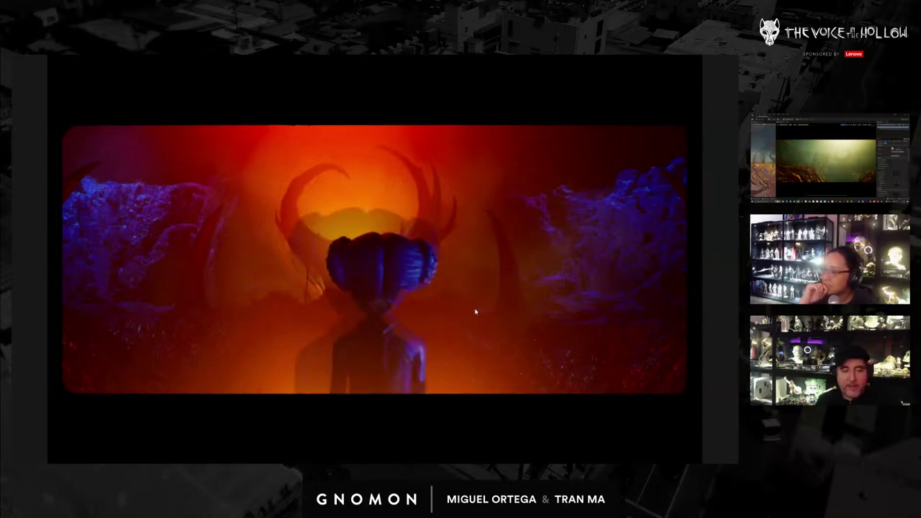
key("Right")
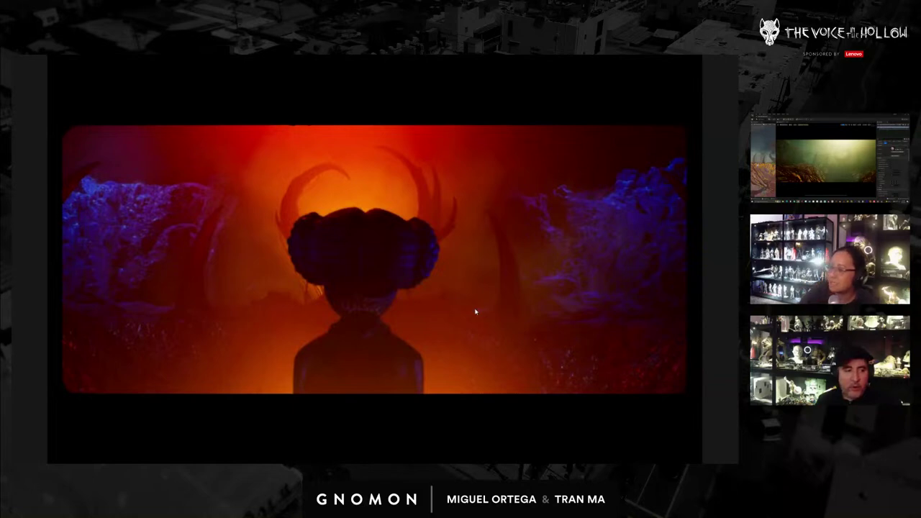
key("Left")
key("Right")
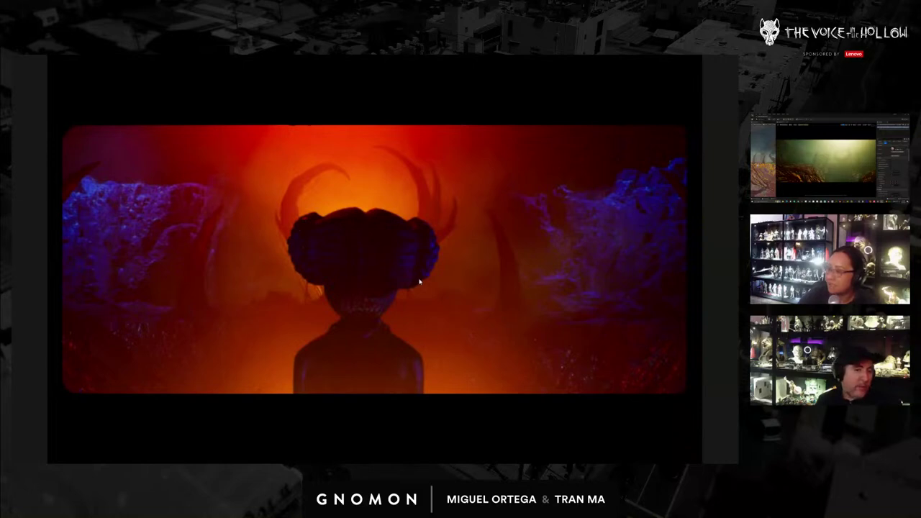
key("Left")
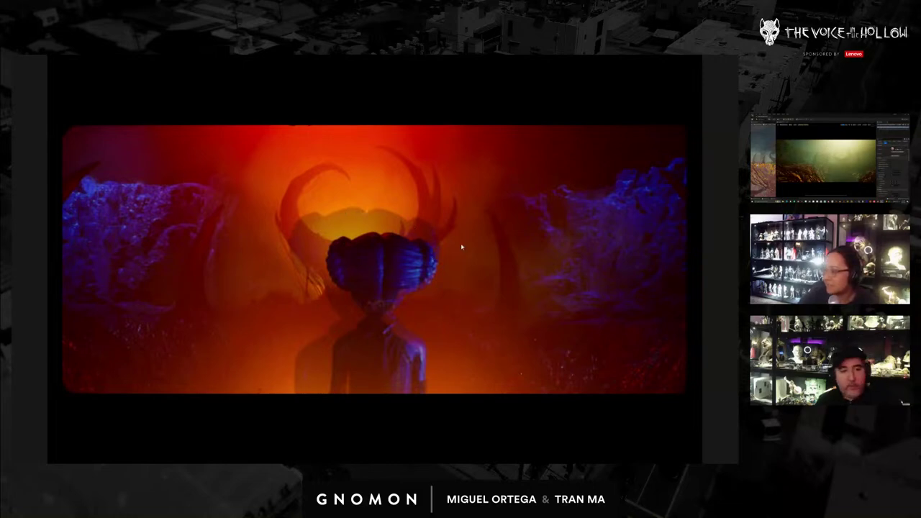
key("Escape")
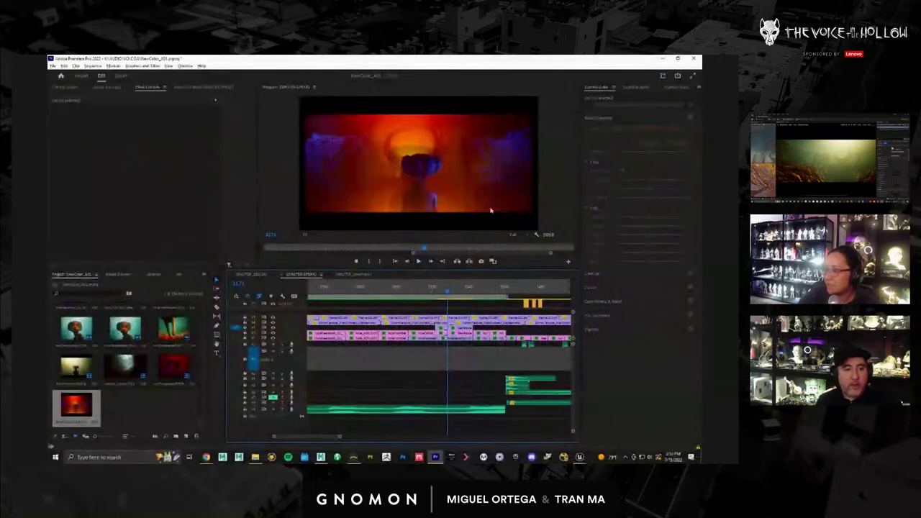
Switch to Unreal Engine, close the Movie Render Queue, and bring up the Sequencer with the playhead at frame 0000.
left_click(662, 60)
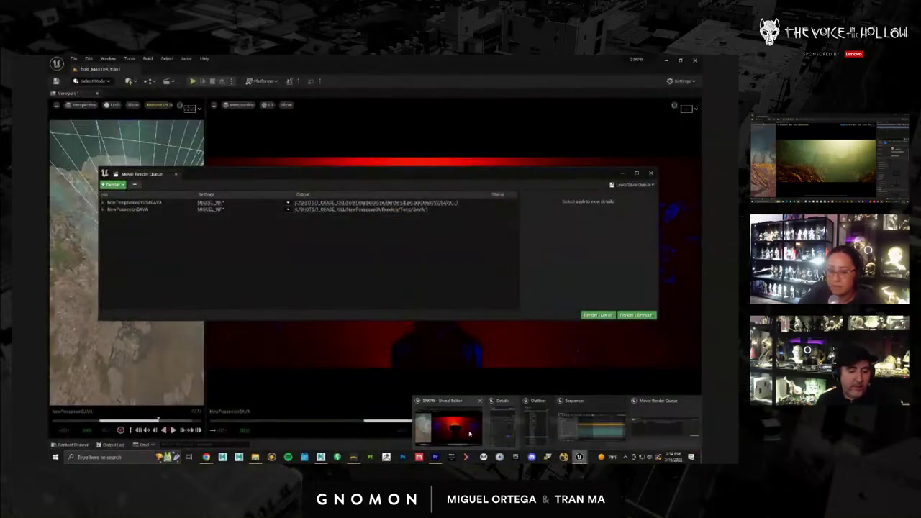
left_click(650, 174)
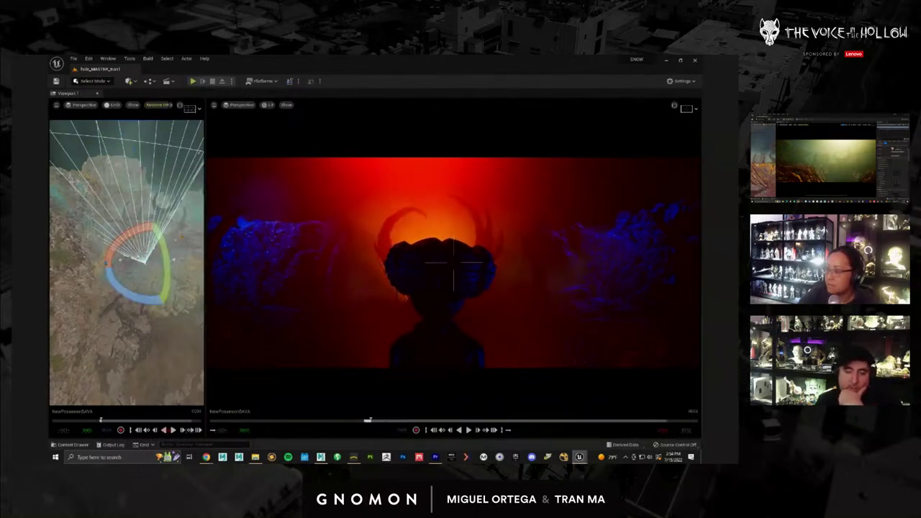
left_click_drag(701, 277, 423, 320)
left_click(357, 235)
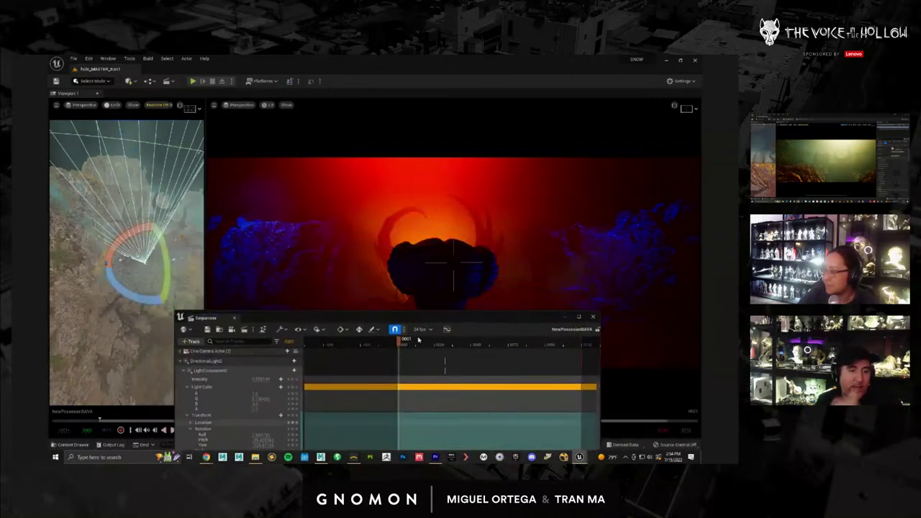
left_click(401, 345)
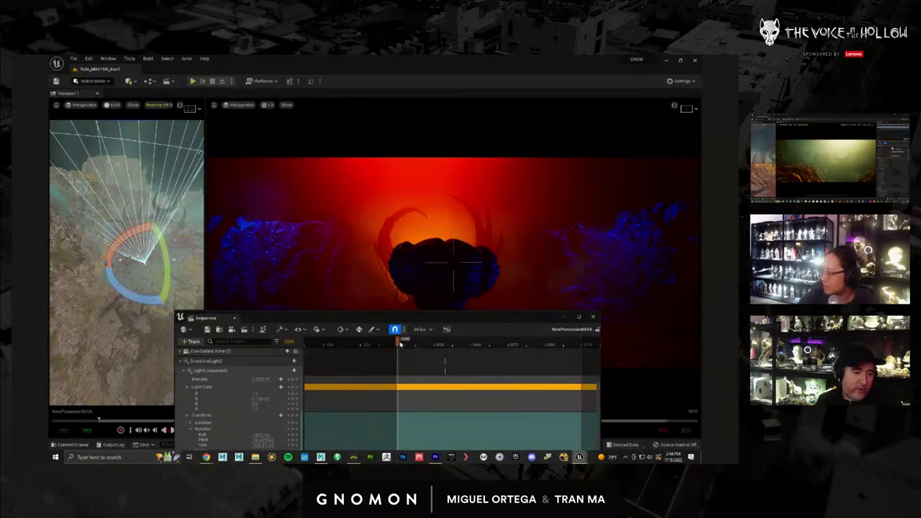
Examine the foreground figure's pose frame by frame around frame 0000 in the Sequencer, and compare it with the frame in Premiere Pro.
key("Left")
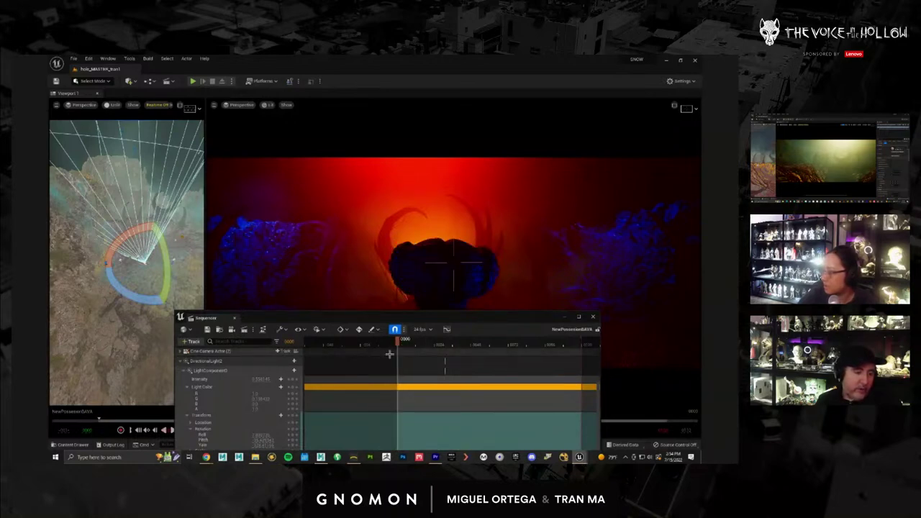
key("Right")
key("Left")
key("Left")
key("Left")
key("Left")
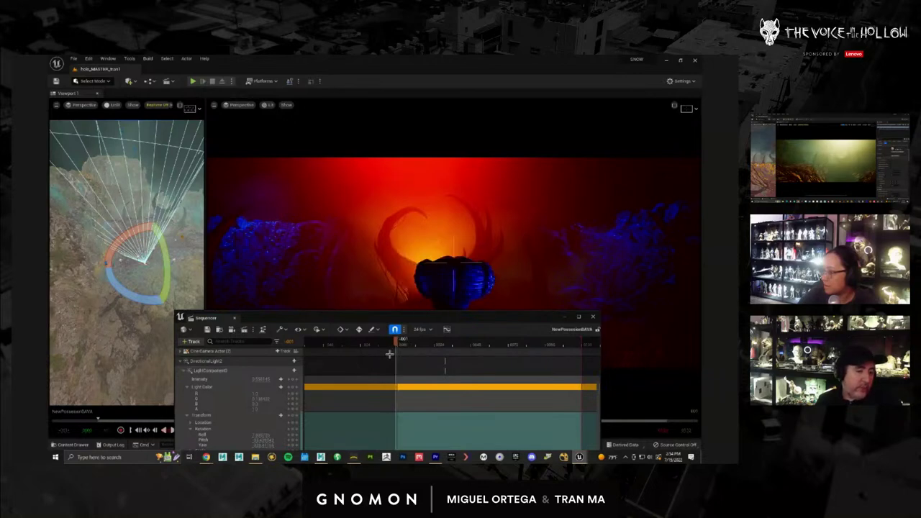
key("Right")
key("Right")
key("Right")
key("Right")
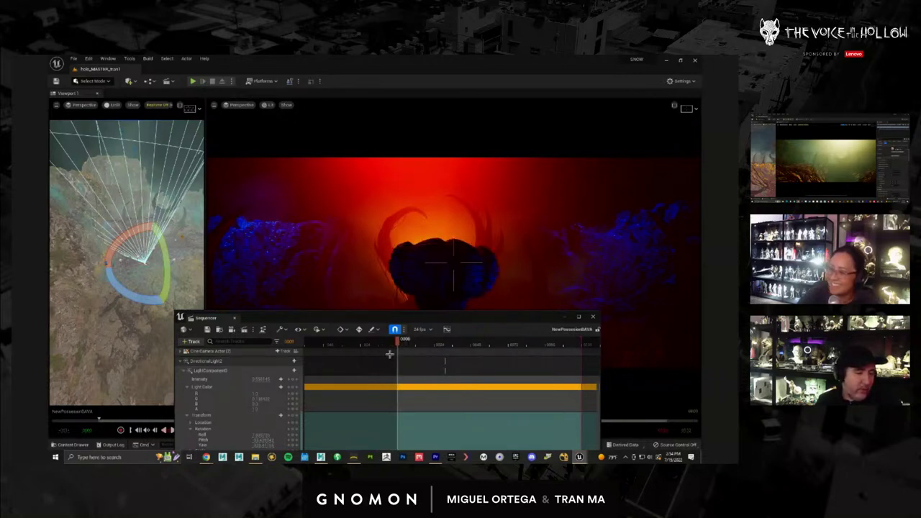
key("Left")
key("Right")
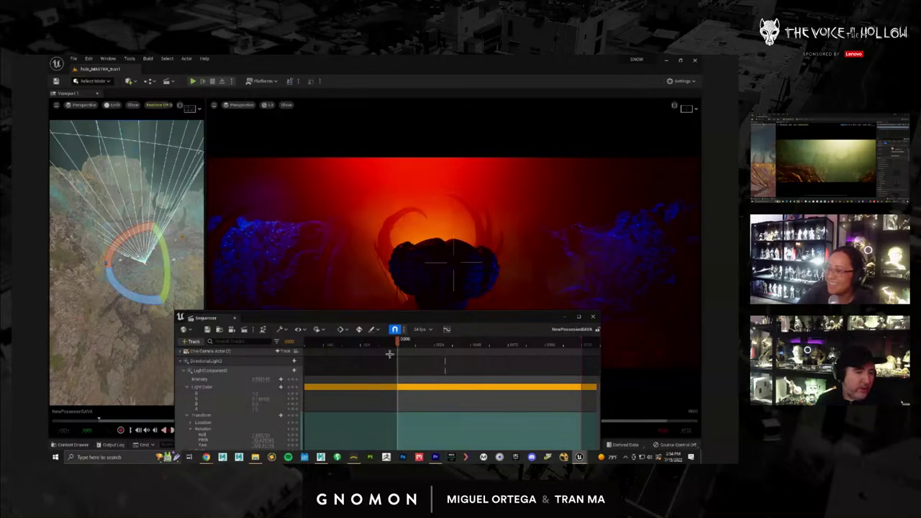
key("Left")
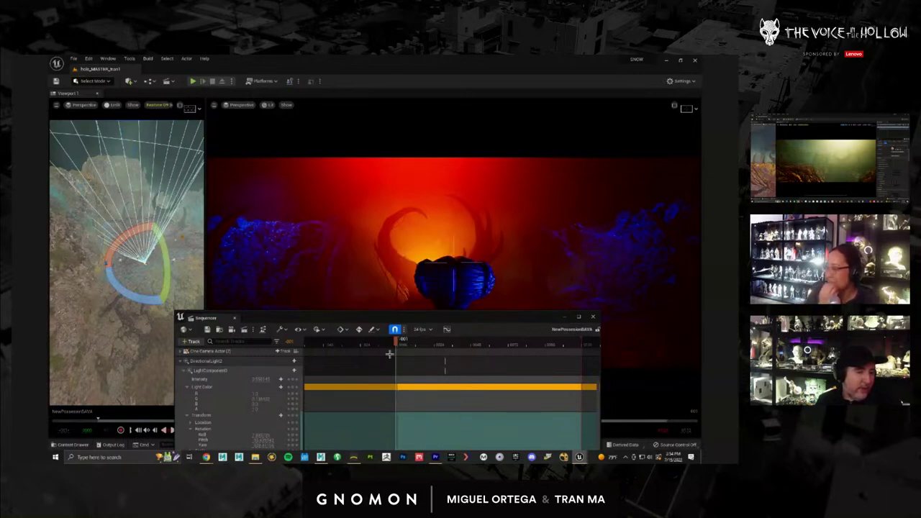
key("Right")
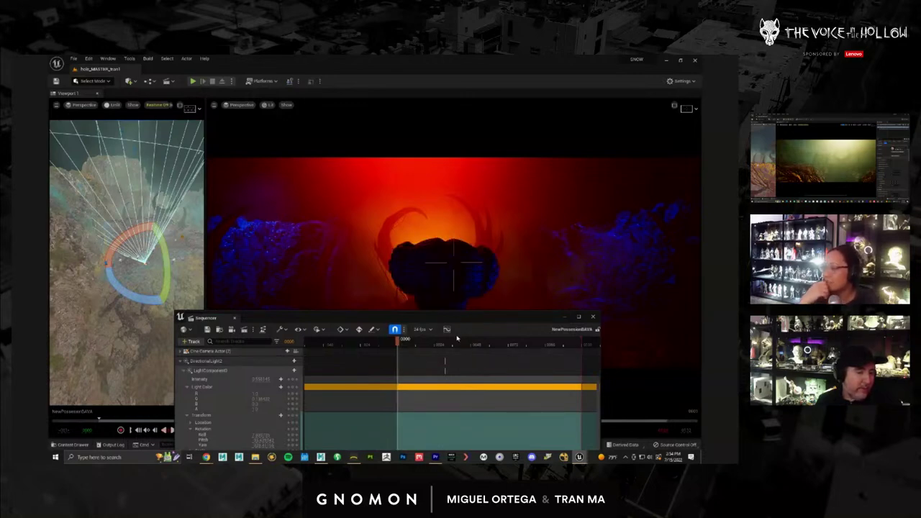
key("Right")
key("Left")
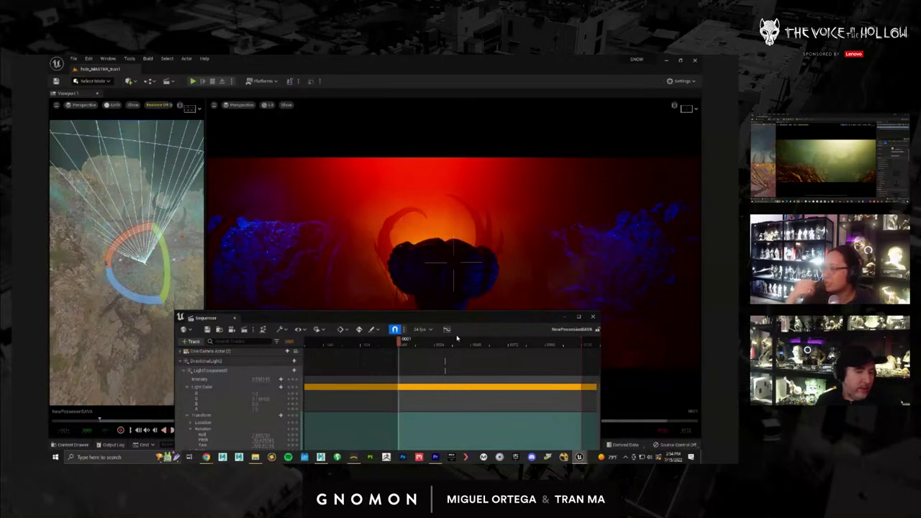
key("Left")
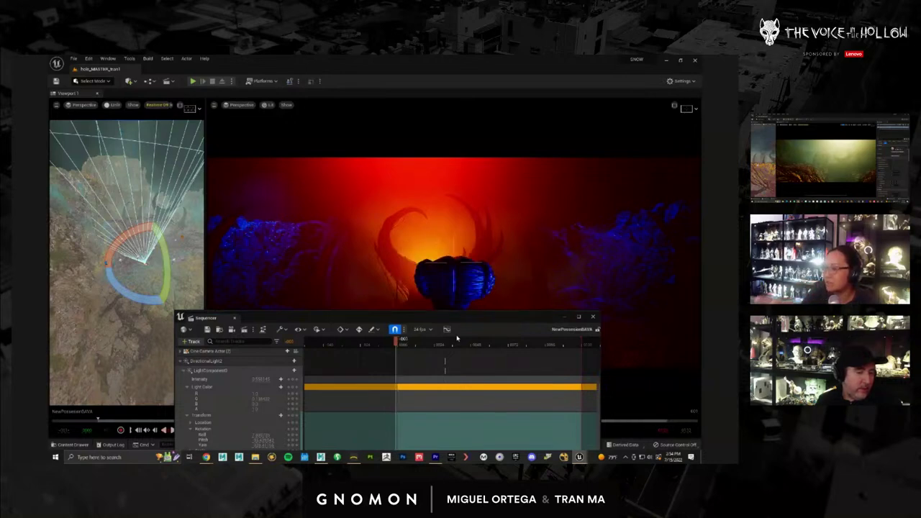
key("Right")
key("Right")
key("Right")
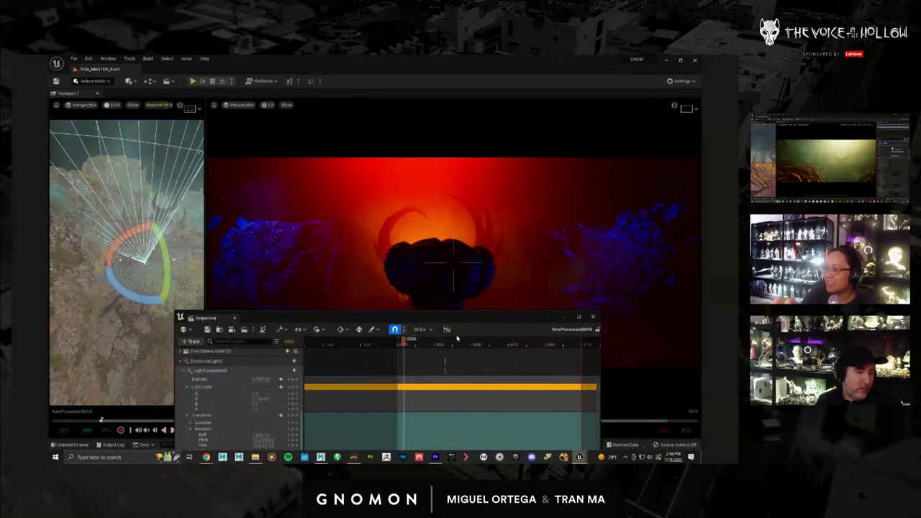
key("Left")
key("Left")
key("Left")
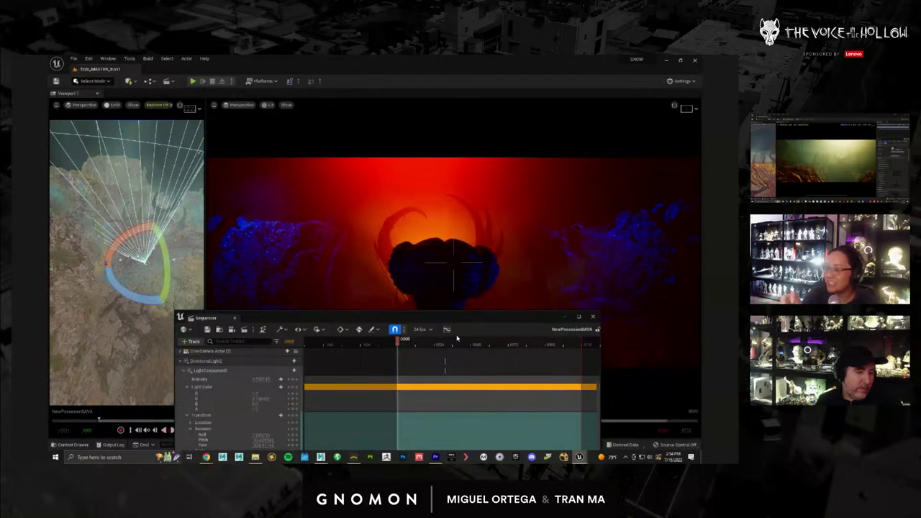
key("Right")
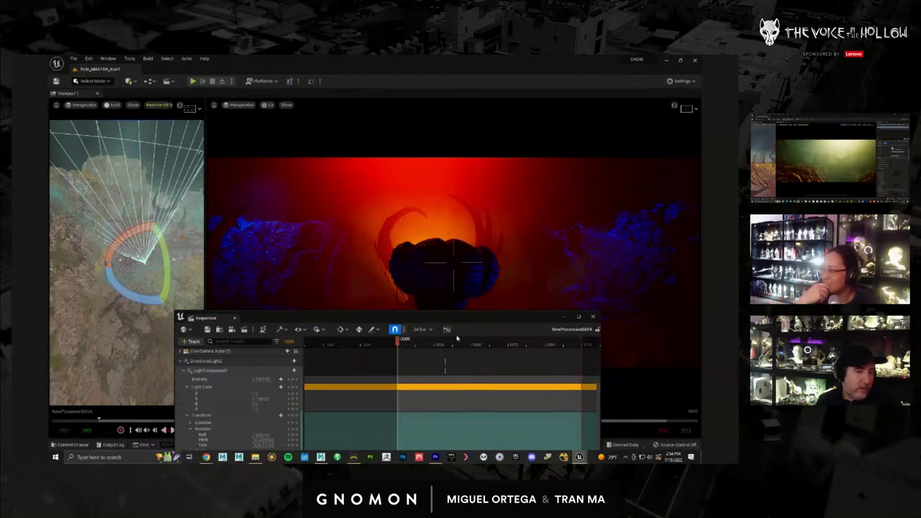
key("Left")
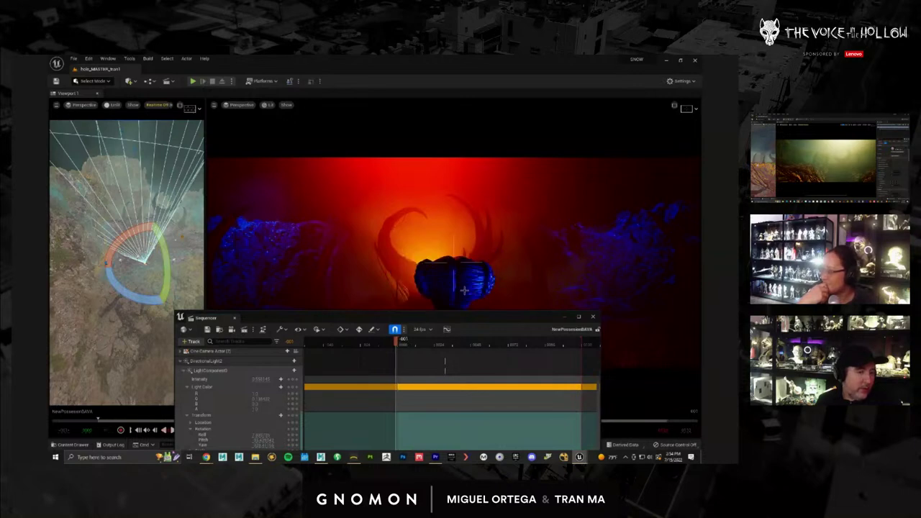
left_click(435, 457)
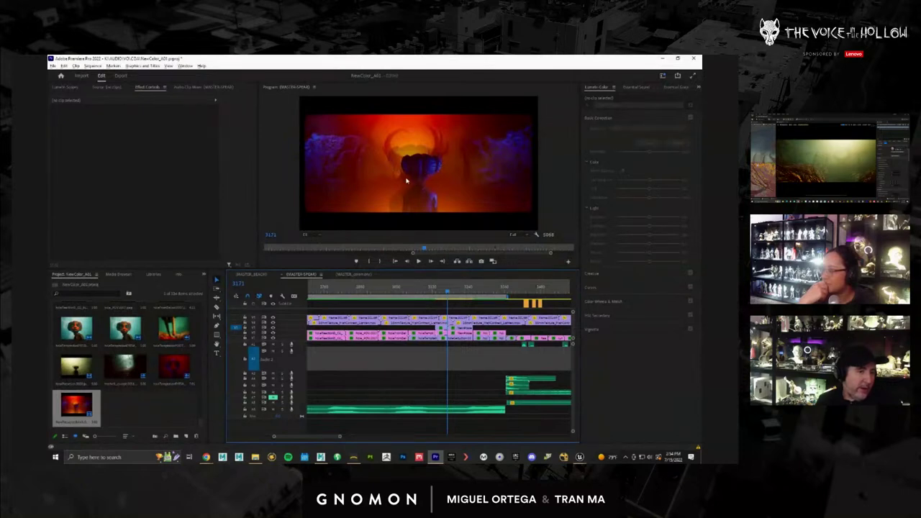
key("alt+Tab")
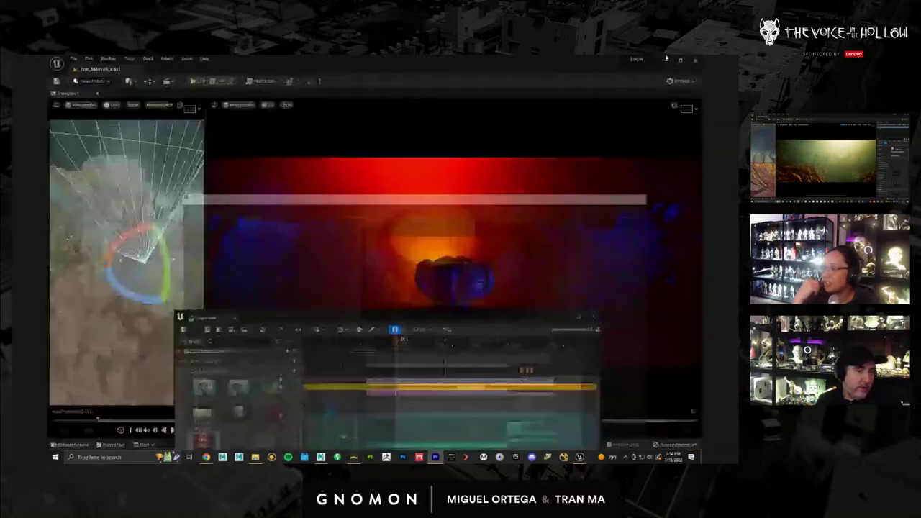
Select the foreground figure in the viewport and locate its track in the Sequencer.
left_click_drag(396, 216, 379, 161)
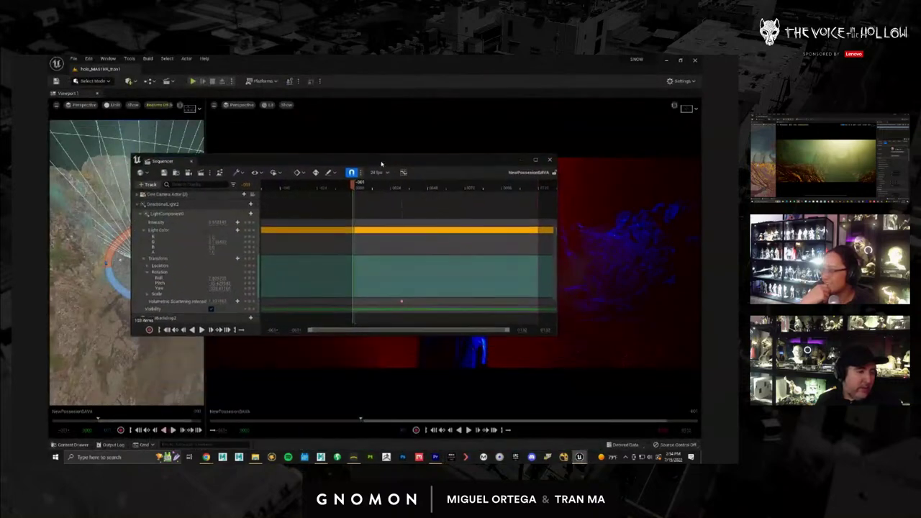
scroll(182, 245, "up", 5)
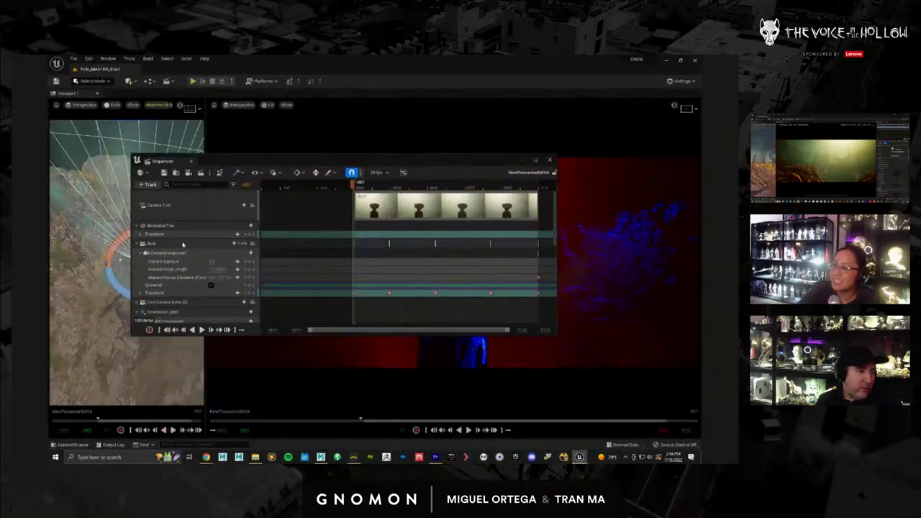
left_click_drag(262, 161, 305, 350)
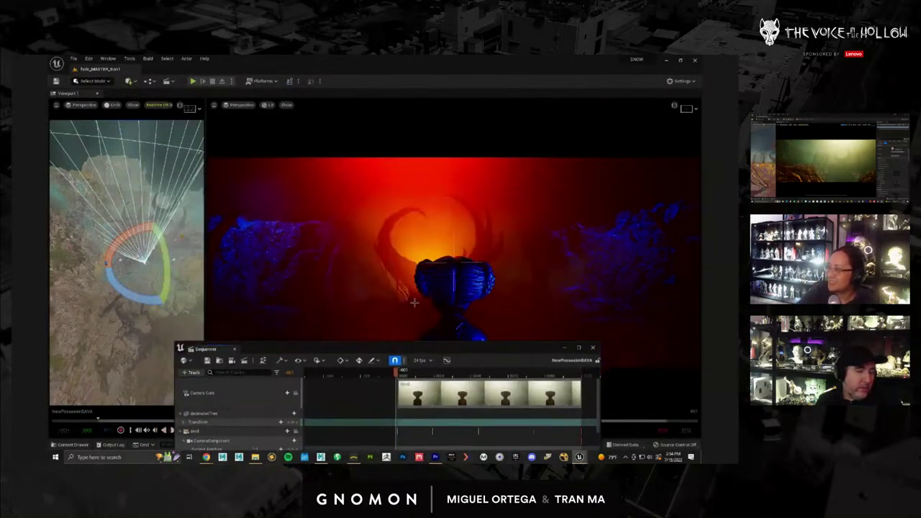
left_click(459, 304)
left_click_drag(379, 348, 396, 171)
scroll(225, 290, "up", 3)
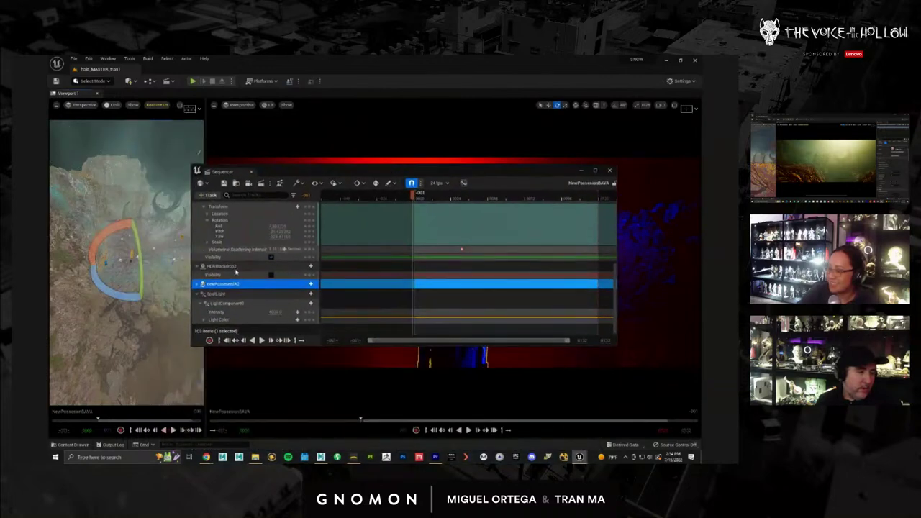
Set the pre-roll and post-roll frames of the foreground figure's animation section to 10 in its properties.
left_click(202, 285)
scroll(241, 280, "down", 1)
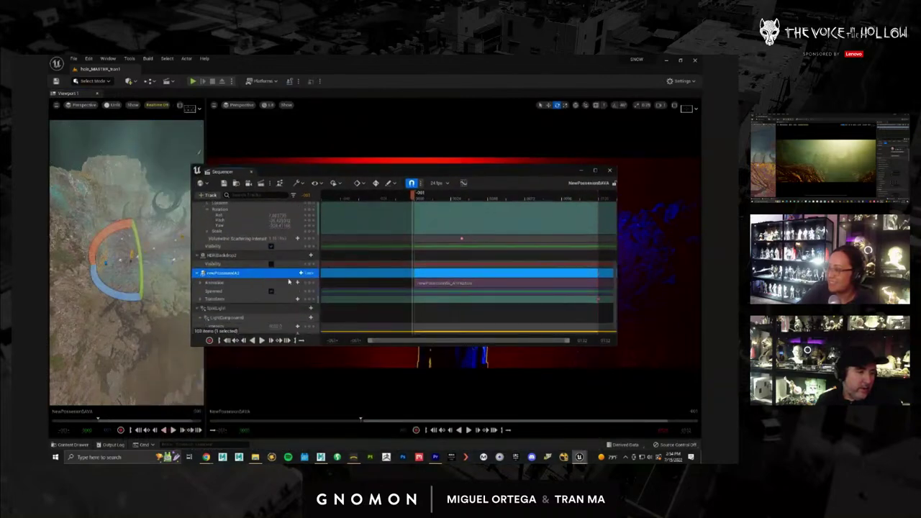
right_click(441, 287)
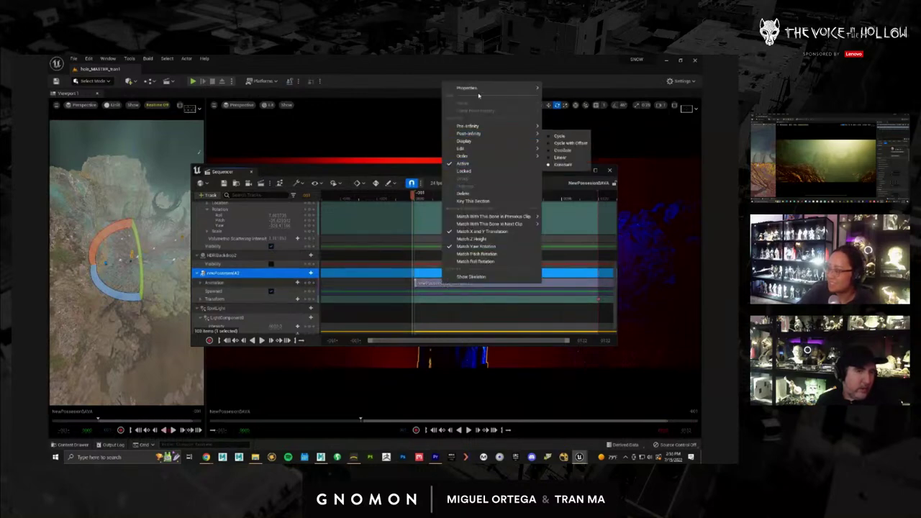
mouse_move(480, 87)
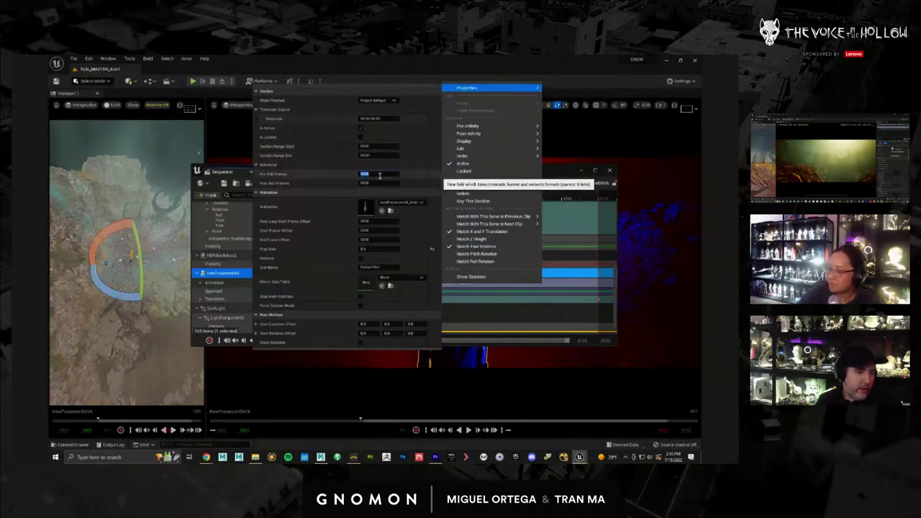
key("Return")
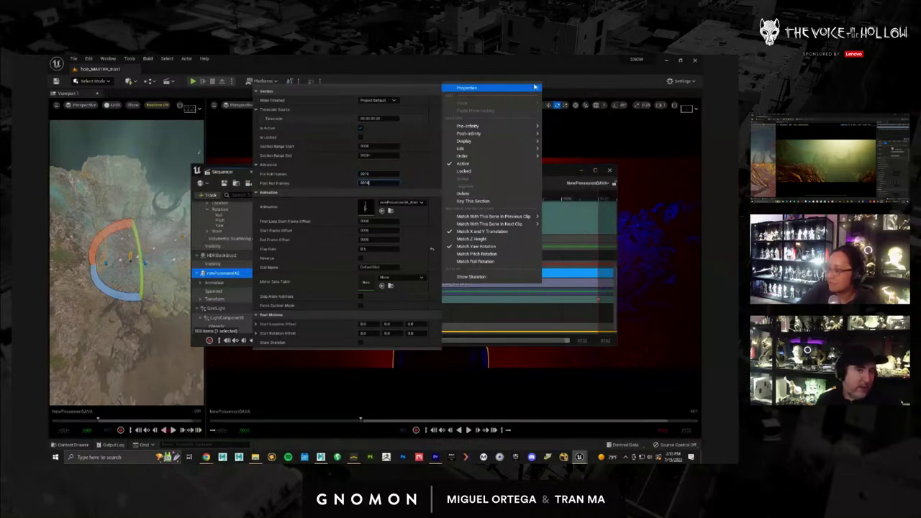
left_click(566, 172)
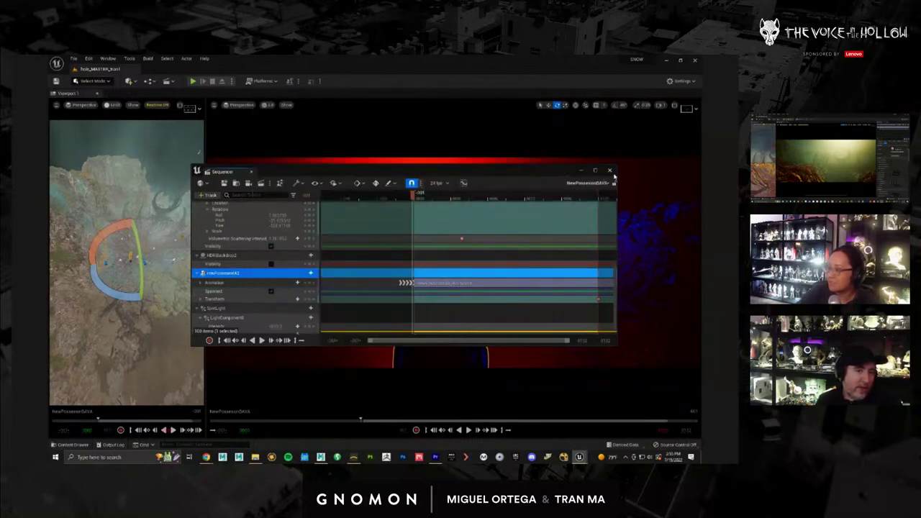
Move the Sequencer clear of the figure and step back from frame 0000 past the start of the pre-roll to check the pose.
left_click(418, 196)
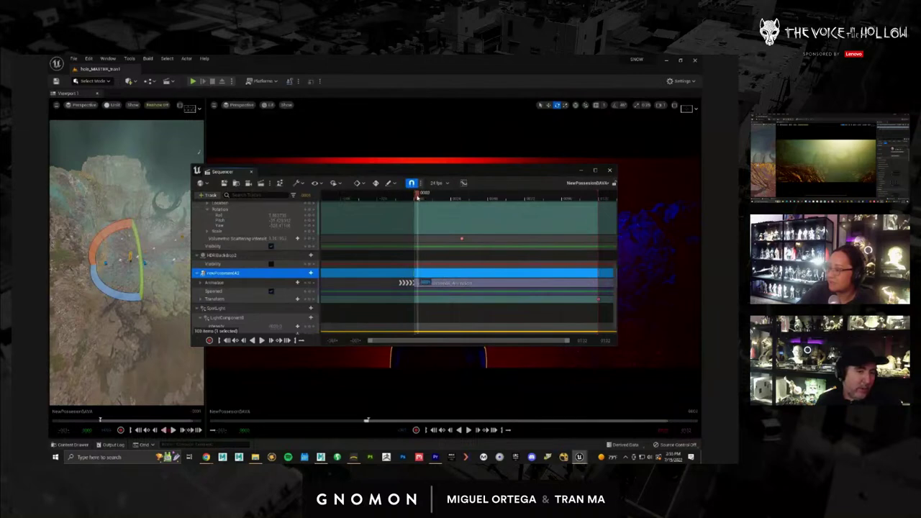
left_click_drag(417, 196, 415, 196)
left_click_drag(458, 172, 559, 297)
key("Left")
key("Left")
key("Left")
key("Left")
key("Left")
key("Left")
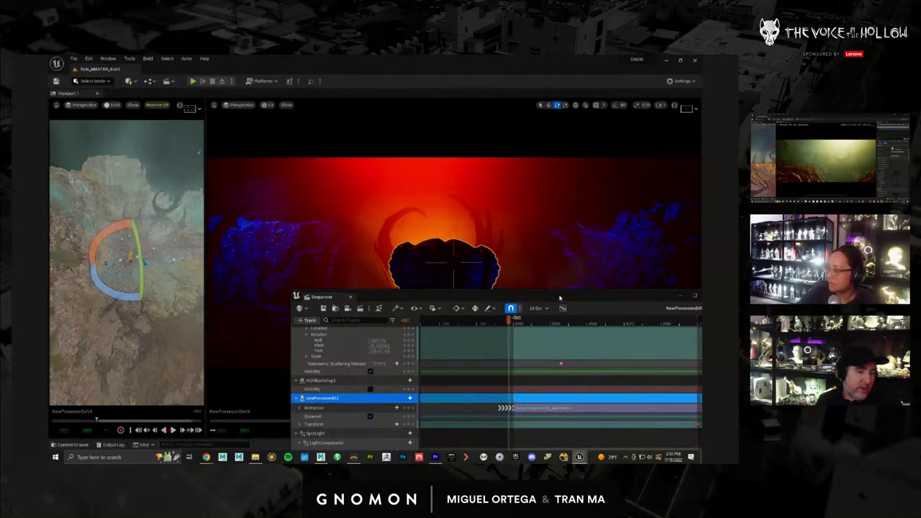
key("Left")
key("Left")
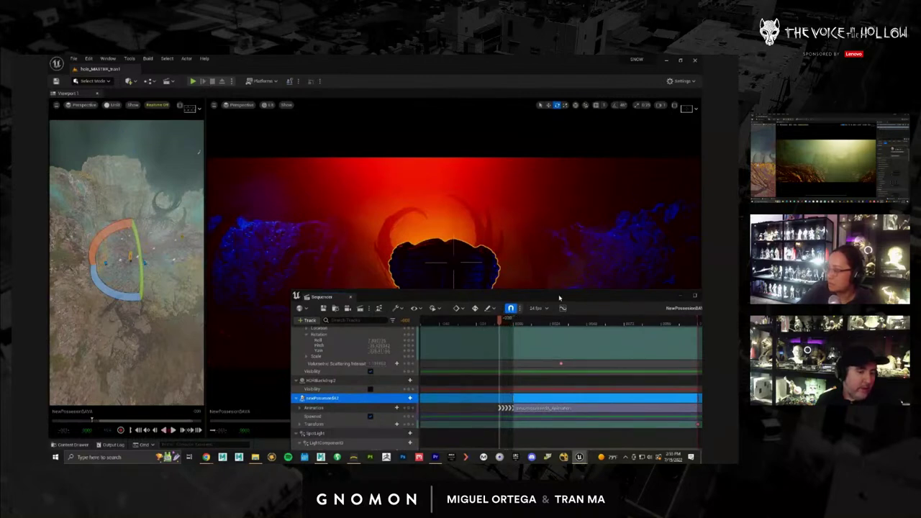
key("Right")
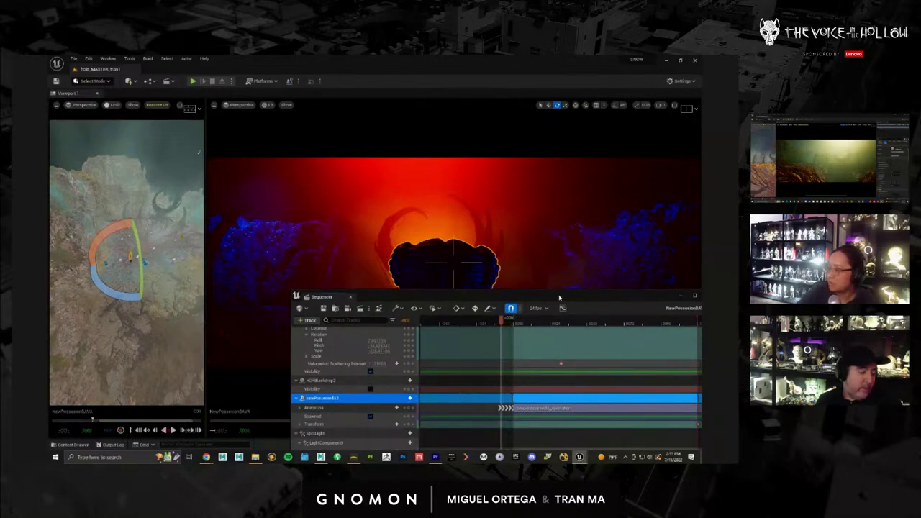
key("Right")
key("Right")
key("Right")
key("Left")
key("Left")
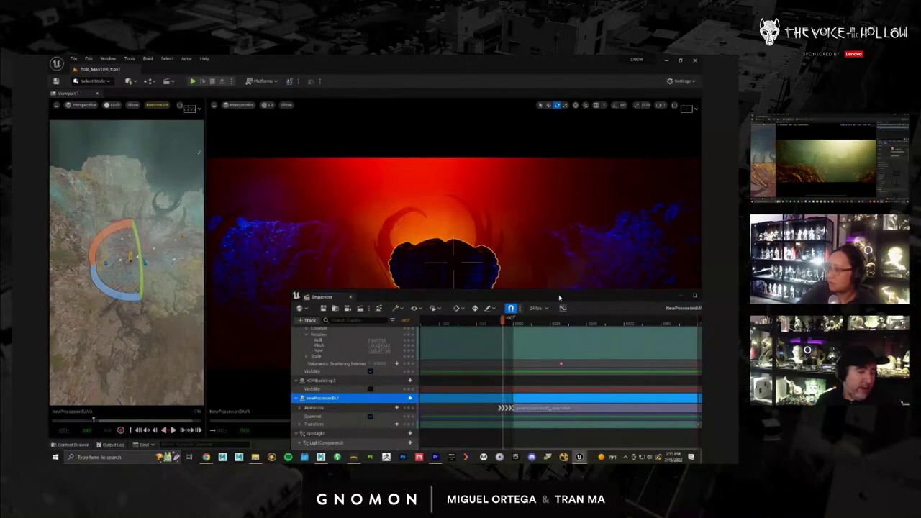
key("Left")
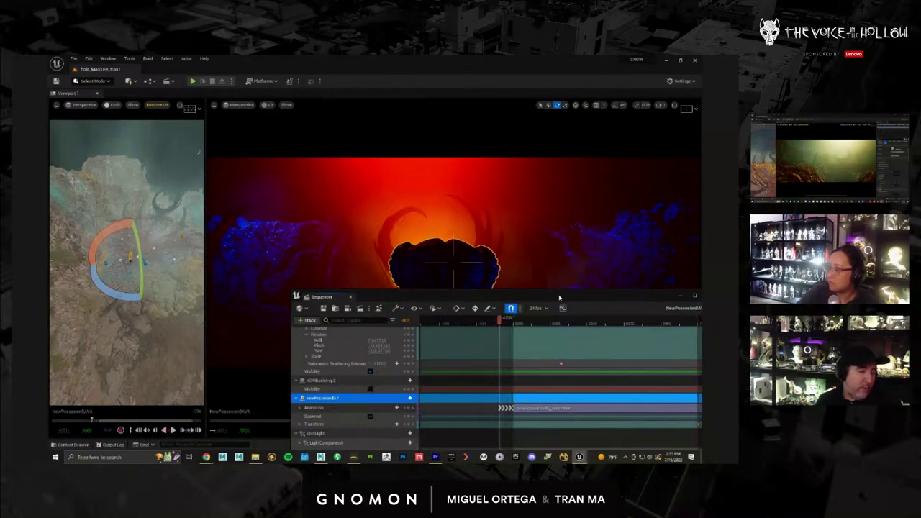
key("Left")
key("Left")
key("Left")
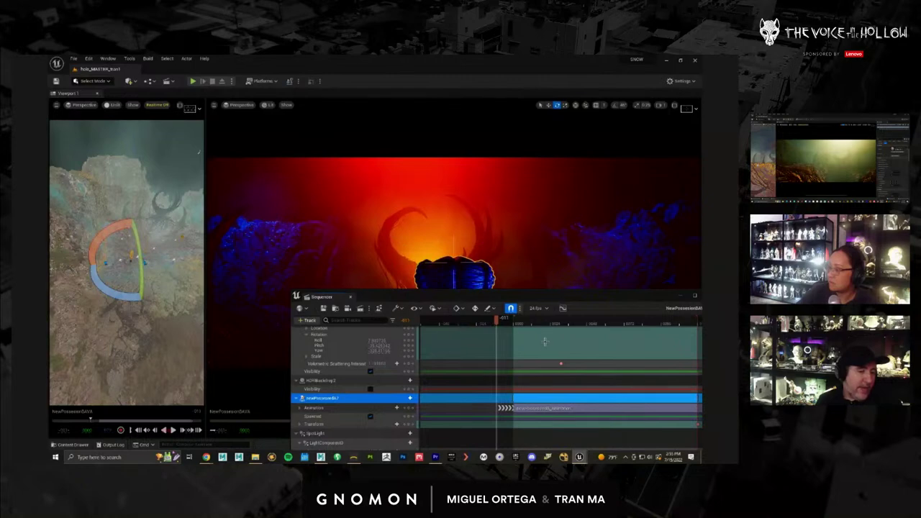
Step back and forth through the pre-roll and the first frames after 0000 to compare the figure's pose.
key("Right")
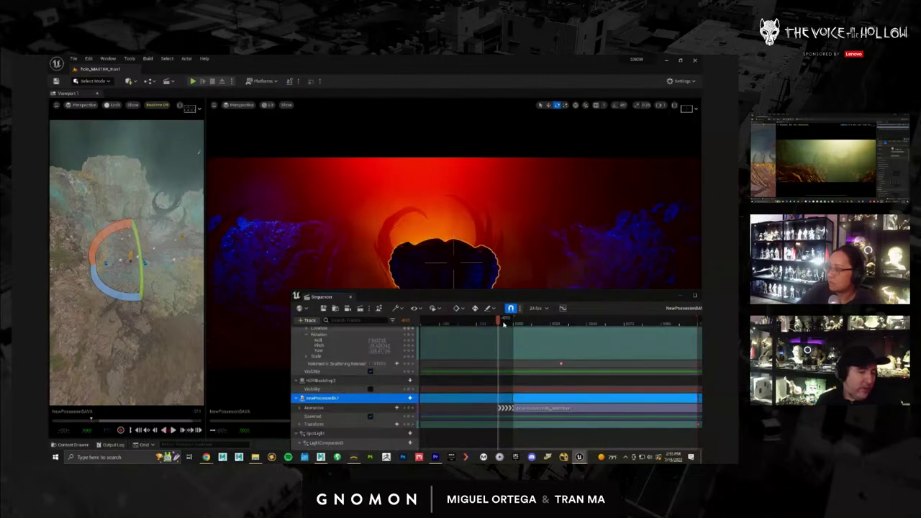
key("Right")
key("Right")
key("Right")
key("Right")
key("Right")
key("Right")
key("Right")
key("Right")
key("Right")
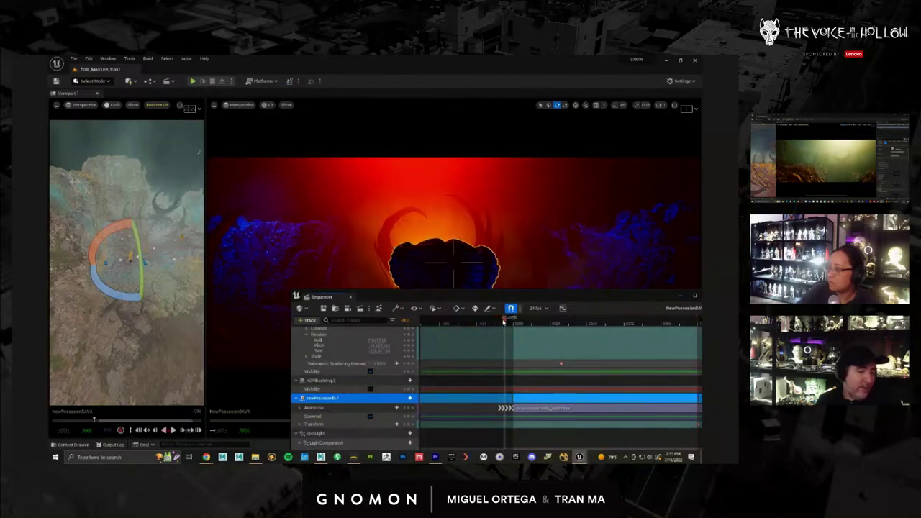
key("Left")
key("Left")
key("Left")
key("Left")
key("Left")
key("Left")
key("Left")
key("Left")
key("Left")
key("Left")
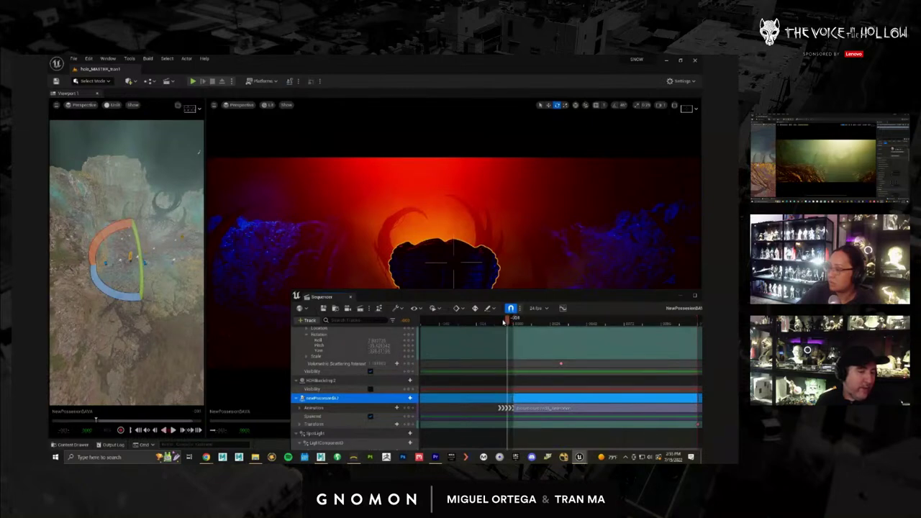
key("Right")
key("Right")
key("Right")
key("Right")
key("Right")
key("Right")
key("Right")
key("Right")
key("Right")
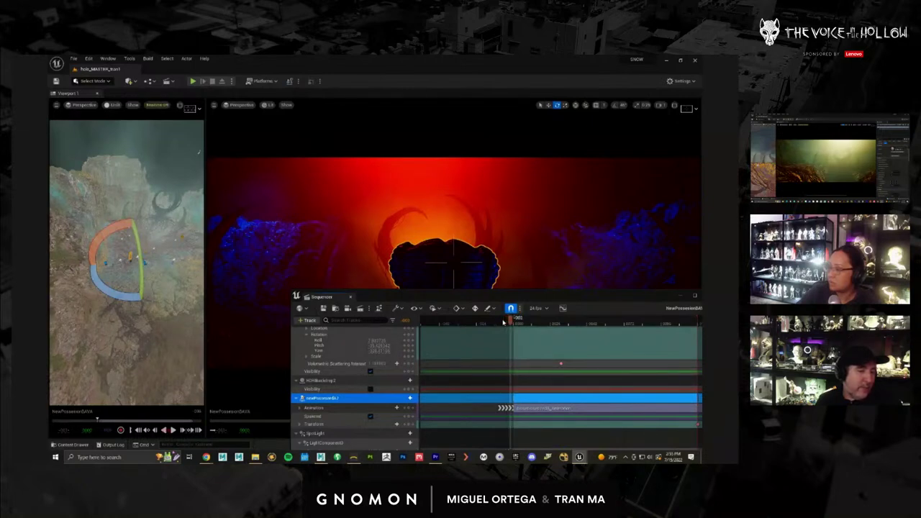
key("Right")
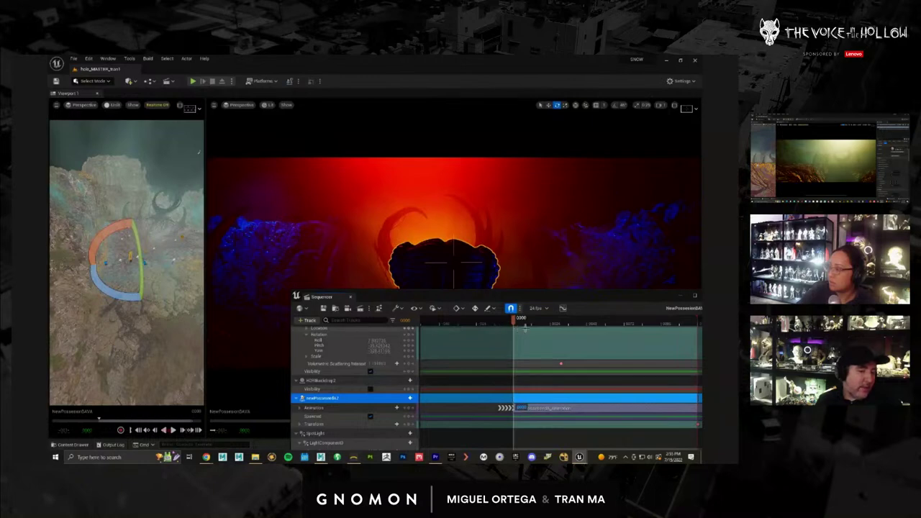
key("Right")
key("Right")
key("Right")
key("Right")
key("Right")
key("Right")
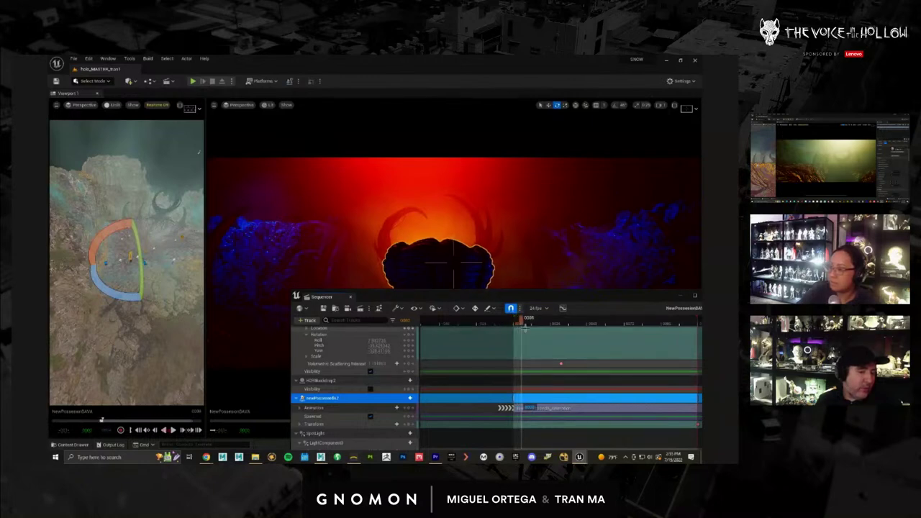
key("Left")
key("Left")
key("Left")
key("Left")
key("Left")
key("Left")
key("Left")
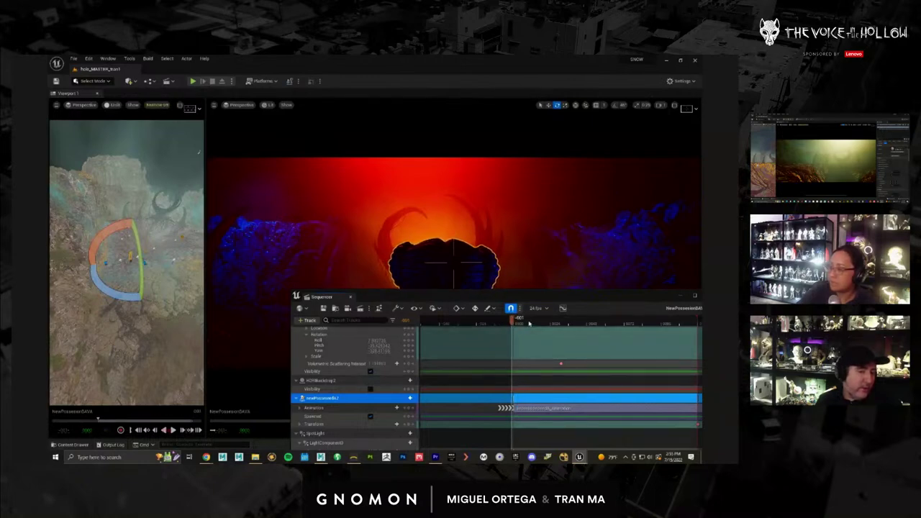
Move the Sequencer off the viewport and play the shot from just before frame 0000.
left_click_drag(546, 298, 701, 291)
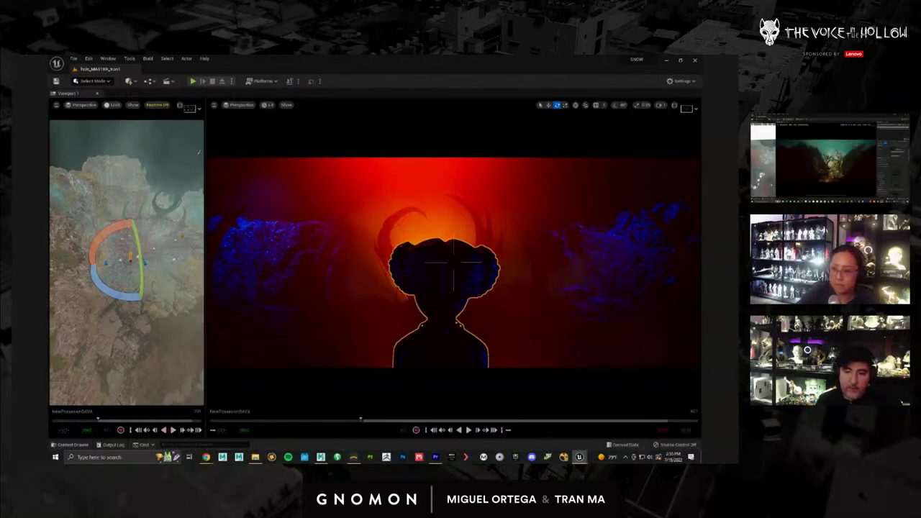
key("space")
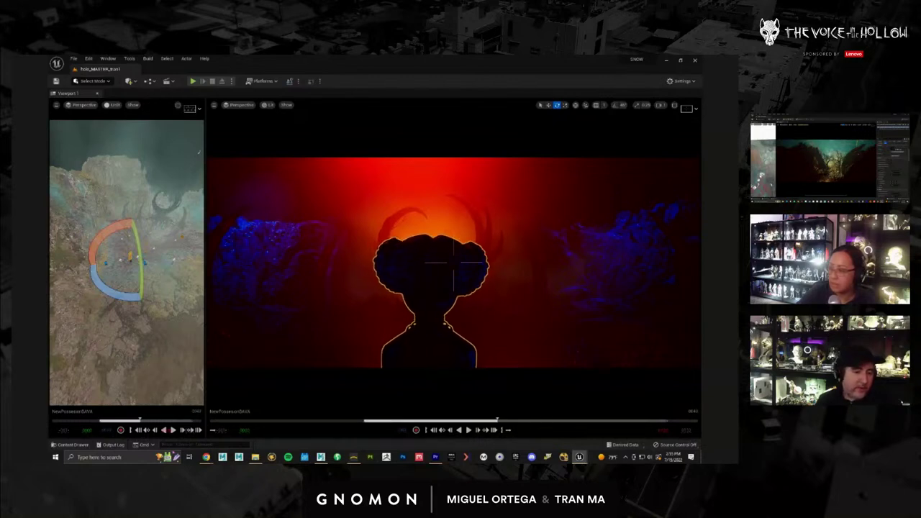
key("space")
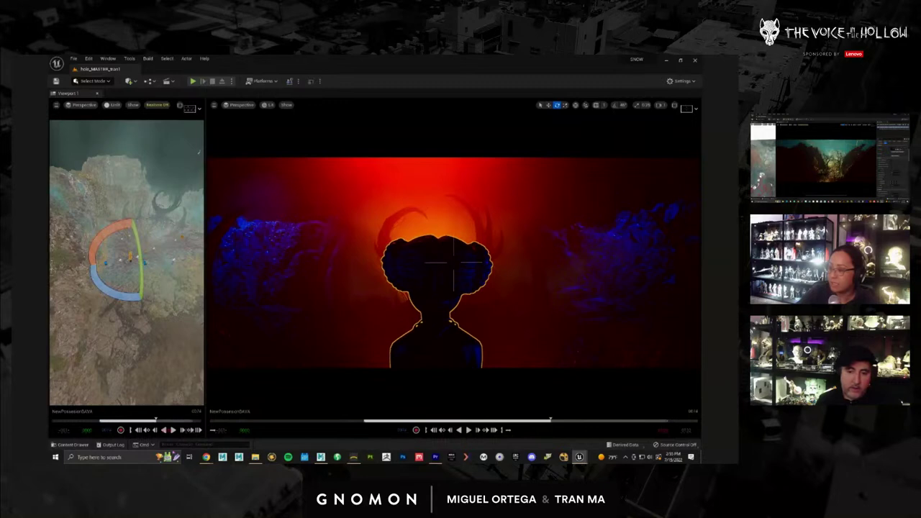
Switch the viewport to a single-pane layout and enable the Letterbox Mask film overlay.
left_click(215, 105)
mouse_move(278, 256)
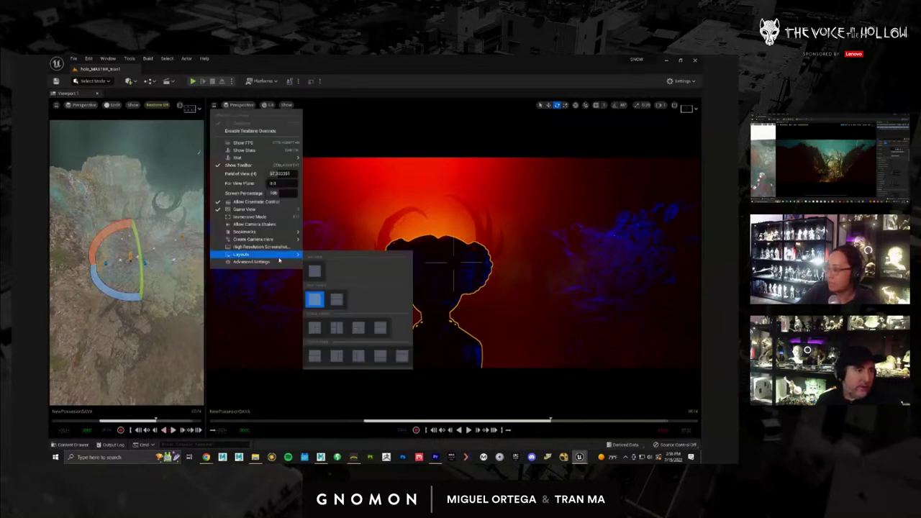
left_click(318, 273)
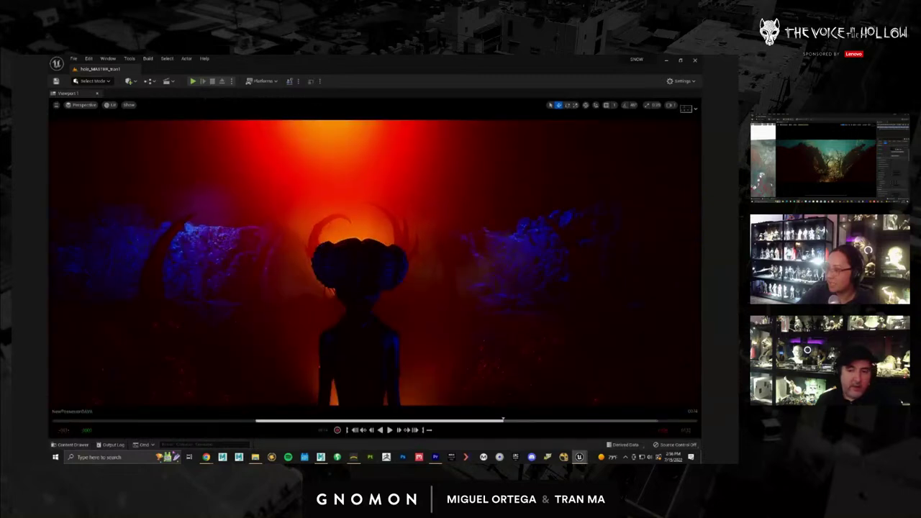
left_click(684, 108)
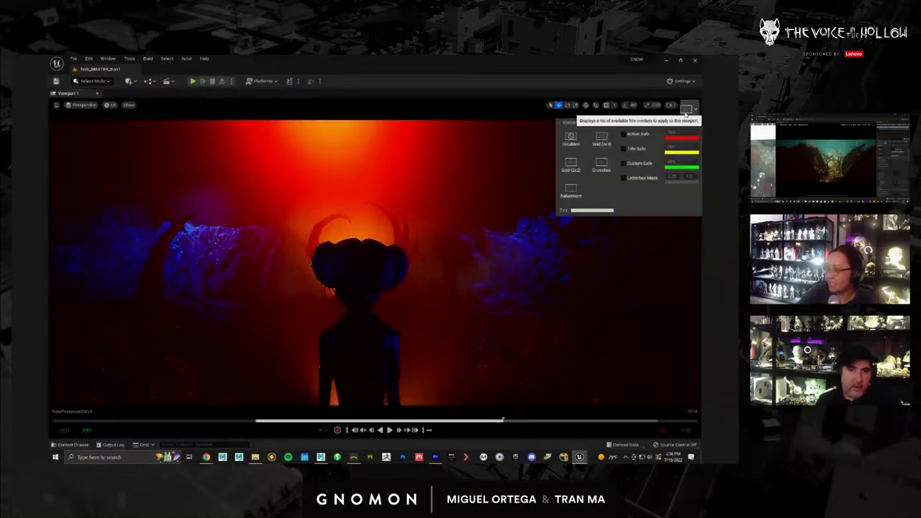
left_click(634, 178)
left_click(679, 183)
left_click_drag(693, 214, 699, 165)
Move the playhead back to an earlier frame, test the level with Play In Editor, and close the Message Log after stopping.
left_click_drag(502, 420, 315, 420)
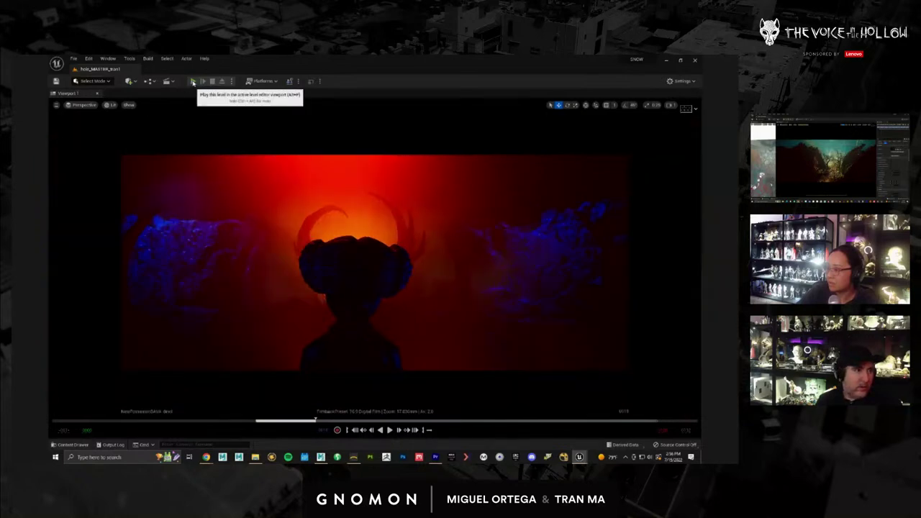
left_click(192, 80)
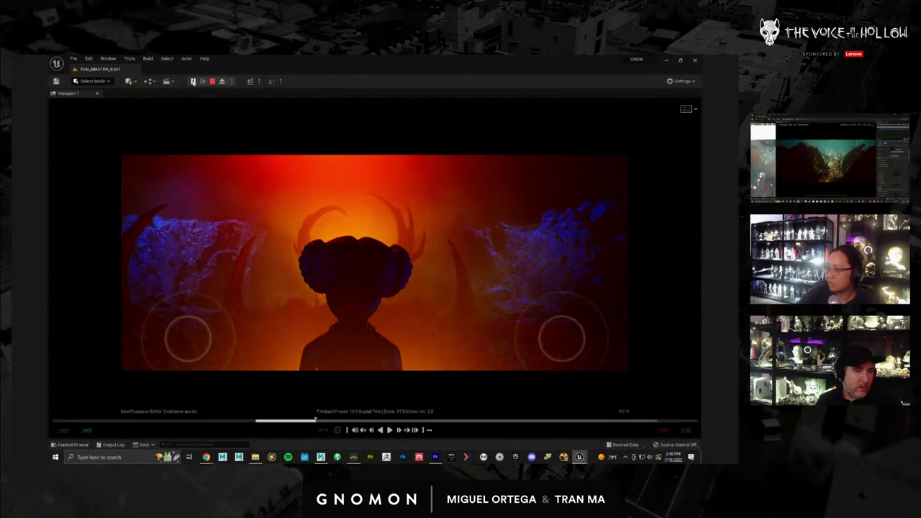
left_click(211, 82)
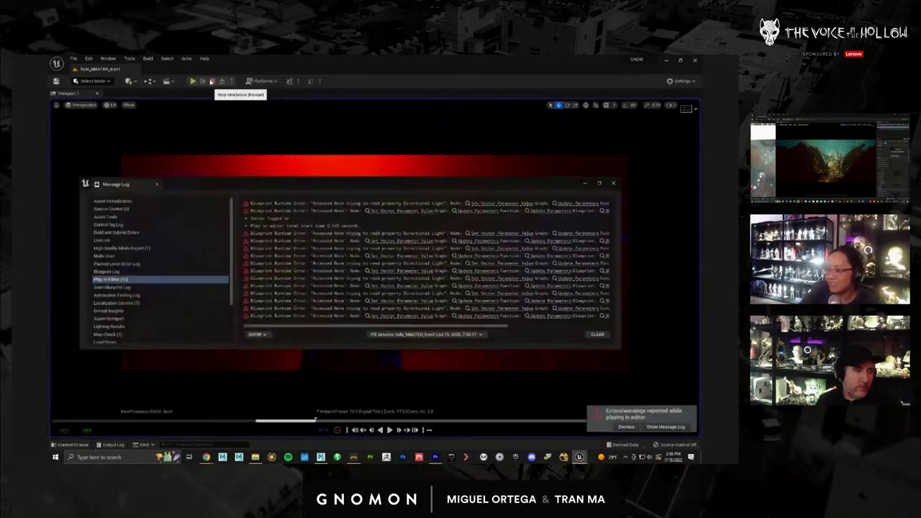
left_click(614, 185)
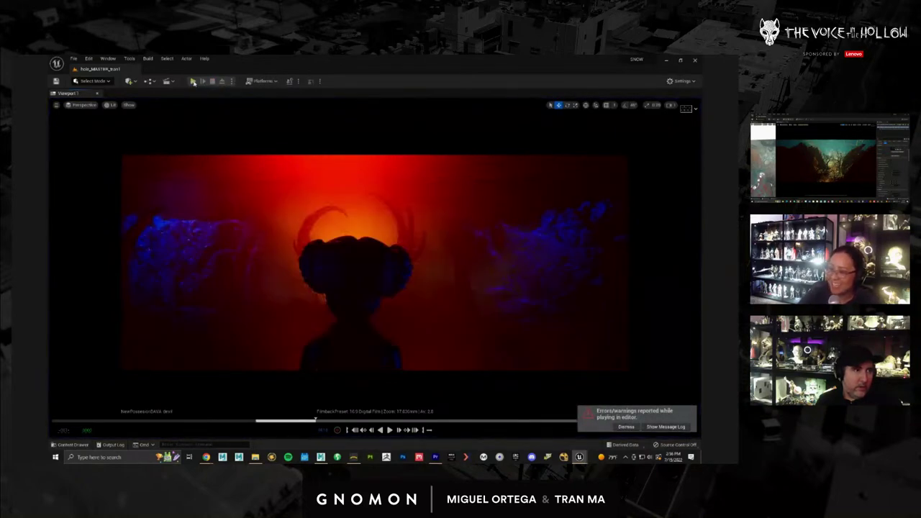
Repeat the Play In Editor test to examine the shot, pausing the first run and closing the Message Log after each stop.
left_click(193, 81)
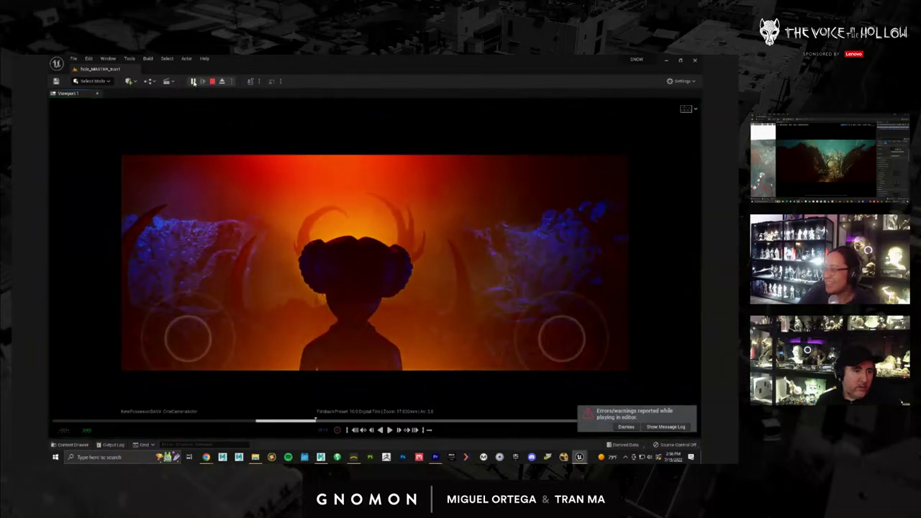
left_click(193, 82)
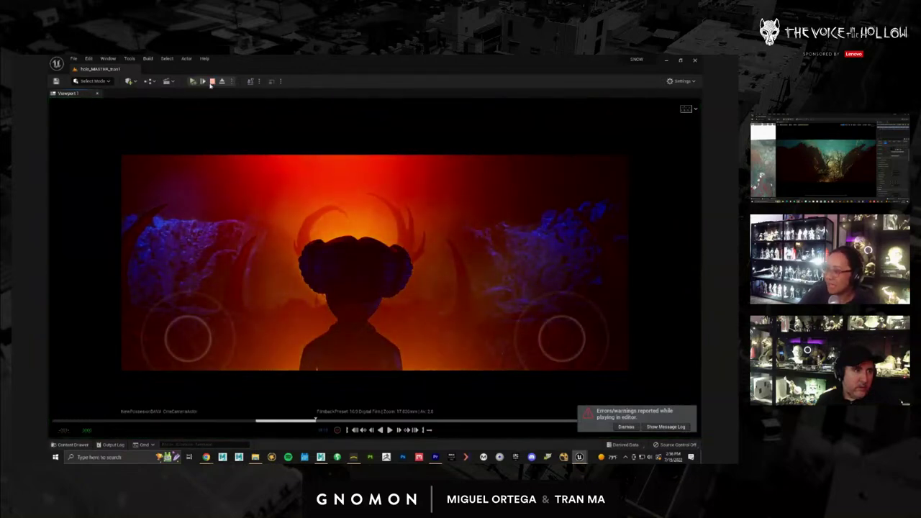
left_click(211, 81)
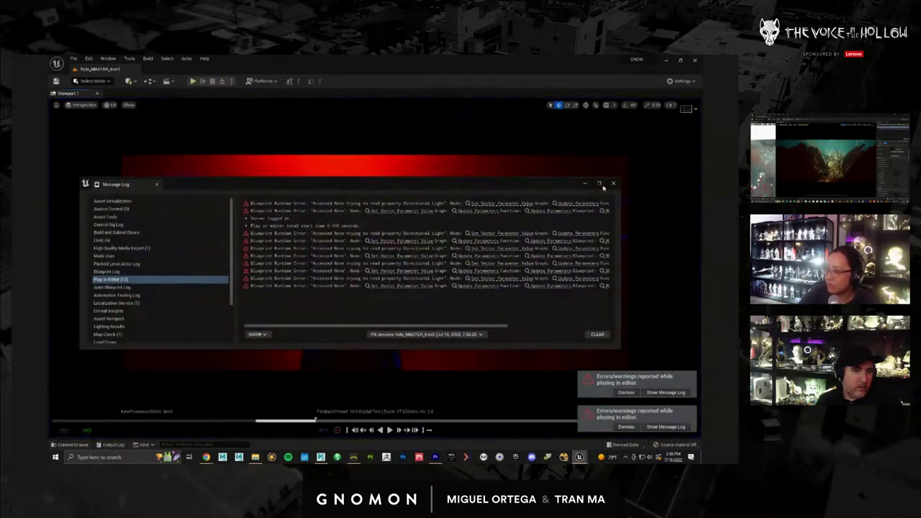
left_click(613, 184)
left_click(193, 81)
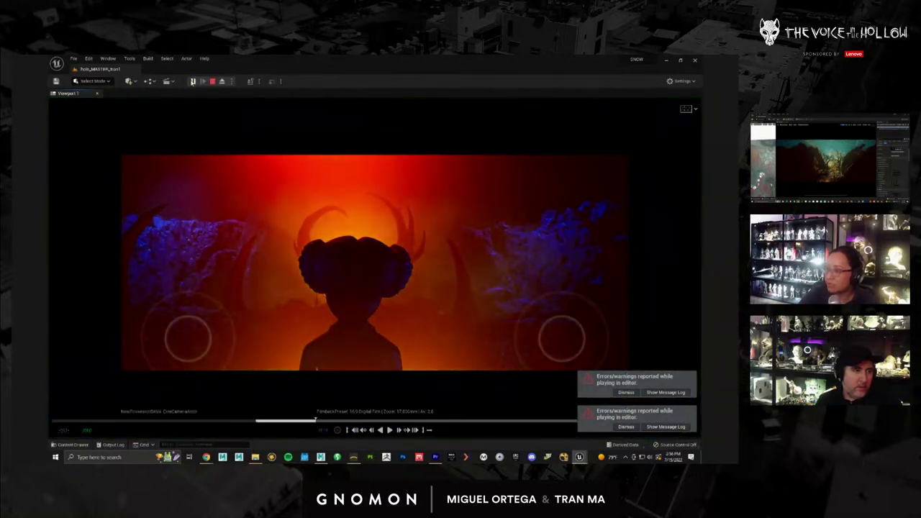
left_click(212, 81)
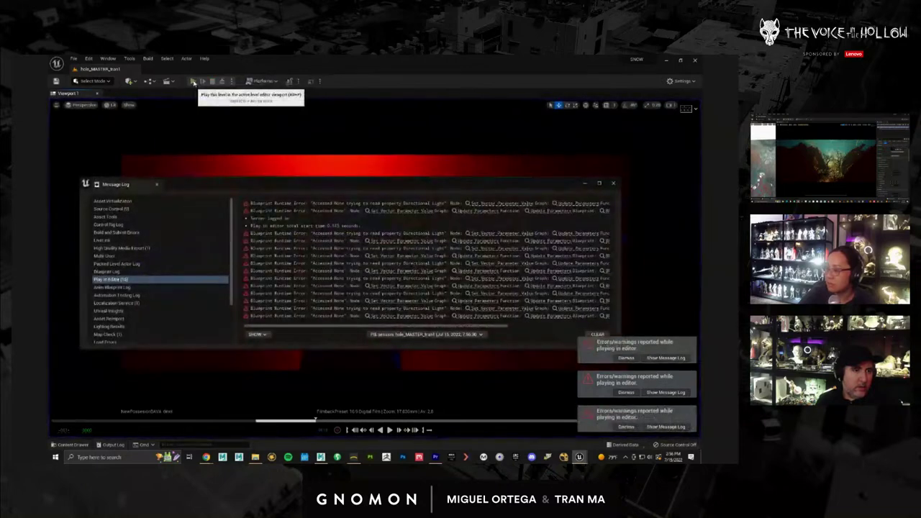
left_click(613, 183)
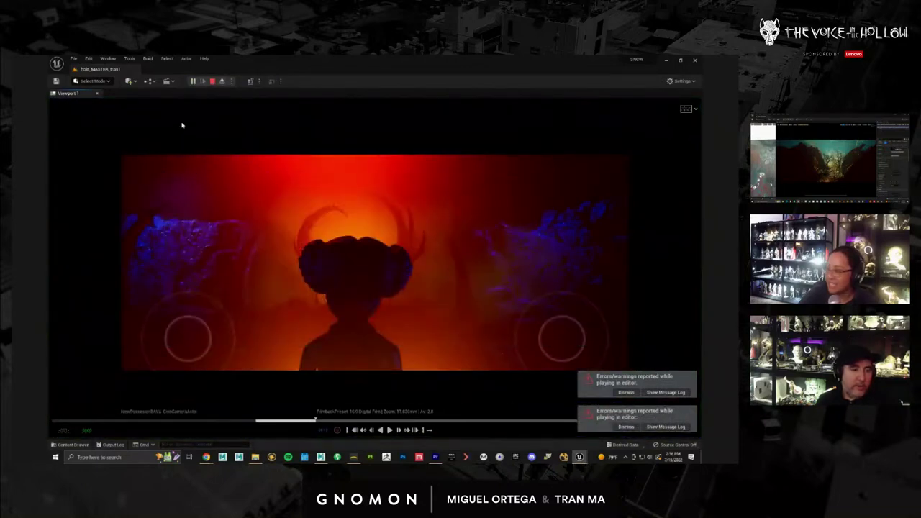
Stop the running Play In Editor test, close the Message Log, and run the test once more to examine the shot.
left_click(211, 81)
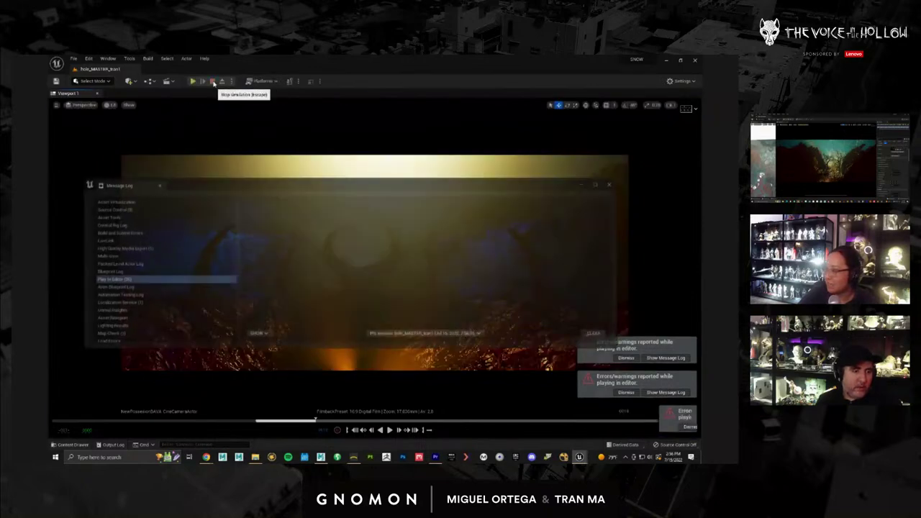
left_click(613, 182)
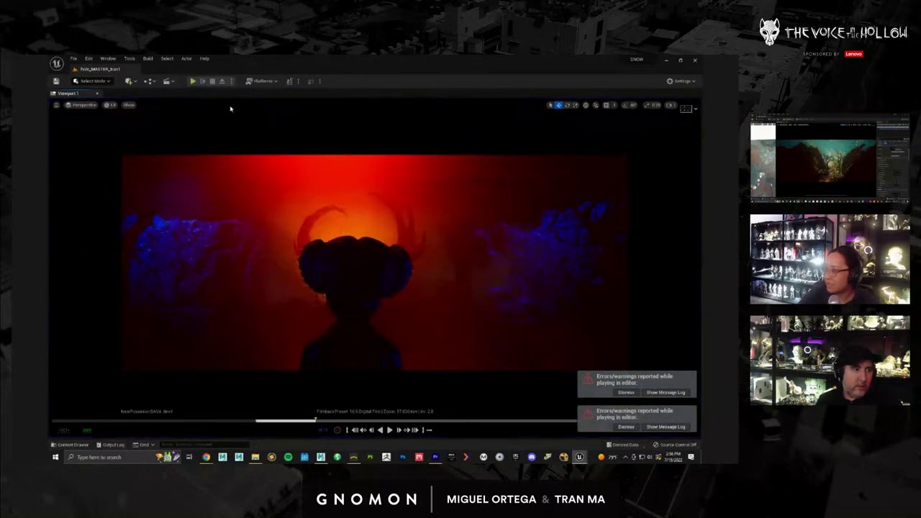
left_click(193, 82)
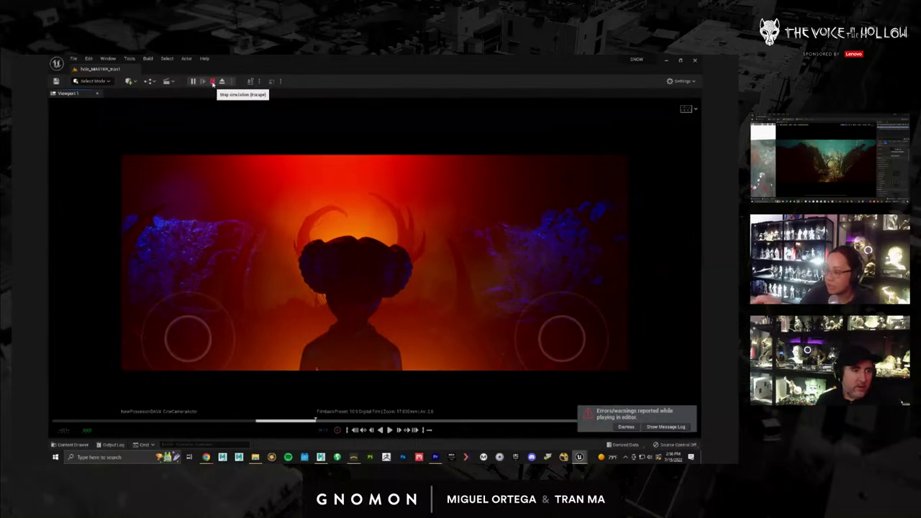
left_click(213, 81)
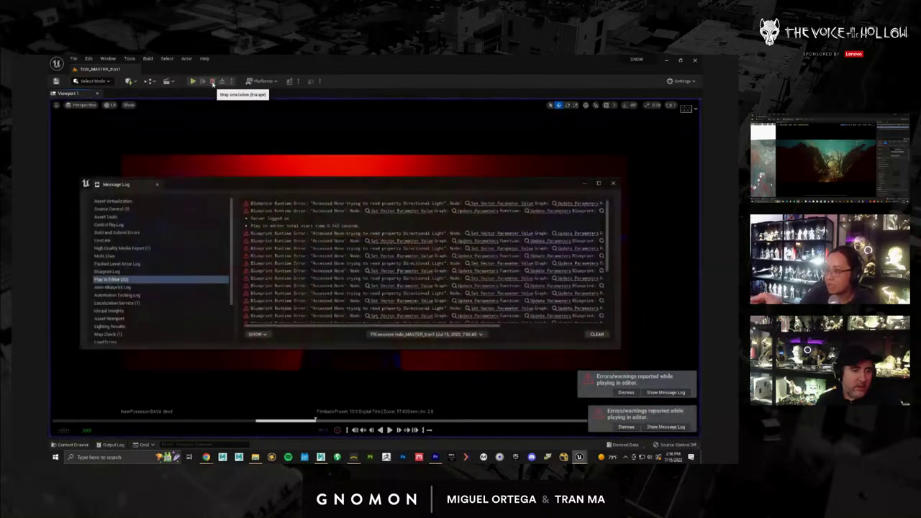
left_click(586, 187)
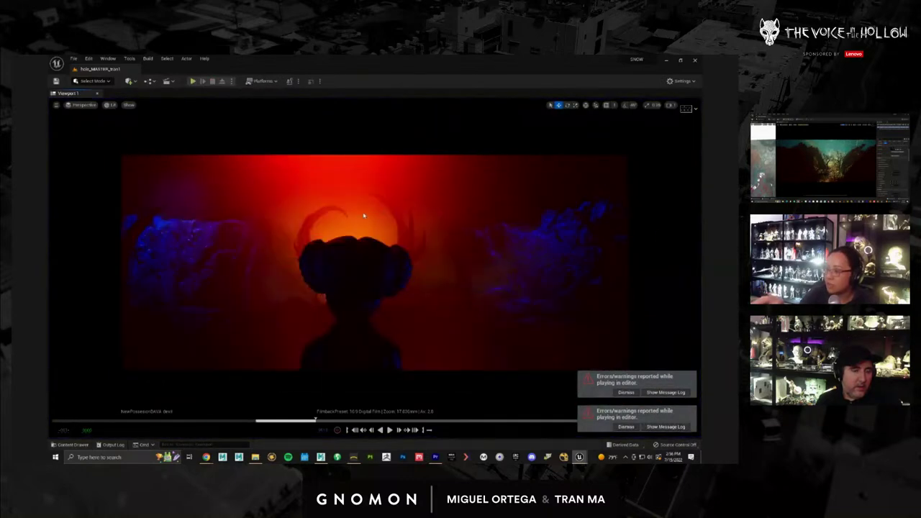
Restart Play In Editor repeatedly to examine the shot's opening frames, moving the Message Log off the image and minimizing it.
left_click(192, 82)
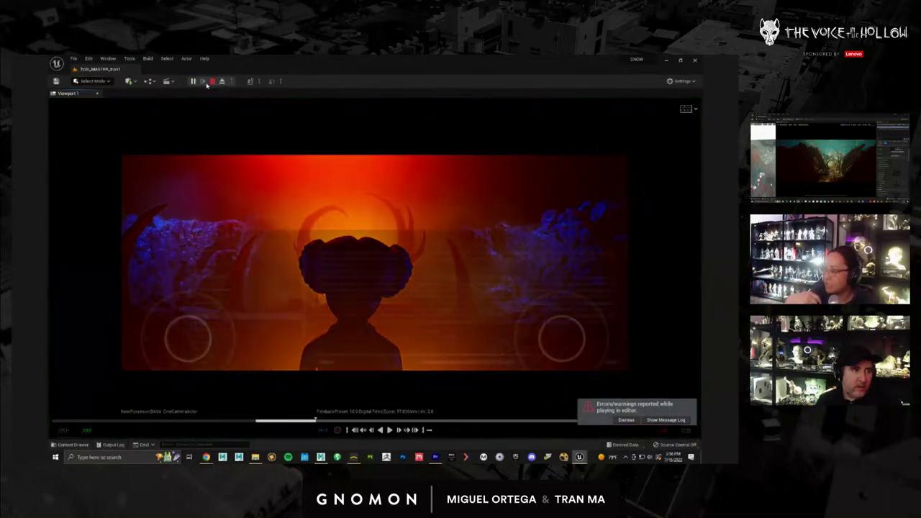
left_click(213, 82)
left_click(192, 82)
left_click_drag(481, 185, 428, 311)
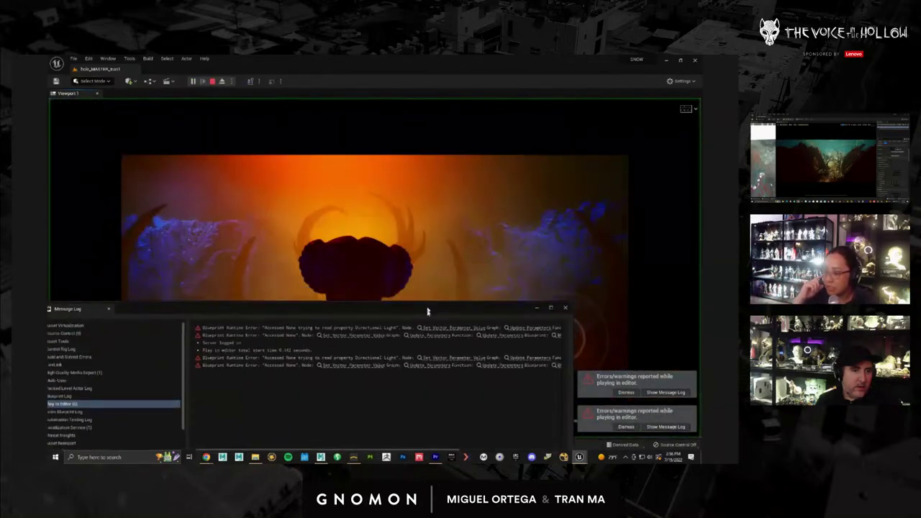
left_click(537, 308)
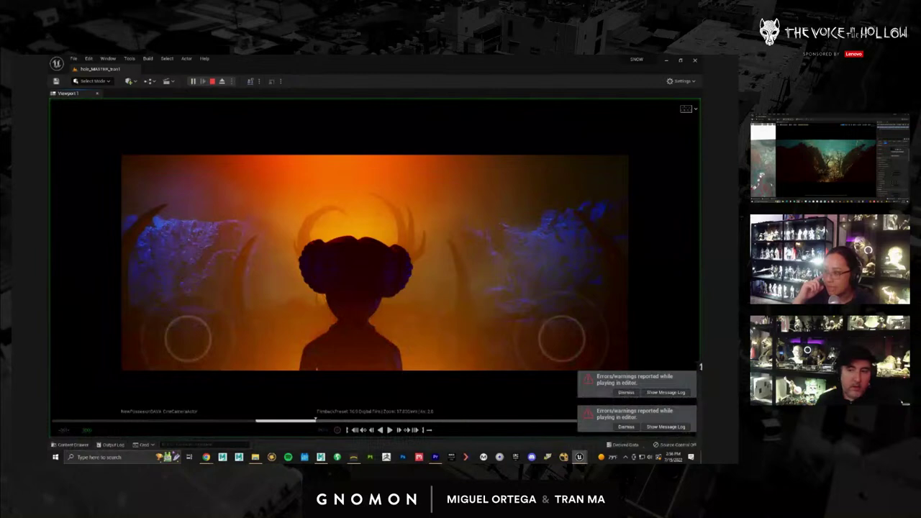
left_click(212, 82)
left_click(193, 82)
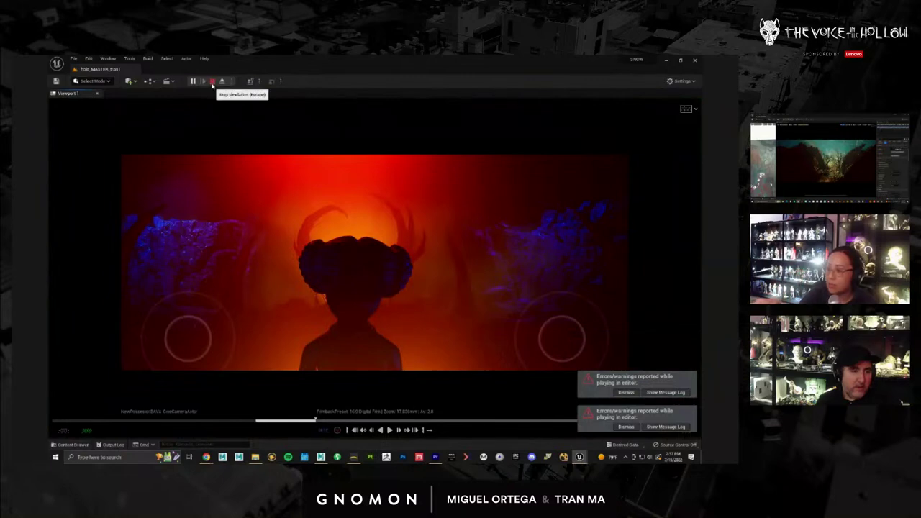
left_click(212, 82)
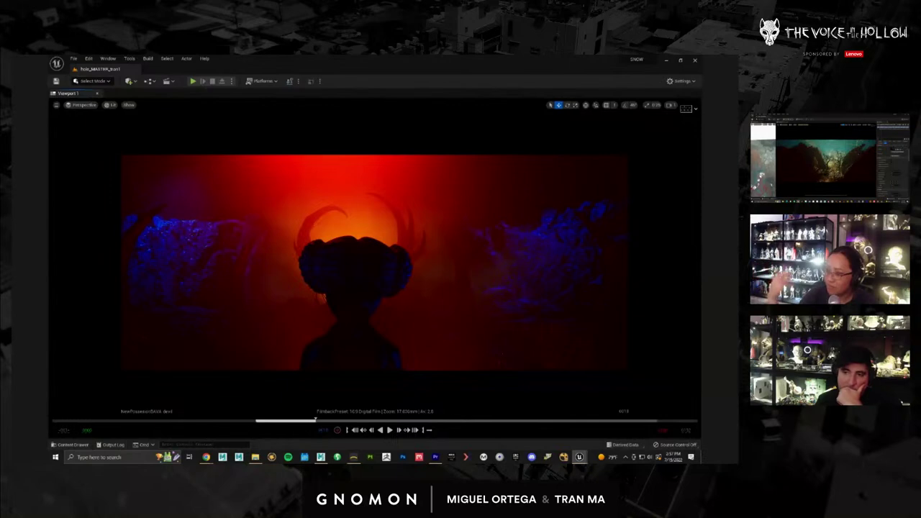
Switch to Premiere Pro and scrub through the backlit horned-figure shot in the MASTER SPEAK sequence.
left_click(436, 458)
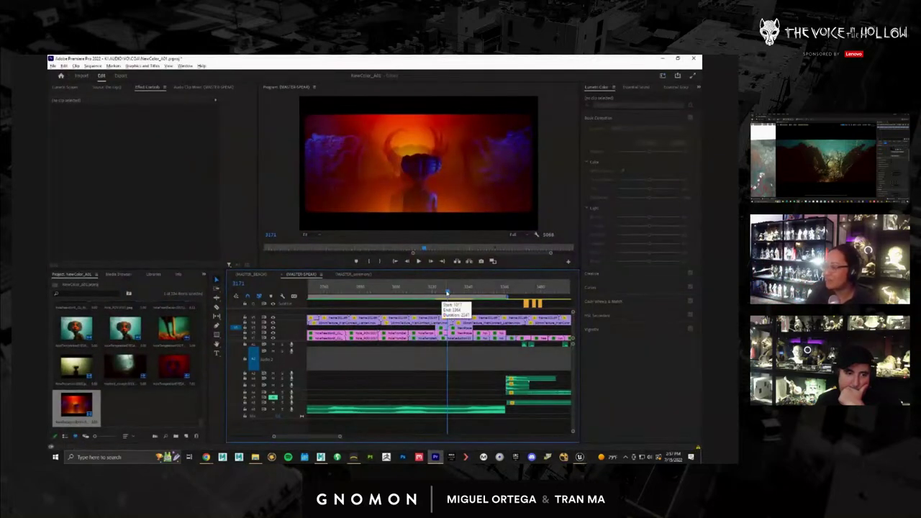
mouse_move(447, 292)
left_mouse_down()
mouse_move(430, 292)
mouse_move(457, 291)
left_mouse_up()
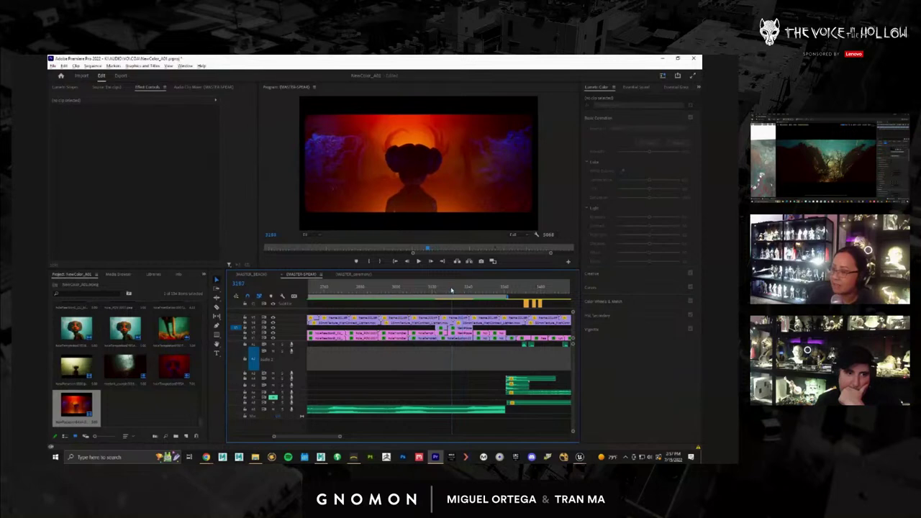
left_click_drag(452, 289, 459, 289)
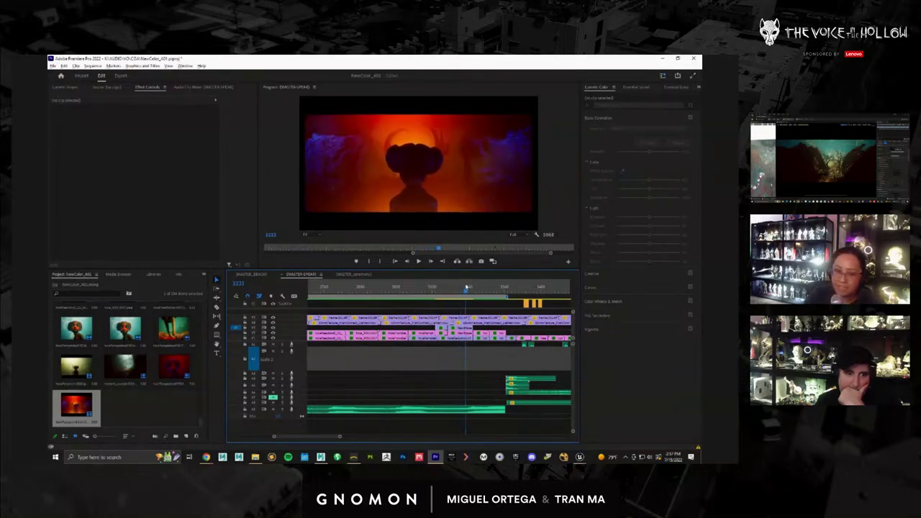
mouse_move(475, 287)
left_mouse_down()
mouse_move(432, 287)
mouse_move(473, 272)
mouse_move(433, 273)
mouse_move(467, 271)
left_mouse_up()
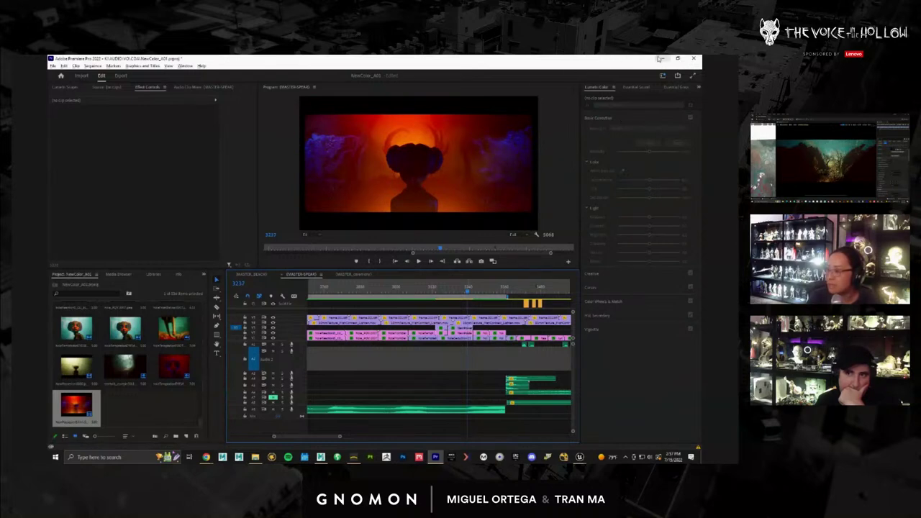
key("alt+Tab")
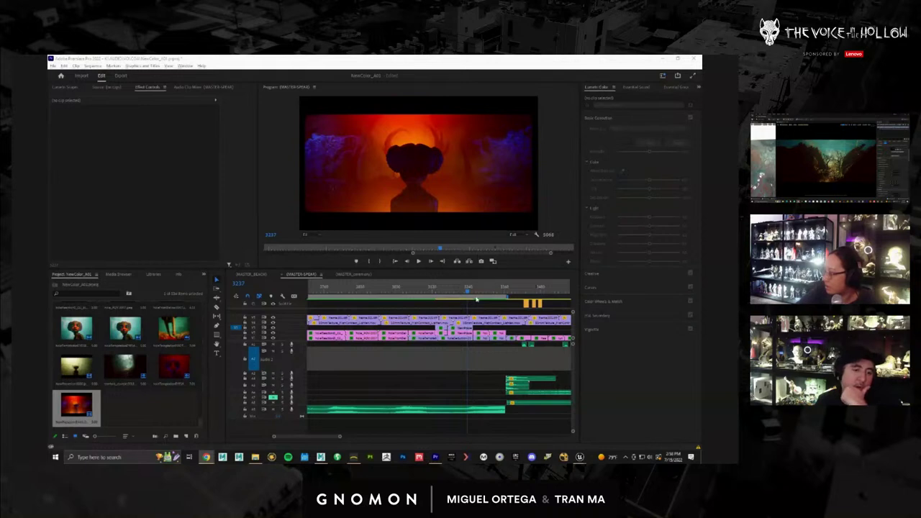
Play the edit full screen from the wide-eyed face close-up through to the horned-figure shot.
left_click_drag(462, 291, 432, 292)
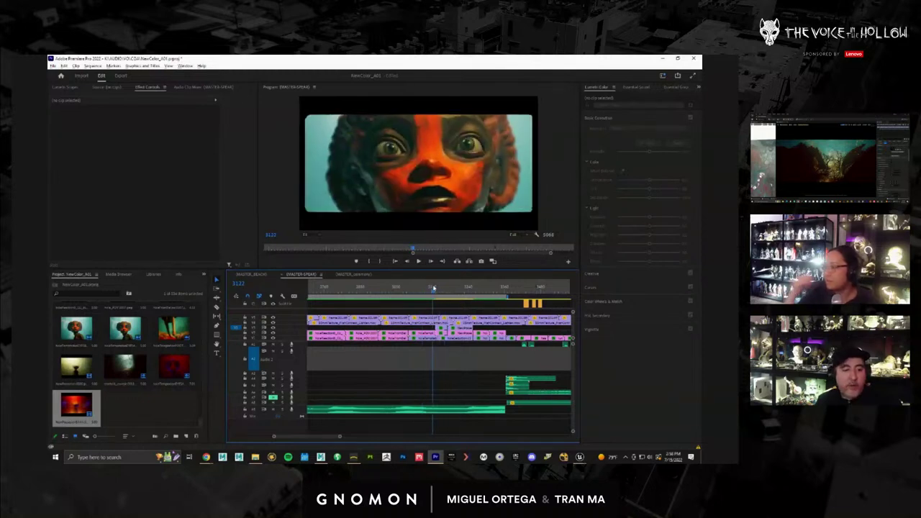
key("ctrl+grave")
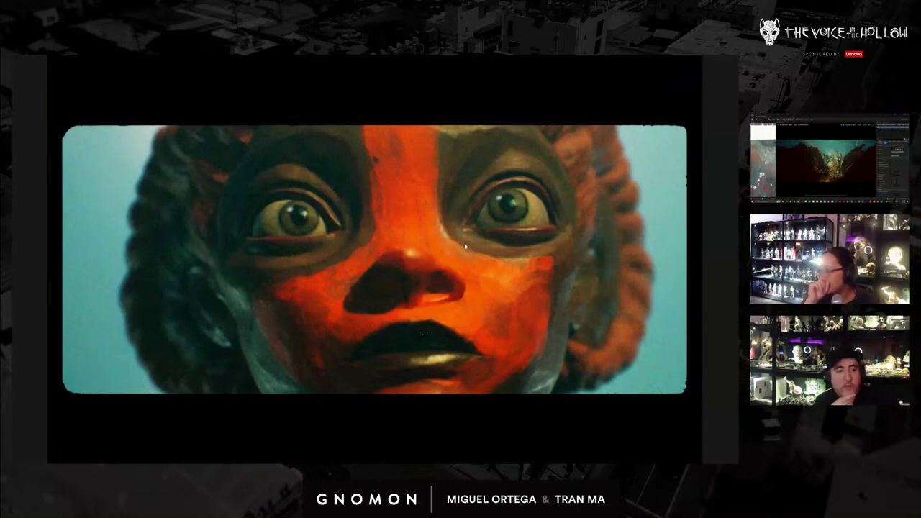
key("space")
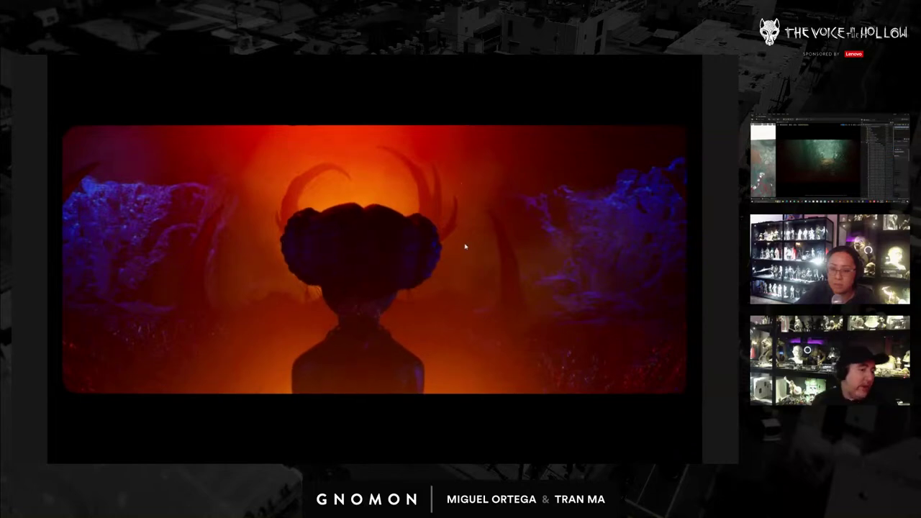
key("ctrl+grave")
Show the whole MASTER SPEAK timeline and review the wide-eyed face close-up full screen.
left_click_drag(473, 291, 350, 285)
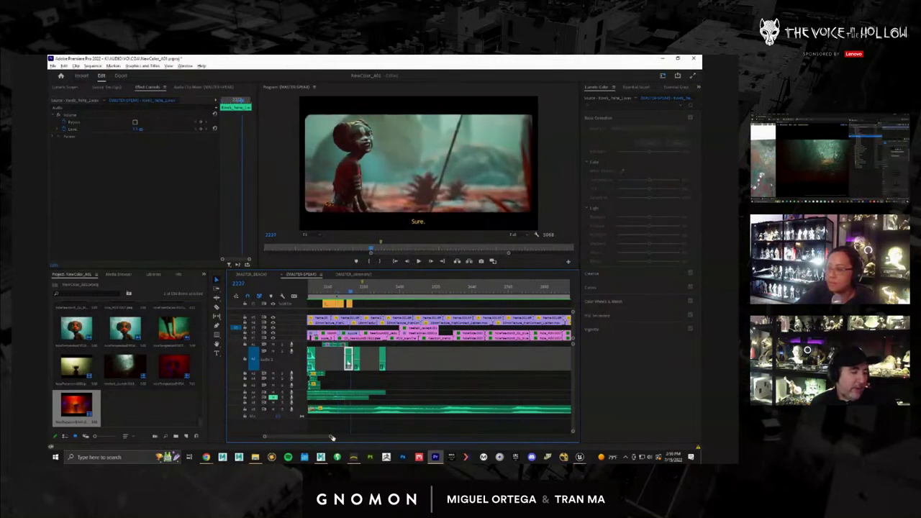
left_click_drag(331, 436, 410, 437)
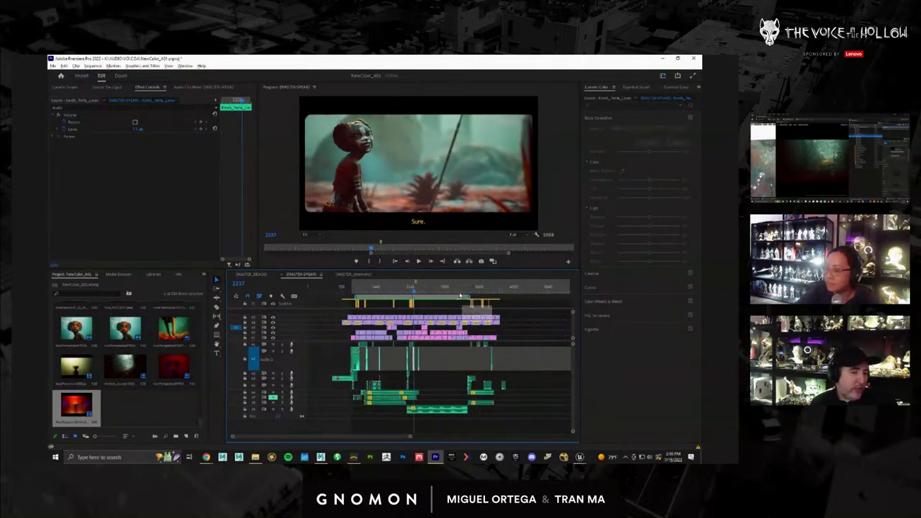
mouse_move(461, 294)
left_mouse_down()
mouse_move(471, 293)
mouse_move(457, 287)
left_mouse_up()
key("ctrl+grave")
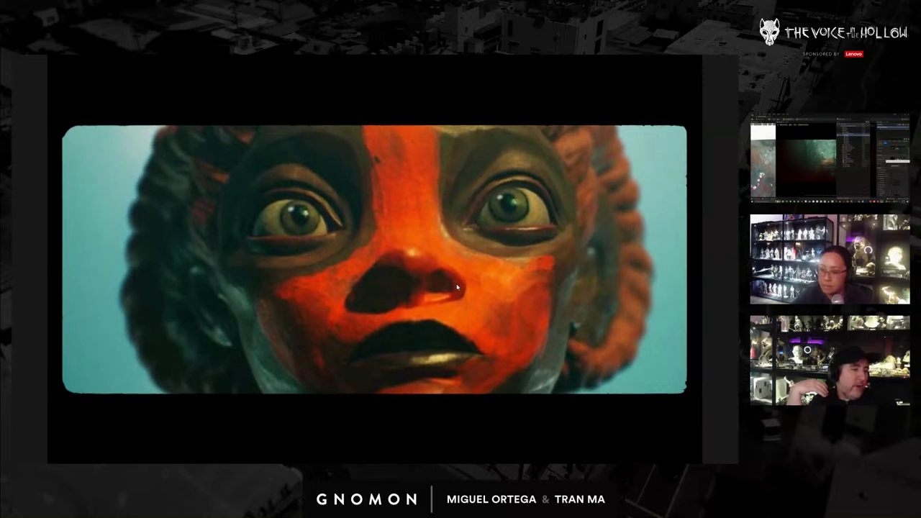
key("Escape")
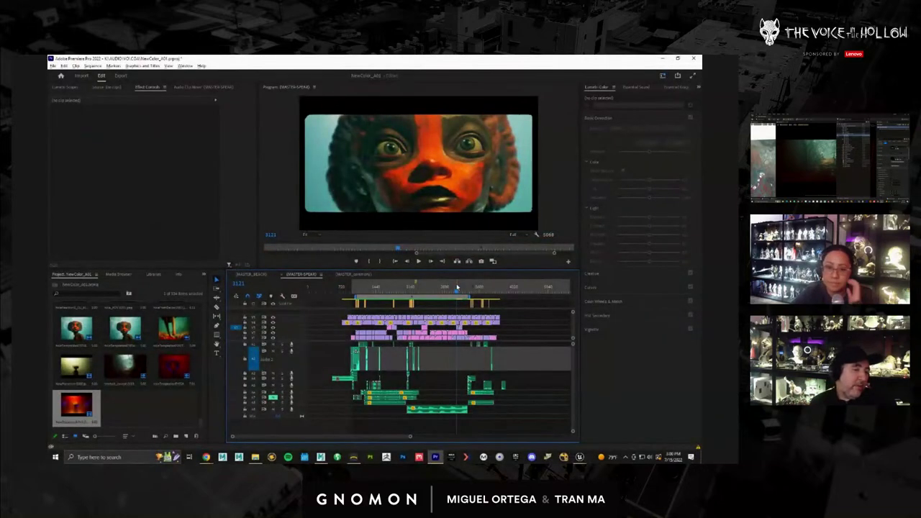
Scrub back through the black-and-white shots to the girl's profile close-up and save the project.
left_click(428, 290)
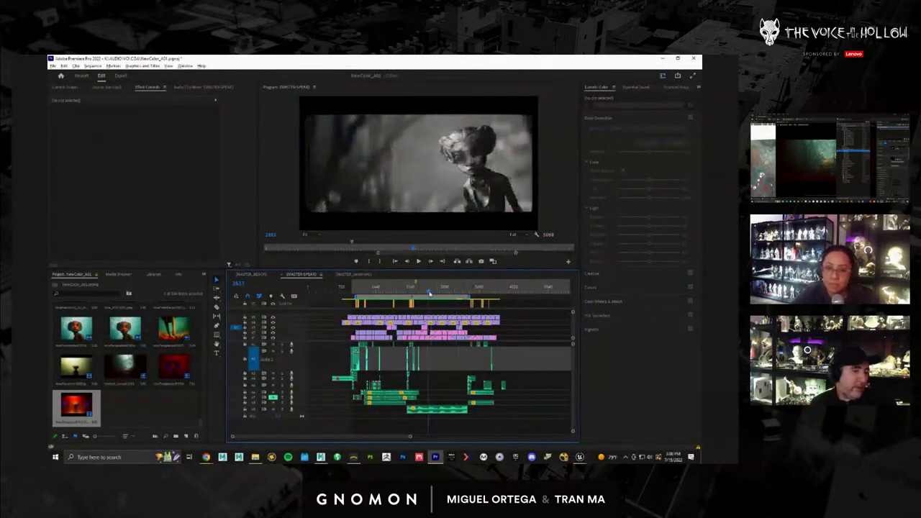
left_click_drag(427, 292, 422, 293)
key("ctrl+s")
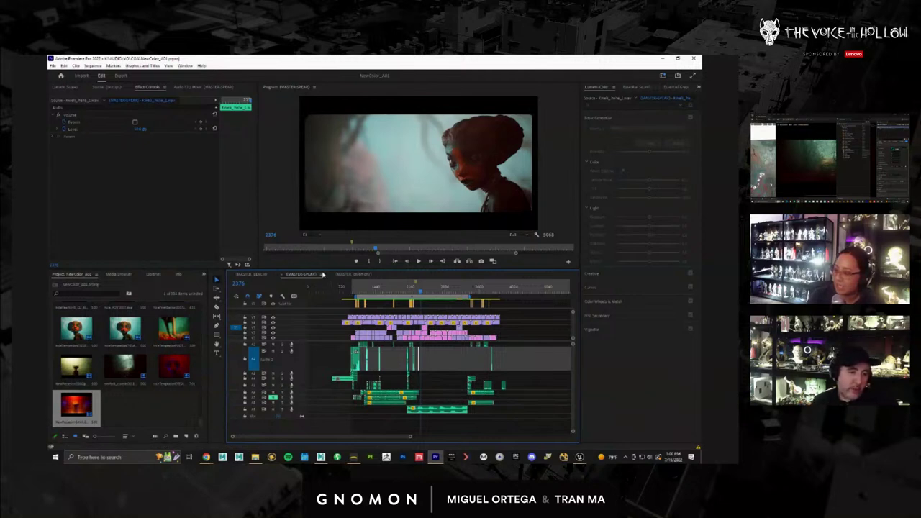
Scrub across the MASTER SPEAK sequence to the green misty valley shot with giant horns and view it full screen.
left_click_drag(362, 288, 435, 283)
key("ctrl+grave")
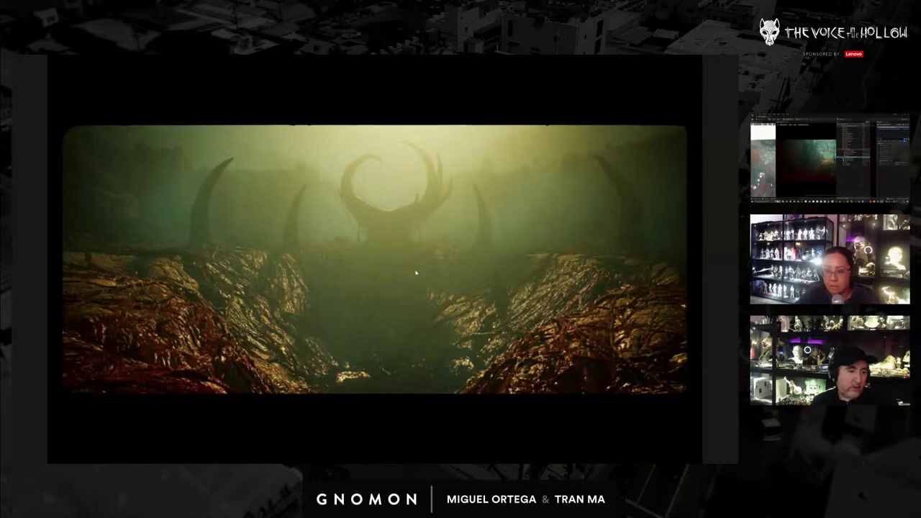
key("Escape")
Open the MASTER_BEACH sequence and view the masked character's close-up full screen.
left_click(258, 276)
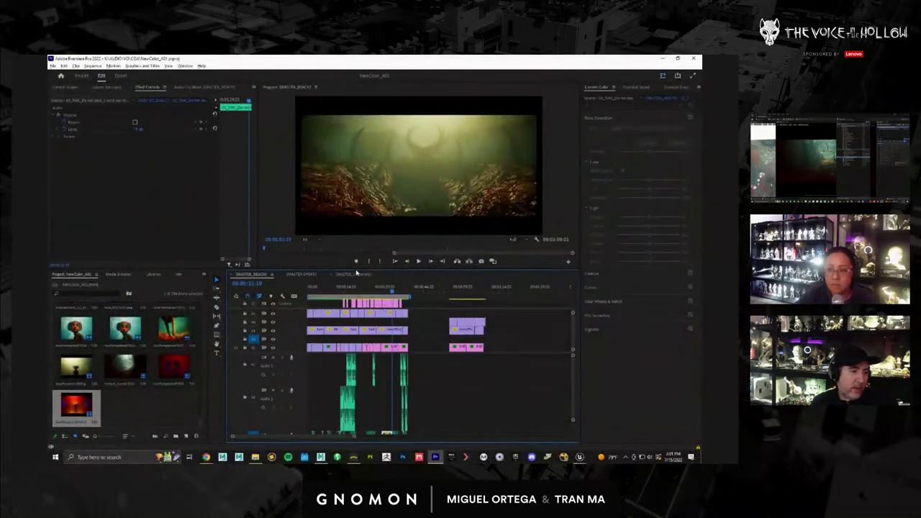
left_click_drag(357, 287, 377, 290)
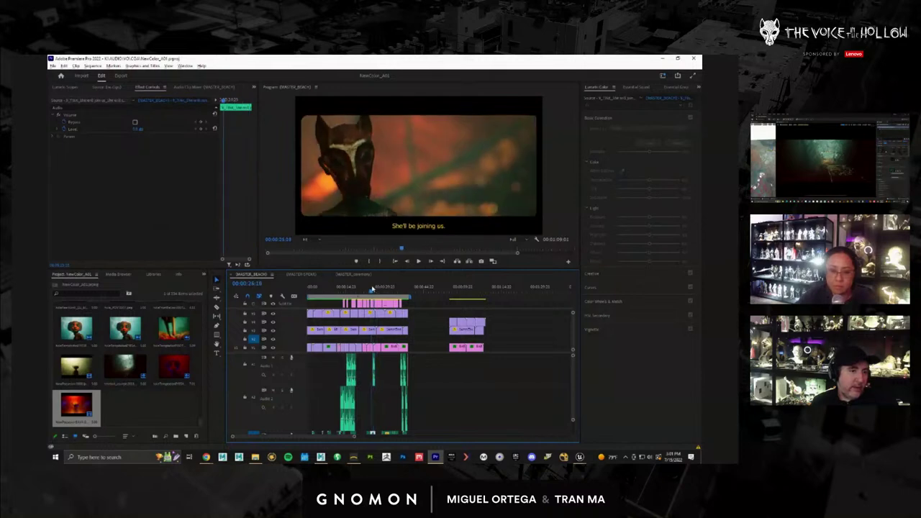
key("ctrl+grave")
key("ctrl+grave")
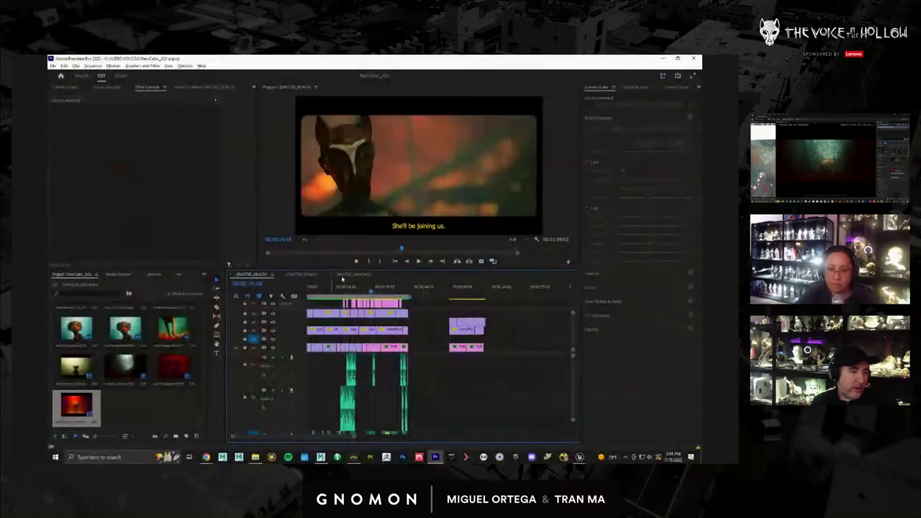
Open the MASTER_ceremony sequence, view the night village shot near its end full screen, and return to the MASTER SPEAK sequence.
left_click(349, 274)
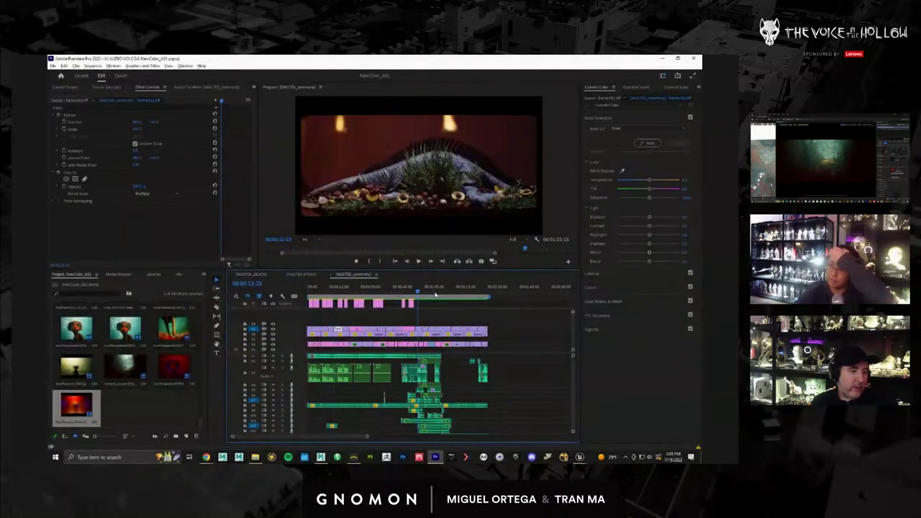
left_click_drag(417, 292, 486, 296)
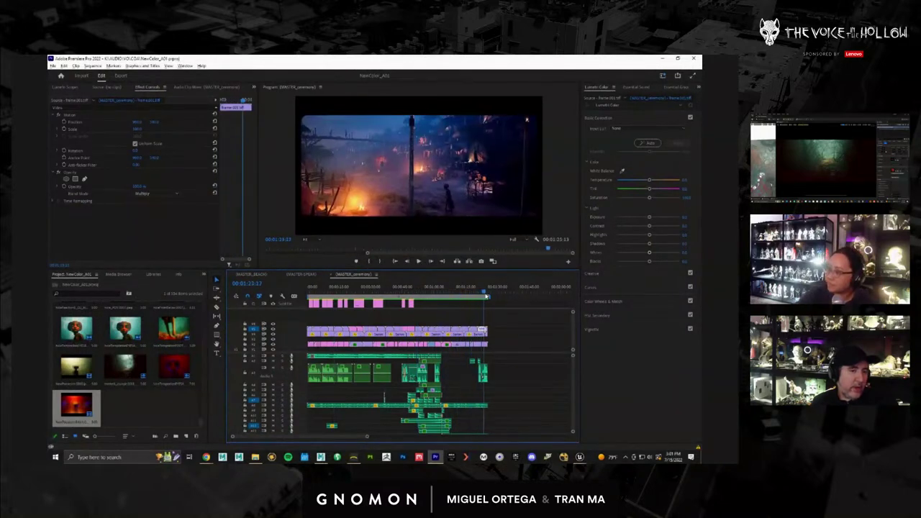
key("ctrl+grave")
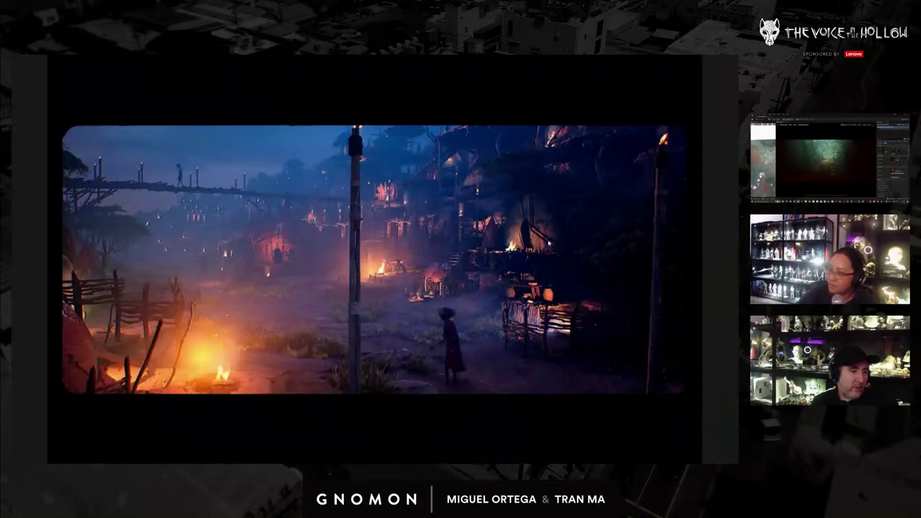
key("Escape")
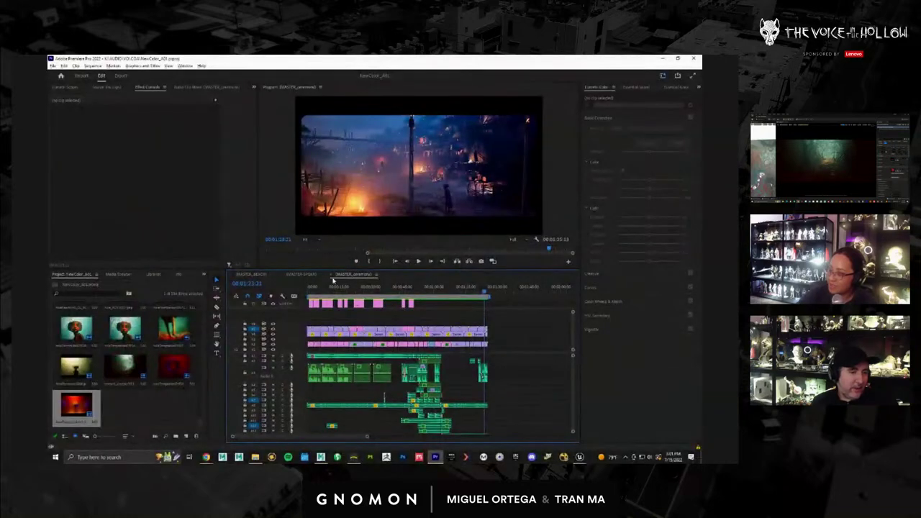
left_click(308, 274)
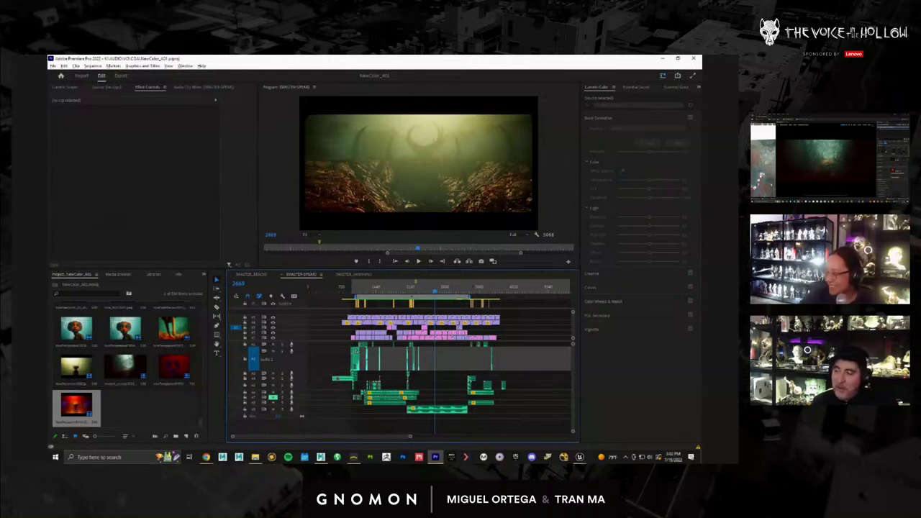
key("alt+Tab")
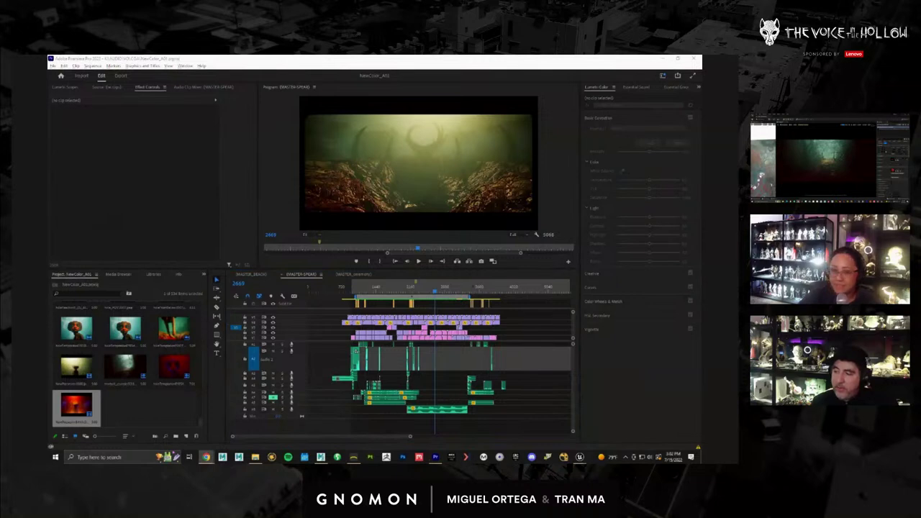